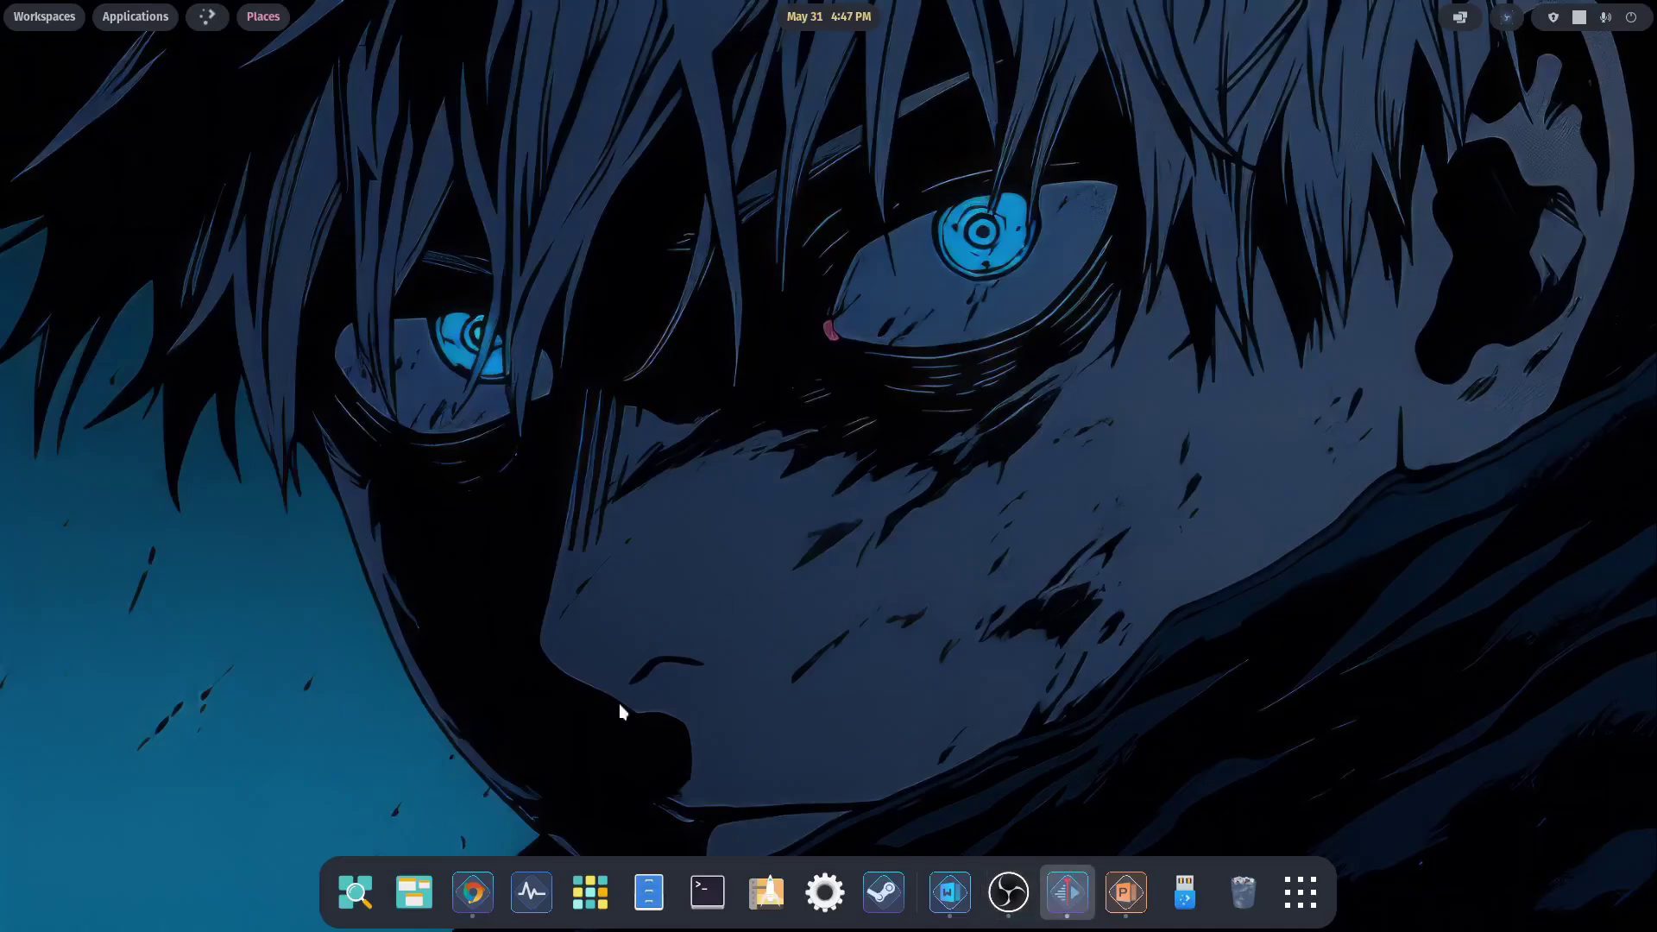
# - Open the Application Library and browse the 3D Printing through Utilities app folders
pyautogui.click(586, 882)
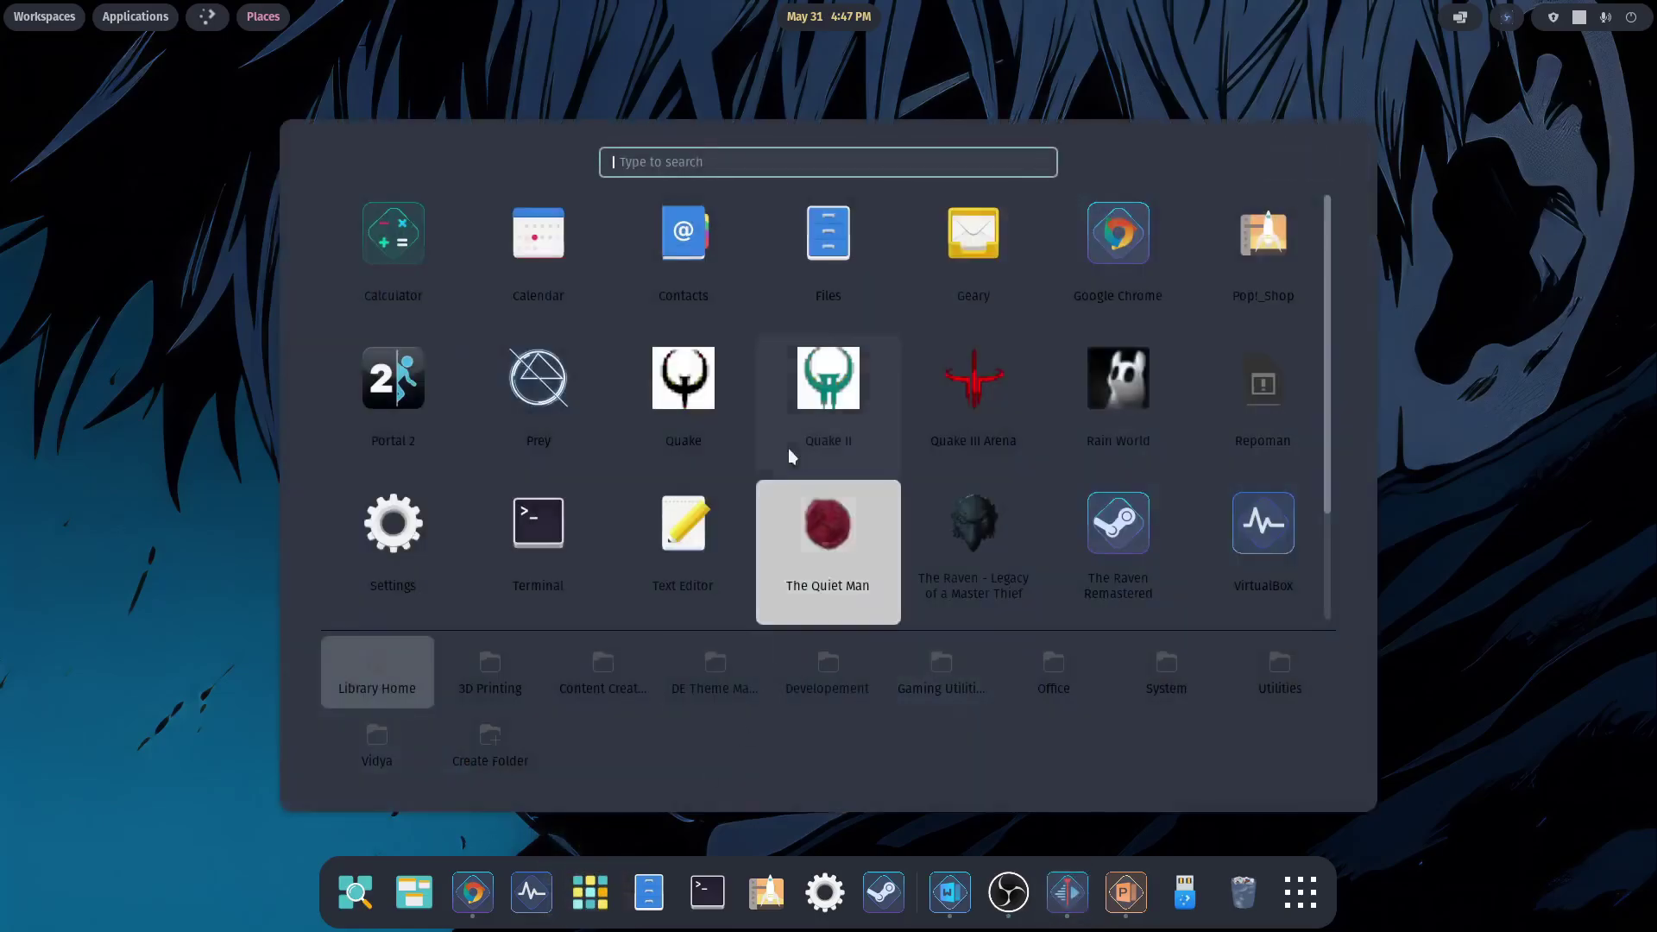
pyautogui.click(509, 677)
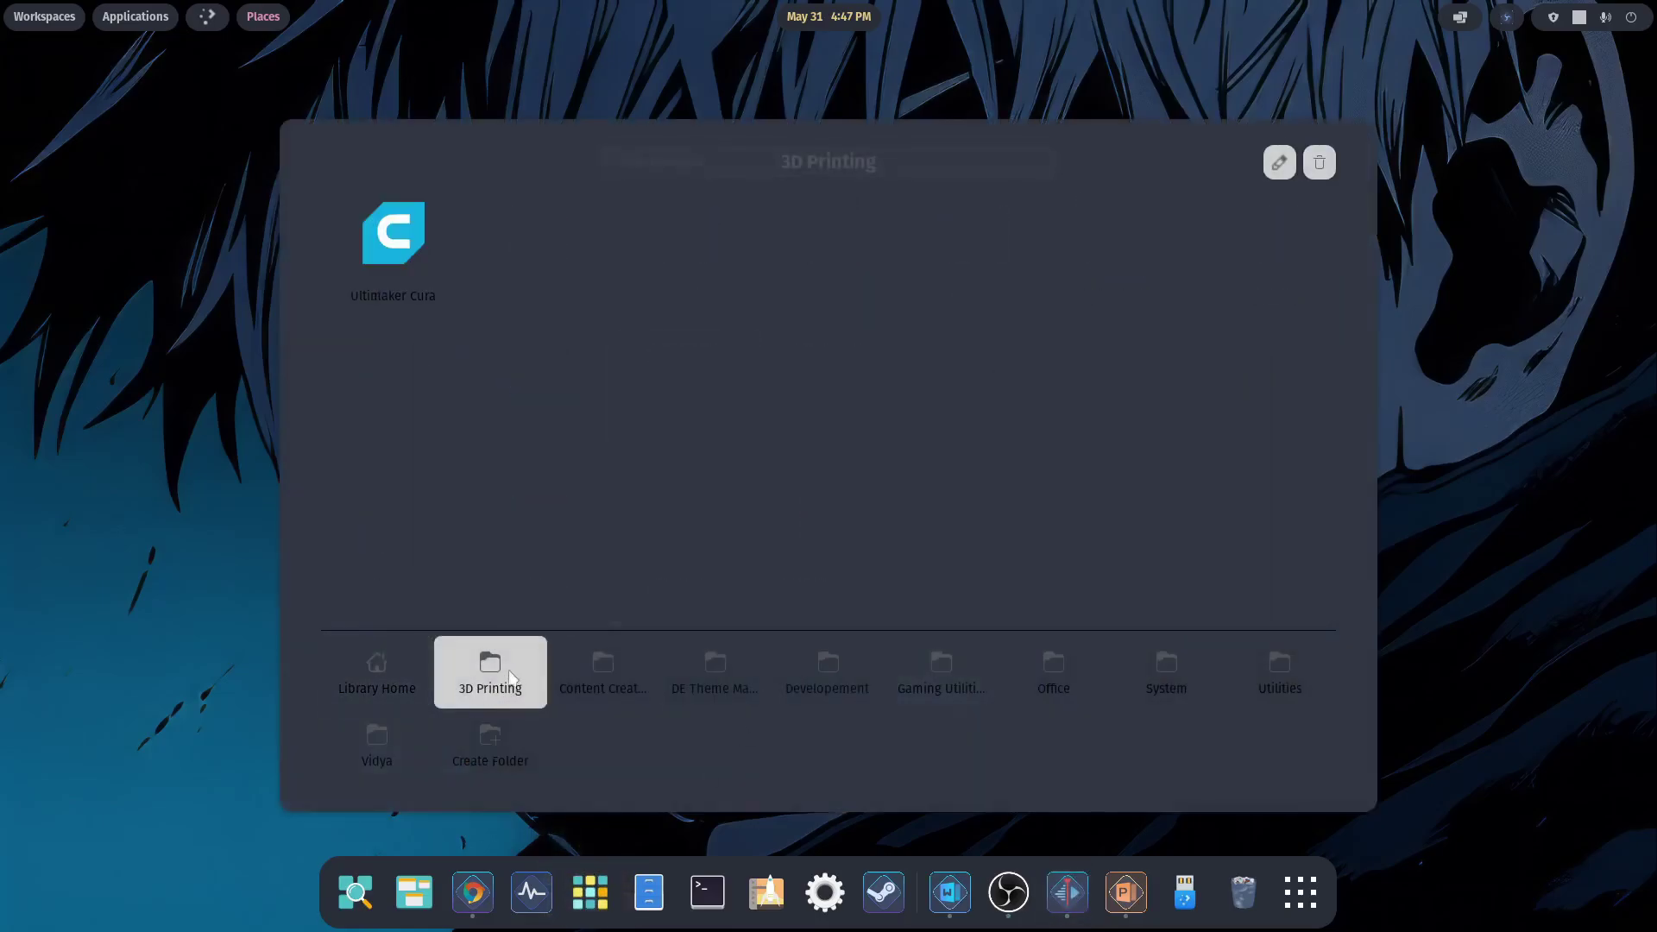
pyautogui.click(598, 674)
pyautogui.click(701, 681)
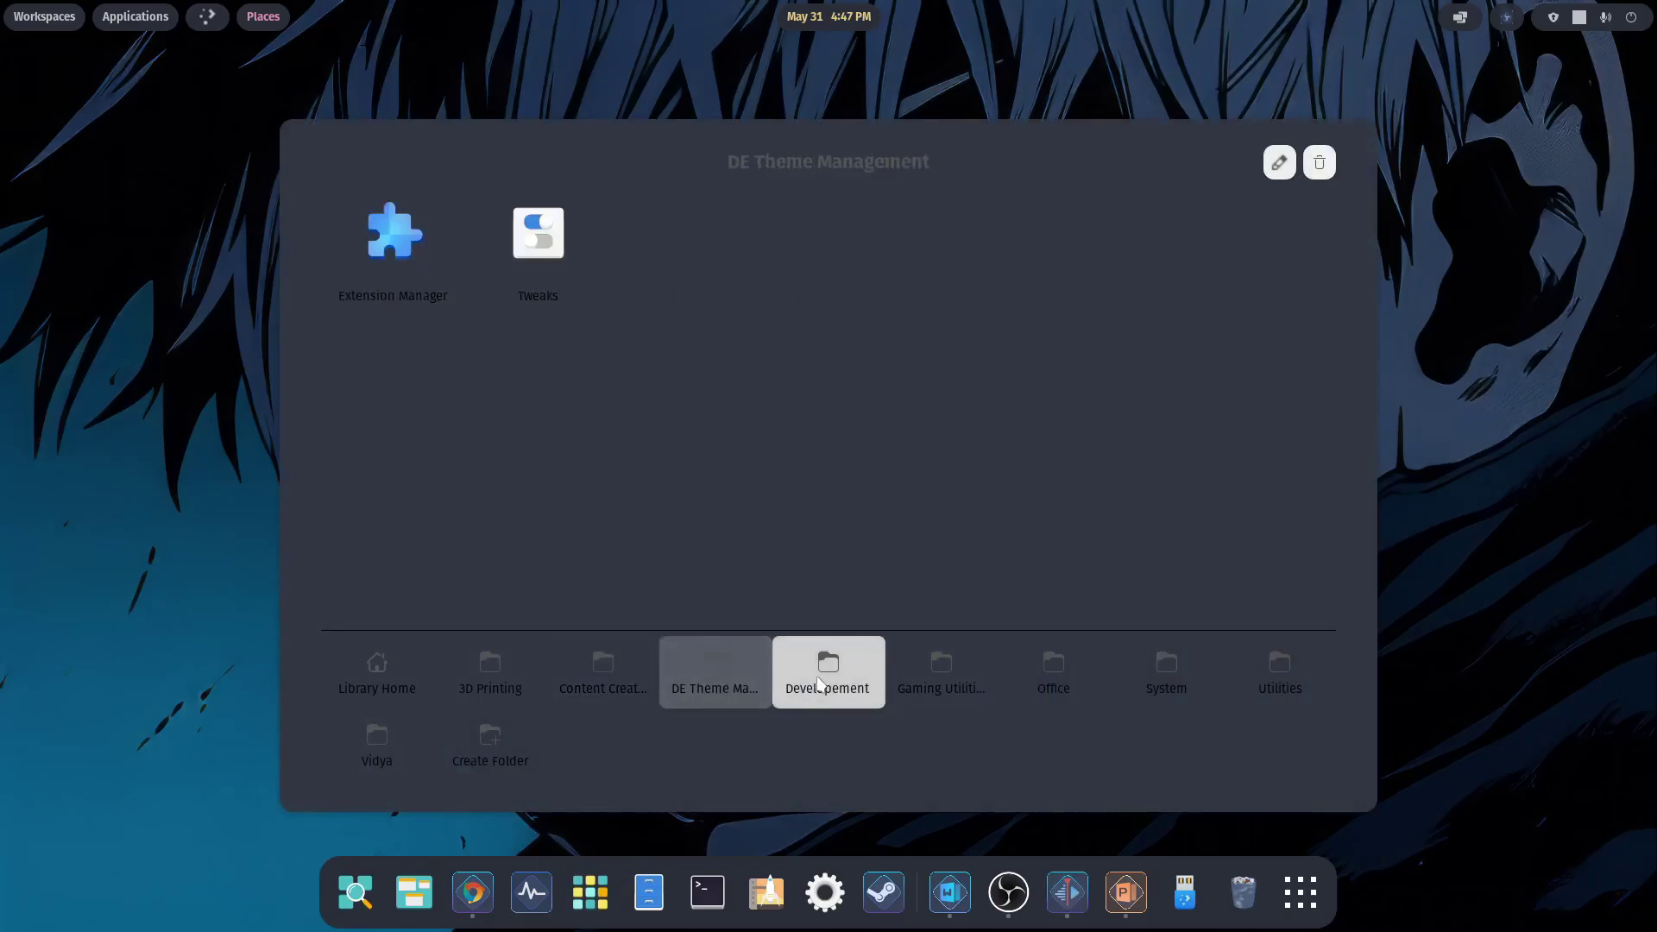
pyautogui.click(827, 678)
pyautogui.click(941, 678)
pyautogui.click(1048, 678)
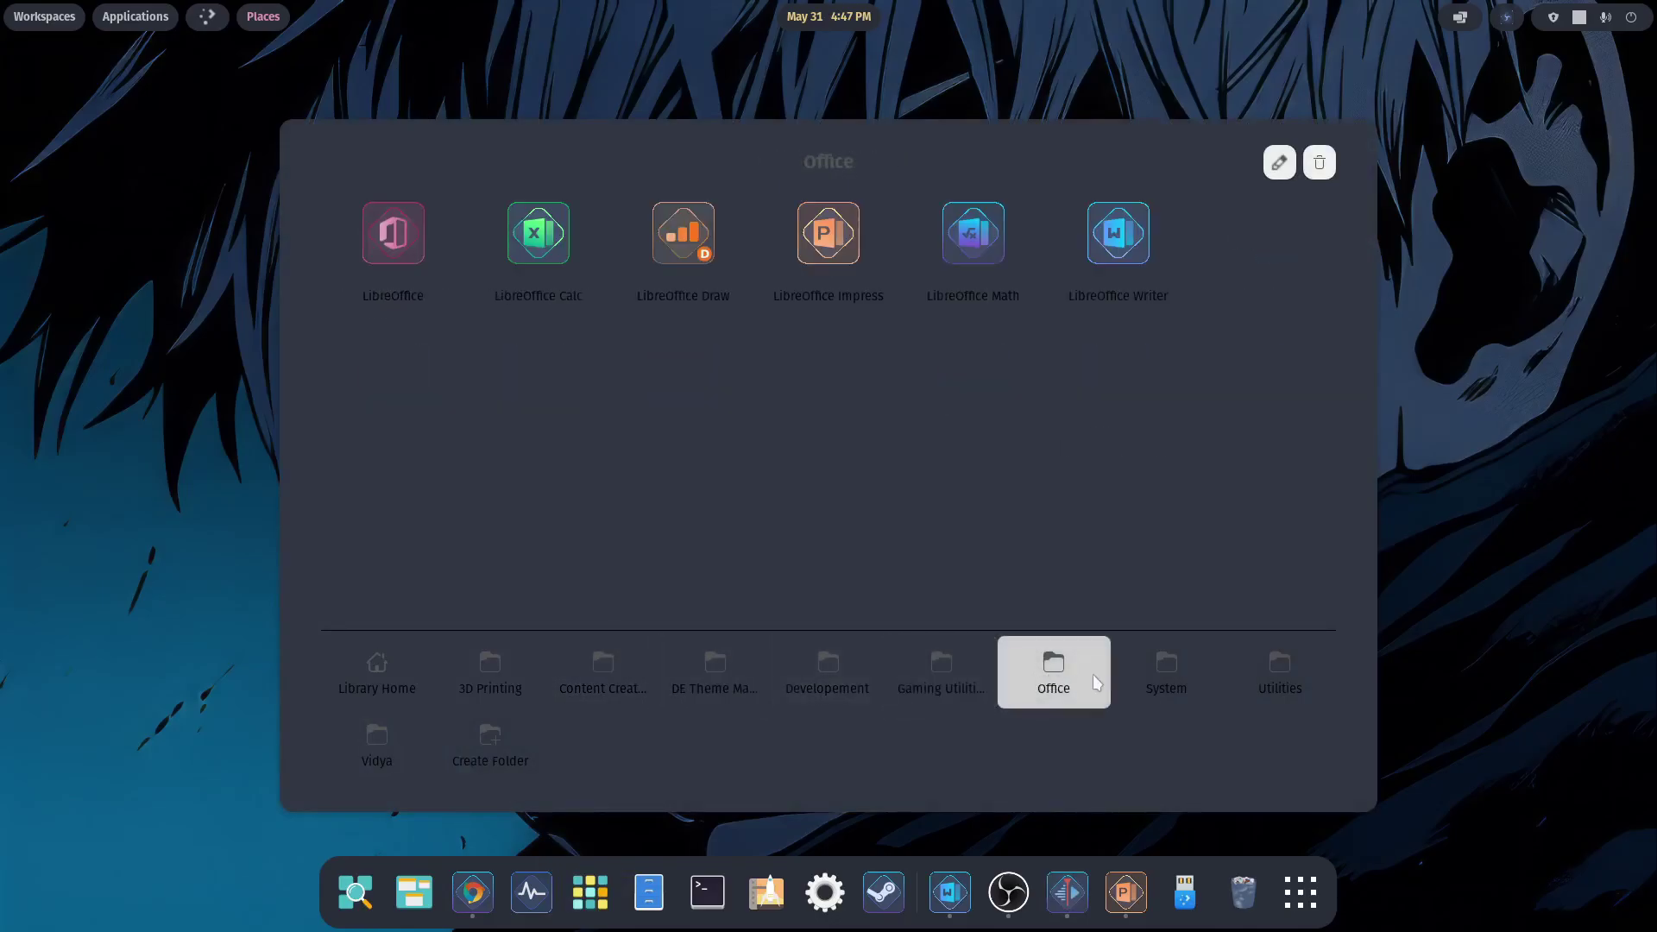
pyautogui.click(1170, 677)
pyautogui.click(1286, 680)
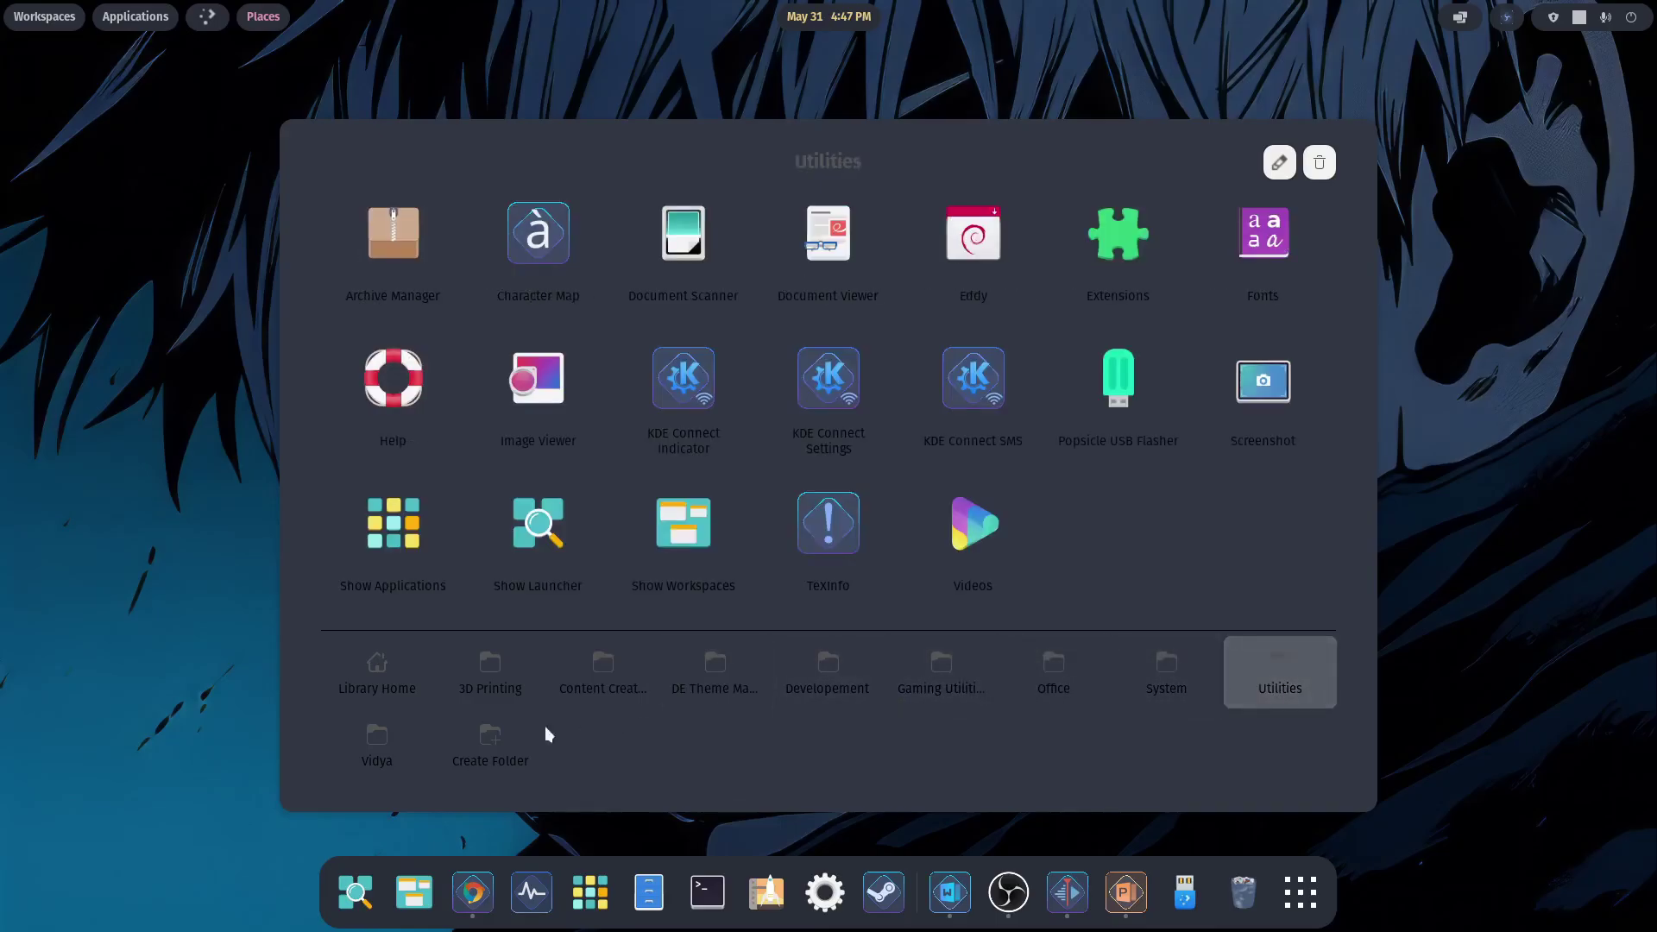
# - Check the Vidya games folder, return to Library Home, and launch VirtualBox
pyautogui.click(380, 741)
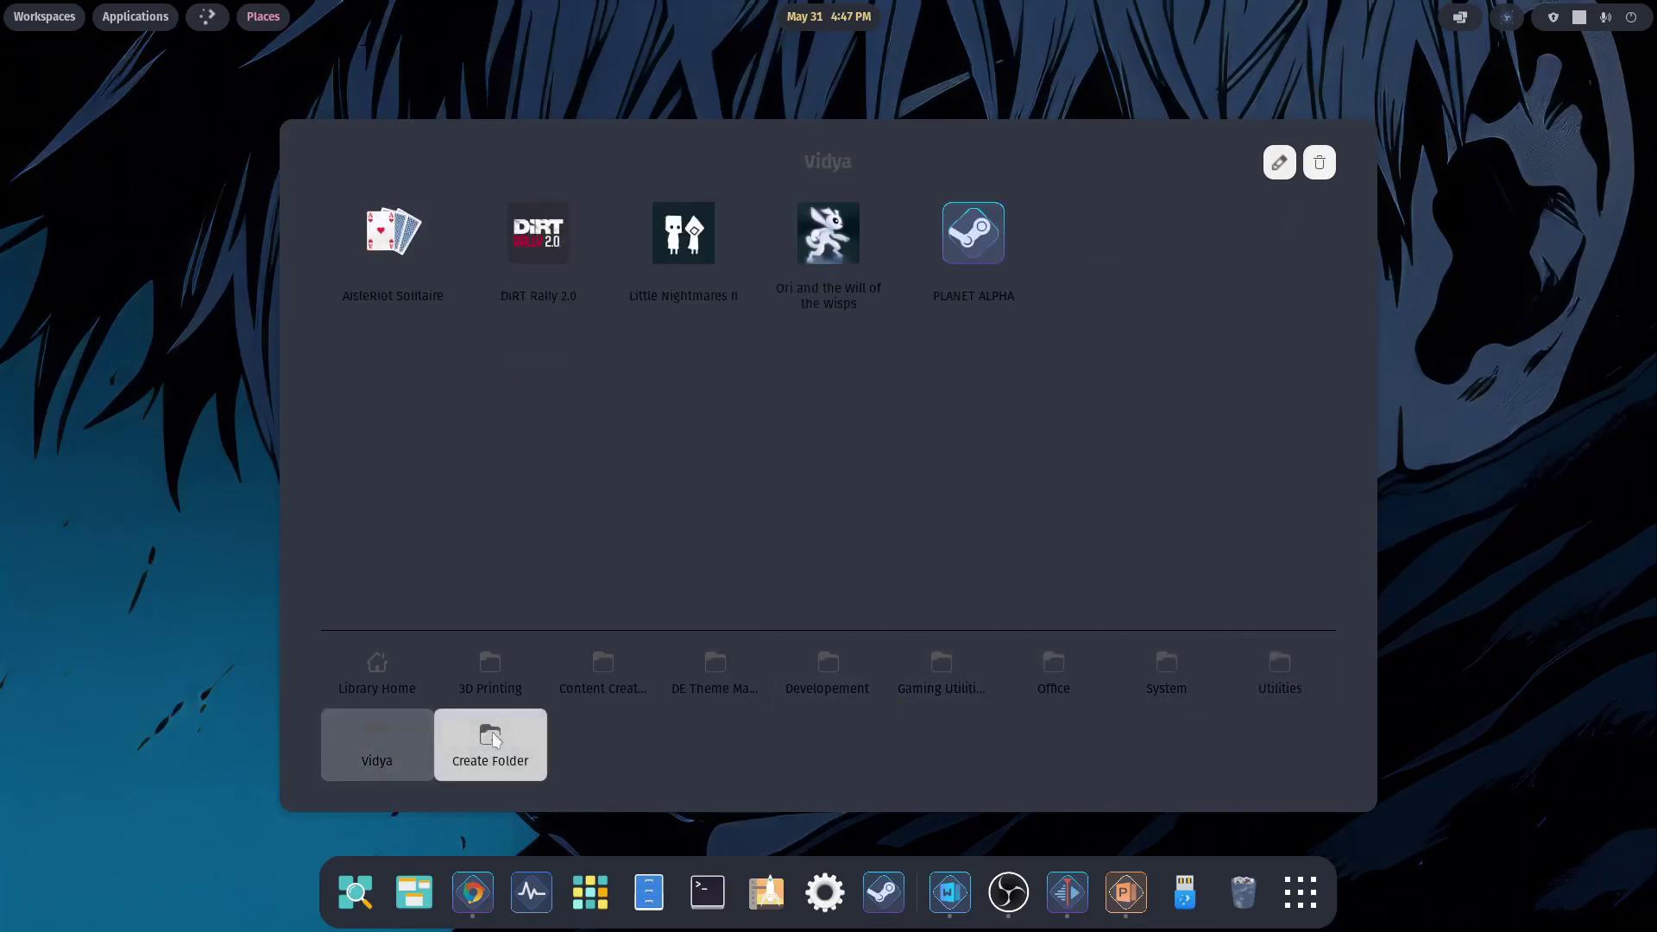
pyautogui.click(377, 669)
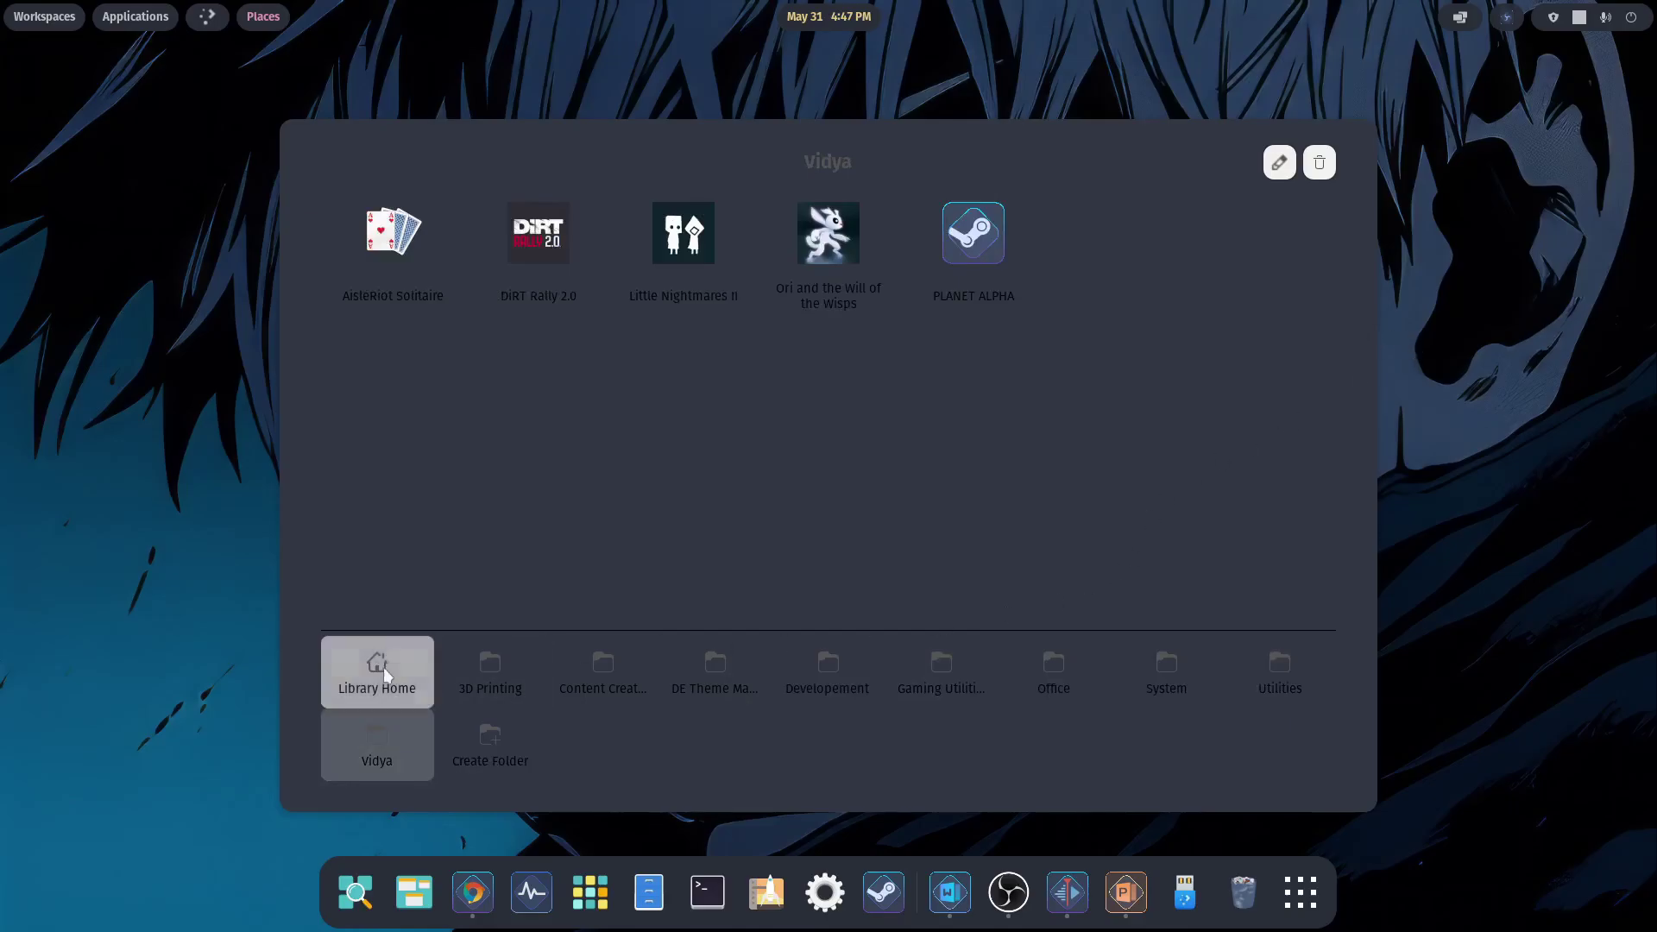
pyautogui.click(1262, 528)
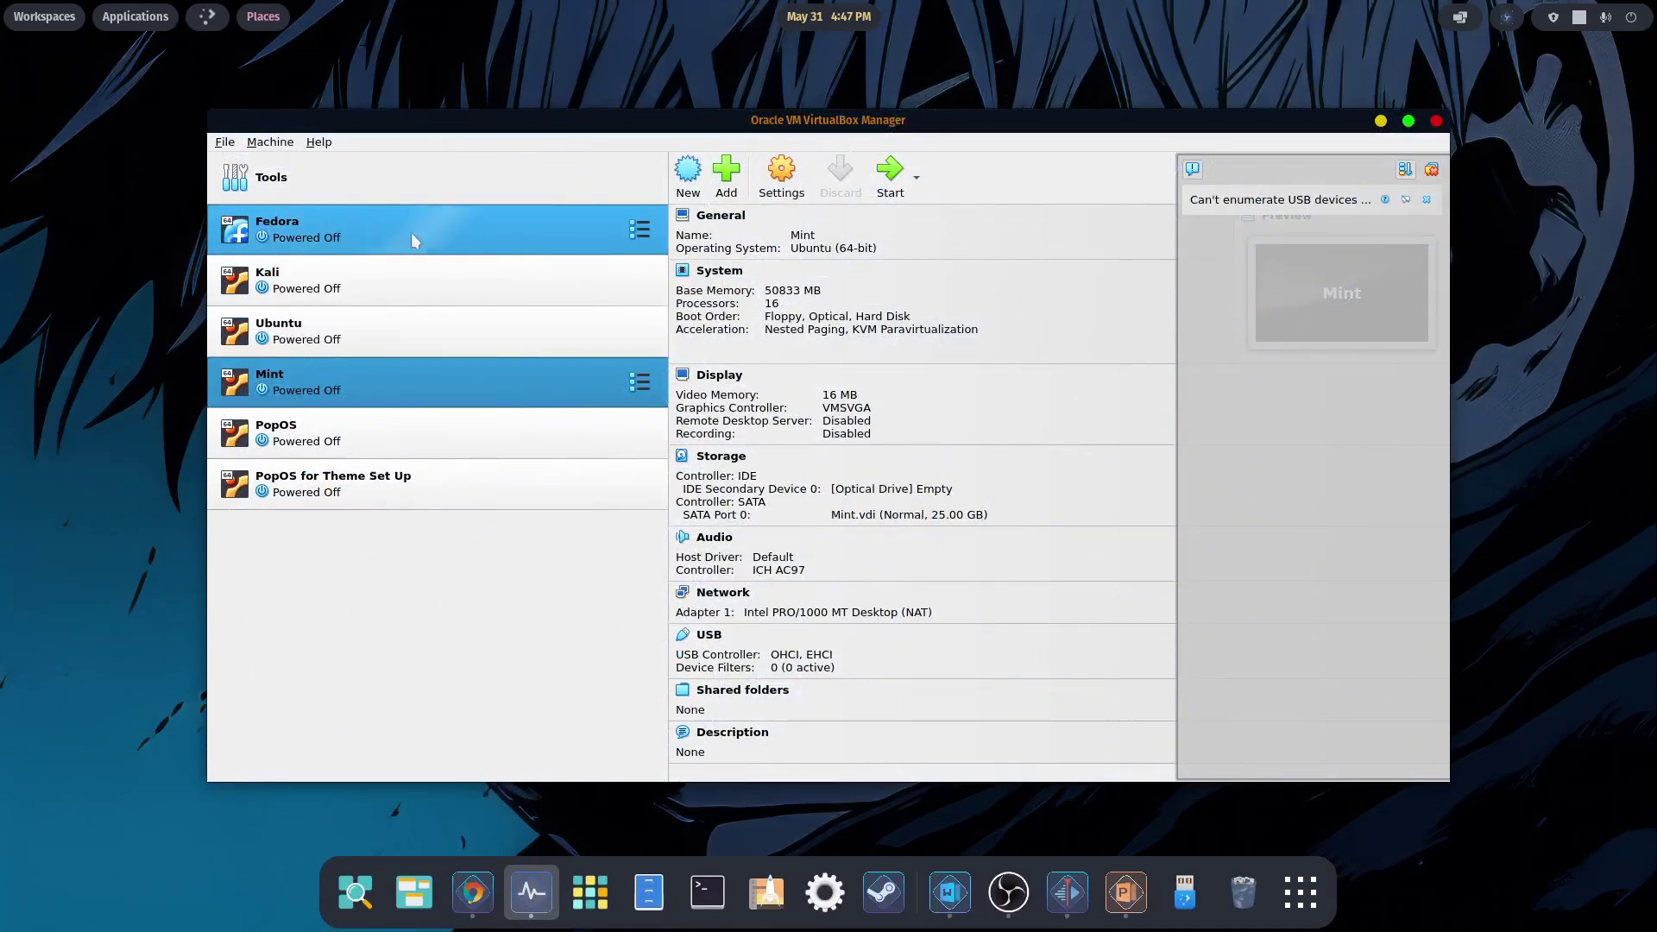
# - Start the Kali virtual machine and boot its default GRUB entry
pyautogui.click(300, 284)
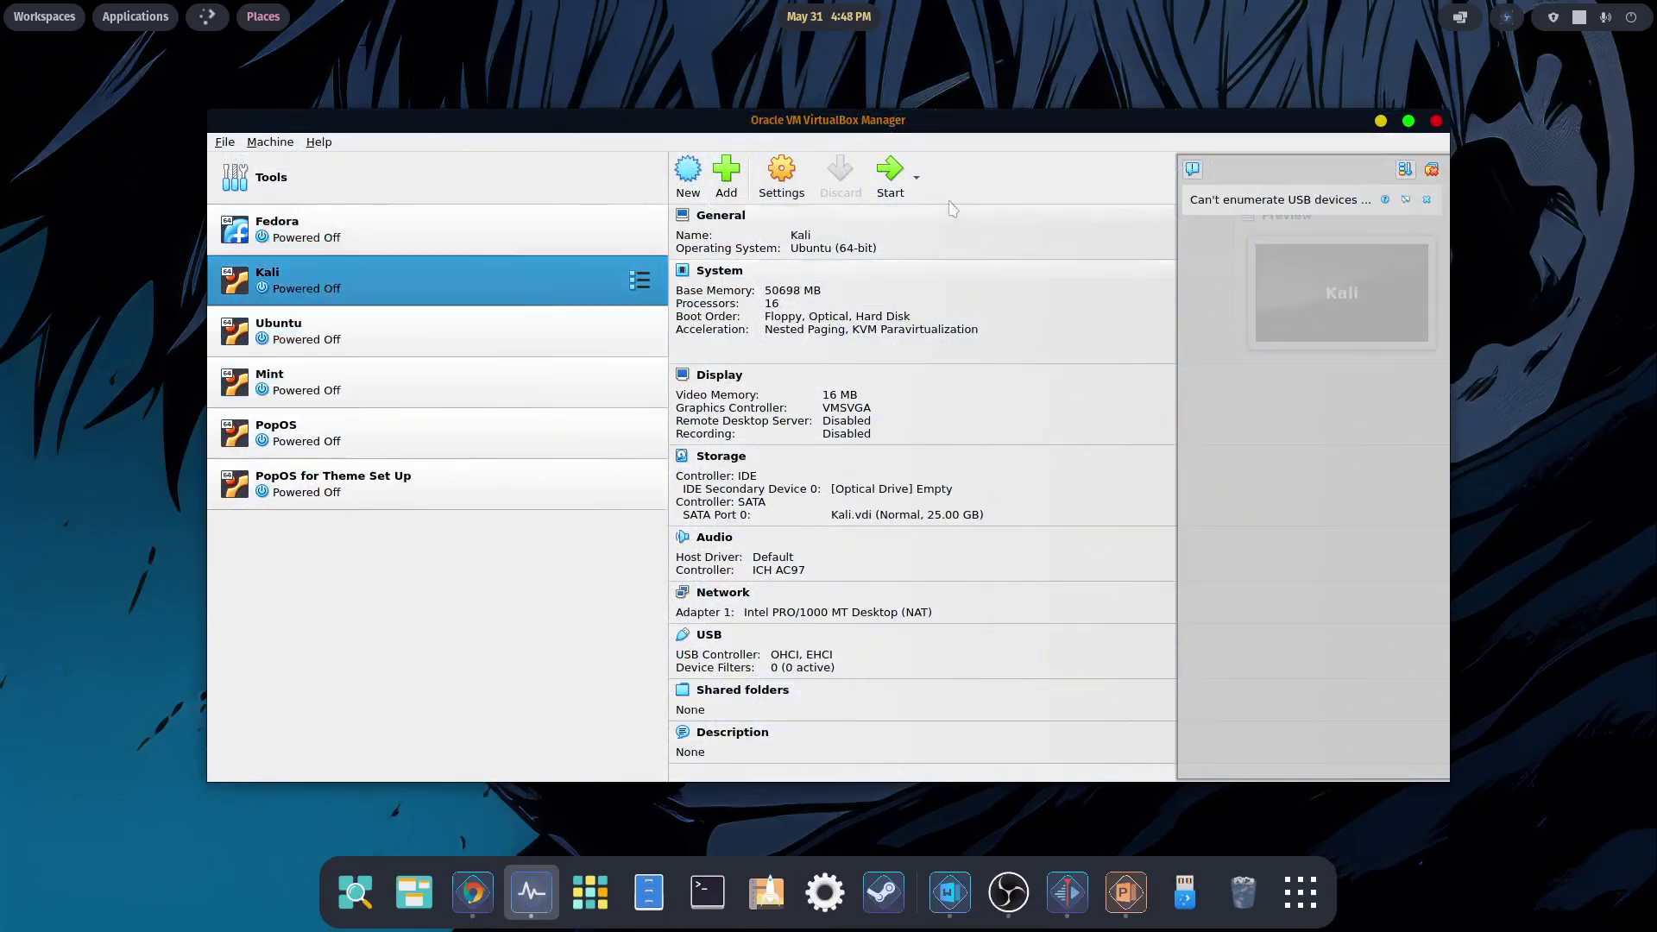
pyautogui.click(898, 188)
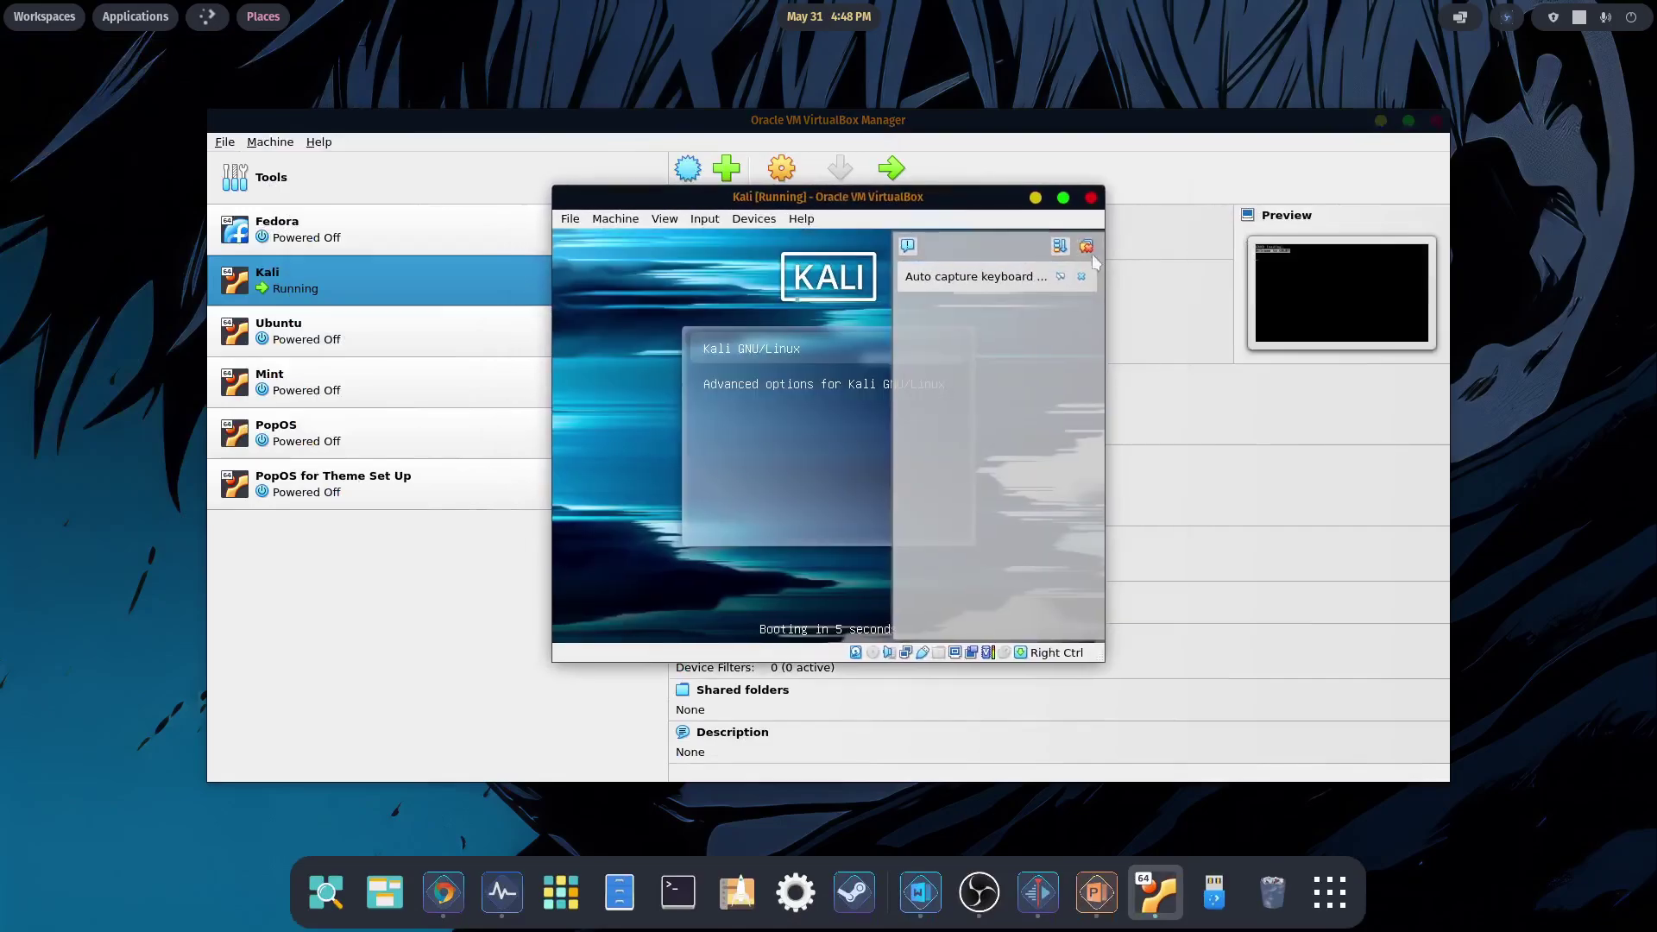
pyautogui.click(1090, 247)
pyautogui.press('Return')
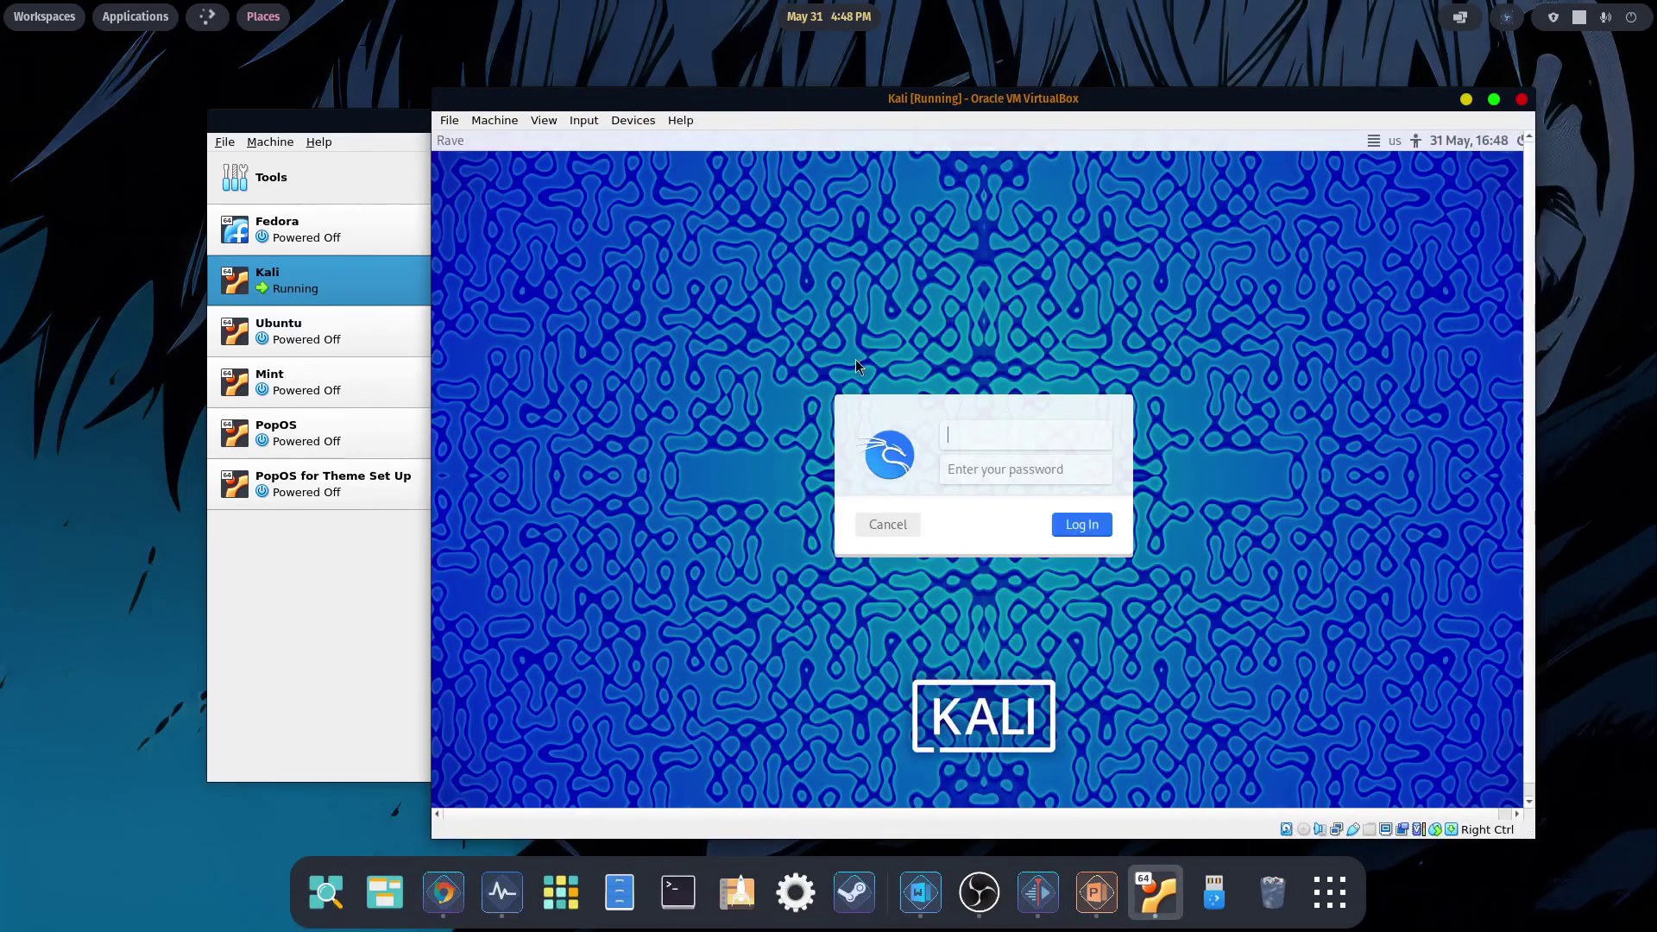
# - Log in to Kali with the username and password
pyautogui.write('rave')
pyautogui.press('Return')
pyautogui.write('kali')
pyautogui.press('Return')
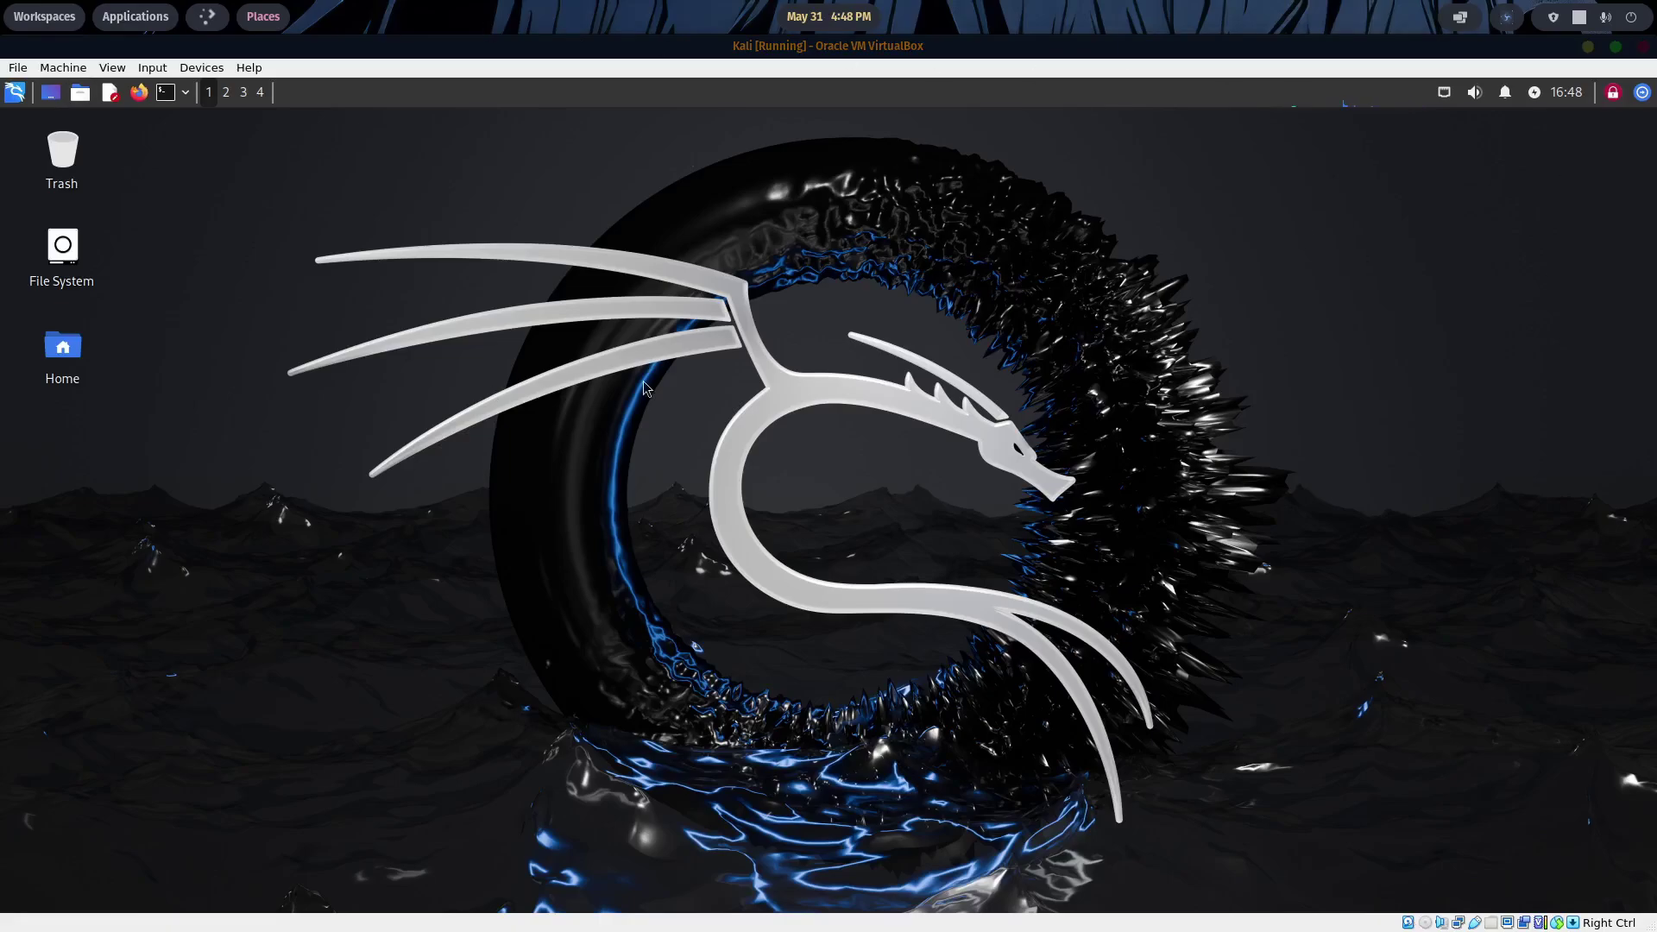
# - In a Kali terminal, run sudo apt update with the sudo password
pyautogui.click(165, 90)
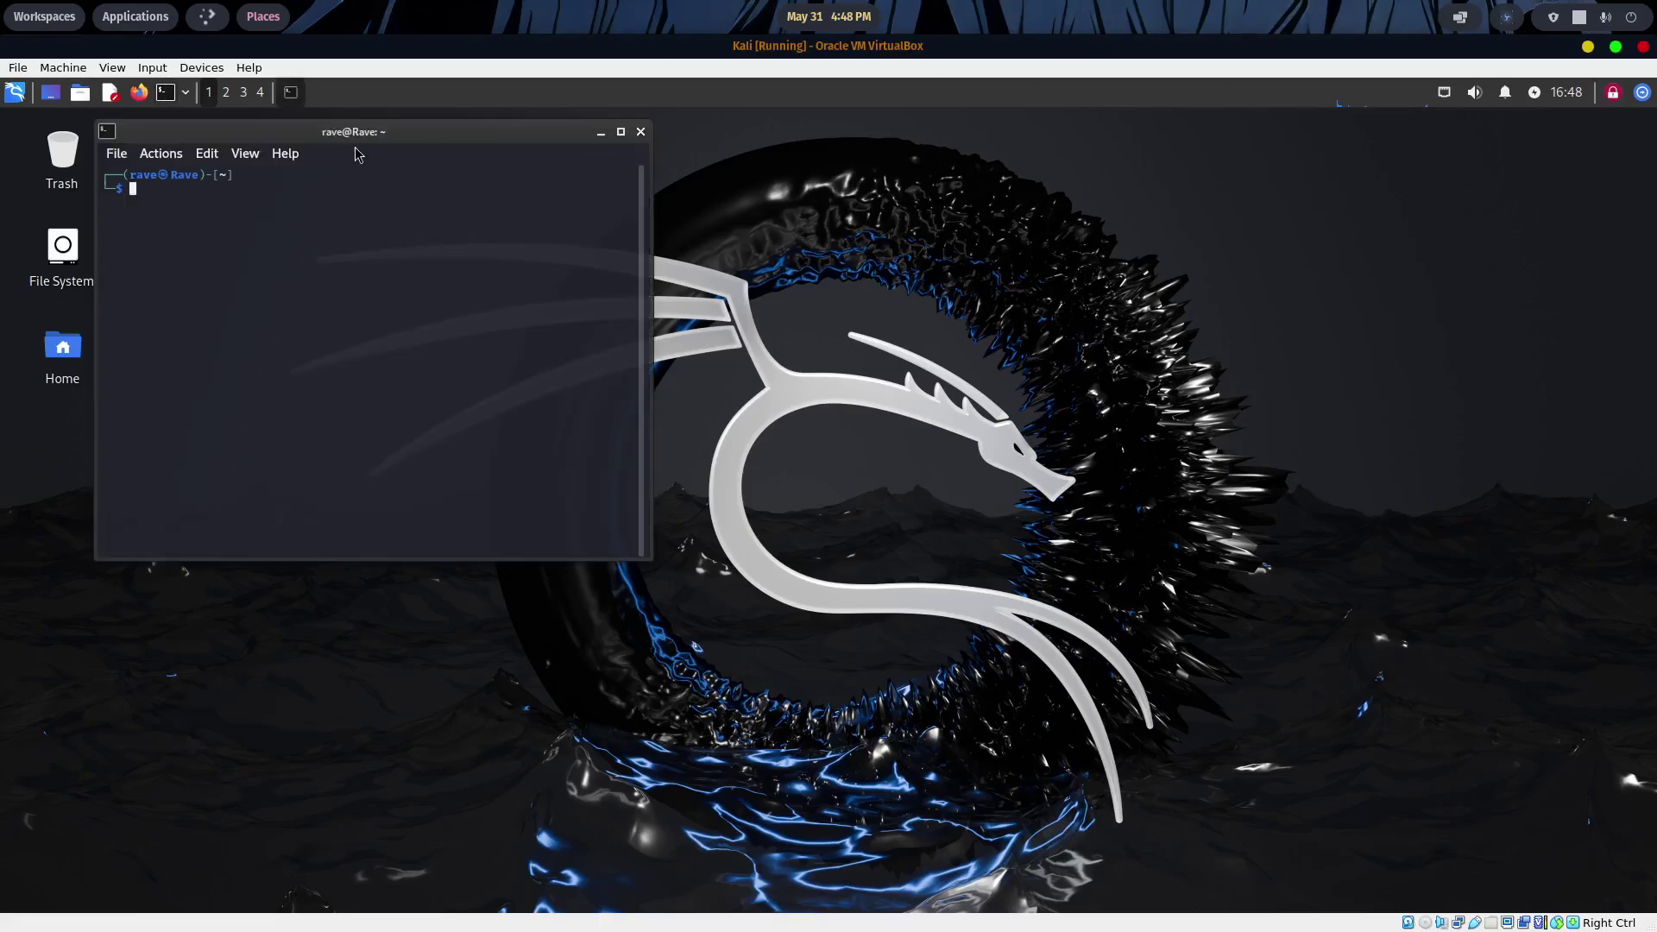
pyautogui.moveTo(374, 132); pyautogui.dragTo(939, 230)
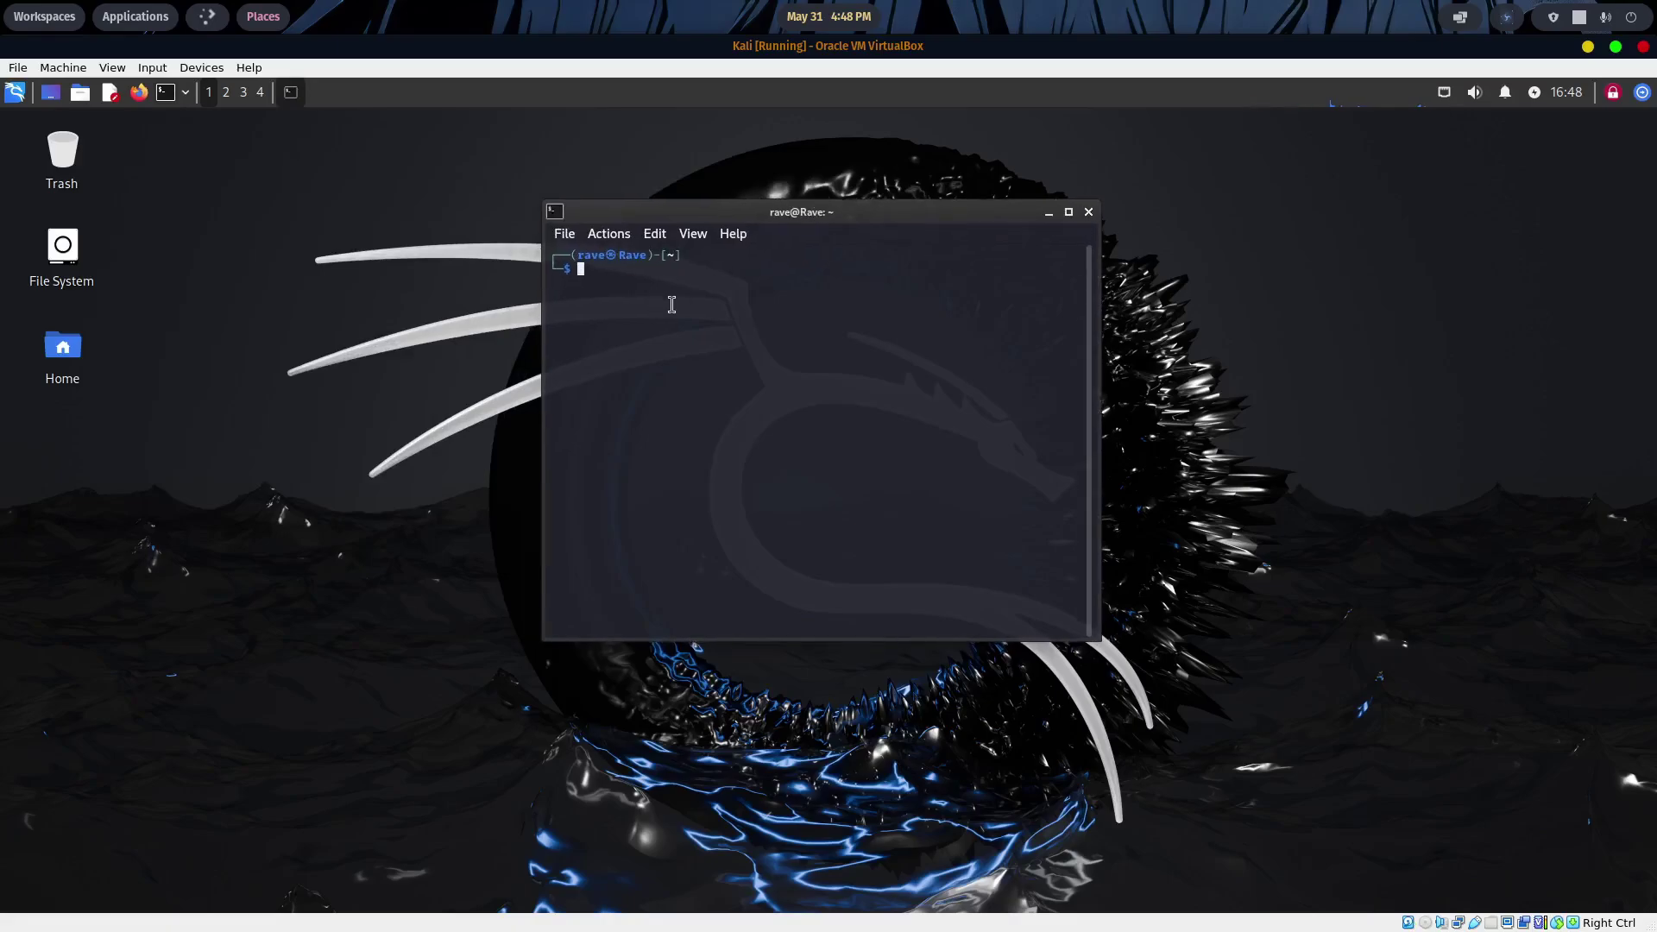
pyautogui.write('sudo apt update')
pyautogui.press('Return')
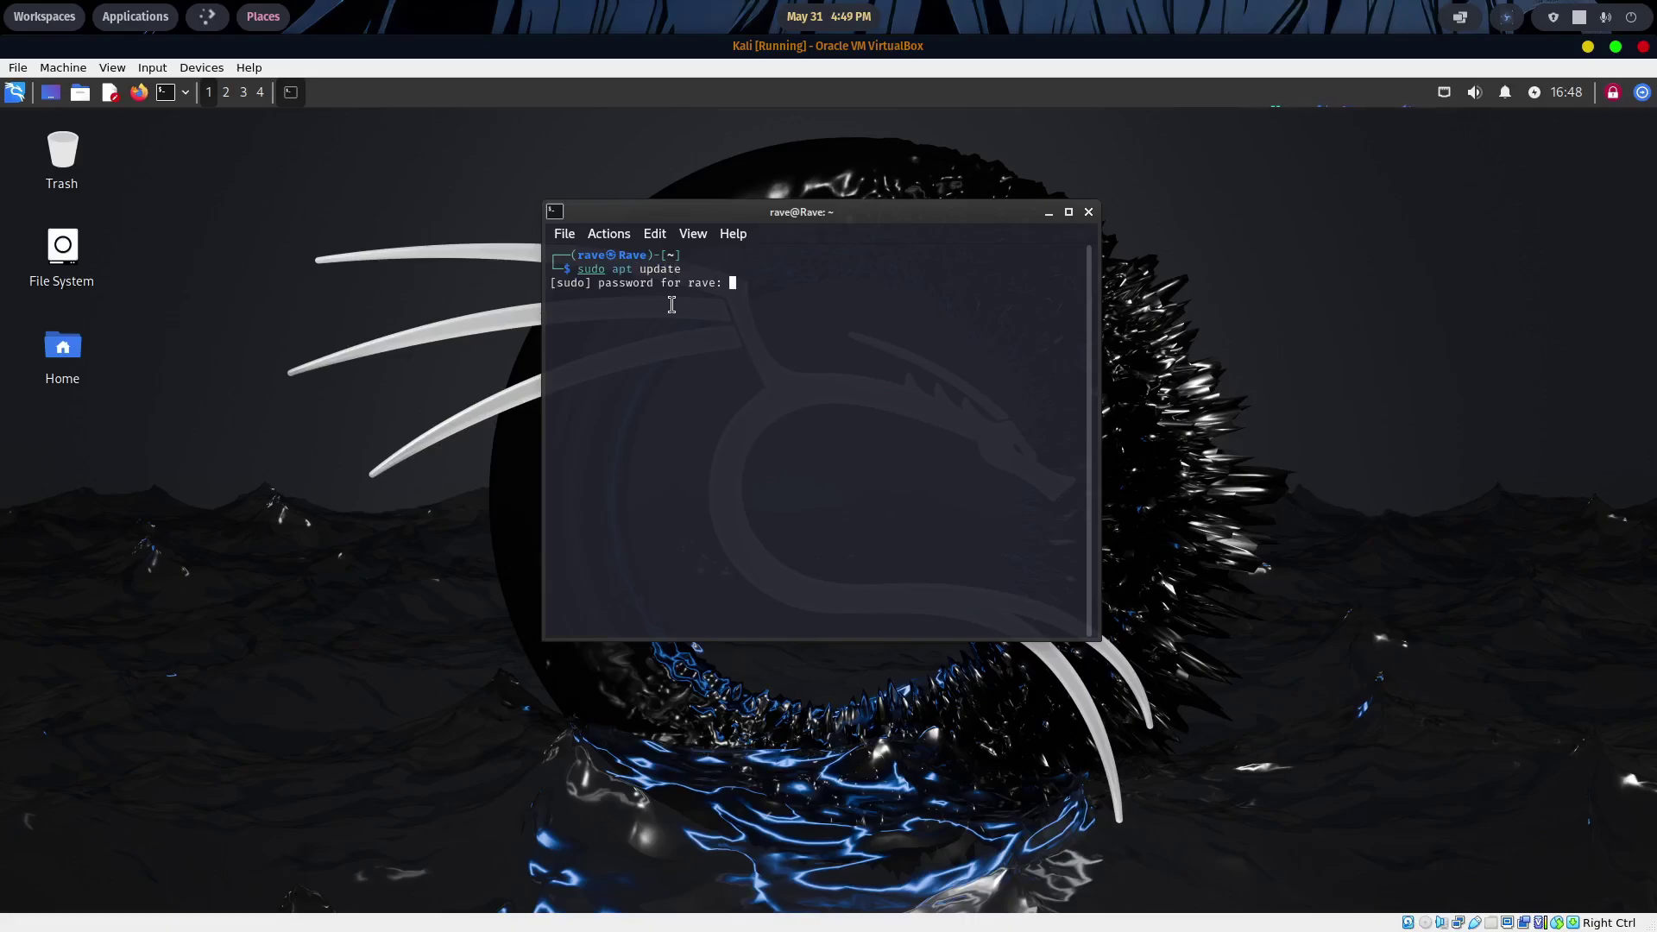
pyautogui.press('Return')
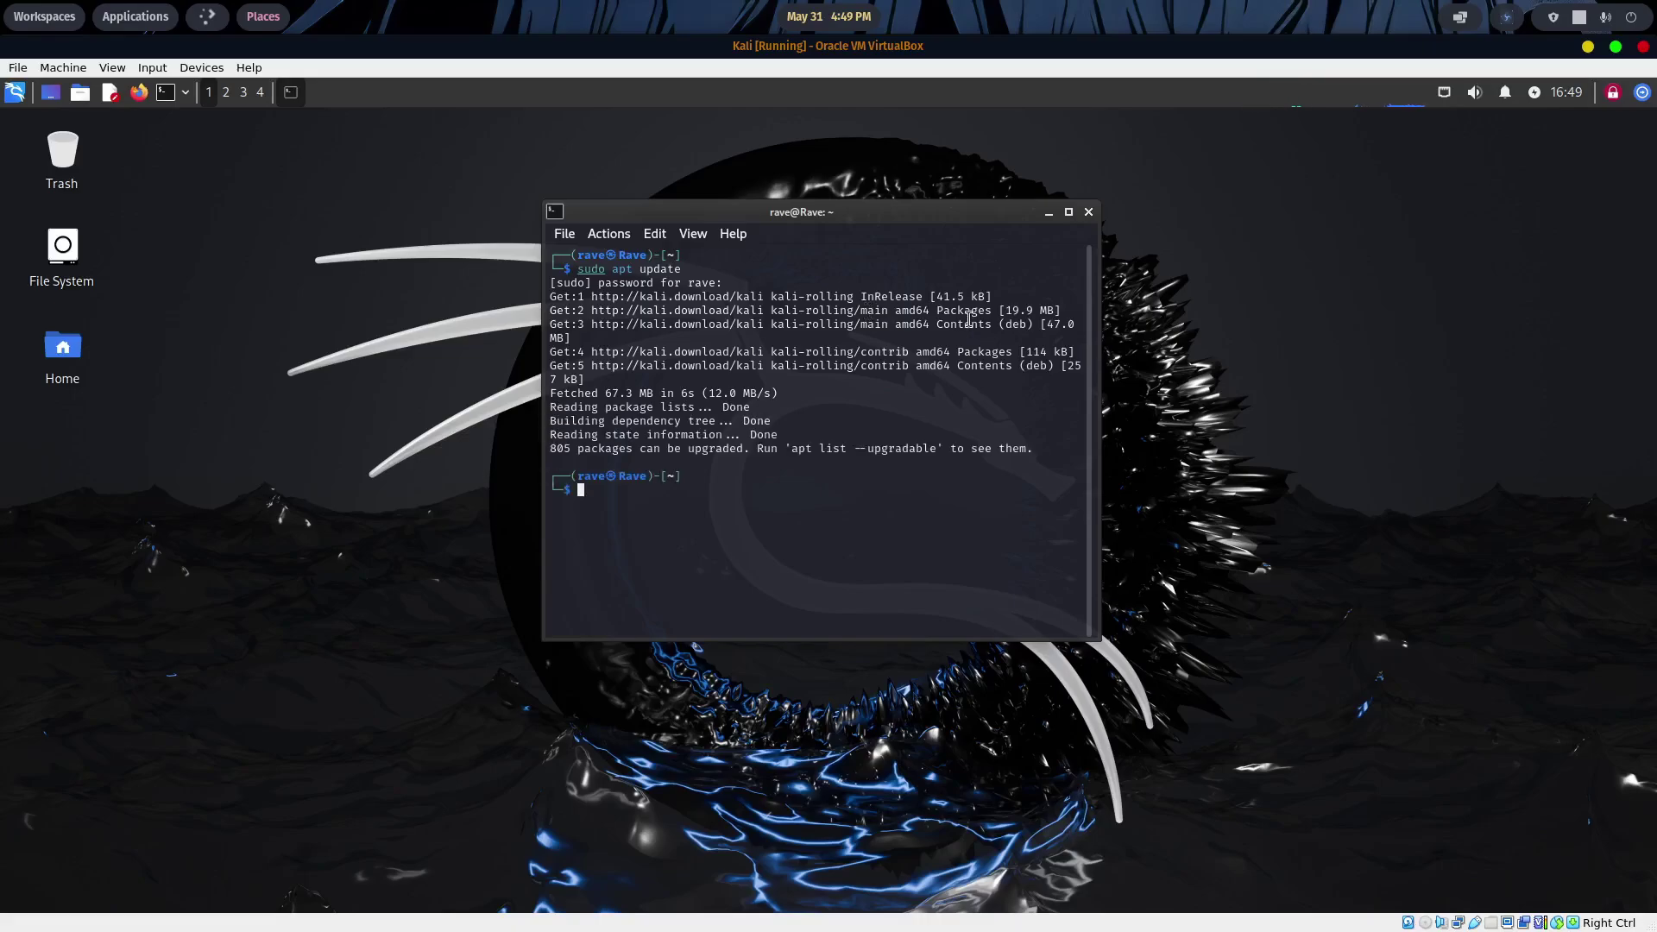
# - Power off Kali with the shutdown now command
pyautogui.write('shut down now')
pyautogui.press('Return')
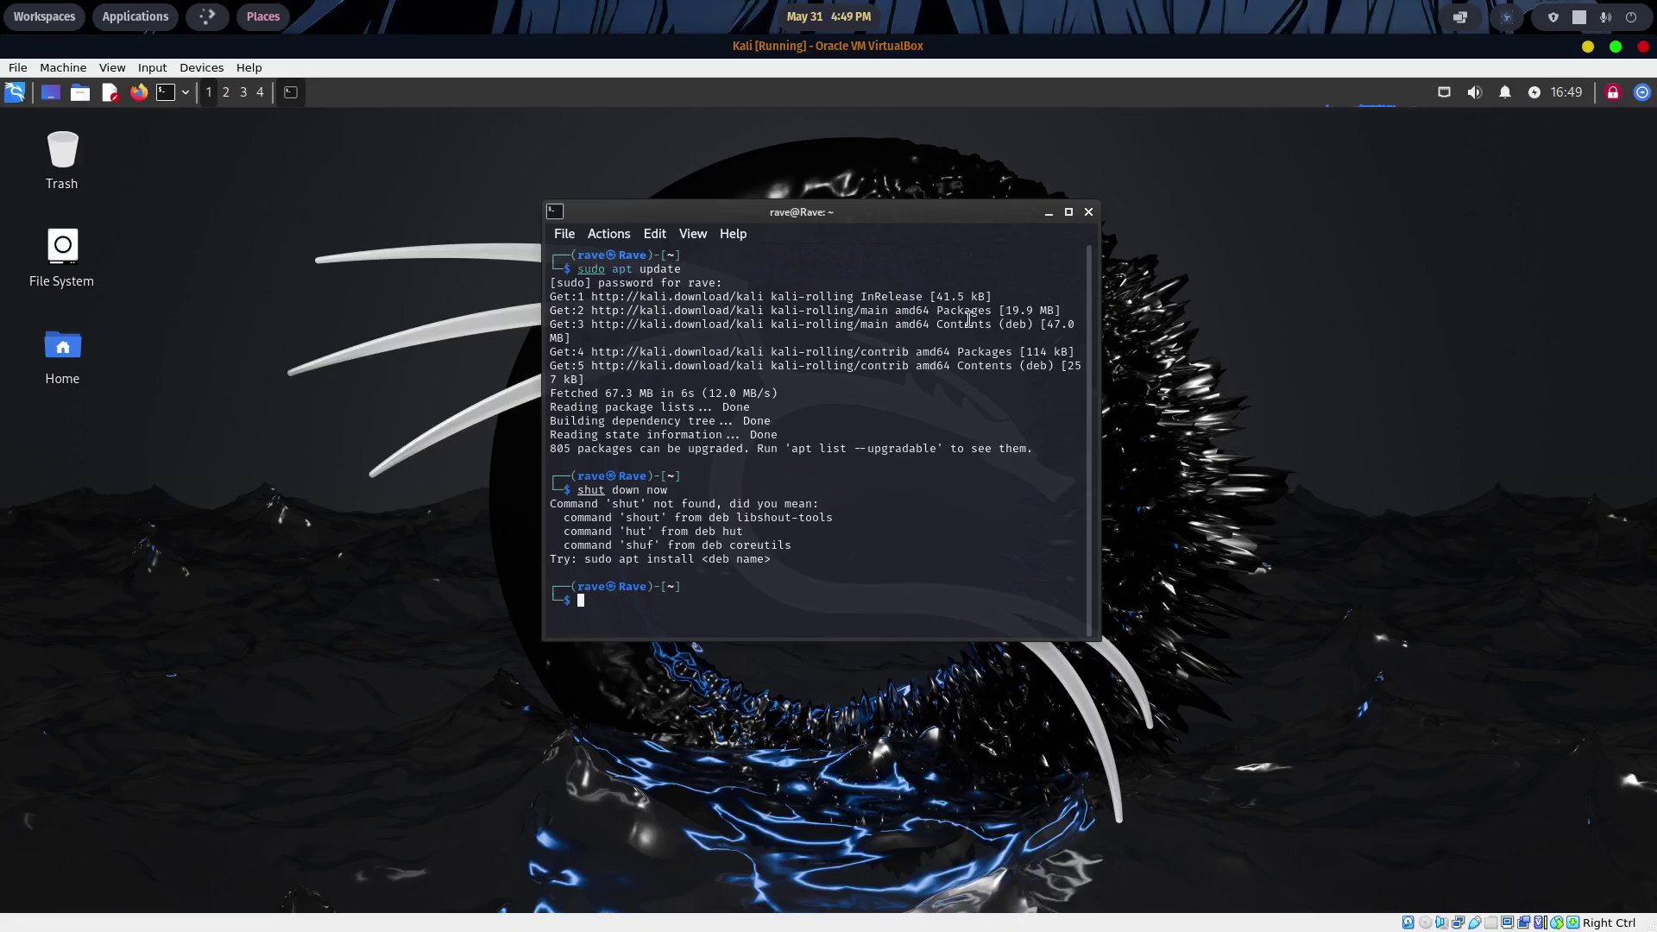
pyautogui.write('shutdao')
pyautogui.press('BackSpace')
pyautogui.press('BackSpace')
pyautogui.write('own now')
pyautogui.press('Return')
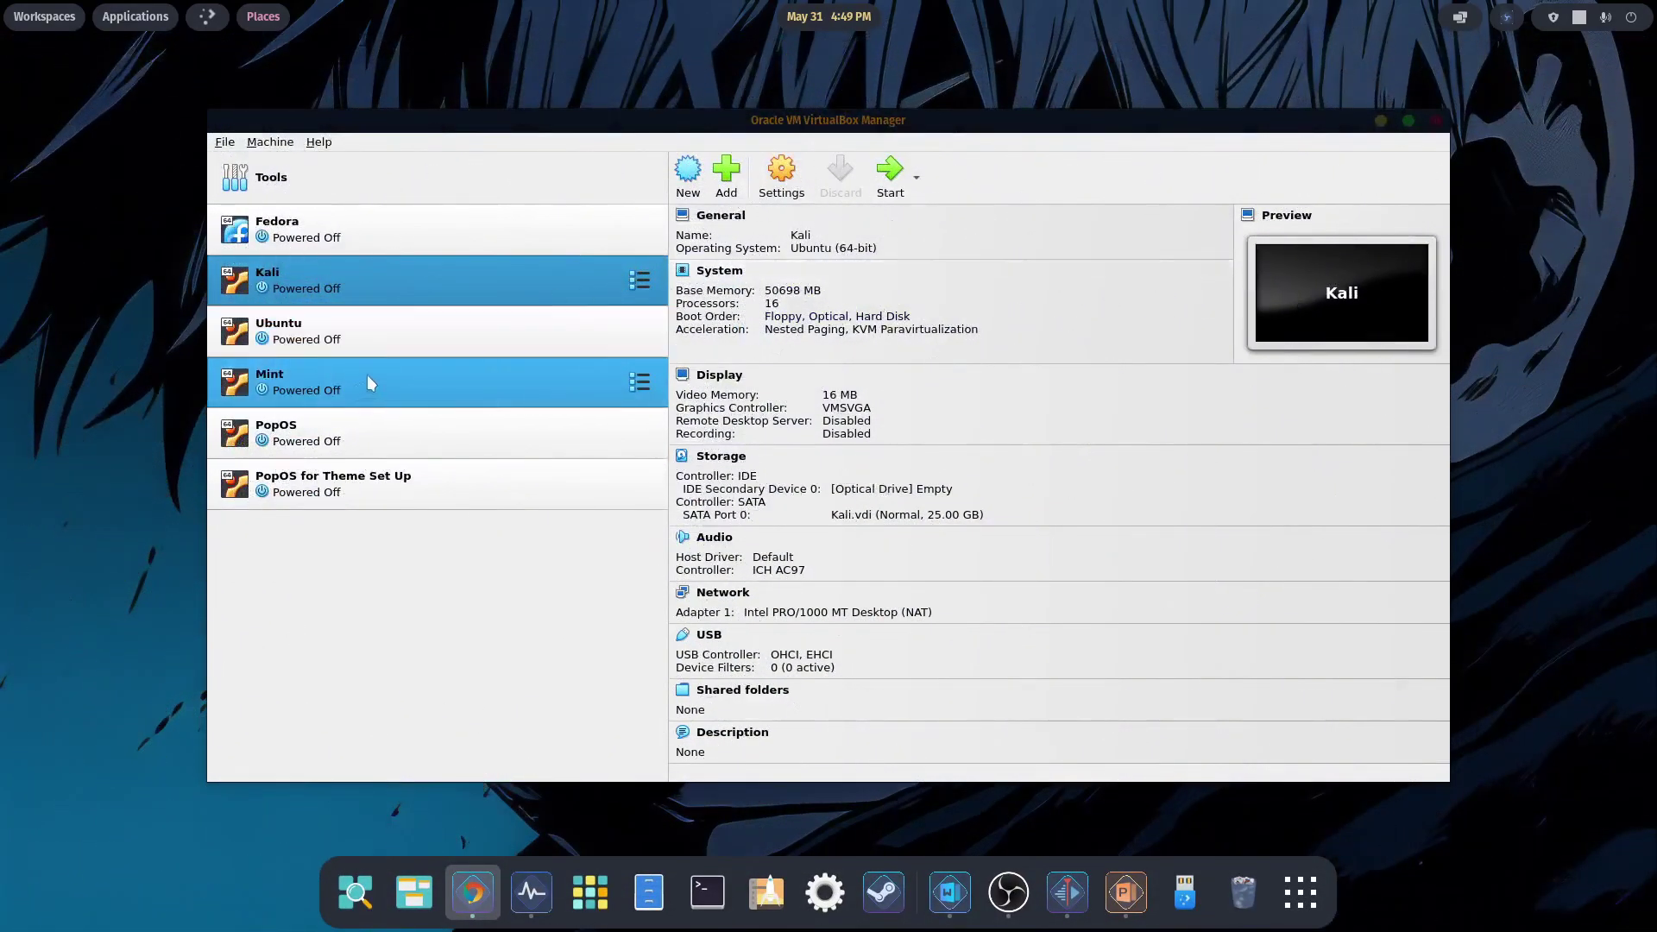
# - Start the Mint virtual machine and log in with the account password
pyautogui.click(568, 394)
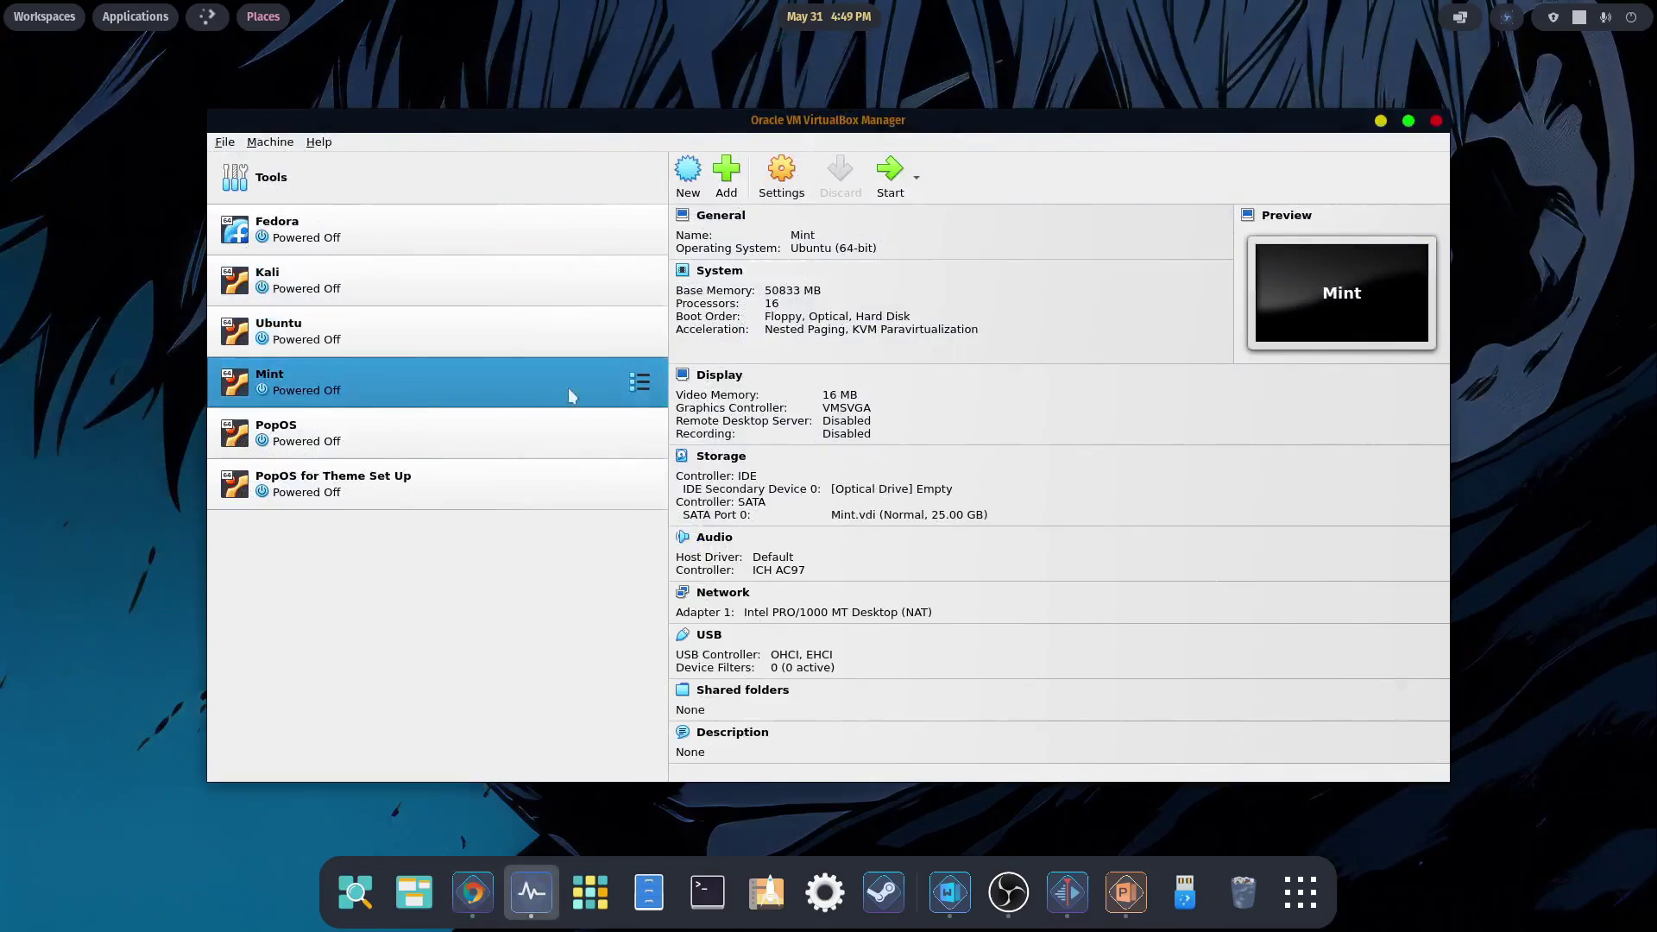
pyautogui.click(890, 173)
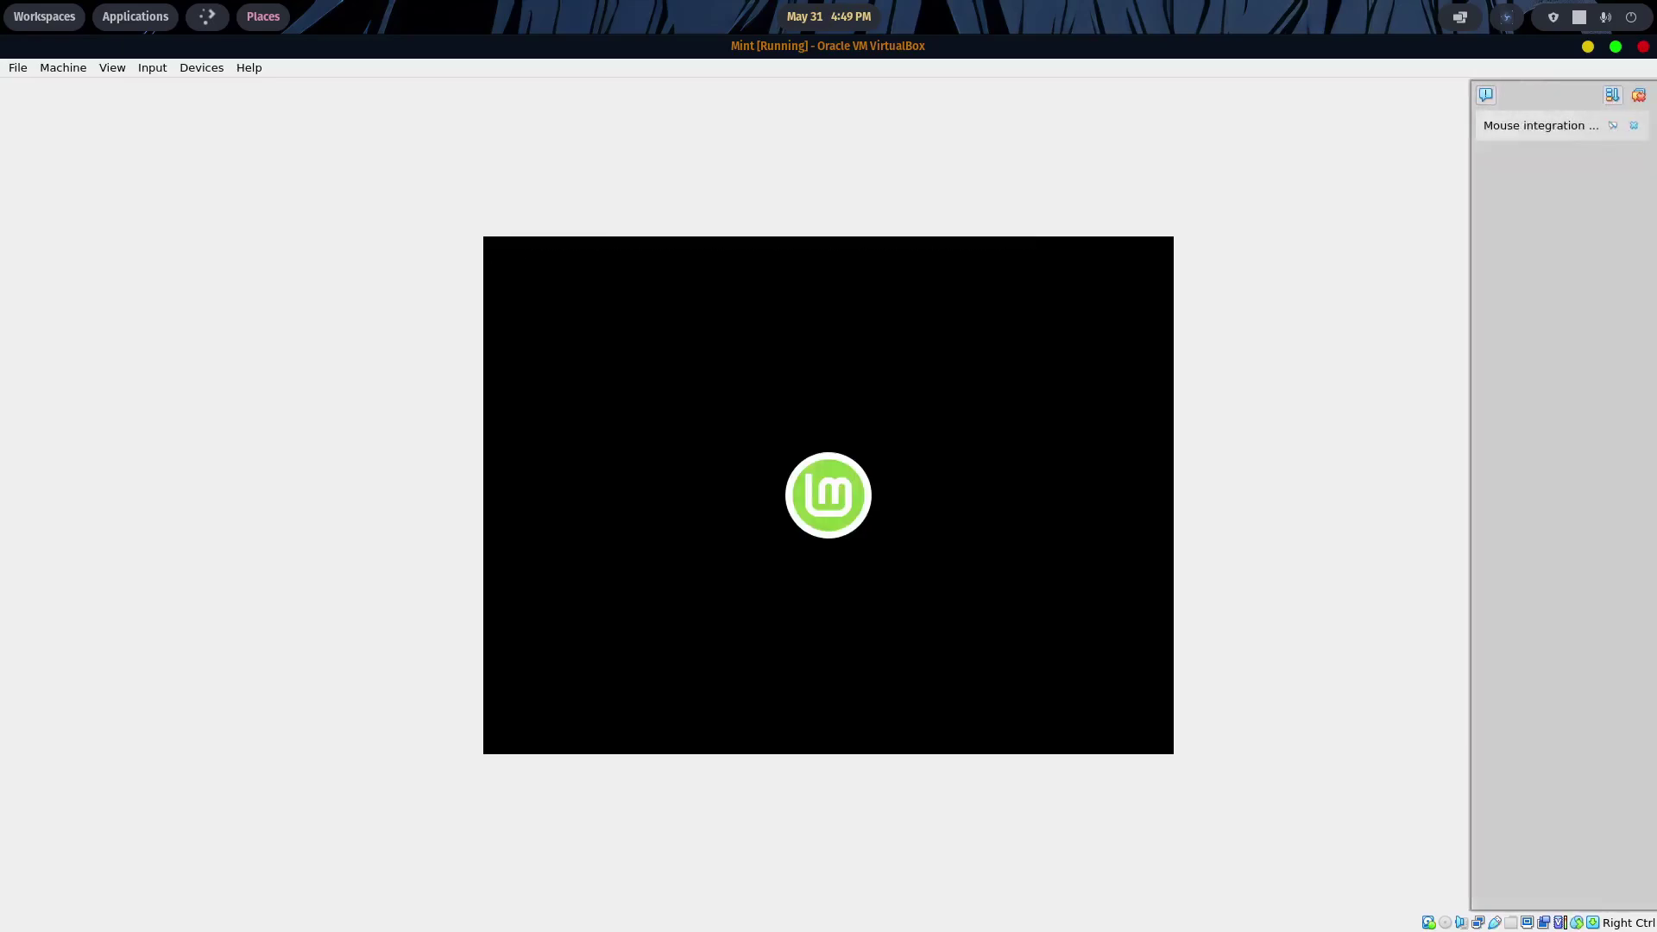
pyautogui.click(1639, 95)
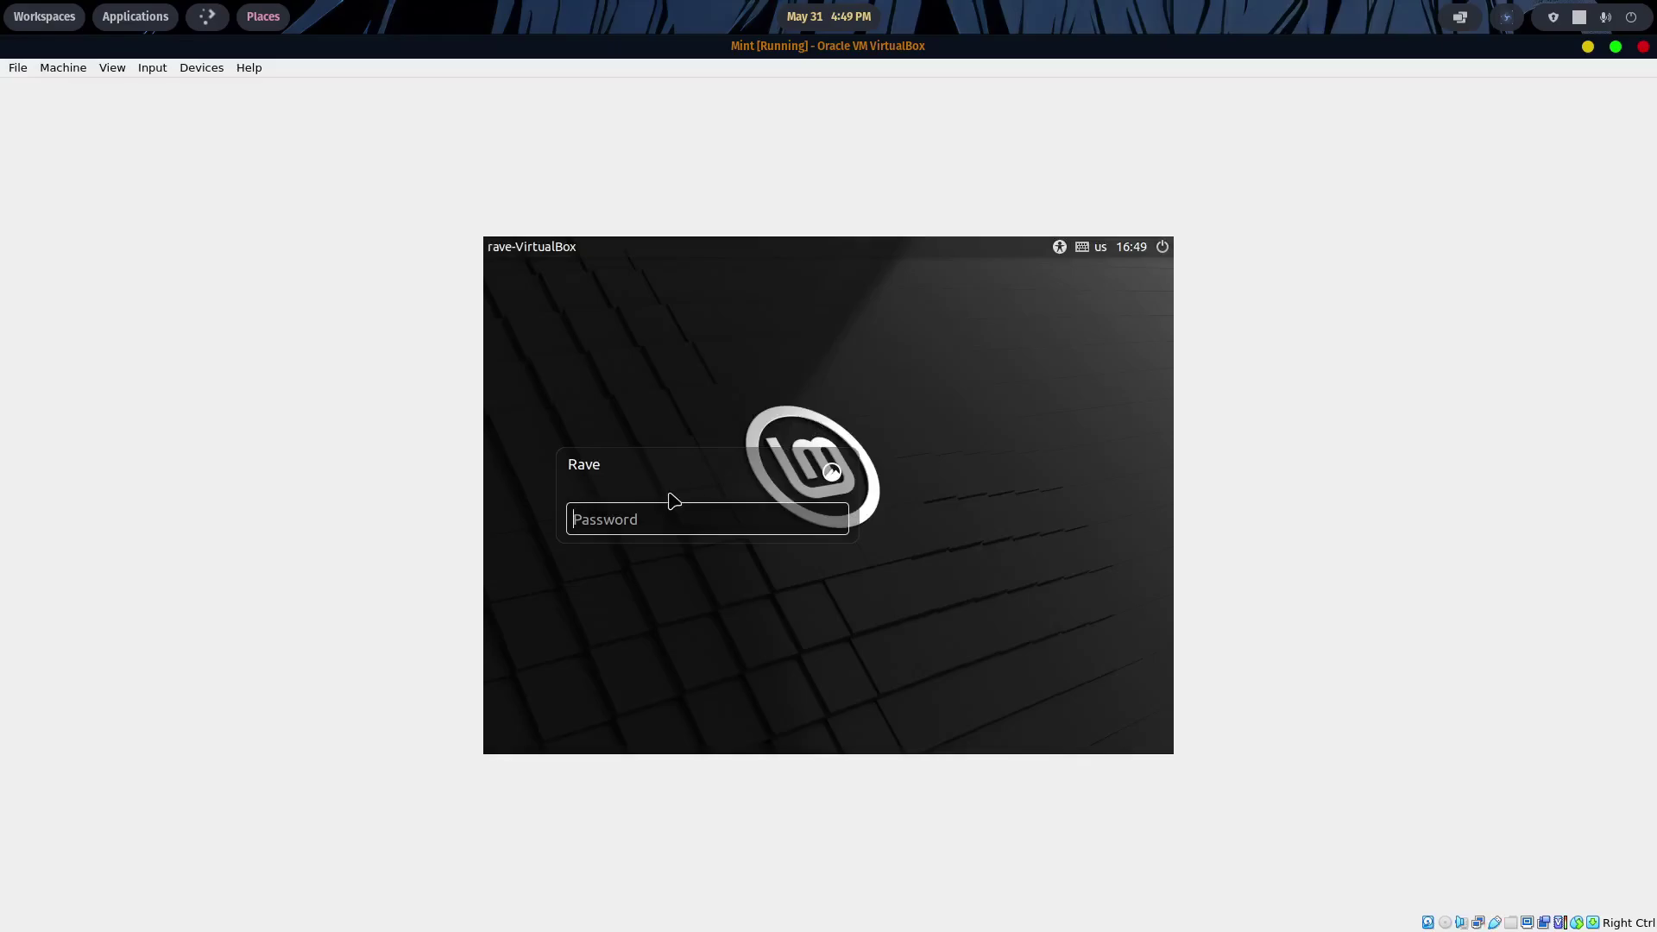
pyautogui.write('••••')
pyautogui.press('Return')
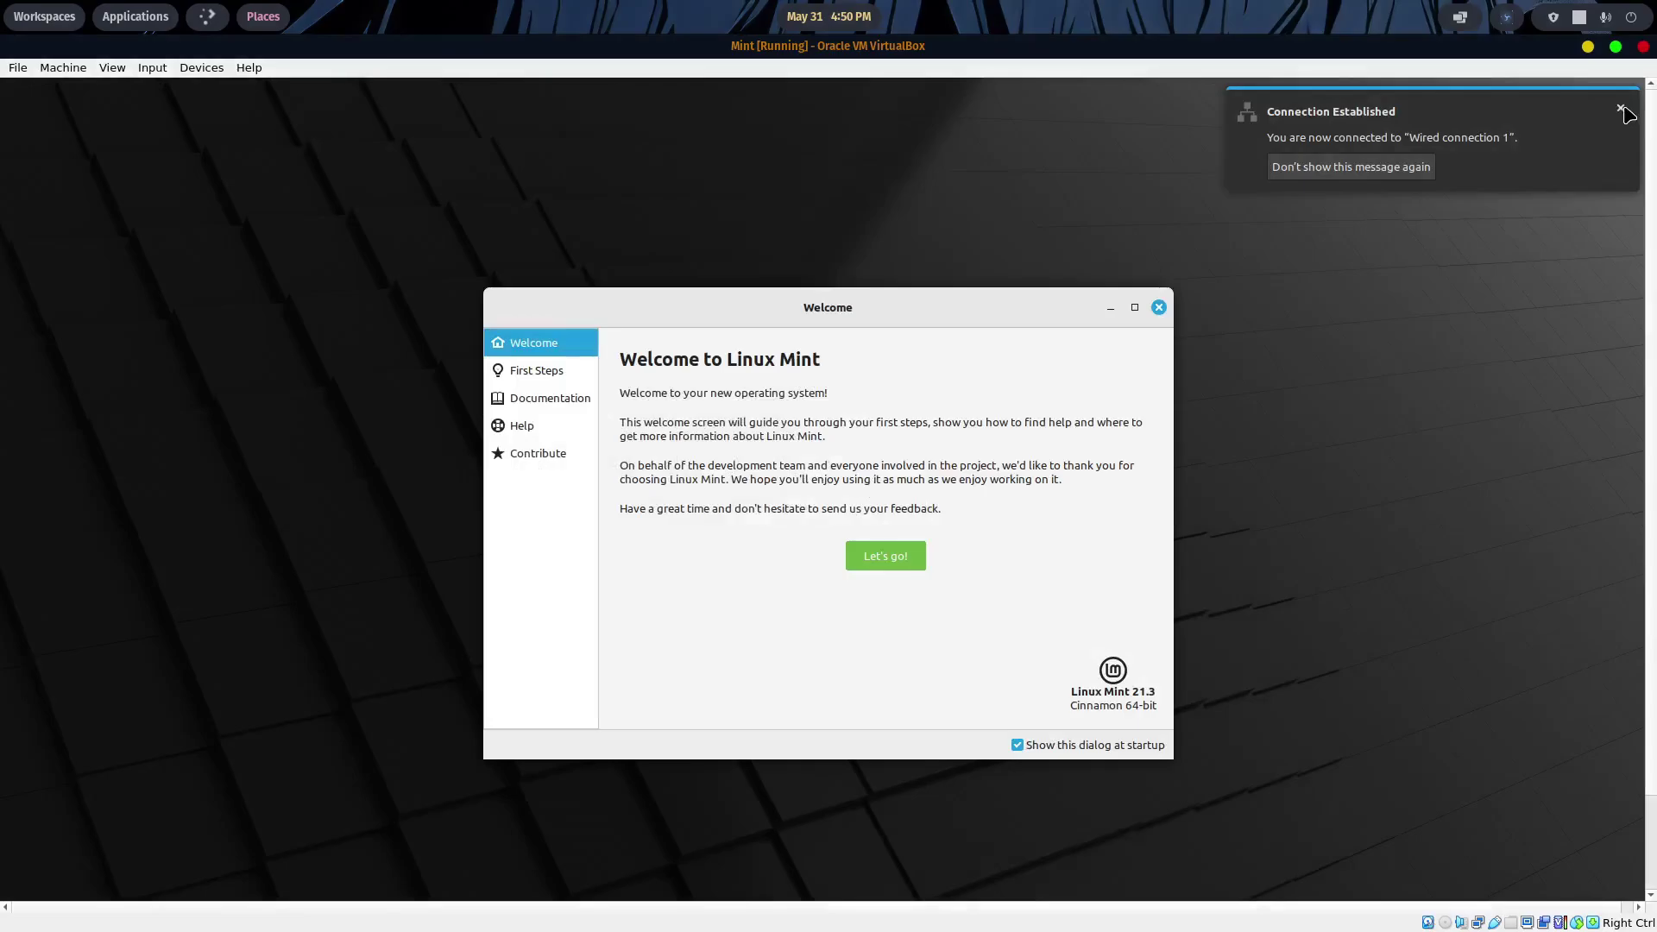
# - Turn off 'Show this dialog at startup' and close the Mint Welcome screen
pyautogui.click(1621, 109)
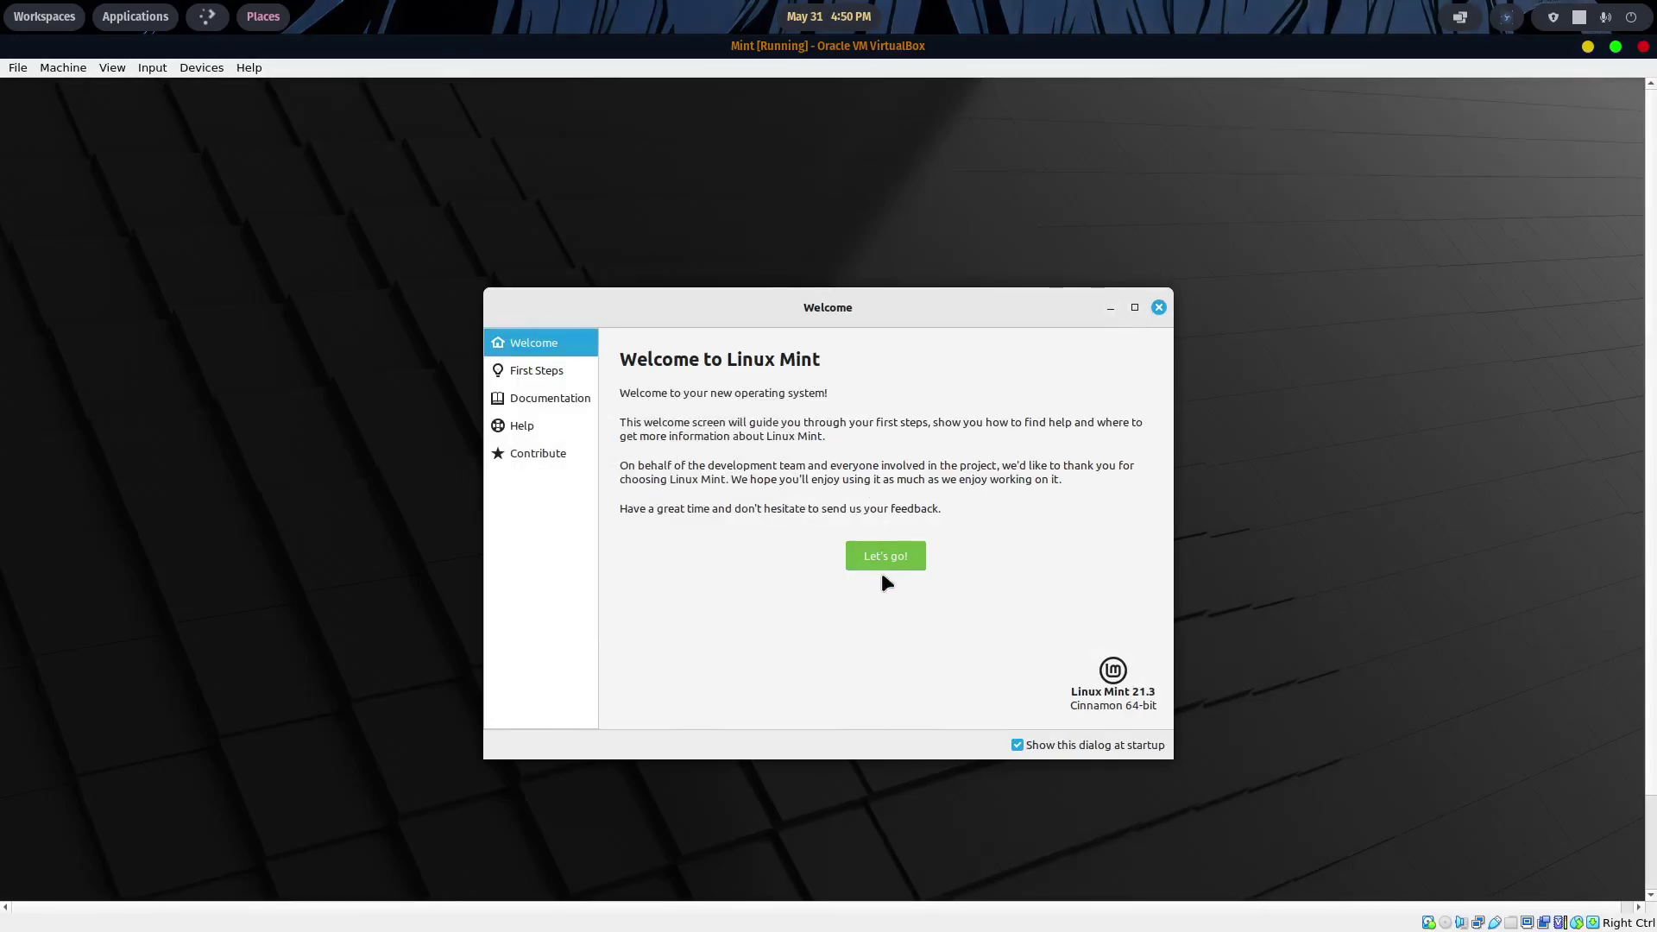
pyautogui.click(1017, 745)
pyautogui.click(1158, 307)
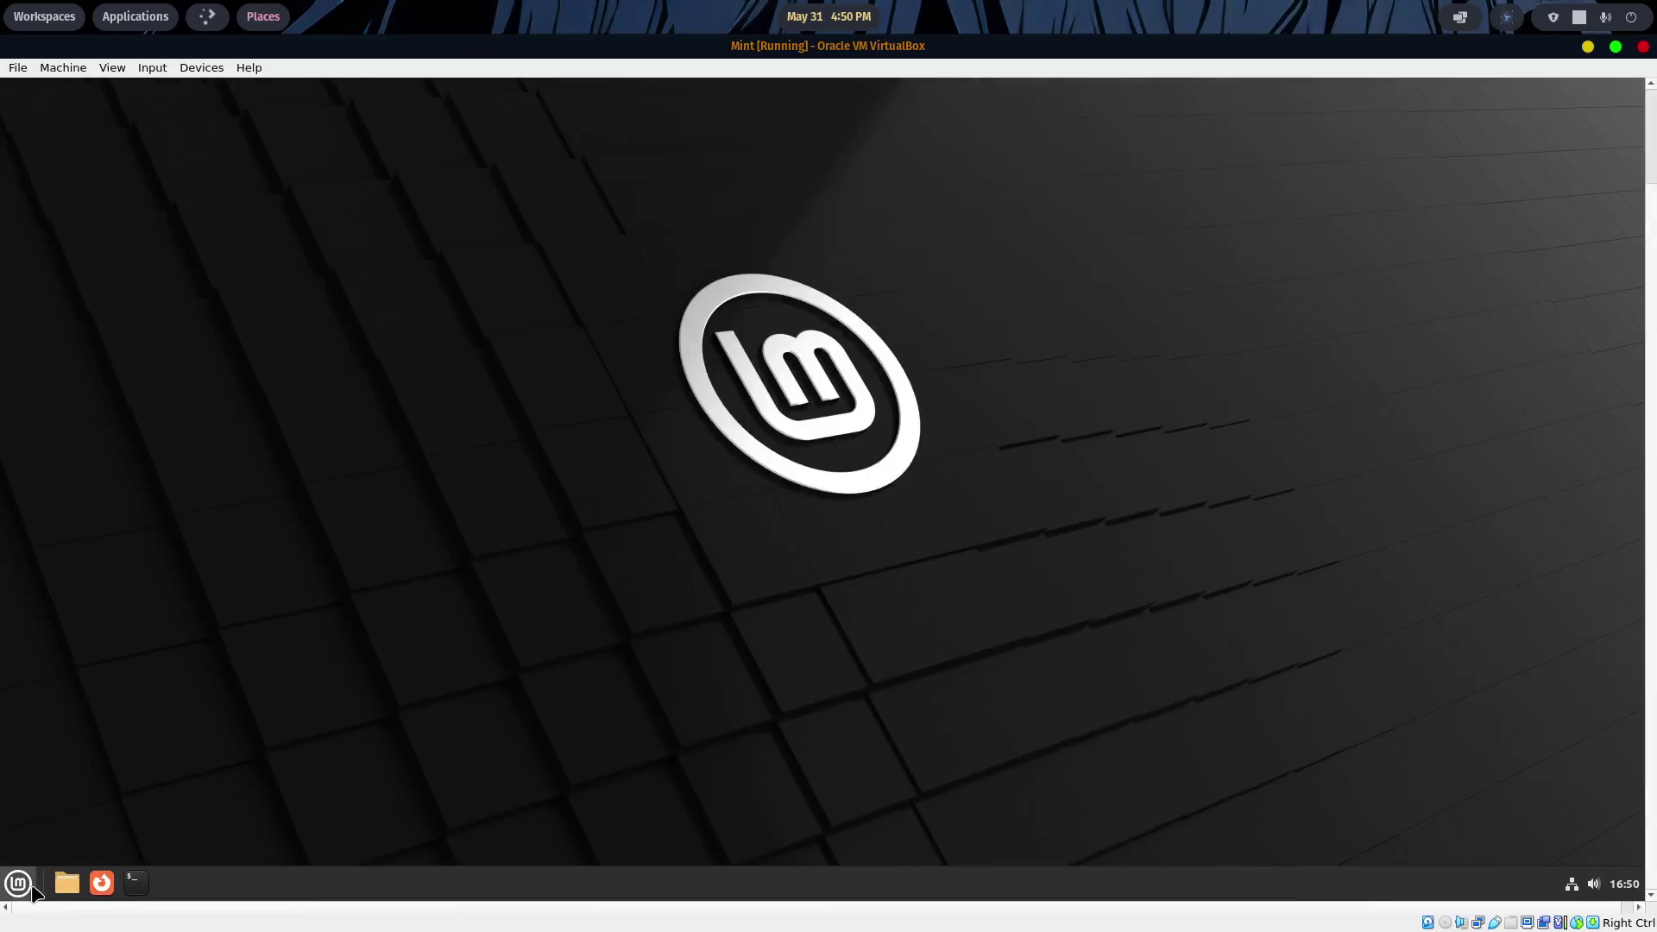
# - Open the Software Manager from the Mint menu, then close it
pyautogui.click(32, 887)
pyautogui.click(55, 497)
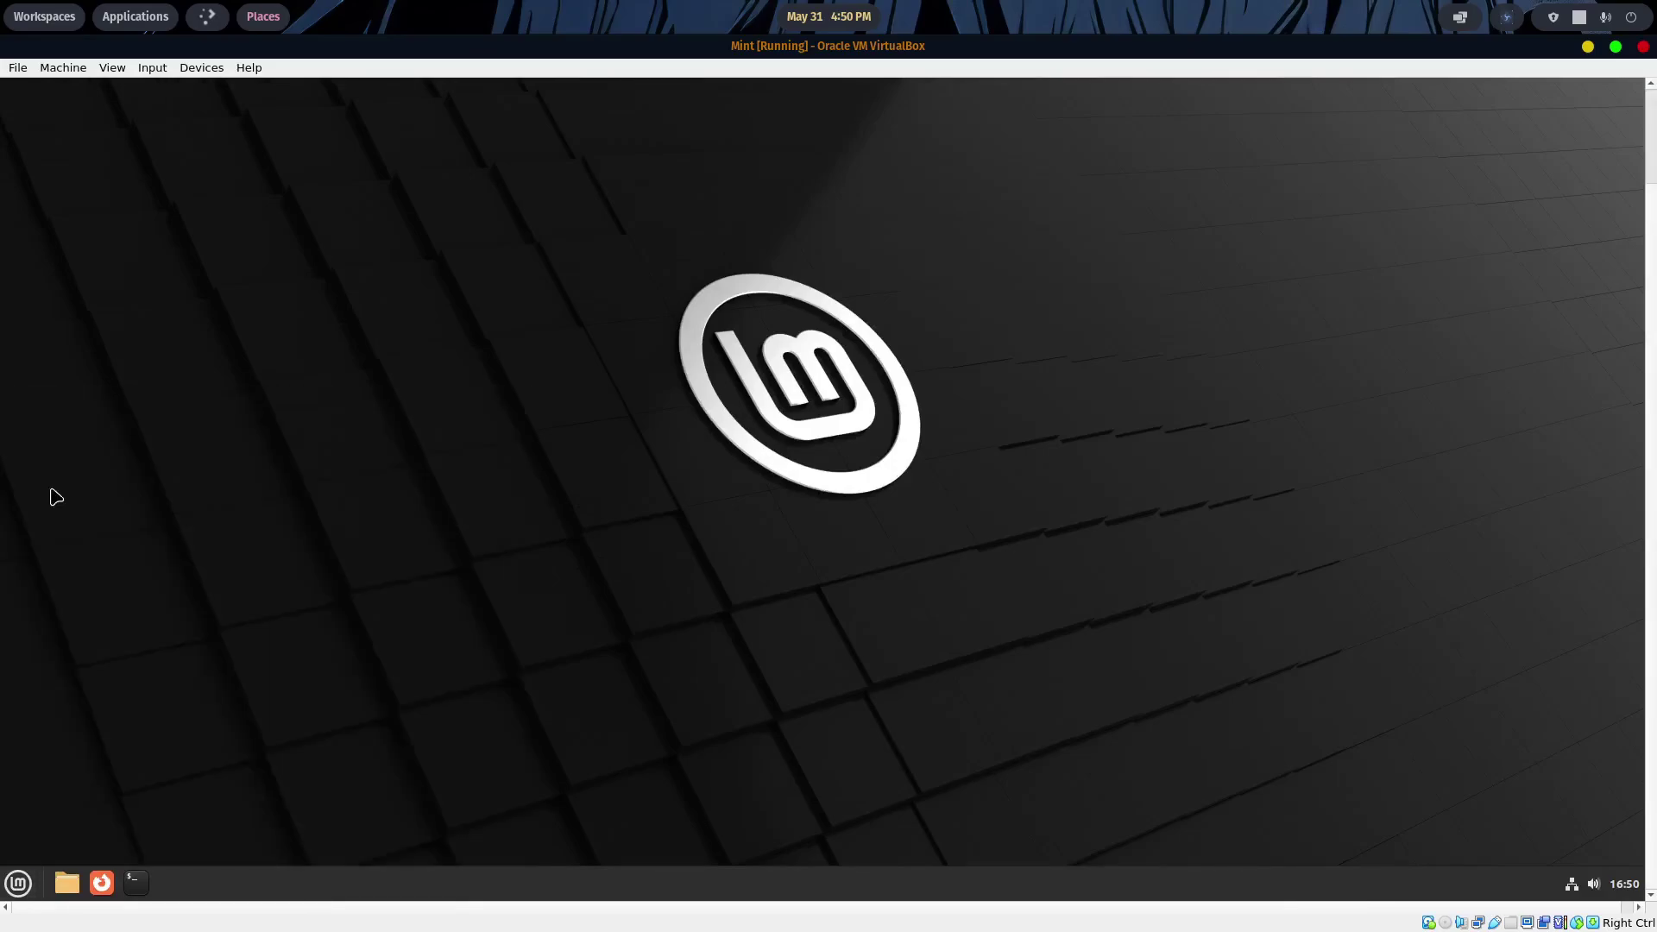
pyautogui.moveTo(891, 112); pyautogui.dragTo(892, 192)
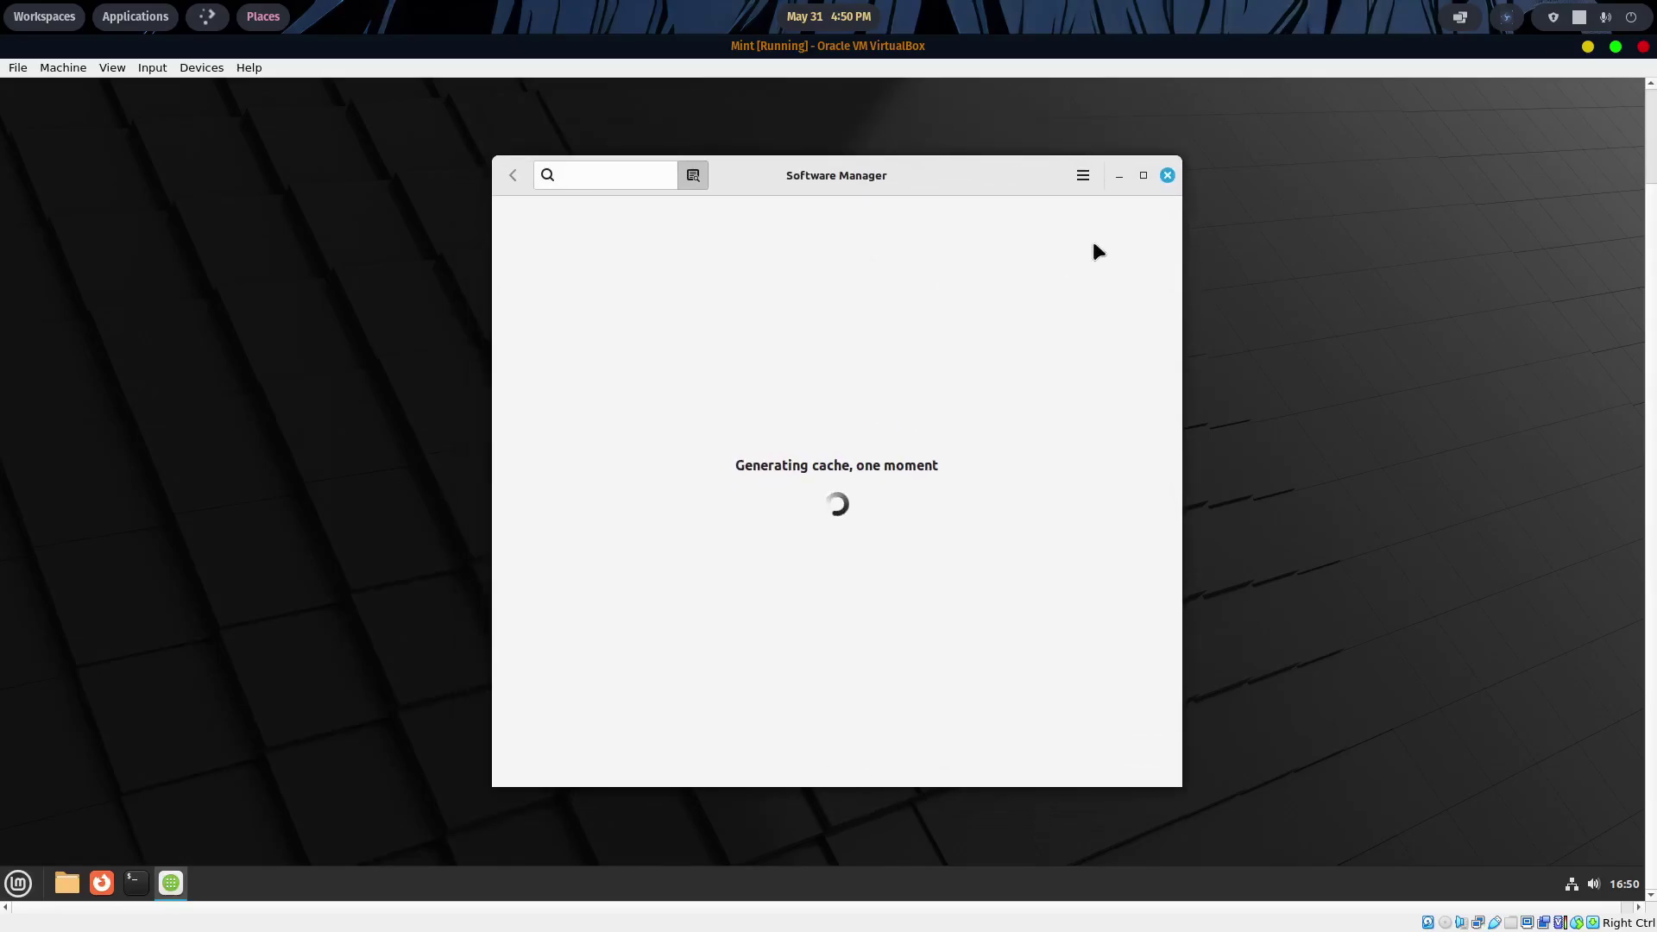
pyautogui.click(1167, 175)
# - View the Home folder in the file manager, close it, and launch a terminal
pyautogui.click(18, 883)
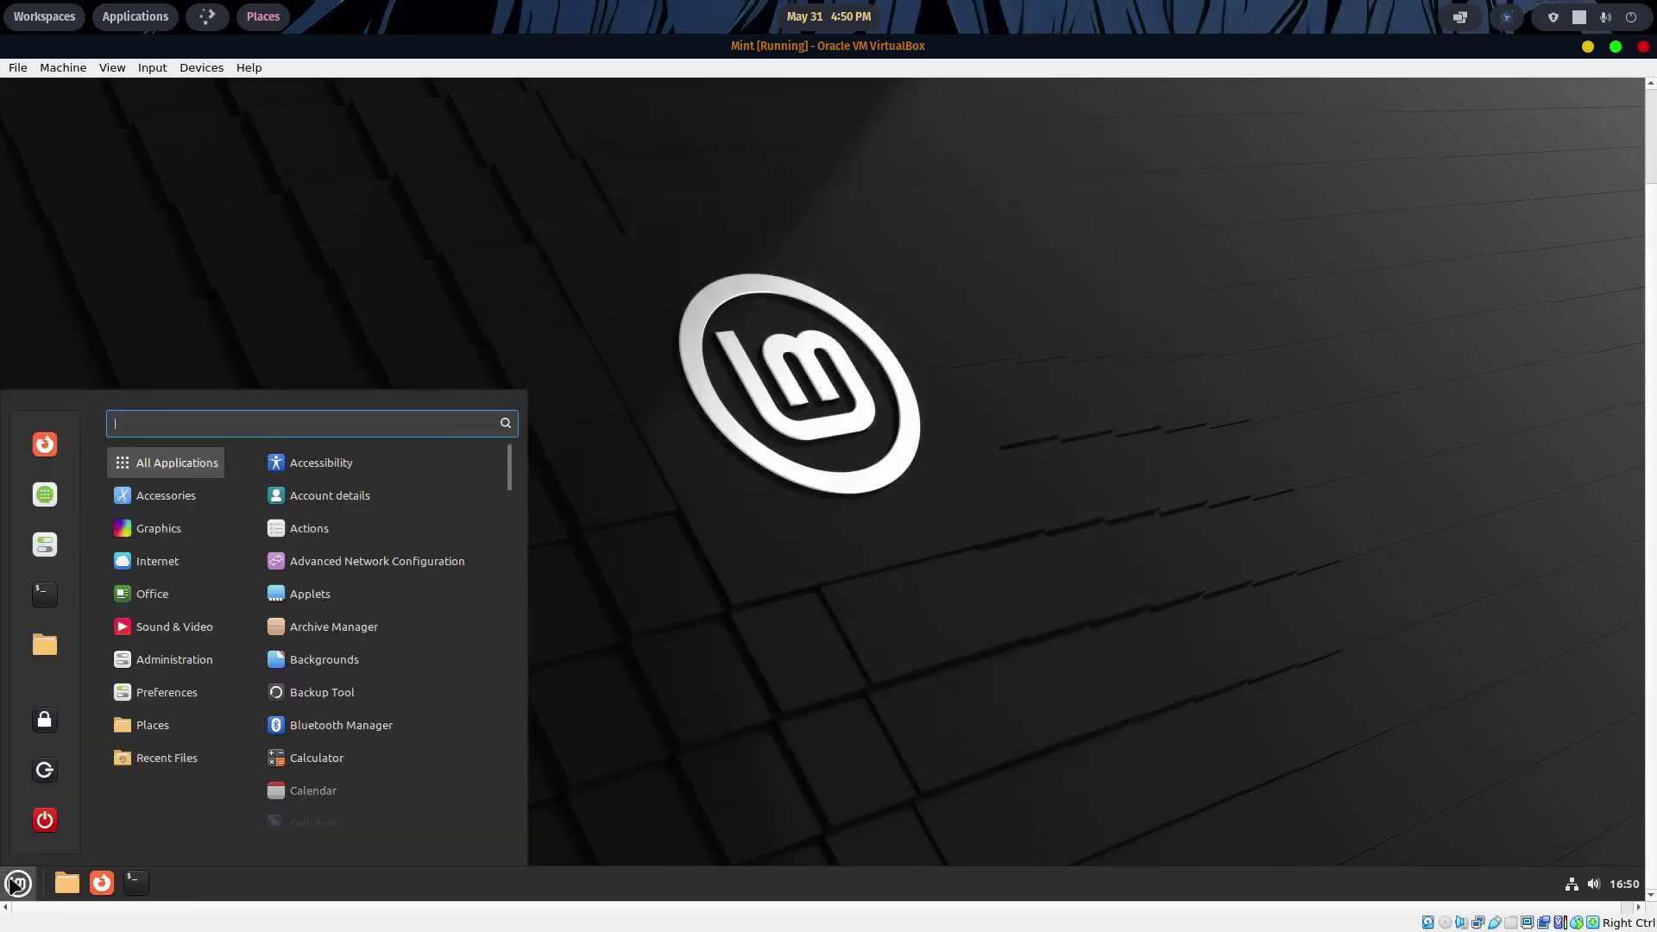
pyautogui.moveTo(196, 502)
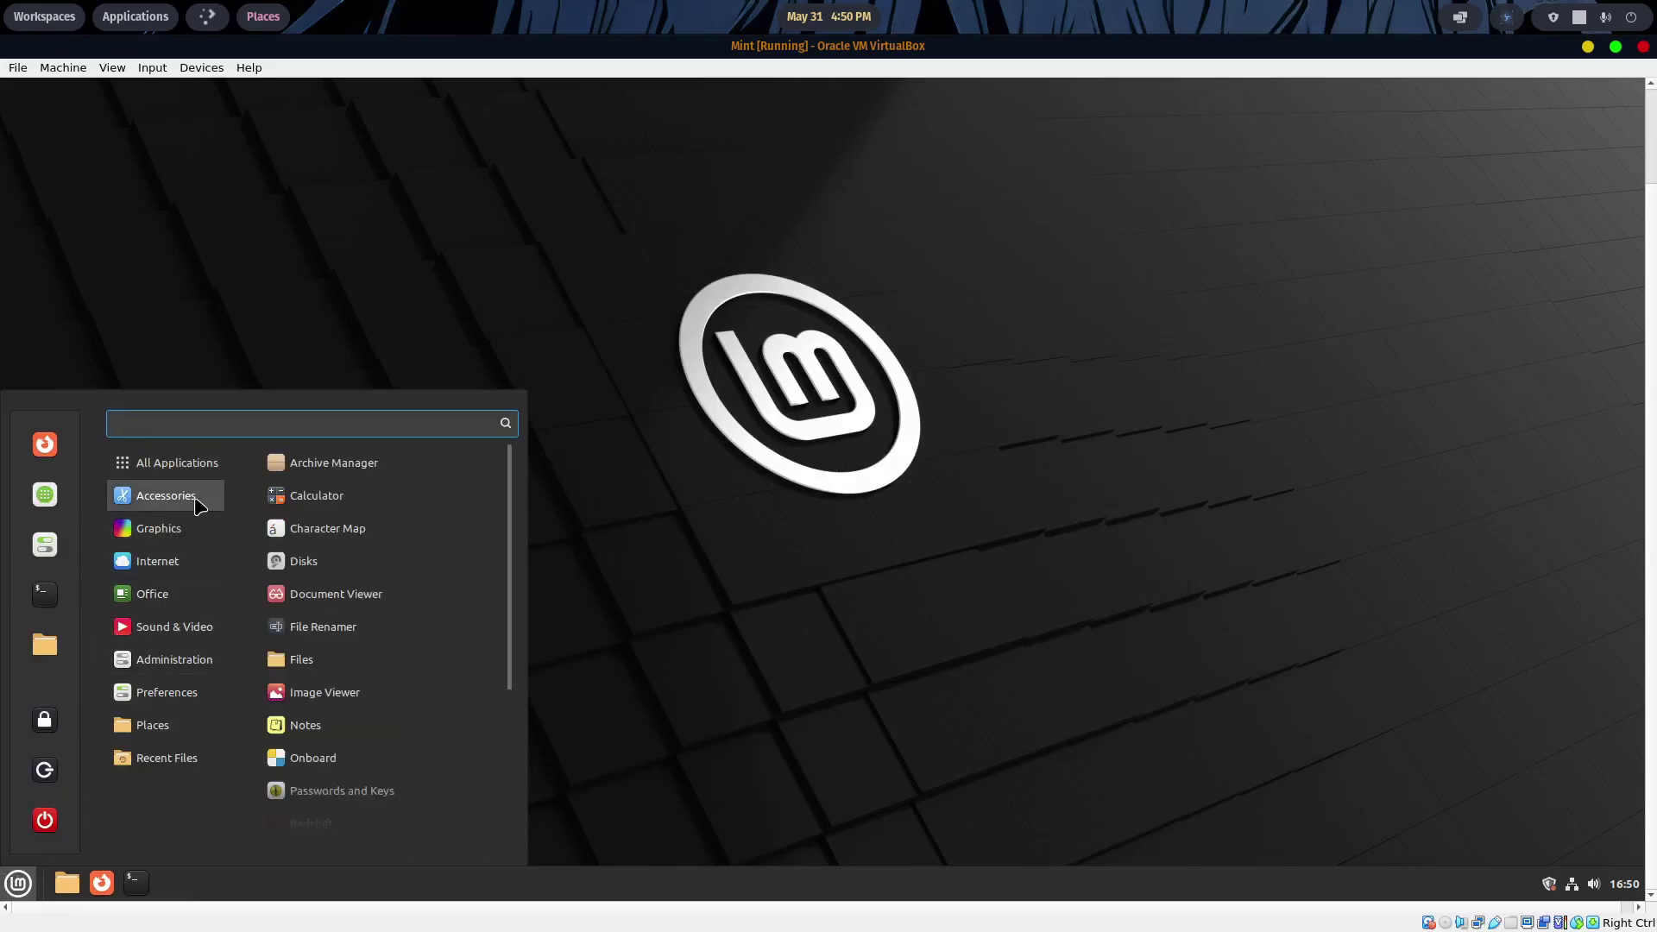
pyautogui.moveTo(183, 594)
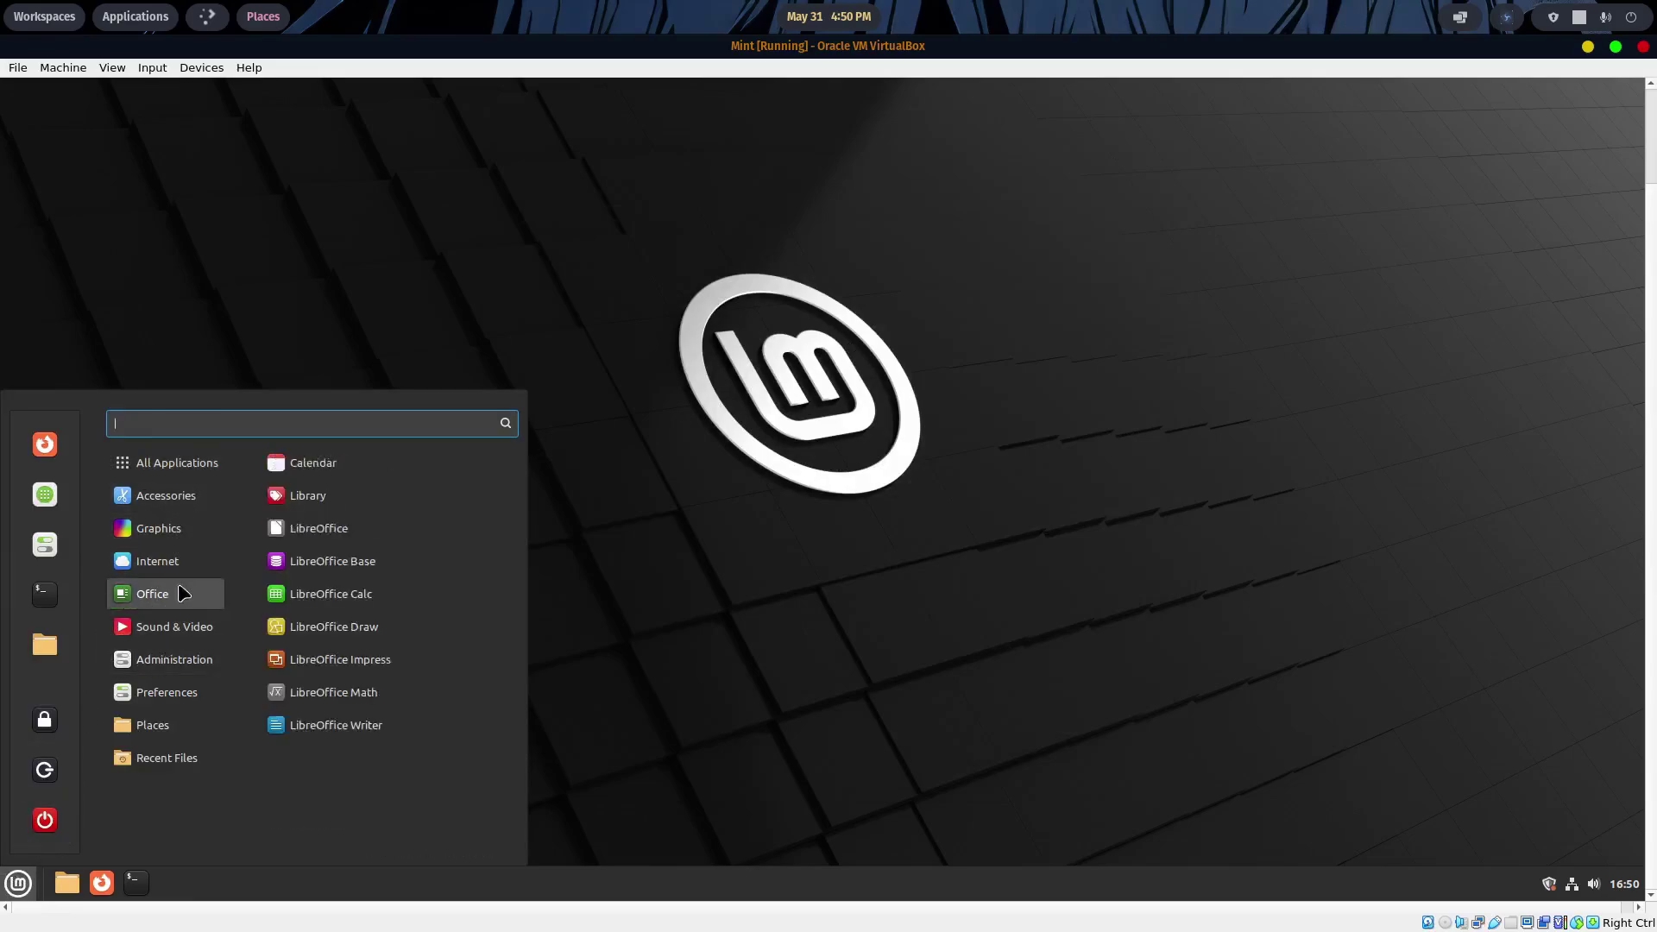
pyautogui.moveTo(167, 728)
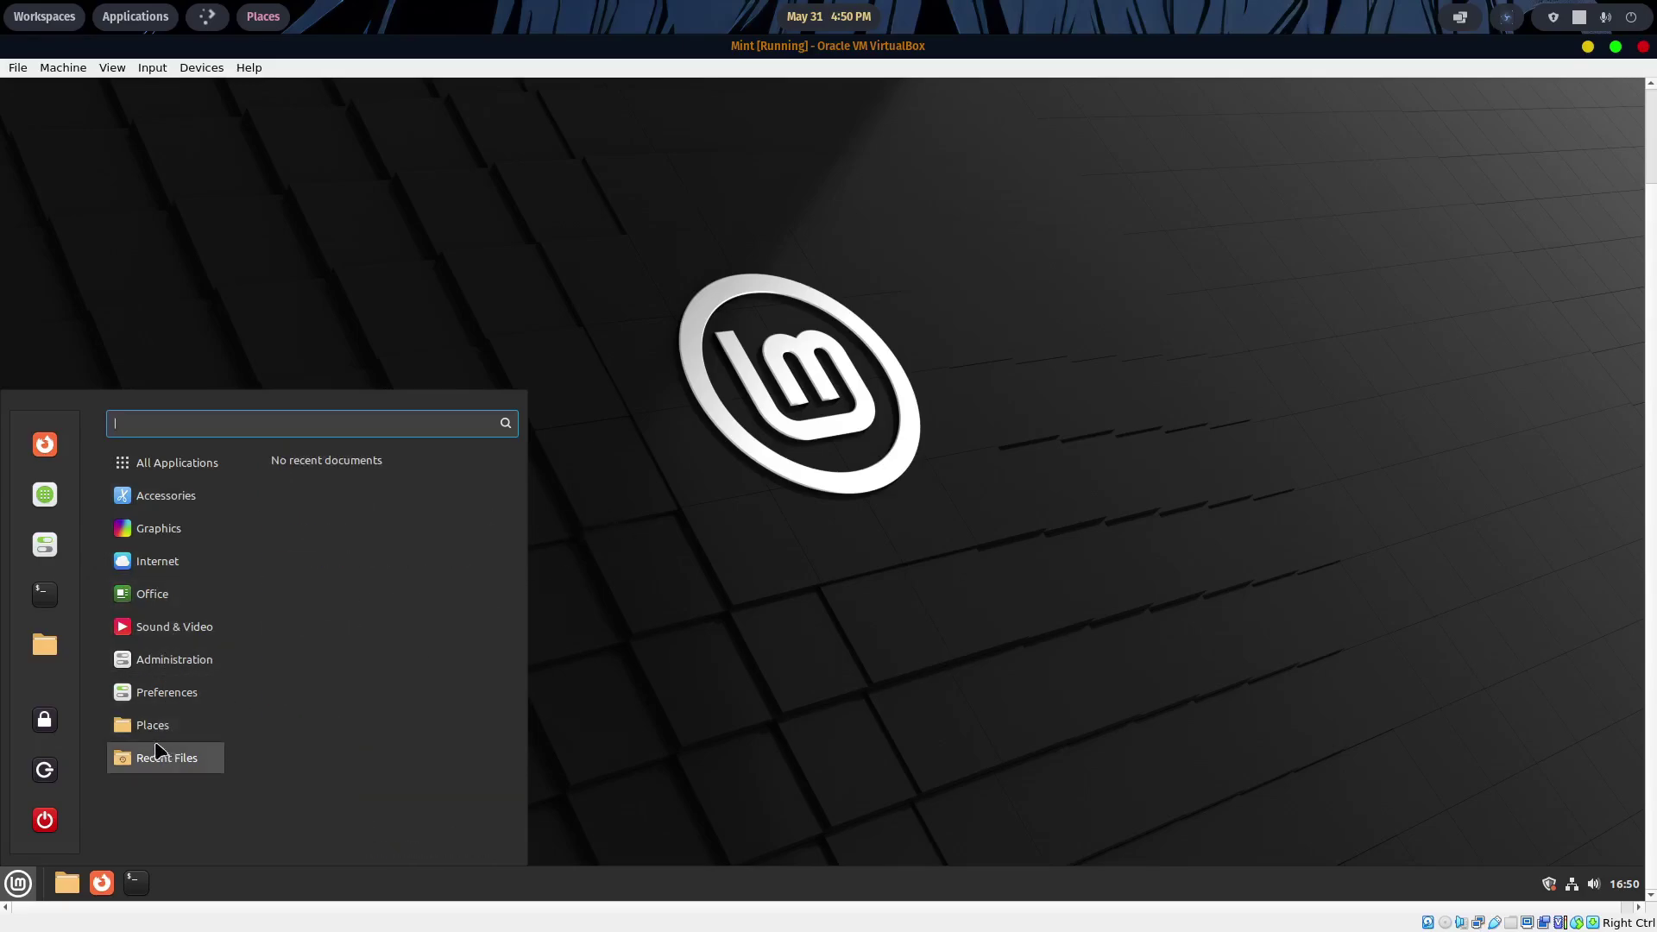
pyautogui.click(328, 464)
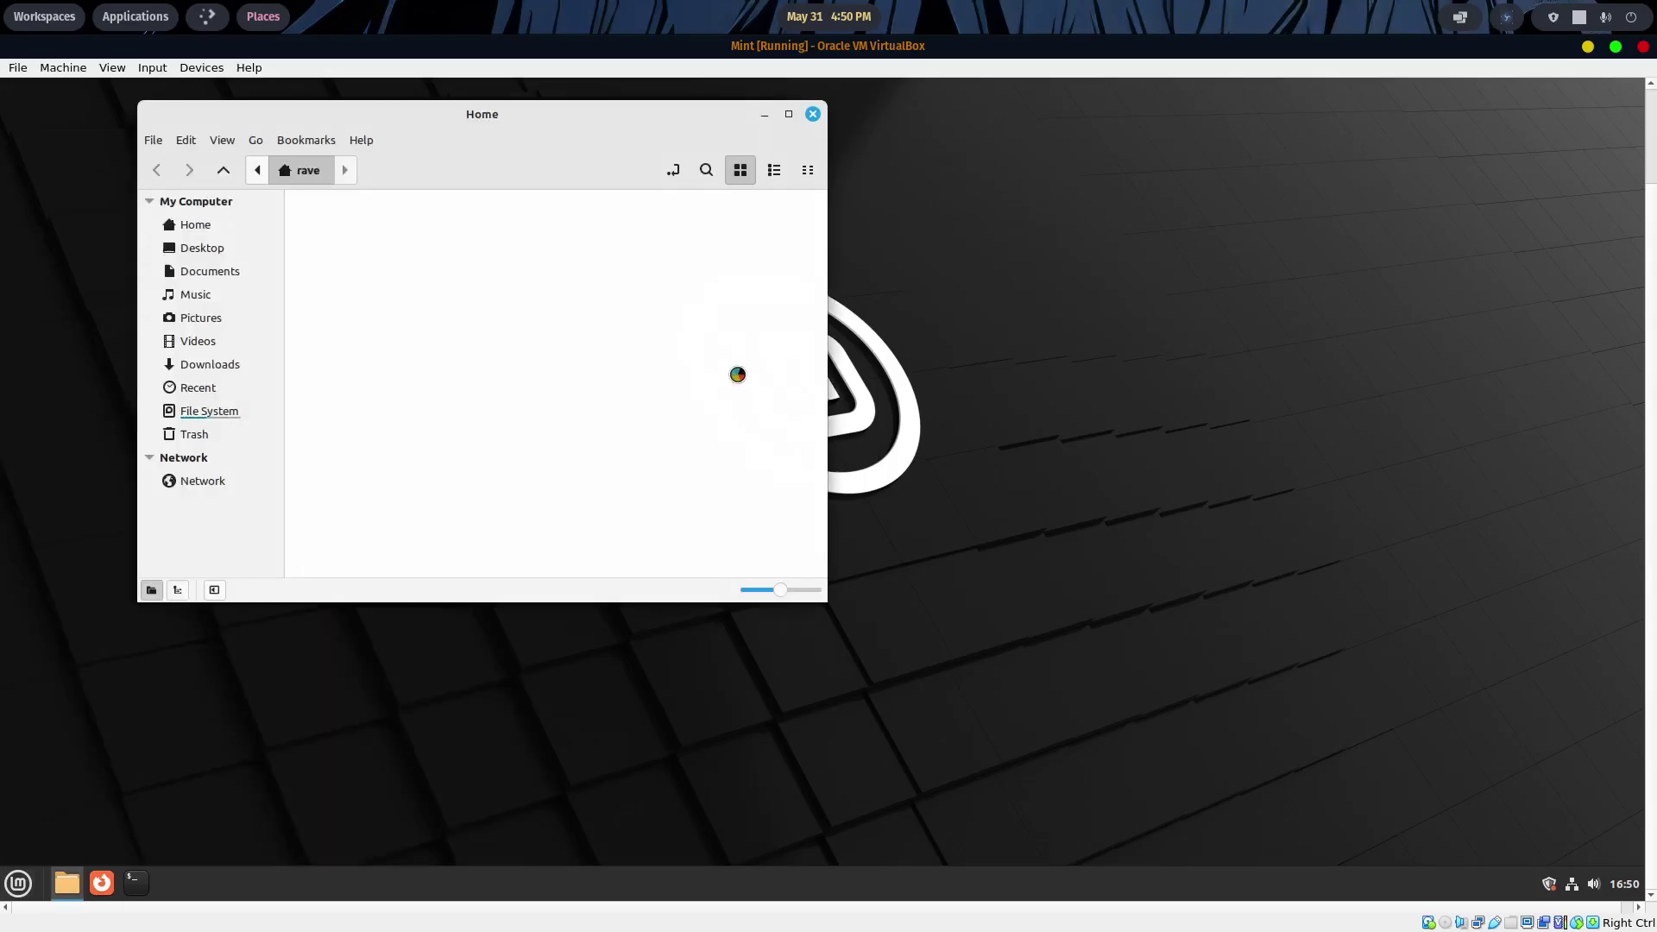
pyautogui.moveTo(595, 114); pyautogui.dragTo(912, 241)
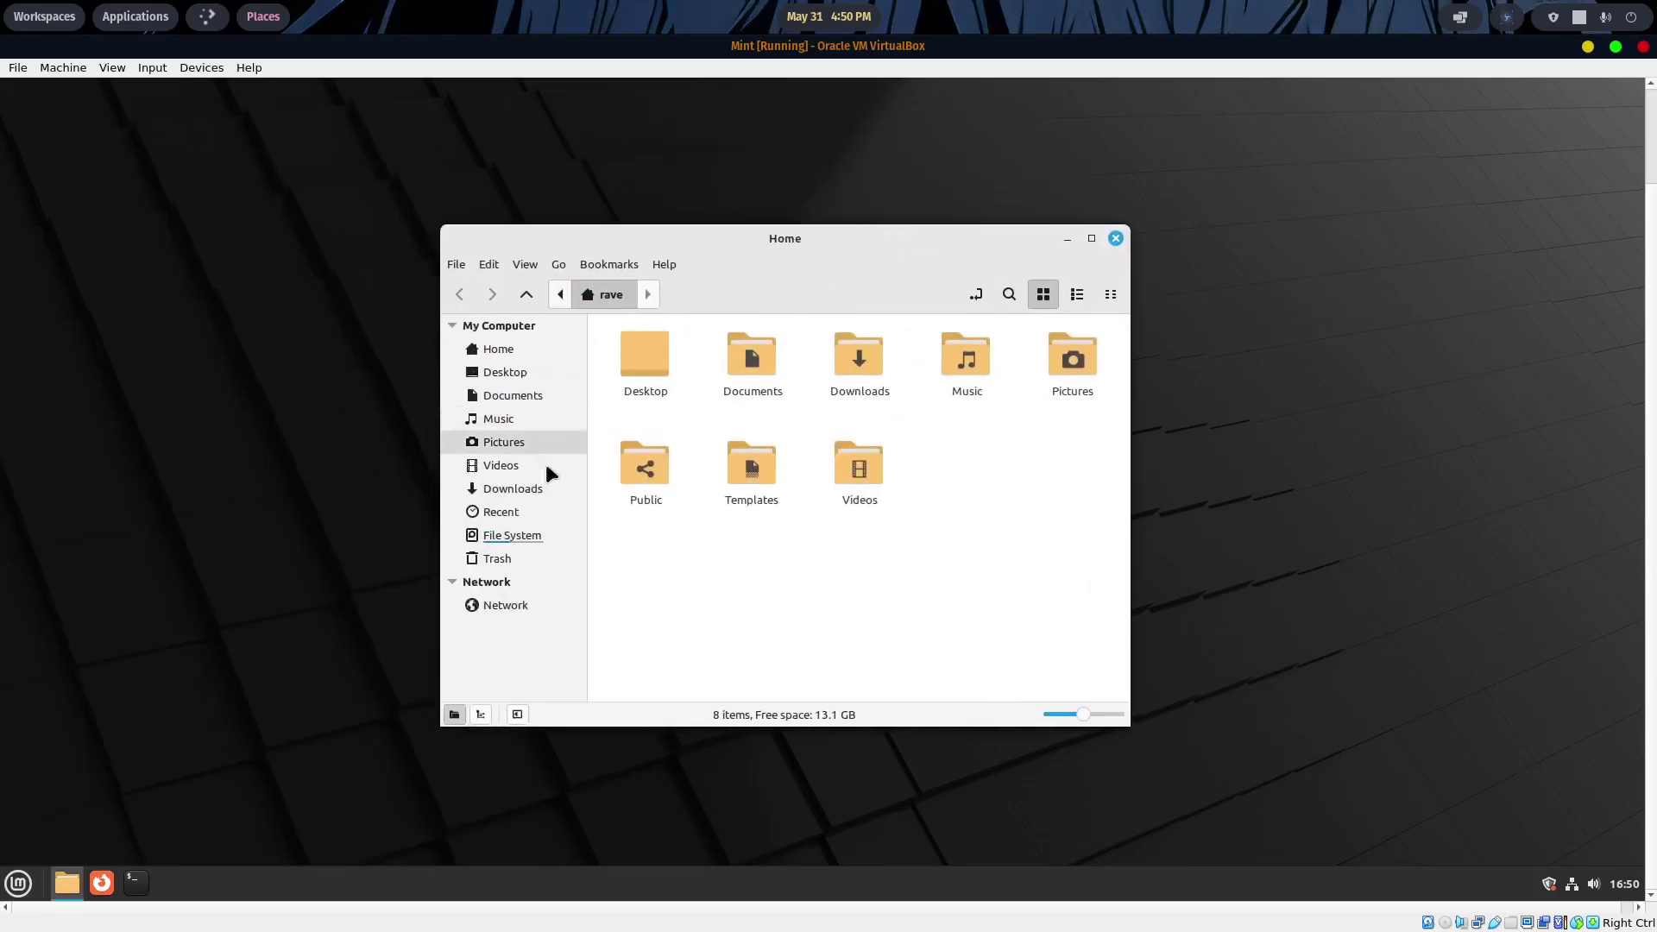
pyautogui.click(1115, 238)
pyautogui.click(132, 883)
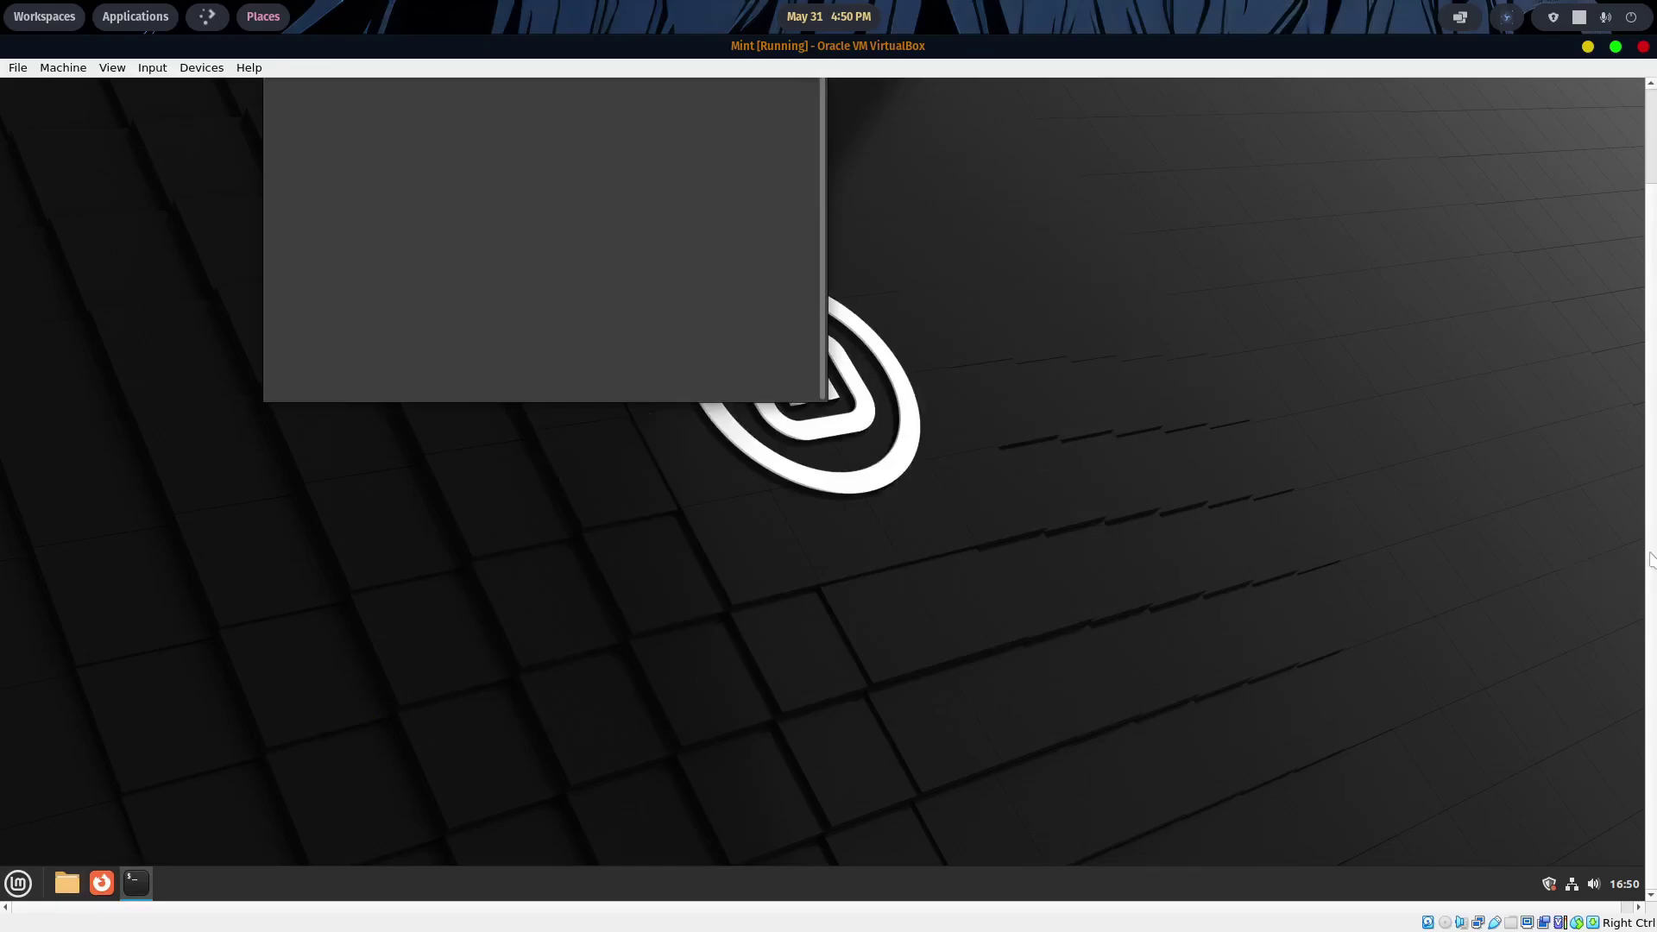
# - Run sudo apt install neofetch with the sudo password in the Mint terminal
pyautogui.moveTo(641, 138); pyautogui.dragTo(899, 307)
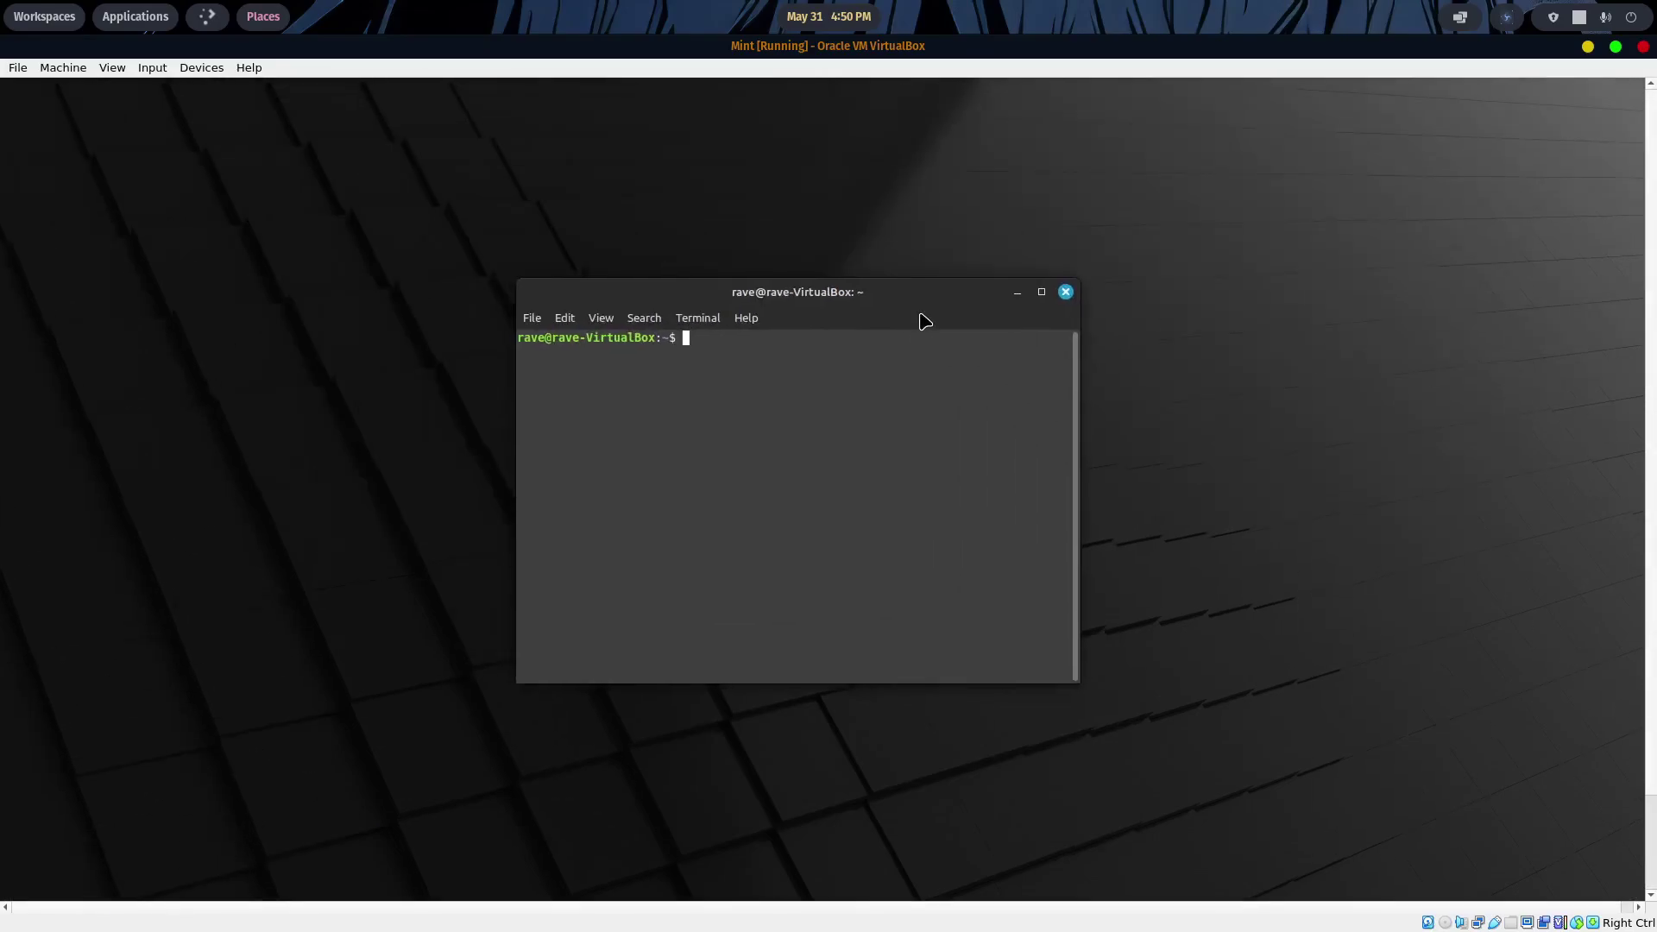
pyautogui.write('sudo aot i')
pyautogui.press('BackSpace')
pyautogui.press('BackSpace')
pyautogui.press('BackSpace')
pyautogui.press('BackSpace')
pyautogui.write('t install neofetch')
pyautogui.press('Return')
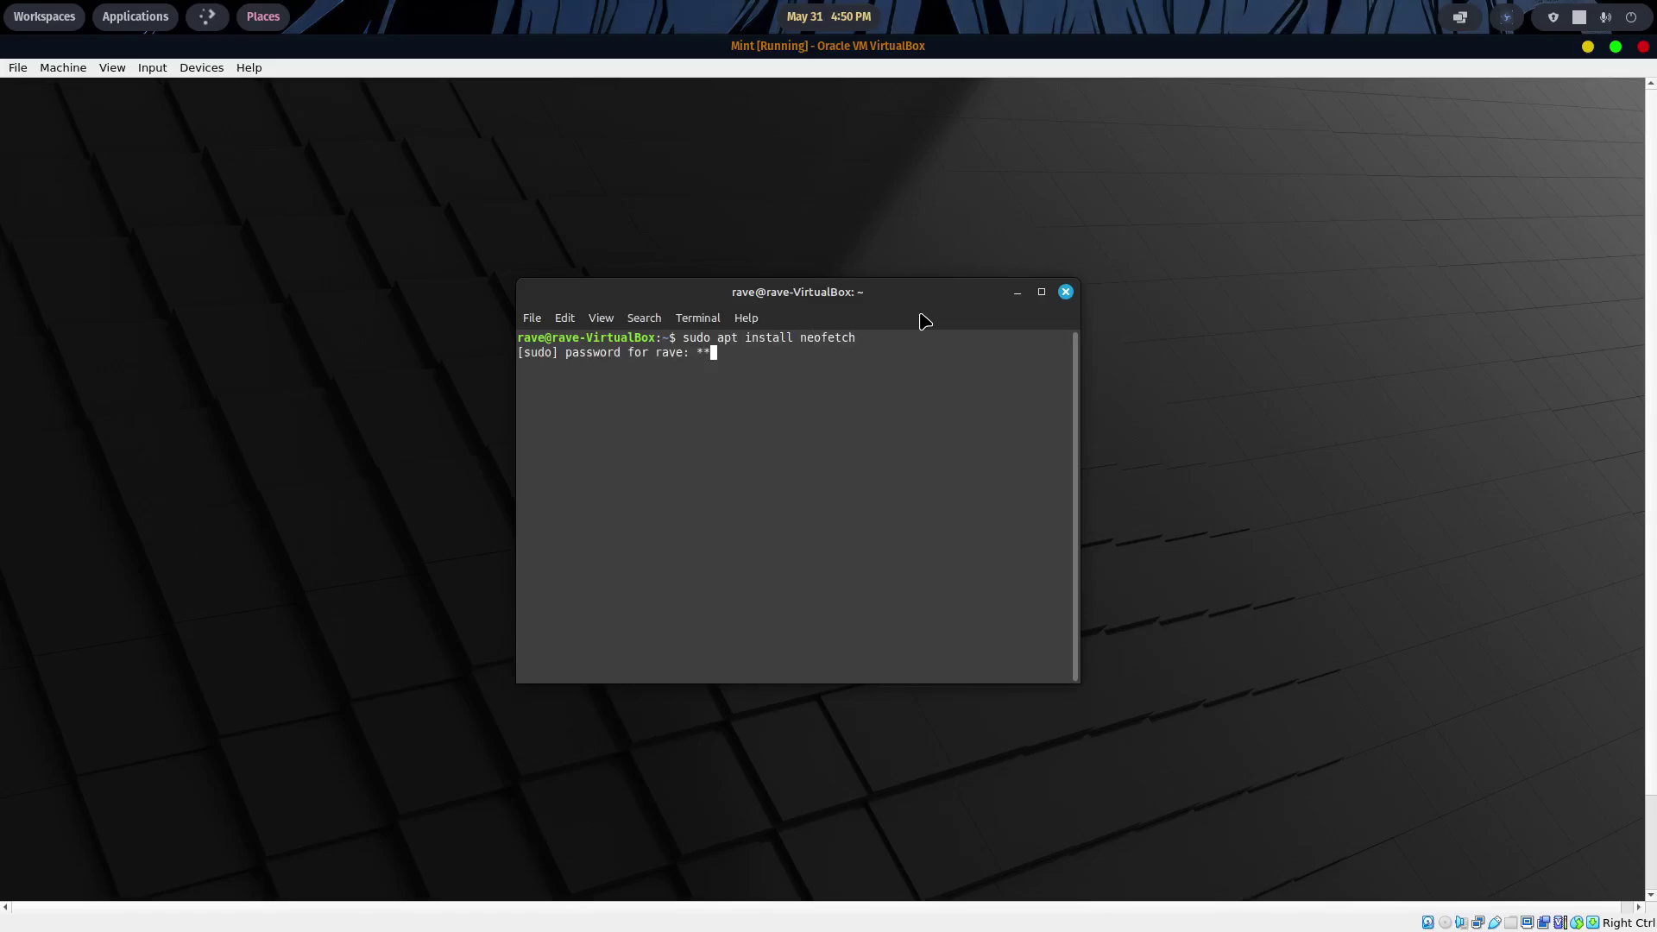
pyautogui.press('Return')
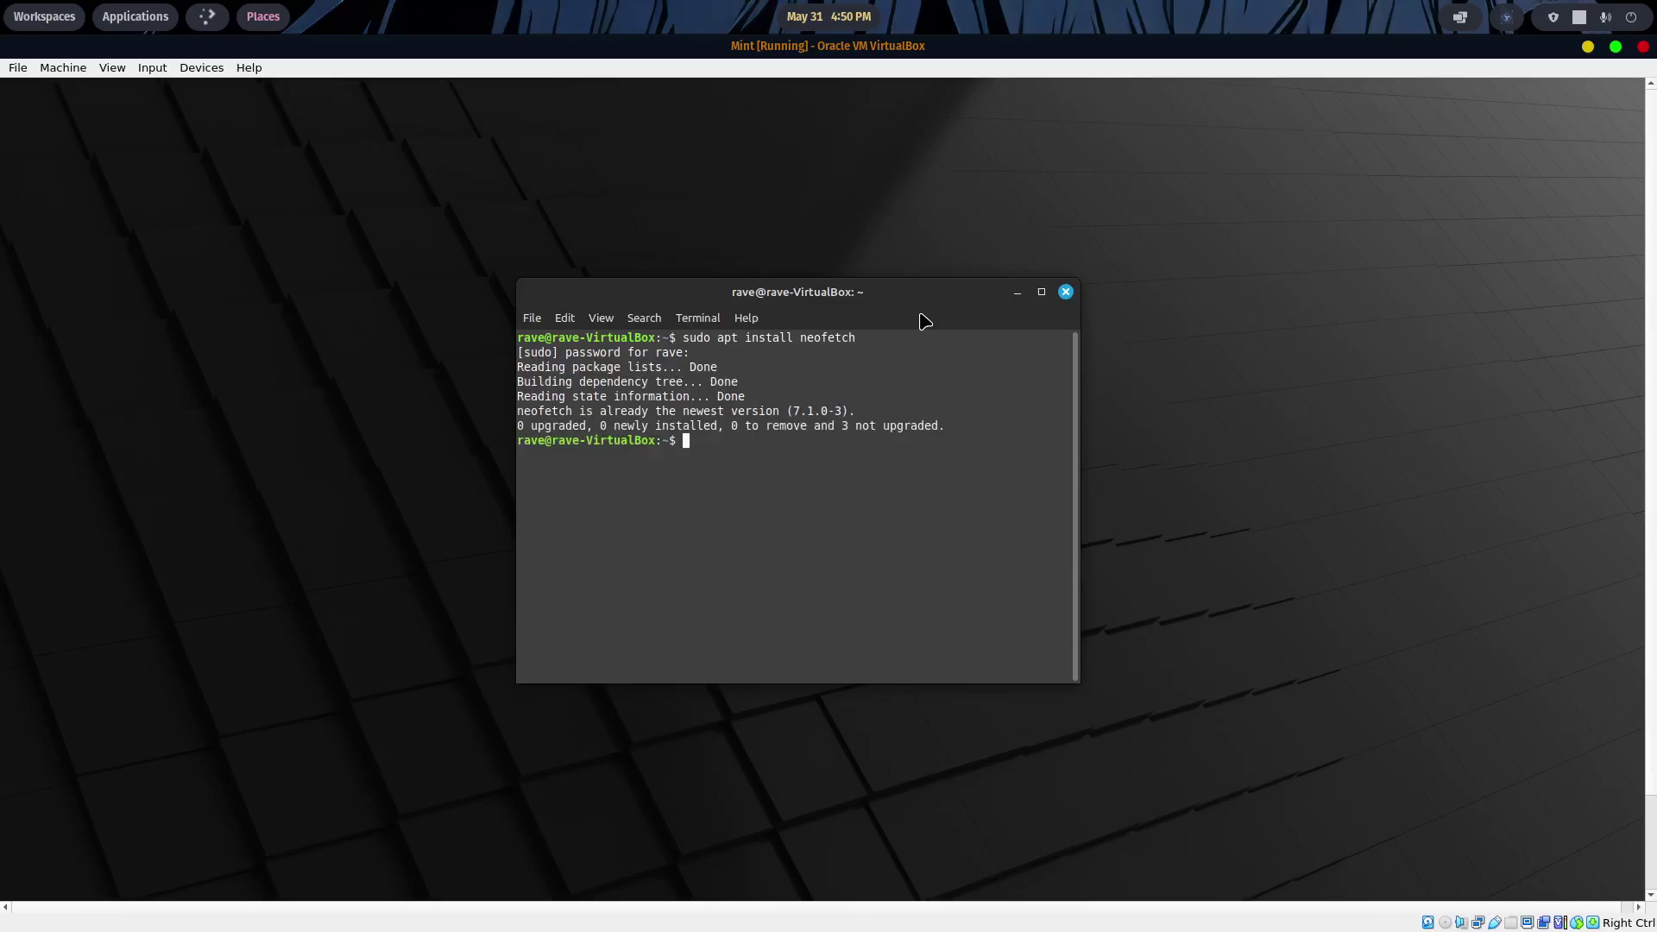
# - Run neofetch to display the system info, then close the terminal
pyautogui.write('neofetch')
pyautogui.press('Return')
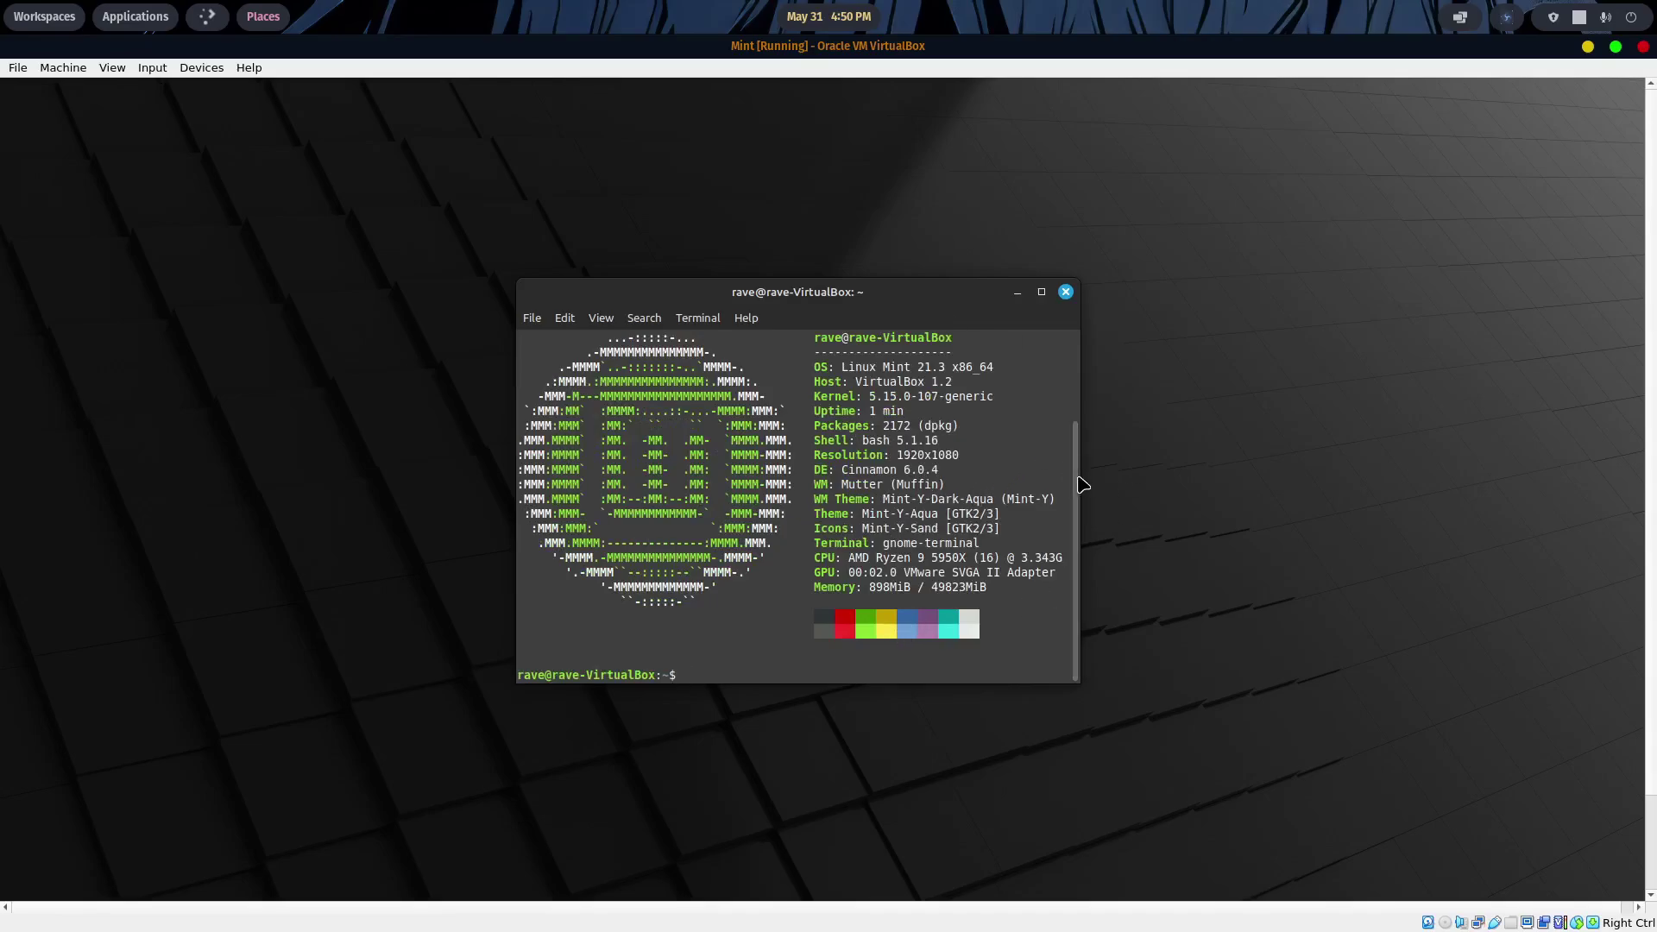
pyautogui.scroll(2, 1081, 436)
pyautogui.scroll(1, 1081, 396)
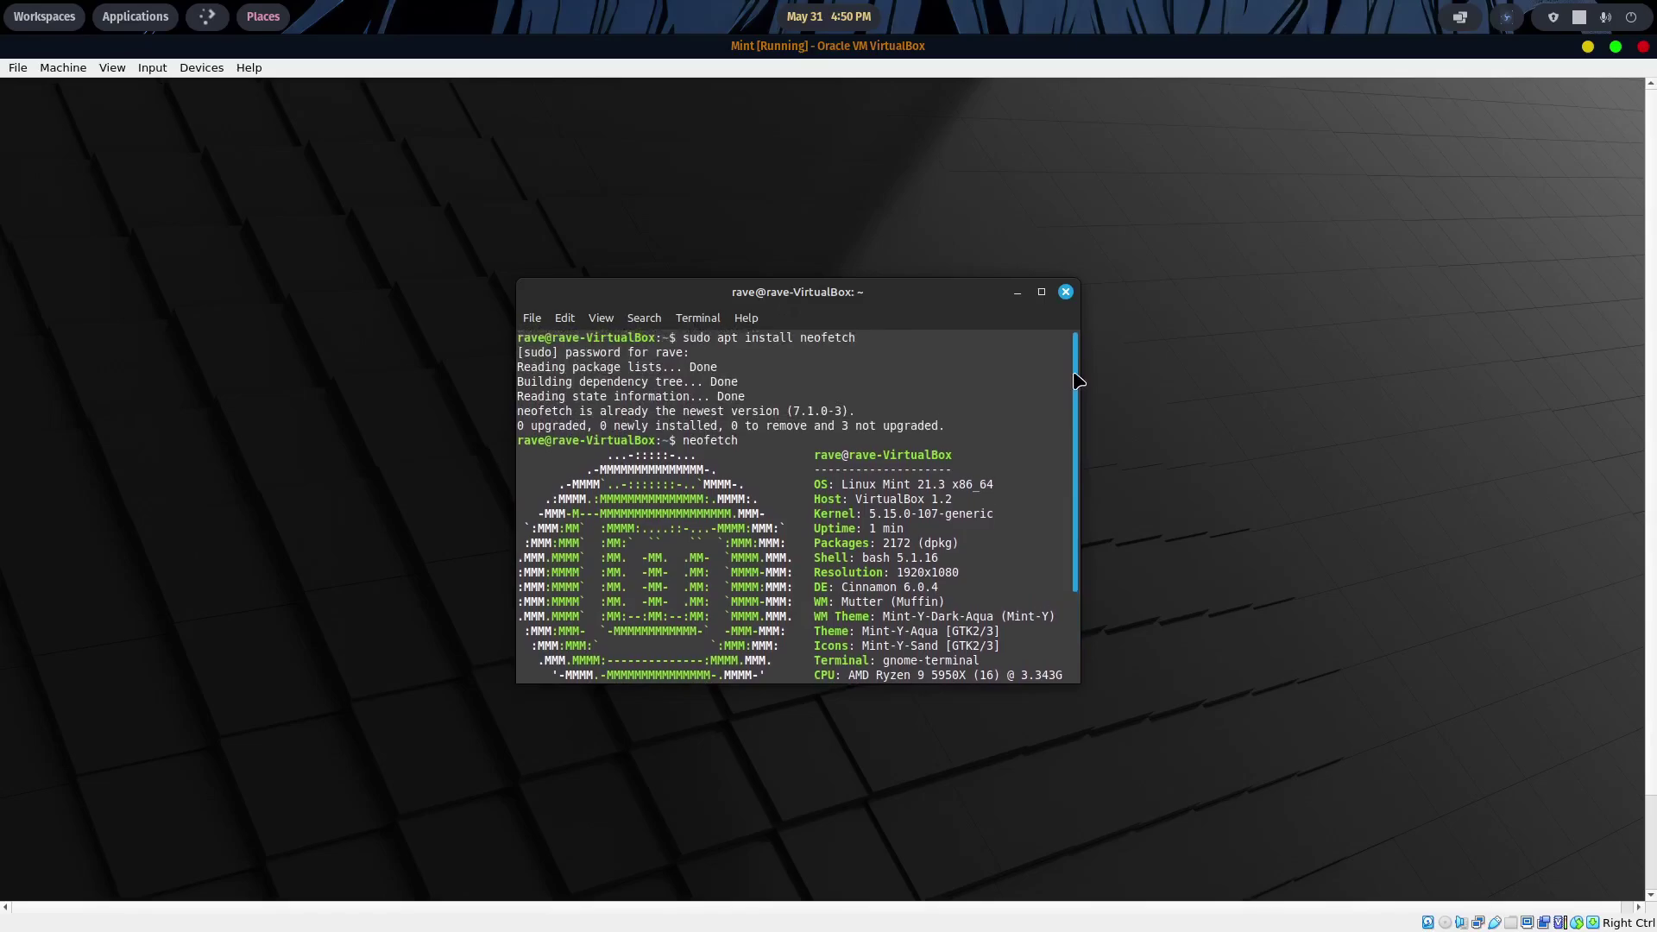
pyautogui.scroll(-3, 1079, 384)
pyautogui.click(1066, 292)
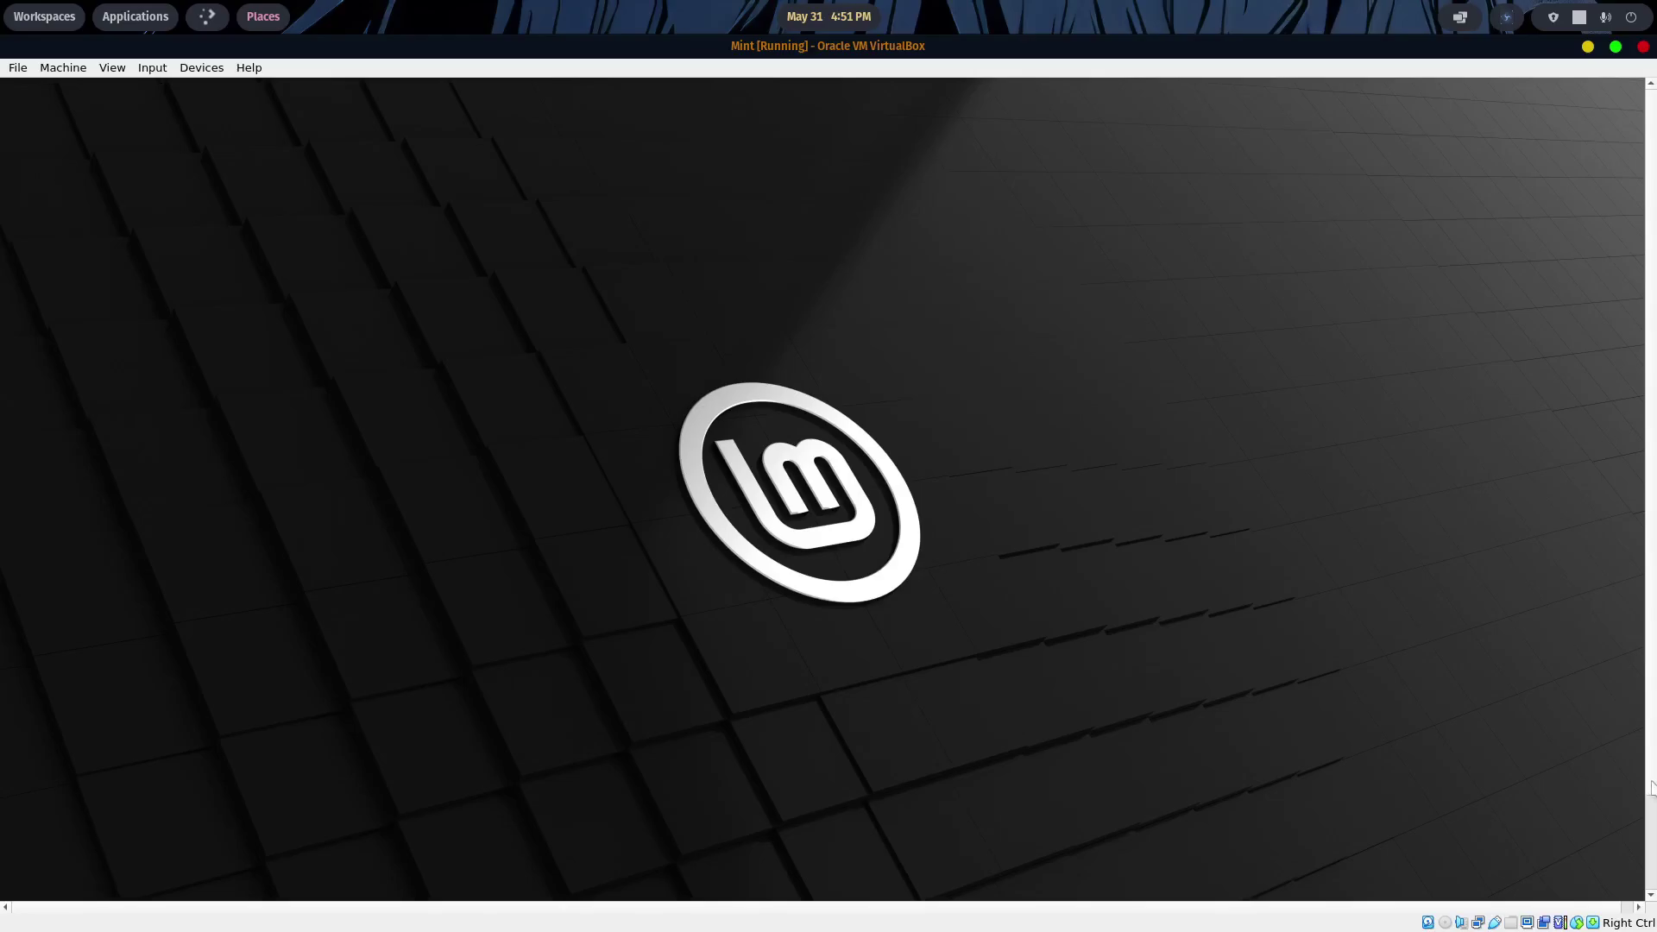
# - Shut down the Mint VM, close VirtualBox Manager, and open the Pop!_OS Application Library
pyautogui.click(1649, 816)
pyautogui.click(18, 882)
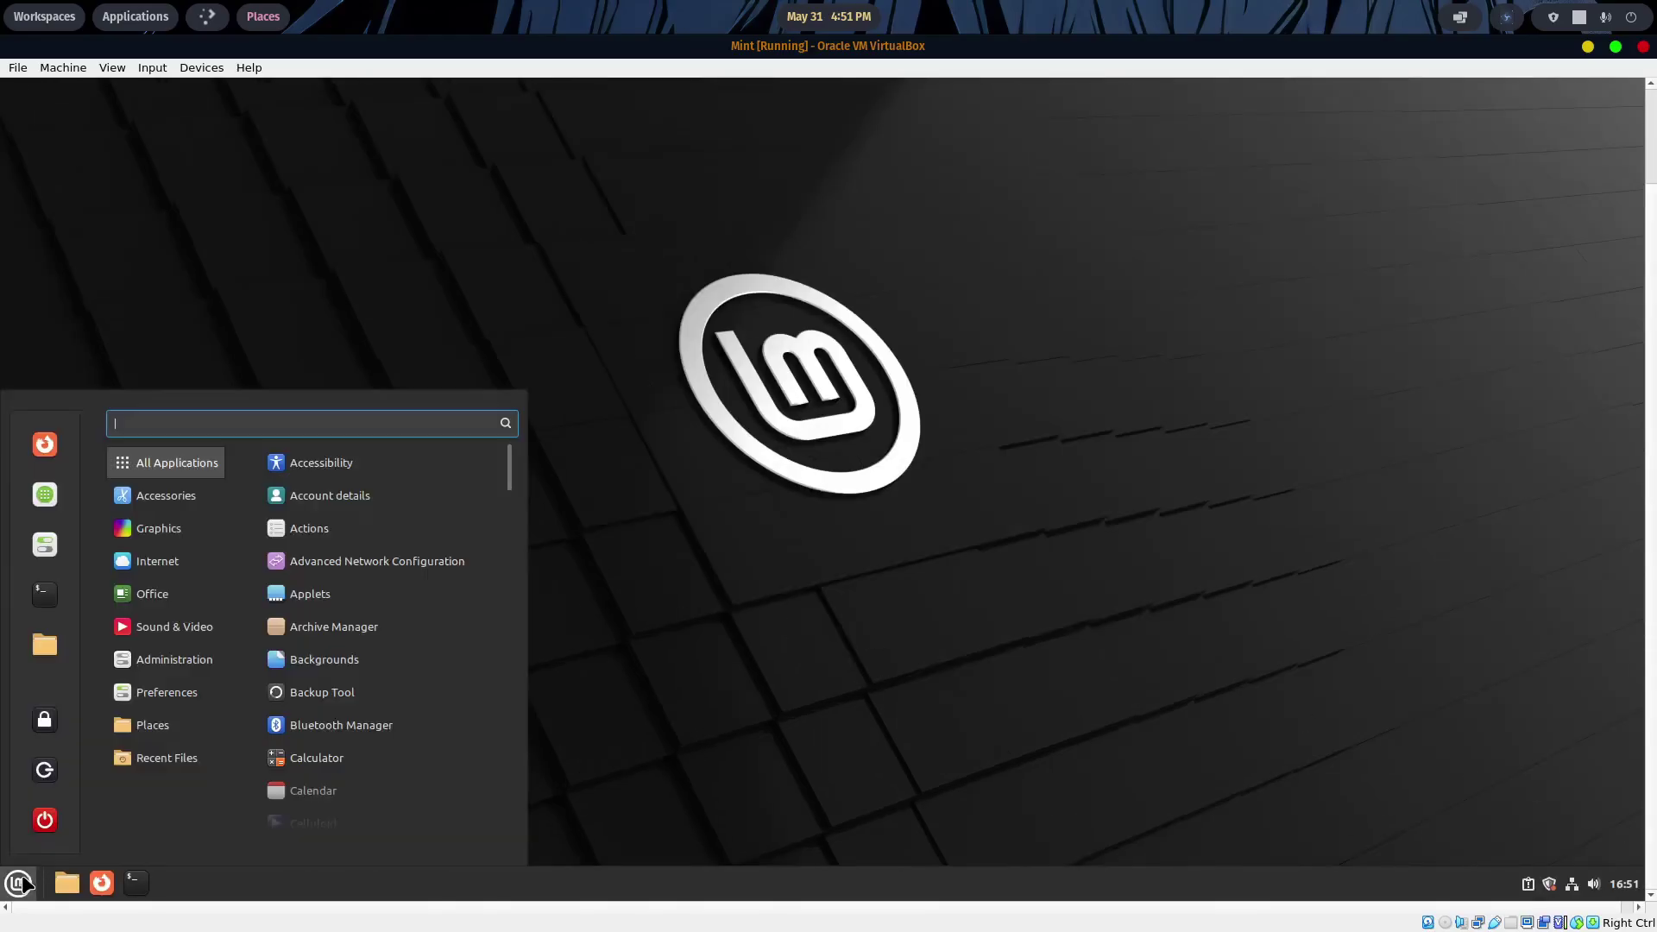
pyautogui.click(50, 820)
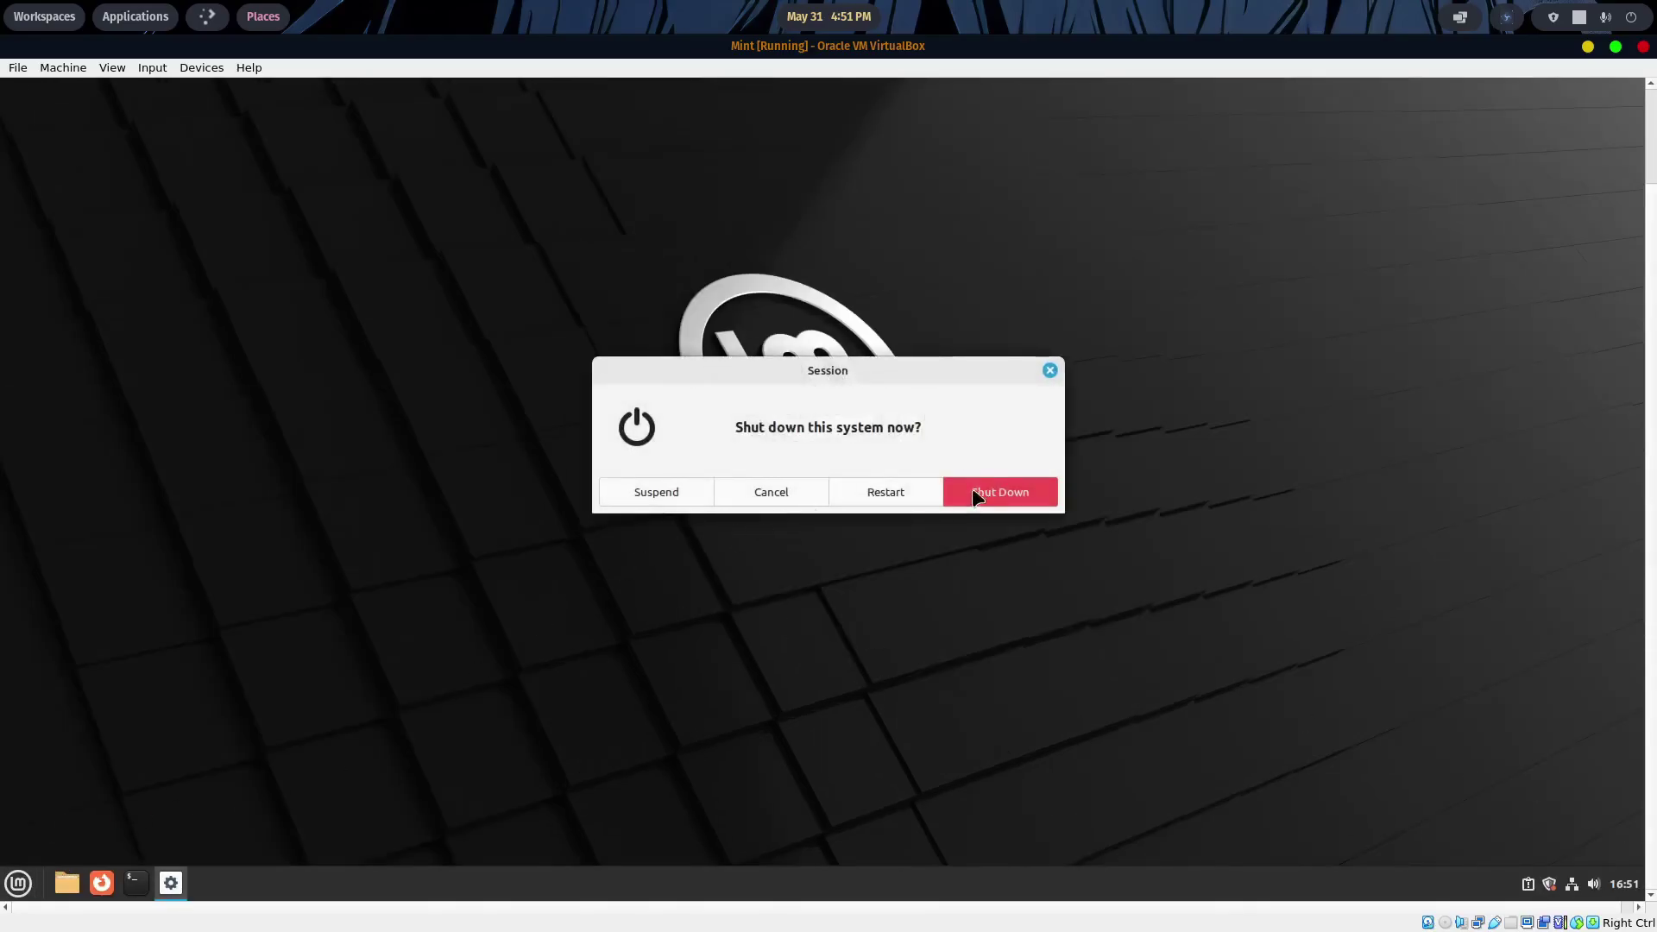
pyautogui.click(976, 492)
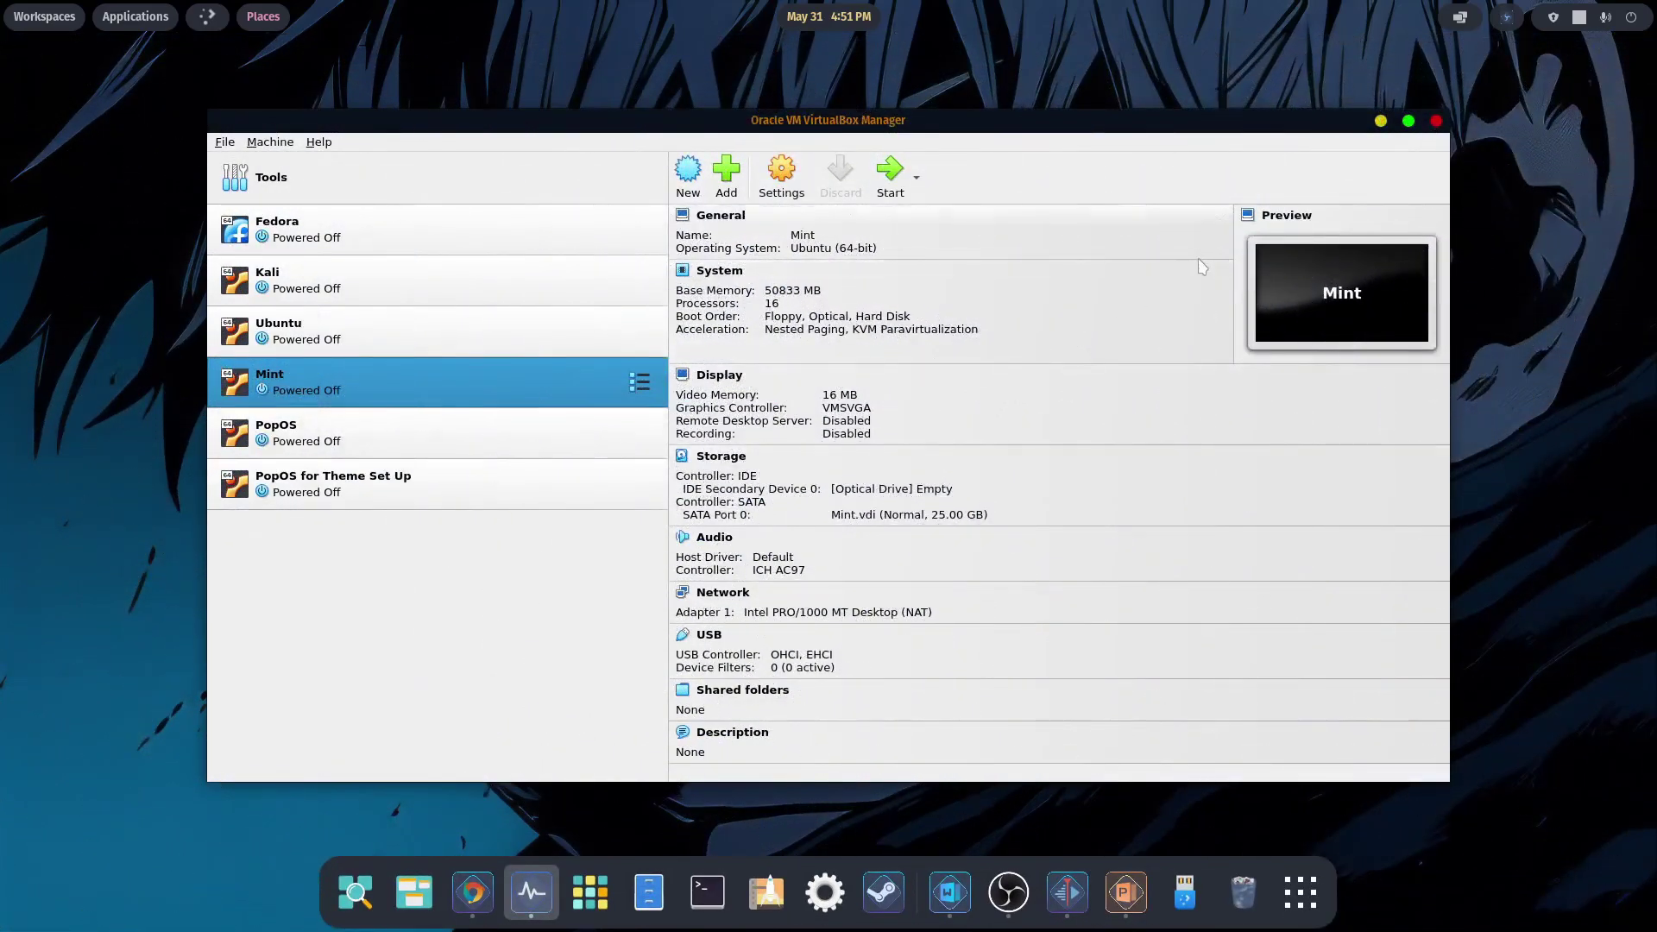
pyautogui.click(1437, 123)
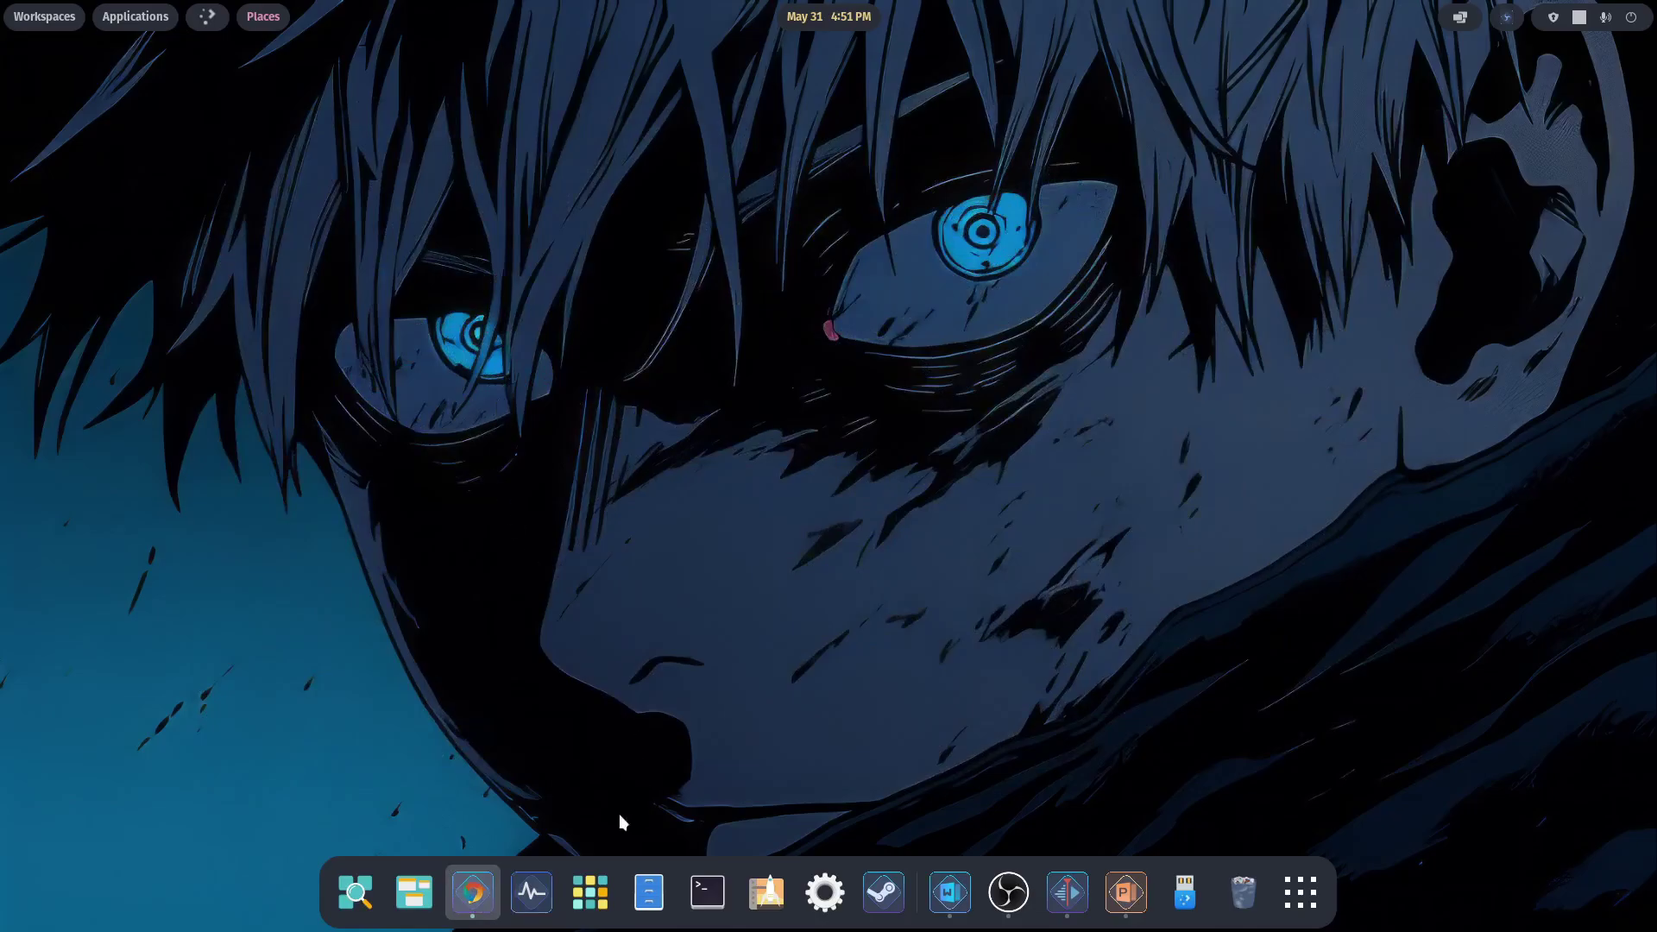
pyautogui.click(589, 892)
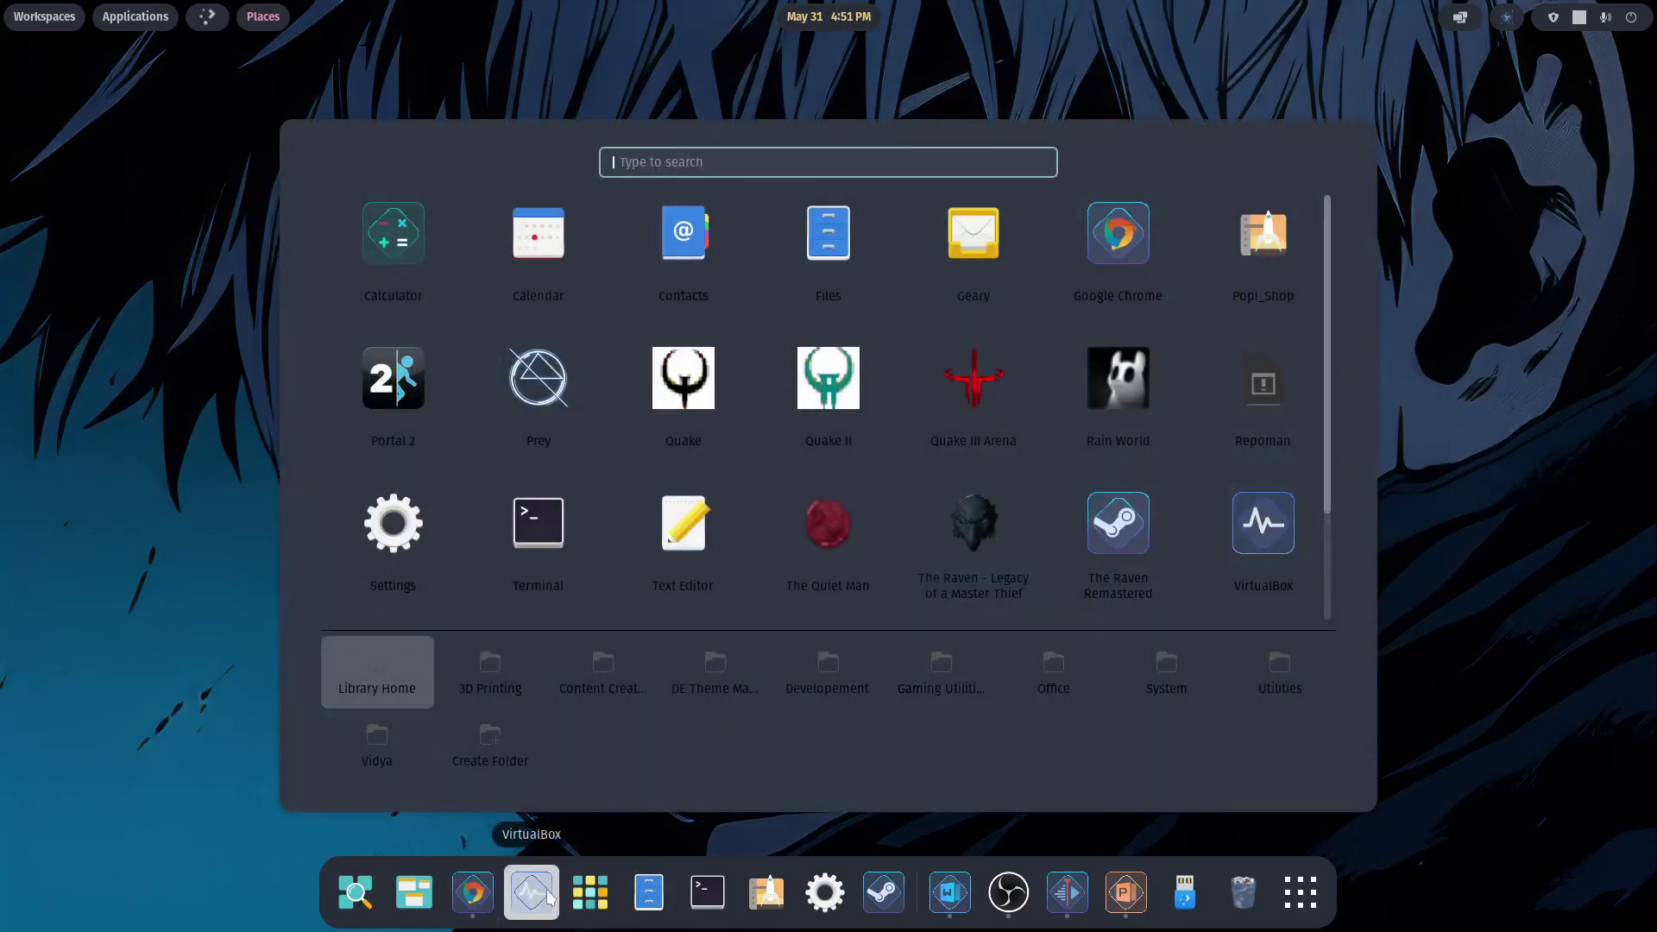
# - Relaunch VirtualBox from the dock and start the 'PopOS for Theme Set Up' machine
pyautogui.click(1443, 595)
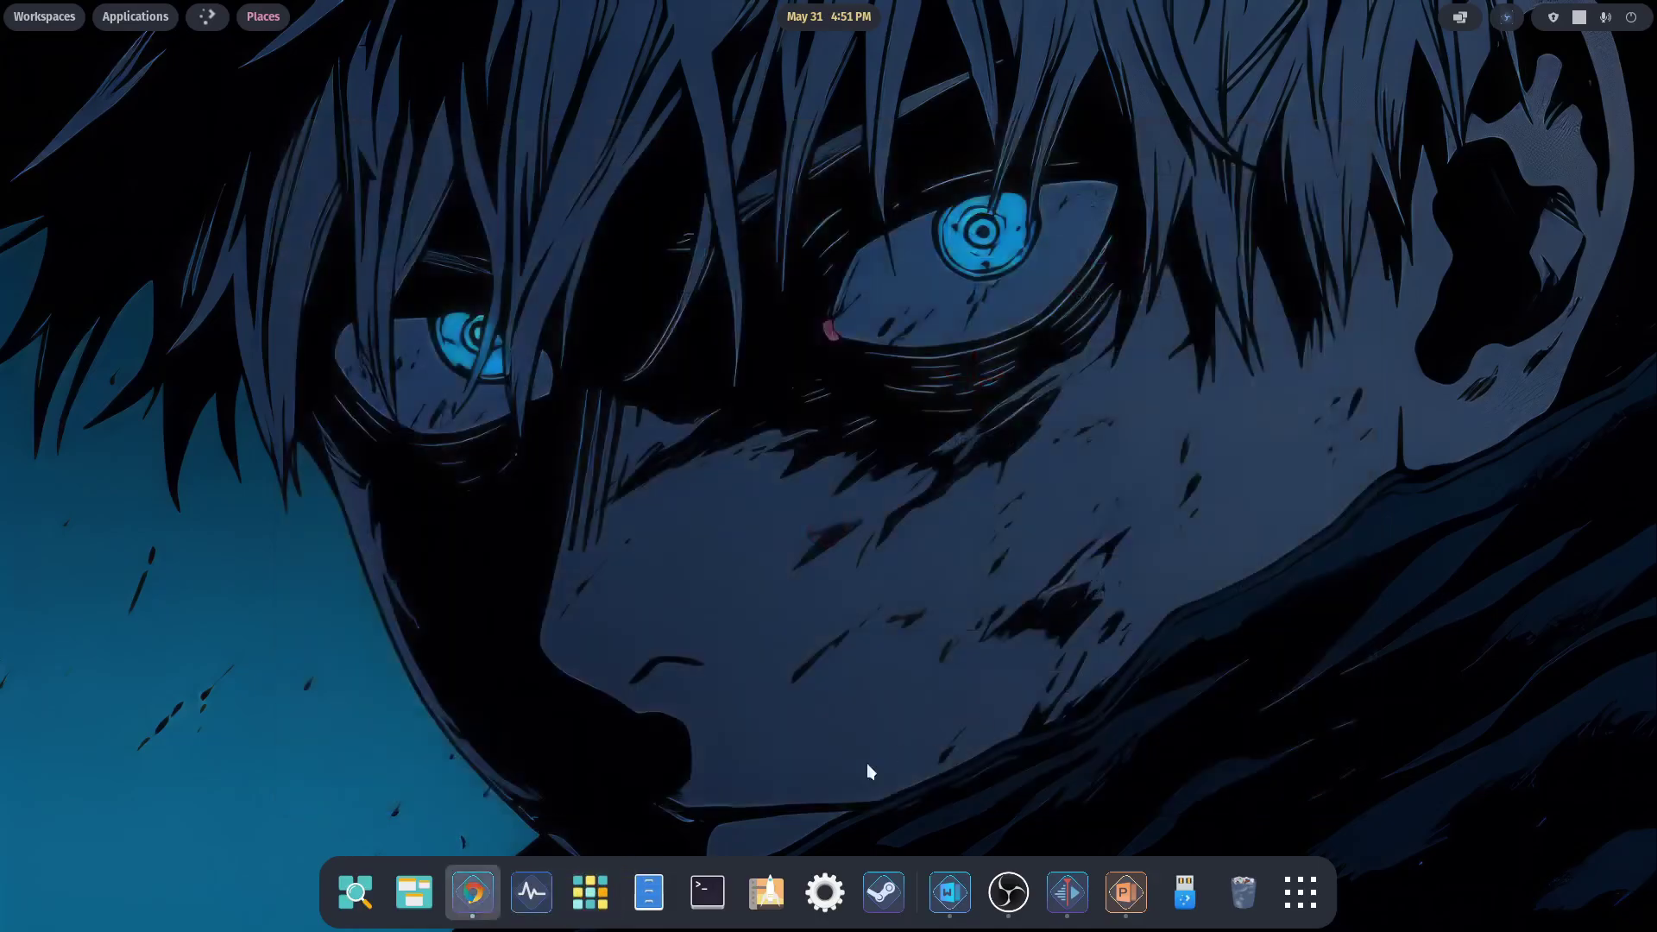
pyautogui.click(524, 902)
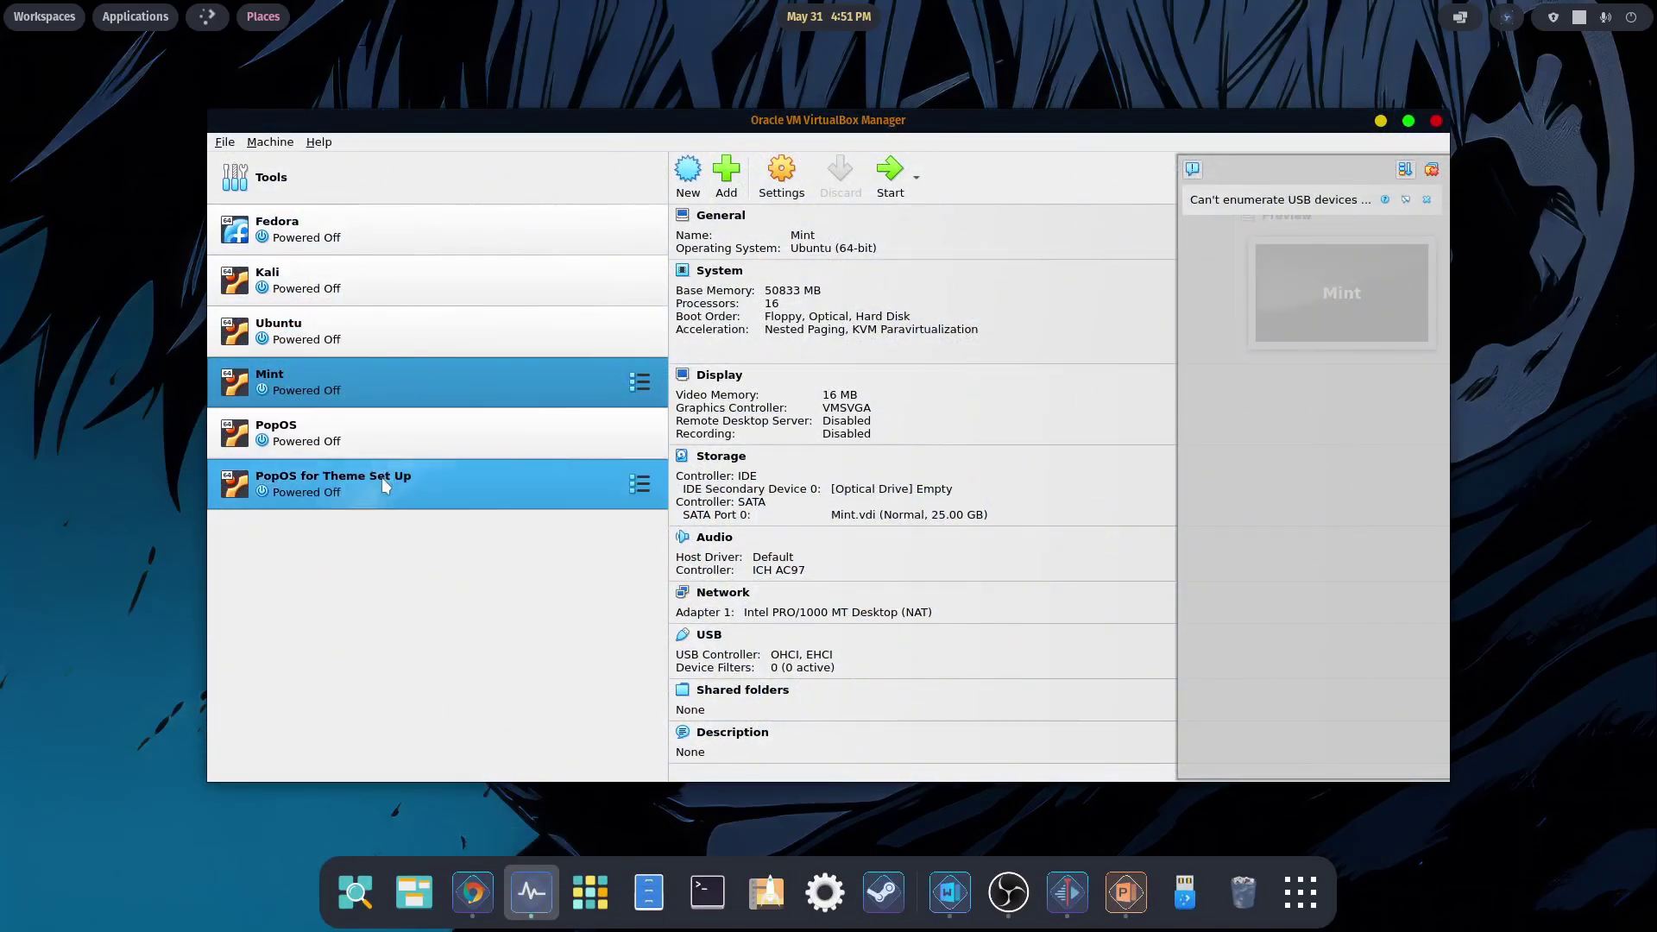
pyautogui.click(386, 485)
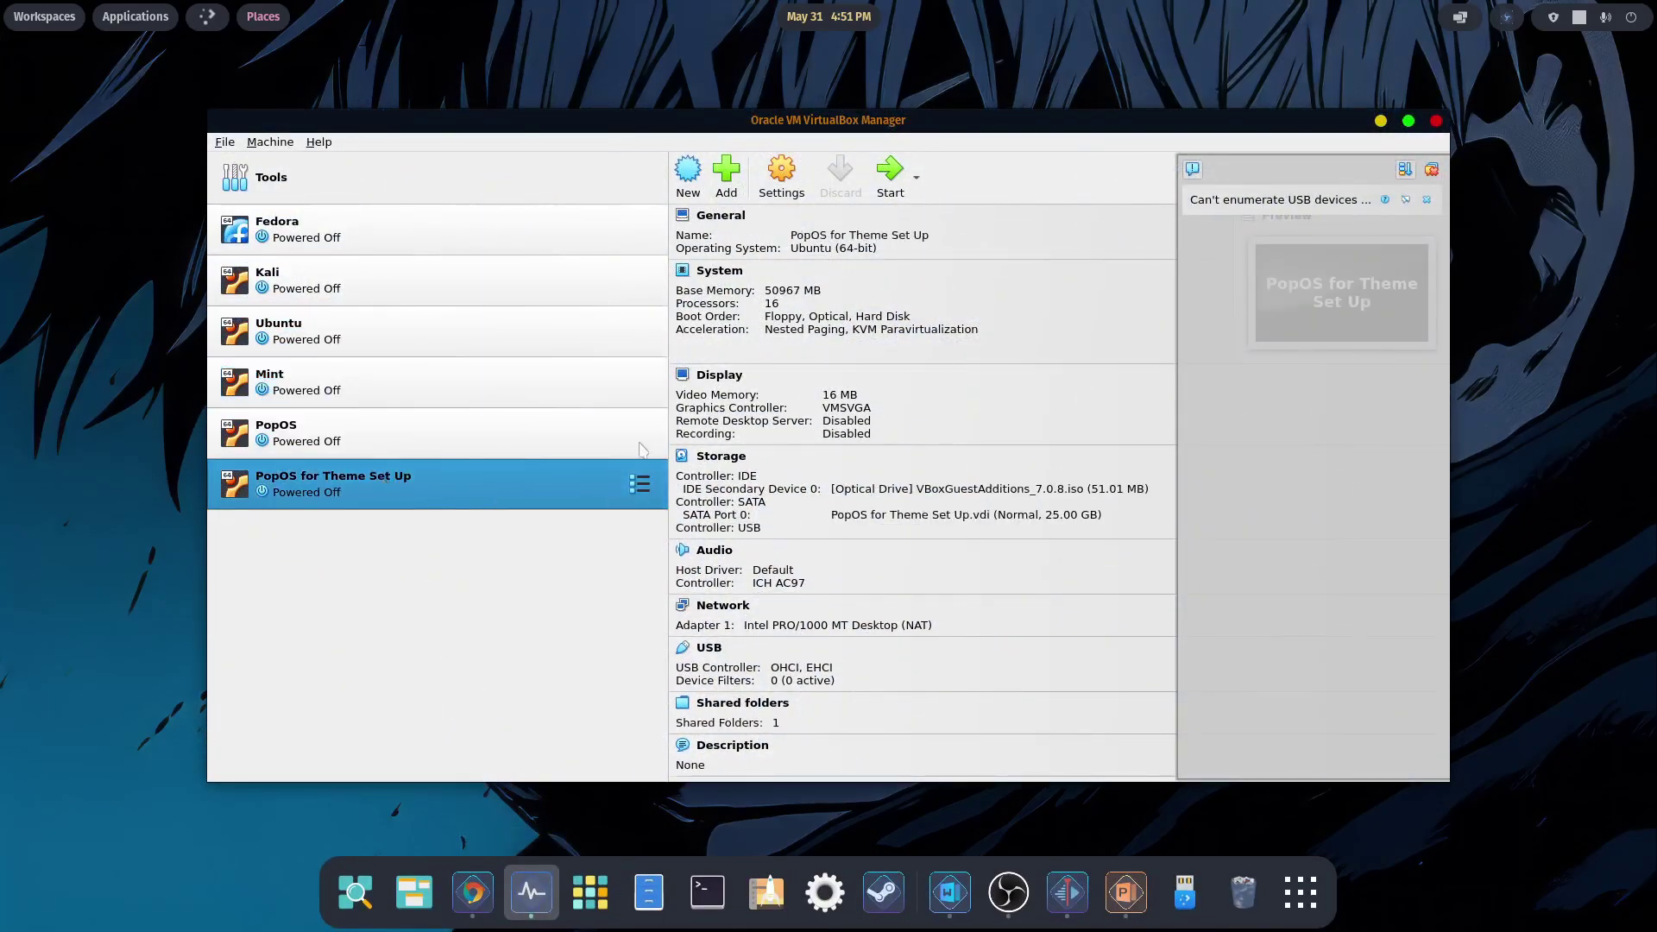
pyautogui.click(893, 173)
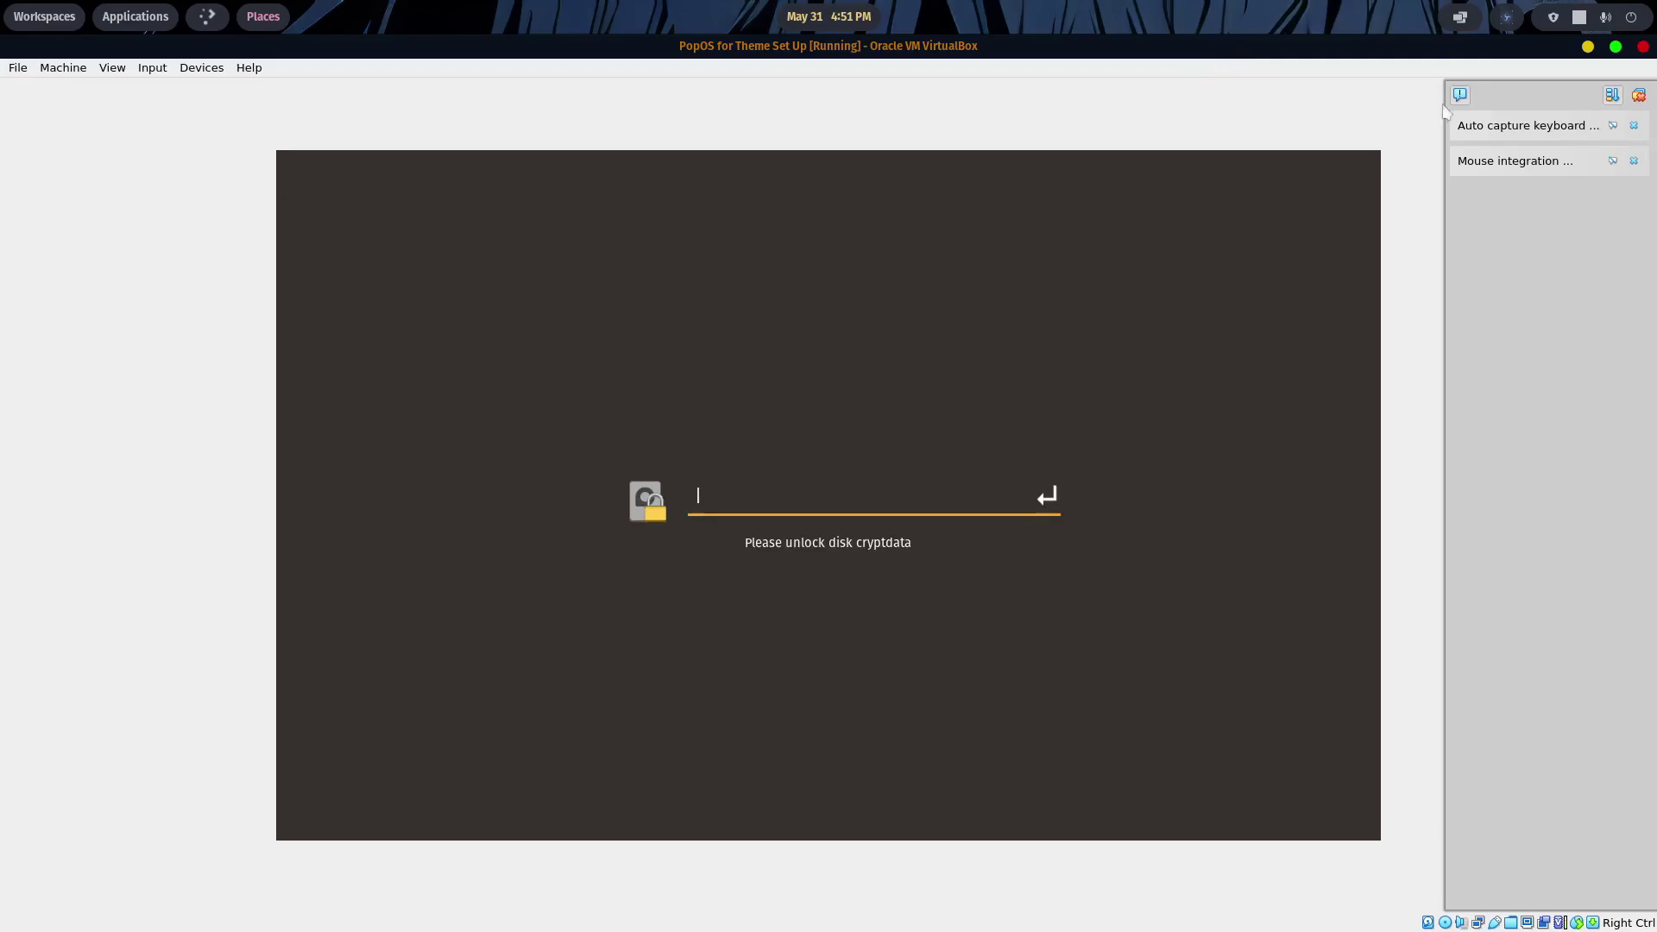
# - Enter the cryptdata disk passphrase, then log in to PopOS with the account password
pyautogui.click(1638, 97)
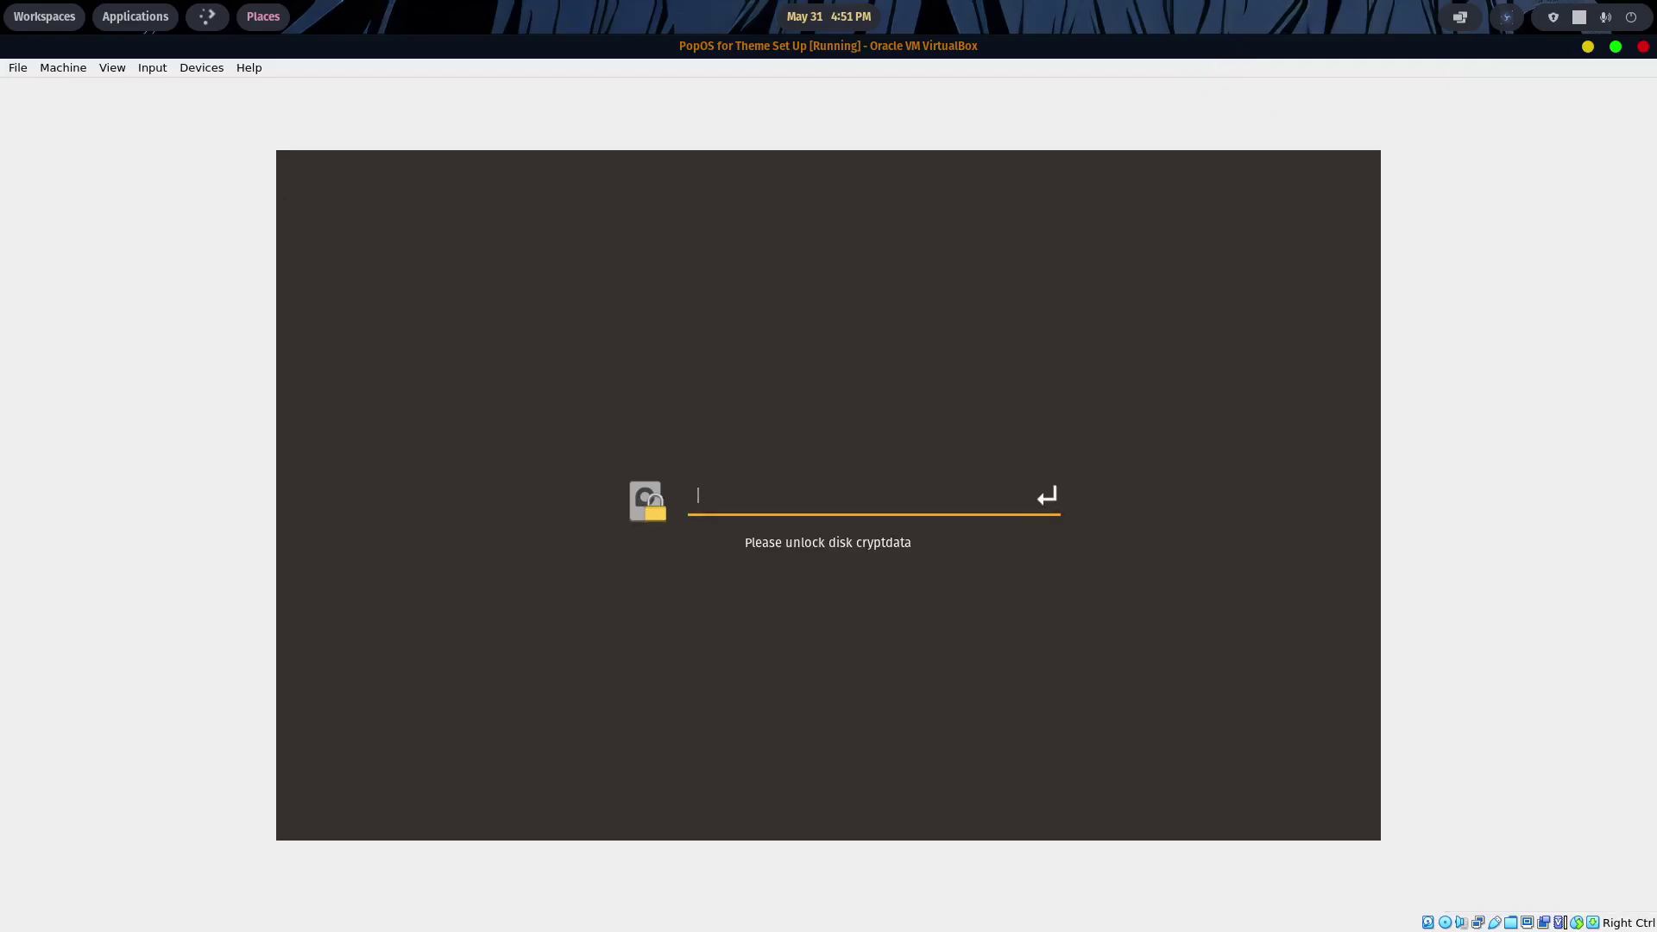
pyautogui.press('Return')
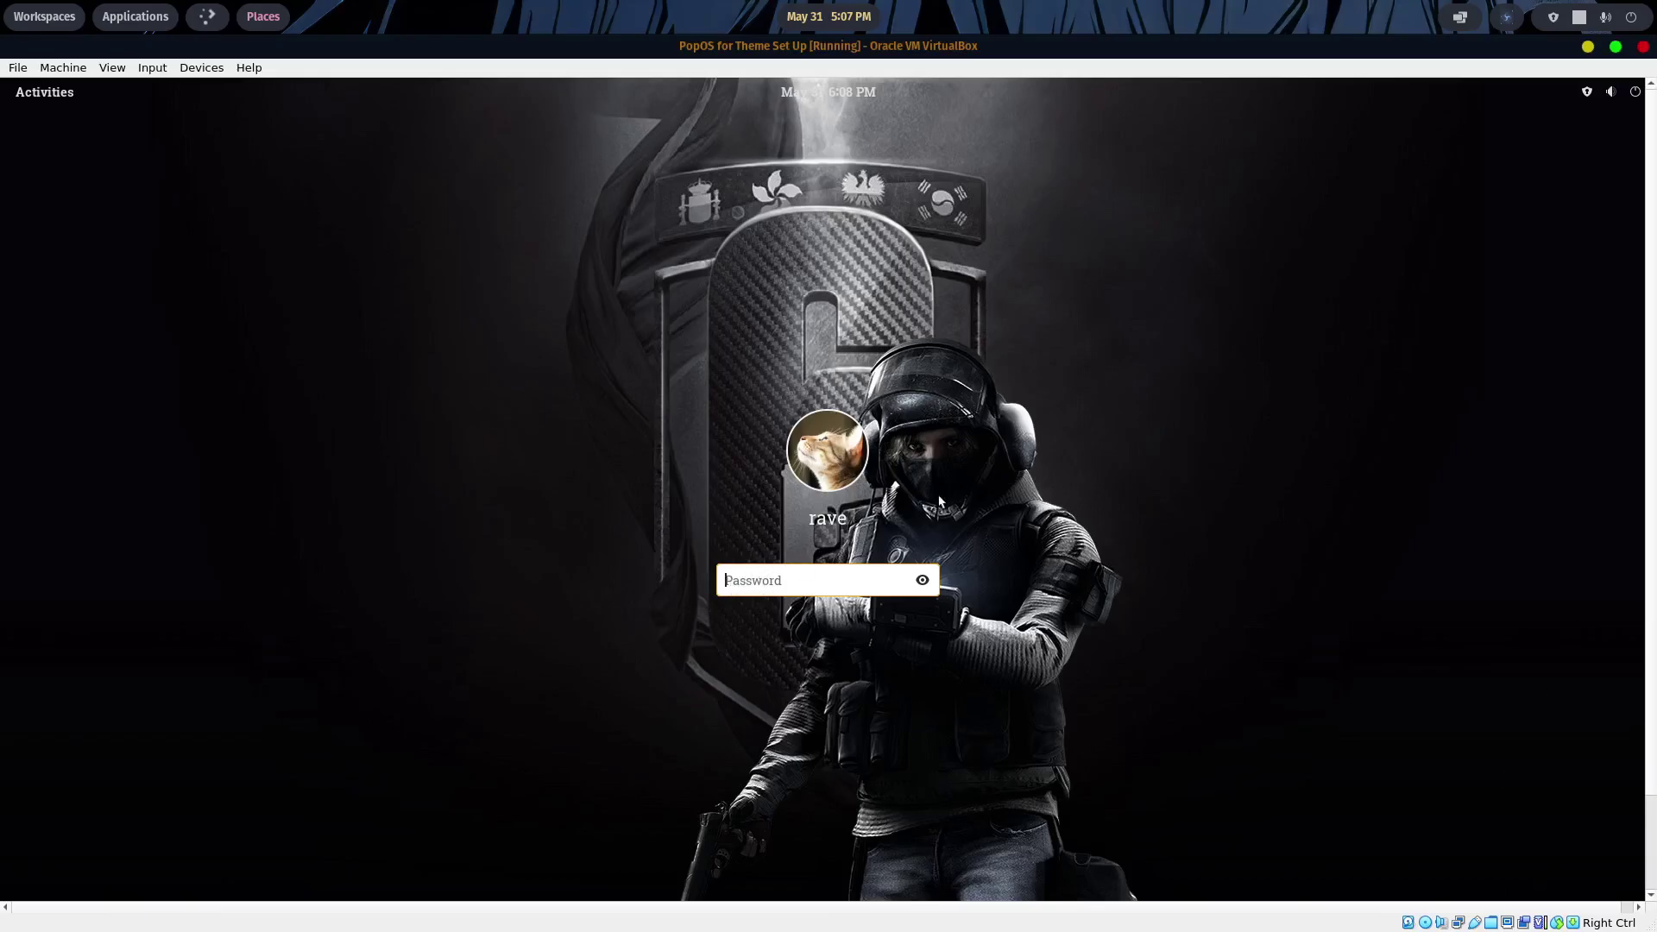
pyautogui.write('****')
pyautogui.press('Return')
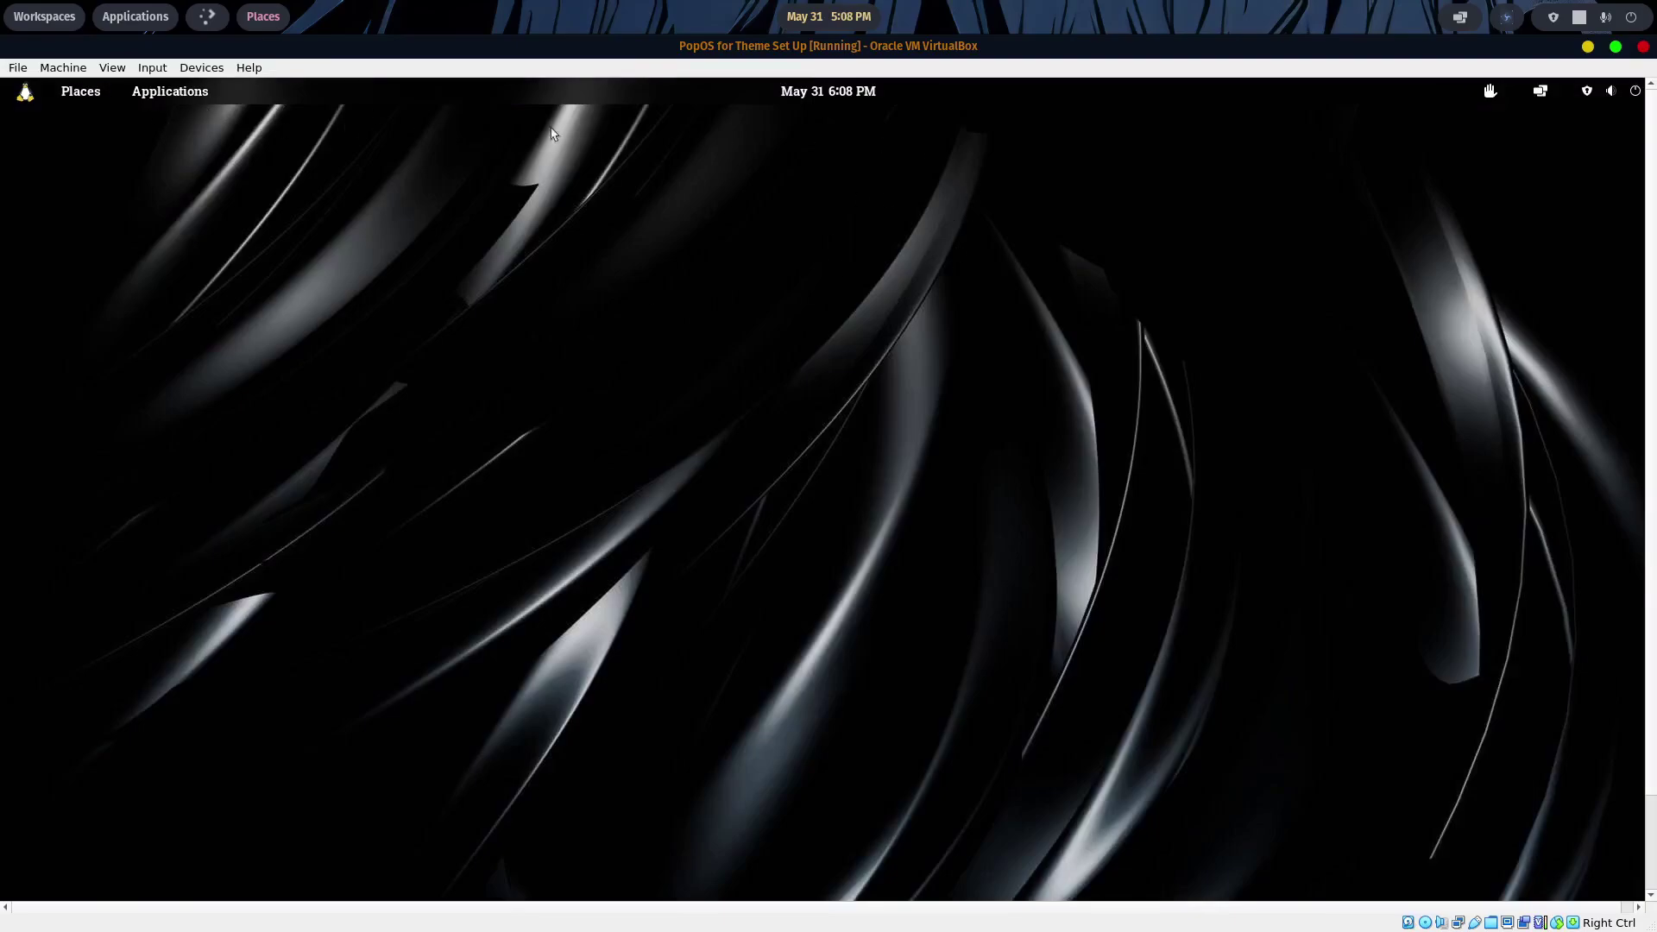
pyautogui.click(150, 102)
pyautogui.moveTo(78, 201)
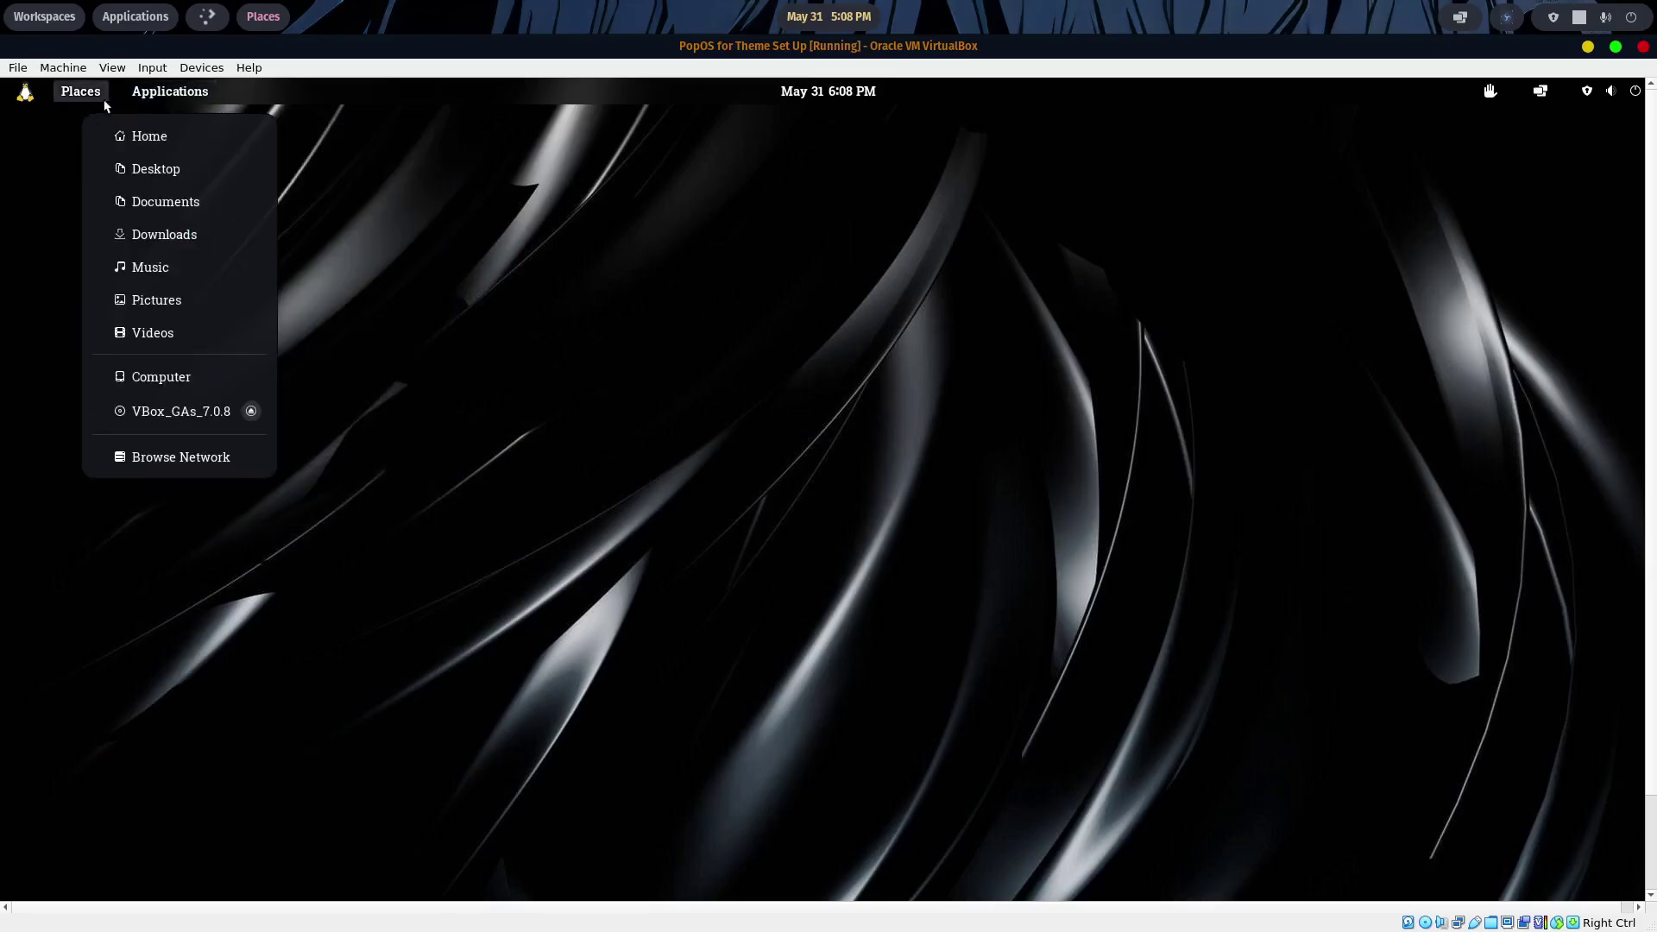
pyautogui.click(687, 536)
pyautogui.moveTo(740, 924)
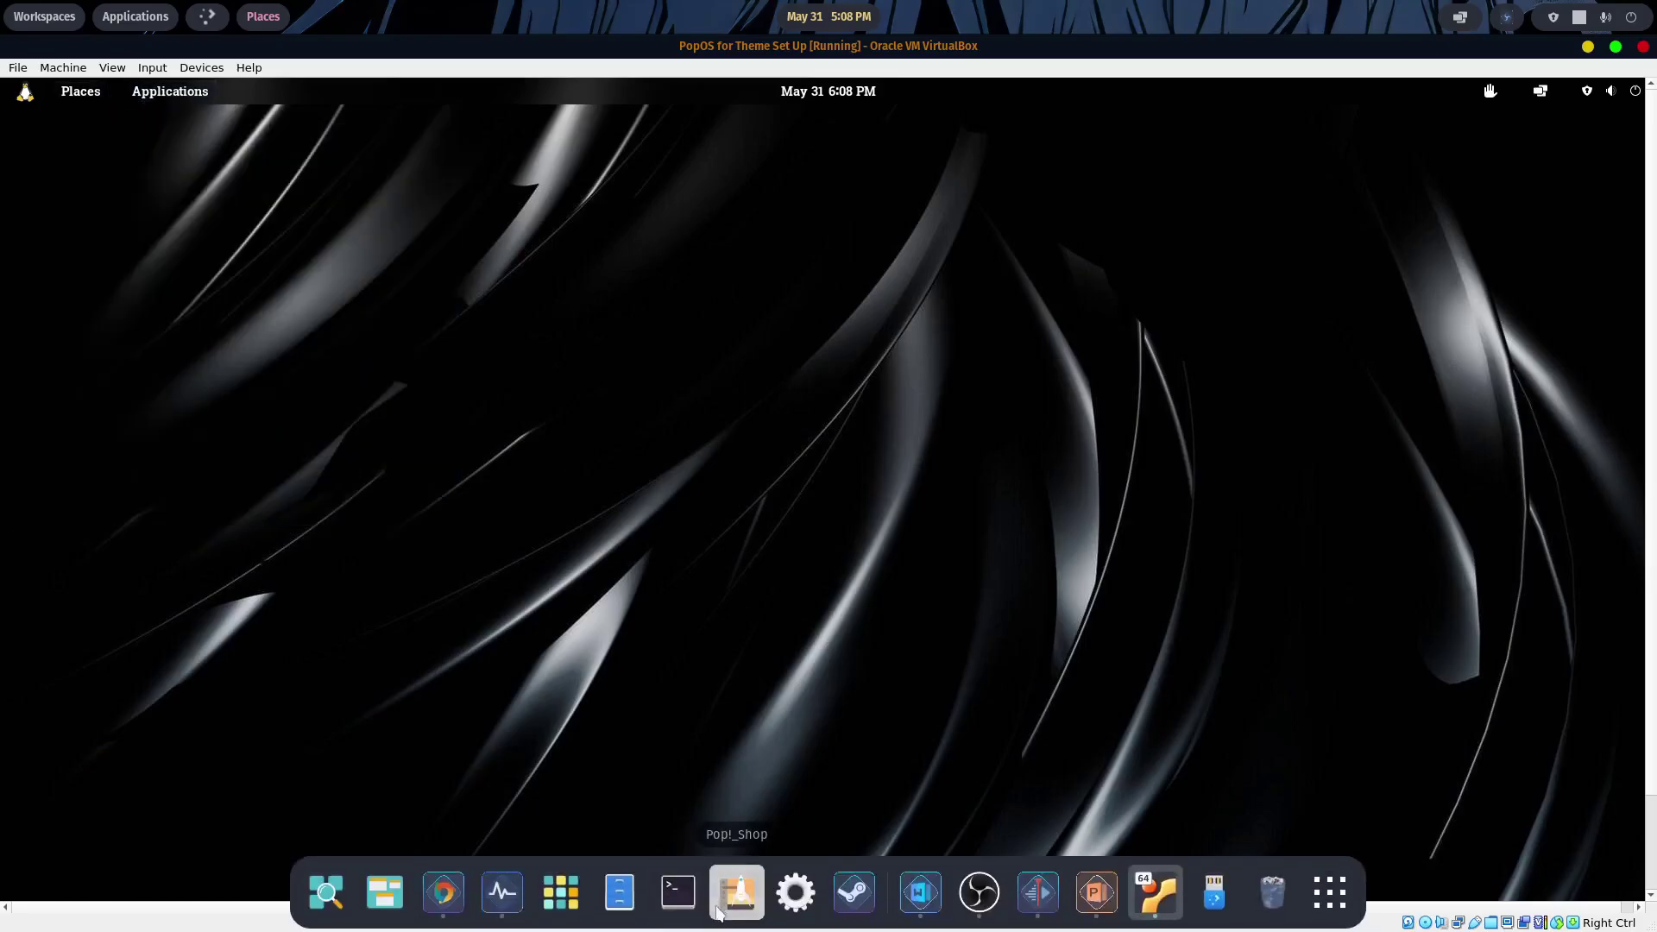
pyautogui.click(619, 892)
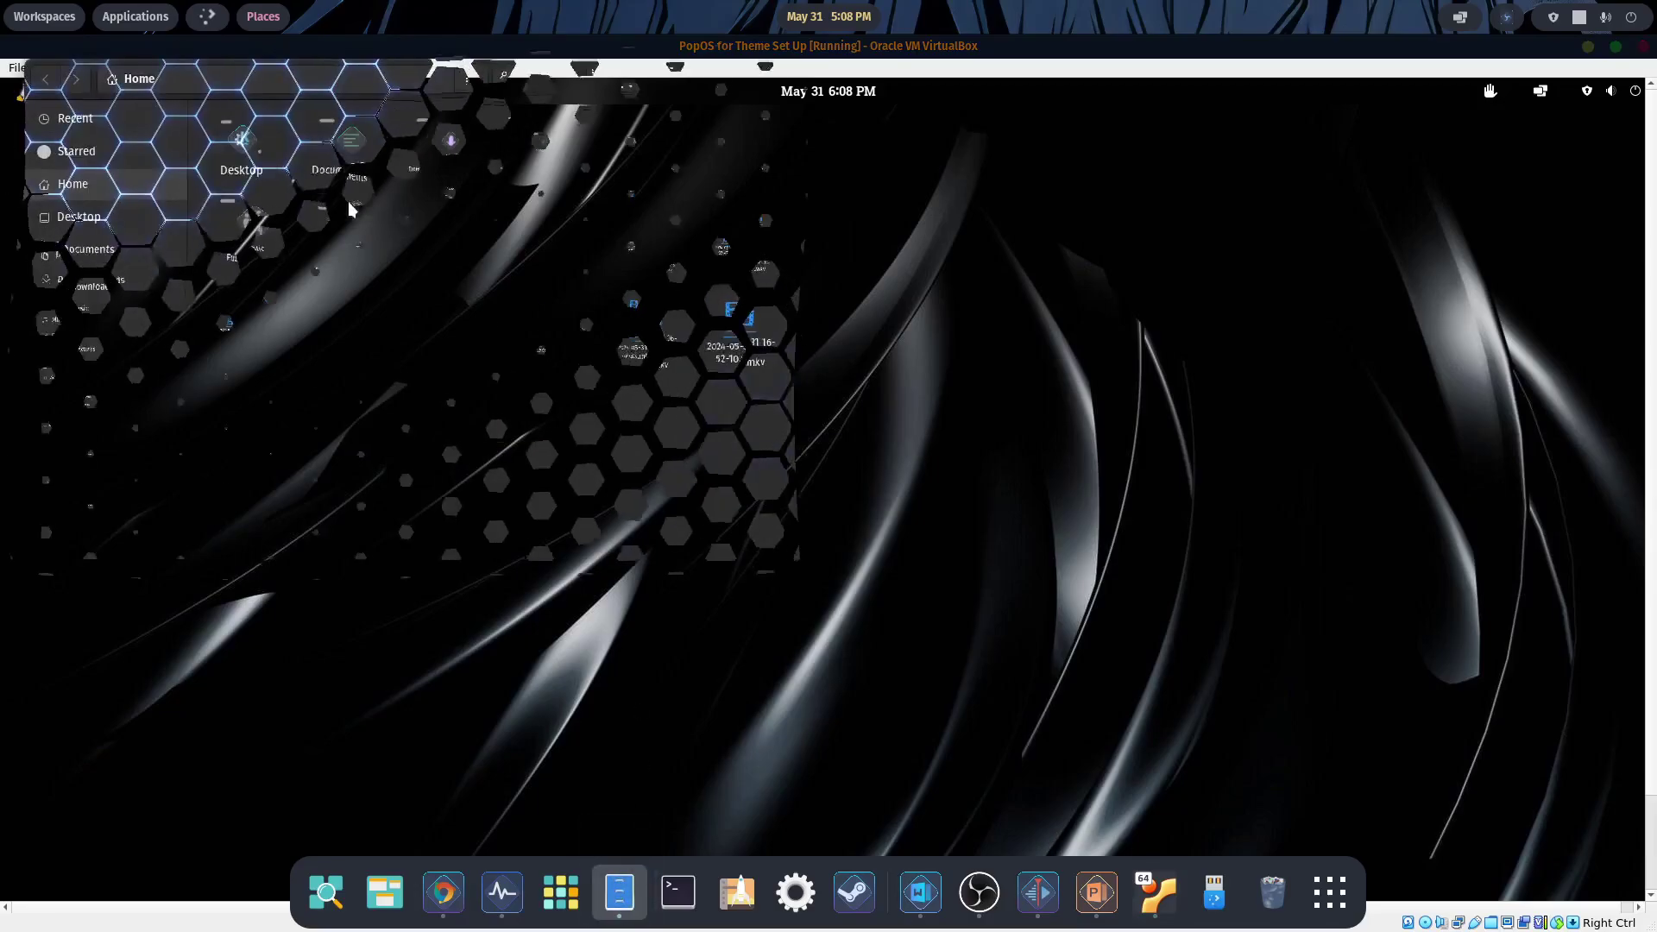
pyautogui.moveTo(535, 74); pyautogui.dragTo(930, 128)
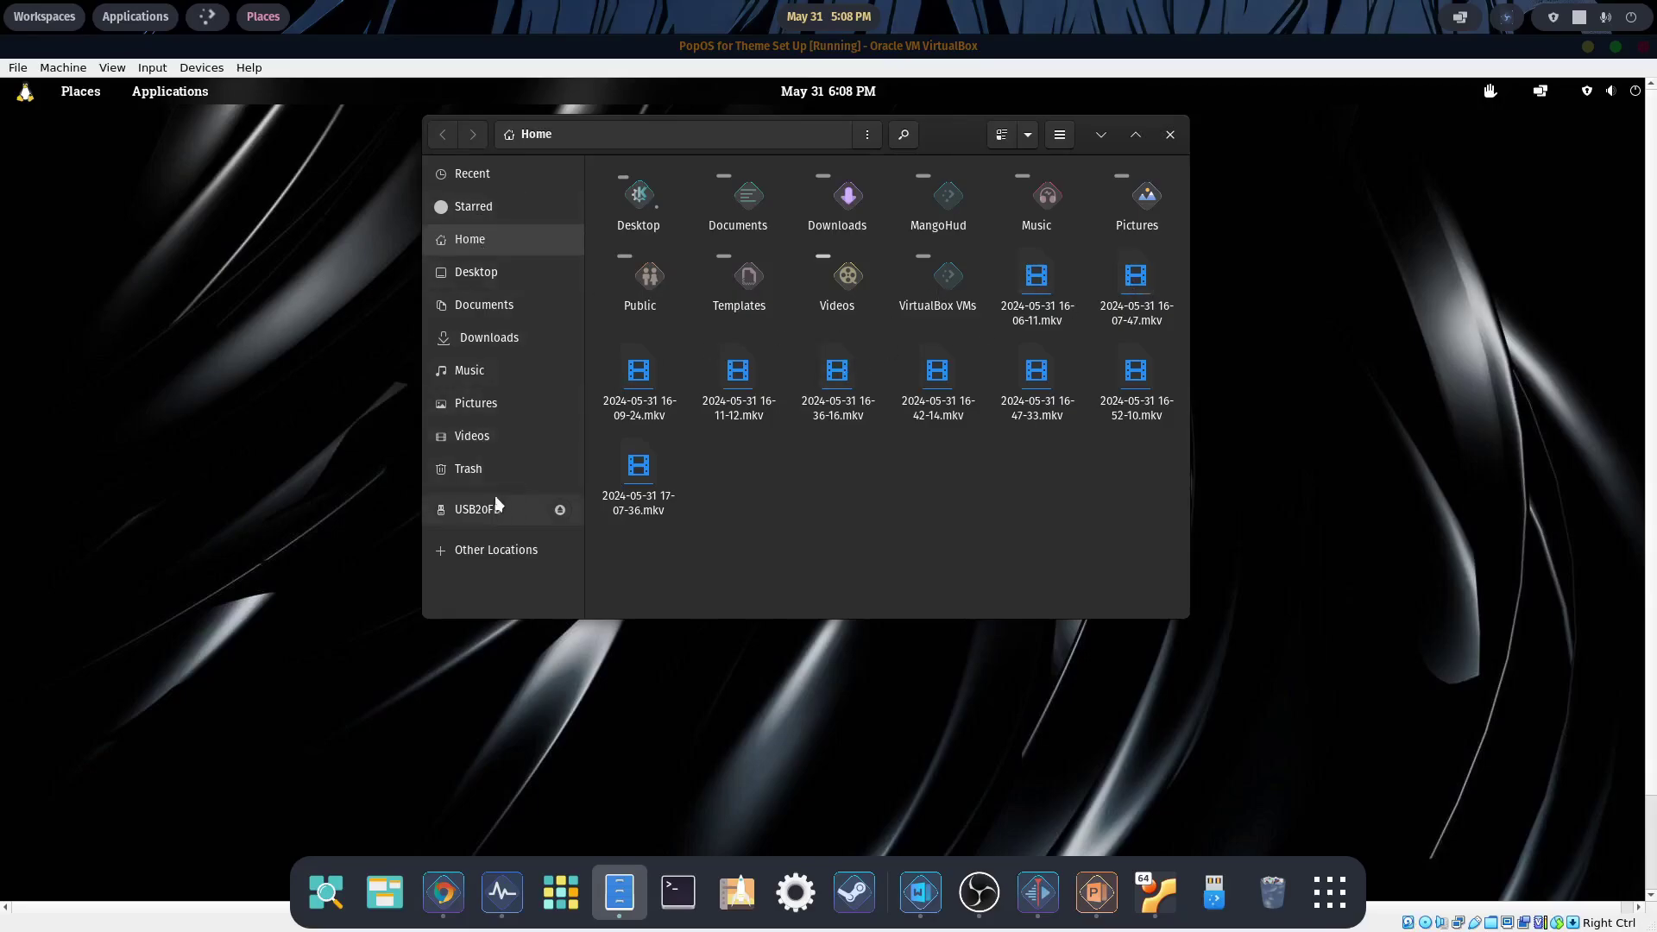
pyautogui.click(489, 549)
pyautogui.click(656, 245)
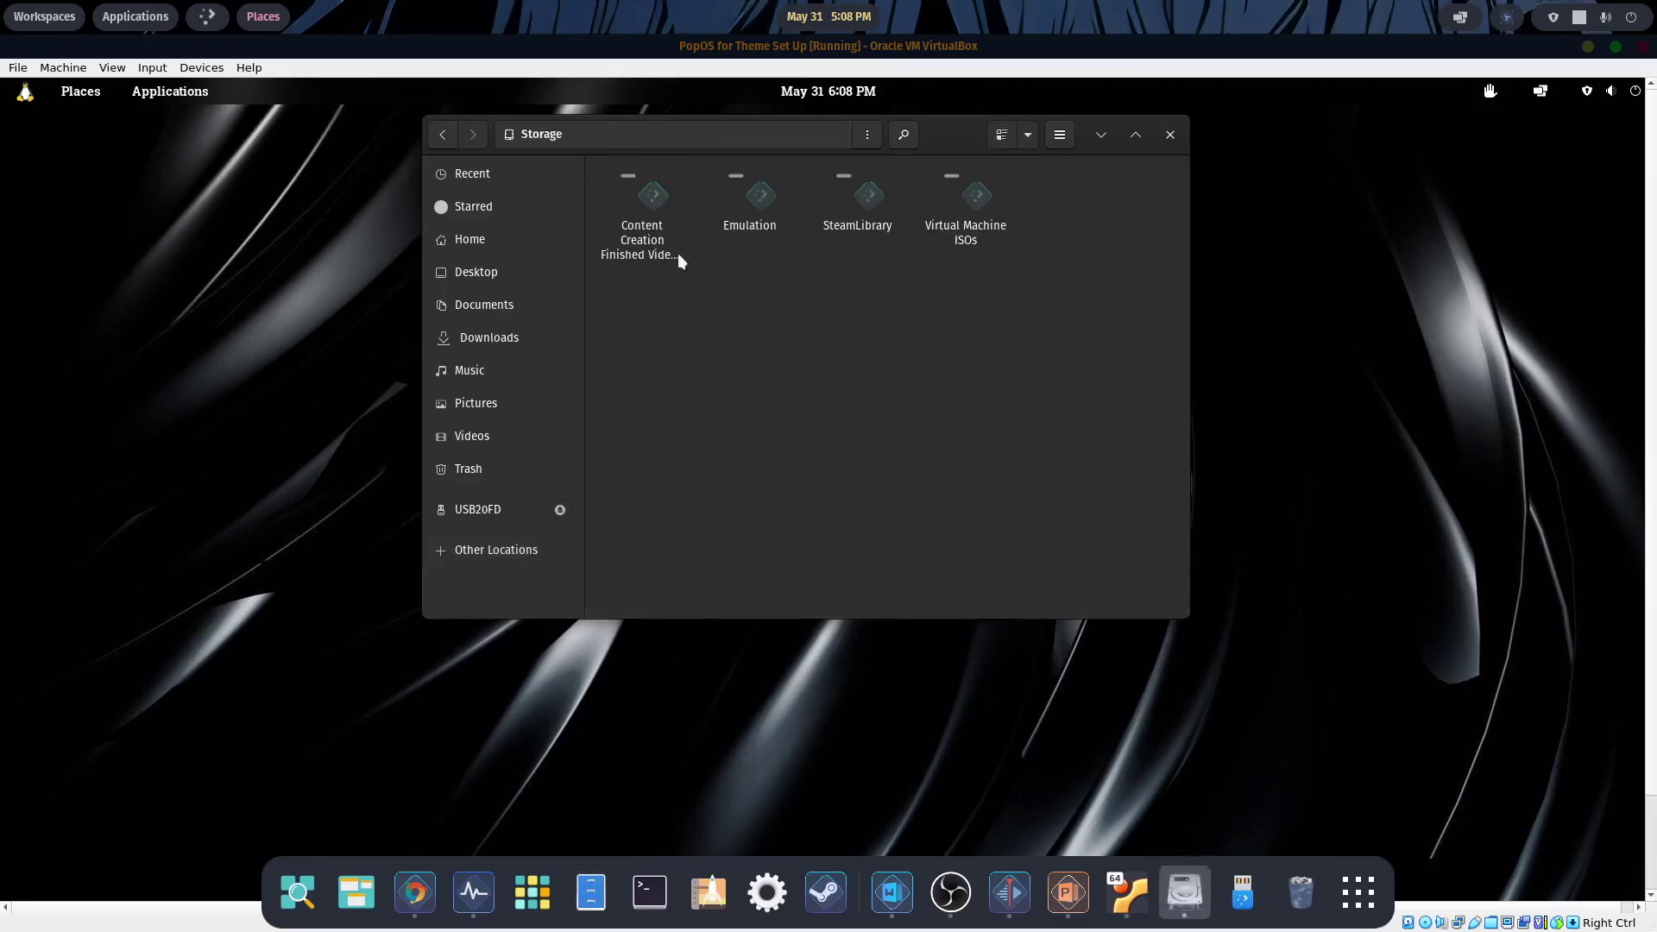
pyautogui.doubleClick(971, 195)
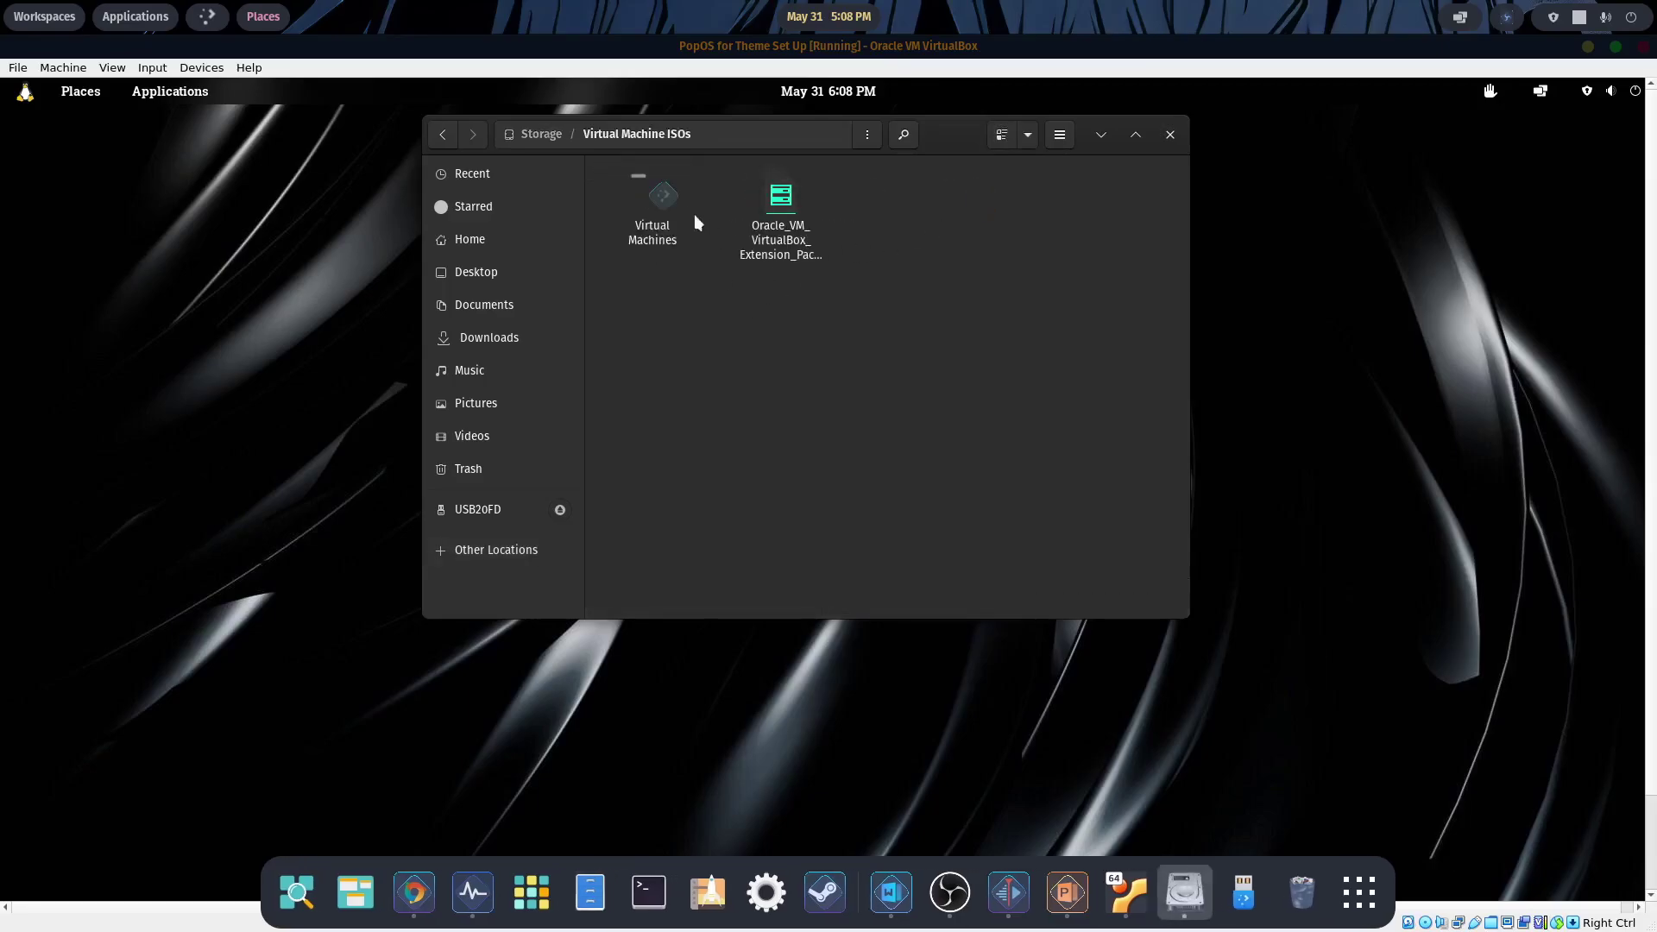
pyautogui.doubleClick(666, 202)
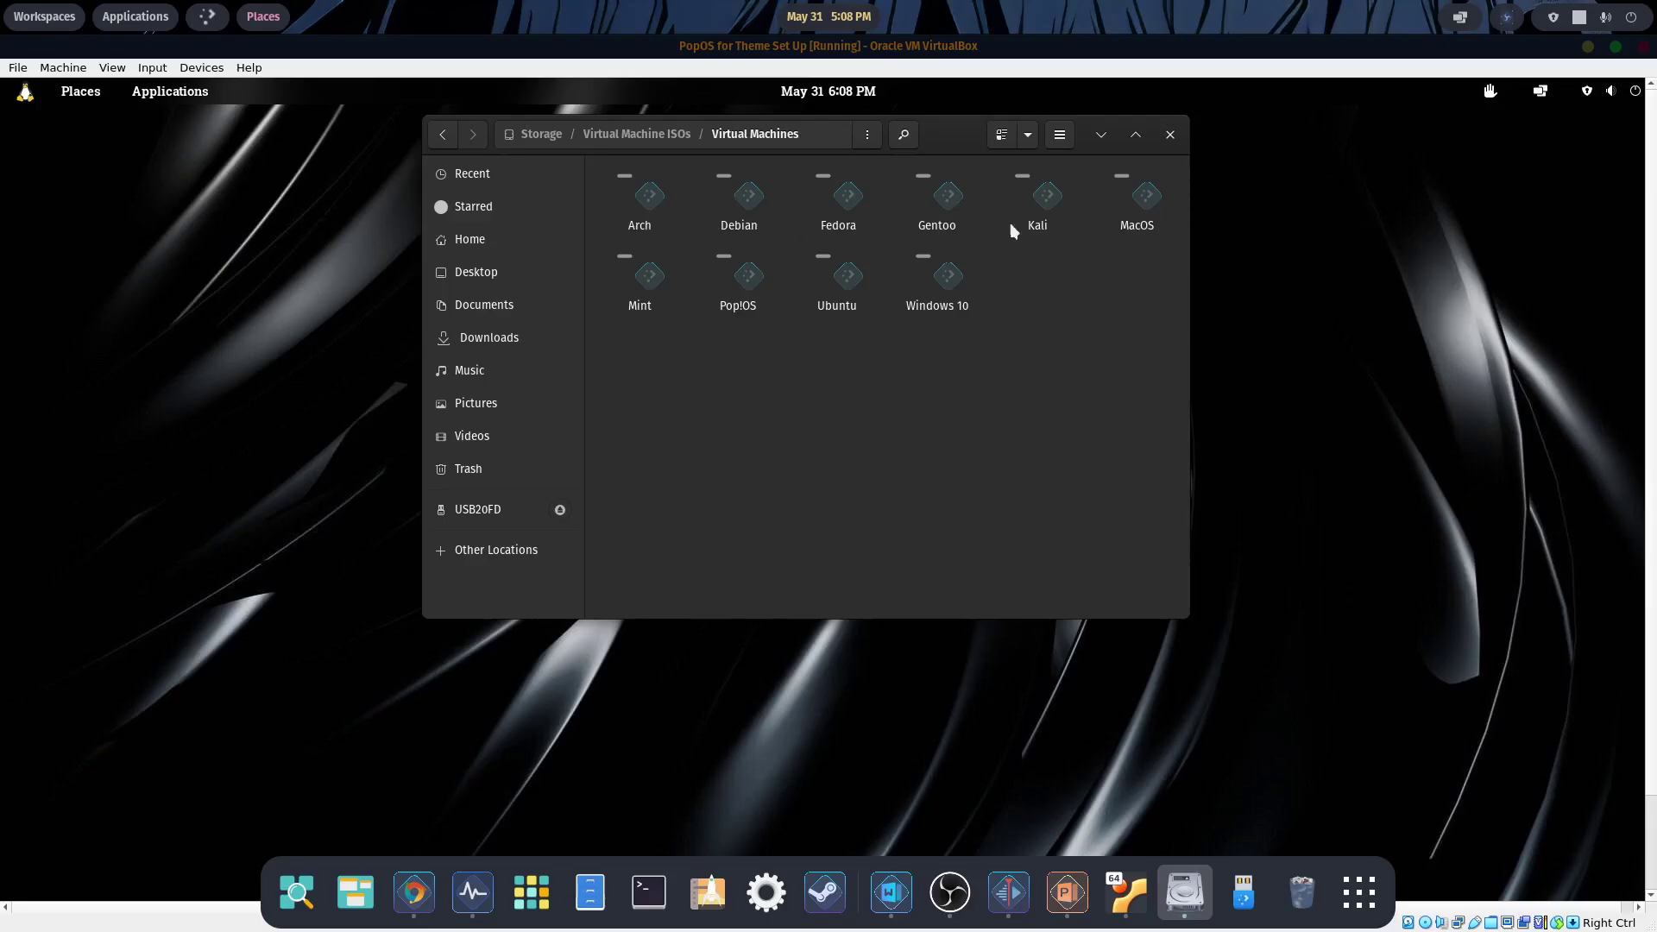
pyautogui.click(1171, 134)
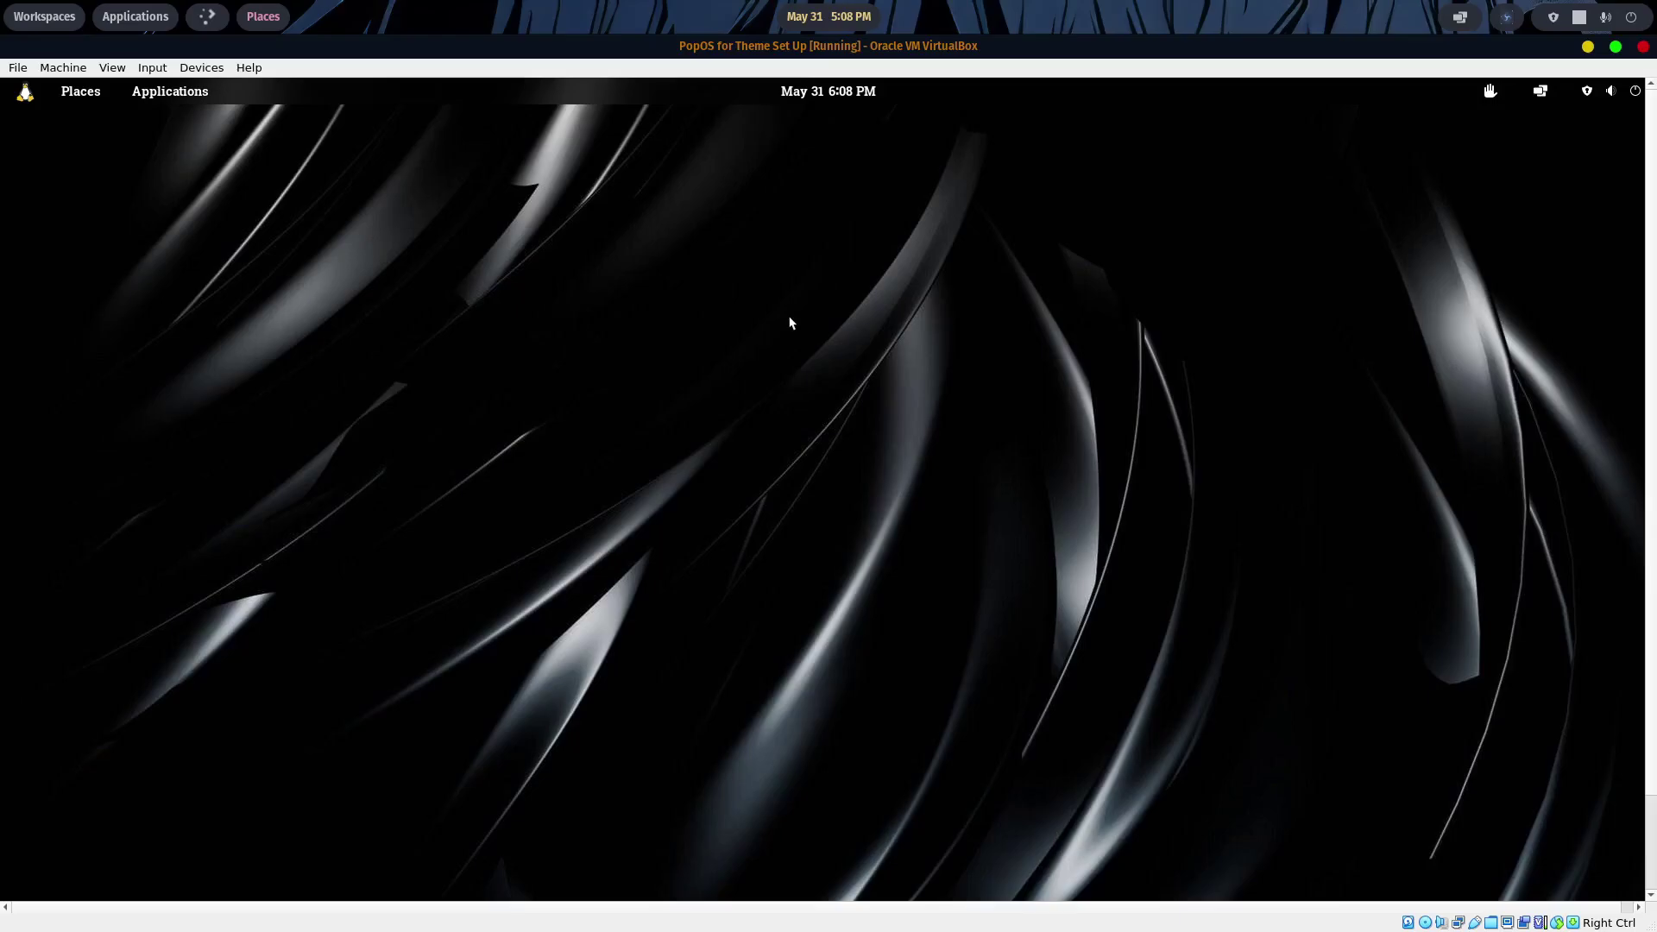
# - Open a terminal in the PopOS guest and centre it on screen
pyautogui.click(182, 91)
pyautogui.click(236, 367)
pyautogui.moveTo(592, 142); pyautogui.dragTo(929, 226)
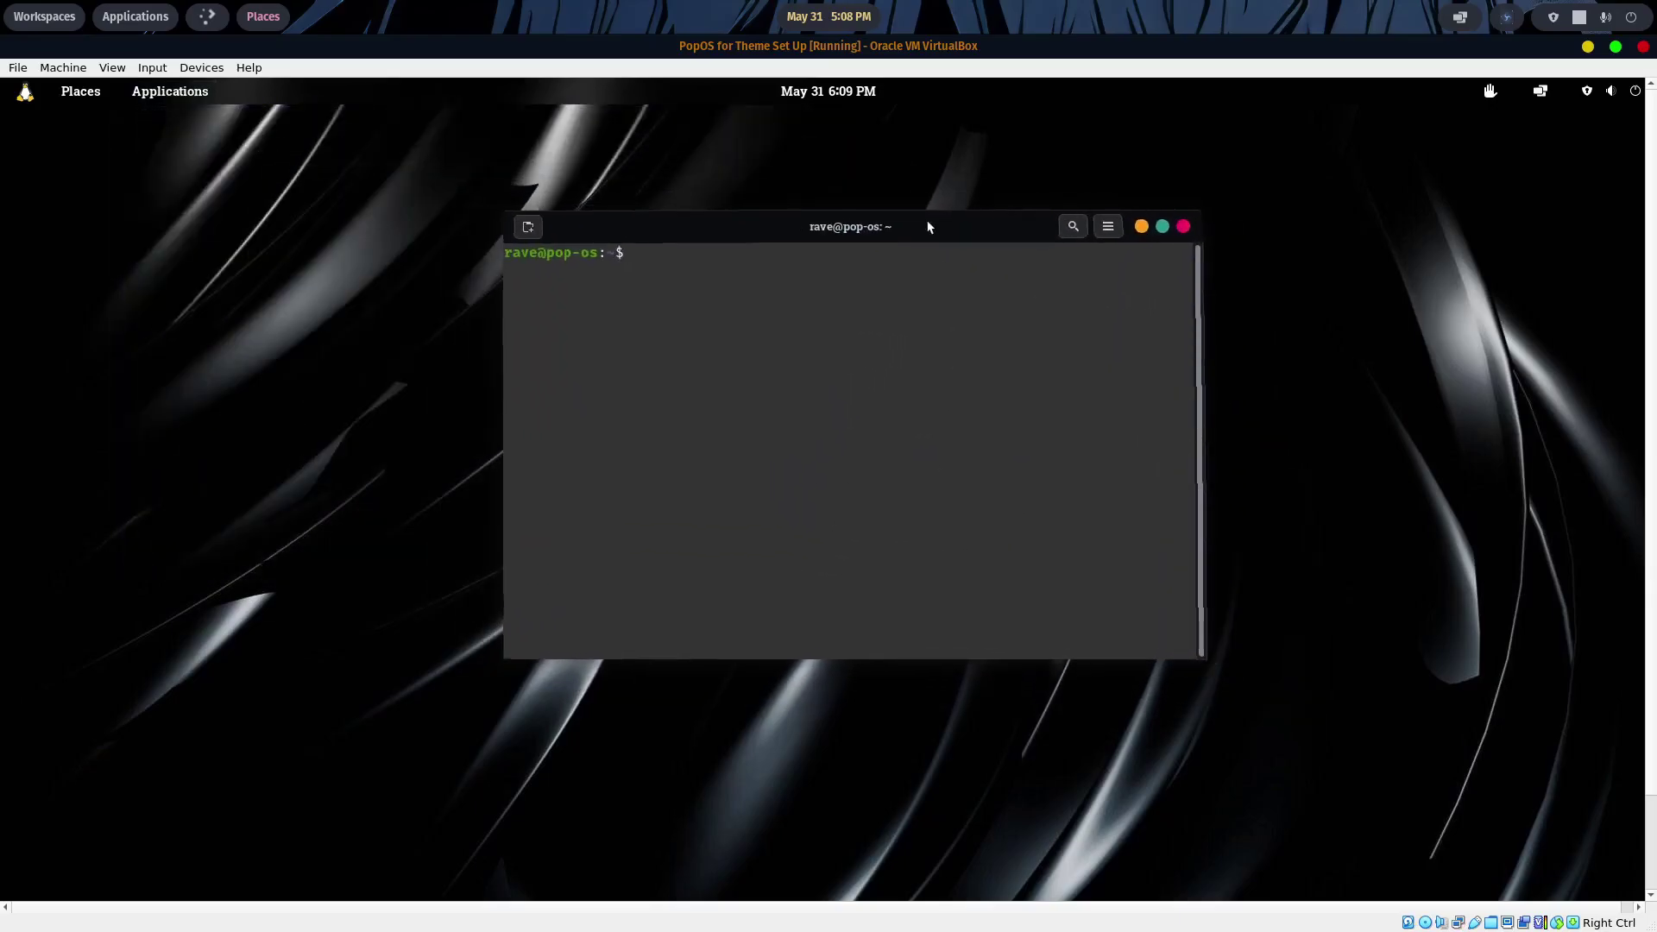
# - Run sudo apt update && sudo apt upgrade, confirm the upgrades, then clear the terminal
pyautogui.write('sudo a')
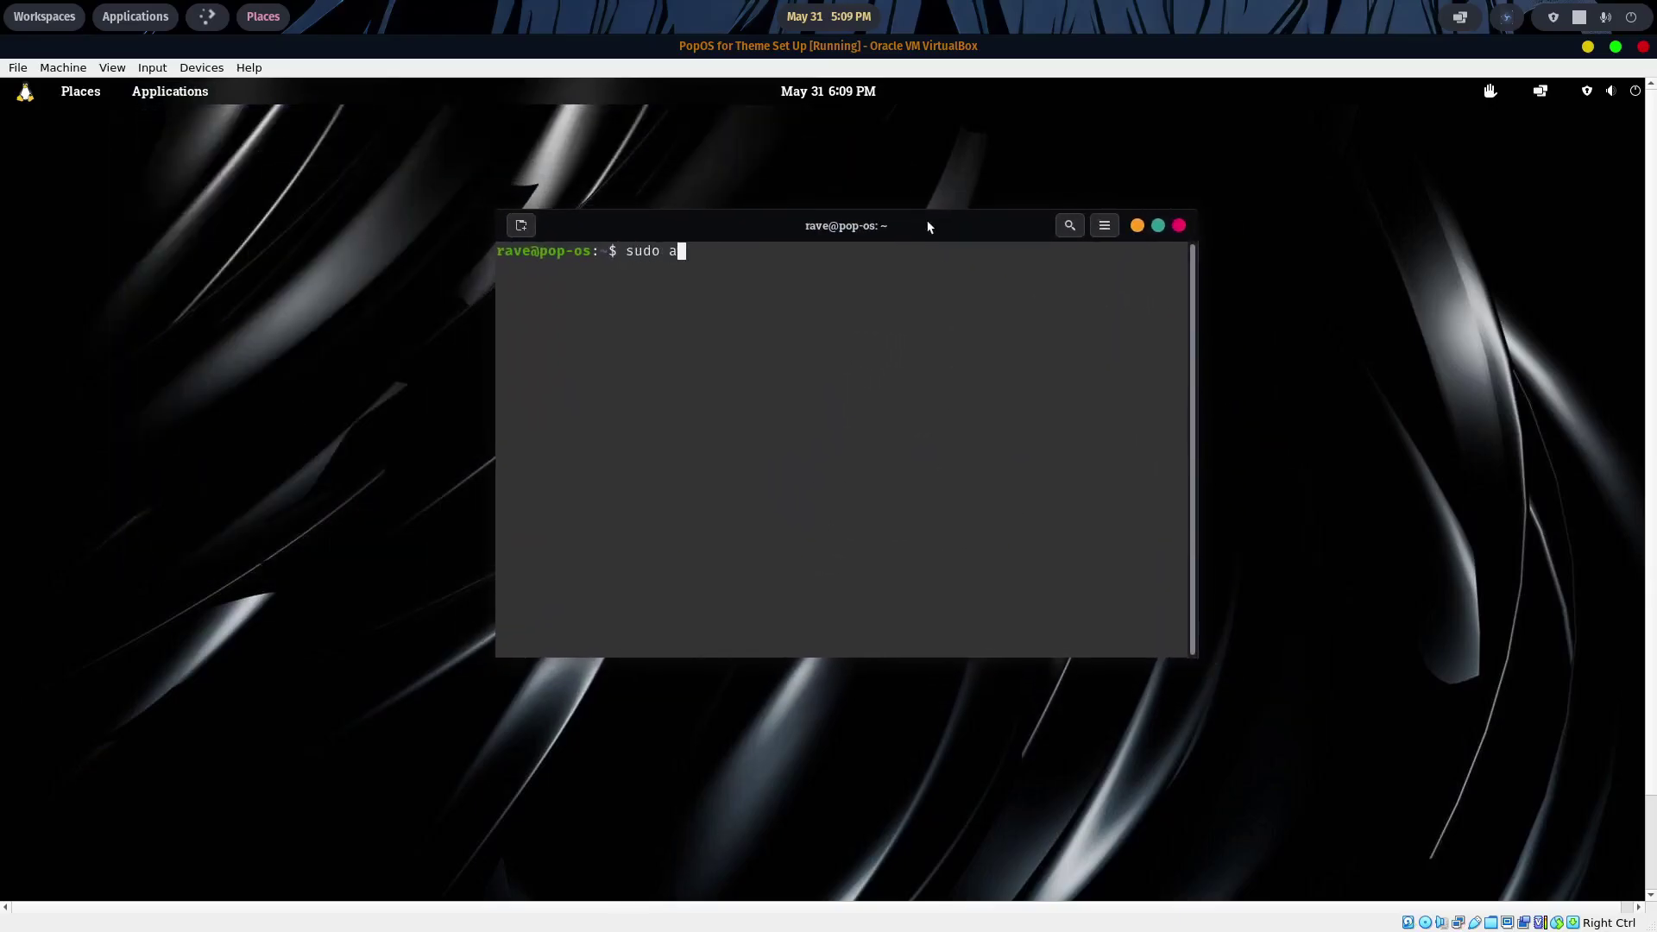
pyautogui.write('pt update && sudo apt upgrade')
pyautogui.press('Return')
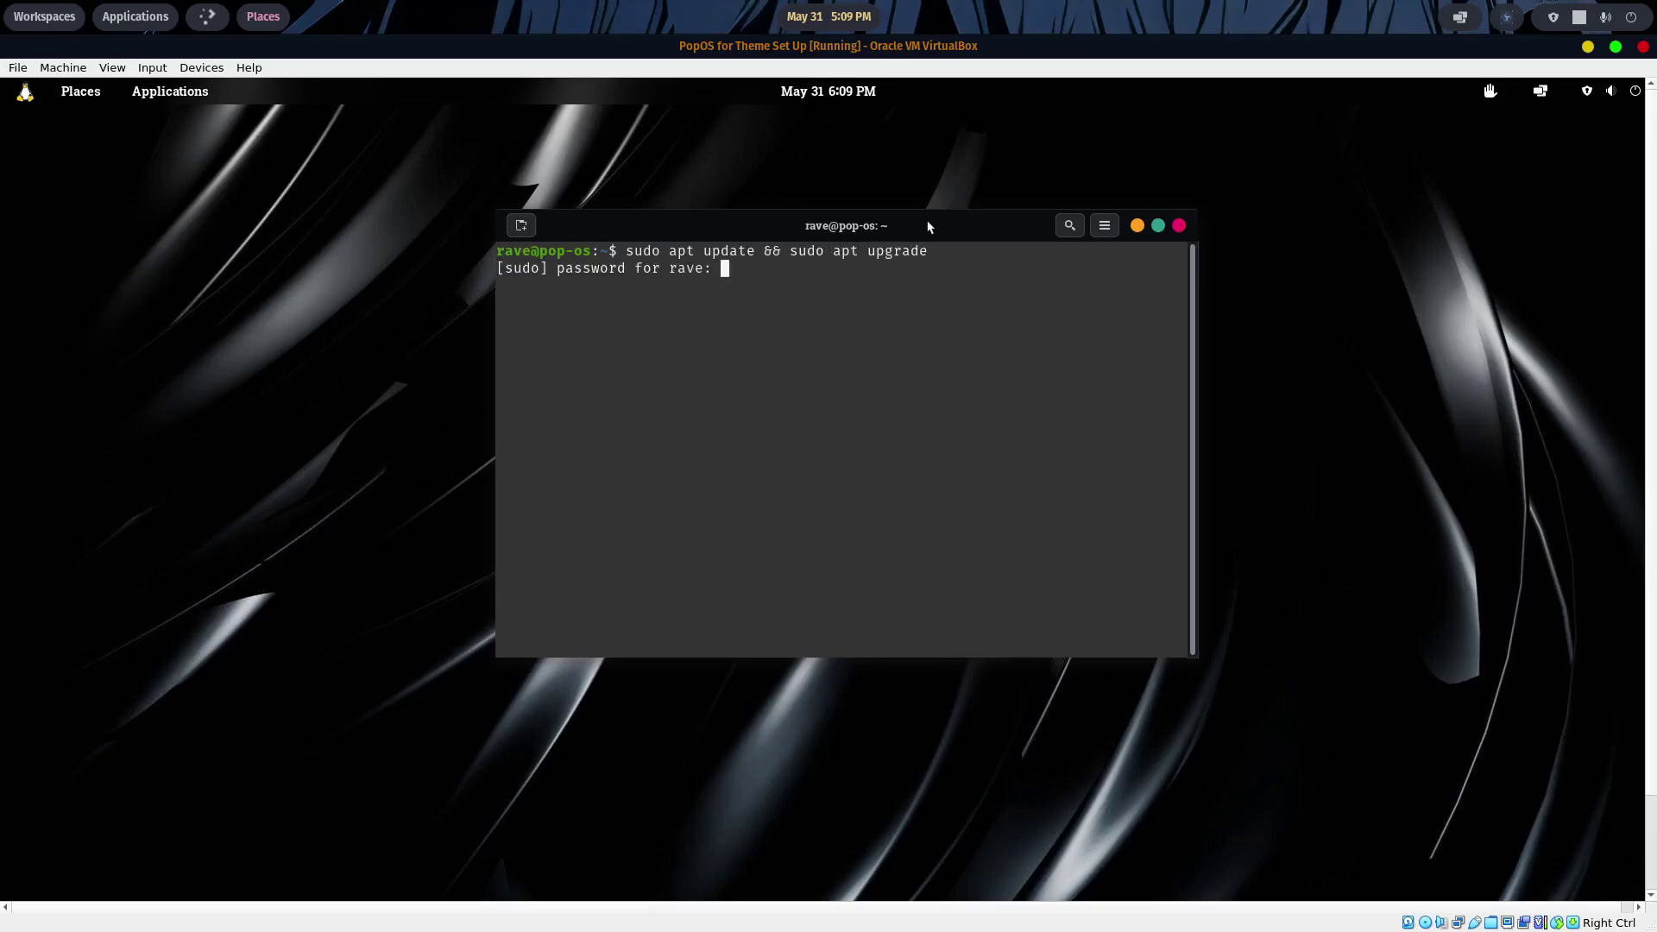
pyautogui.press('Return')
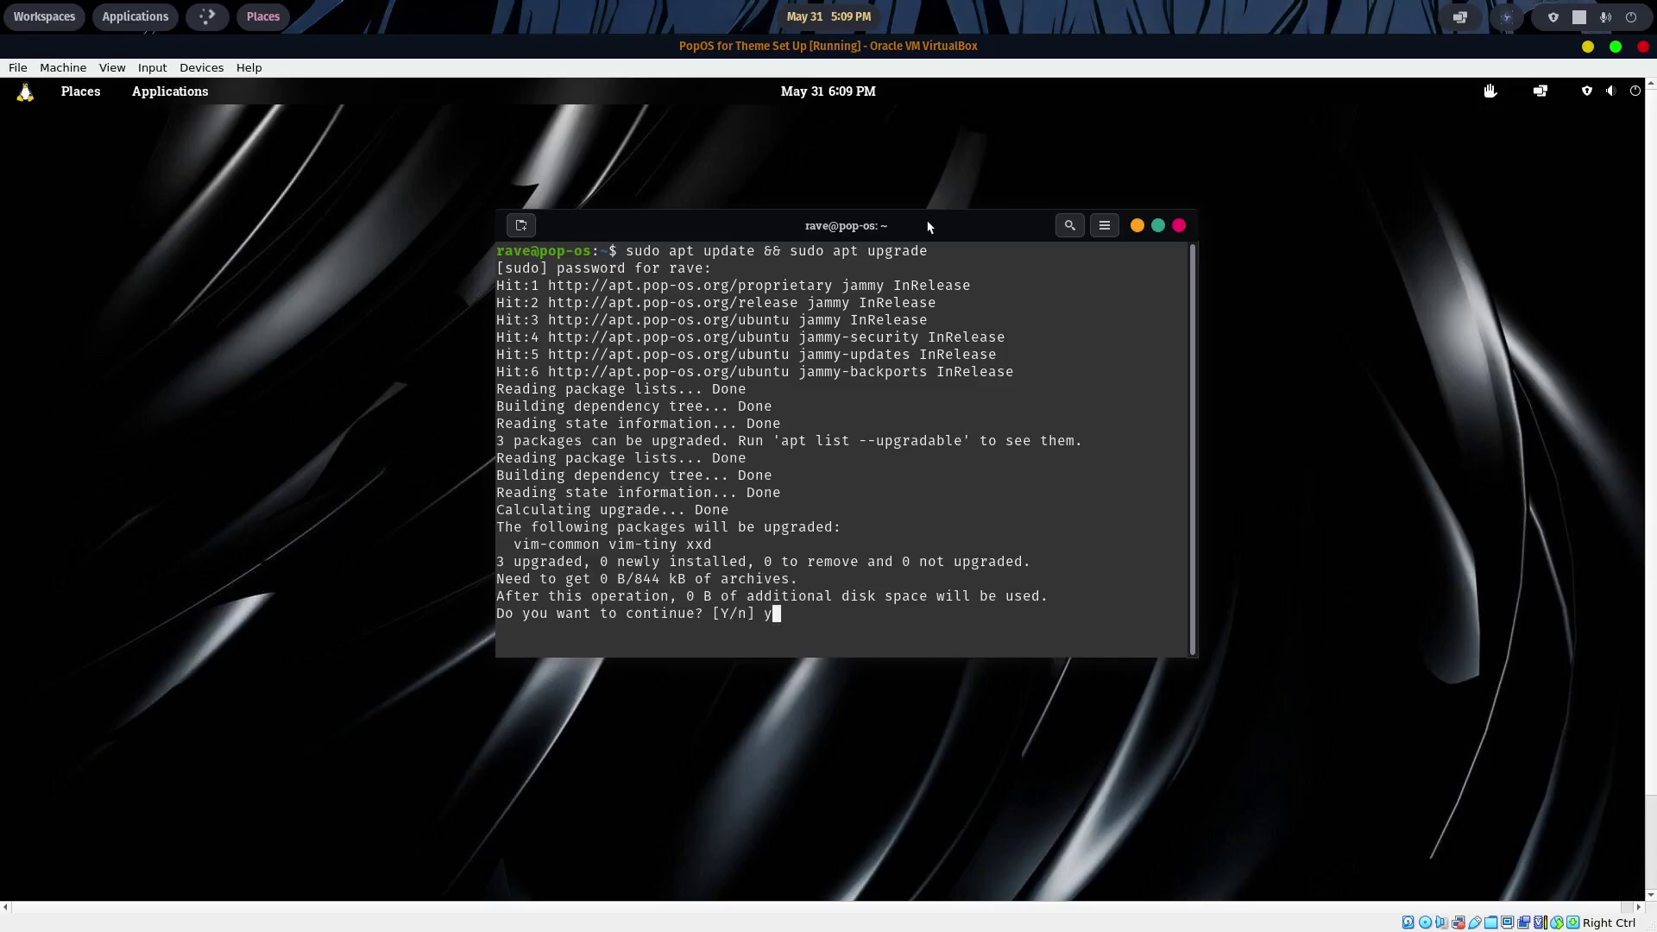
pyautogui.press('Return')
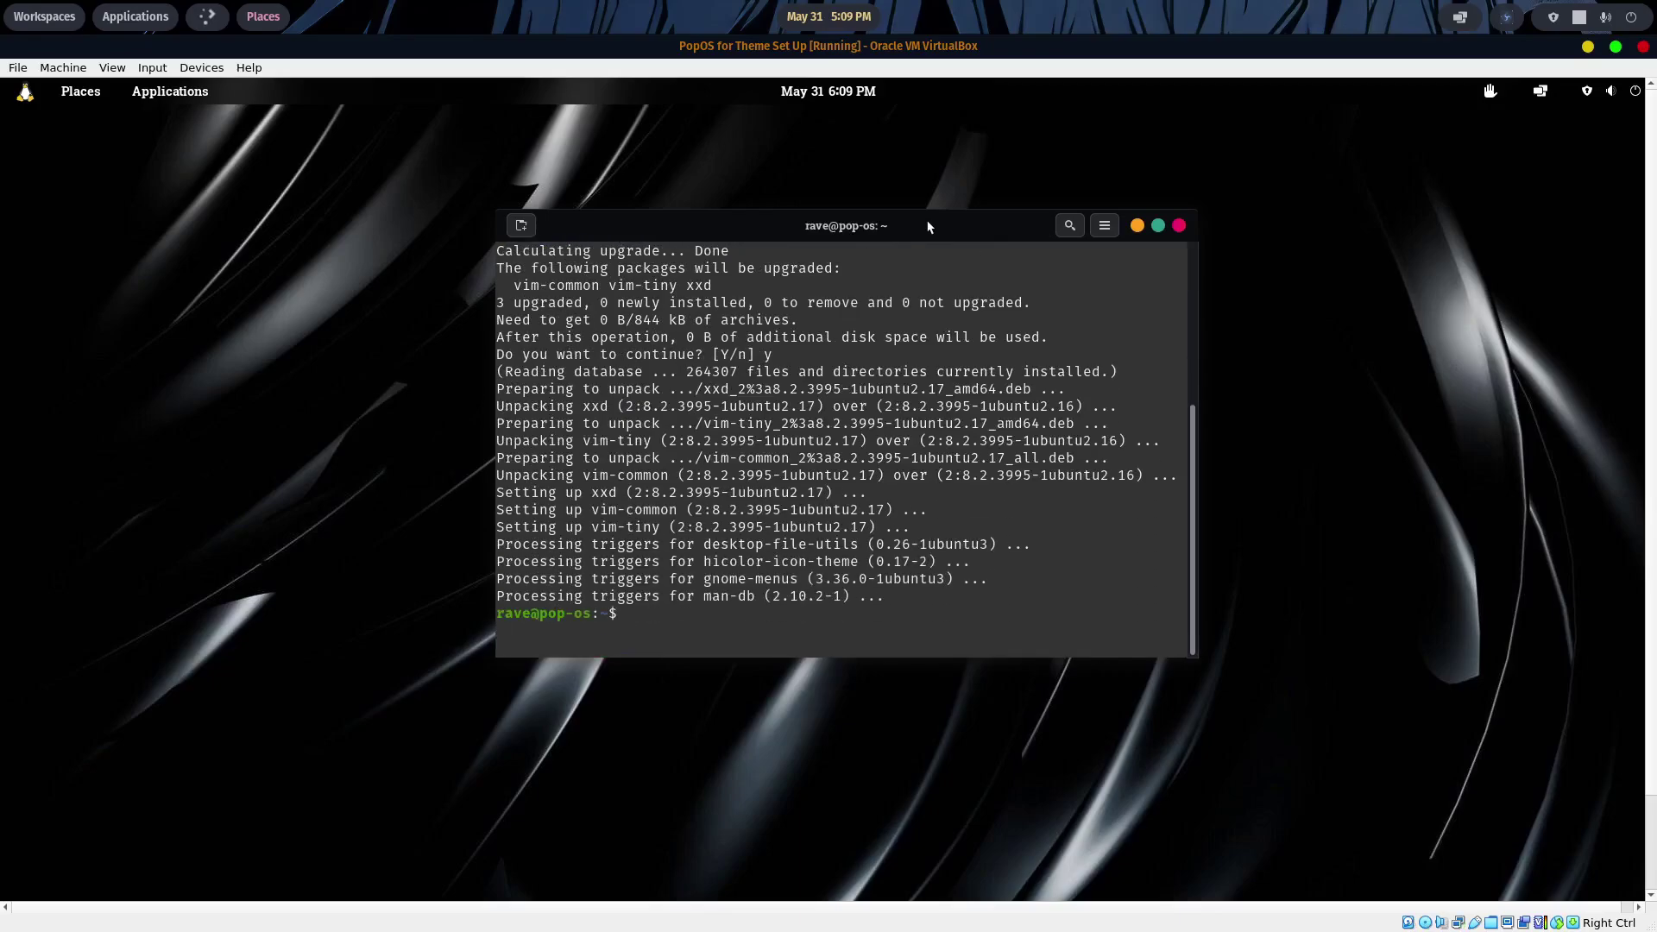
pyautogui.write('clear')
pyautogui.press('Return')
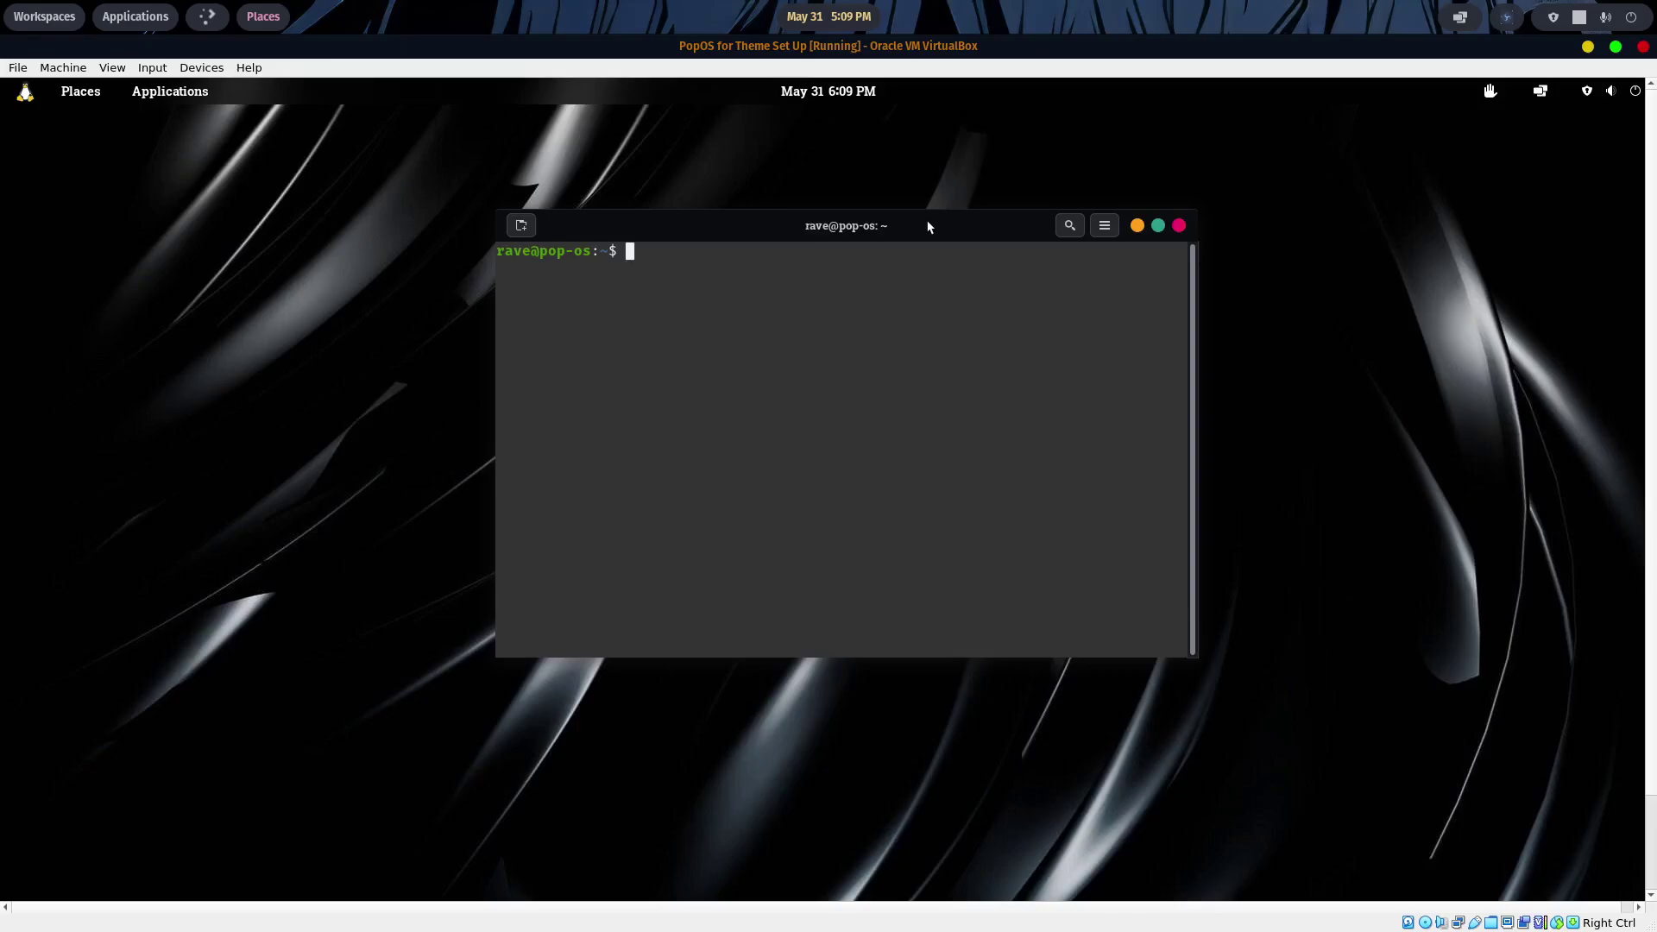
# - Install the virtualbox package in the guest with sudo apt, confirm, then exit the terminal
pyautogui.write('sudo apt u')
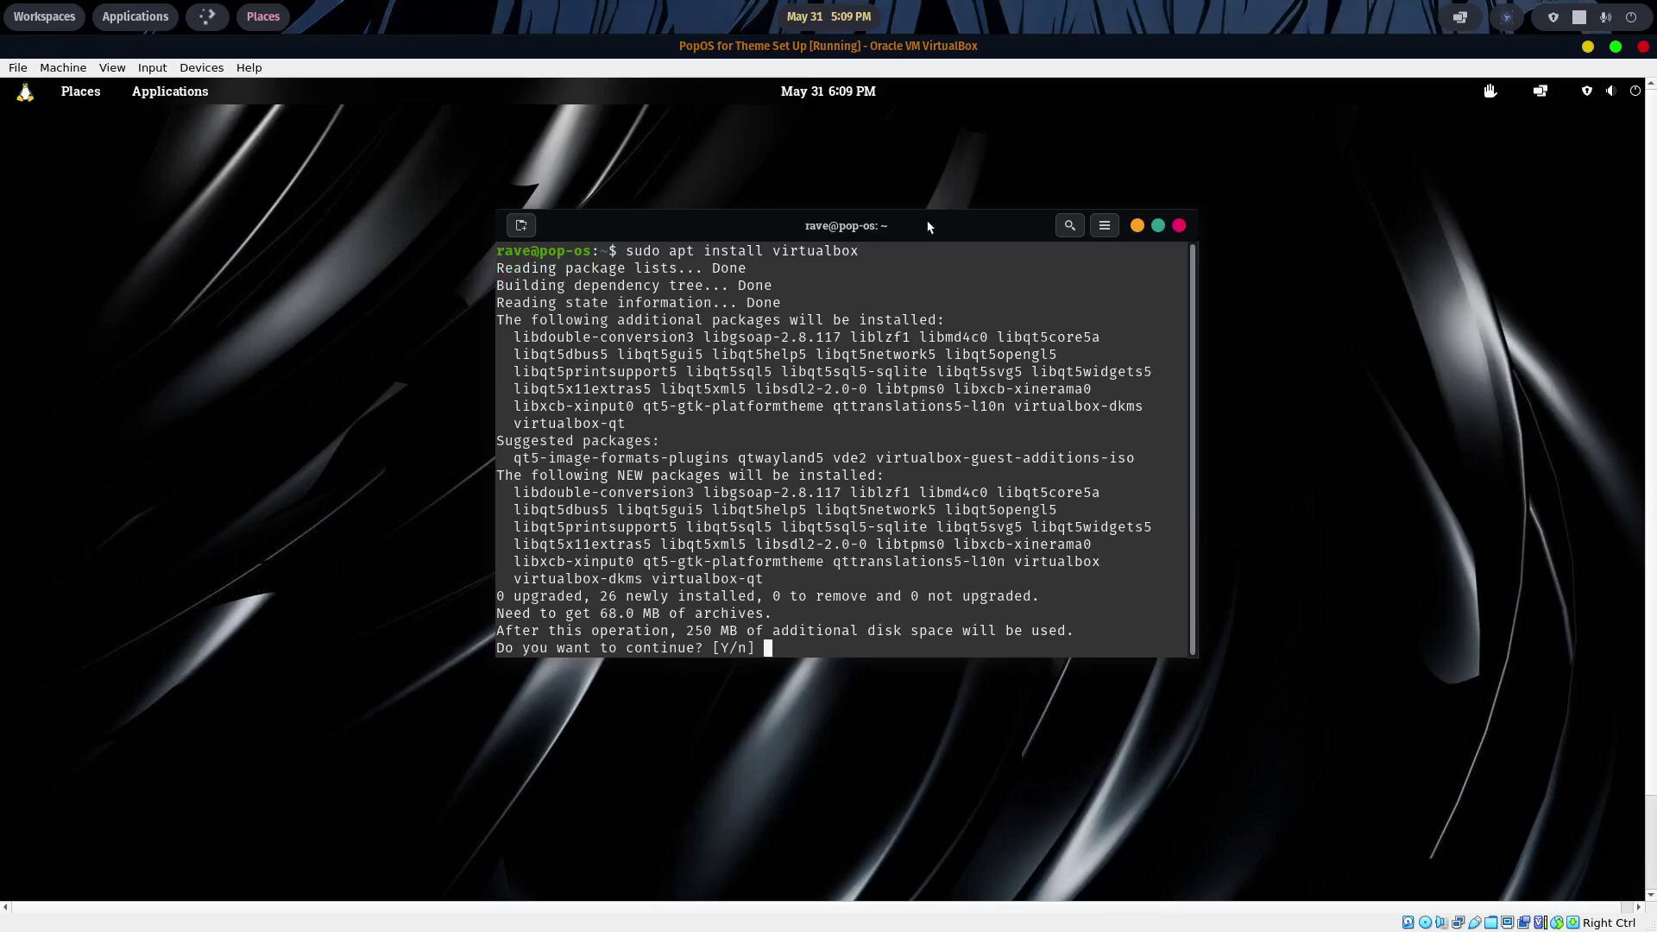
pyautogui.press('Return')
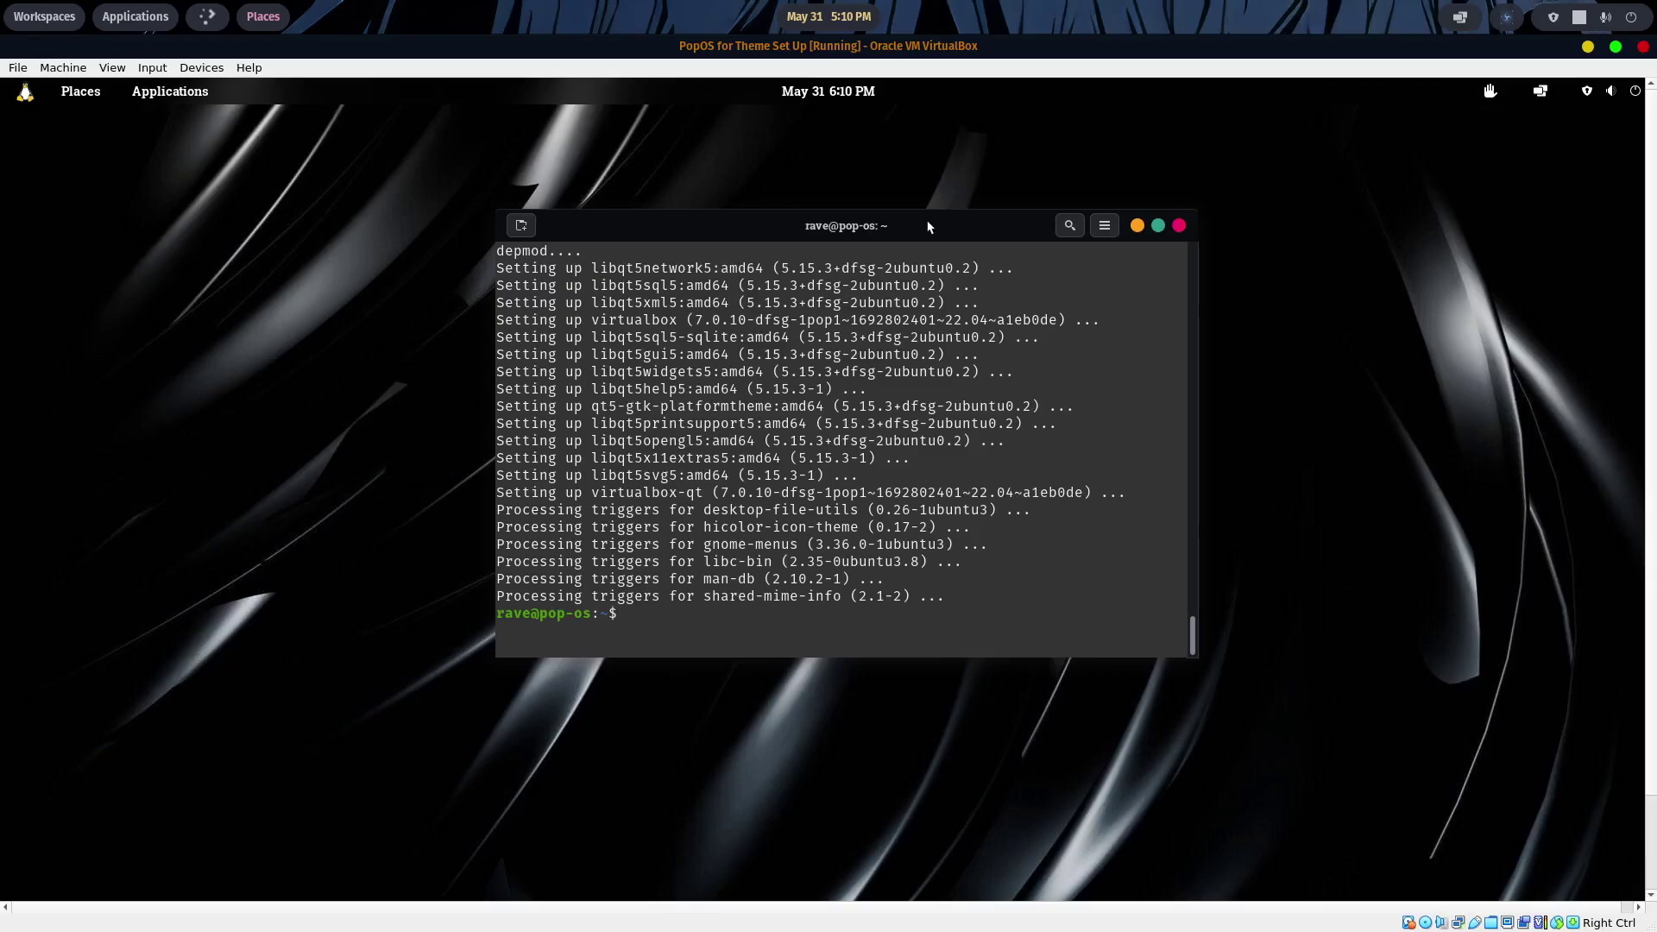
pyautogui.write('exit')
pyautogui.press('Return')
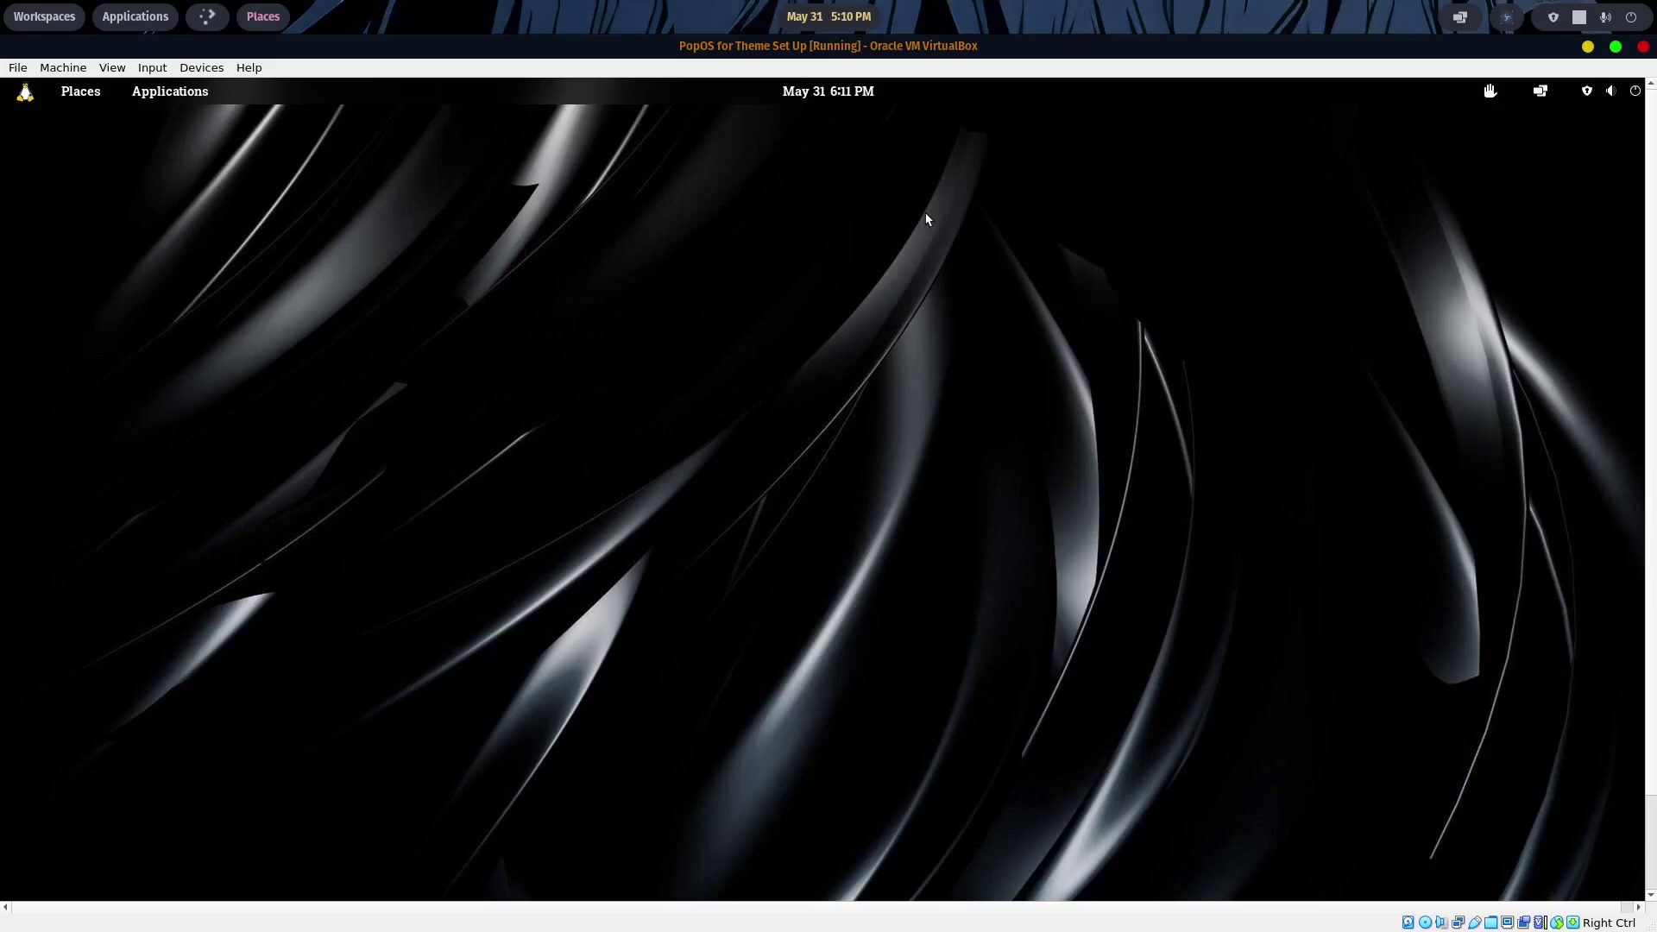
# - Power off the PopOS guest and launch Chrome on the host to search 'arch linux download'
pyautogui.click(1636, 99)
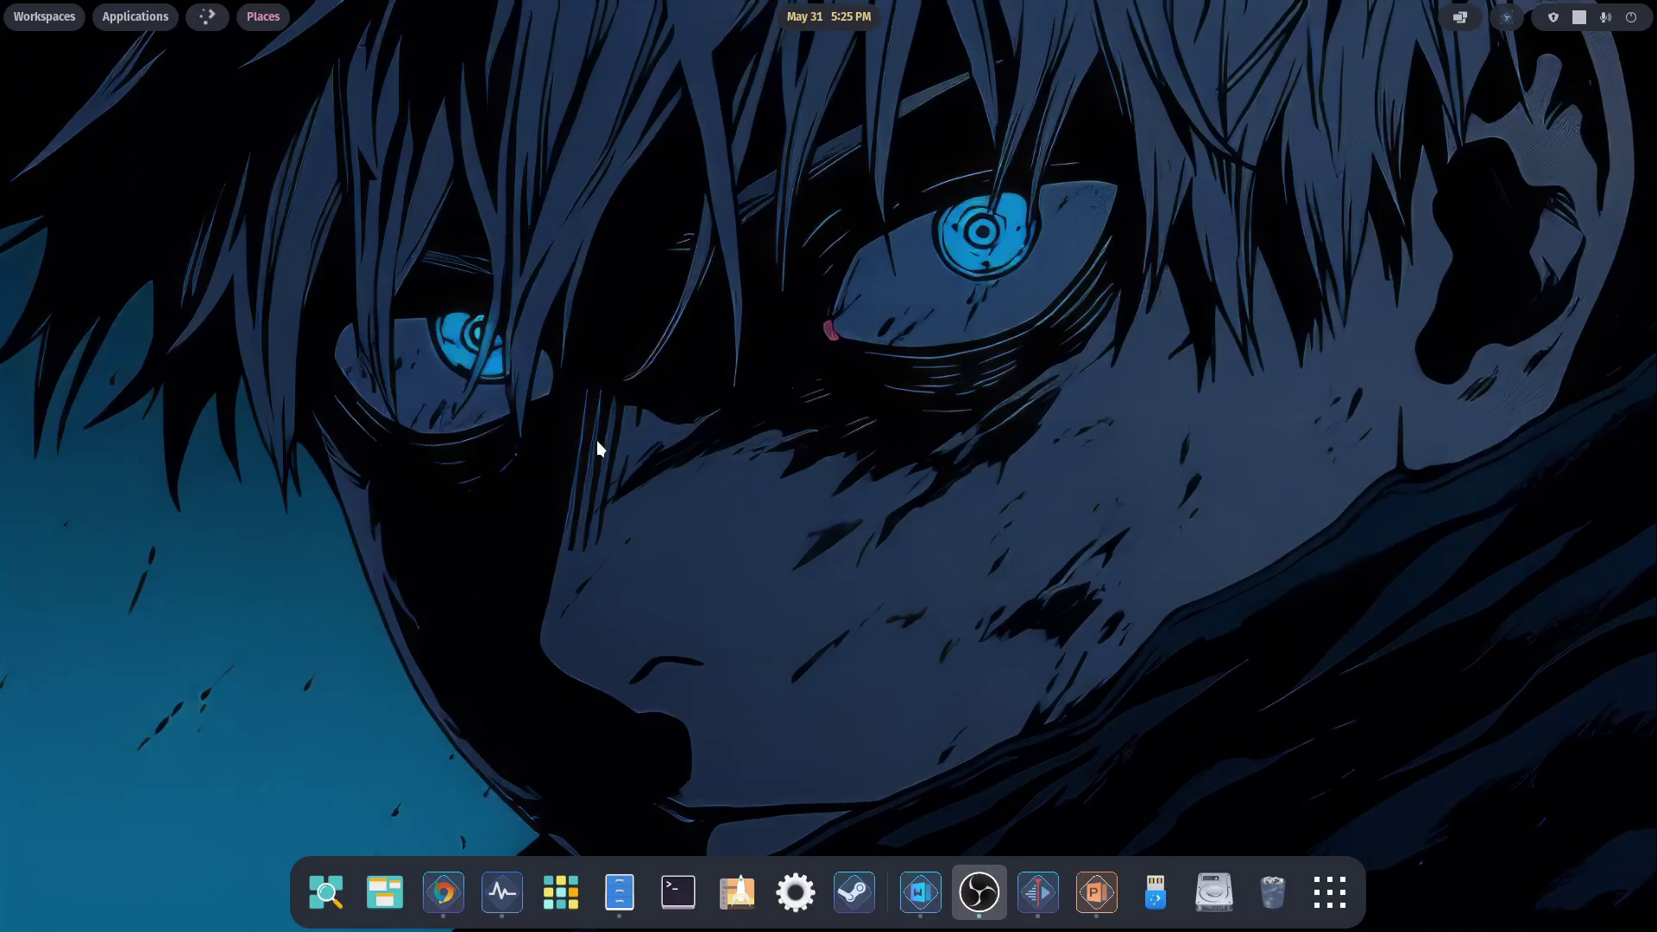
pyautogui.click(443, 892)
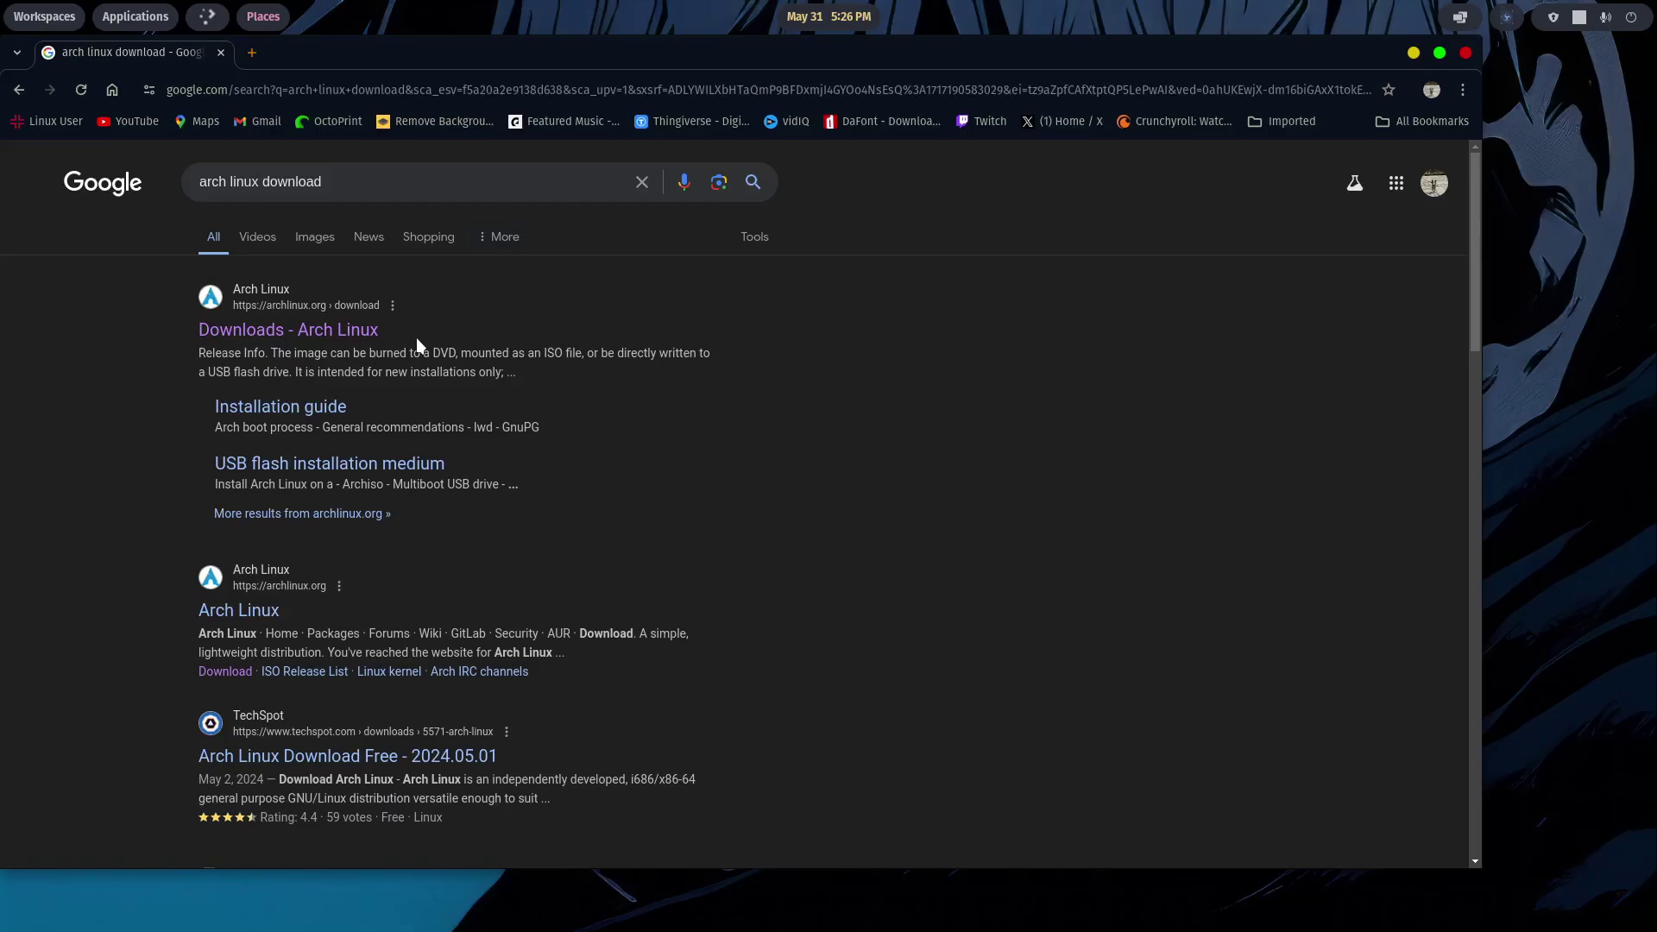
# - From the Arch Linux Downloads page, open the arizona.edu US mirror's 2024.05.01 ISO index
pyautogui.click(306, 342)
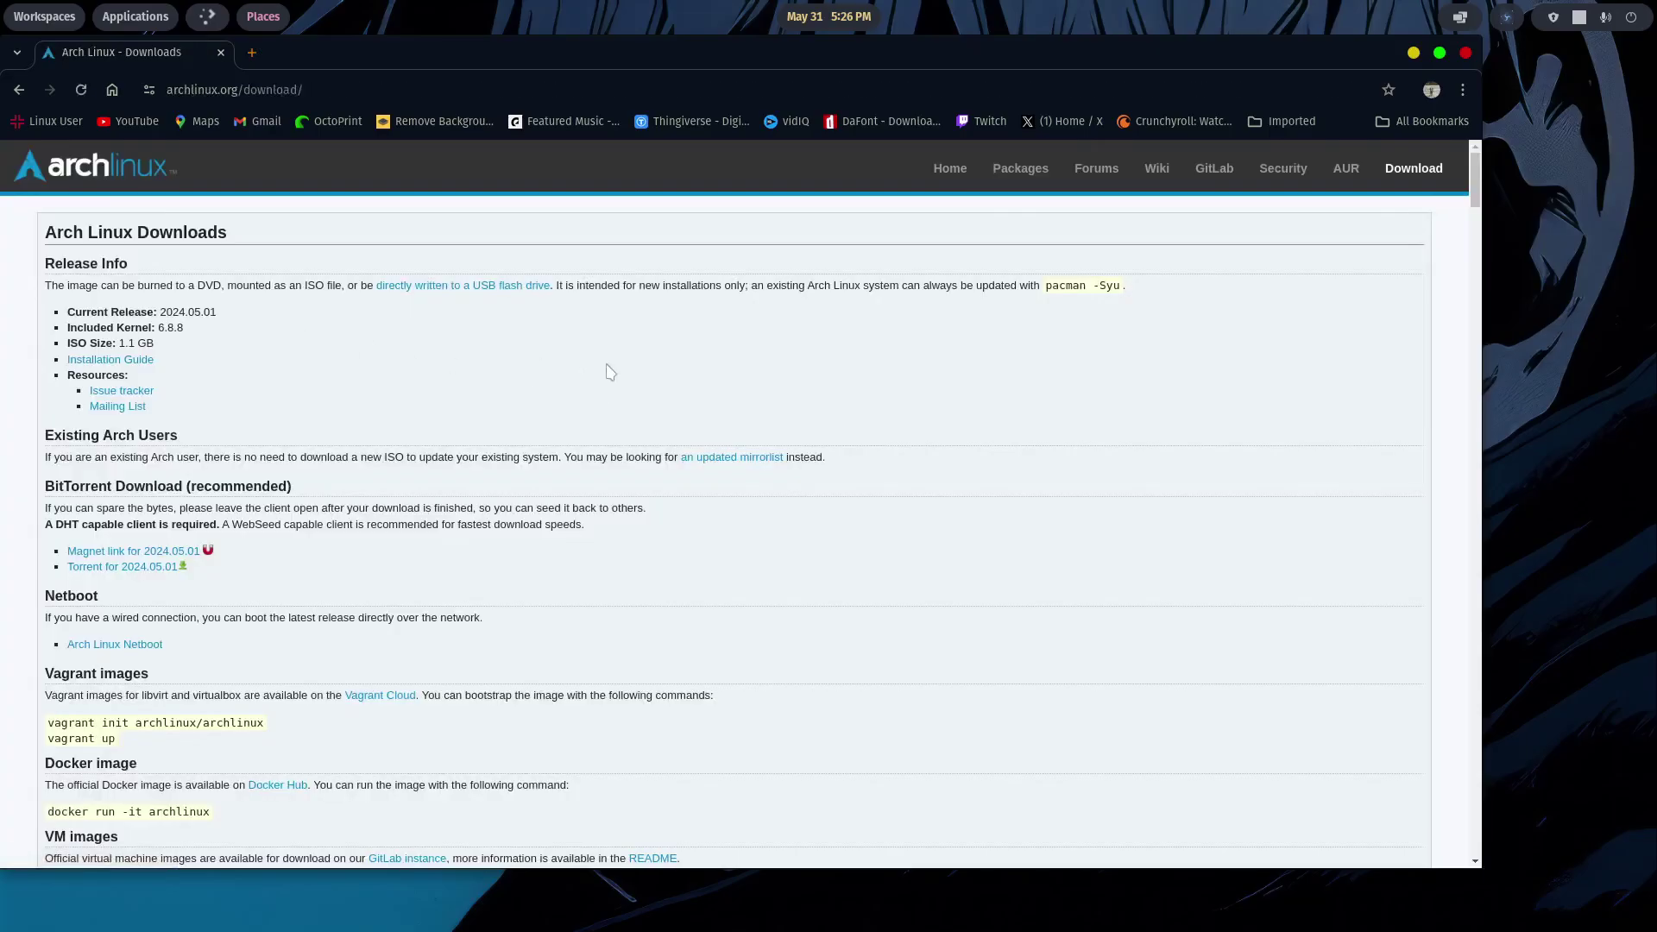
pyautogui.scroll(-12, 610, 372)
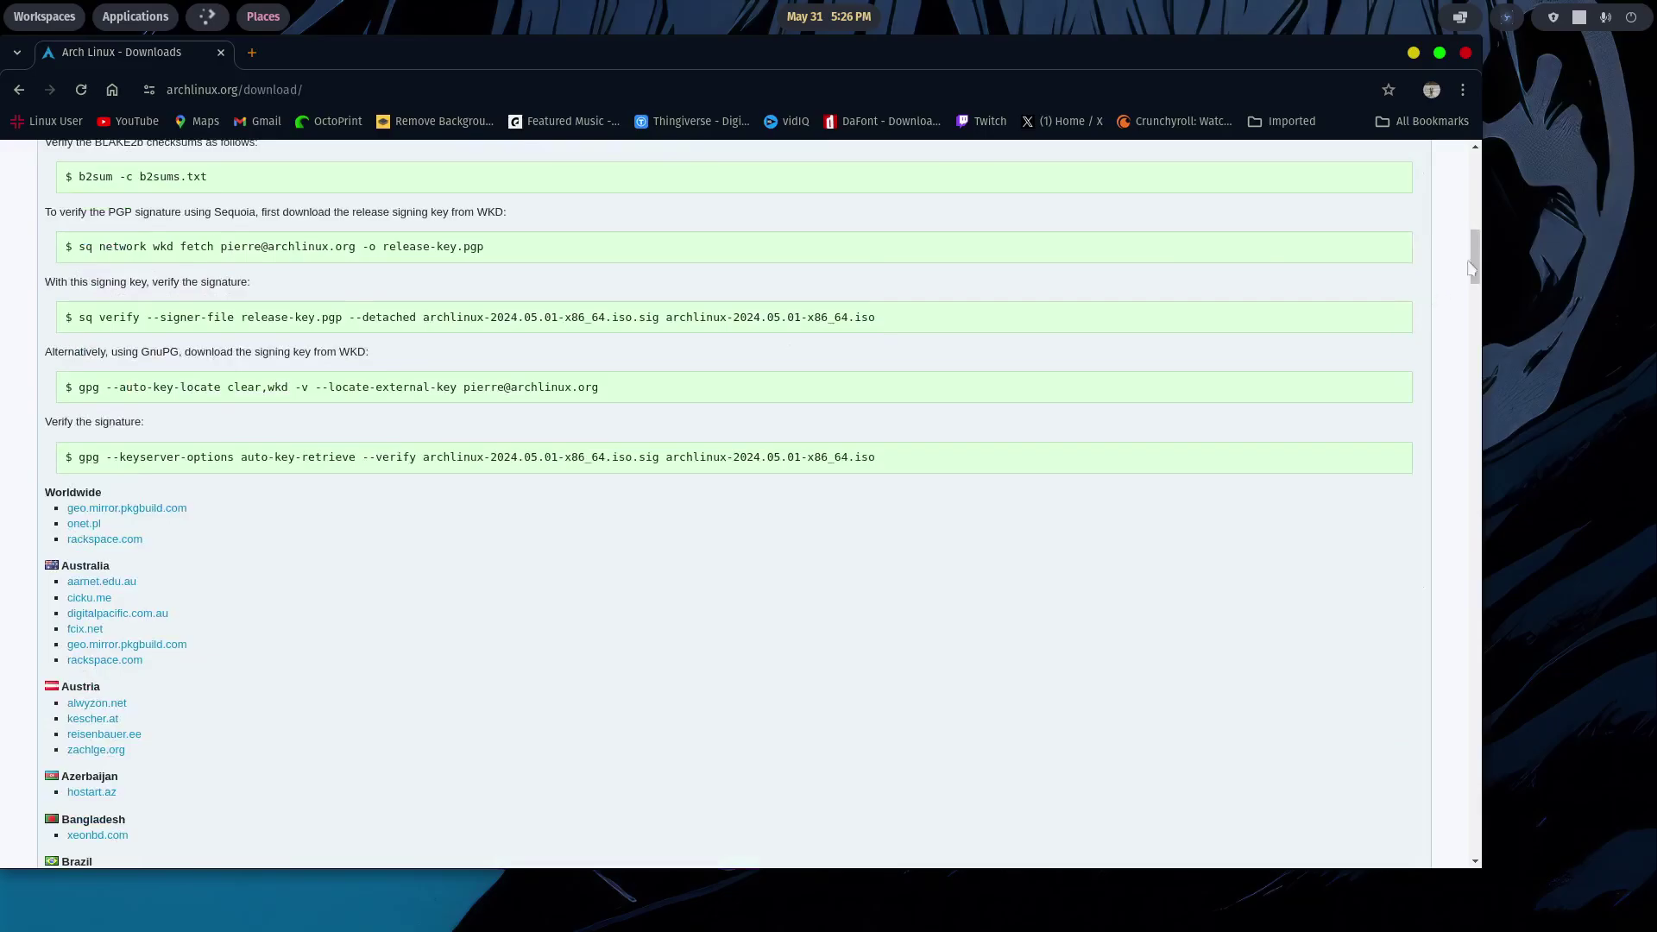
pyautogui.moveTo(1472, 269); pyautogui.dragTo(1457, 766)
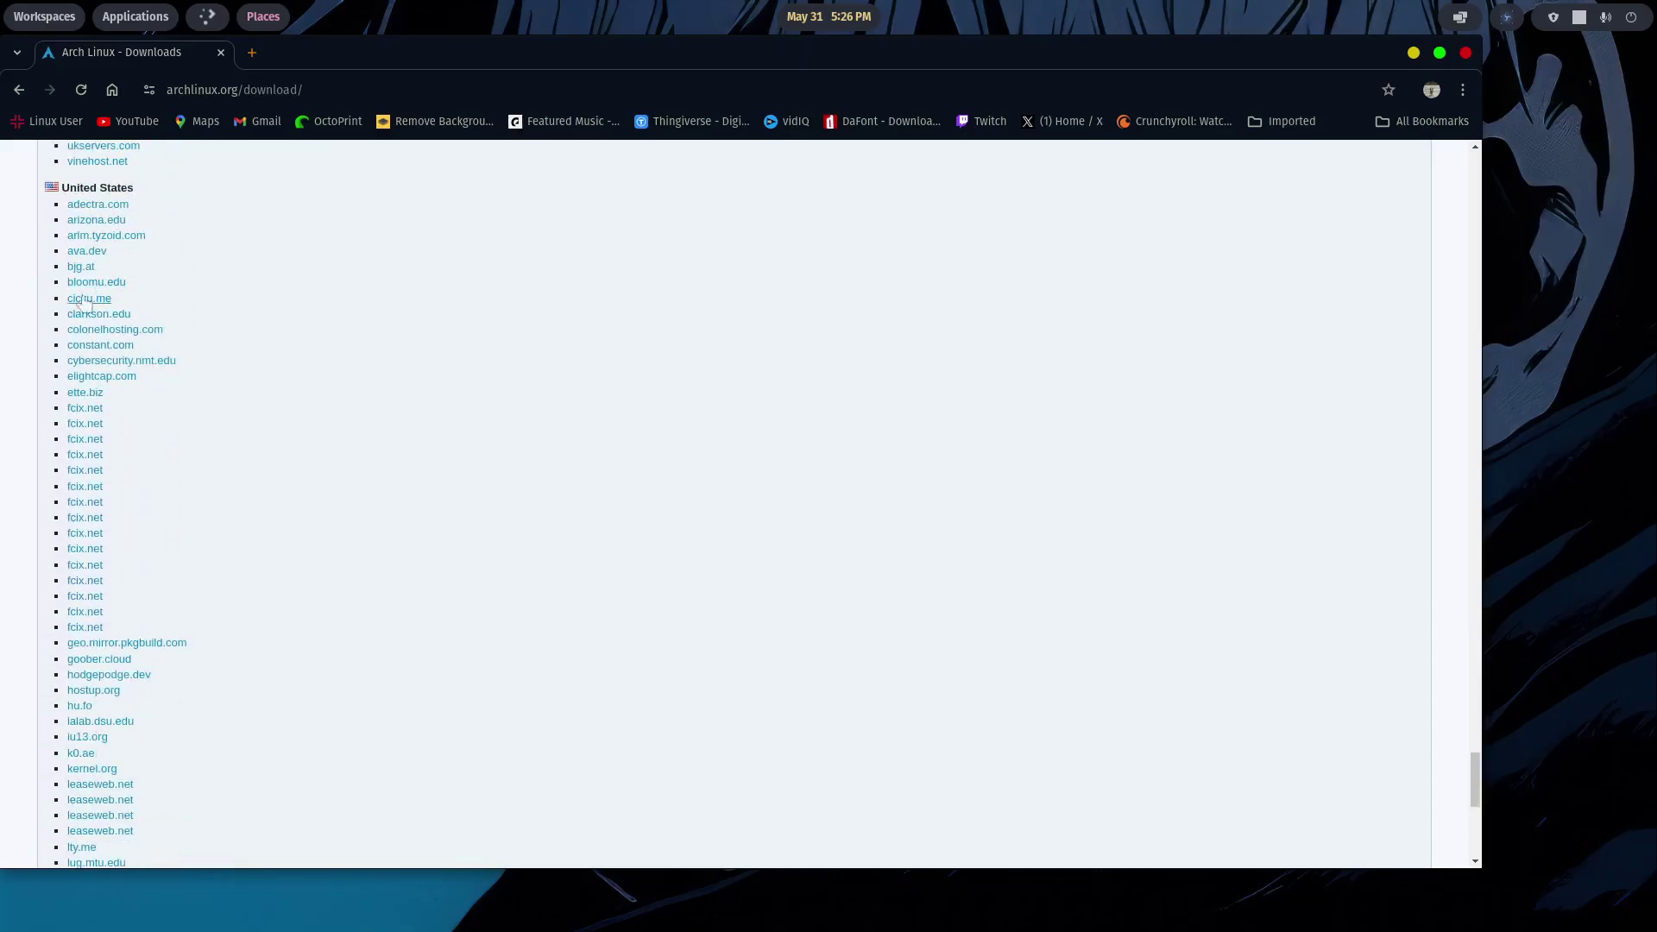
pyautogui.click(101, 222)
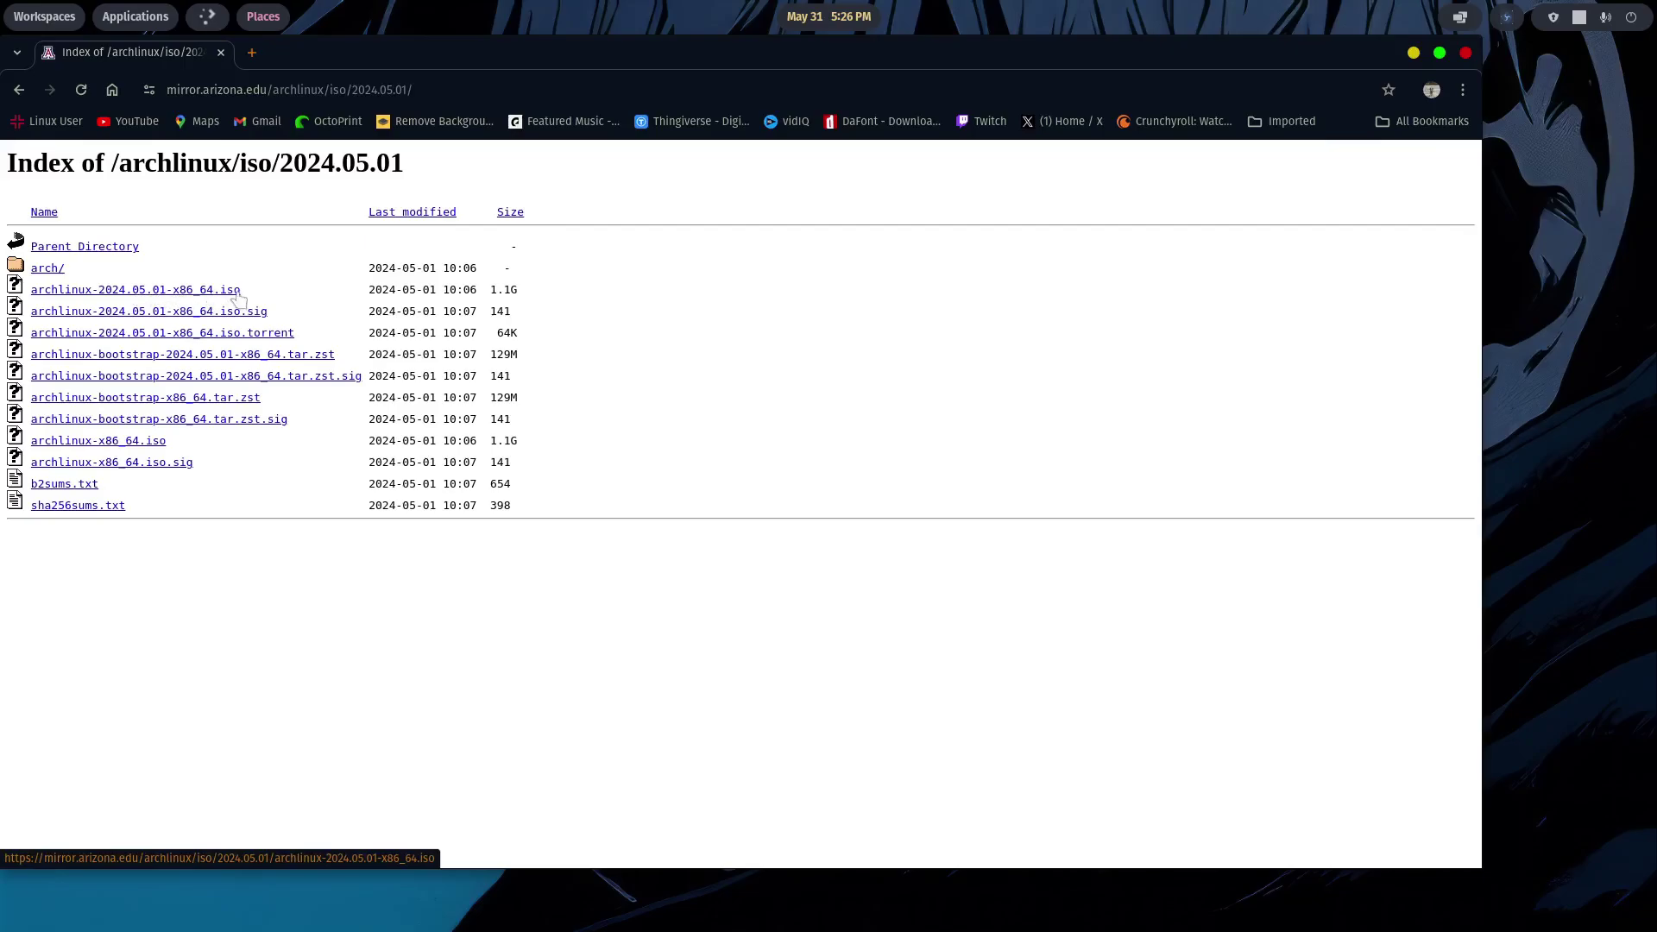
# - Start downloading archlinux-2024.05.01-x86_64.iso, check its progress, then quit Chrome
pyautogui.click(199, 292)
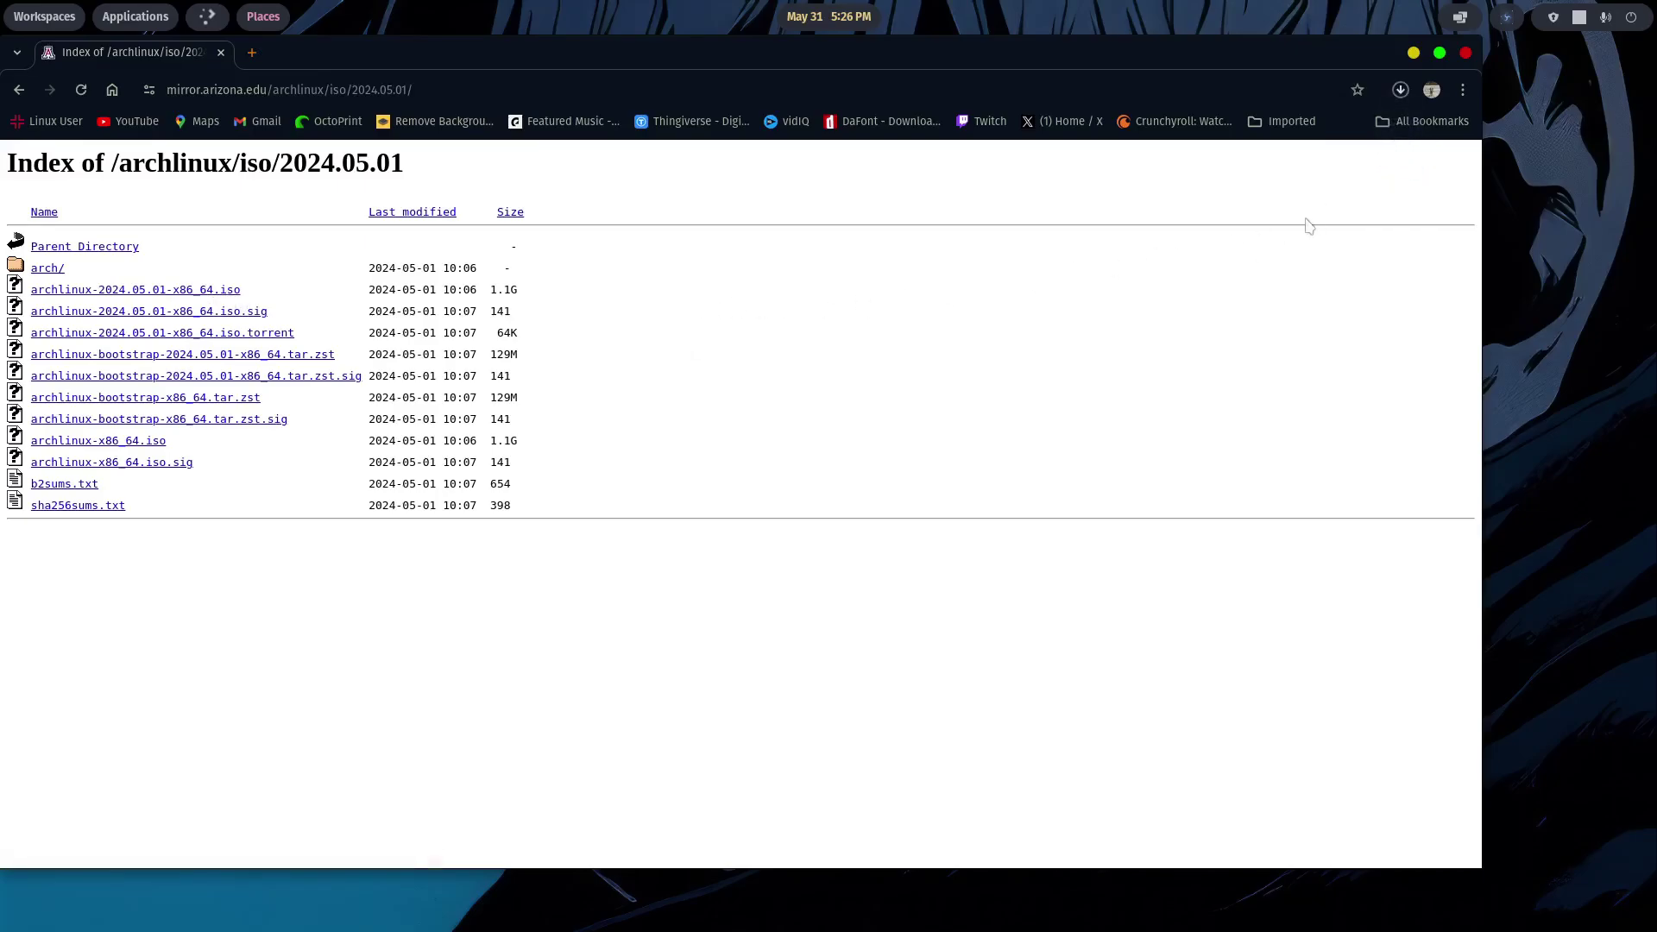
pyautogui.click(1402, 92)
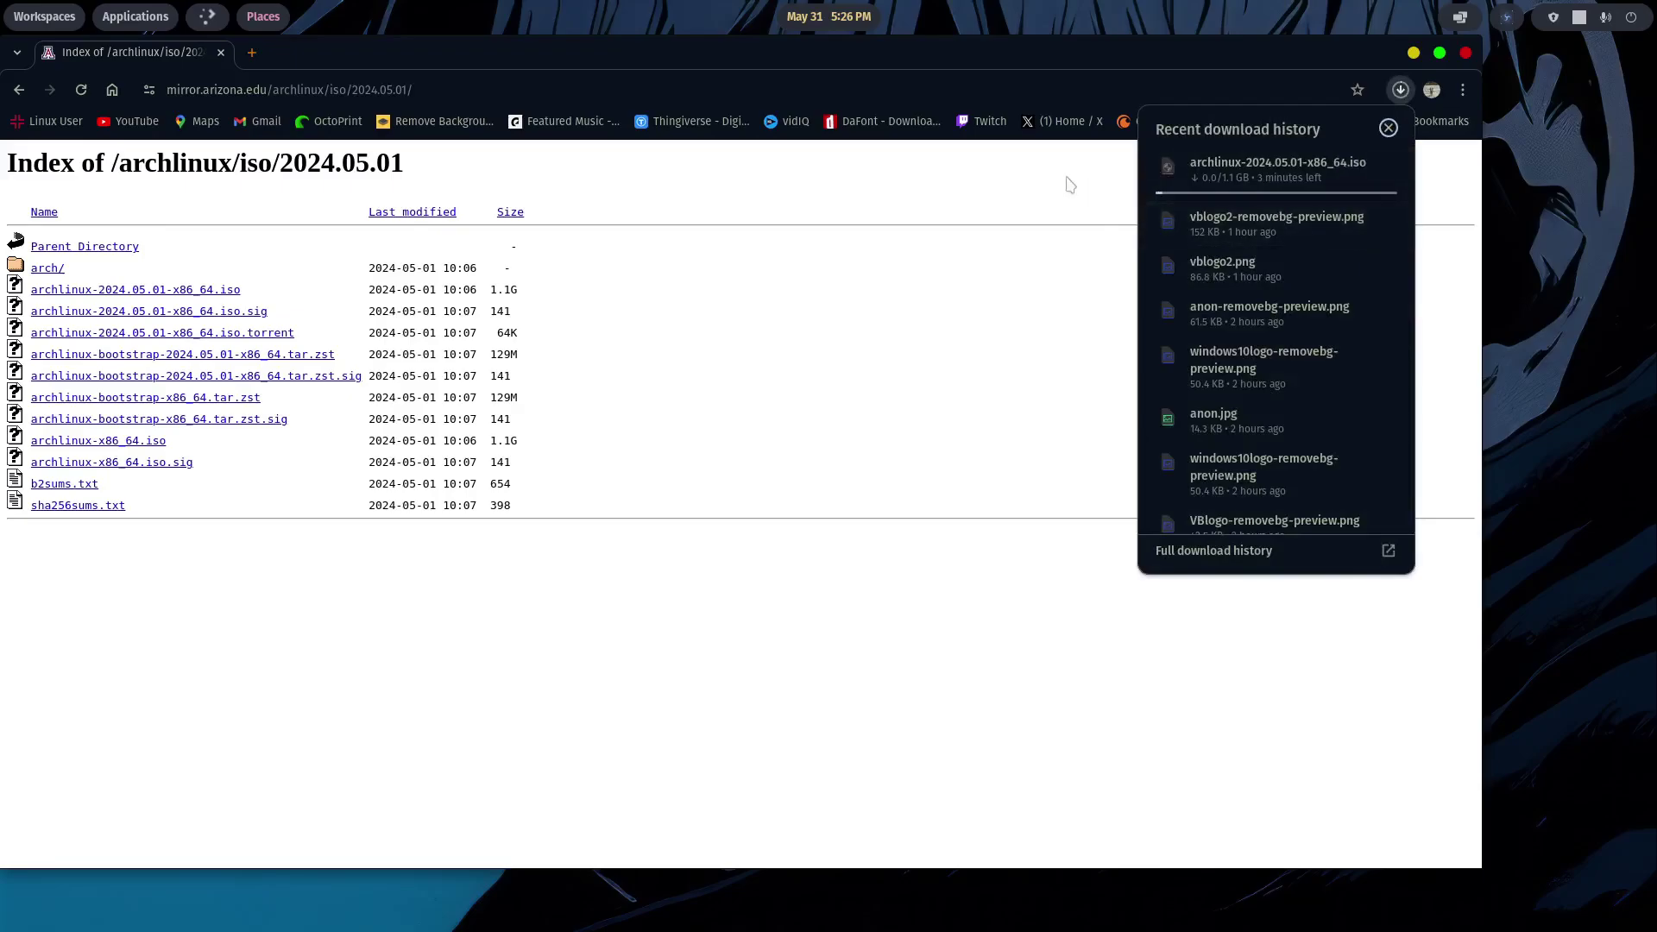
pyautogui.click(1388, 128)
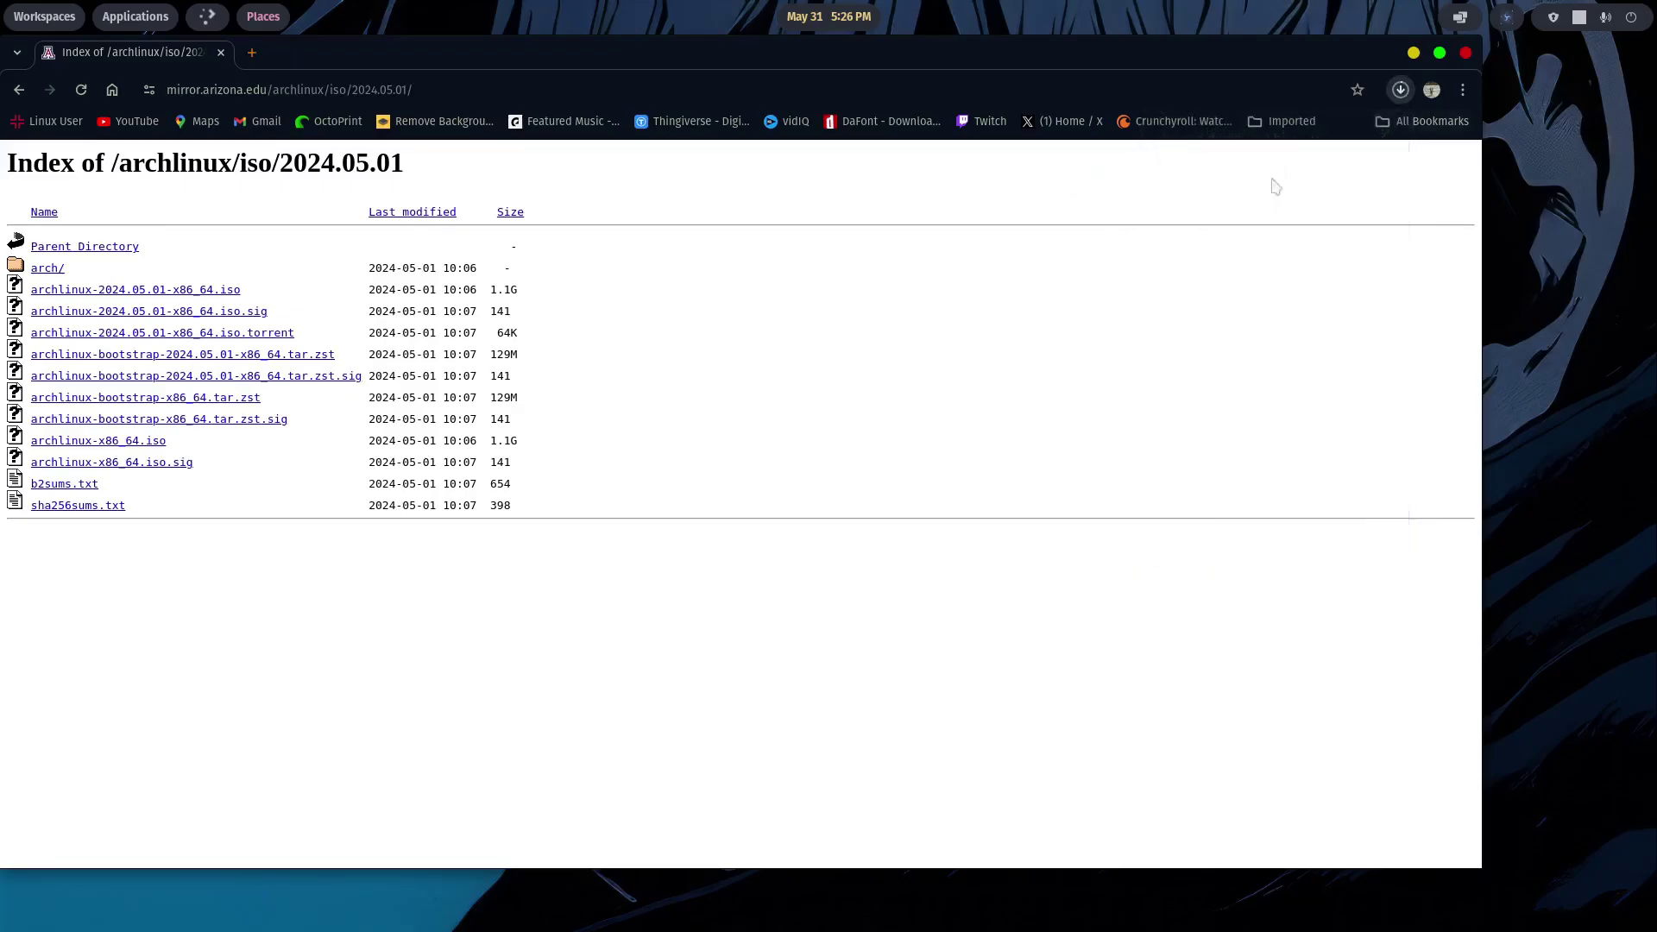
pyautogui.click(1464, 55)
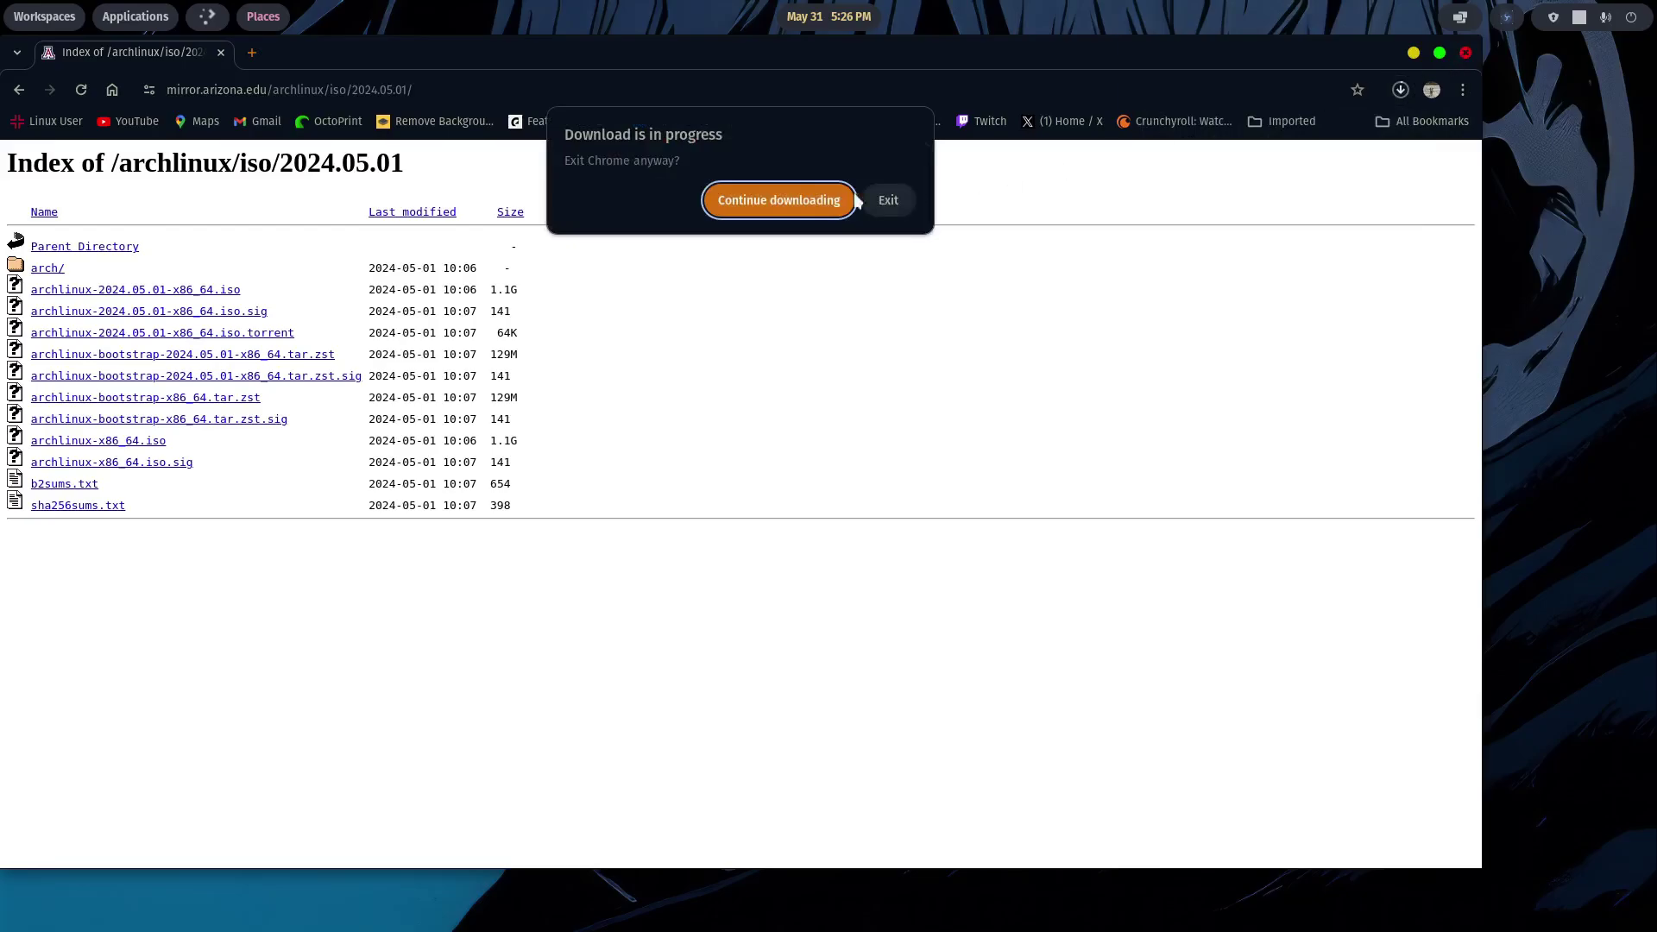
pyautogui.click(884, 201)
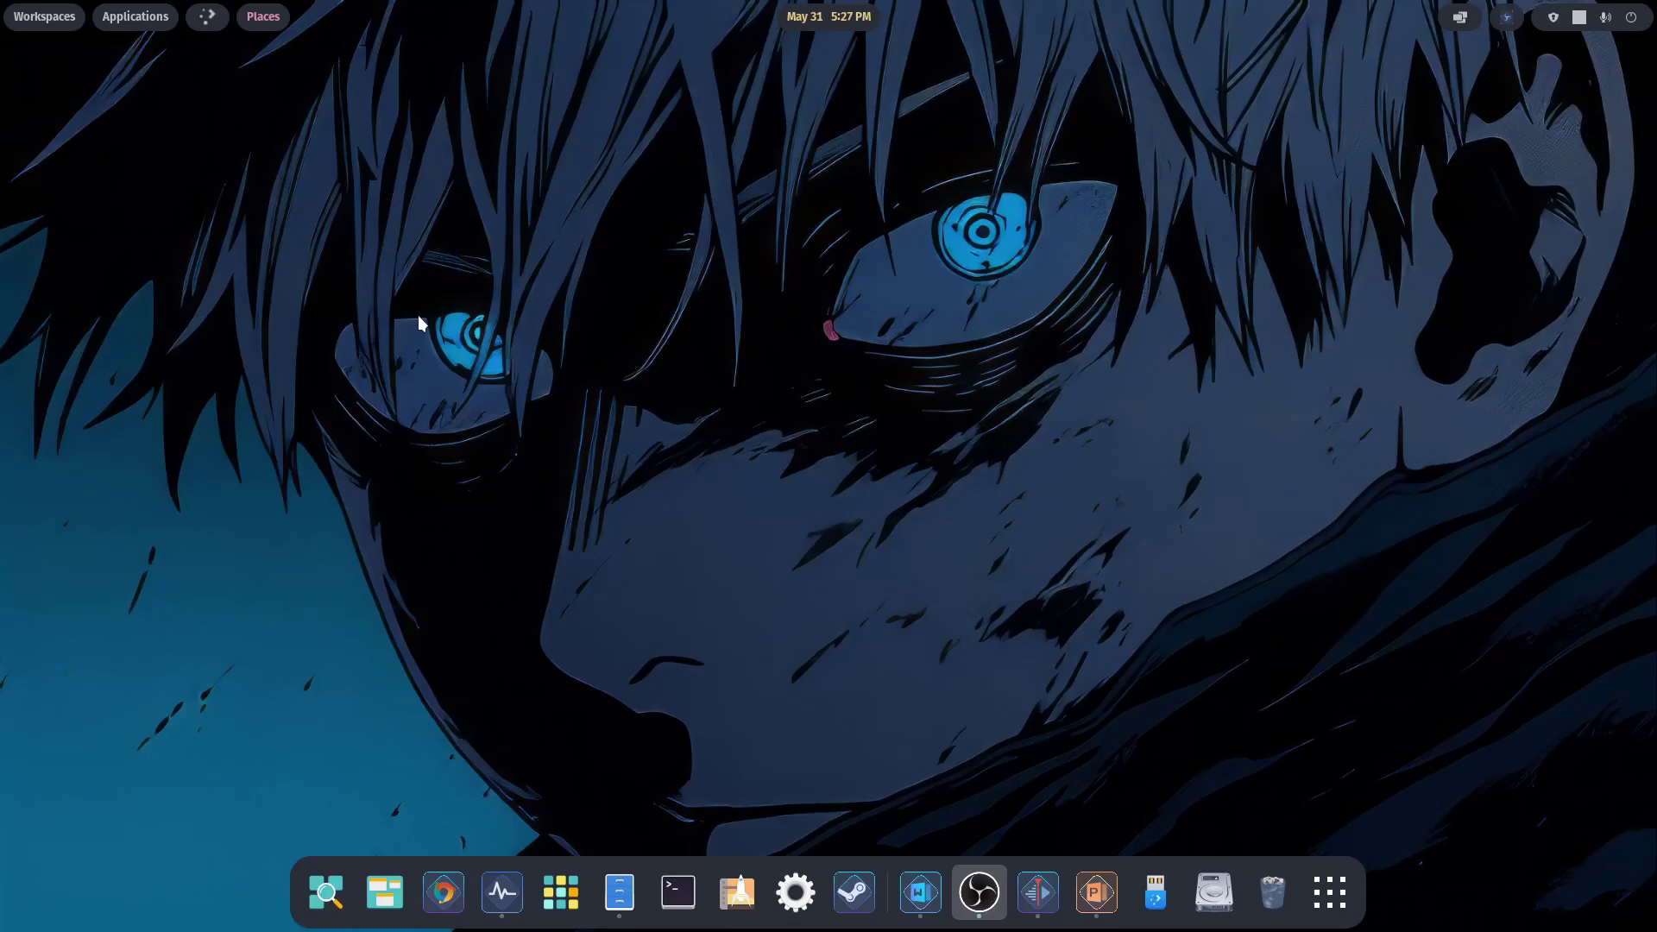
# - Open VirtualBox Manager on the host and start the Create Virtual Machine wizard
pyautogui.click(502, 892)
pyautogui.moveTo(950, 120); pyautogui.dragTo(972, 81)
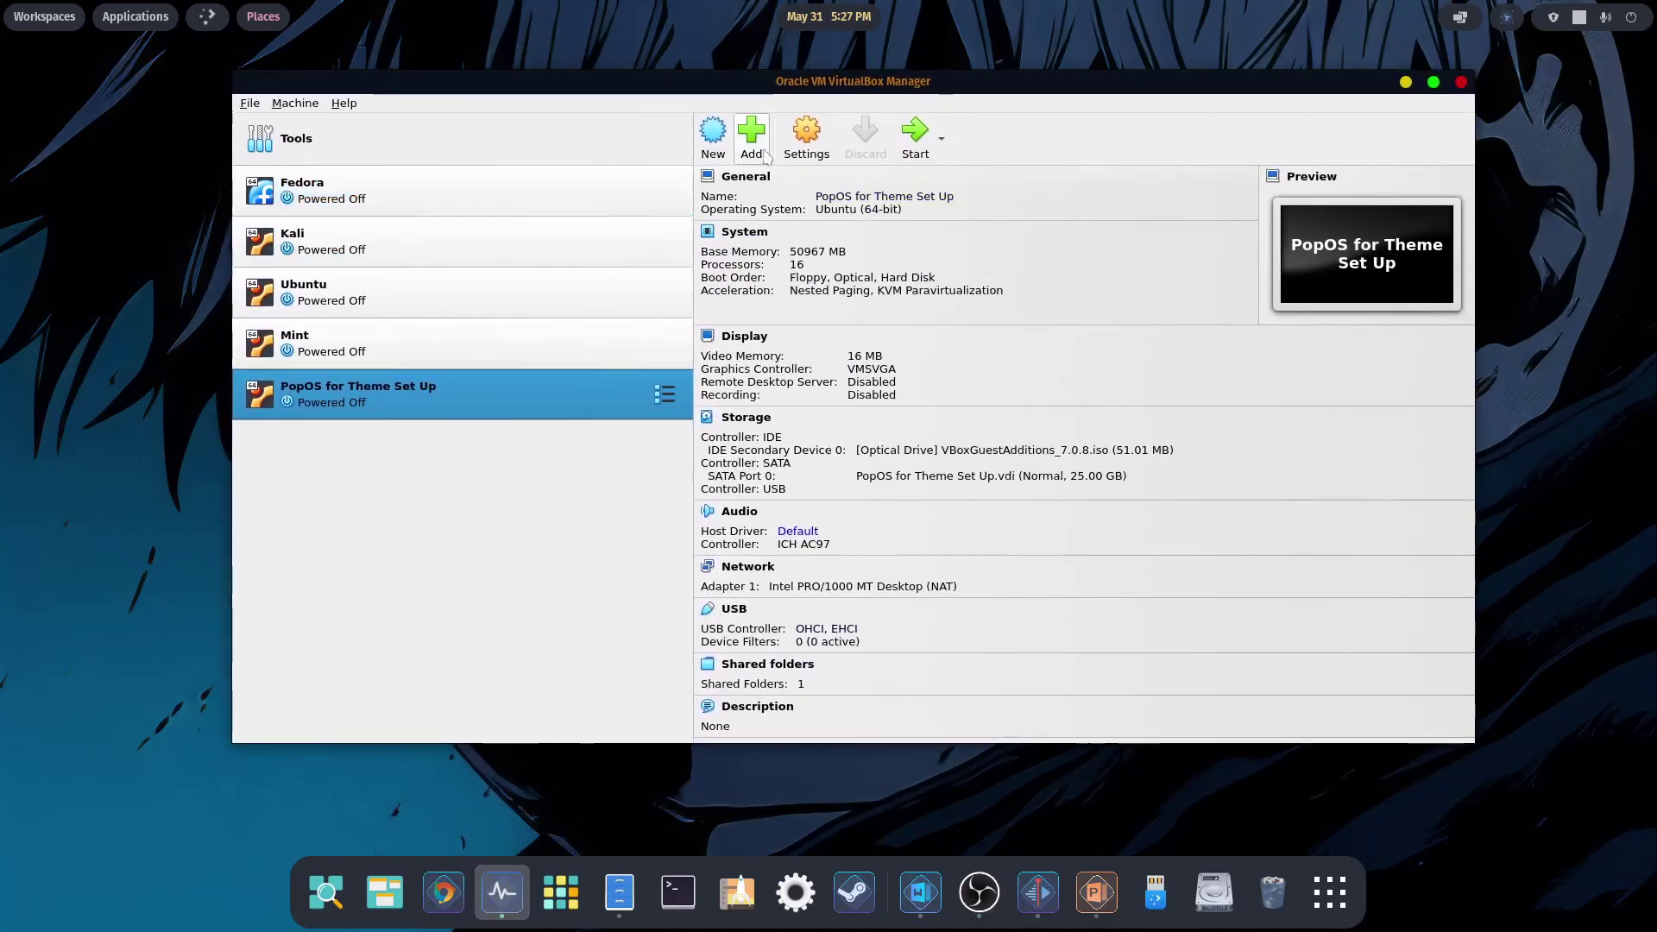
pyautogui.click(713, 136)
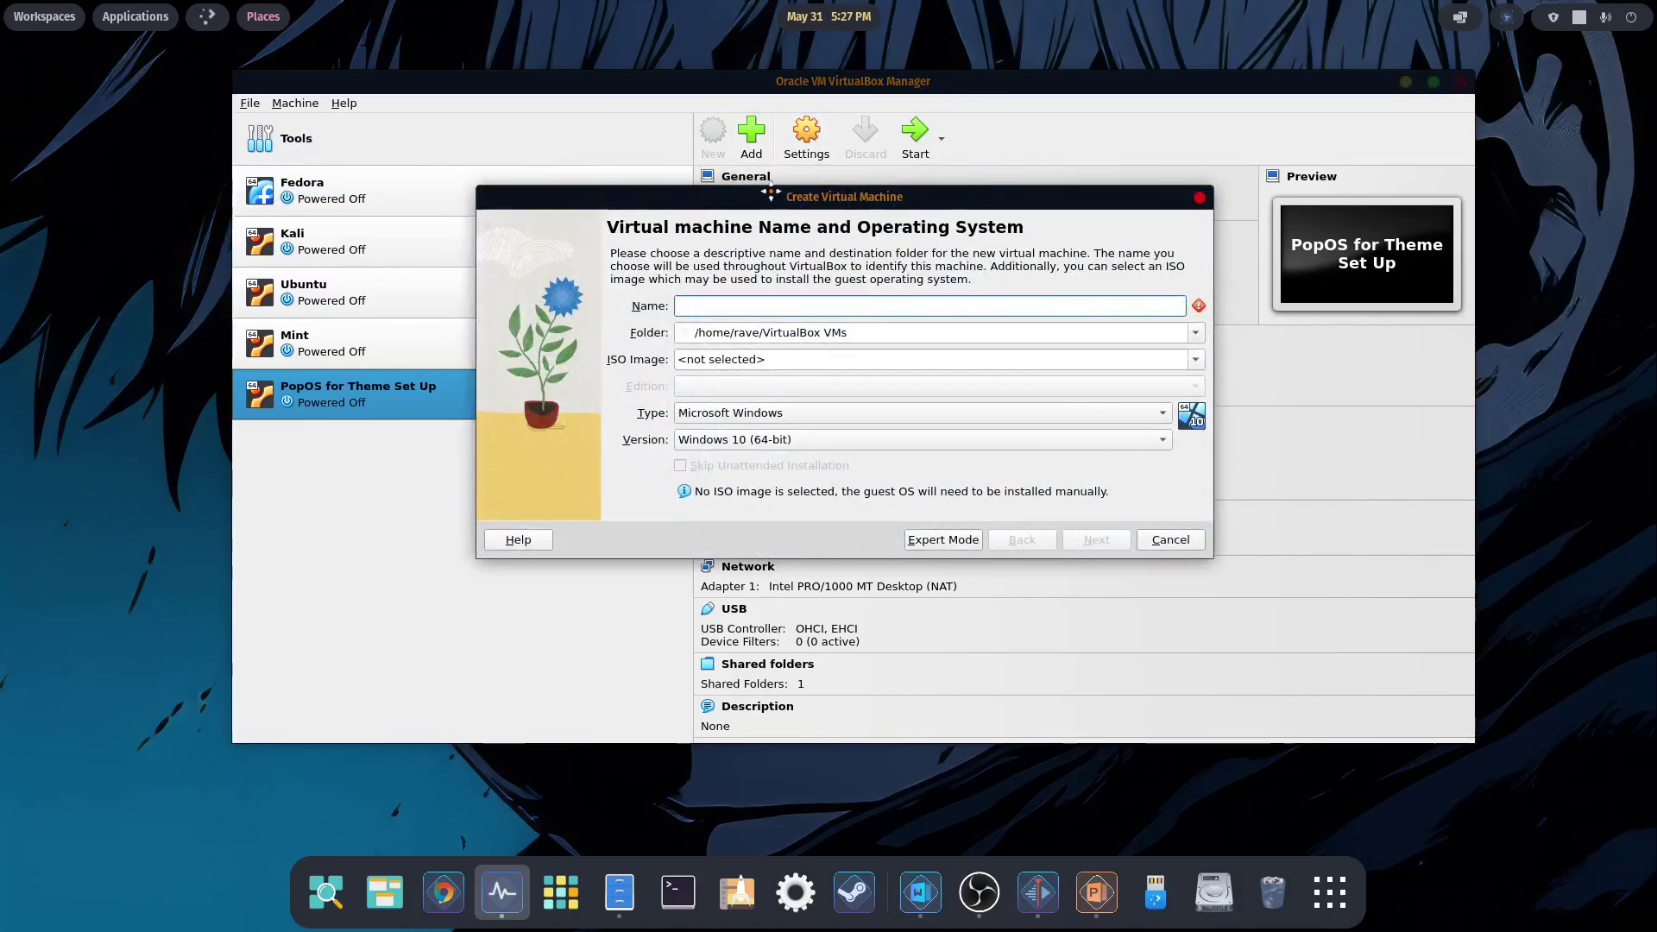
pyautogui.moveTo(774, 197); pyautogui.dragTo(775, 166)
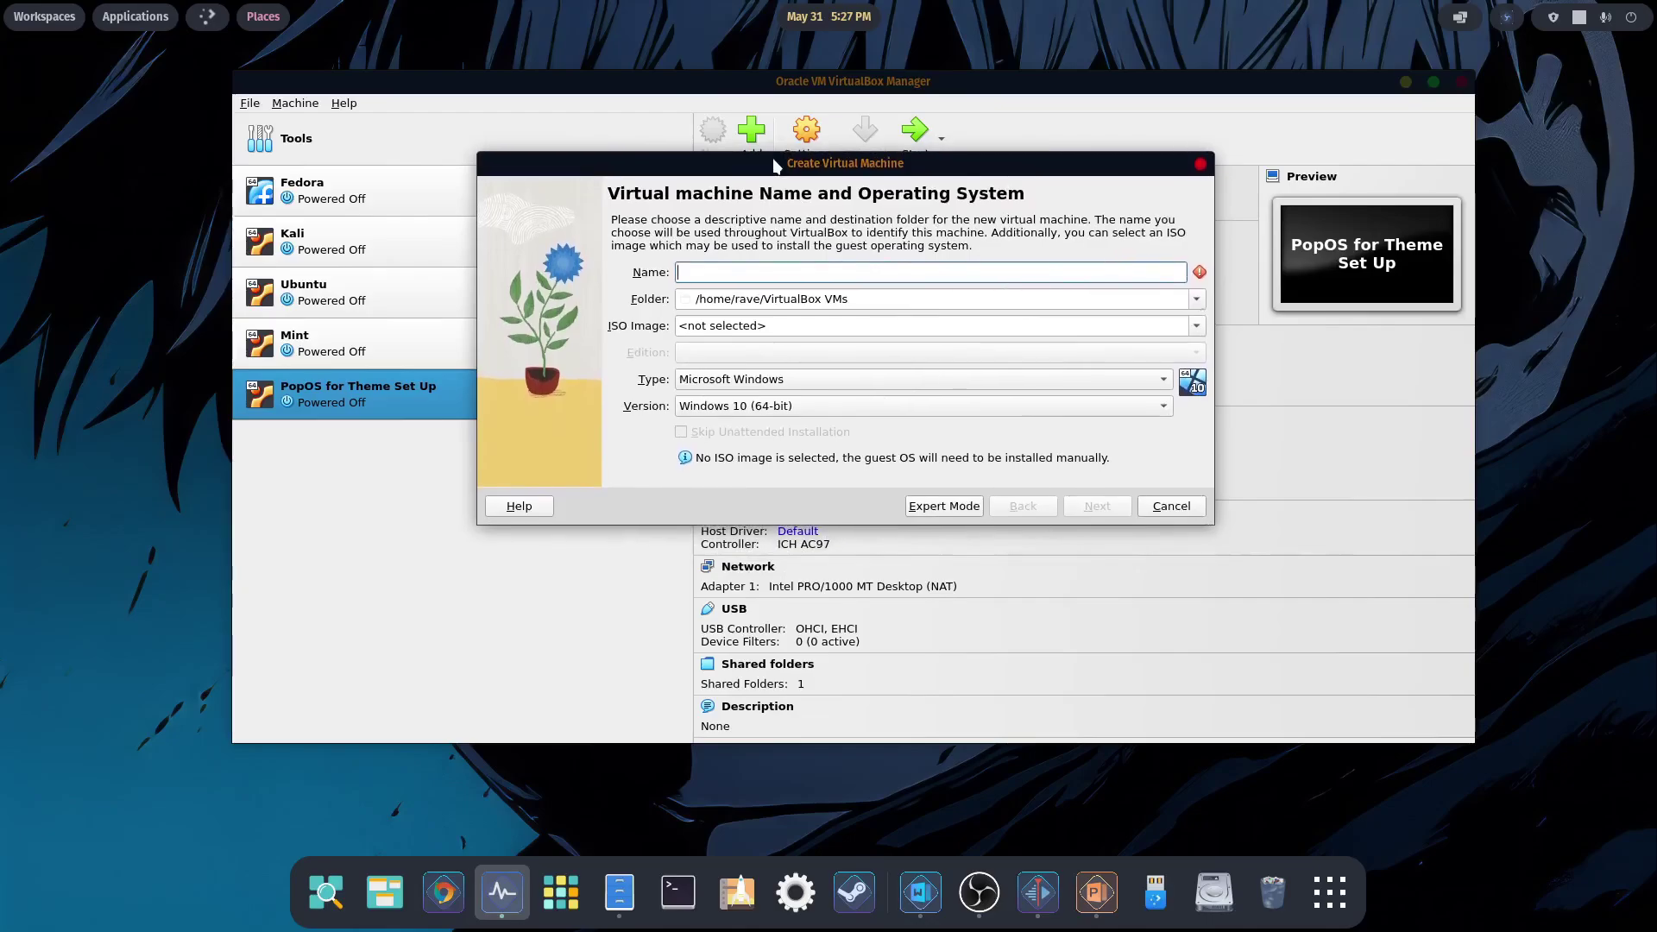
# - Name the new machine 'I Use Arch BTW', giving type Linux, version Arch Linux (64-bit)
pyautogui.write('I am')
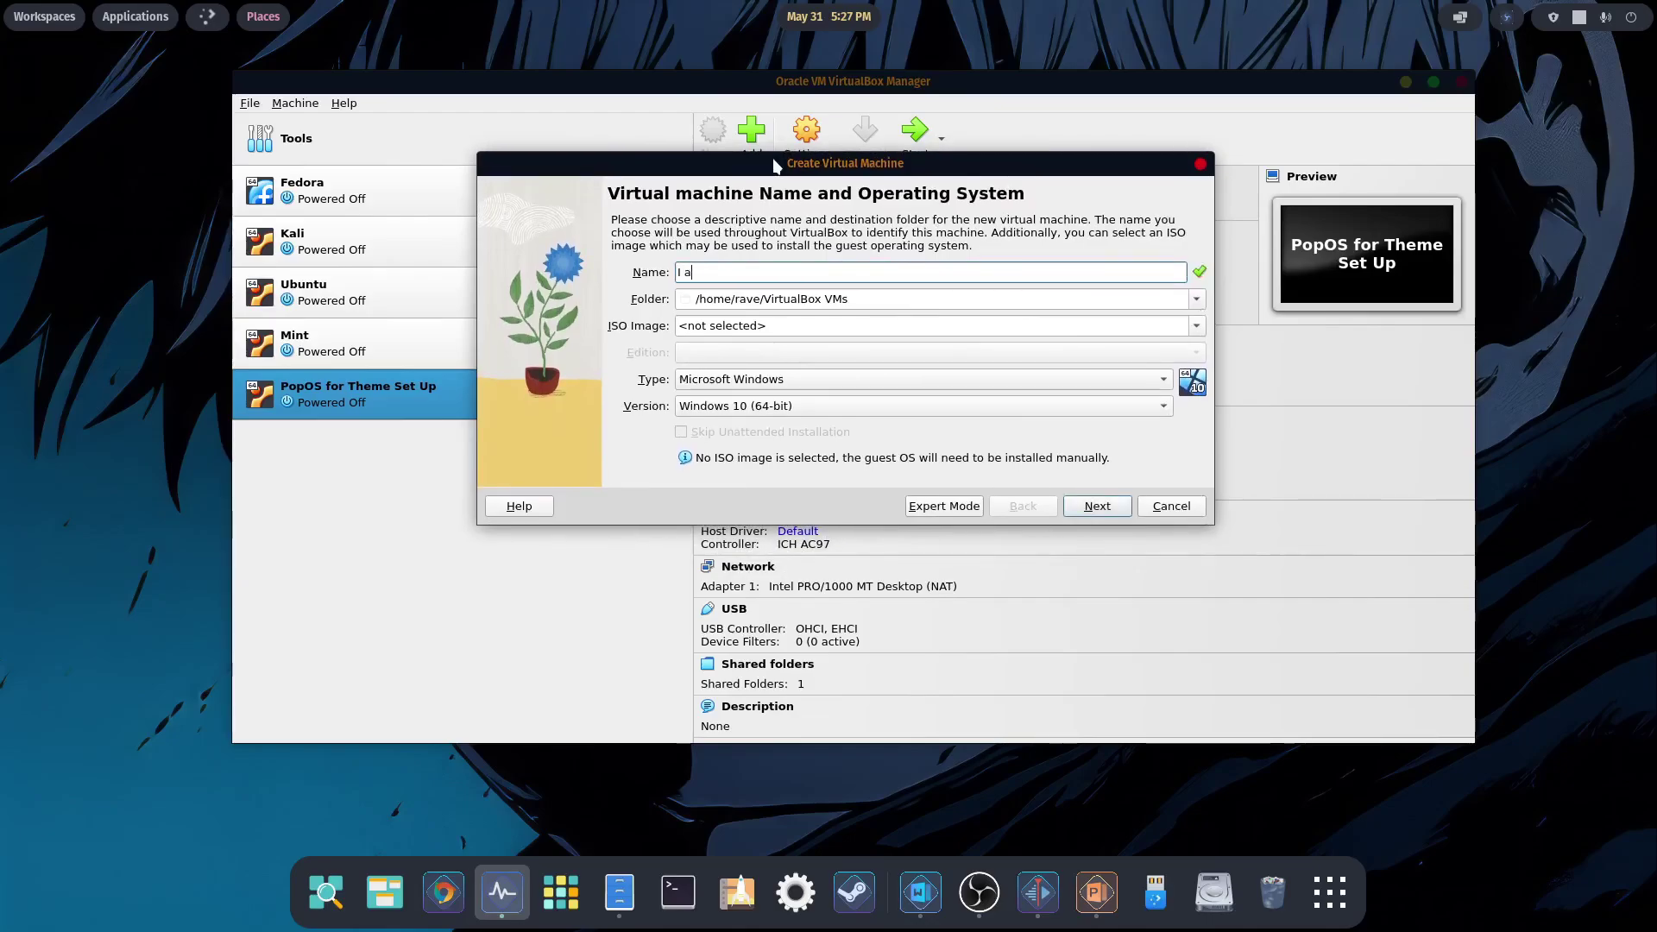
pyautogui.press('BackSpace')
pyautogui.press('BackSpace')
pyautogui.write('Use Arch')
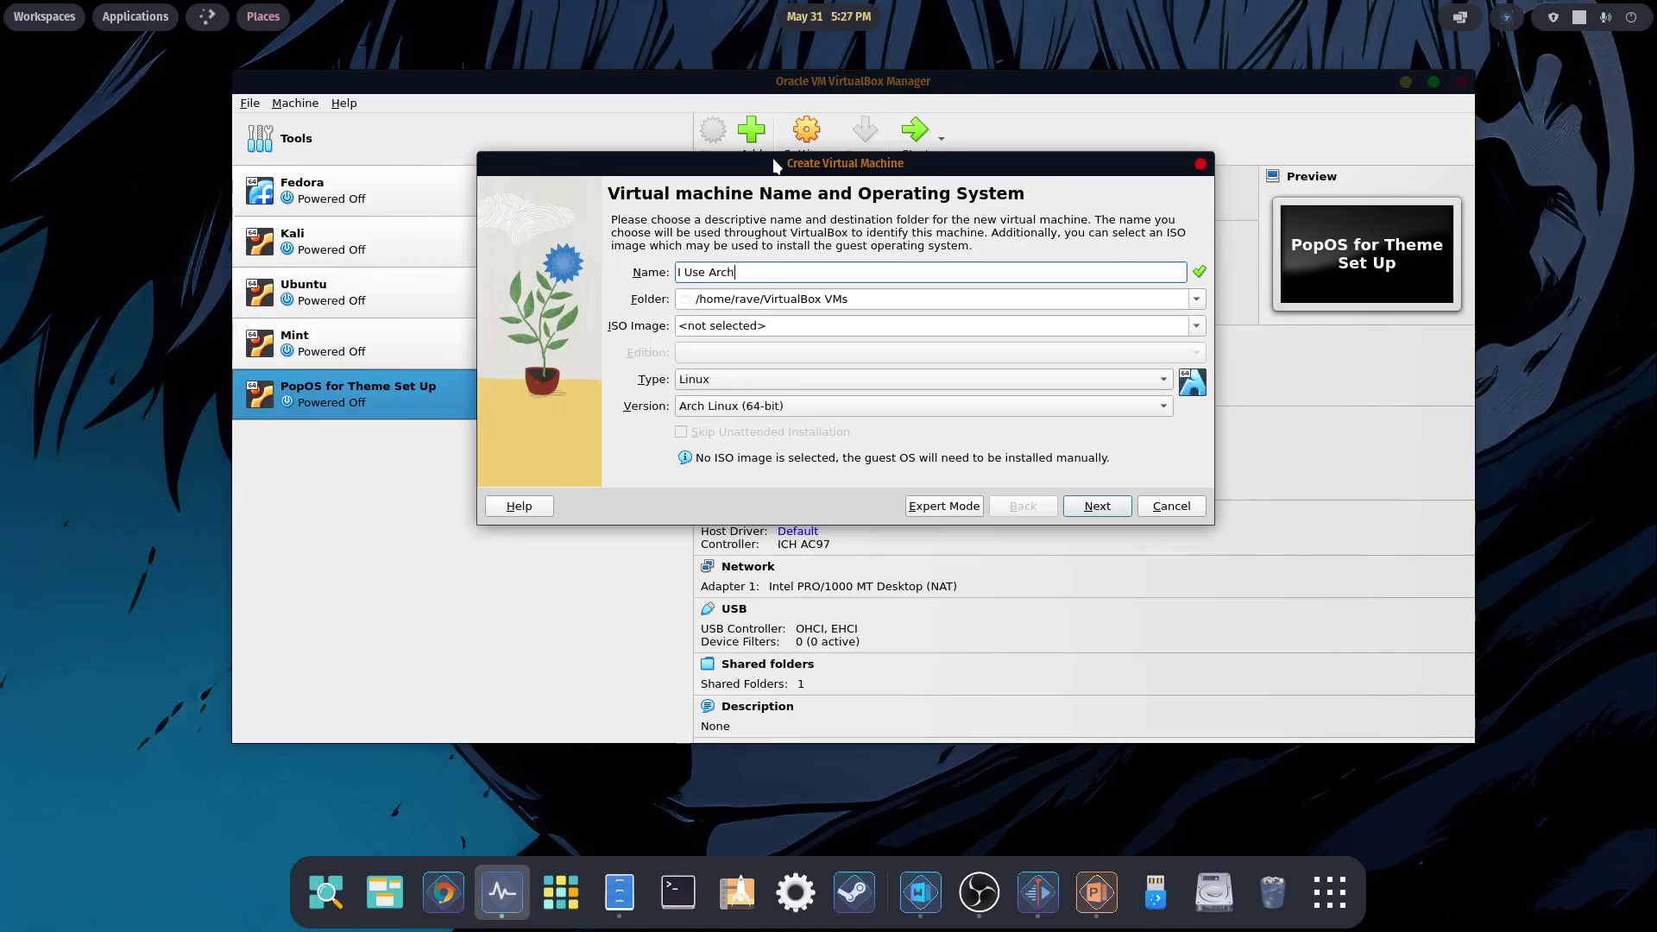
pyautogui.write(' BTW')
pyautogui.hotkey('ctrl', 'a')
pyautogui.press('BackSpace')
pyautogui.write('unb')
pyautogui.press('BackSpace')
pyautogui.press('BackSpace')
pyautogui.write('bu')
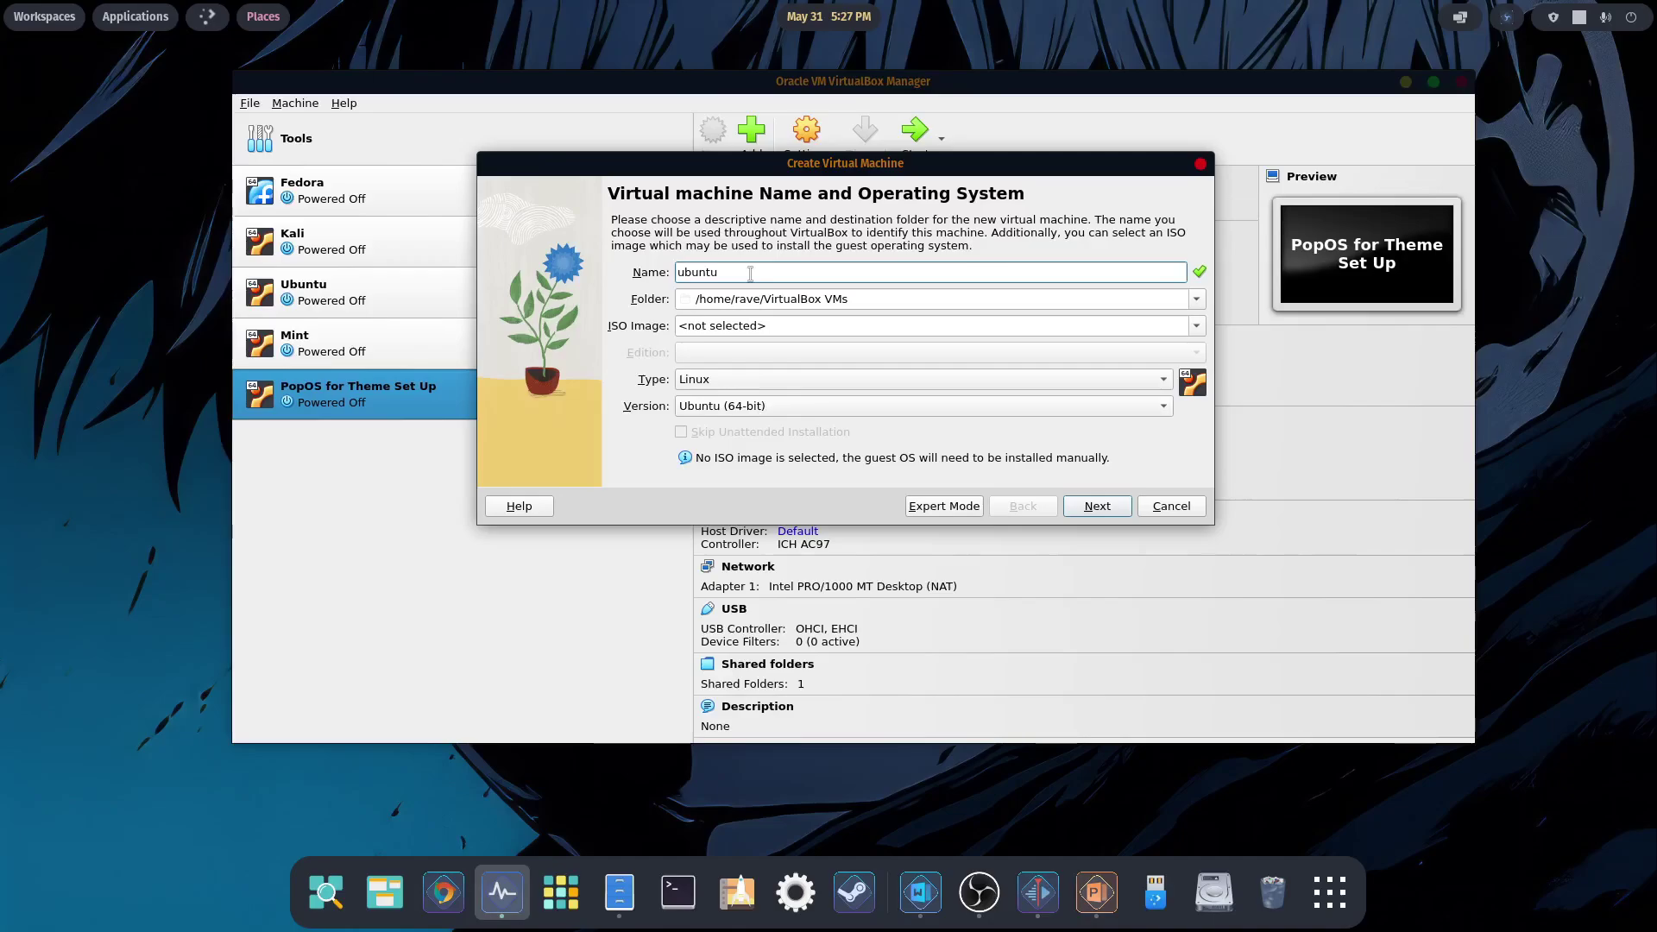
pyautogui.press('BackSpace')
pyautogui.press('BackSpace')
pyautogui.press('BackSpace')
pyautogui.press('BackSpace')
pyautogui.press('BackSpace')
pyautogui.press('BackSpace')
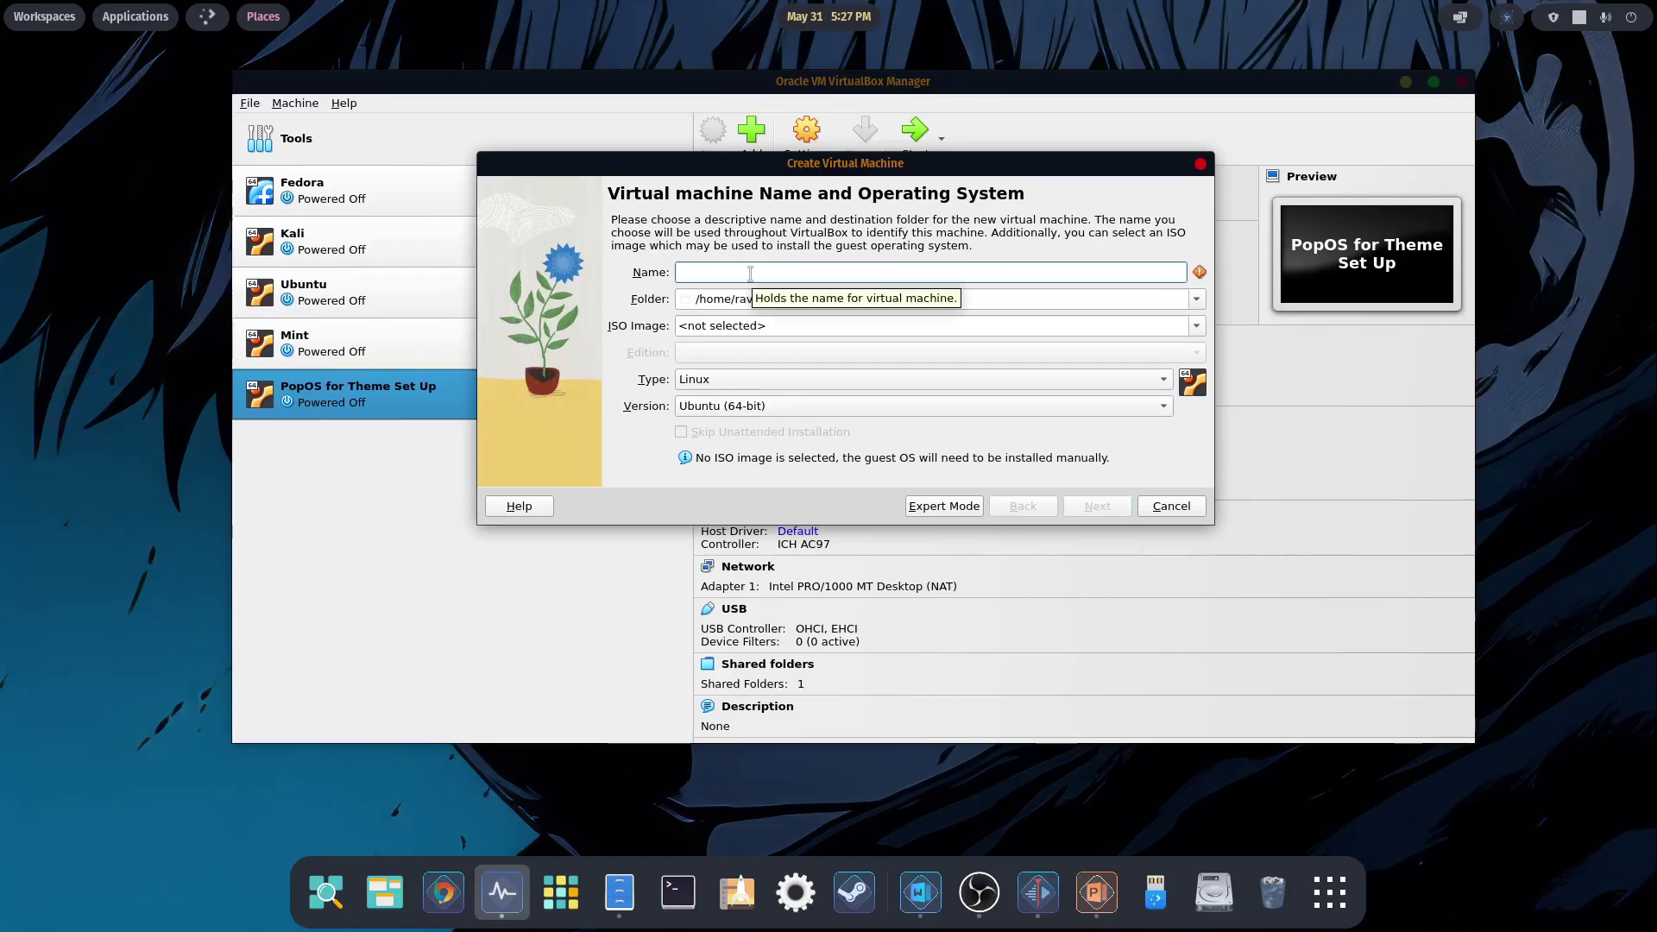
pyautogui.write('l')
pyautogui.write(' Use Arch BTW')
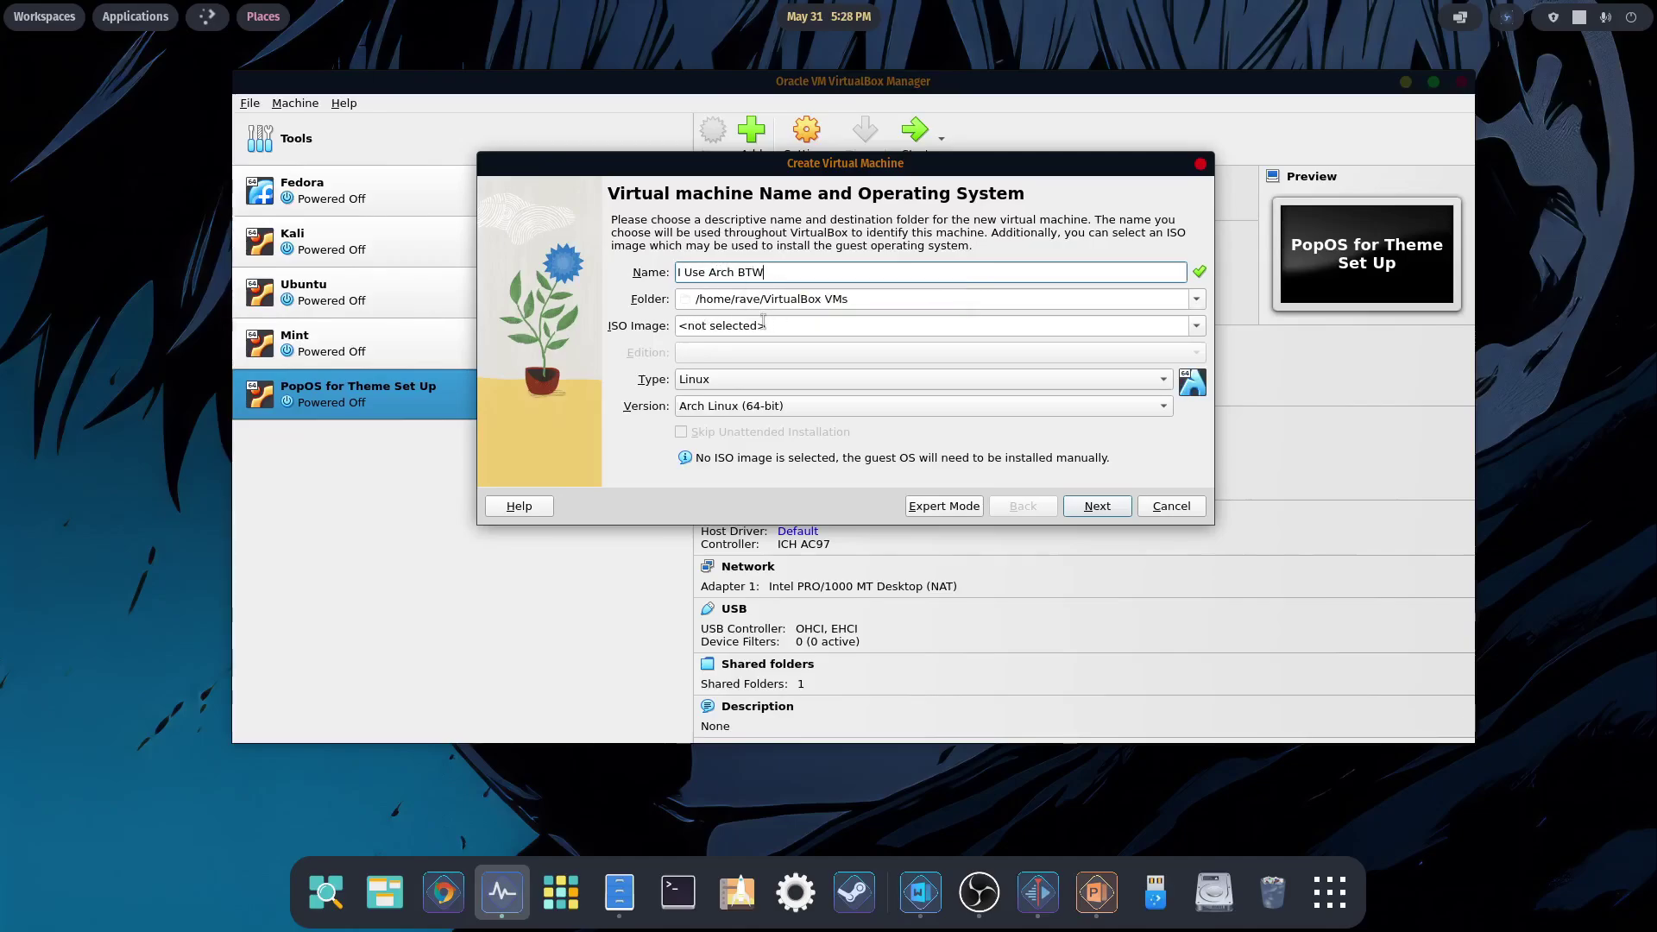
# - Select archlinux-2024.05.01-x86_64.iso from Storage > Virtual Machine ISOs > Virtual Machines > Arch, then continue
pyautogui.click(1196, 327)
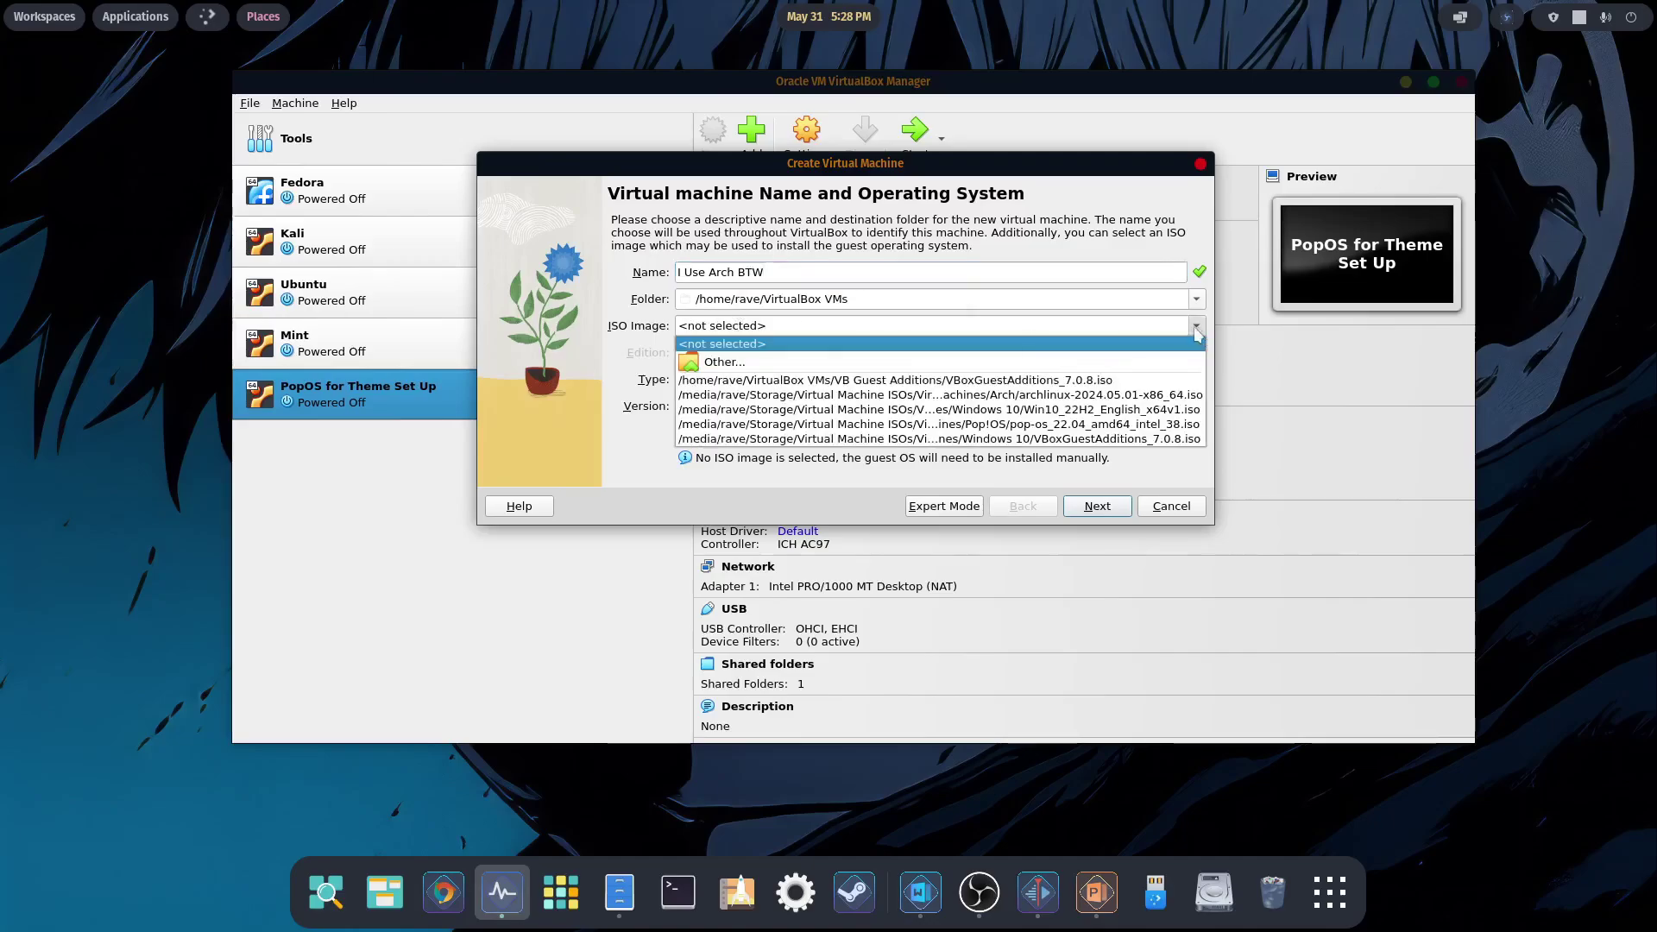
pyautogui.click(734, 363)
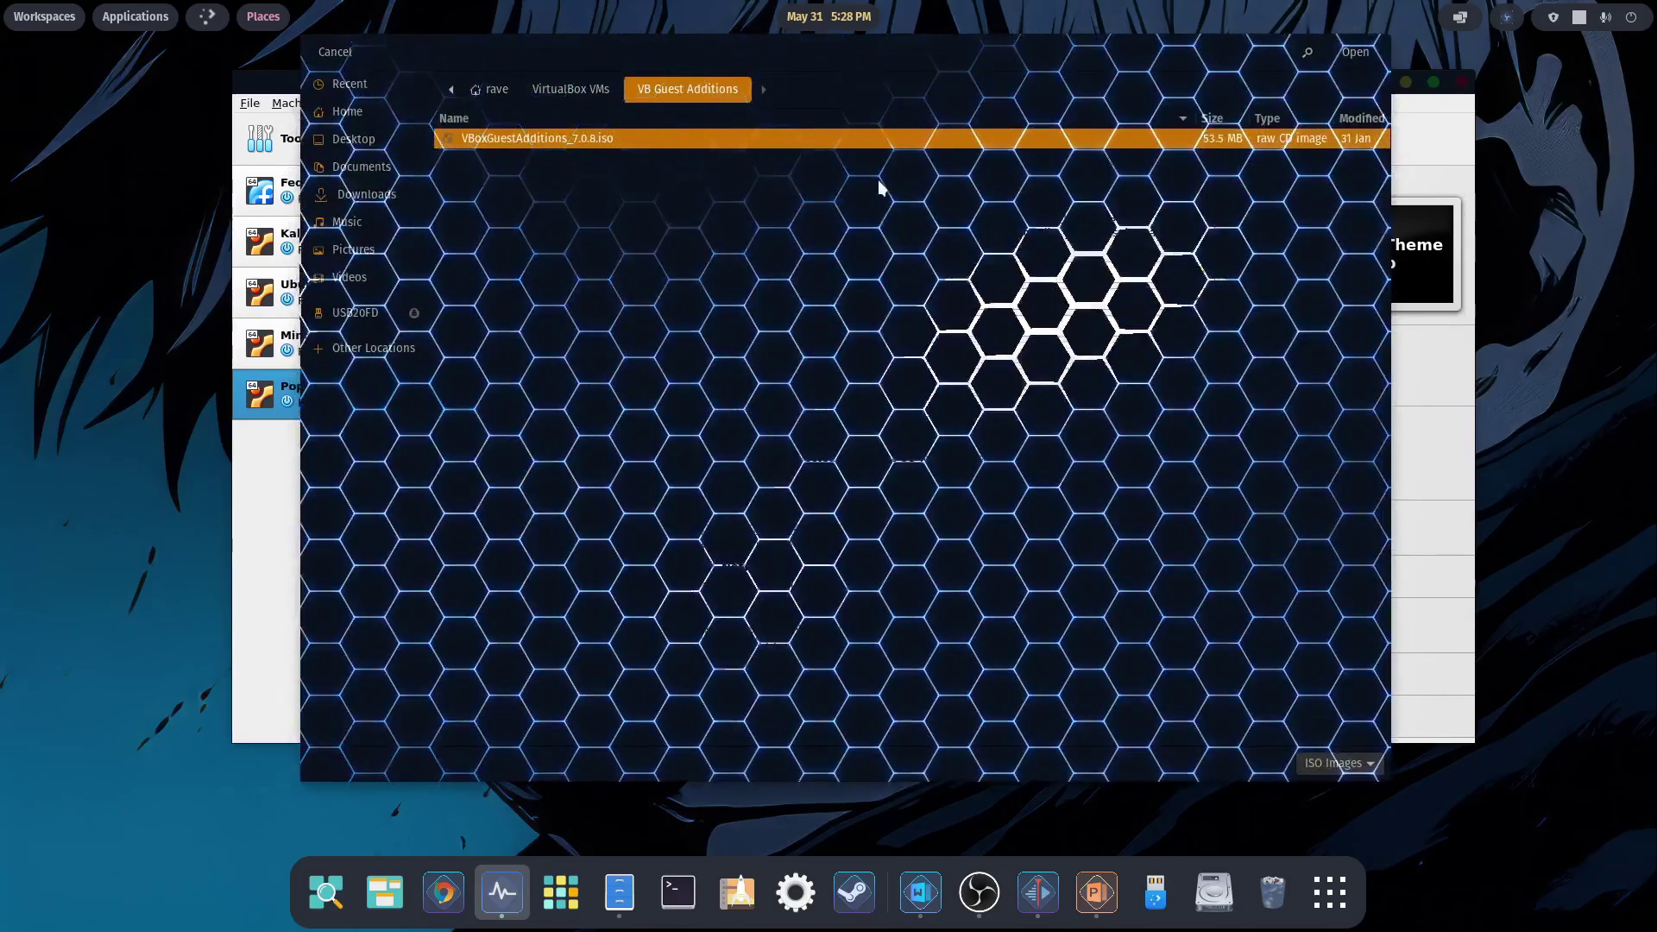
pyautogui.click(568, 90)
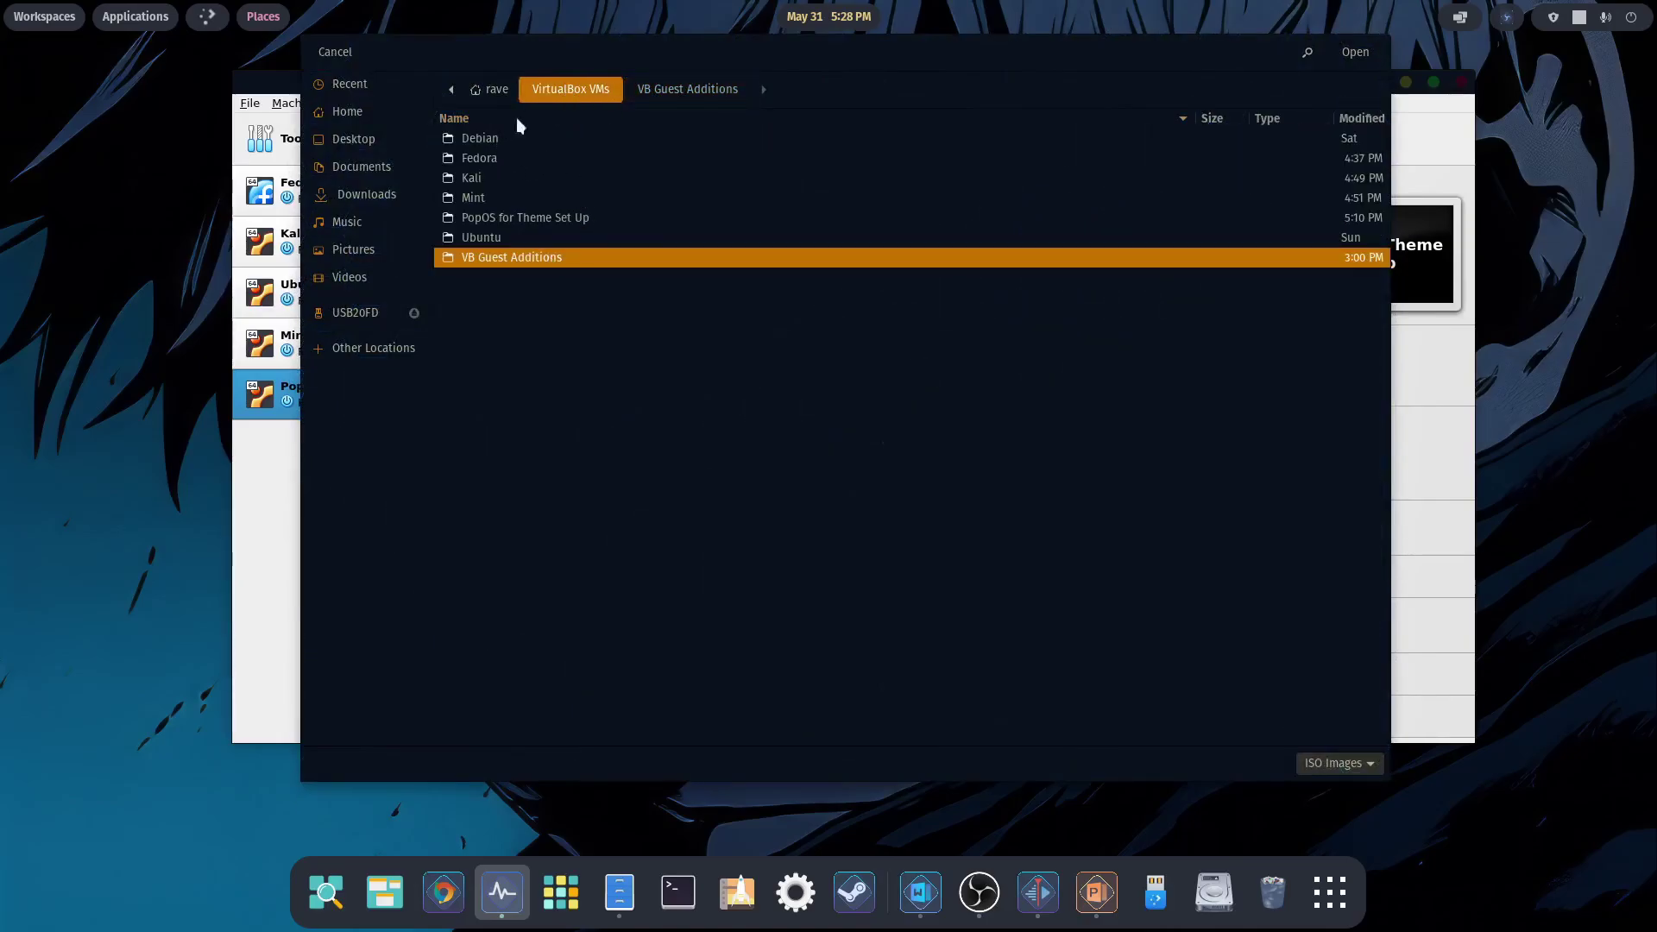
pyautogui.click(365, 346)
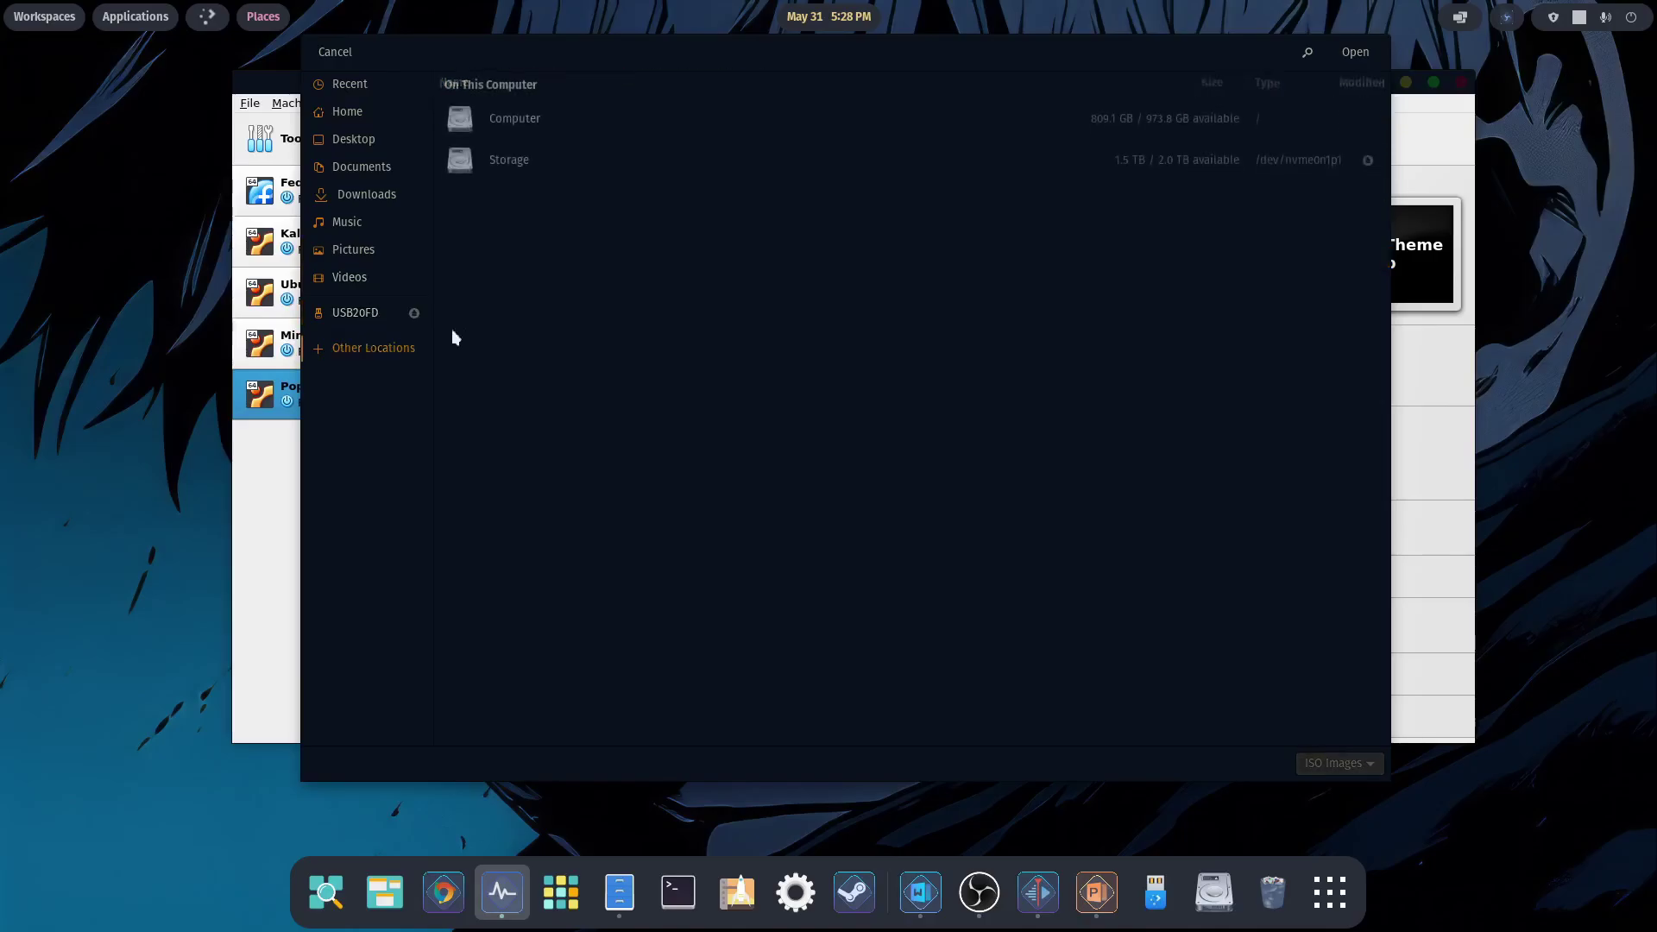
pyautogui.click(519, 161)
pyautogui.doubleClick(517, 198)
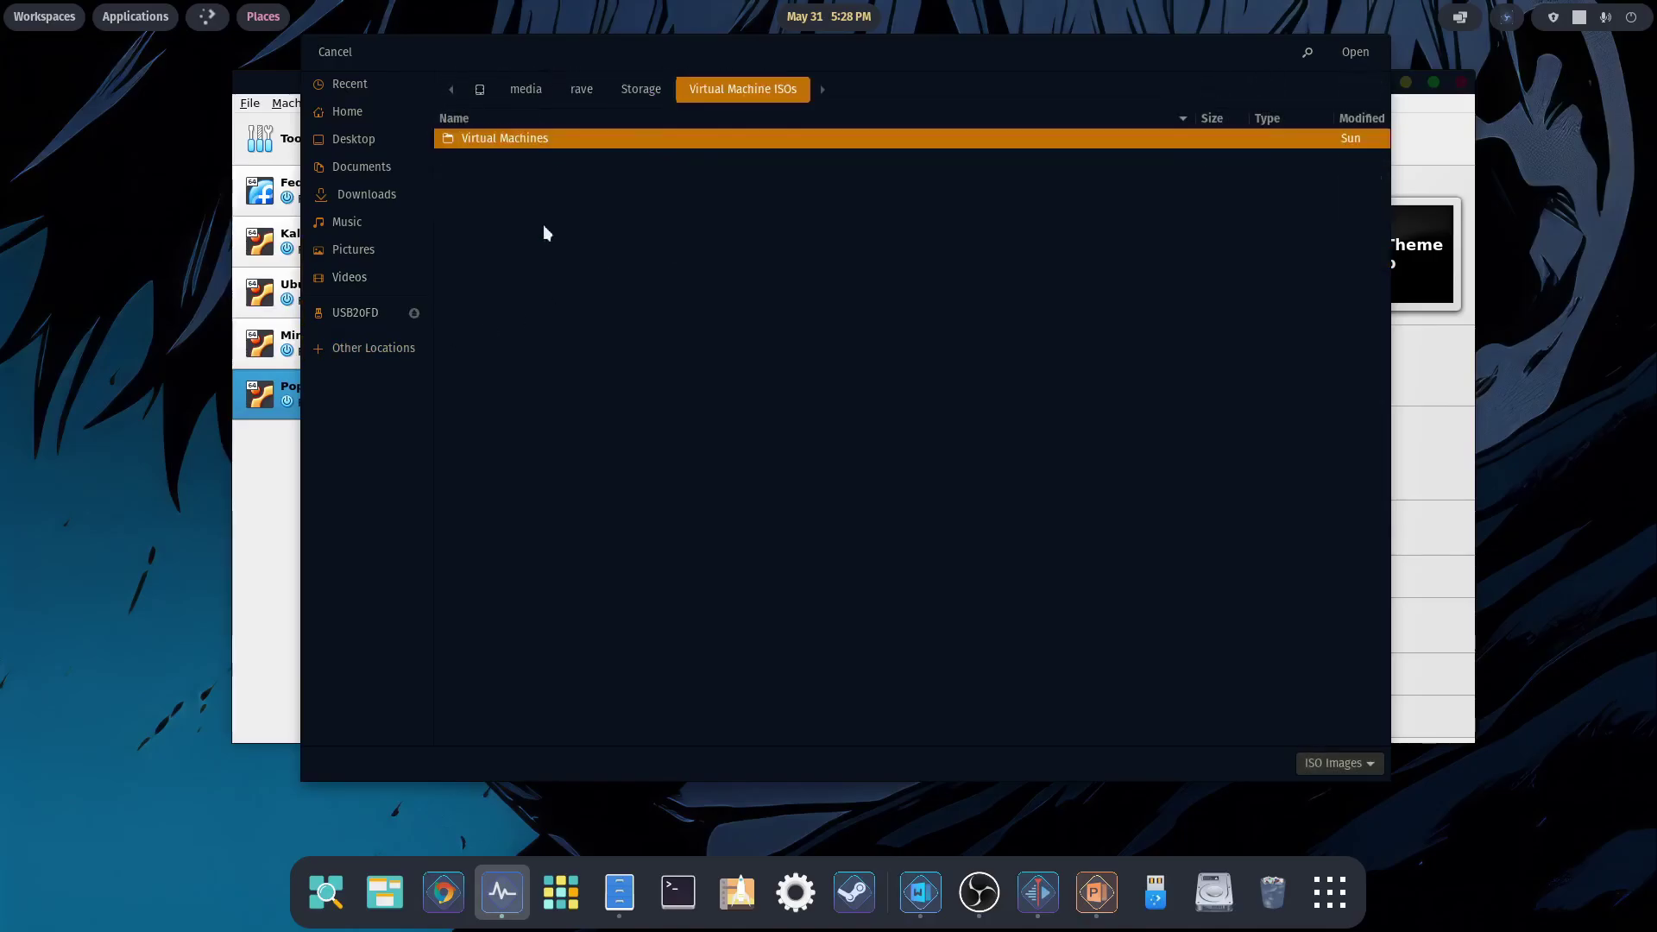
pyautogui.doubleClick(500, 138)
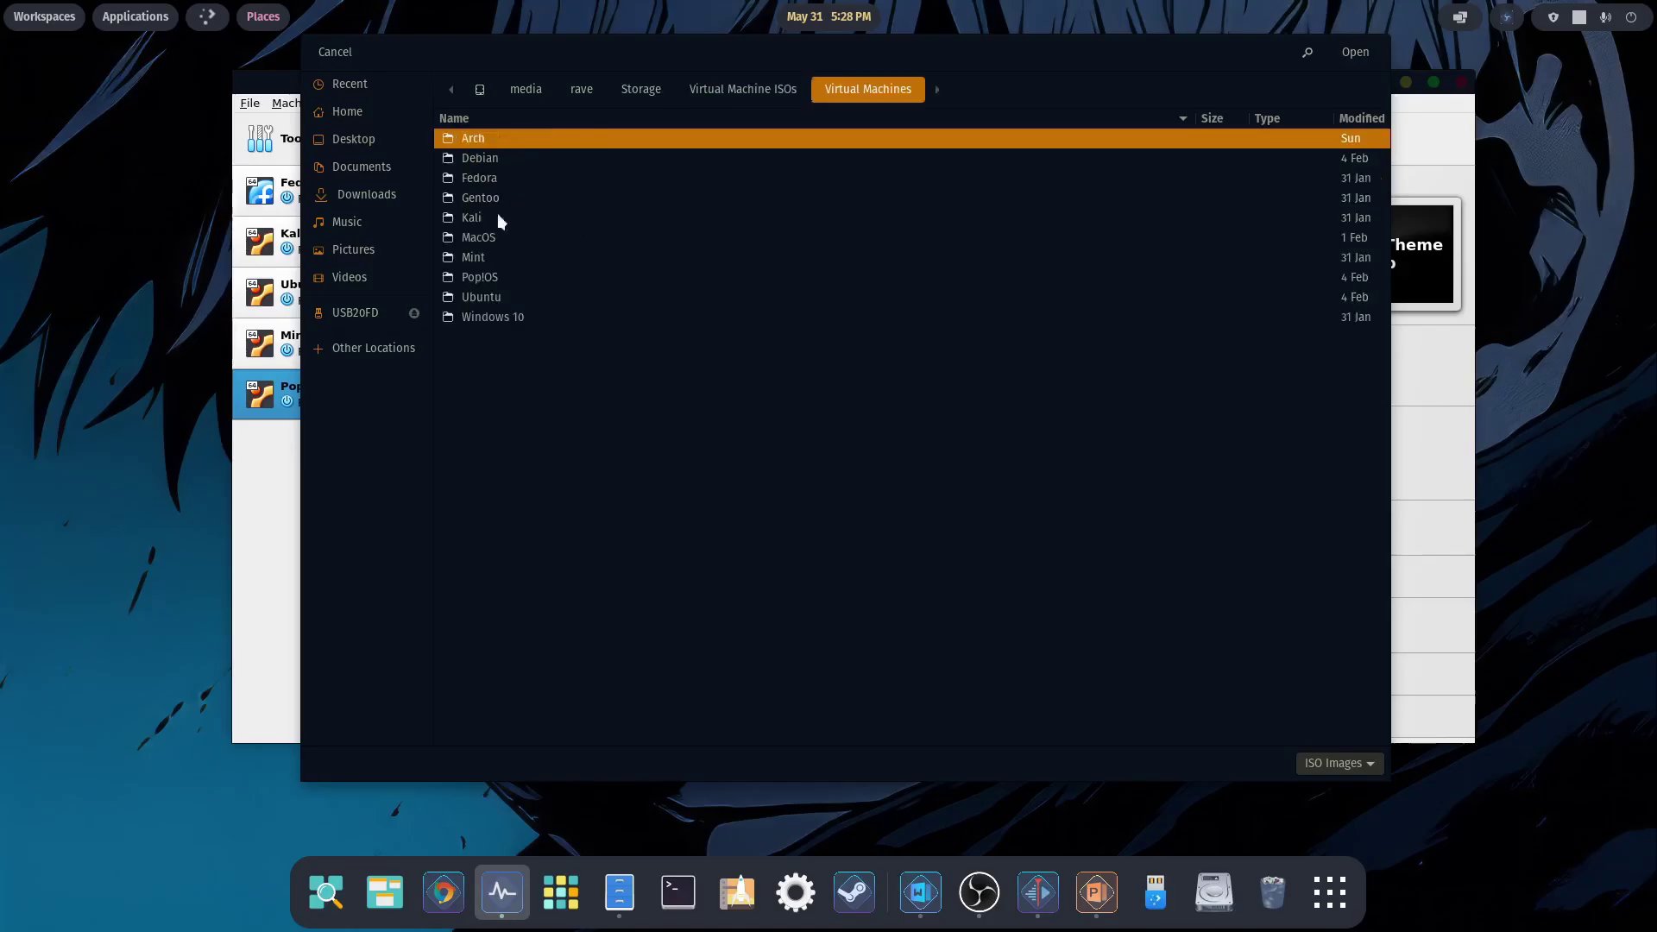
pyautogui.doubleClick(495, 144)
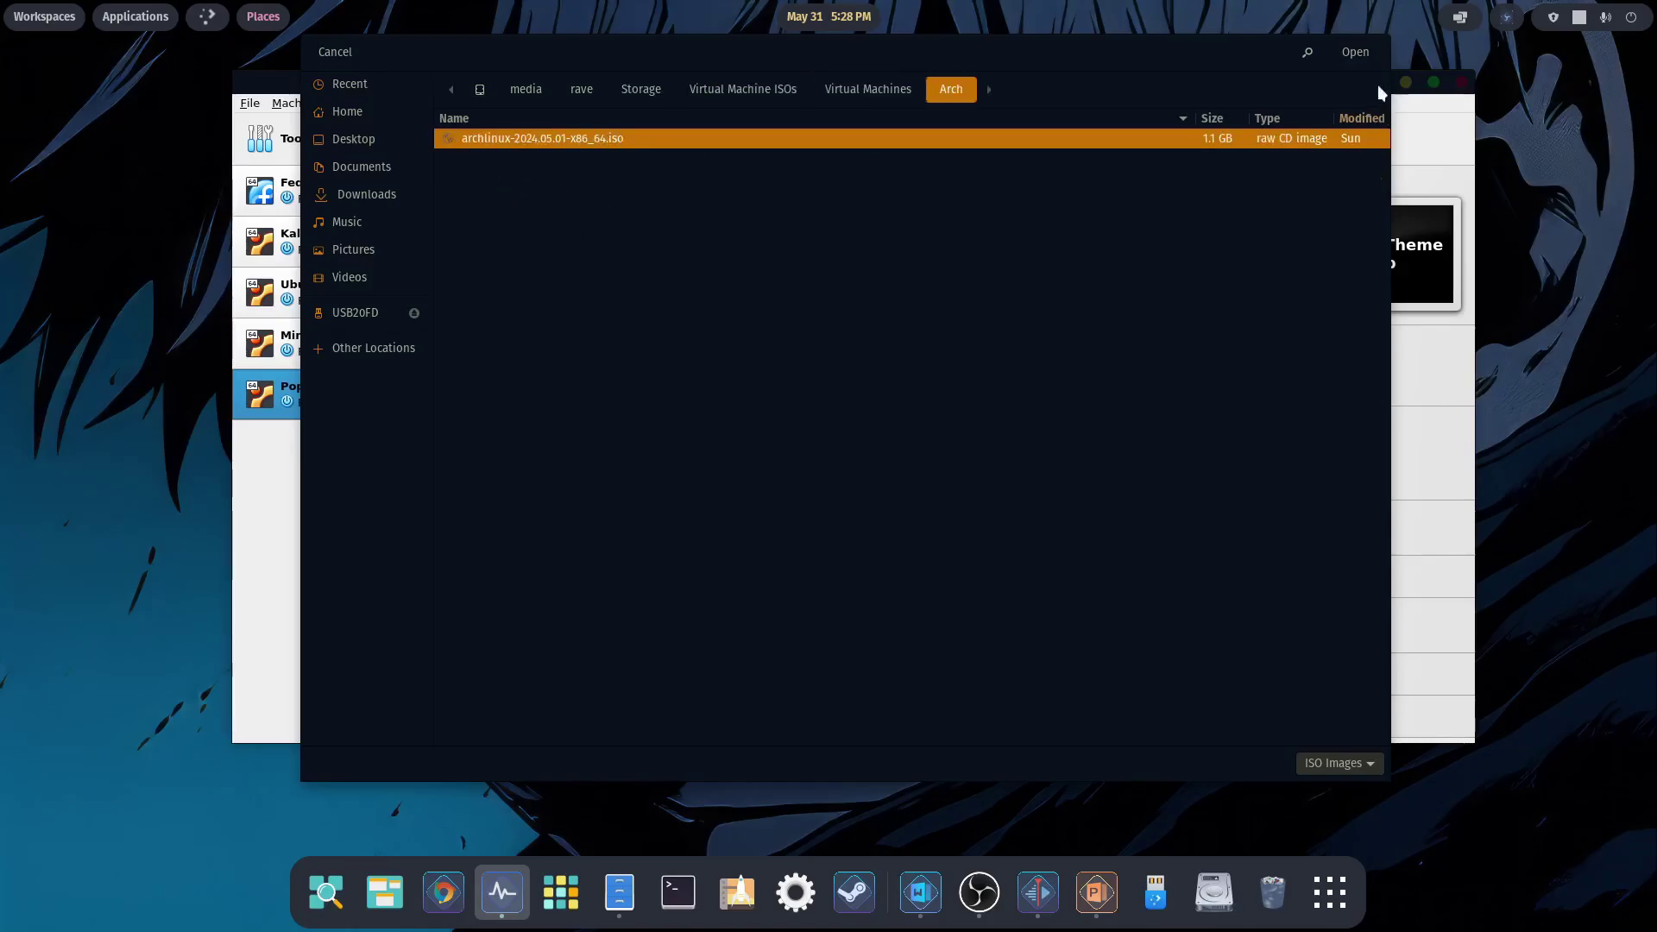
pyautogui.click(1355, 52)
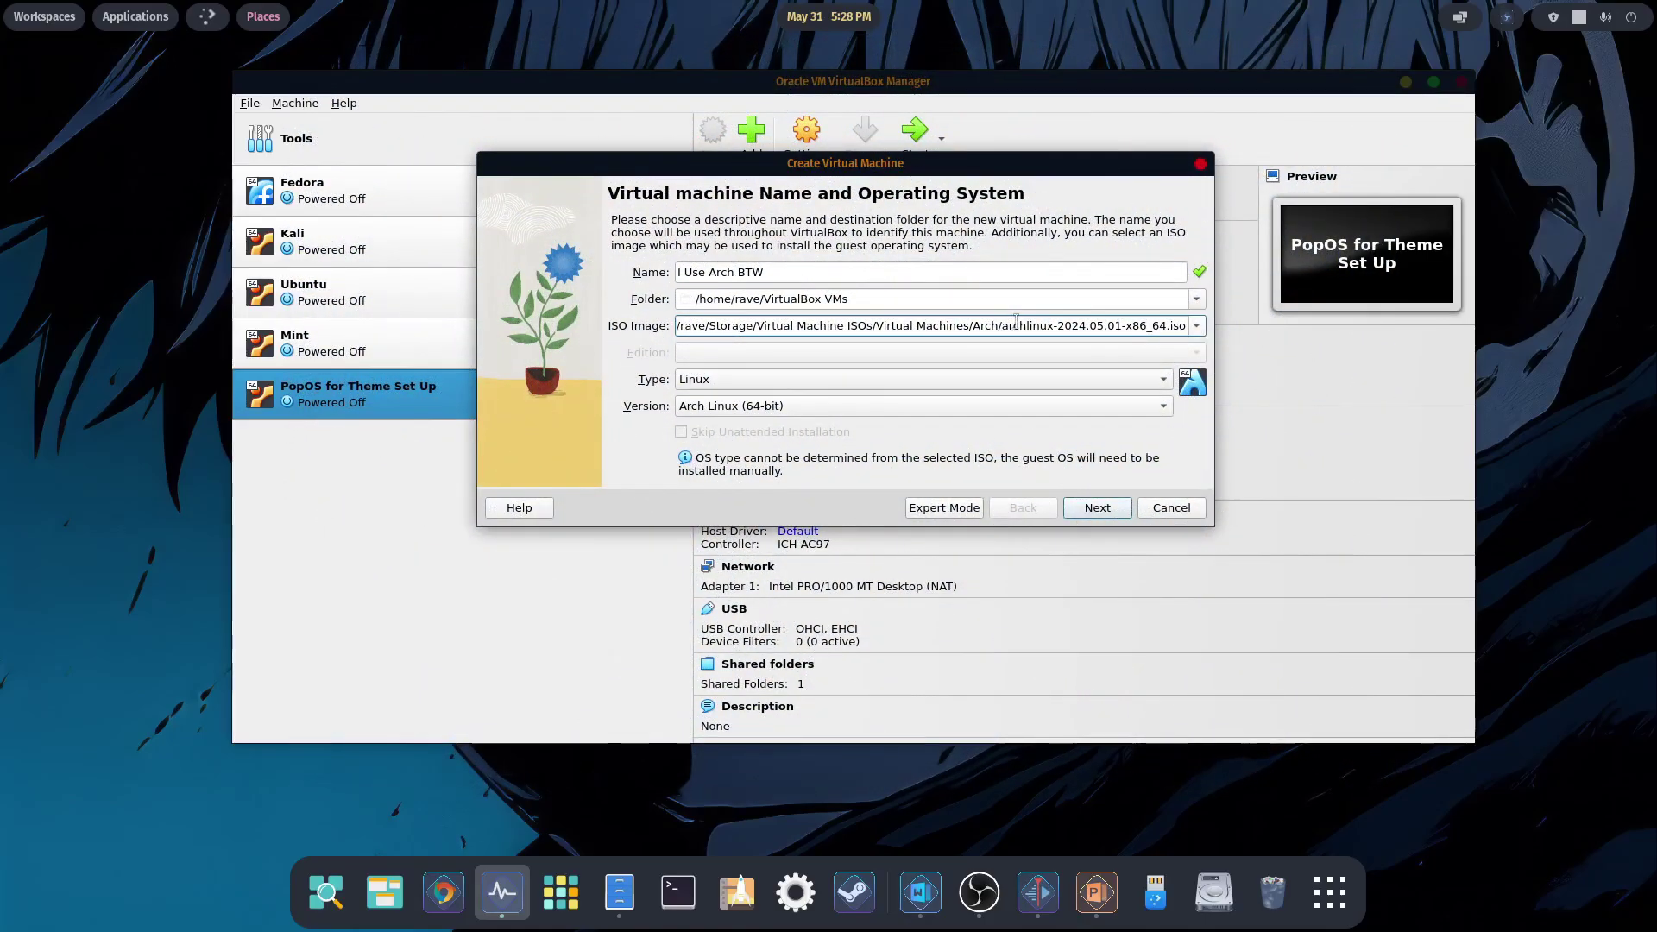
pyautogui.click(1103, 511)
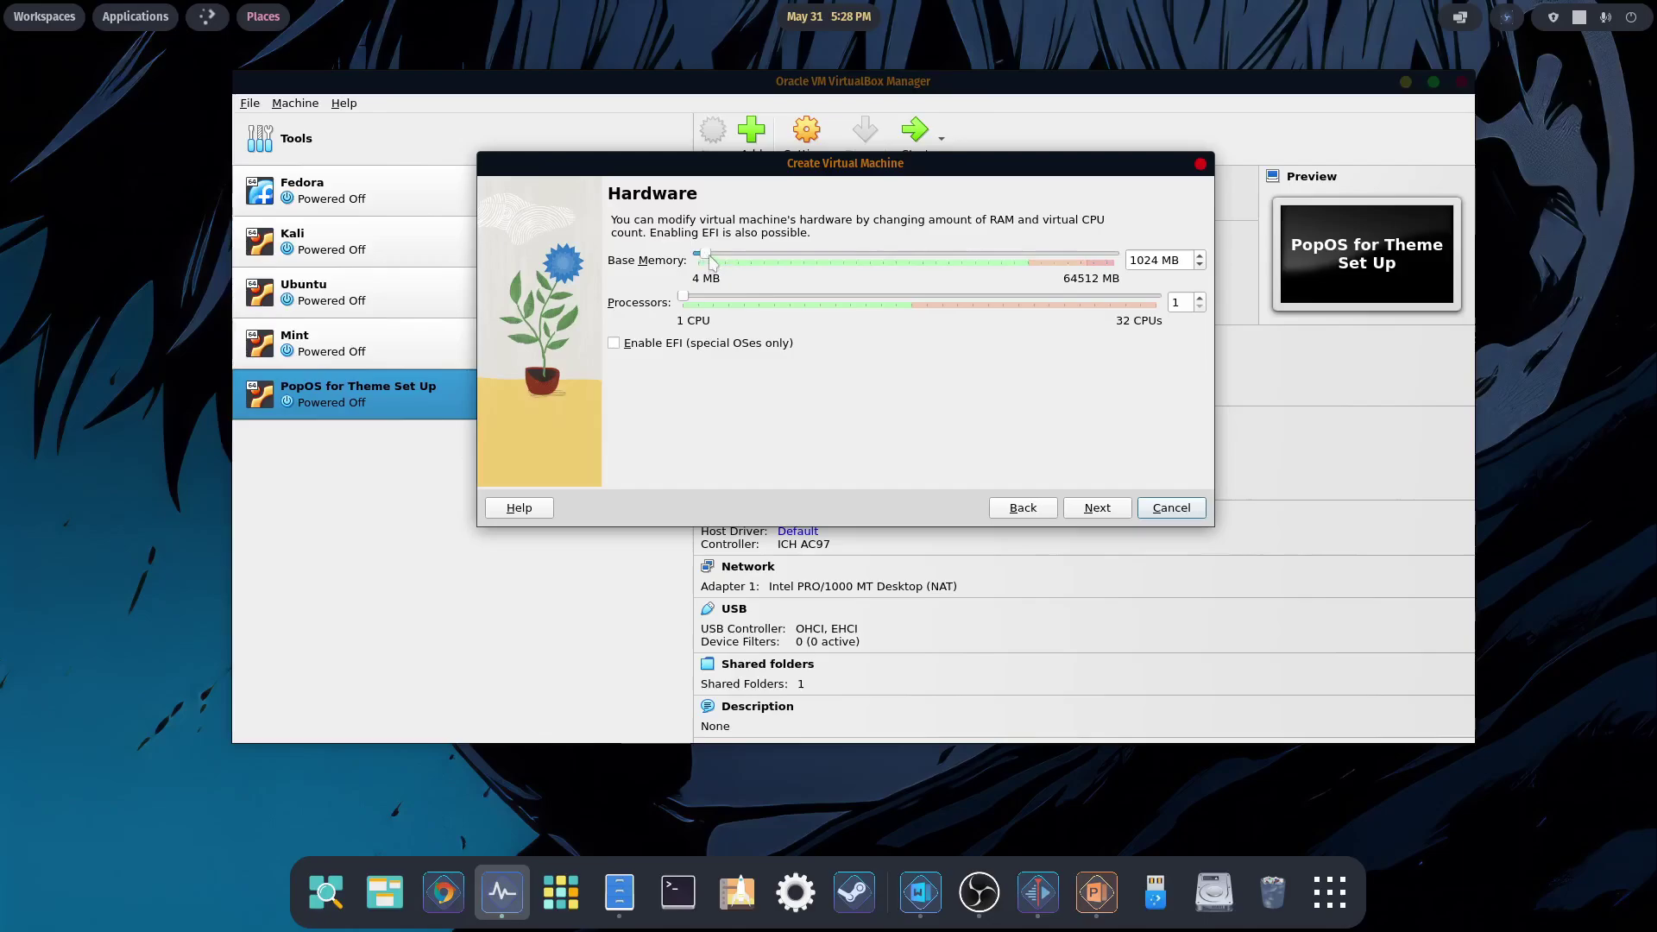
# - Give the VM 51235 MB of base memory and 16 CPUs
pyautogui.moveTo(709, 259); pyautogui.dragTo(1037, 263)
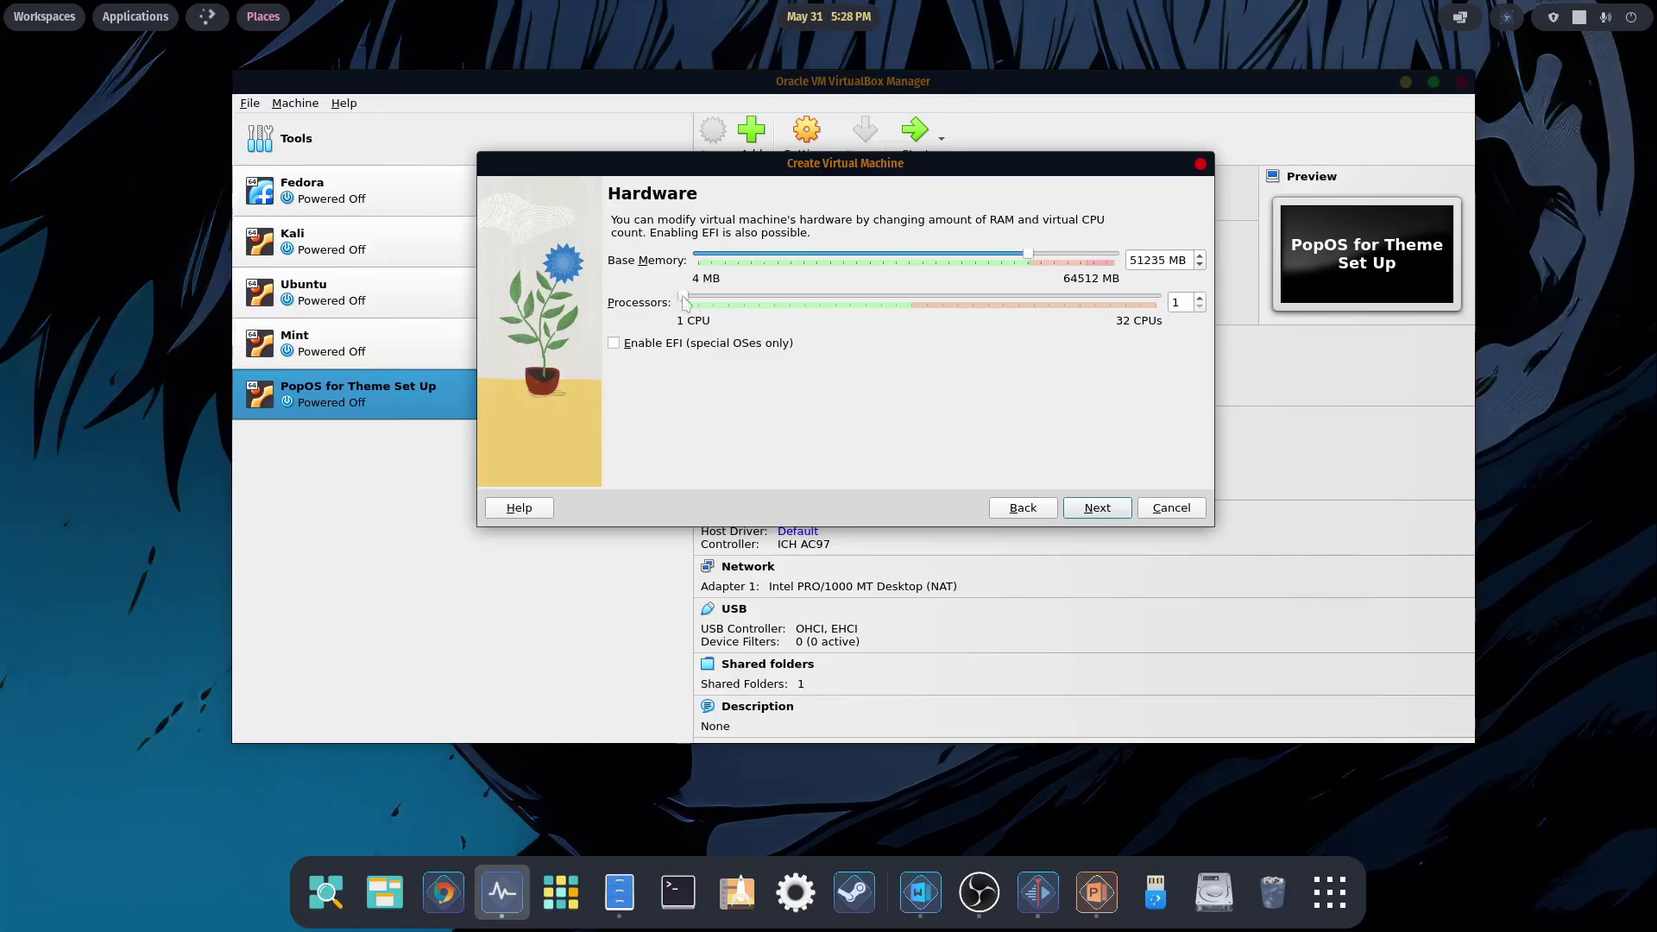
pyautogui.moveTo(682, 297); pyautogui.dragTo(910, 299)
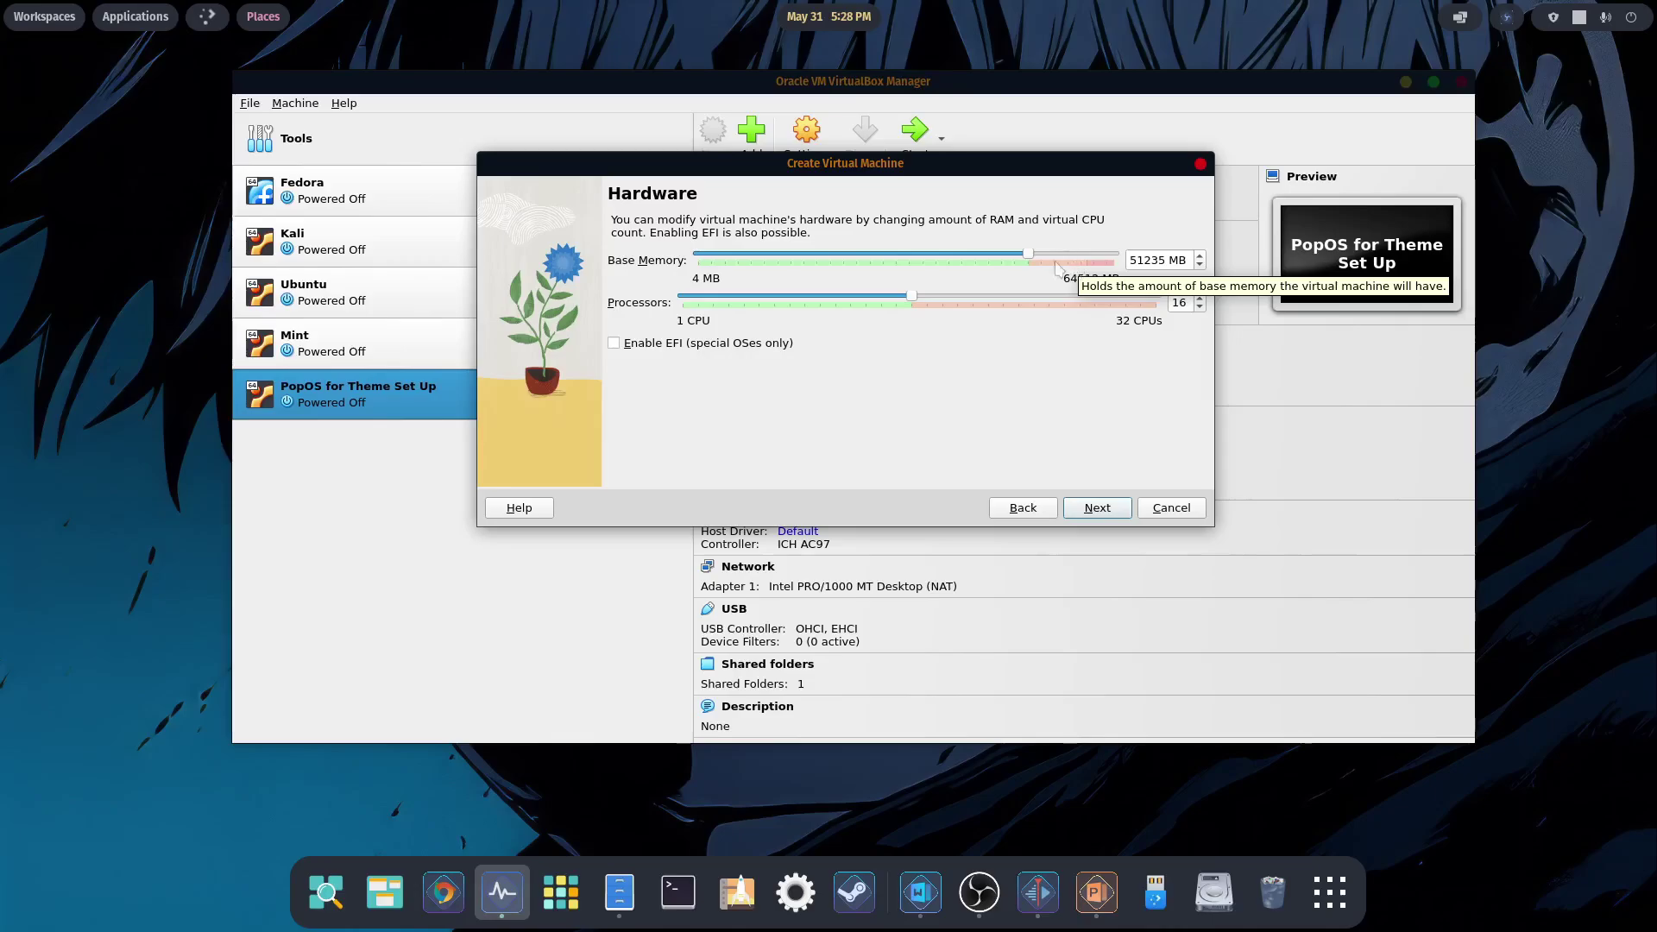
pyautogui.click(1105, 514)
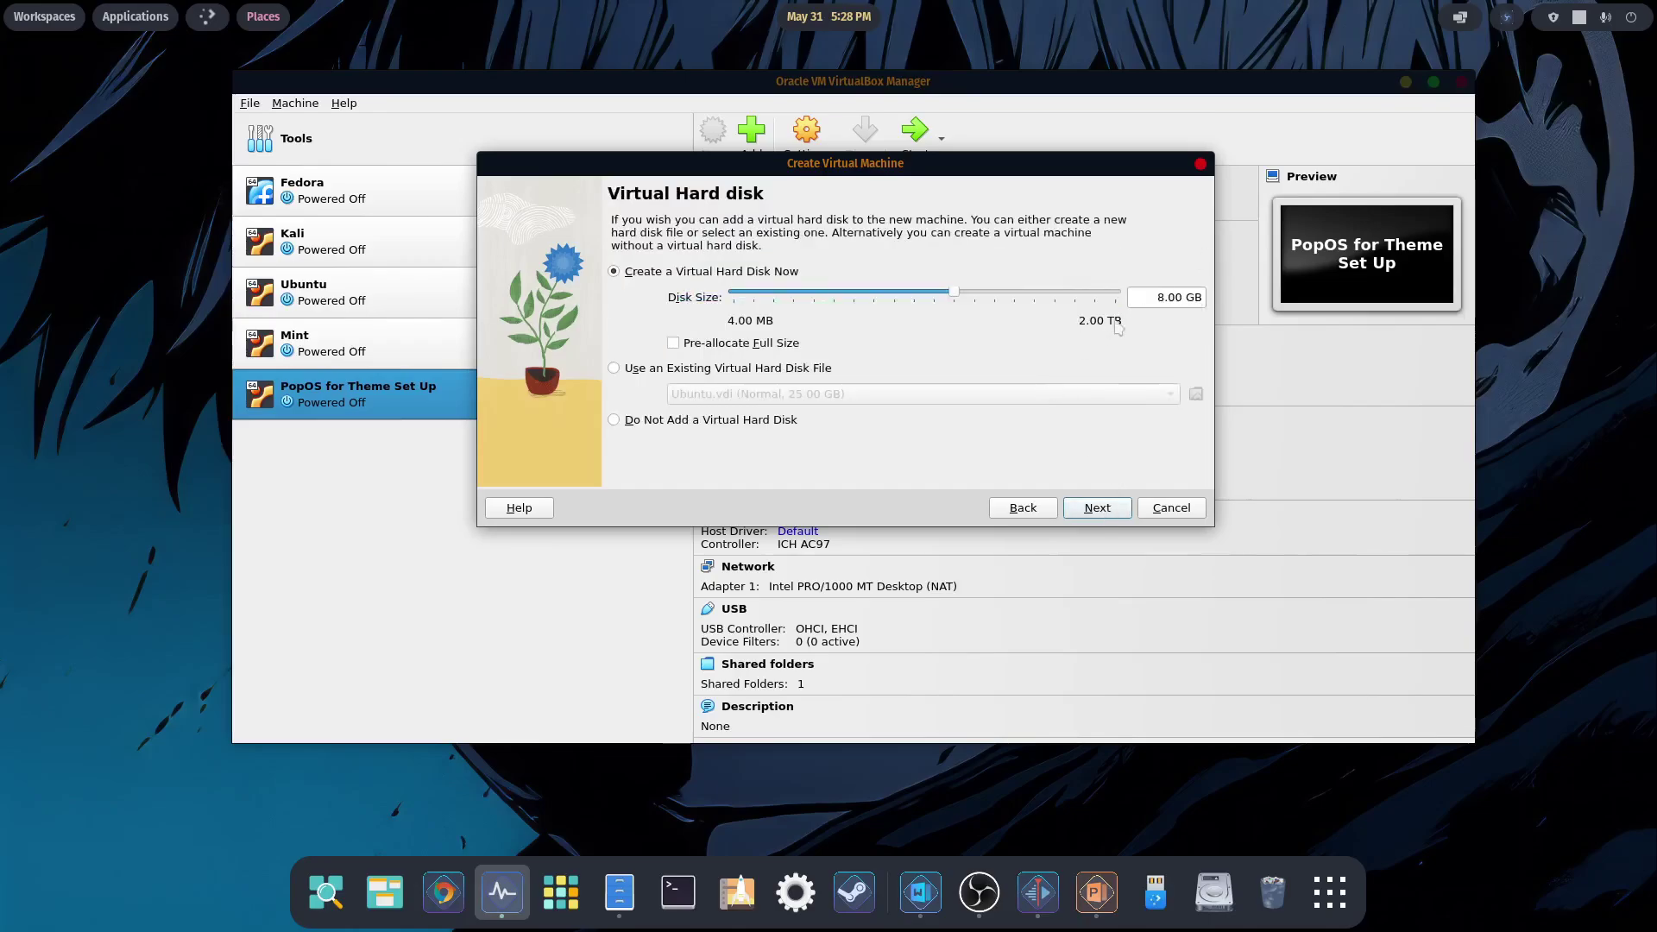
# - Set the virtual disk size to 18 GB and finish creating the VM
pyautogui.click(1154, 297)
pyautogui.write('1')
pyautogui.click(1085, 508)
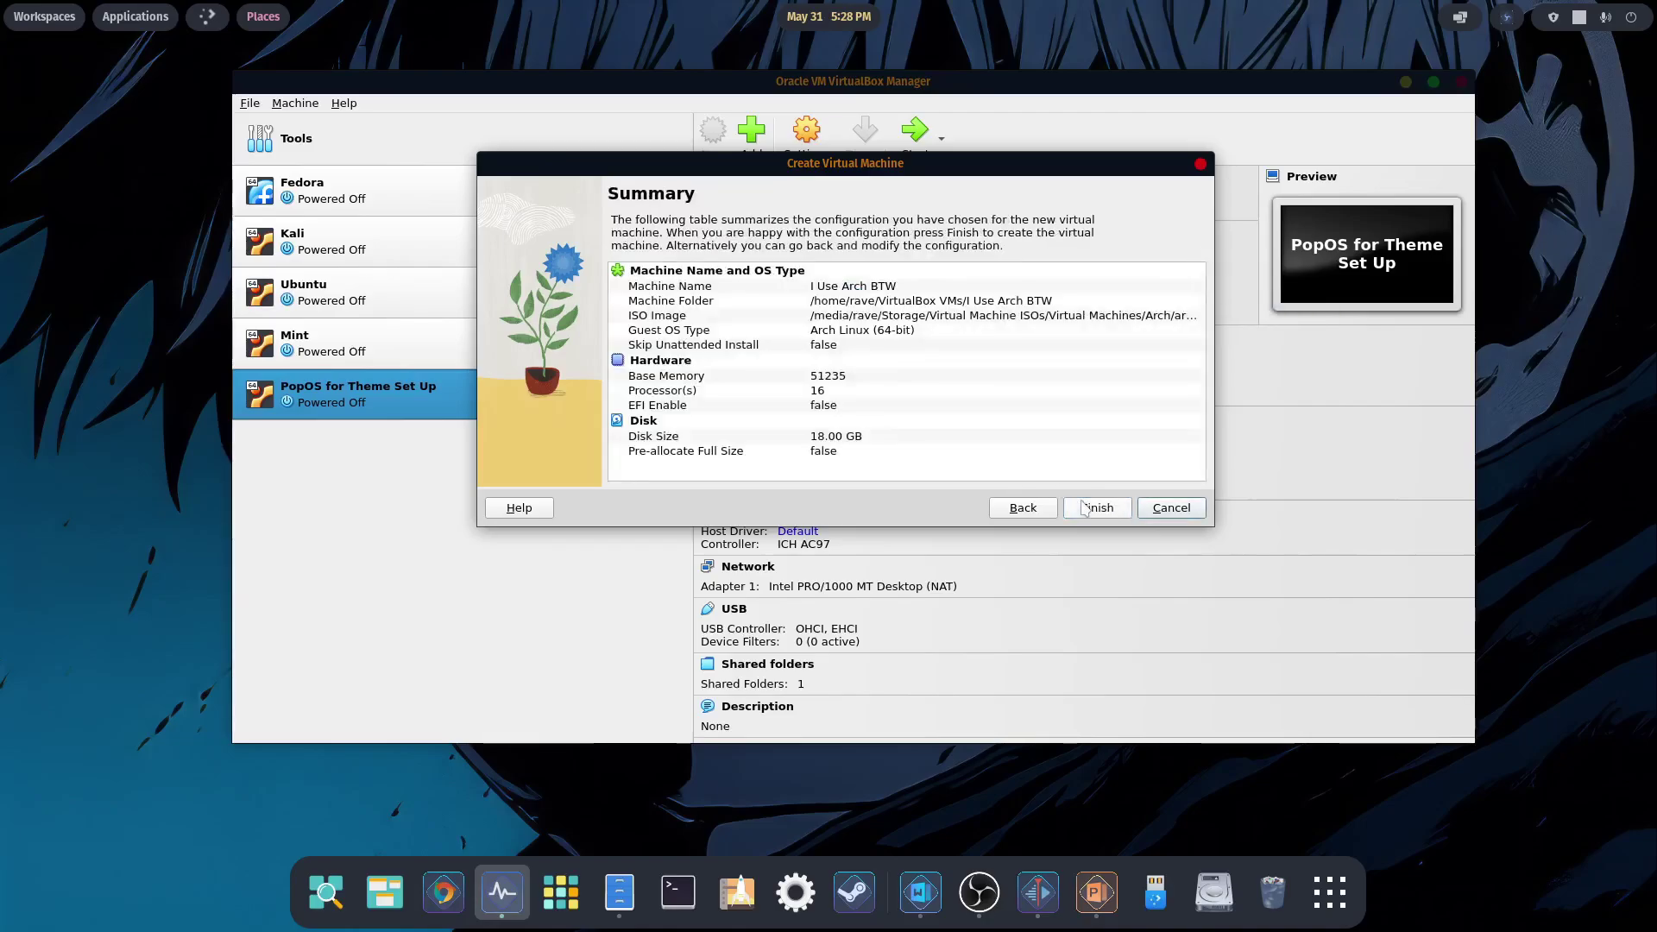
pyautogui.click(1085, 508)
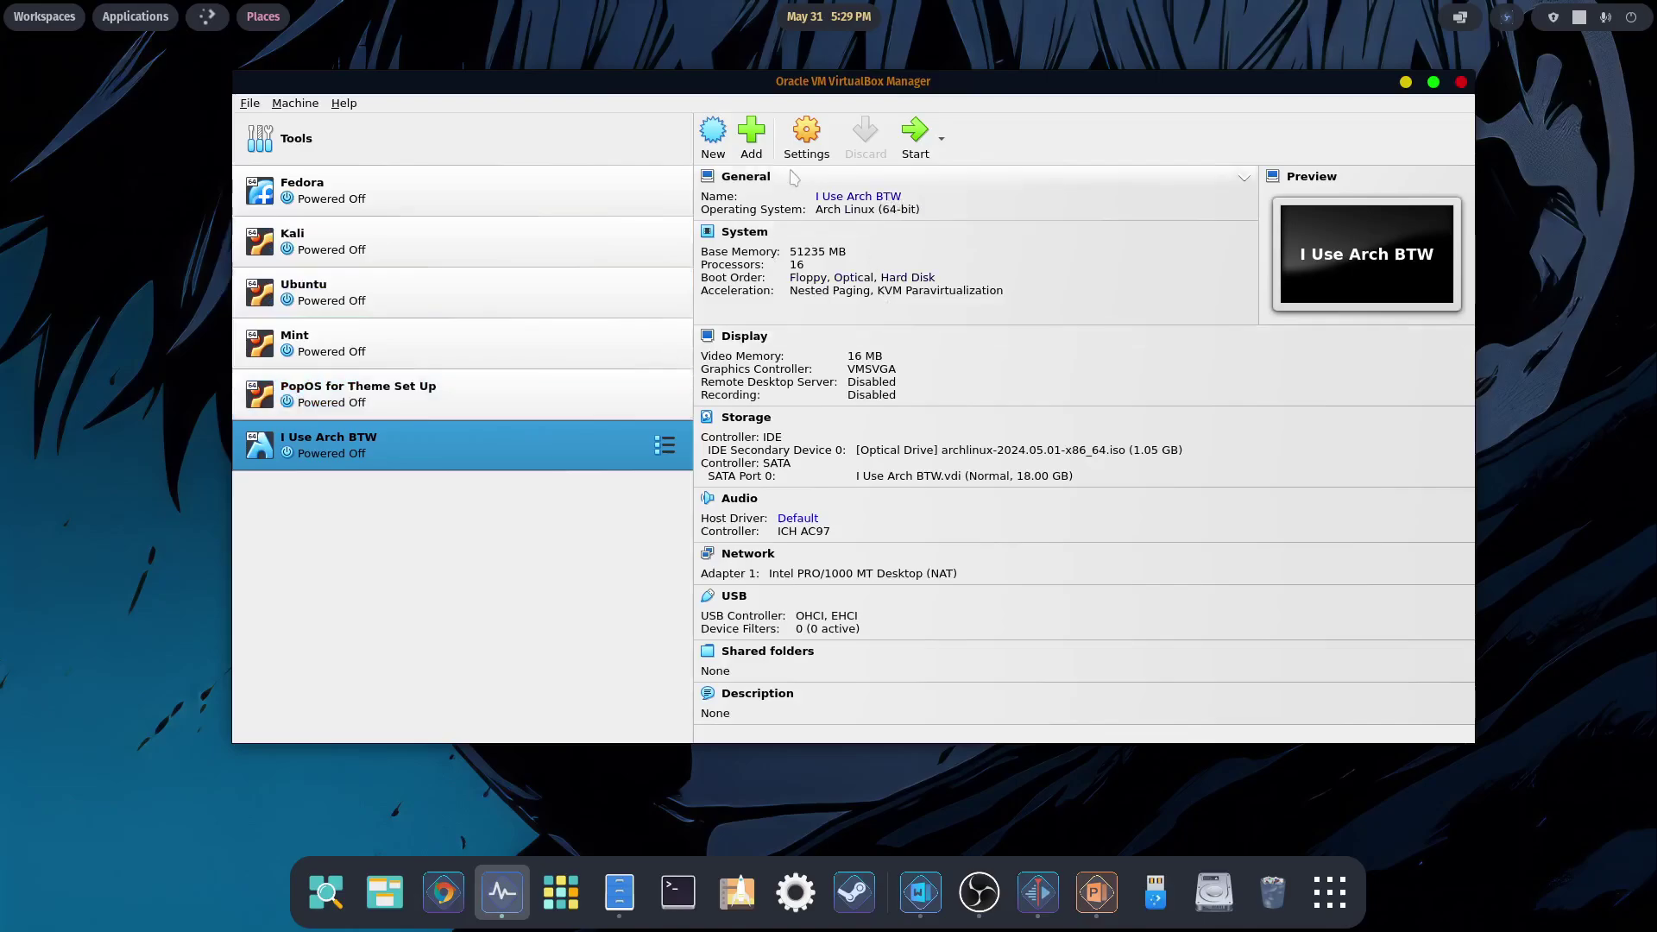
# - Set the I Use Arch BTW VM's video memory to 128 MB, then start it
pyautogui.click(806, 136)
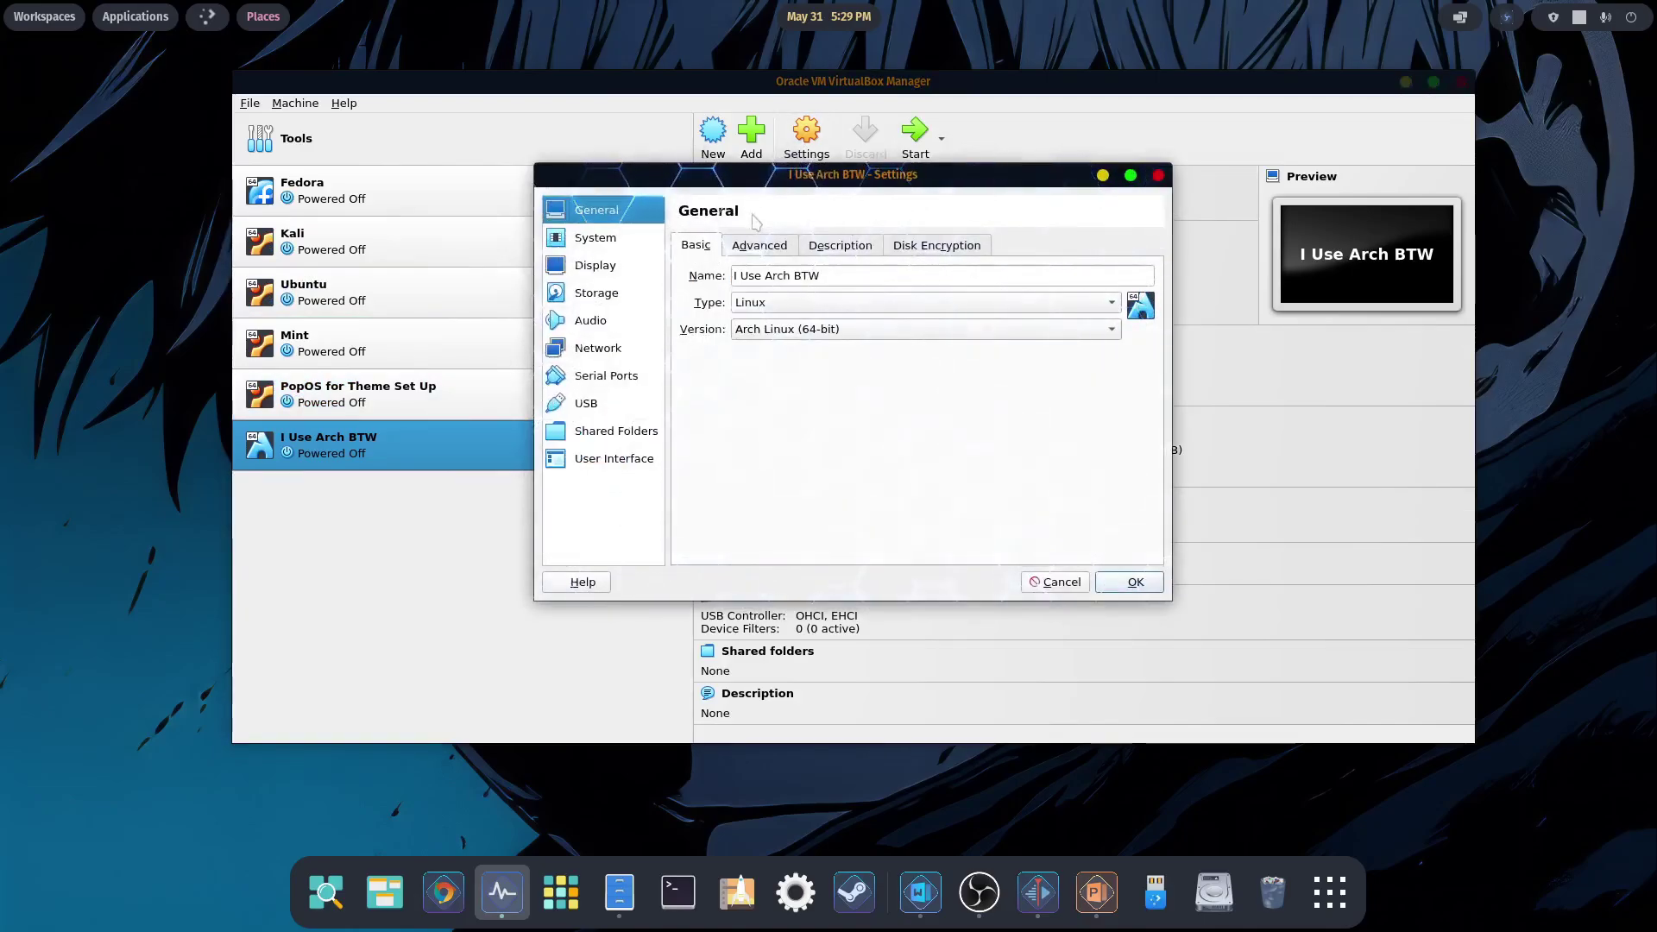
pyautogui.click(609, 271)
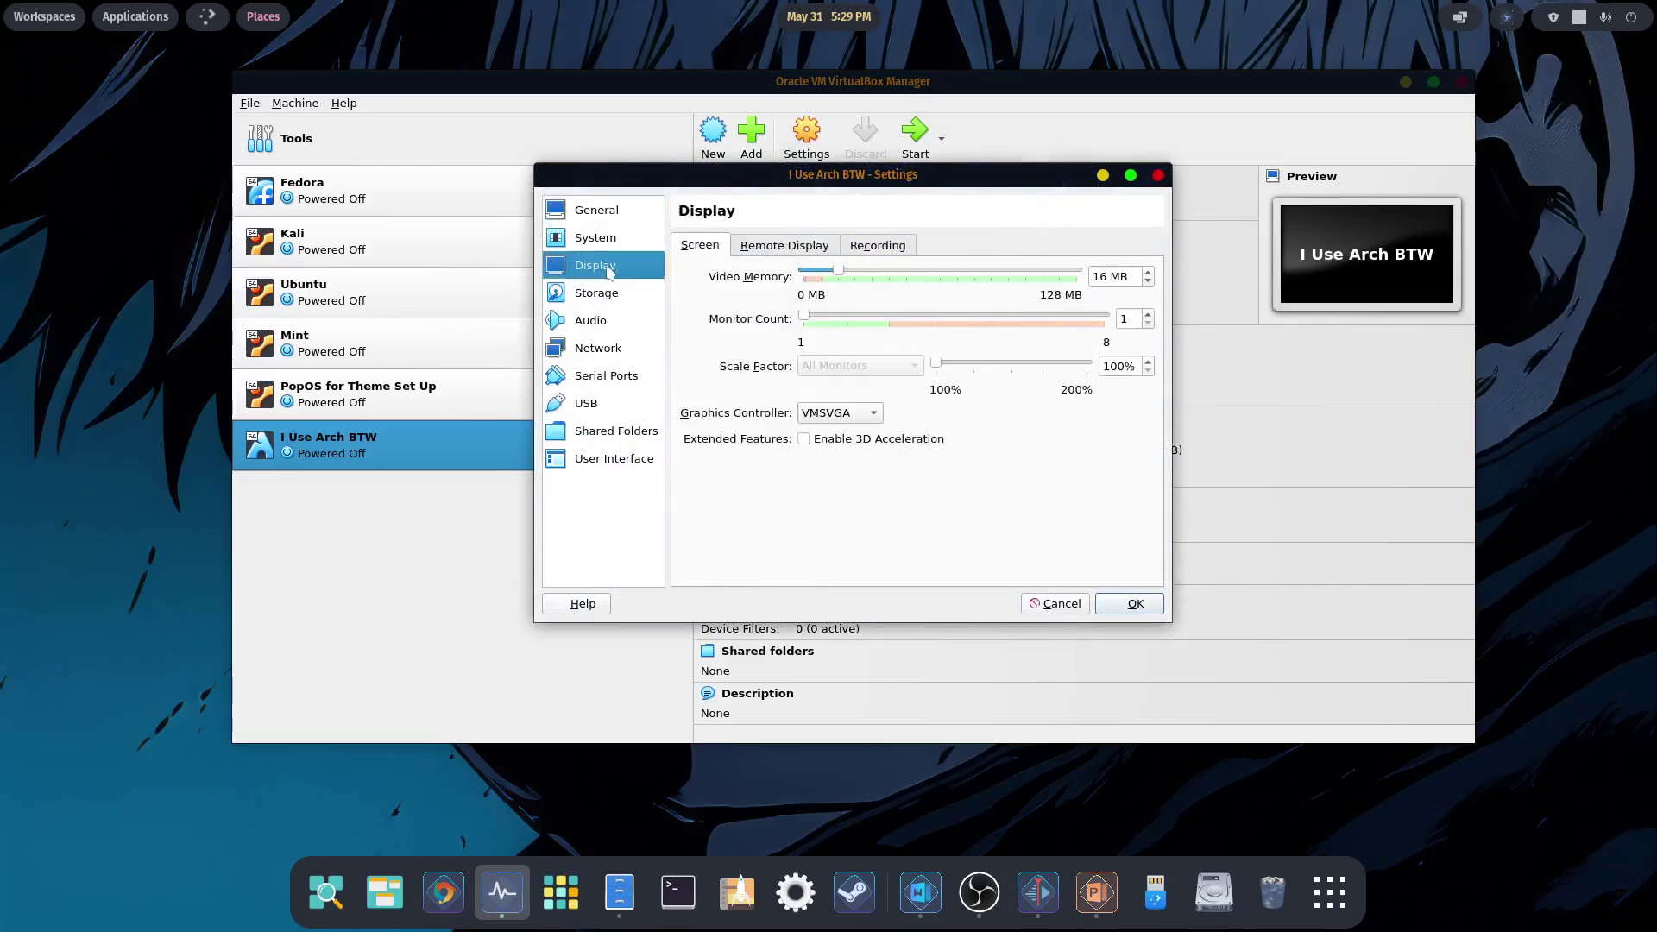
pyautogui.moveTo(838, 271); pyautogui.dragTo(1077, 273)
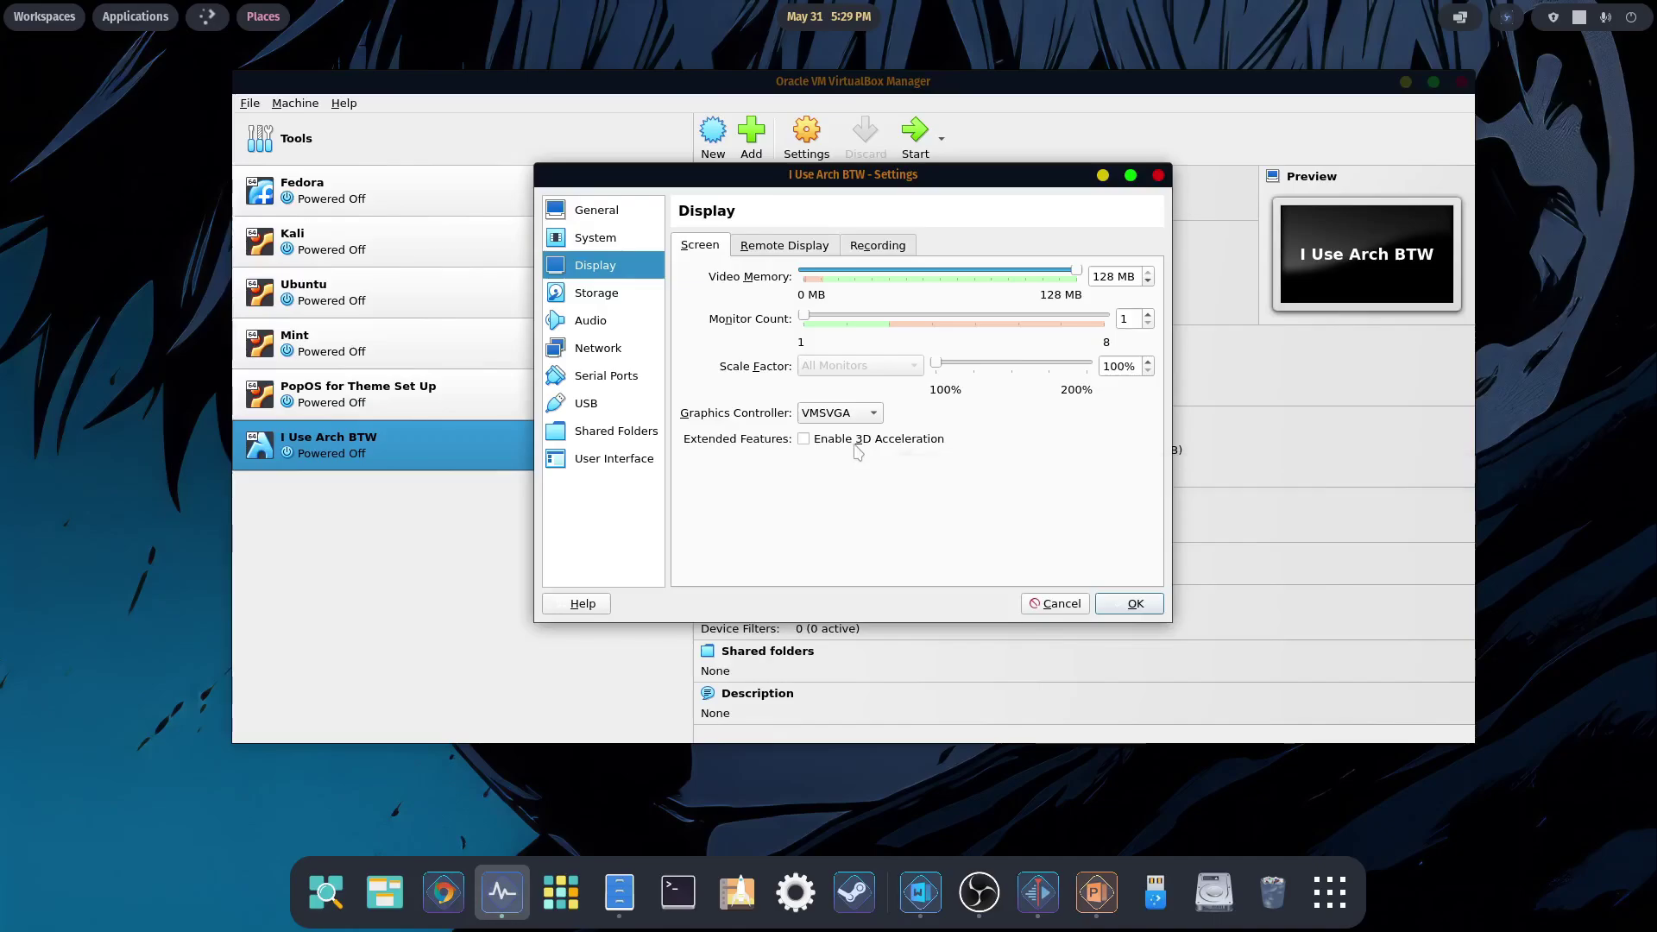
pyautogui.click(1109, 601)
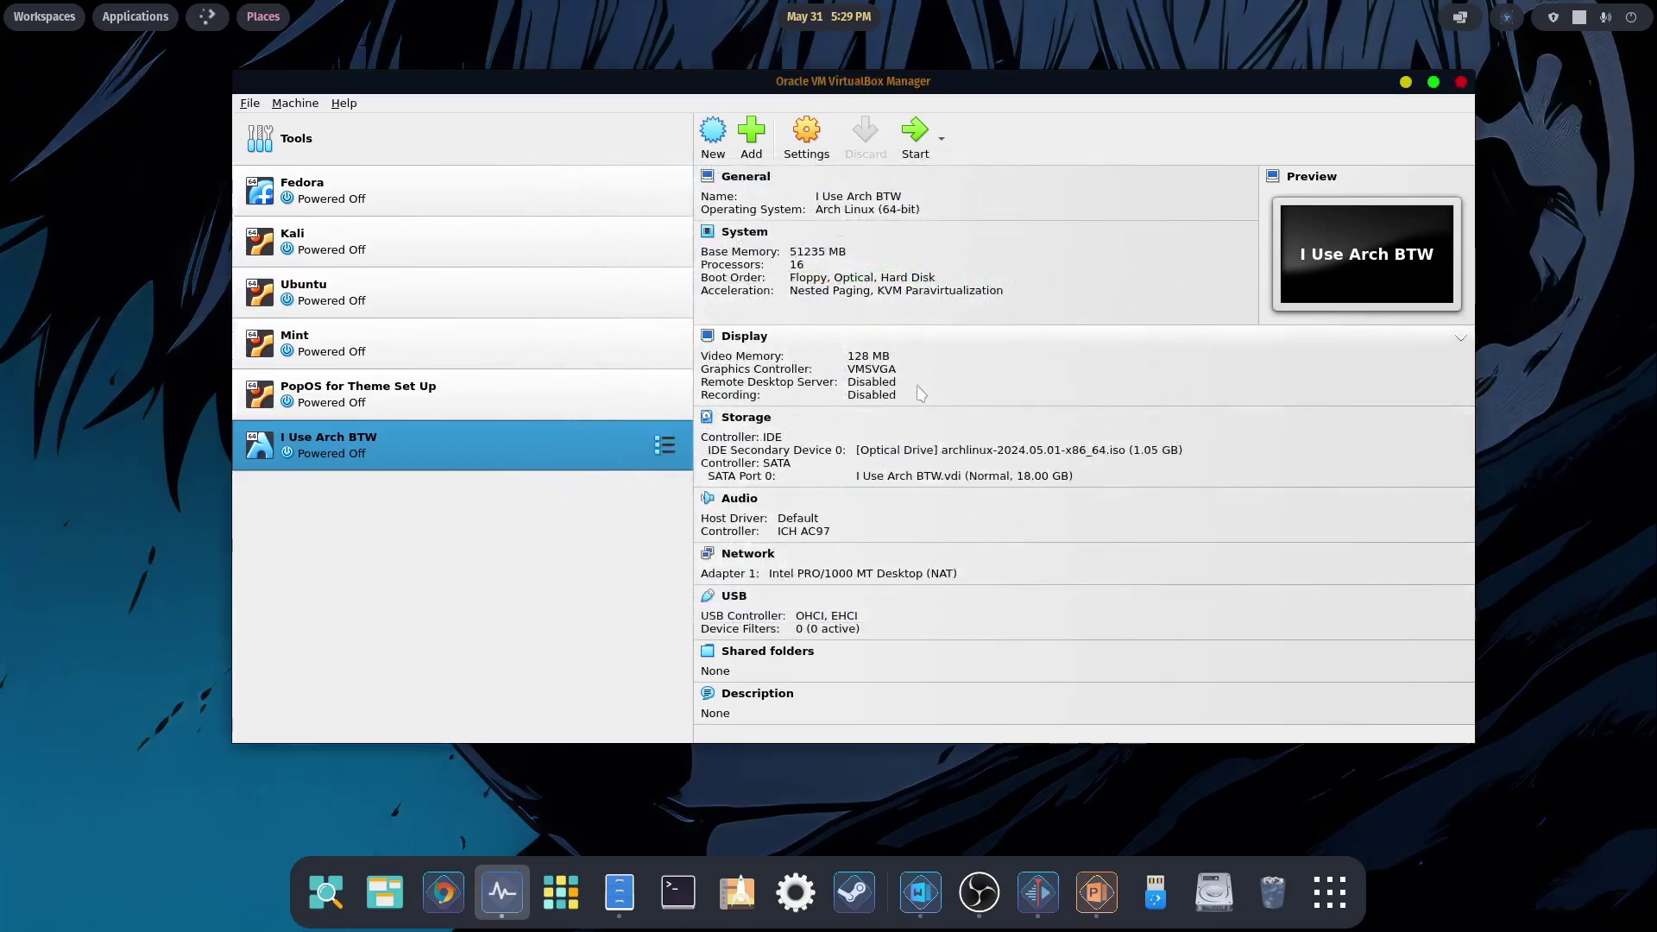
pyautogui.click(915, 136)
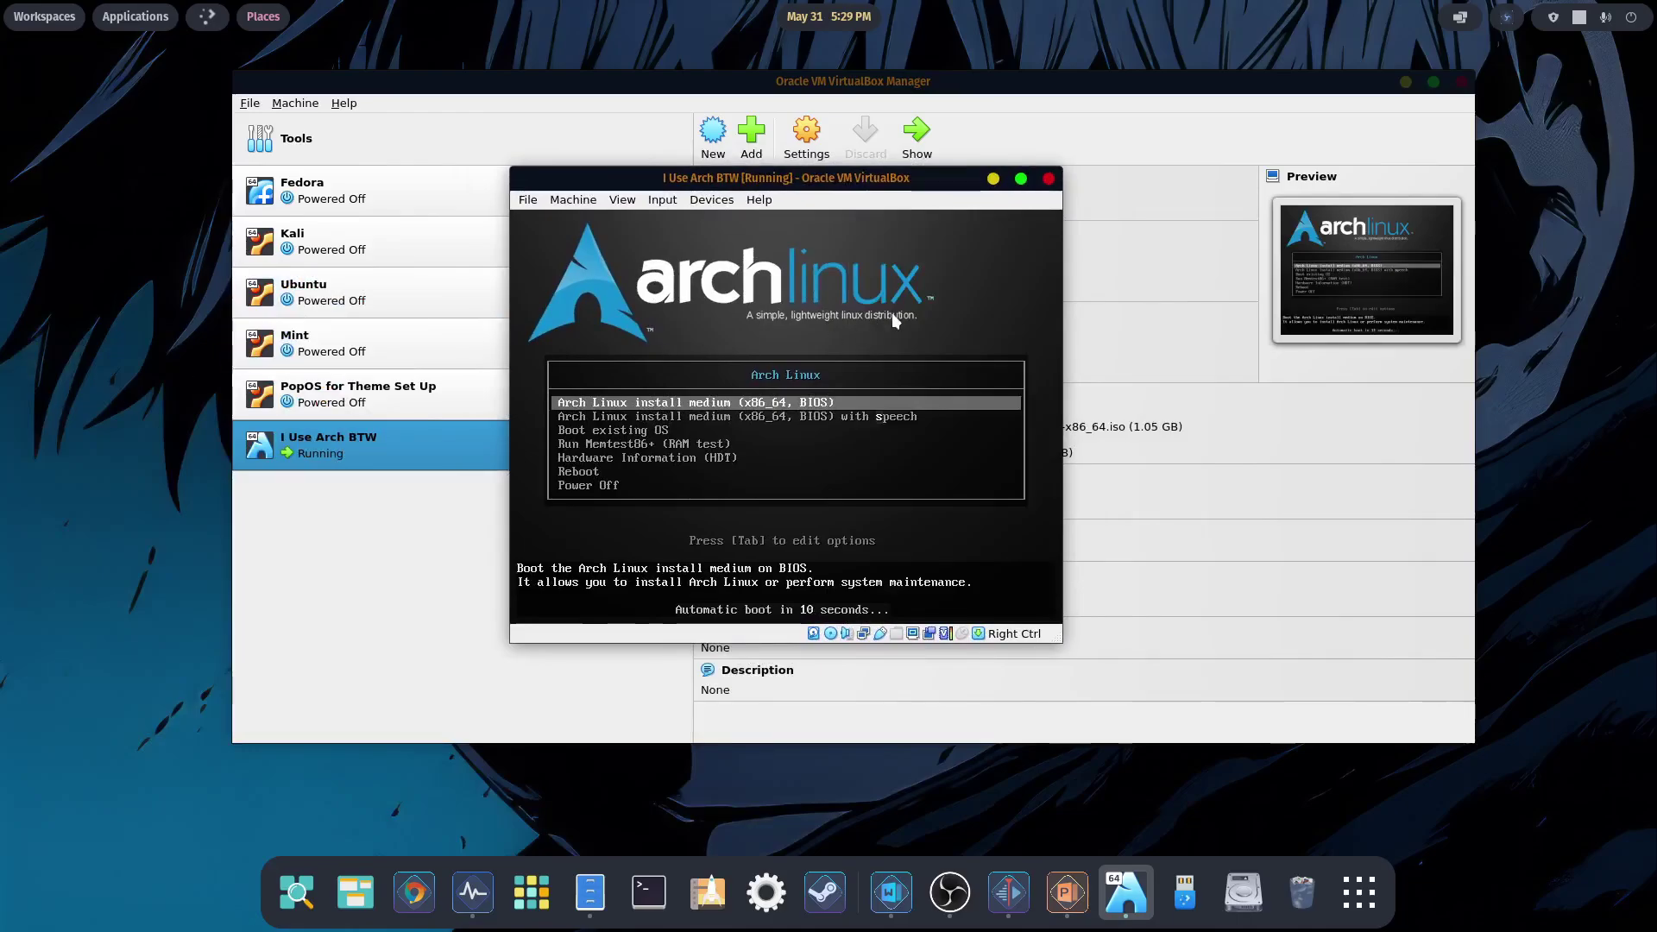
# - Boot the default Arch install medium entry and move the VM window up and left
pyautogui.press('Return')
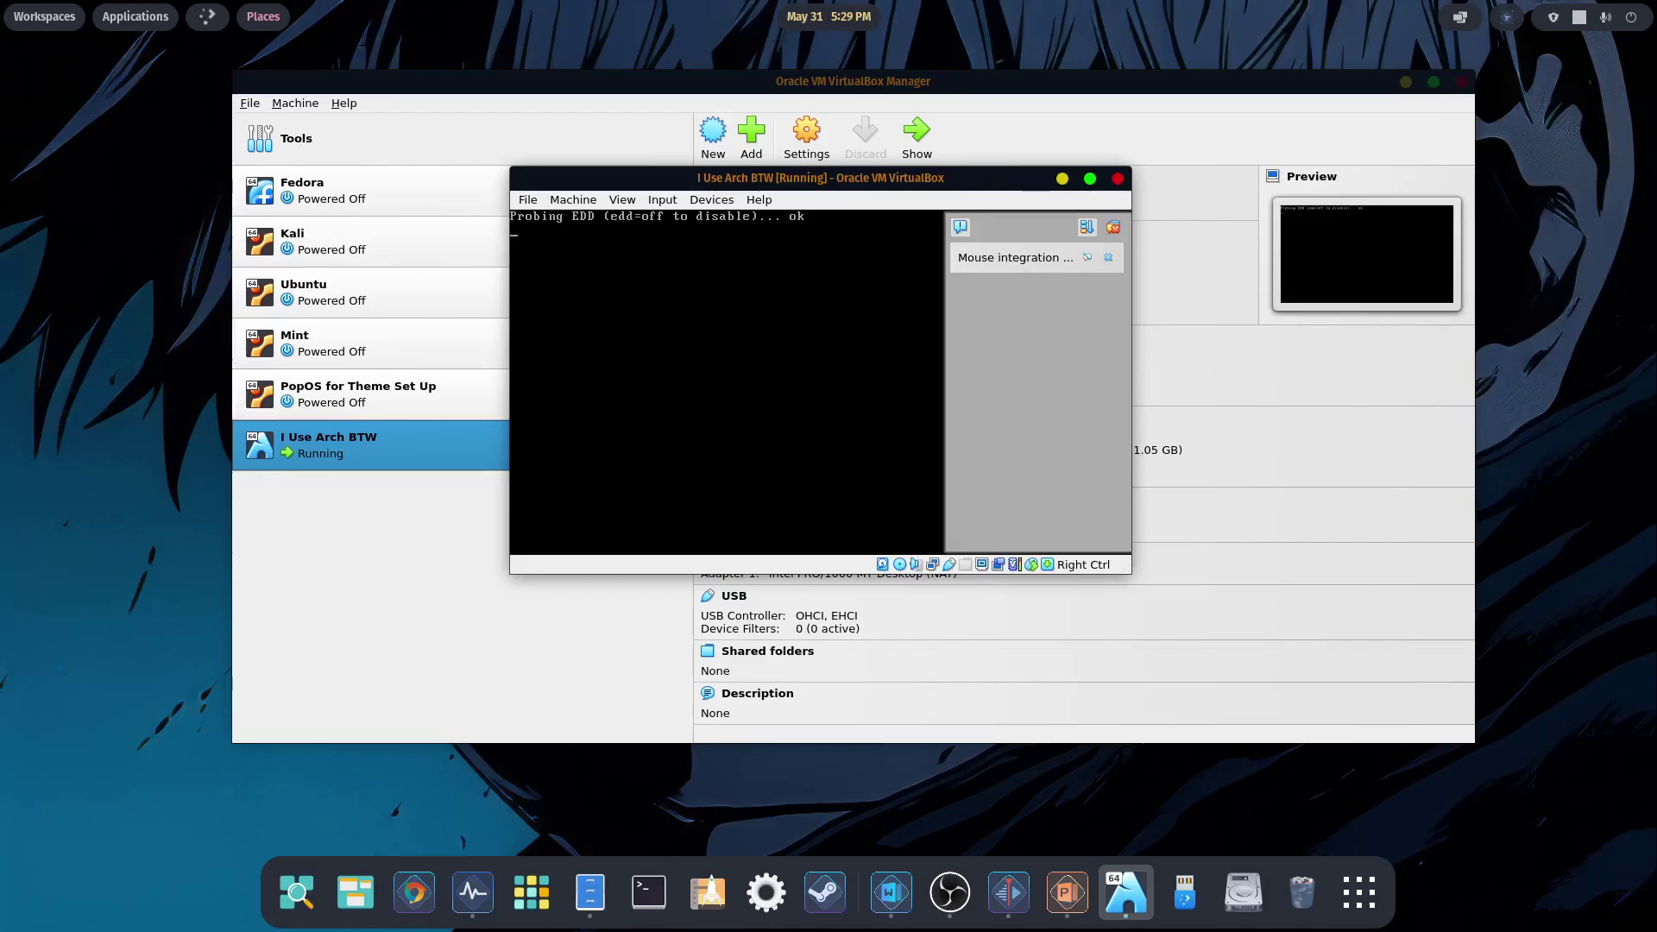
pyautogui.click(1112, 227)
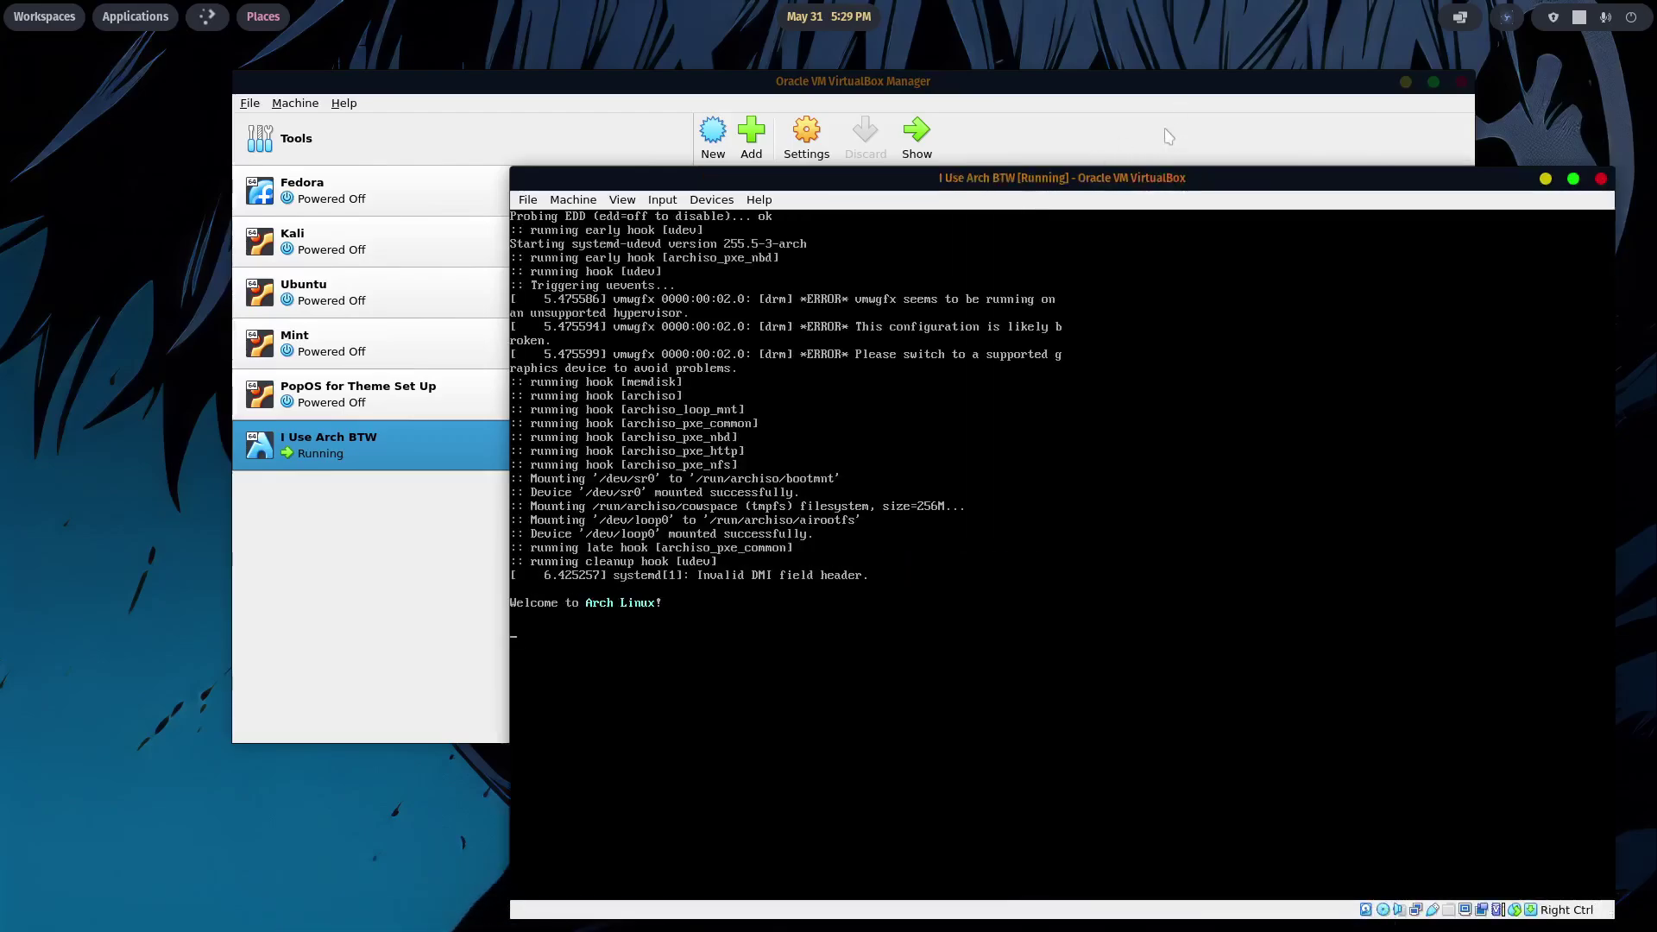
pyautogui.moveTo(1187, 177); pyautogui.dragTo(994, 85)
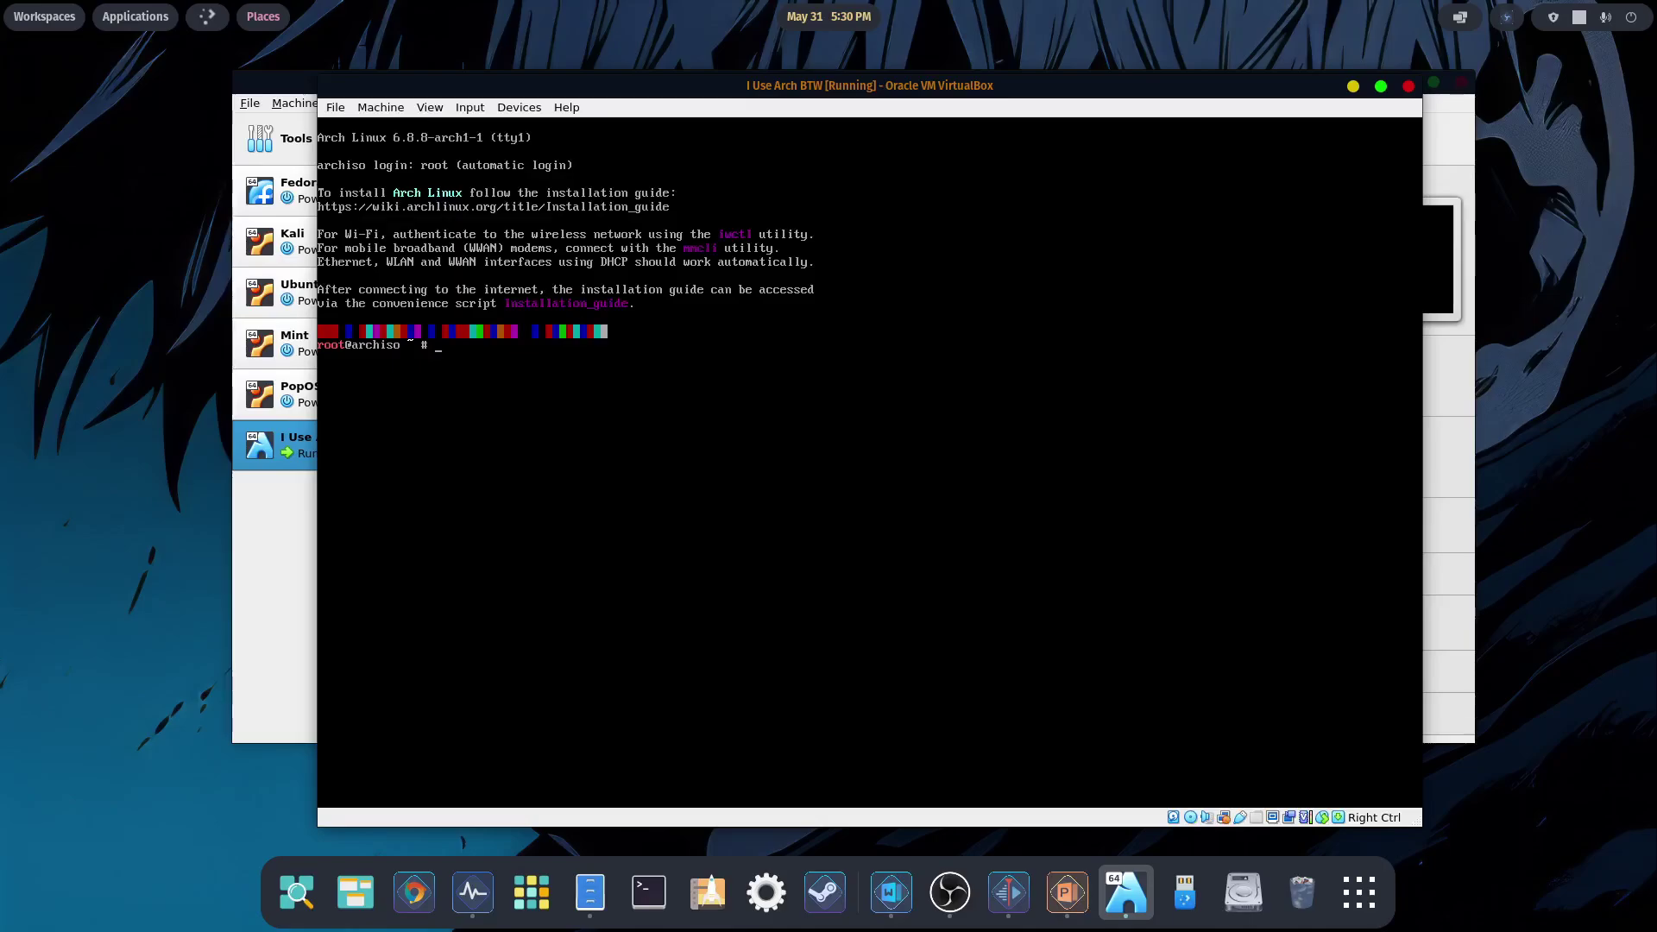
# - Sync databases with pacman -Syy, reinstall archinstall with pacman -S, then launch archinstall
pyautogui.write('pacman')
pyautogui.write('-Syy')
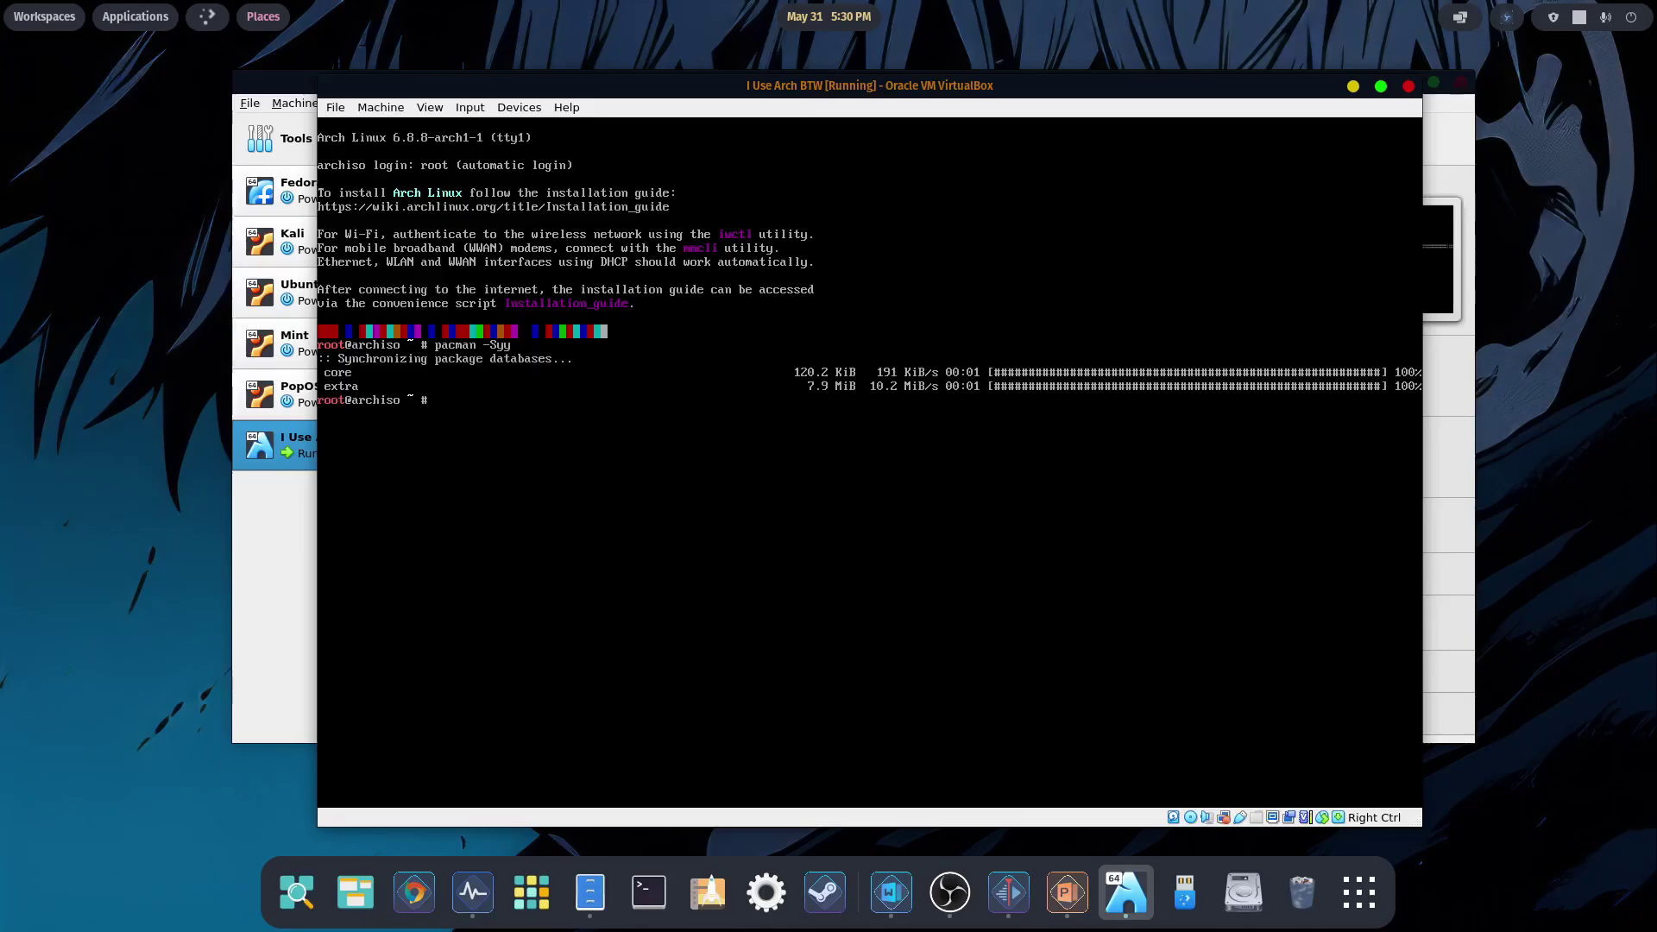
pyautogui.write('pacman -S archinstall')
pyautogui.press('Return')
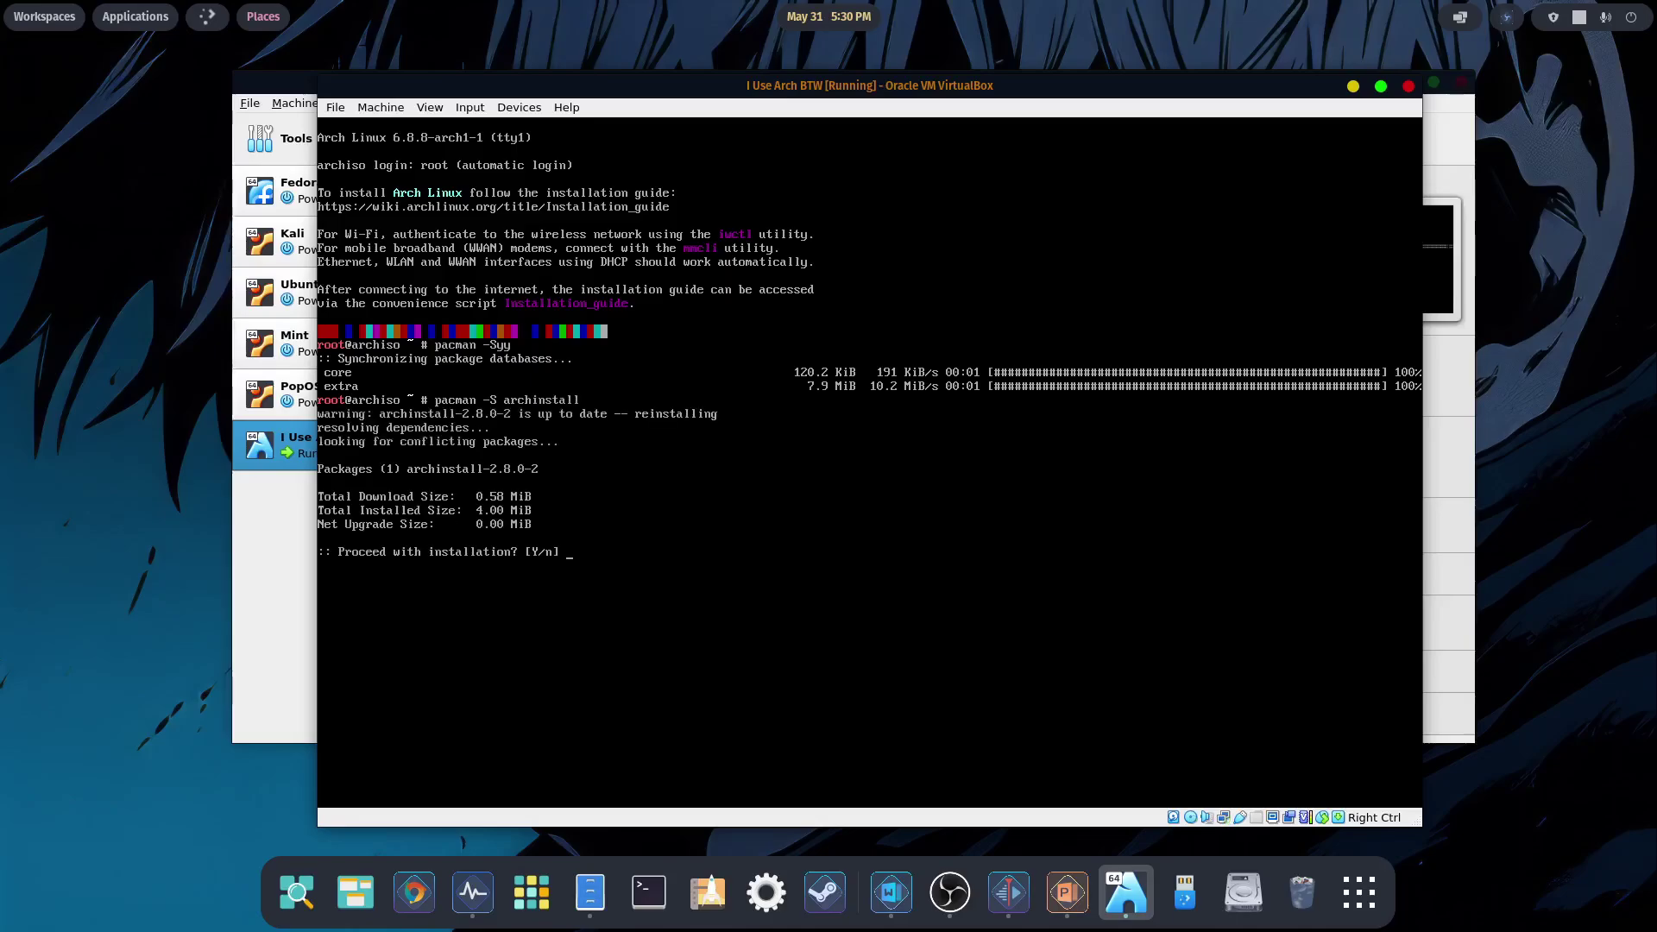
pyautogui.write('y')
pyautogui.press('Return')
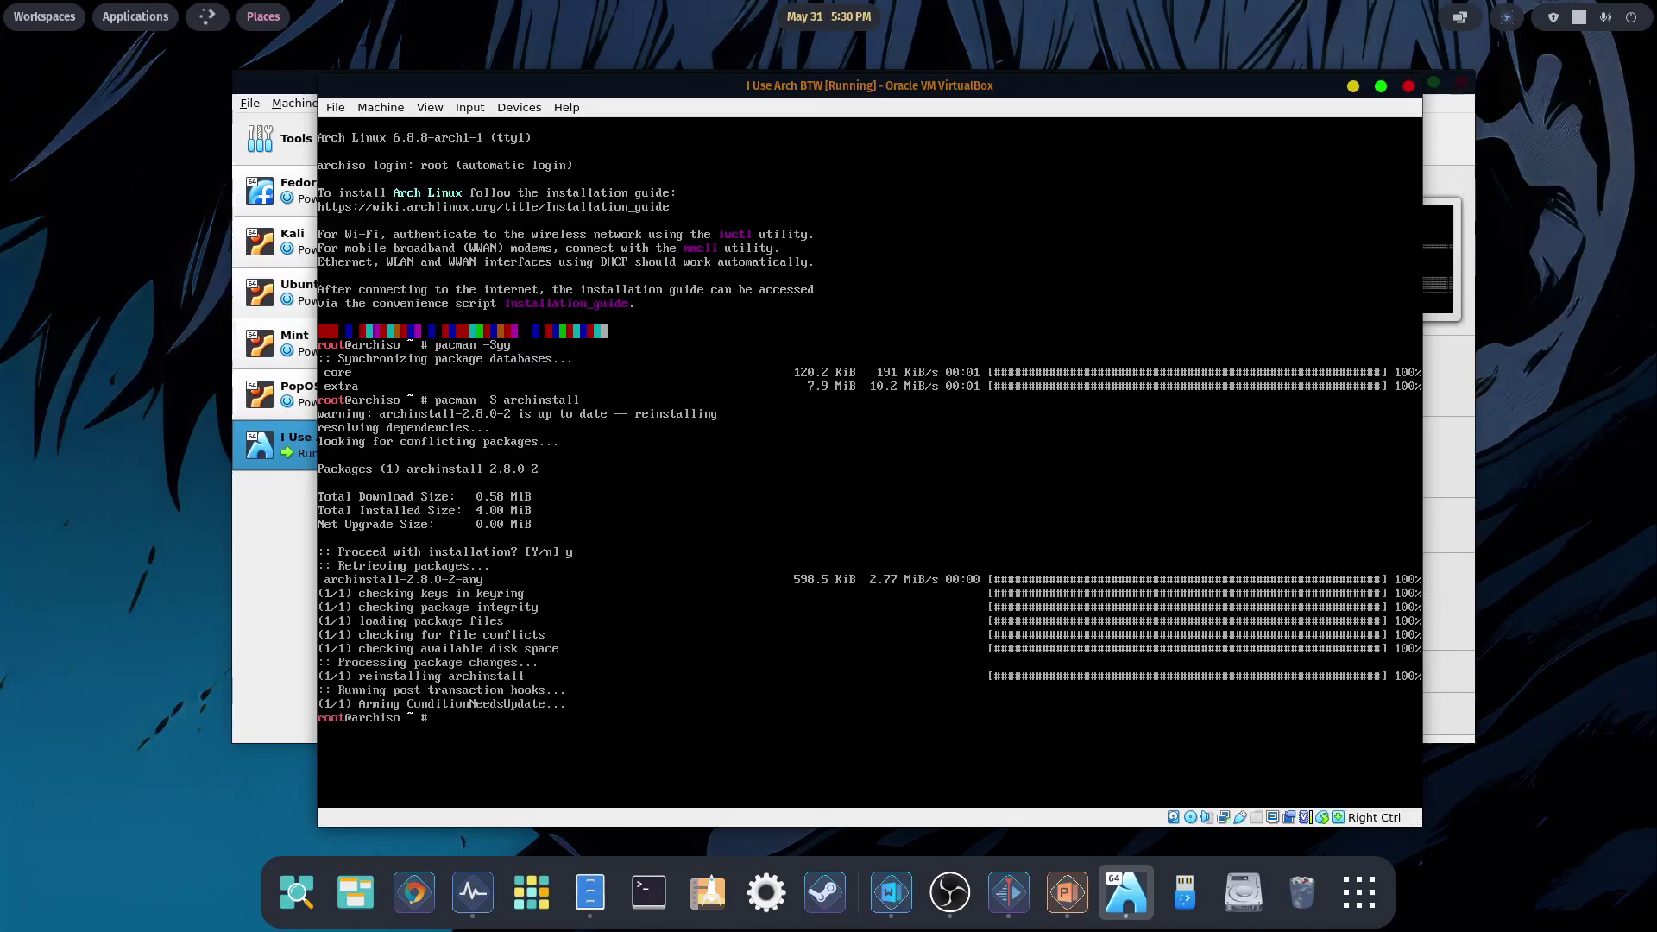
pyautogui.write('archinstall')
pyautogui.press('Return')
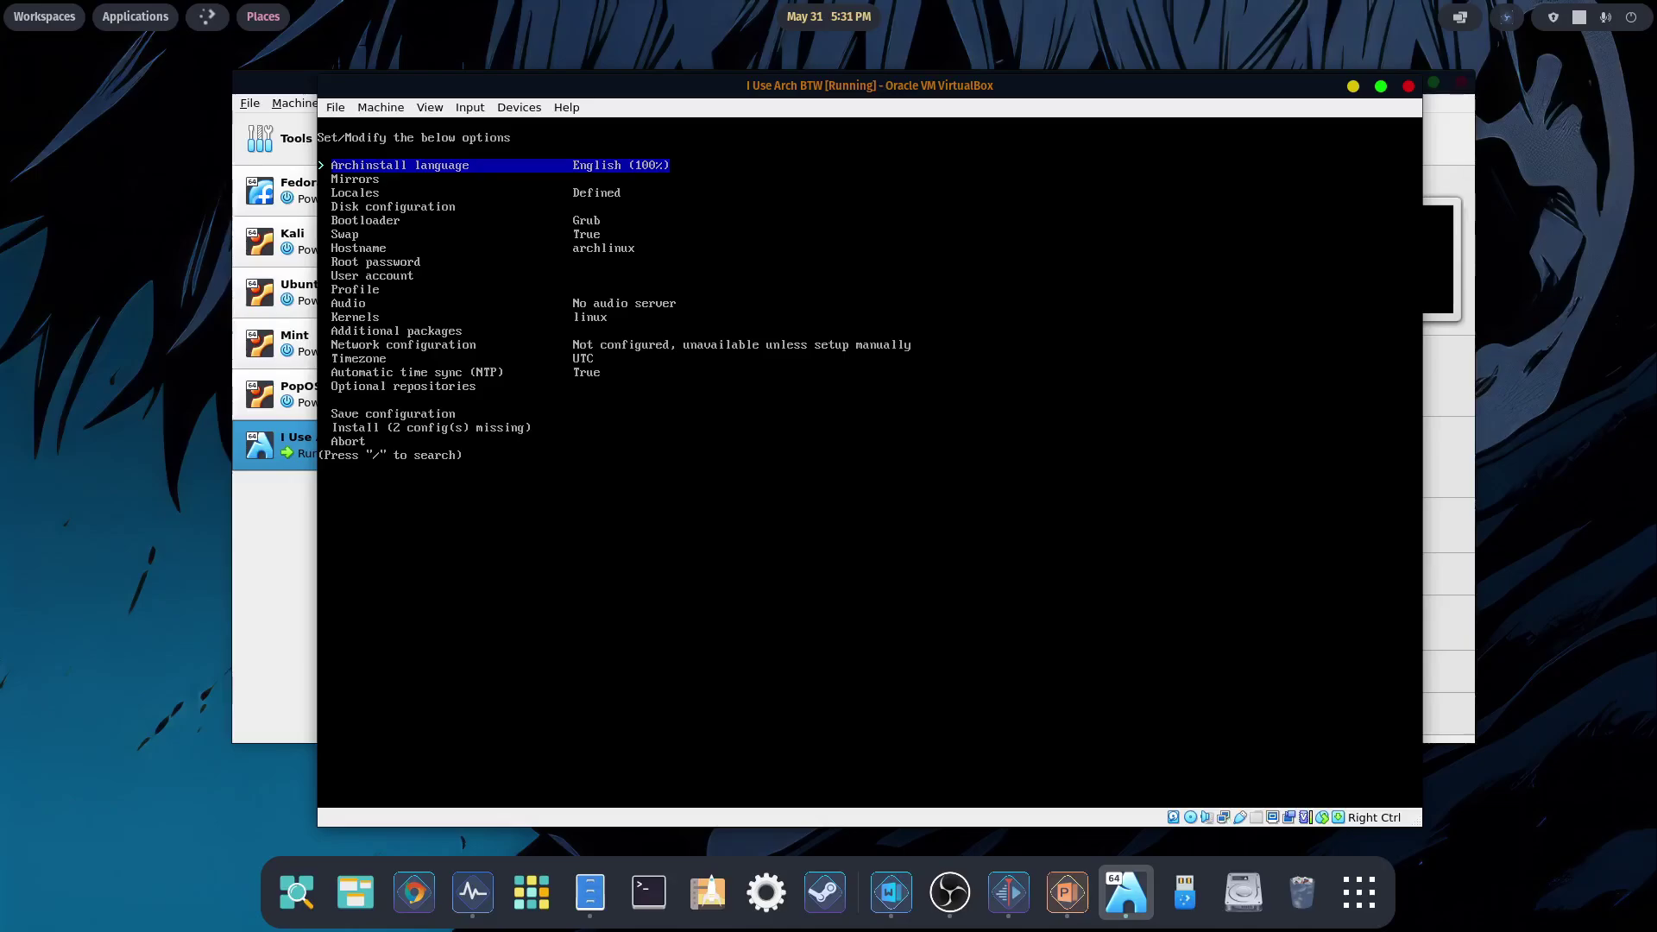
# - Set the archinstall mirror region to United States
pyautogui.press('Down')
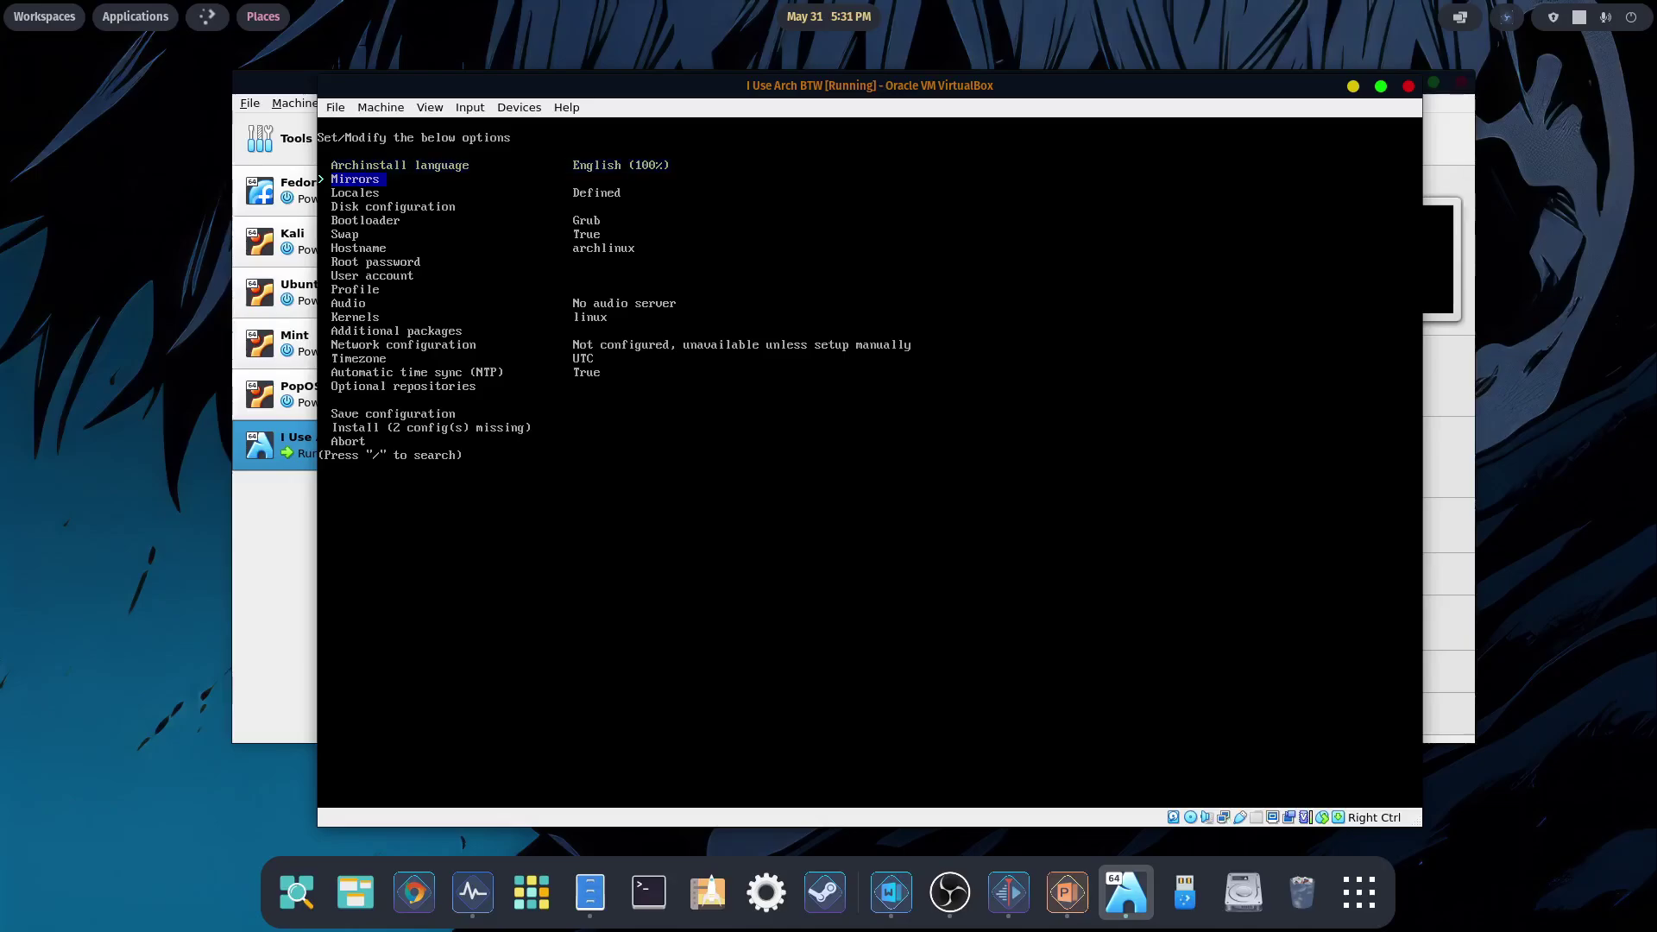
pyautogui.press('Return')
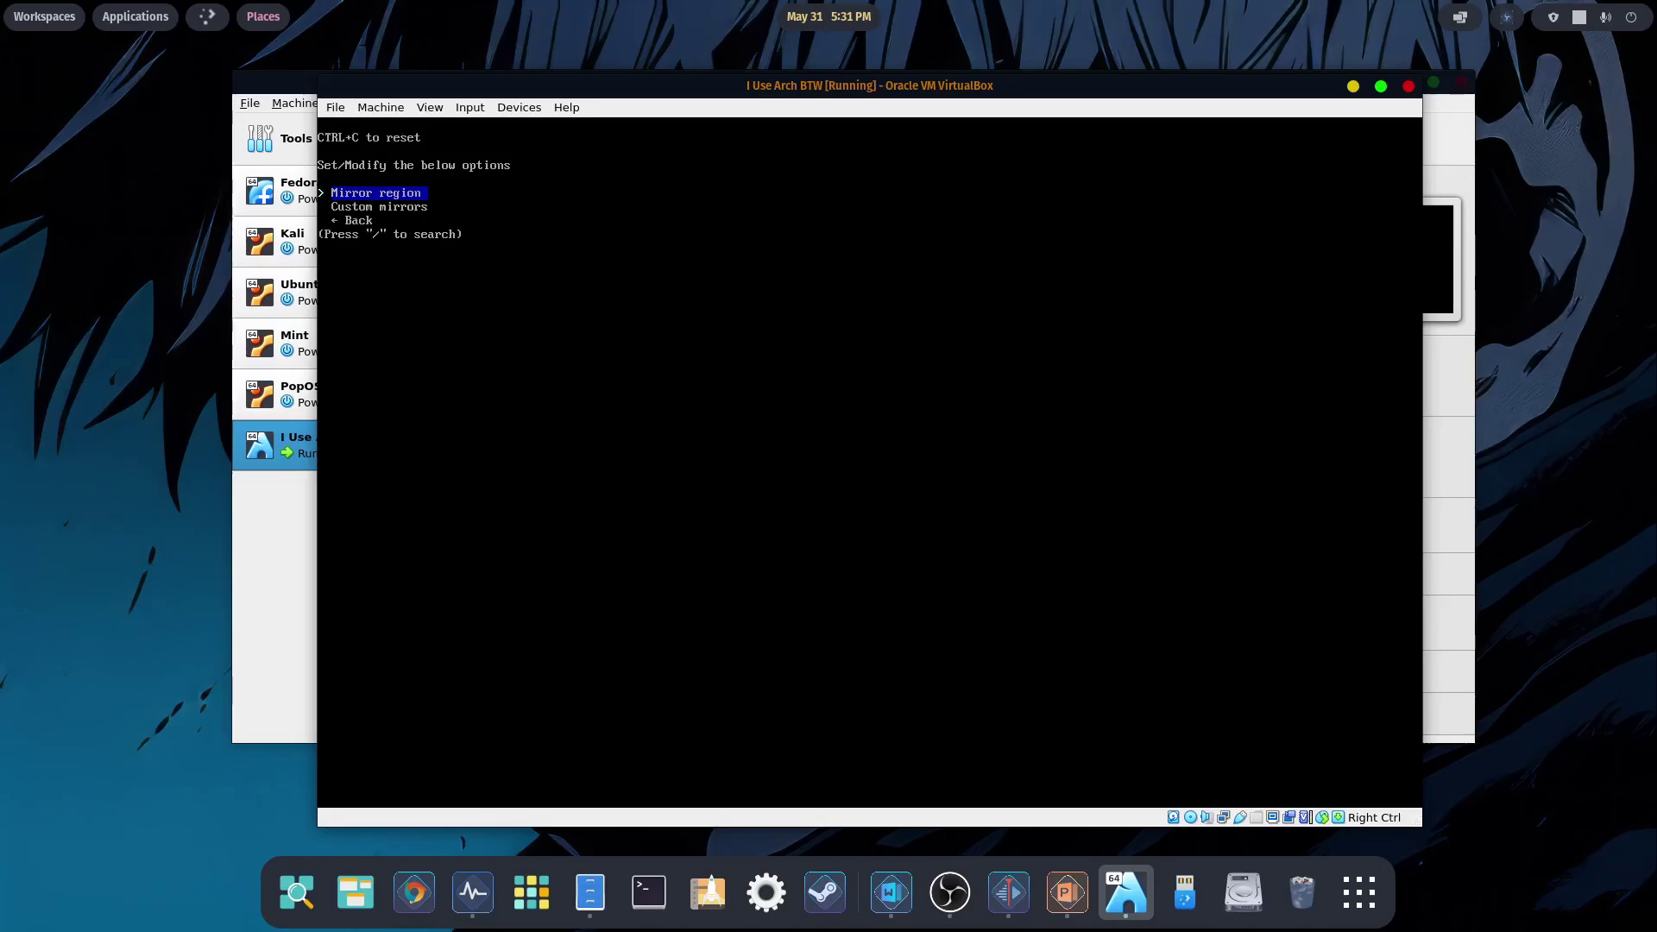
pyautogui.press('Return')
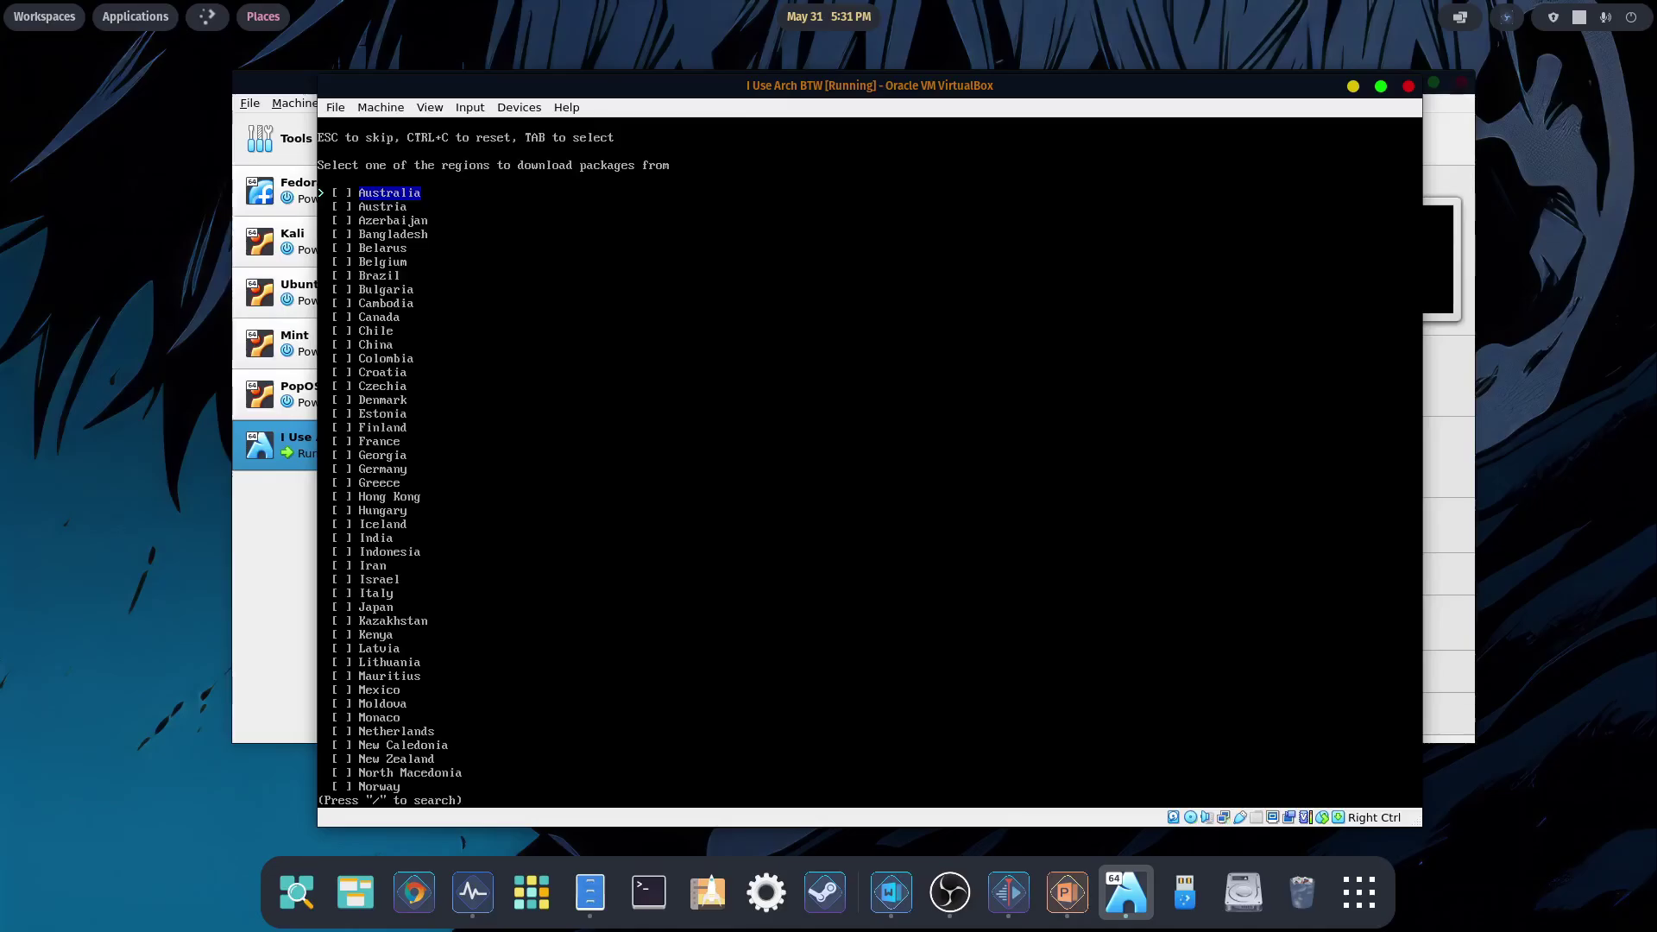
pyautogui.press('Up')
pyautogui.press('Up')
pyautogui.press('Up')
pyautogui.press('Up')
pyautogui.press('Up')
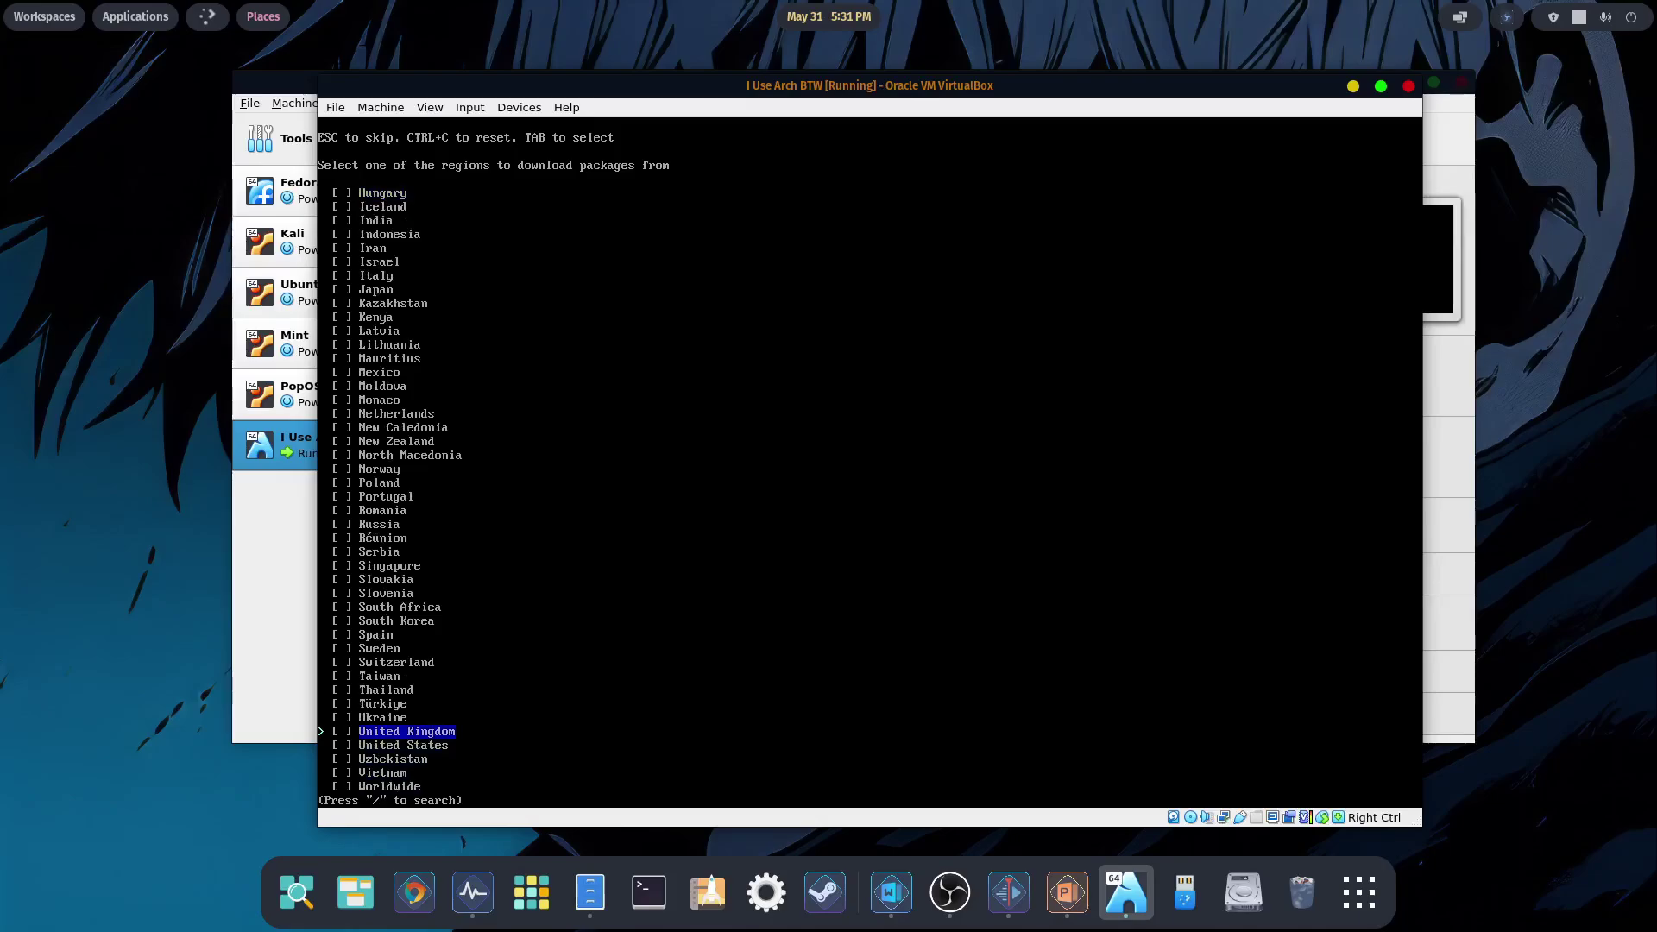
pyautogui.press('Down')
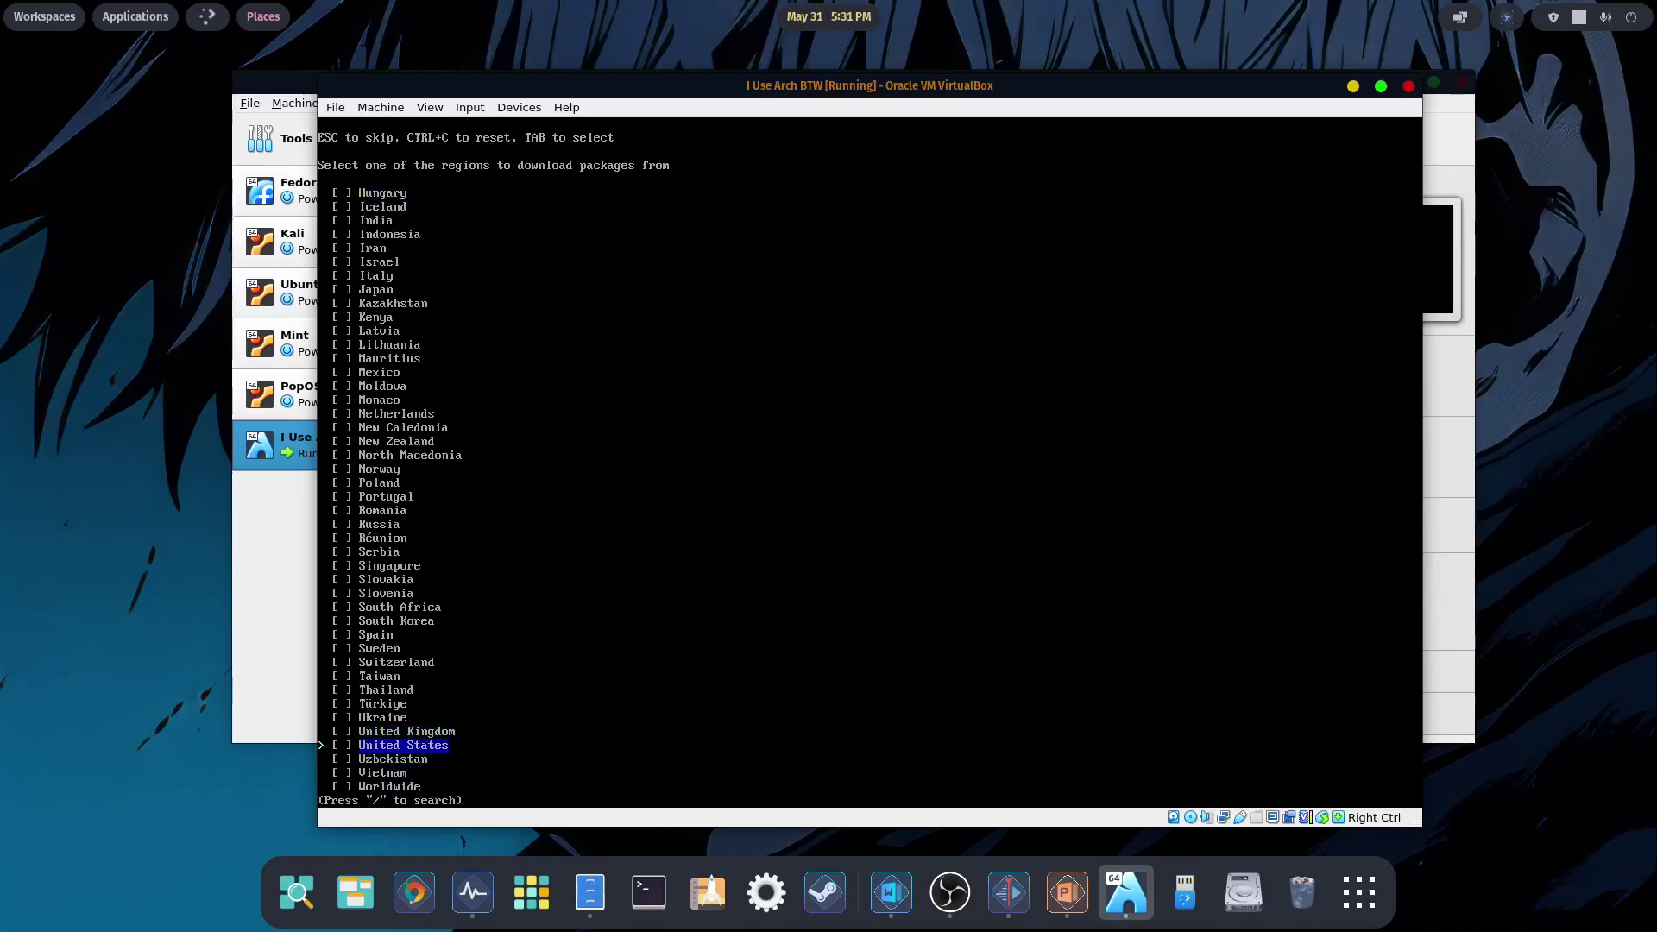
pyautogui.press('Tab')
pyautogui.press('Return')
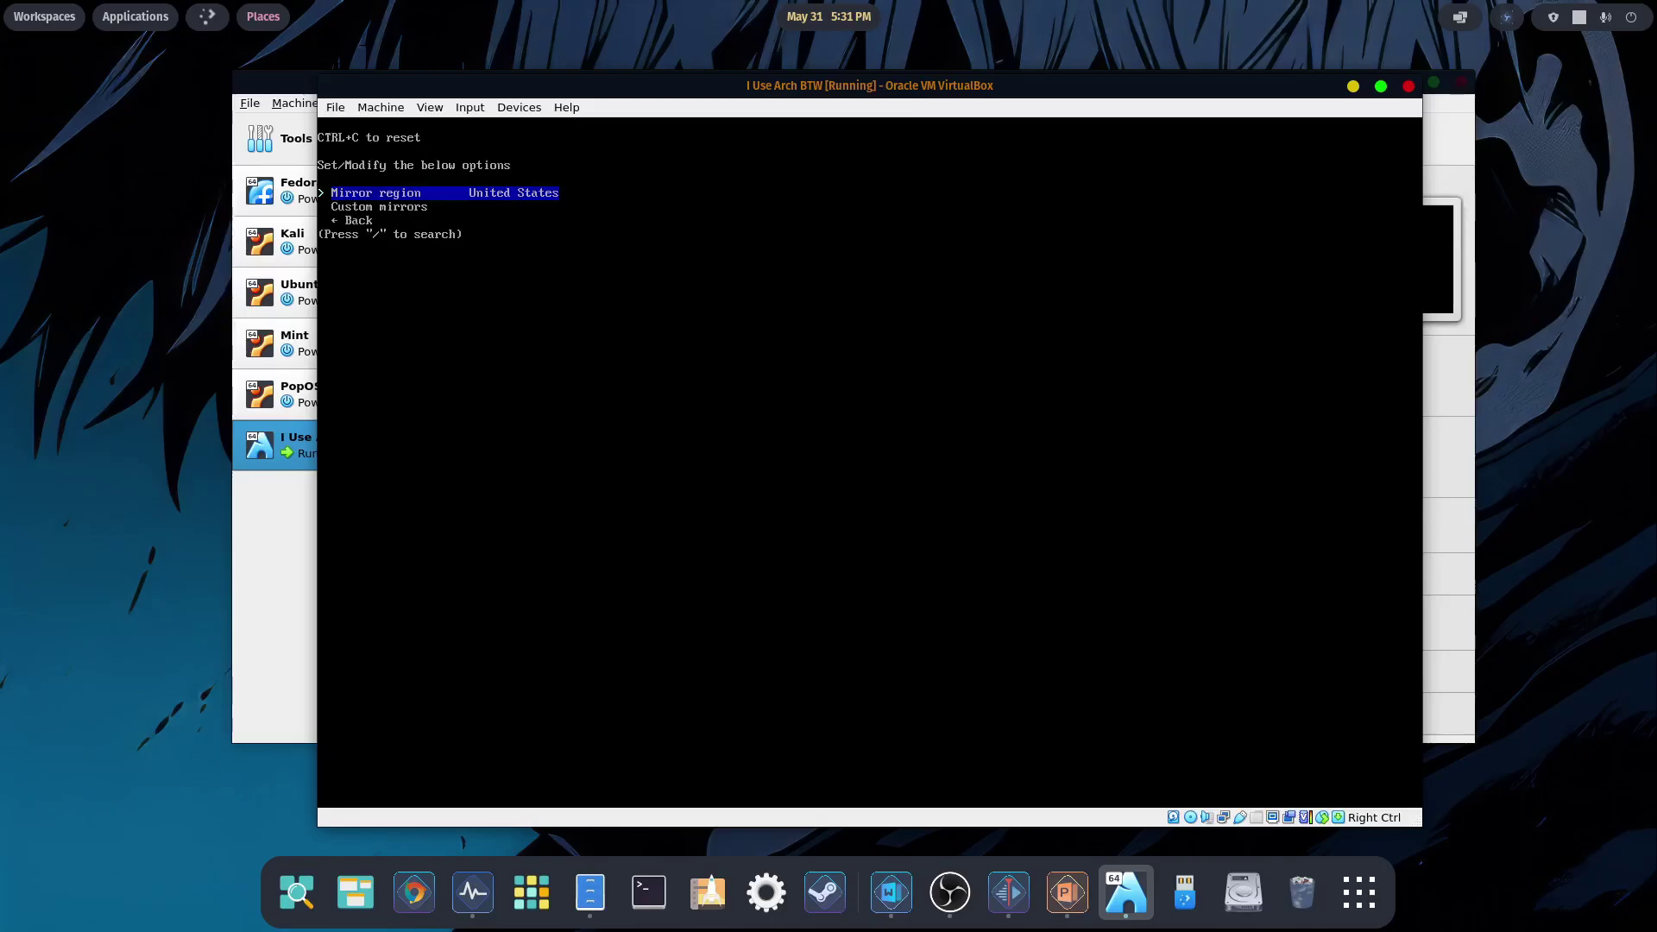
pyautogui.press('Down')
pyautogui.press('Down')
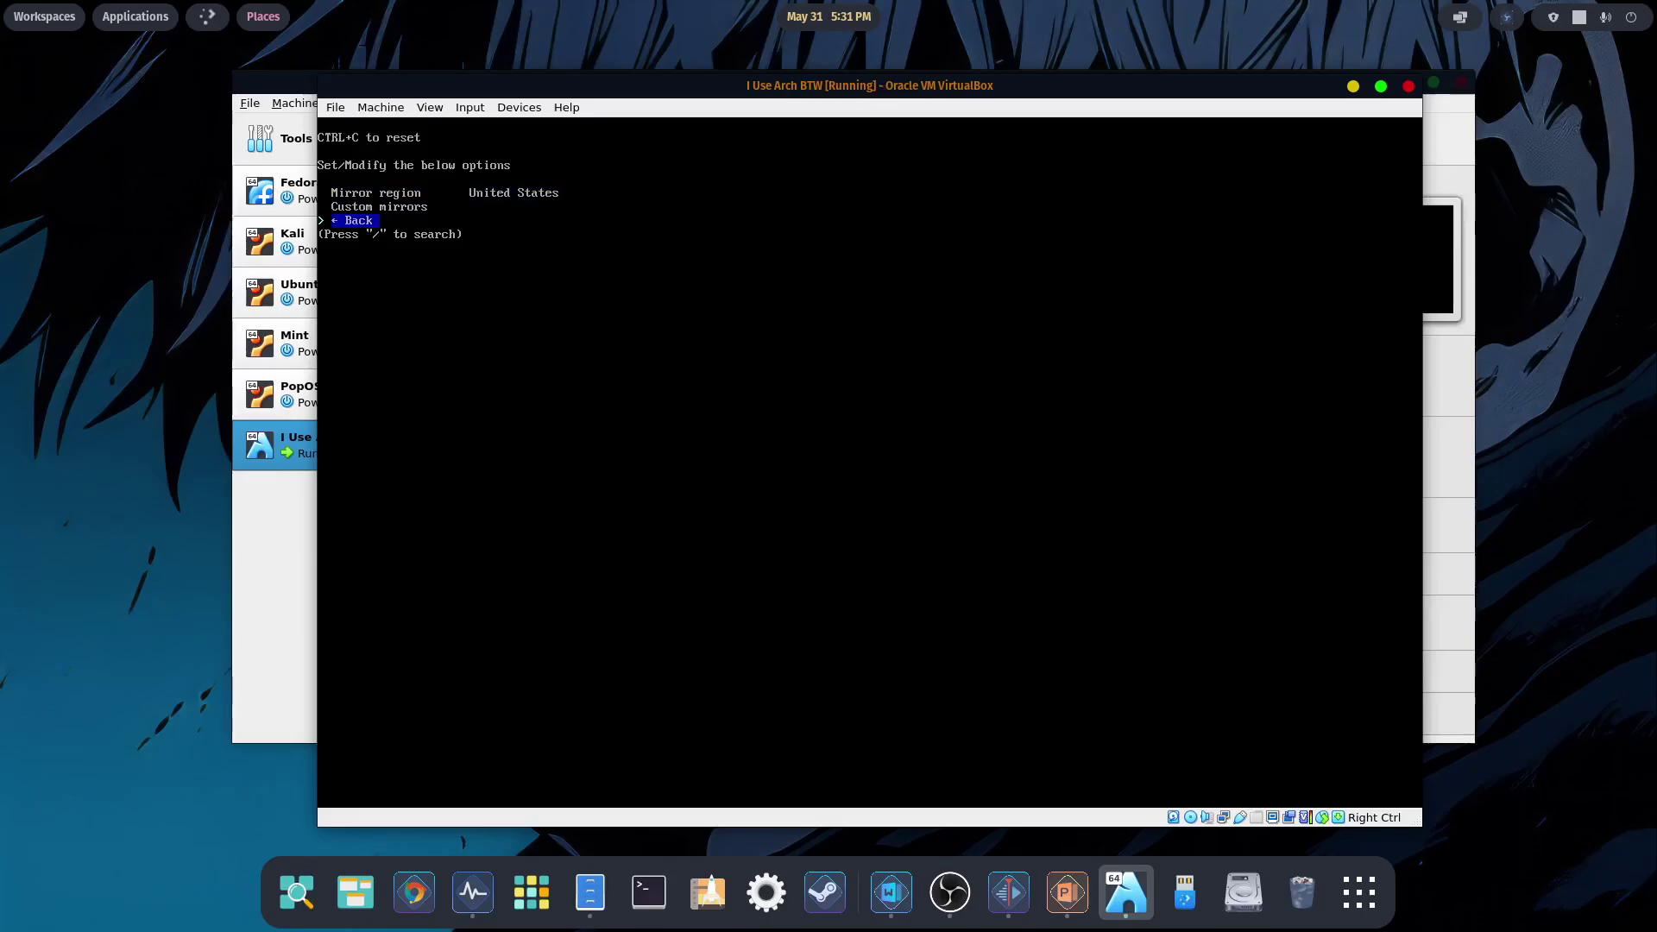
pyautogui.press('Return')
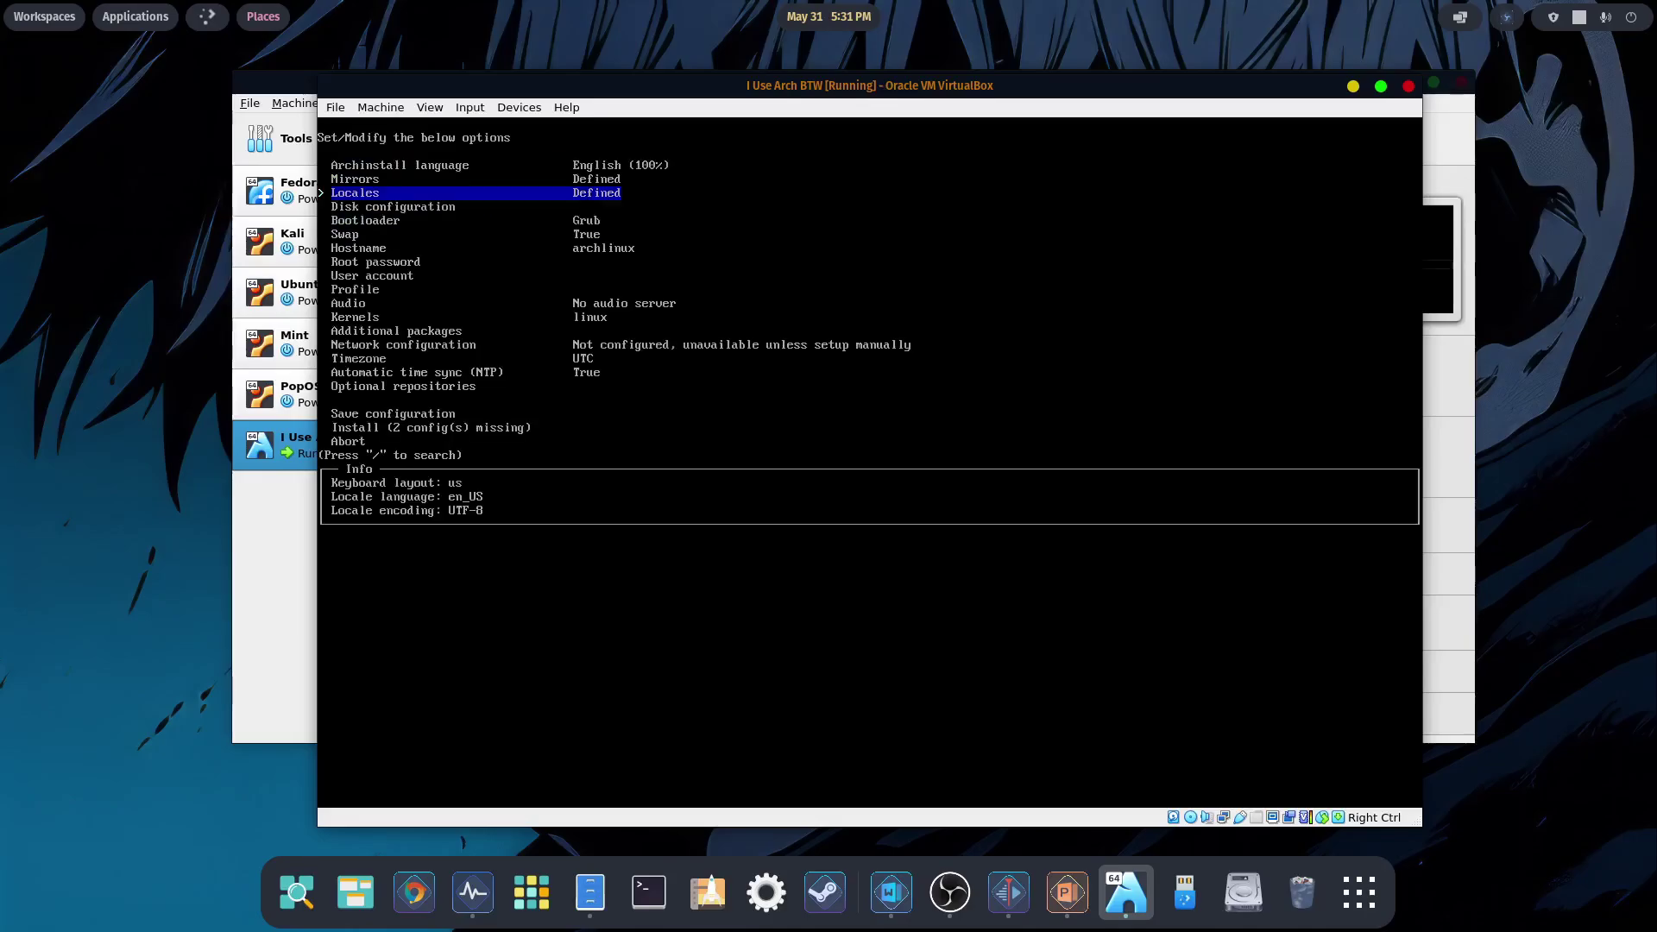
# - Partition the 19 GB VBOX disk with the best-effort default layout using ext4
pyautogui.press('Down')
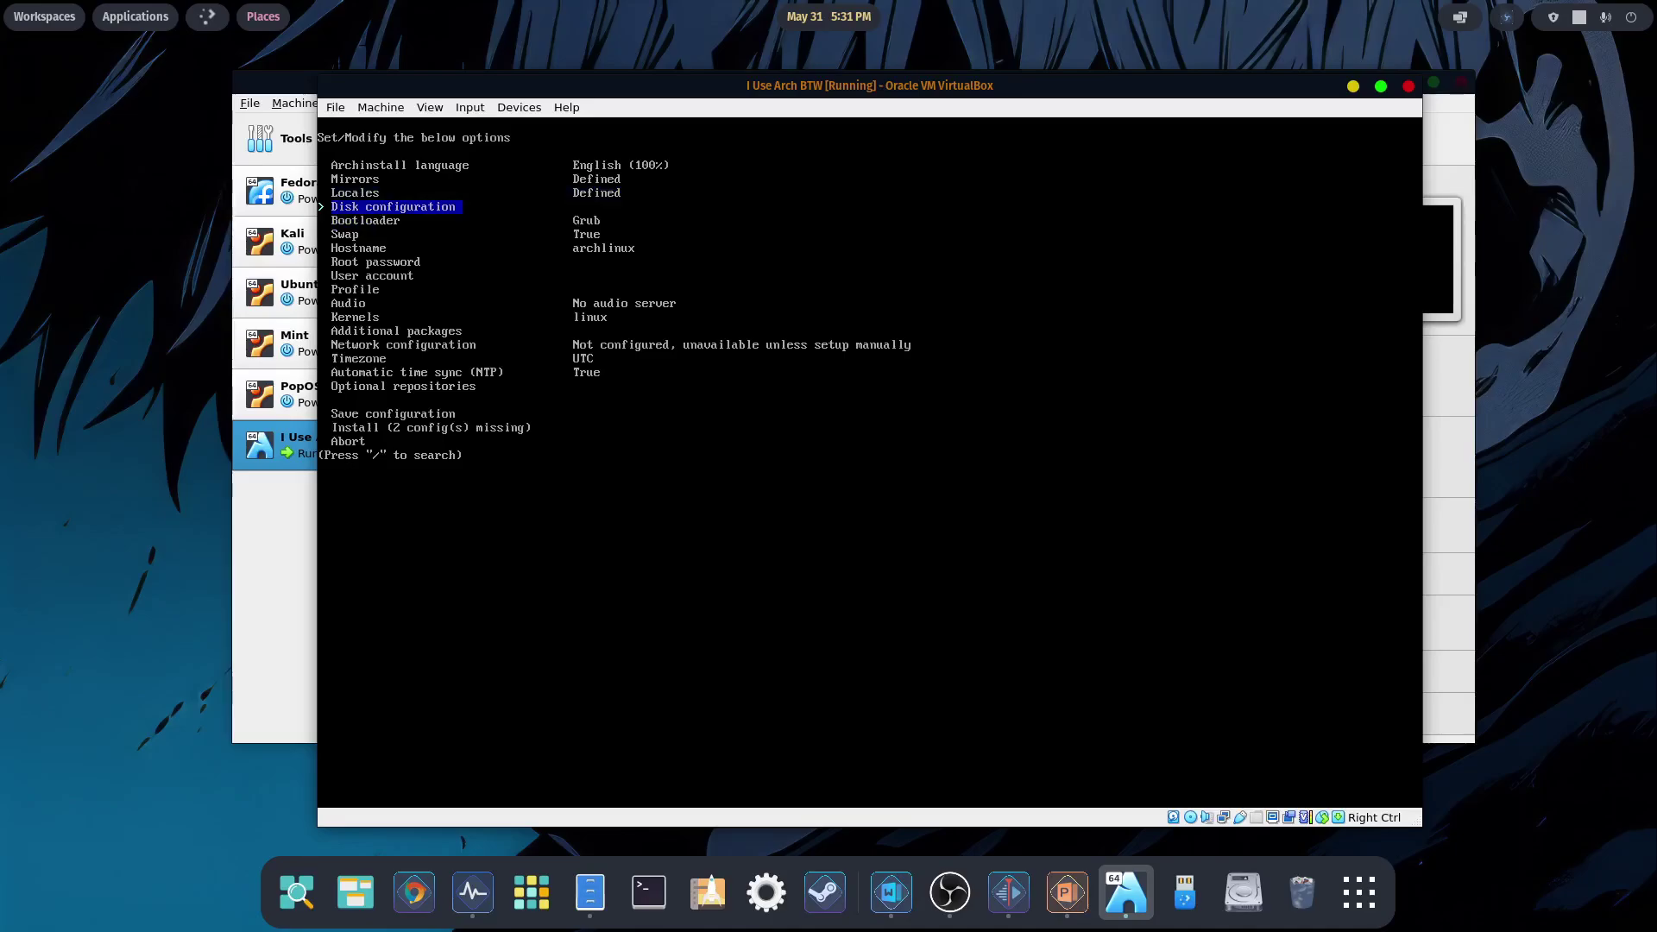
pyautogui.press('Return')
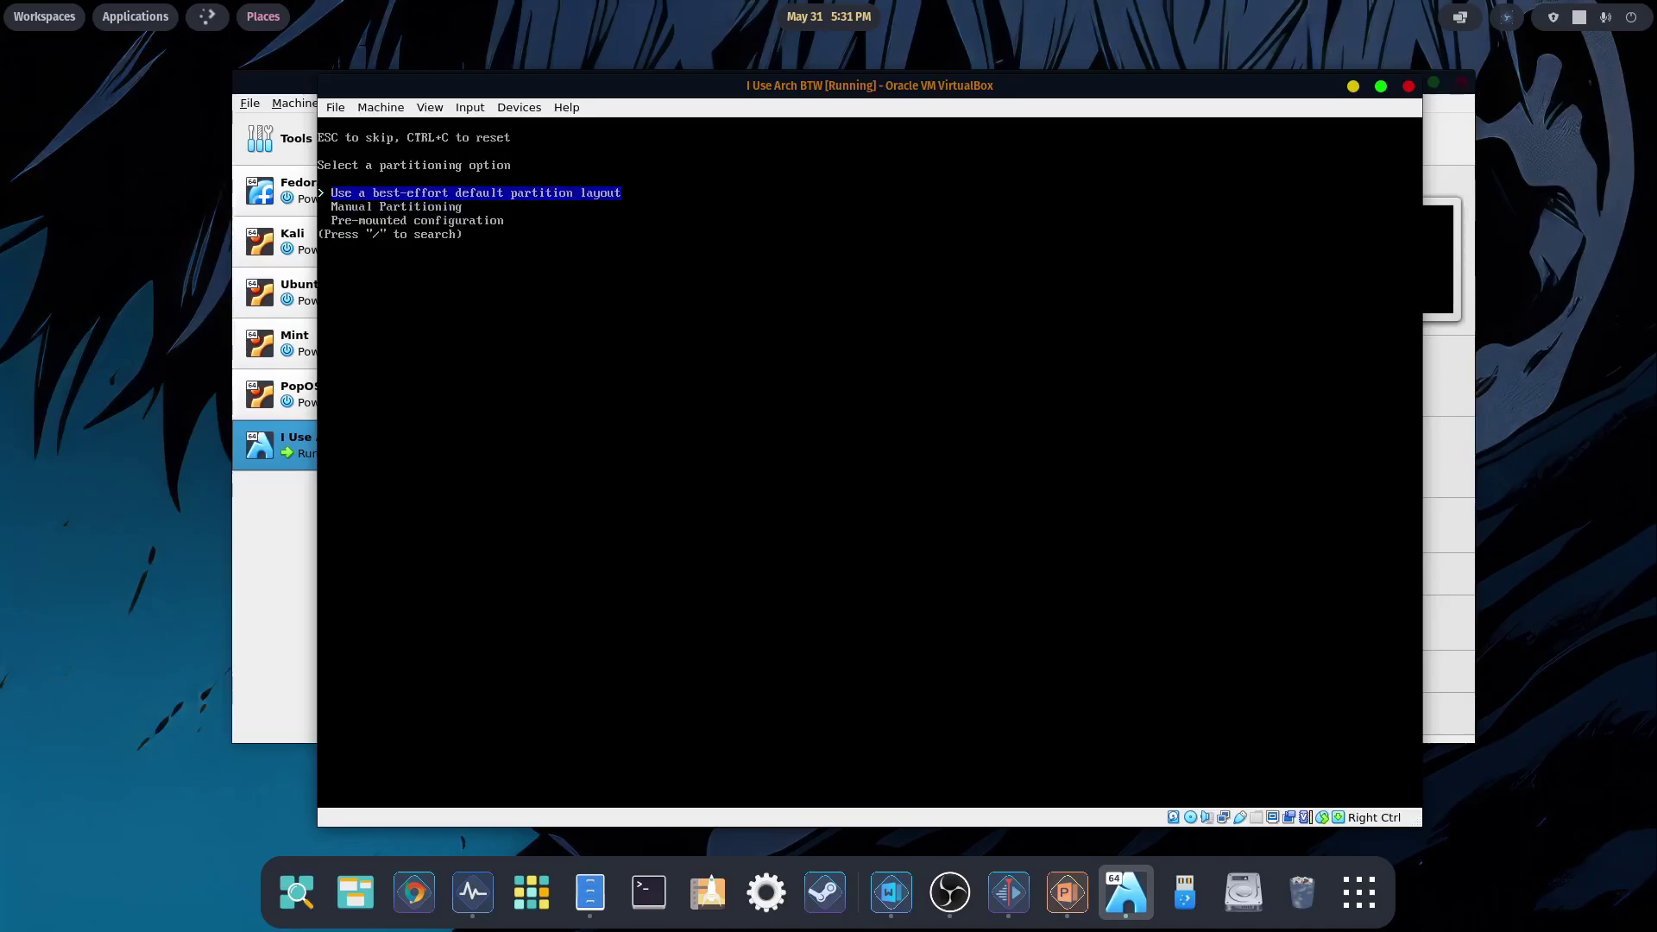
pyautogui.press('Down')
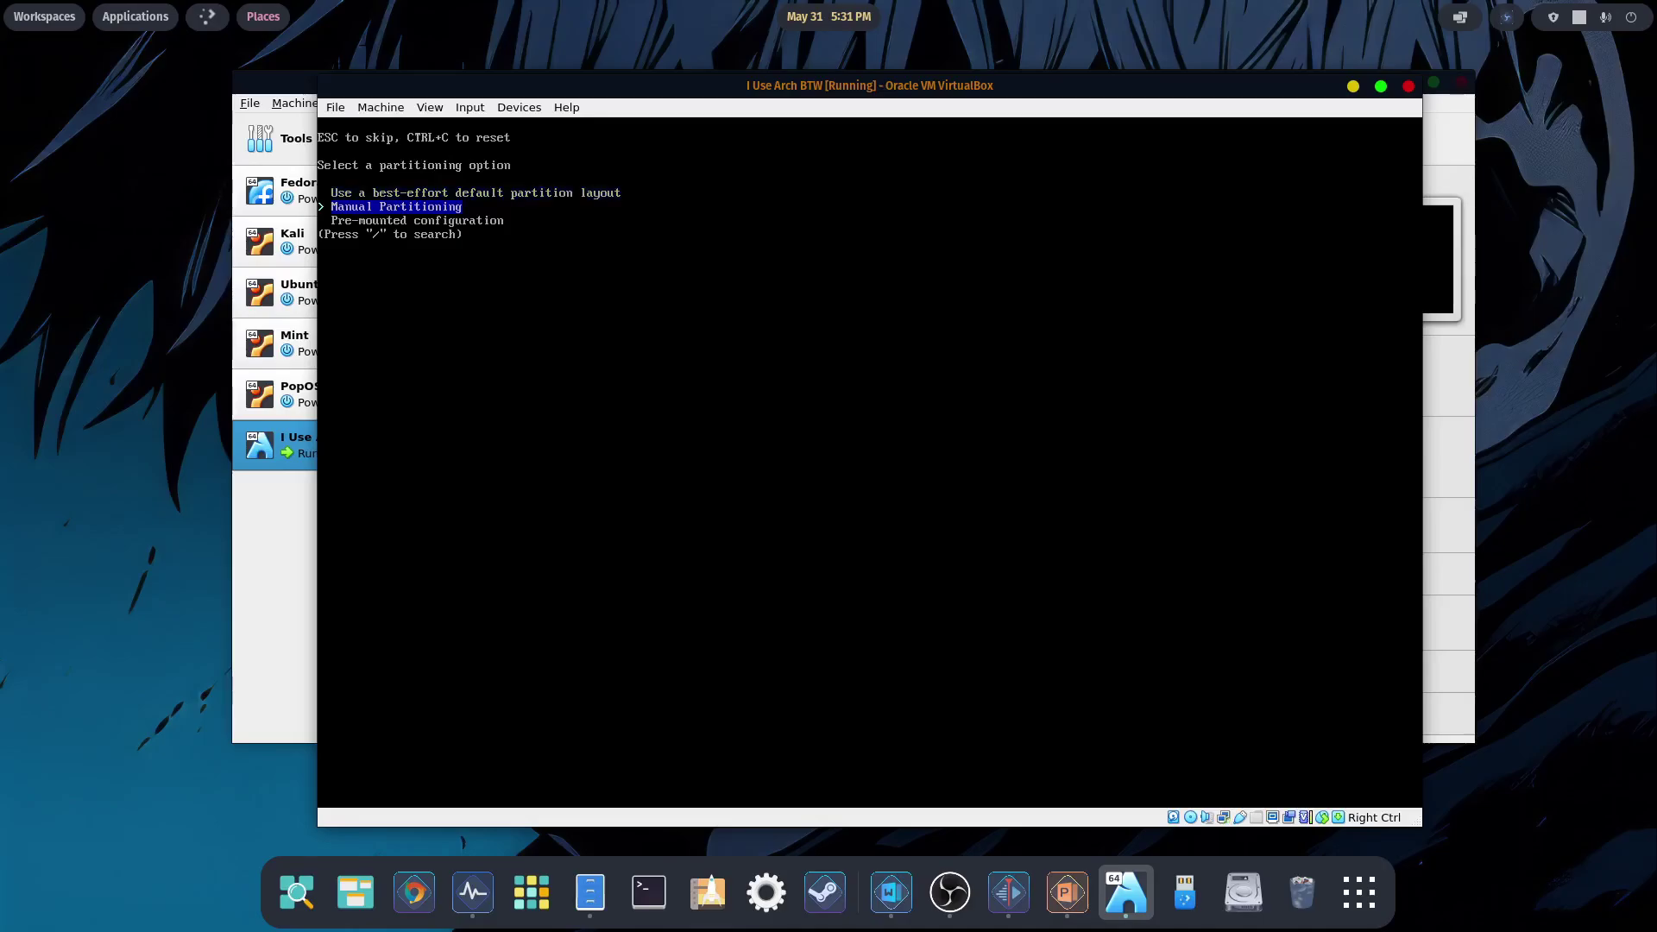
pyautogui.press('Up')
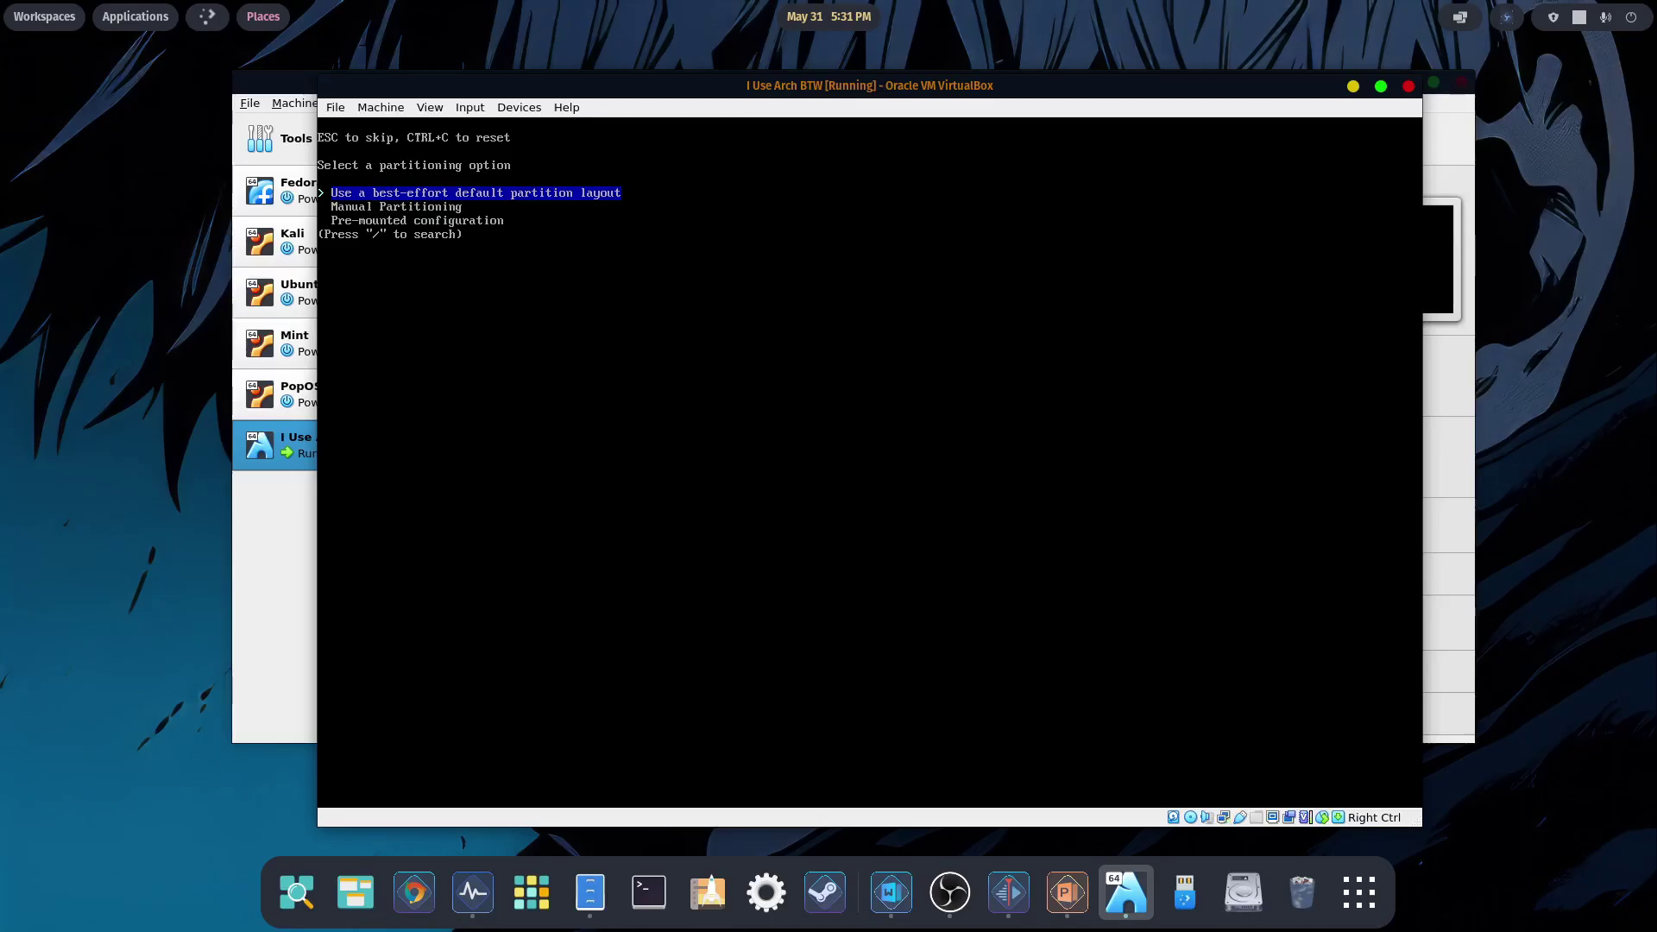
pyautogui.press('Return')
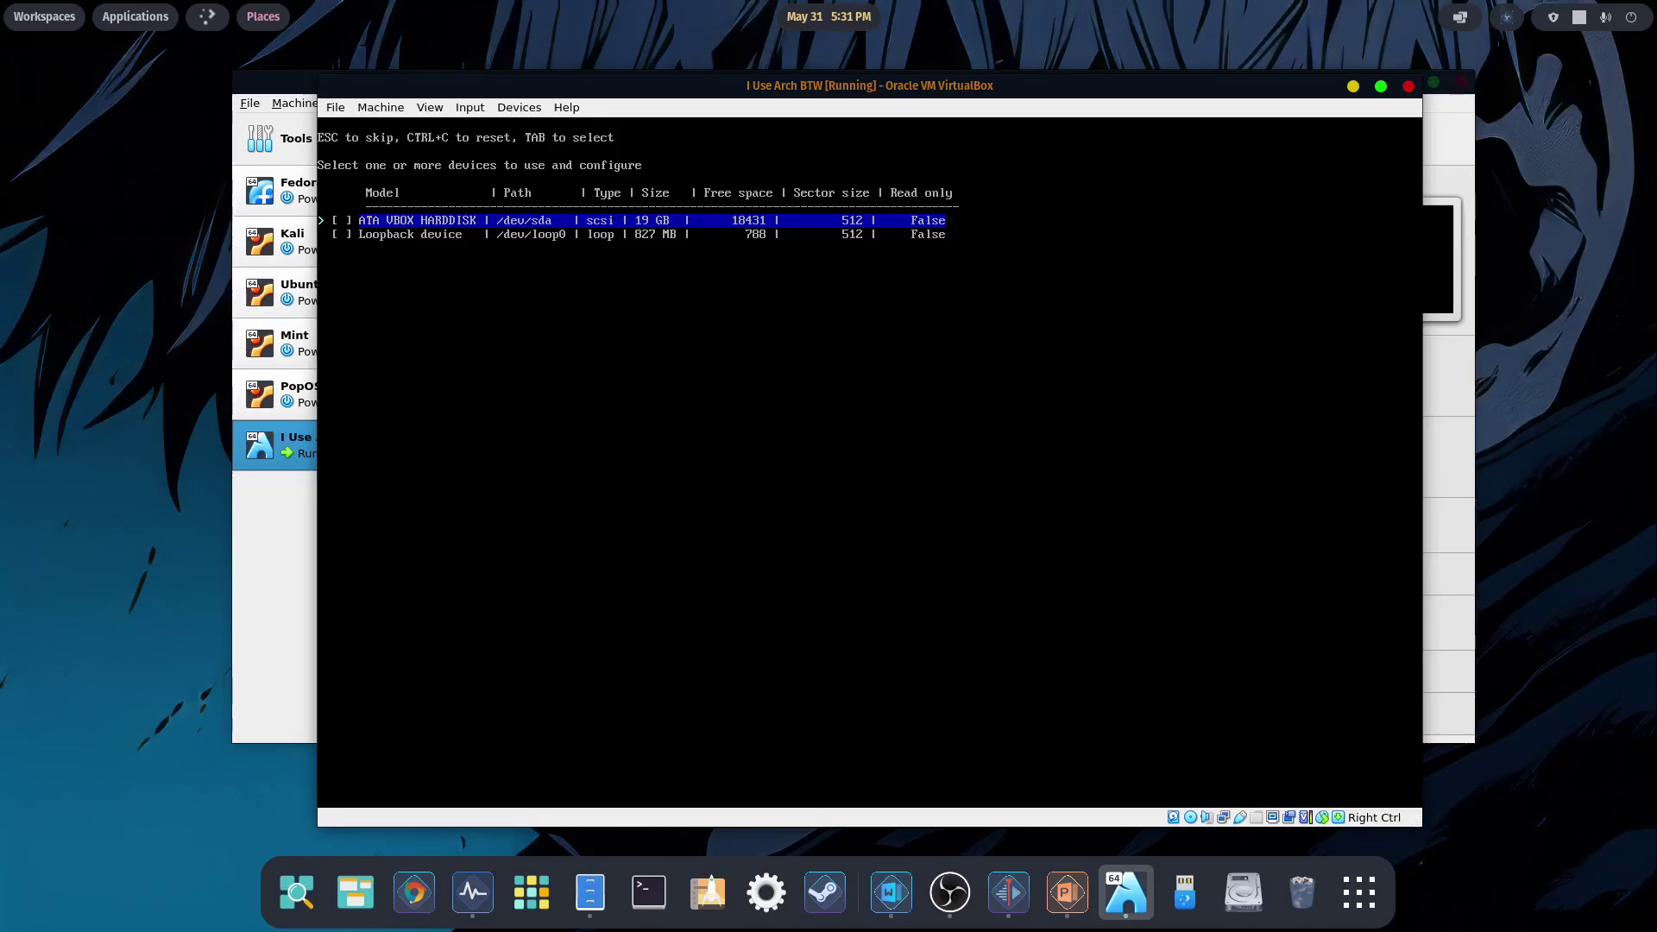
pyautogui.press('Return')
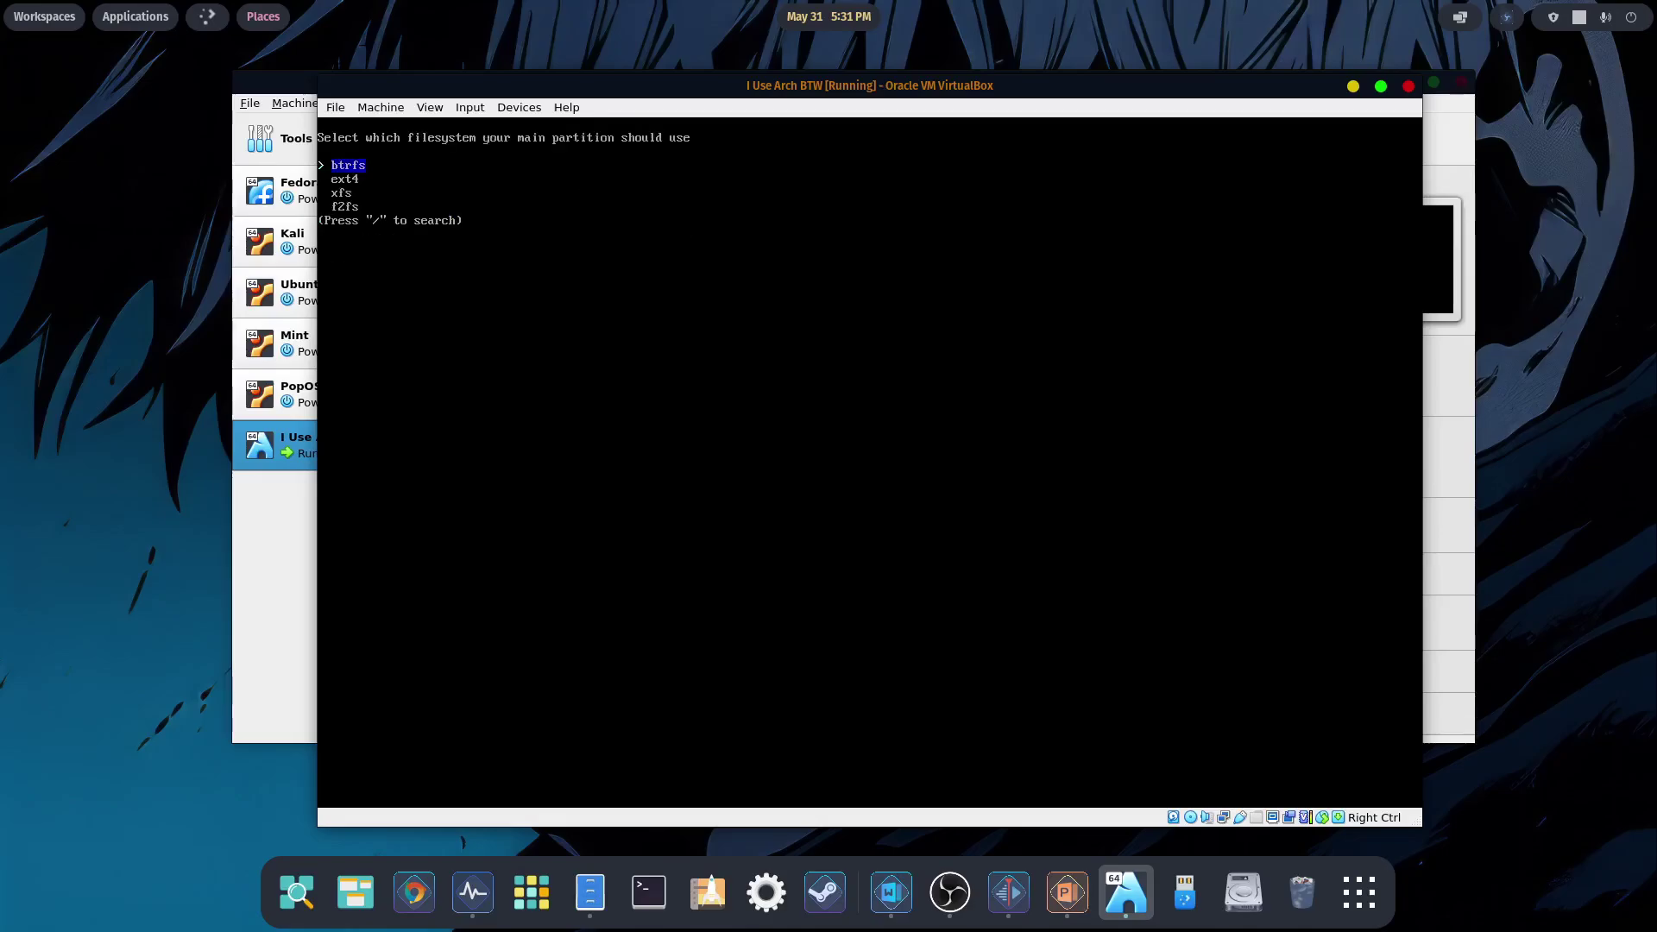
pyautogui.press('Down')
pyautogui.press('Return')
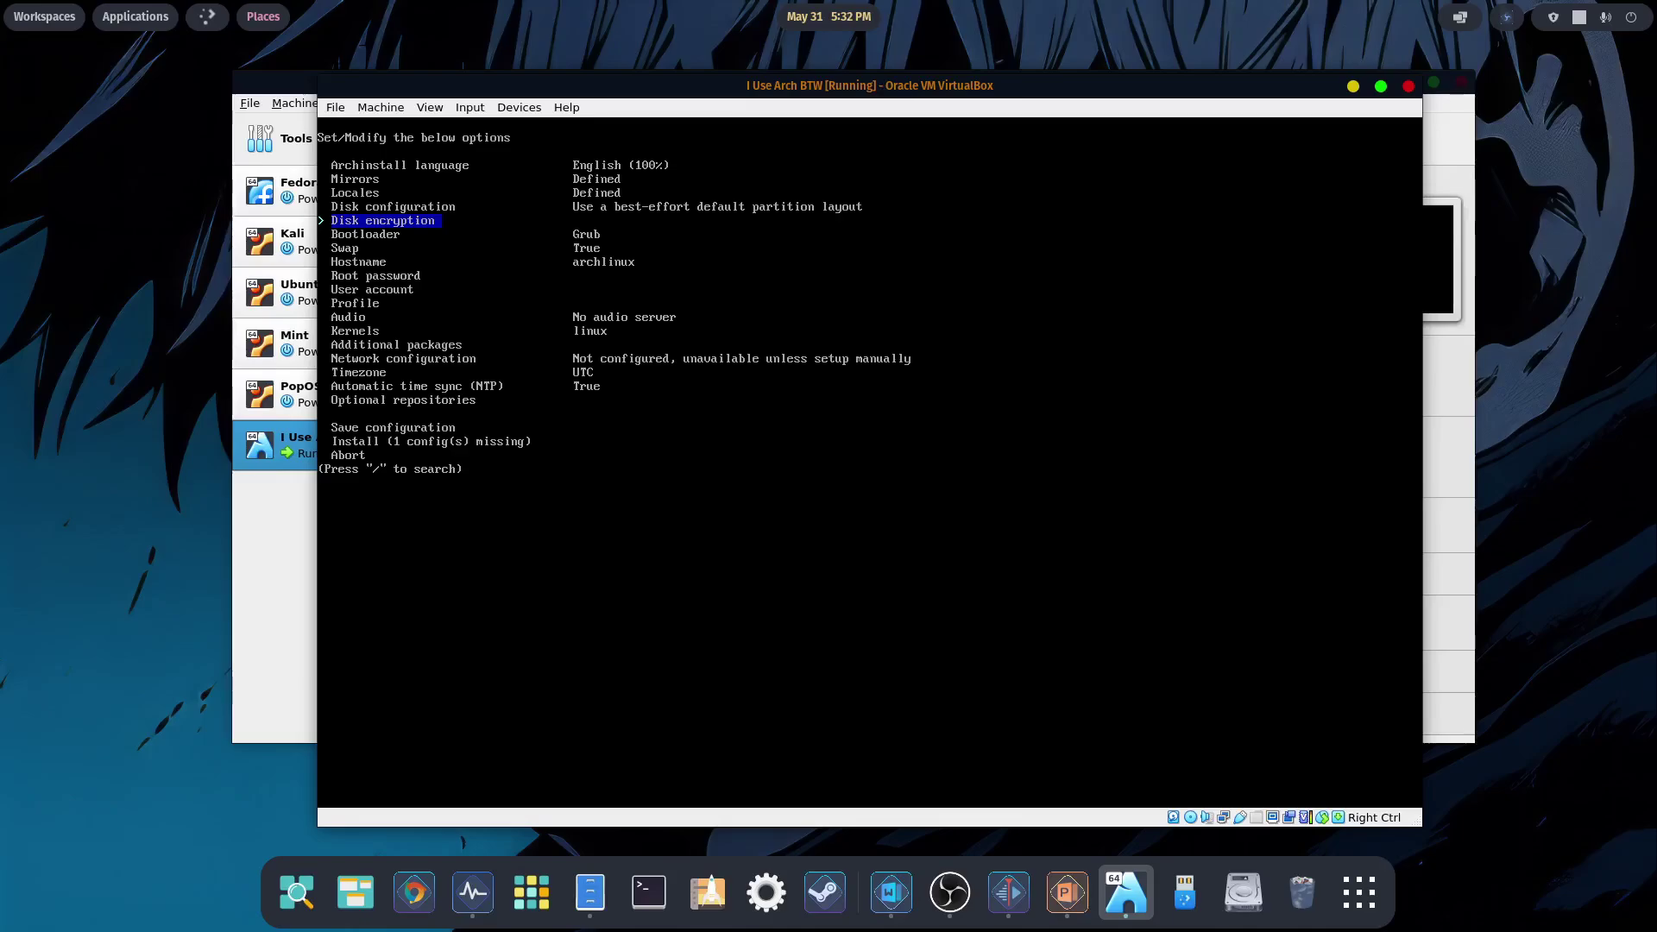
pyautogui.press('Down')
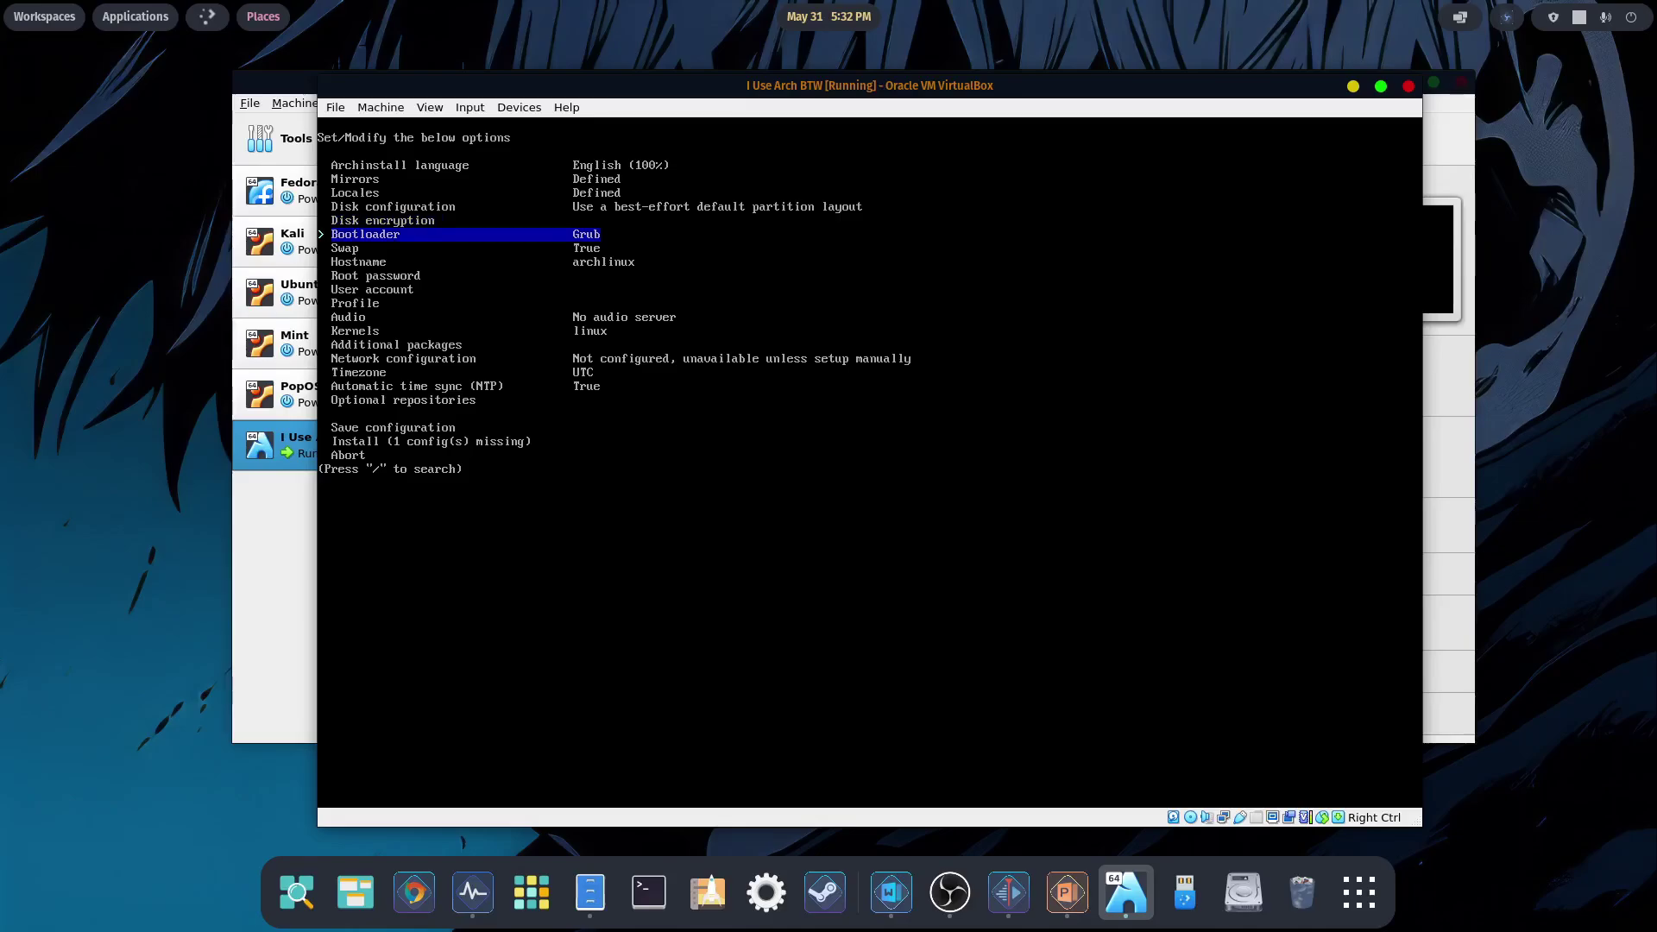
pyautogui.press('Down')
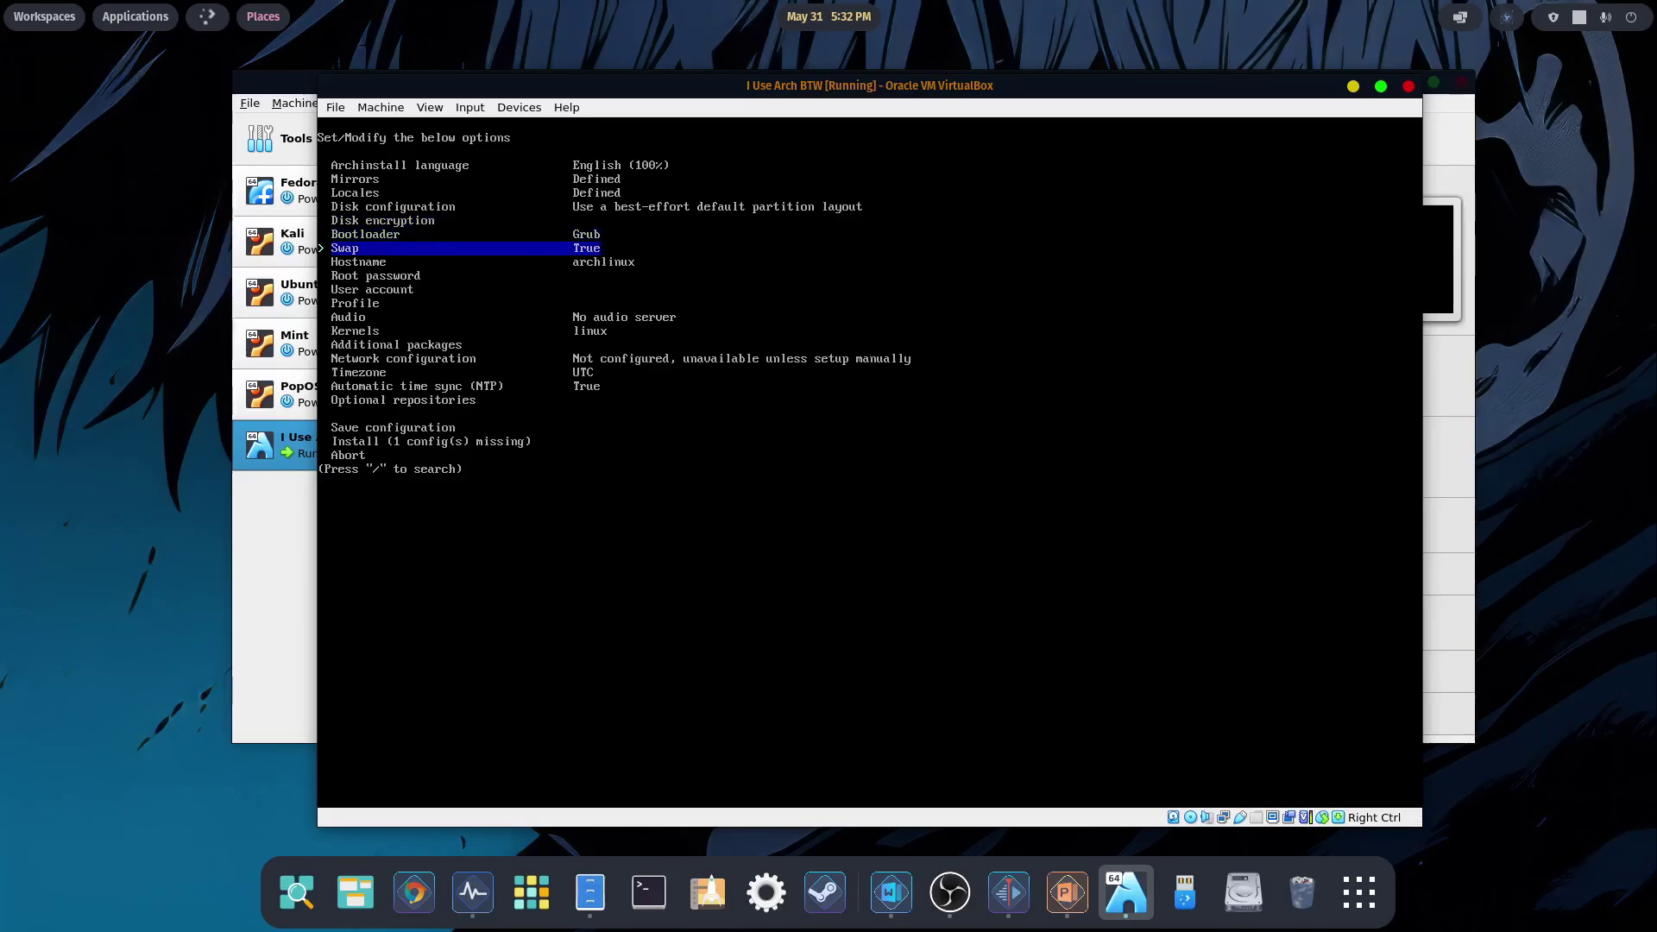
pyautogui.press('Down')
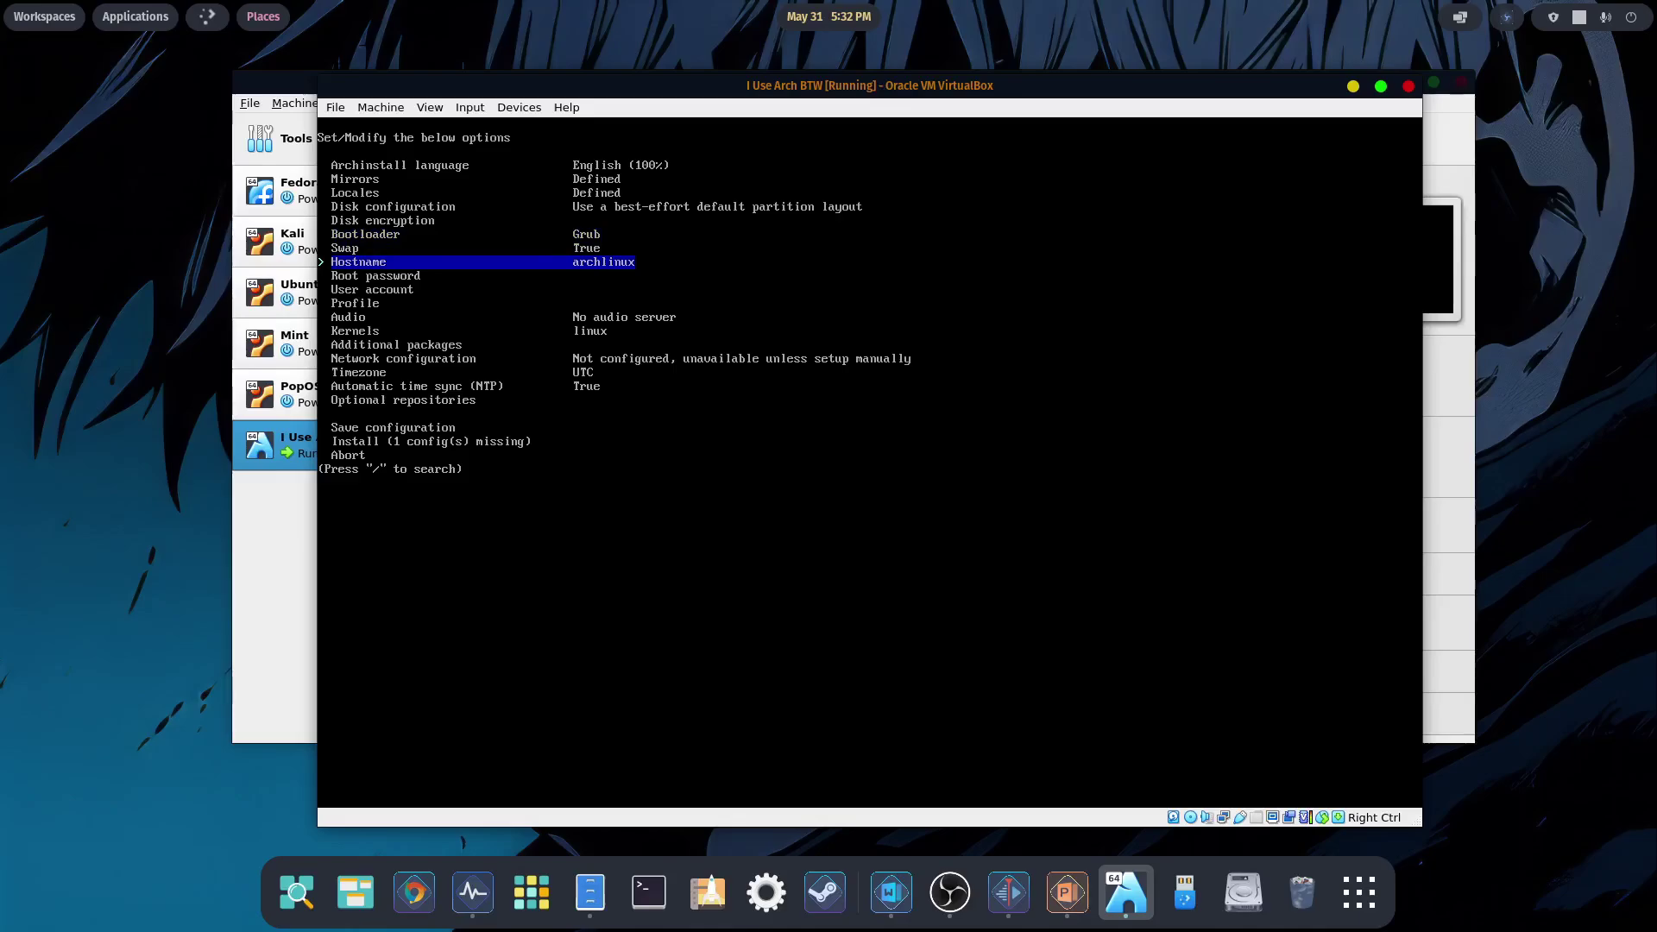
# - Change the hostname from archlinux to 'junior'
pyautogui.press('Return')
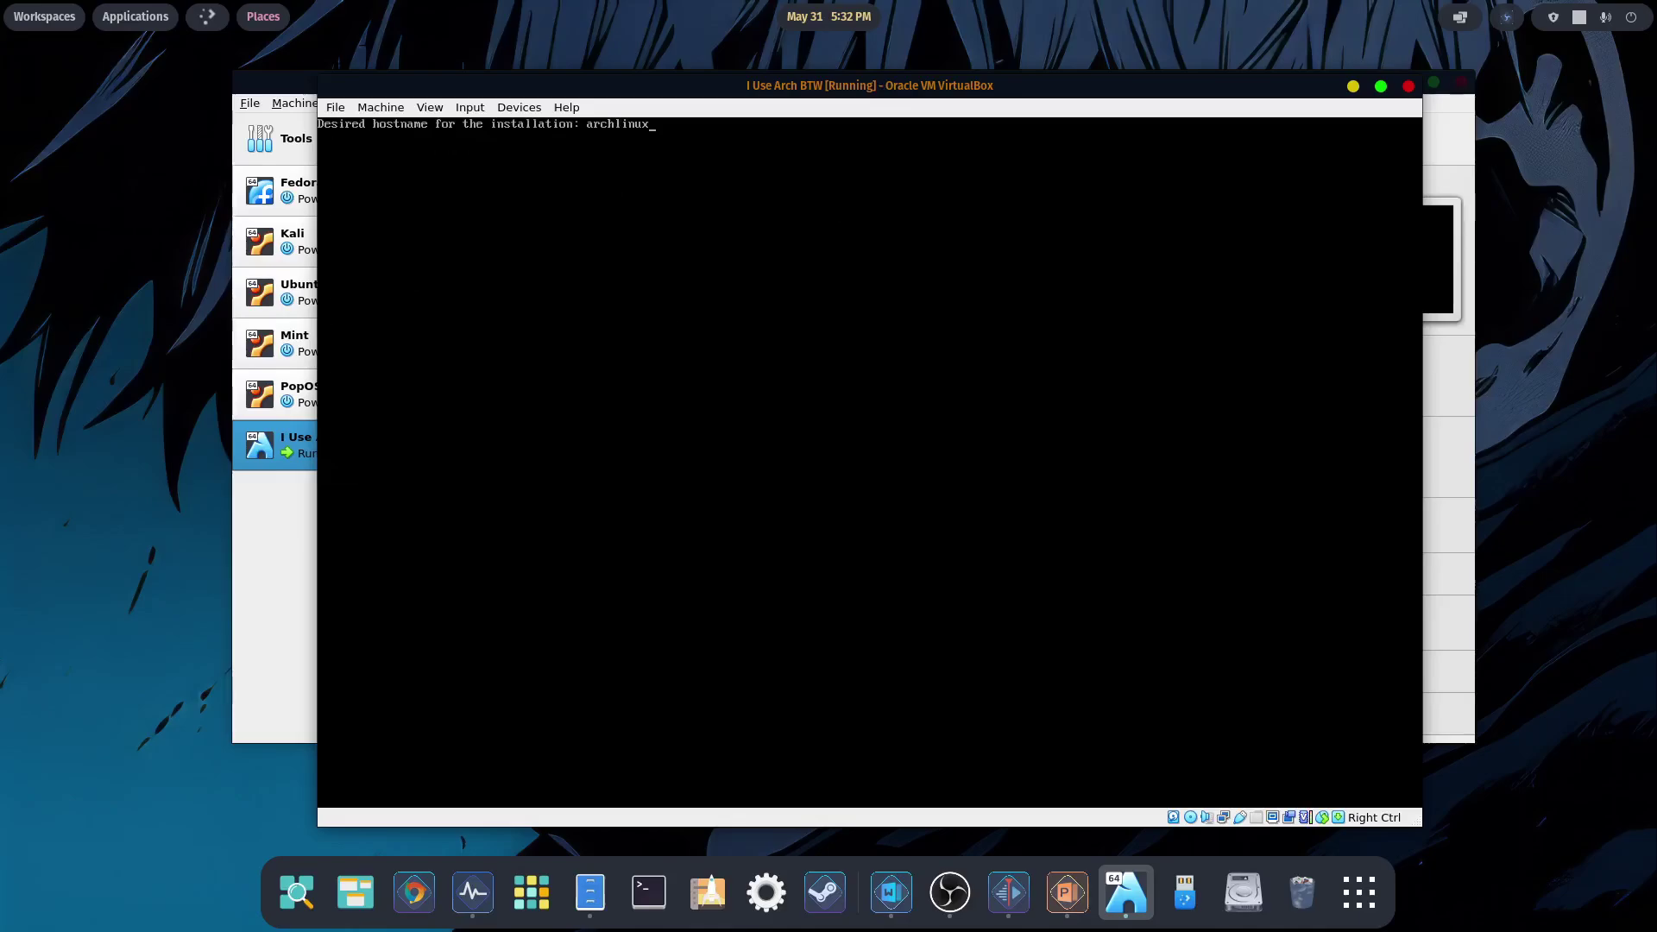
pyautogui.press('BackSpace')
pyautogui.press('BackSpace')
pyautogui.press('BackSpace')
pyautogui.press('BackSpace')
pyautogui.press('BackSpace')
pyautogui.press('BackSpace')
pyautogui.press('BackSpace')
pyautogui.press('BackSpace')
pyautogui.press('BackSpace')
pyautogui.write('junior')
pyautogui.press('Return')
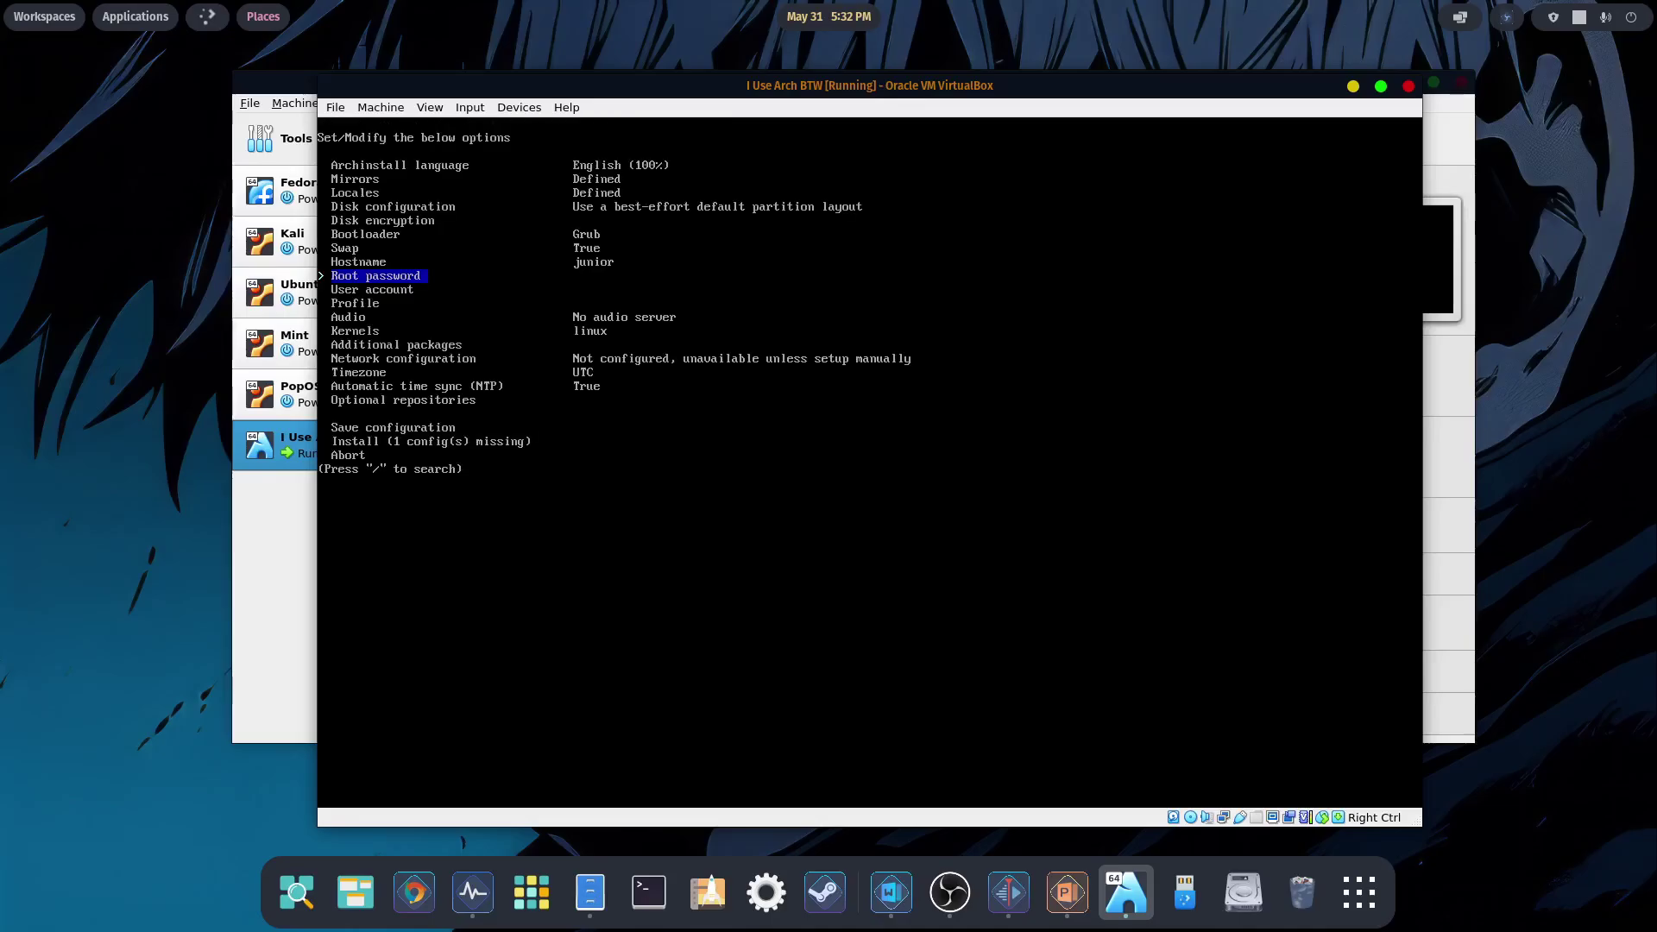
# - Set the root password, entering it twice
pyautogui.press('Return')
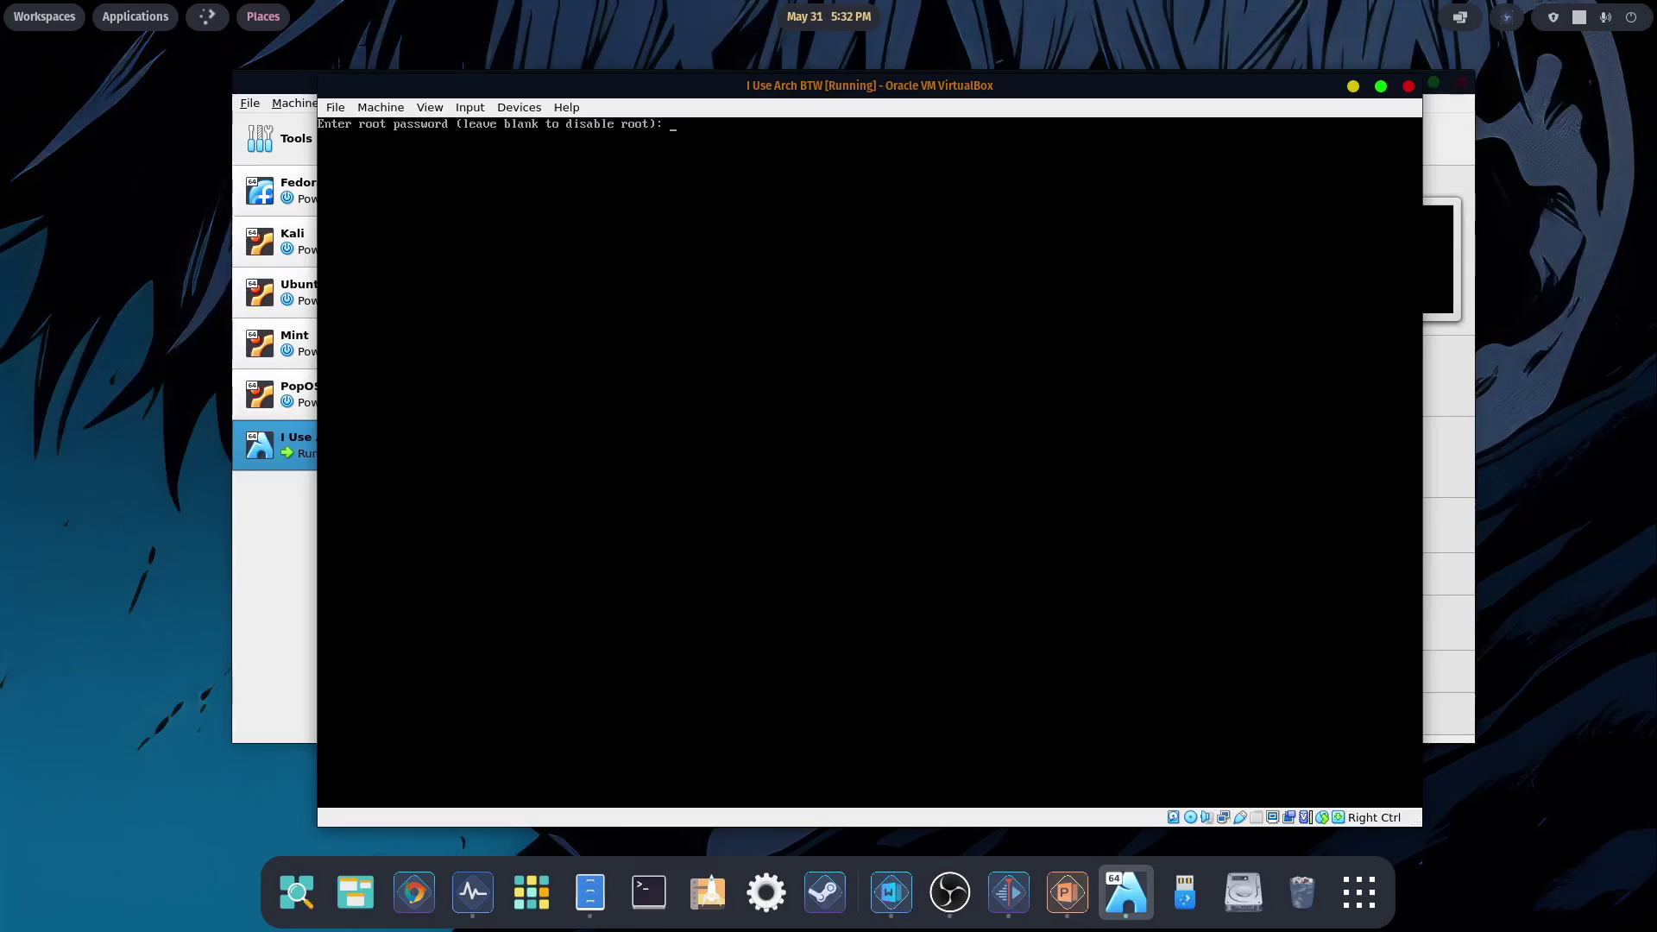
pyautogui.press('Return')
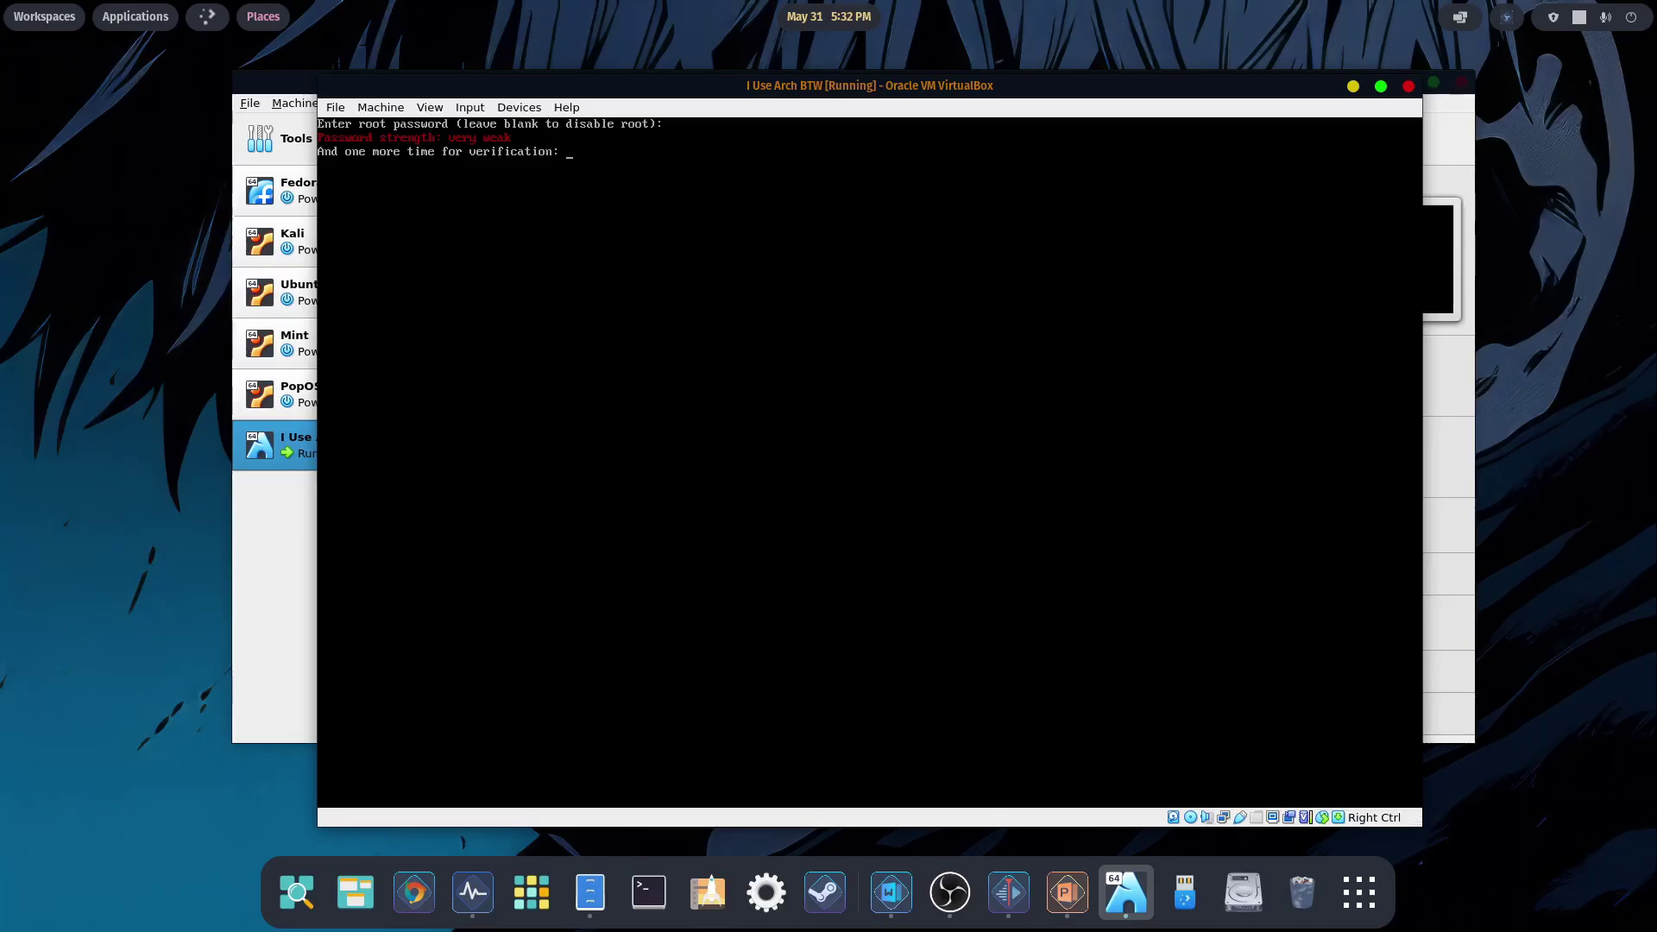
pyautogui.press('Return')
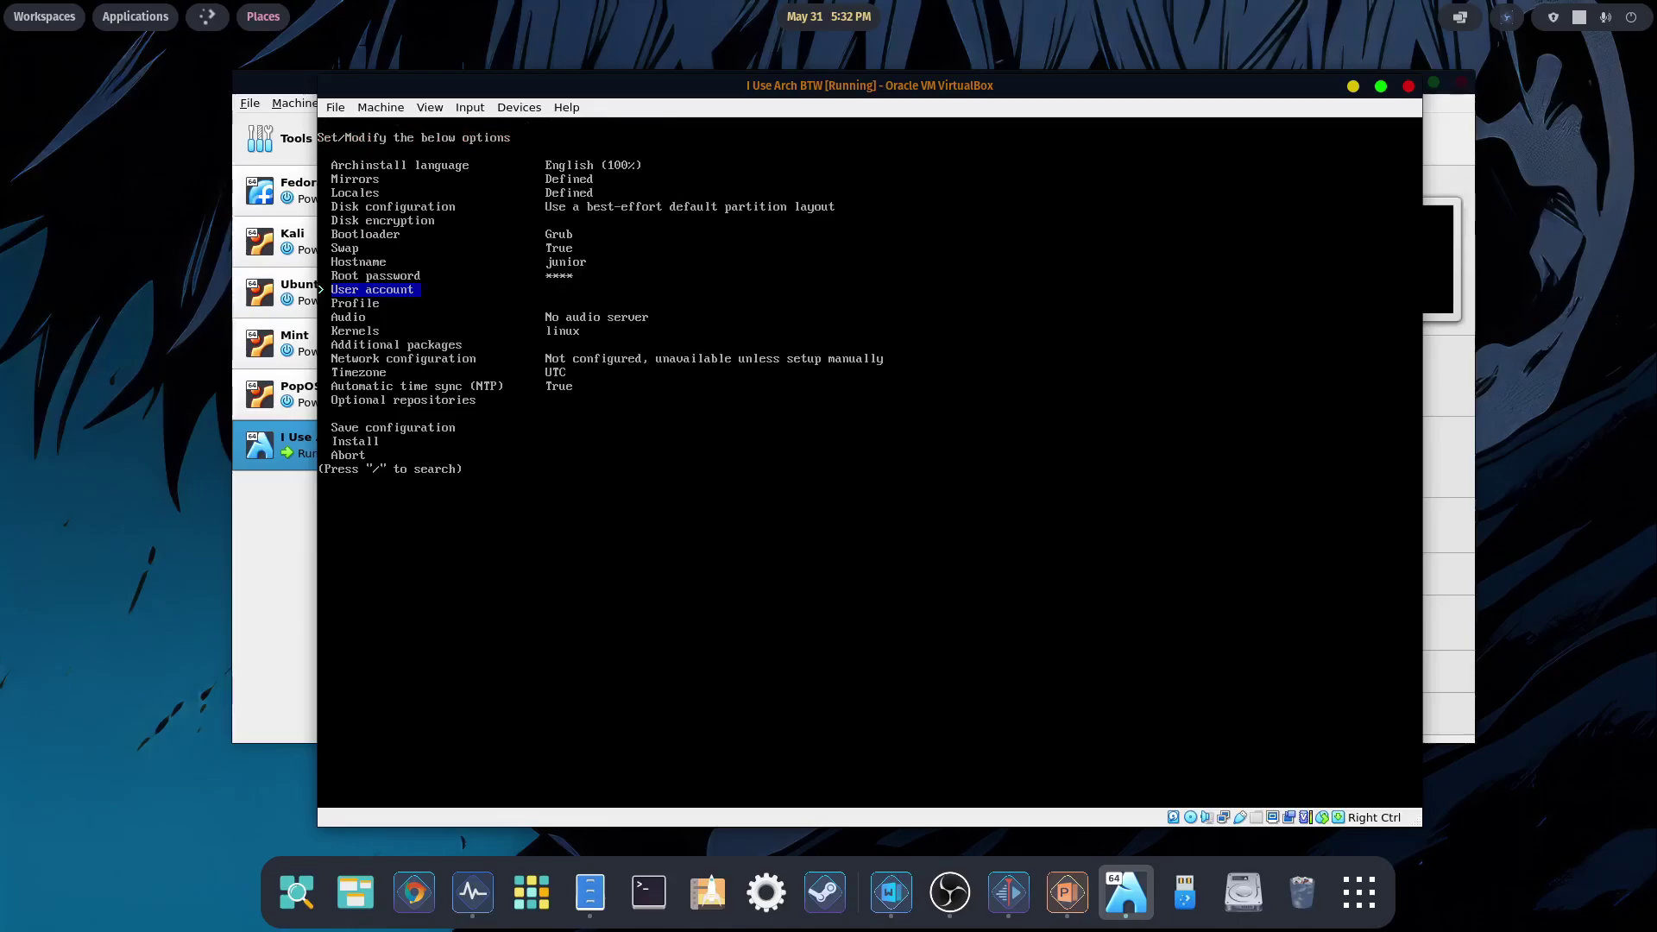
# - Add user 'junior' with a password and sudo rights, then save the user list
pyautogui.press('Return')
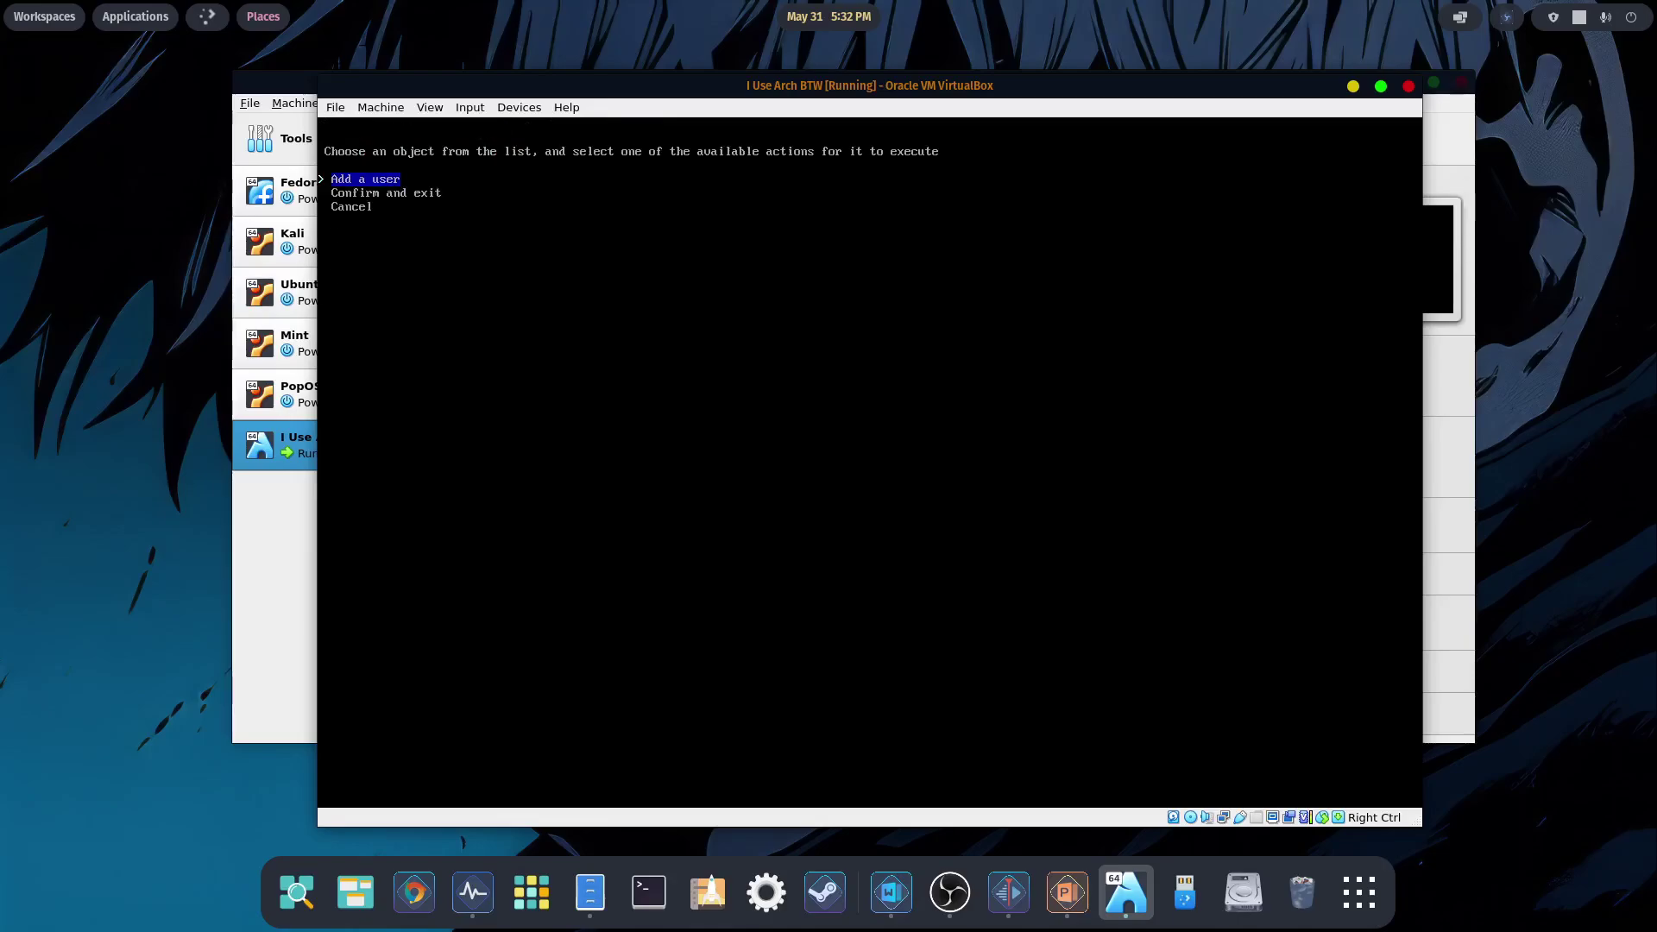
pyautogui.press('Return')
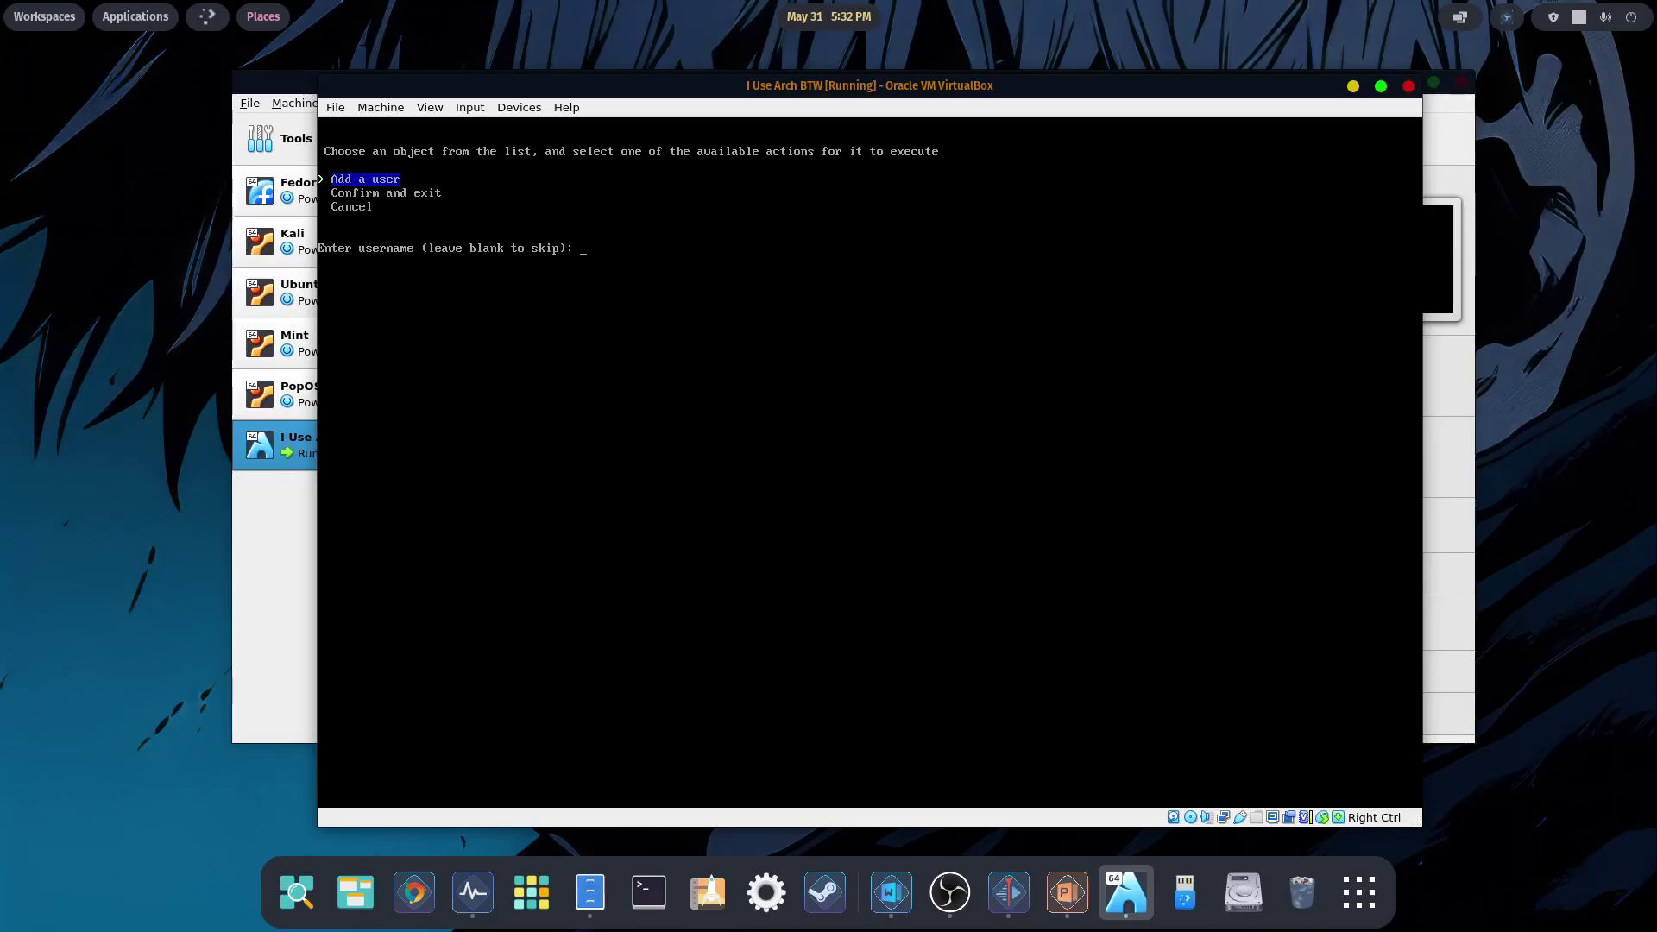
pyautogui.write('junior')
pyautogui.press('Return')
pyautogui.press('Return')
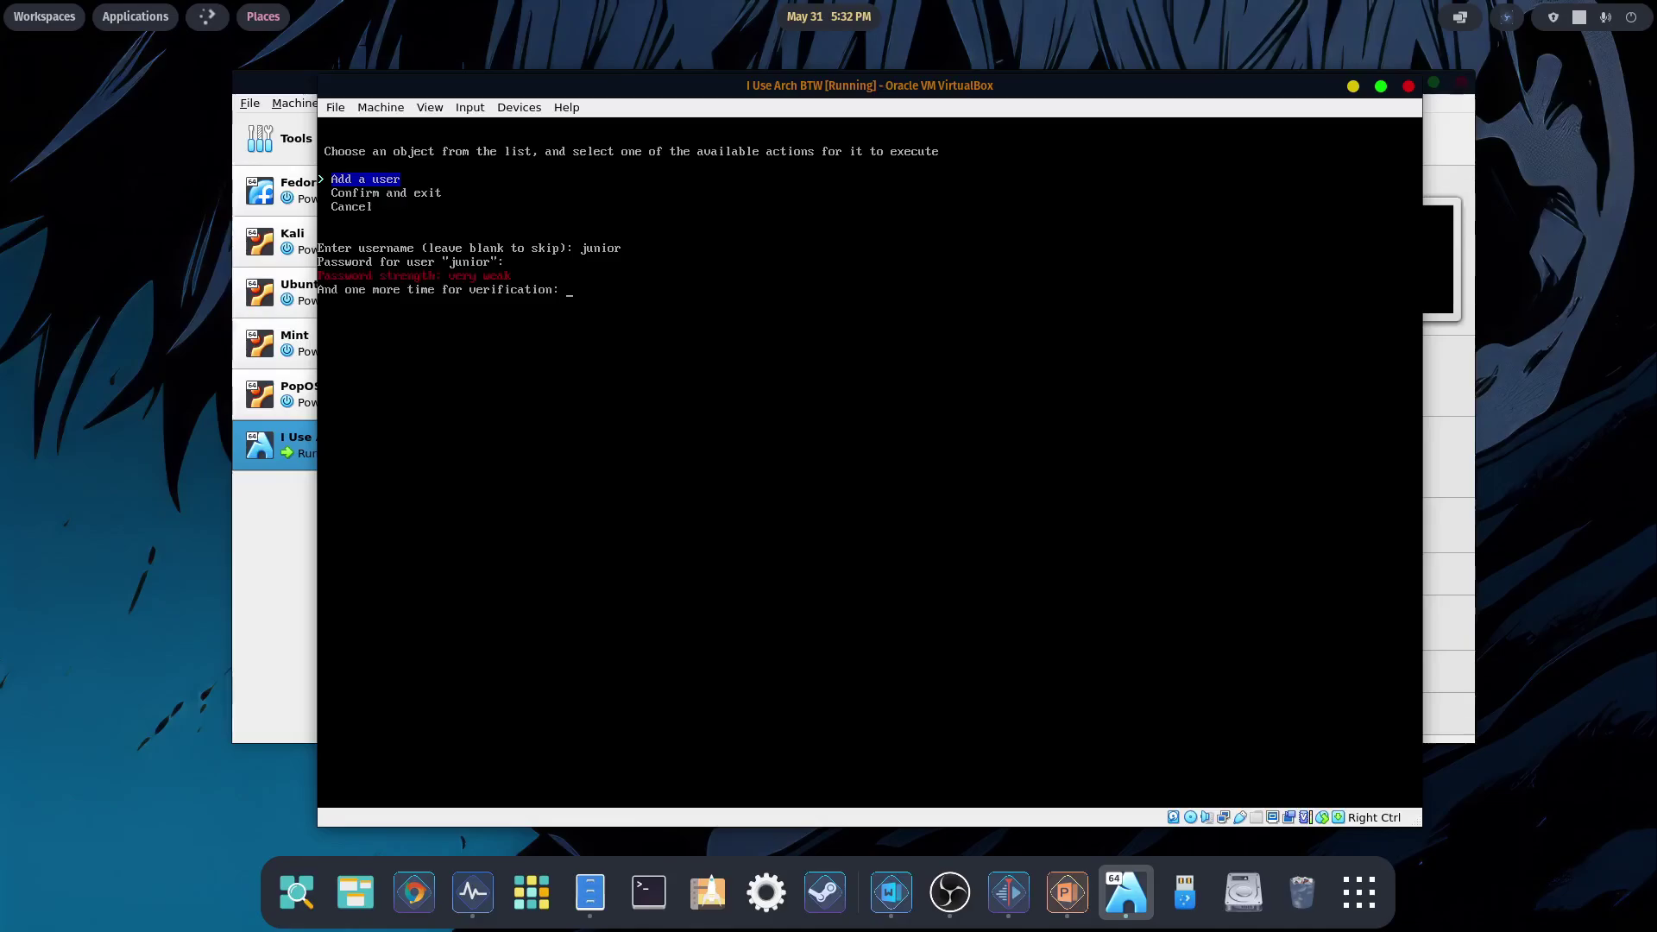
pyautogui.press('Return')
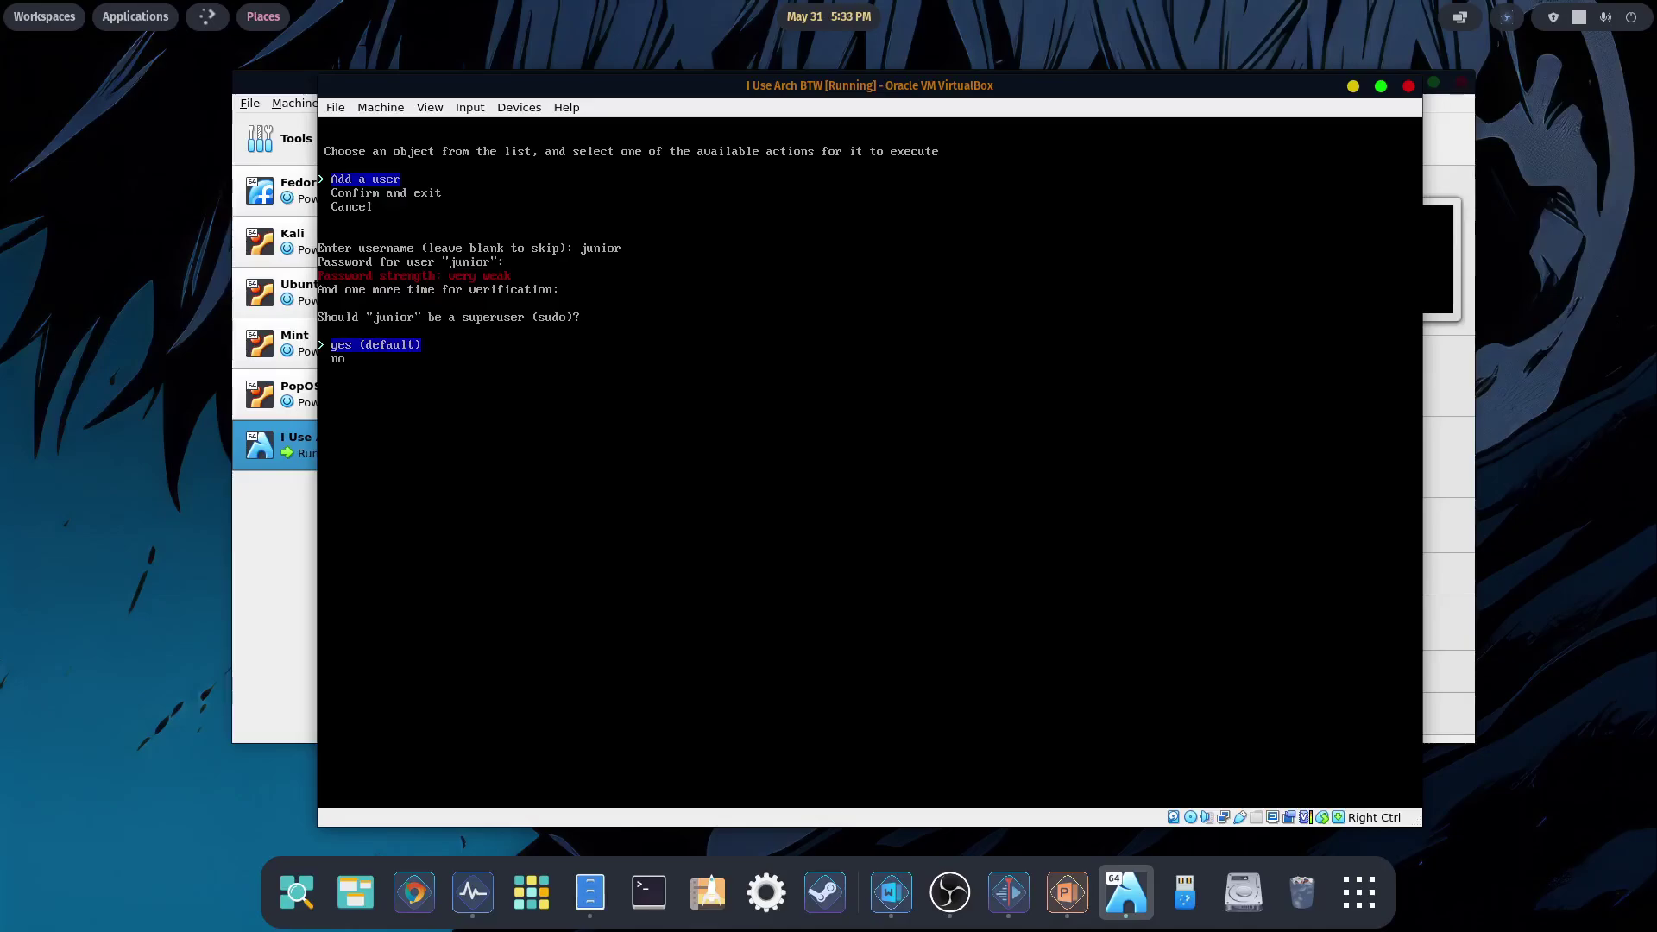
pyautogui.press('Return')
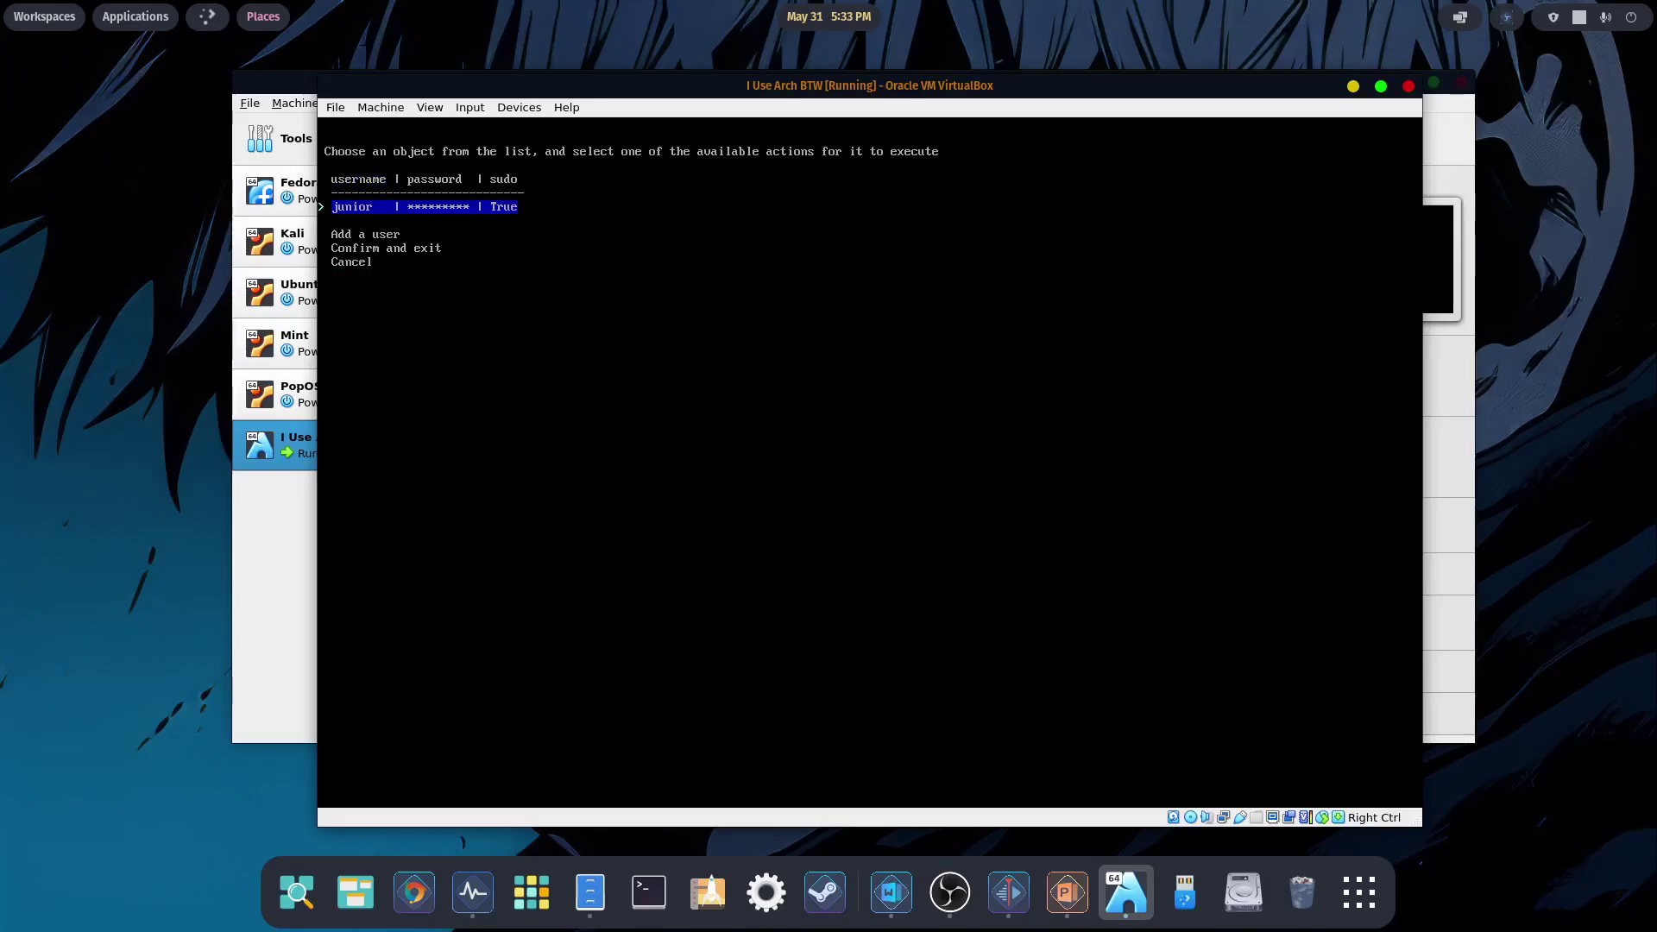
pyautogui.press('Down')
pyautogui.press('Down')
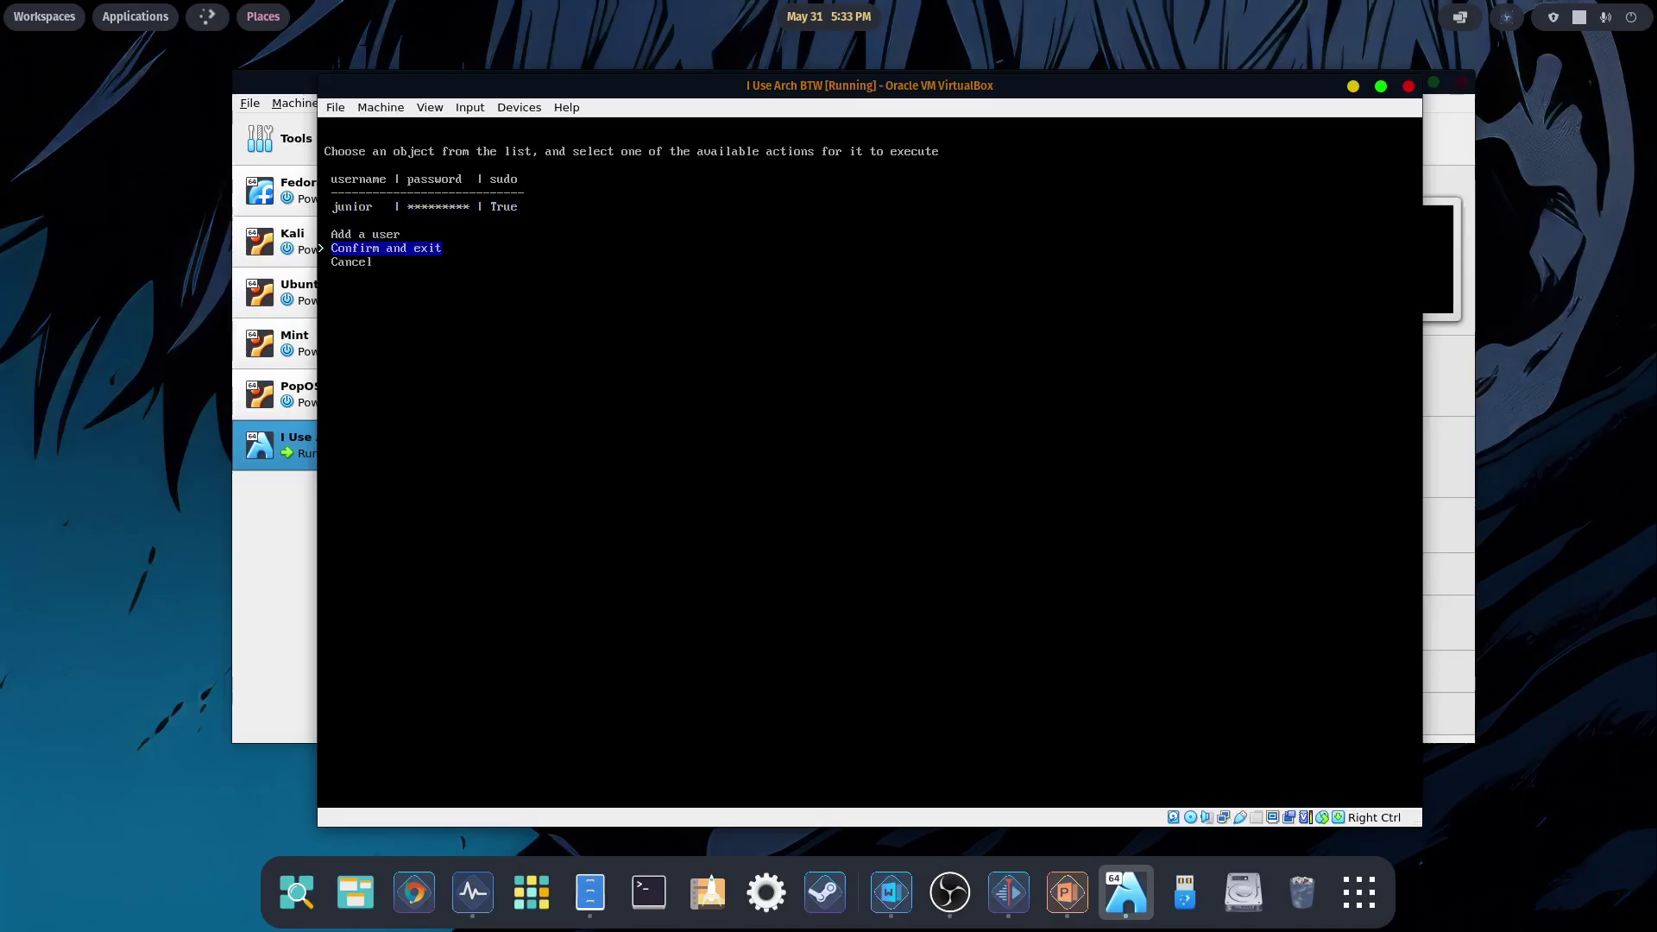
pyautogui.press('Return')
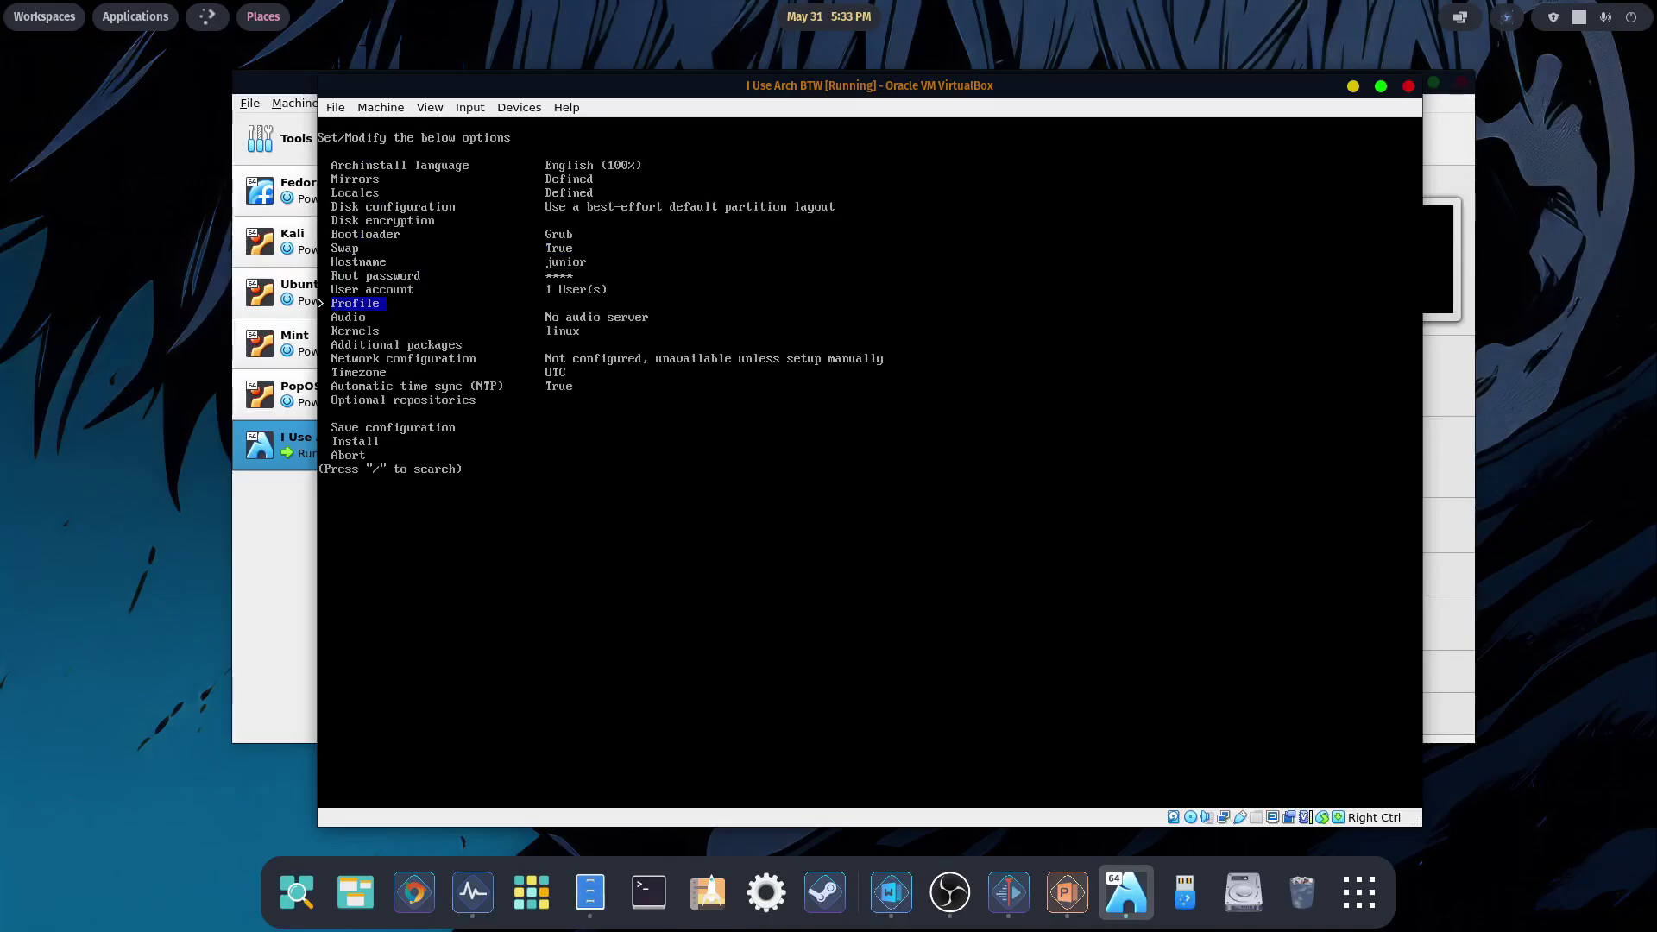
# - Choose Desktop as the archinstall profile type
pyautogui.press('Return')
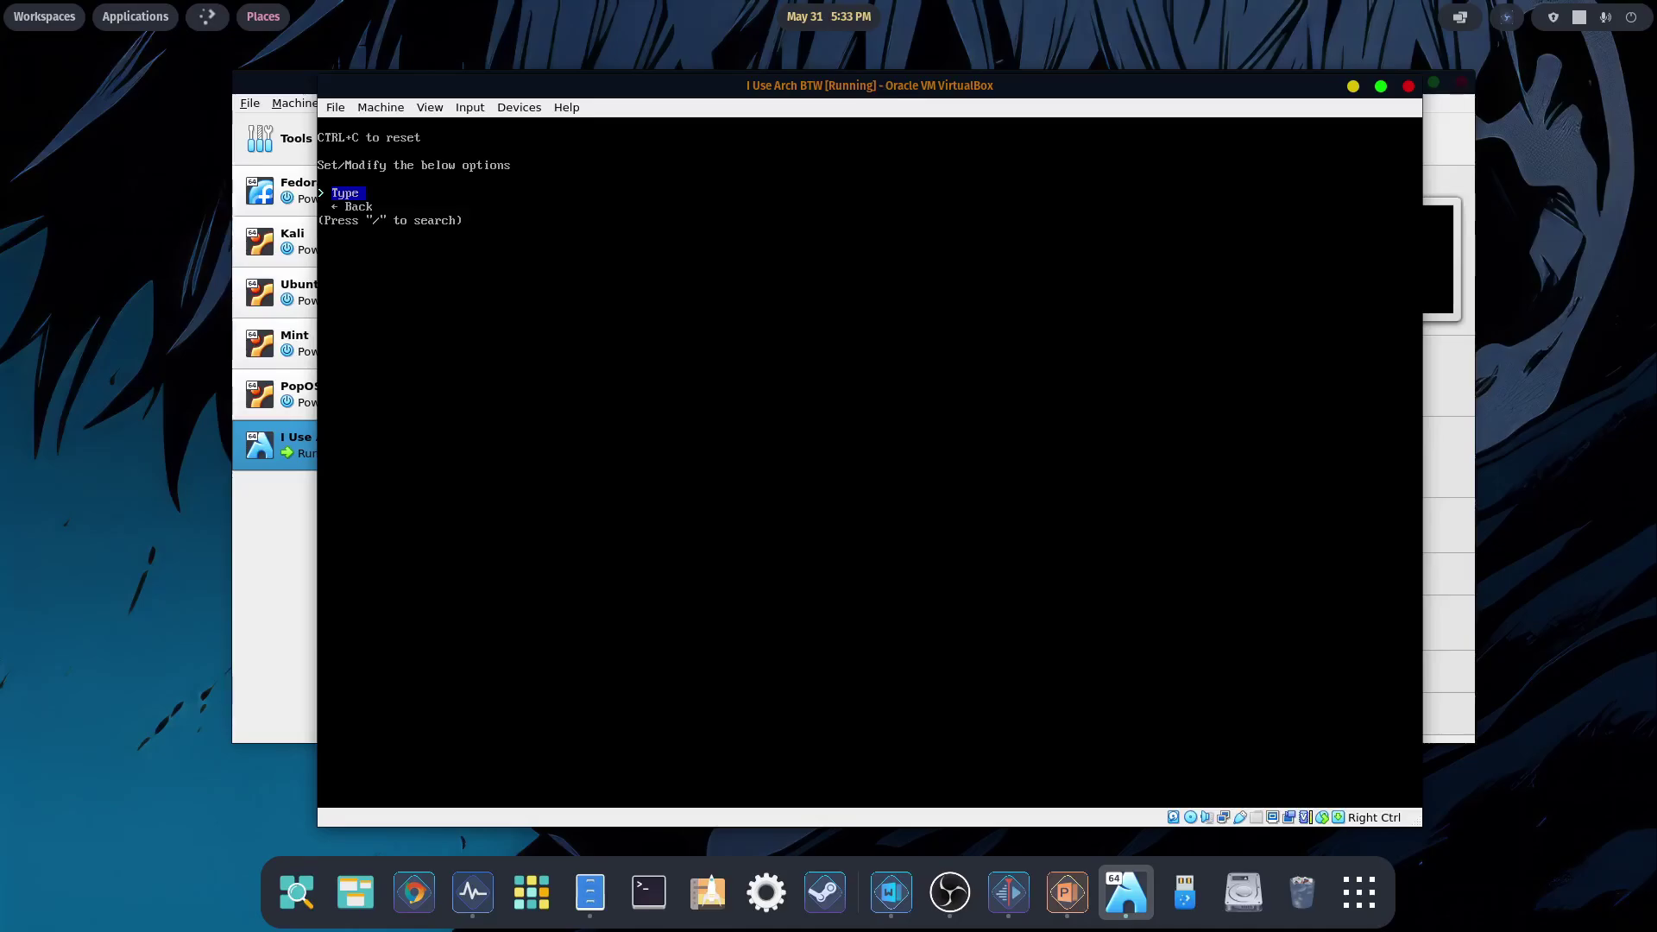
pyautogui.press('Return')
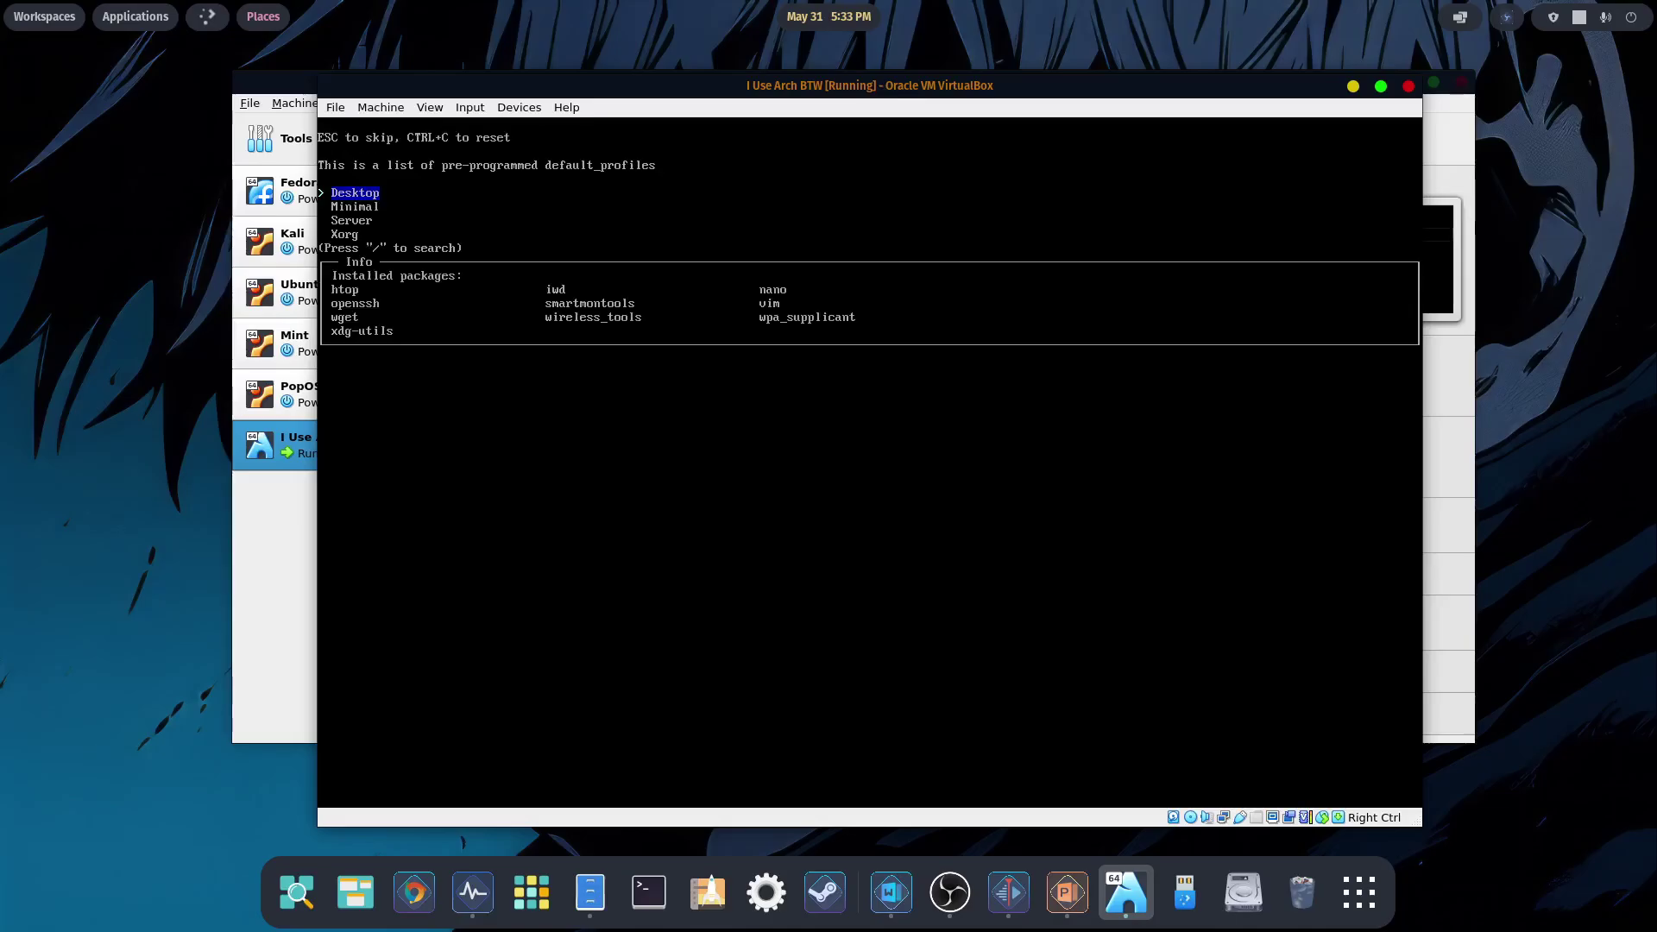
pyautogui.press('Down')
pyautogui.press('Down')
pyautogui.press('Up')
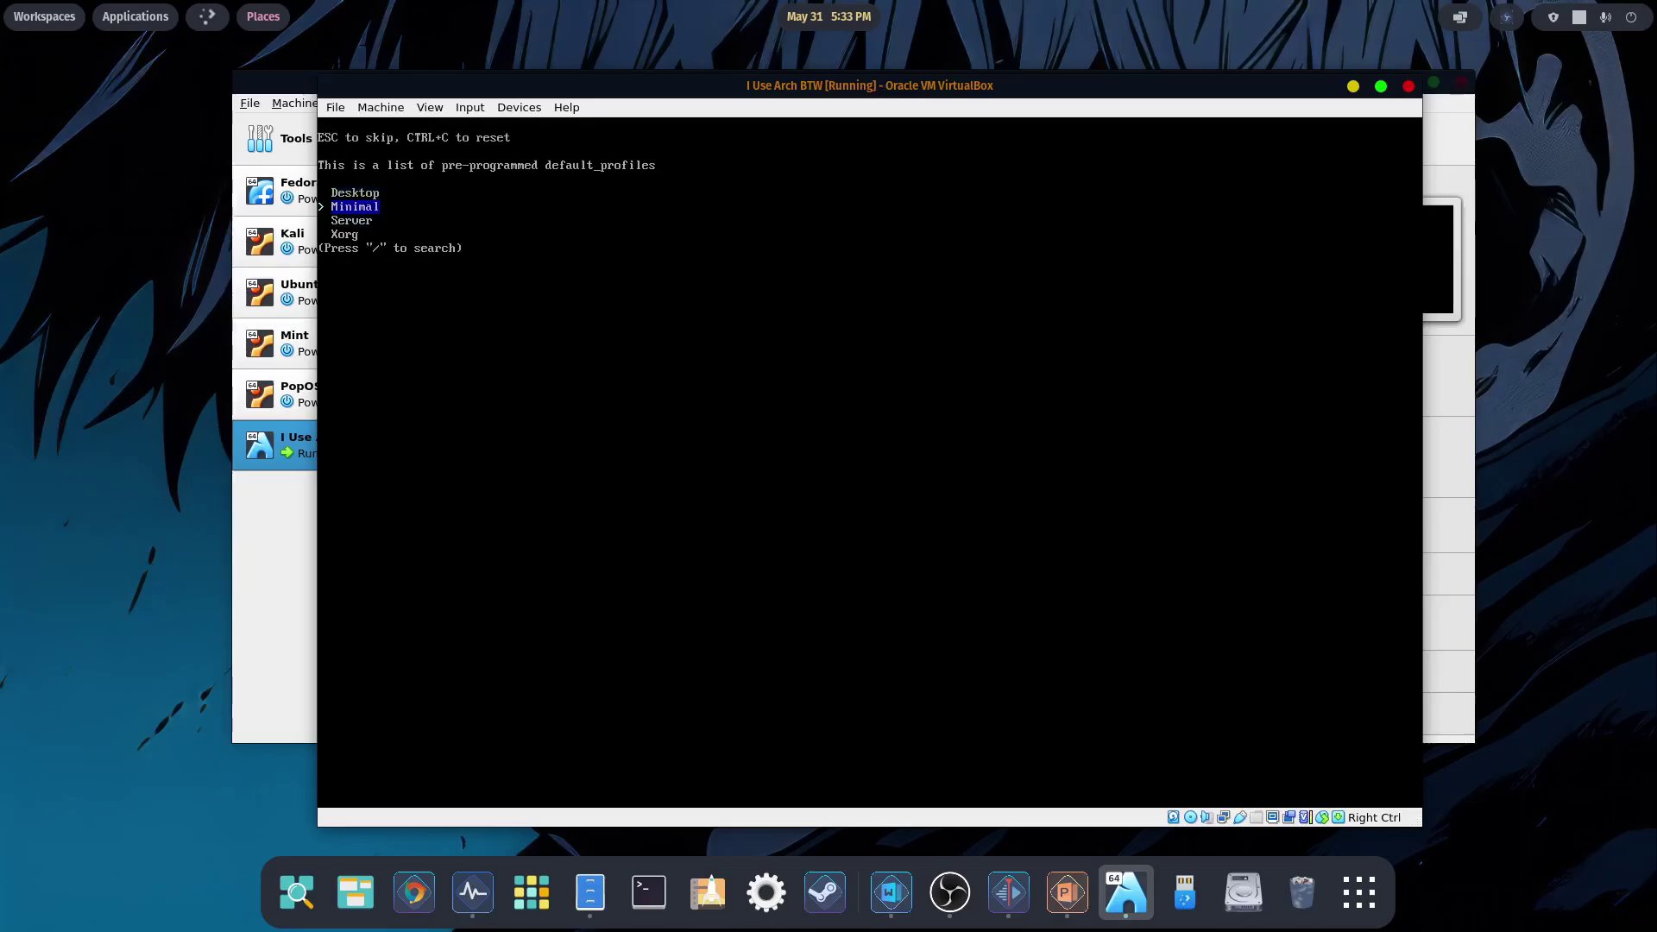
pyautogui.press('Up')
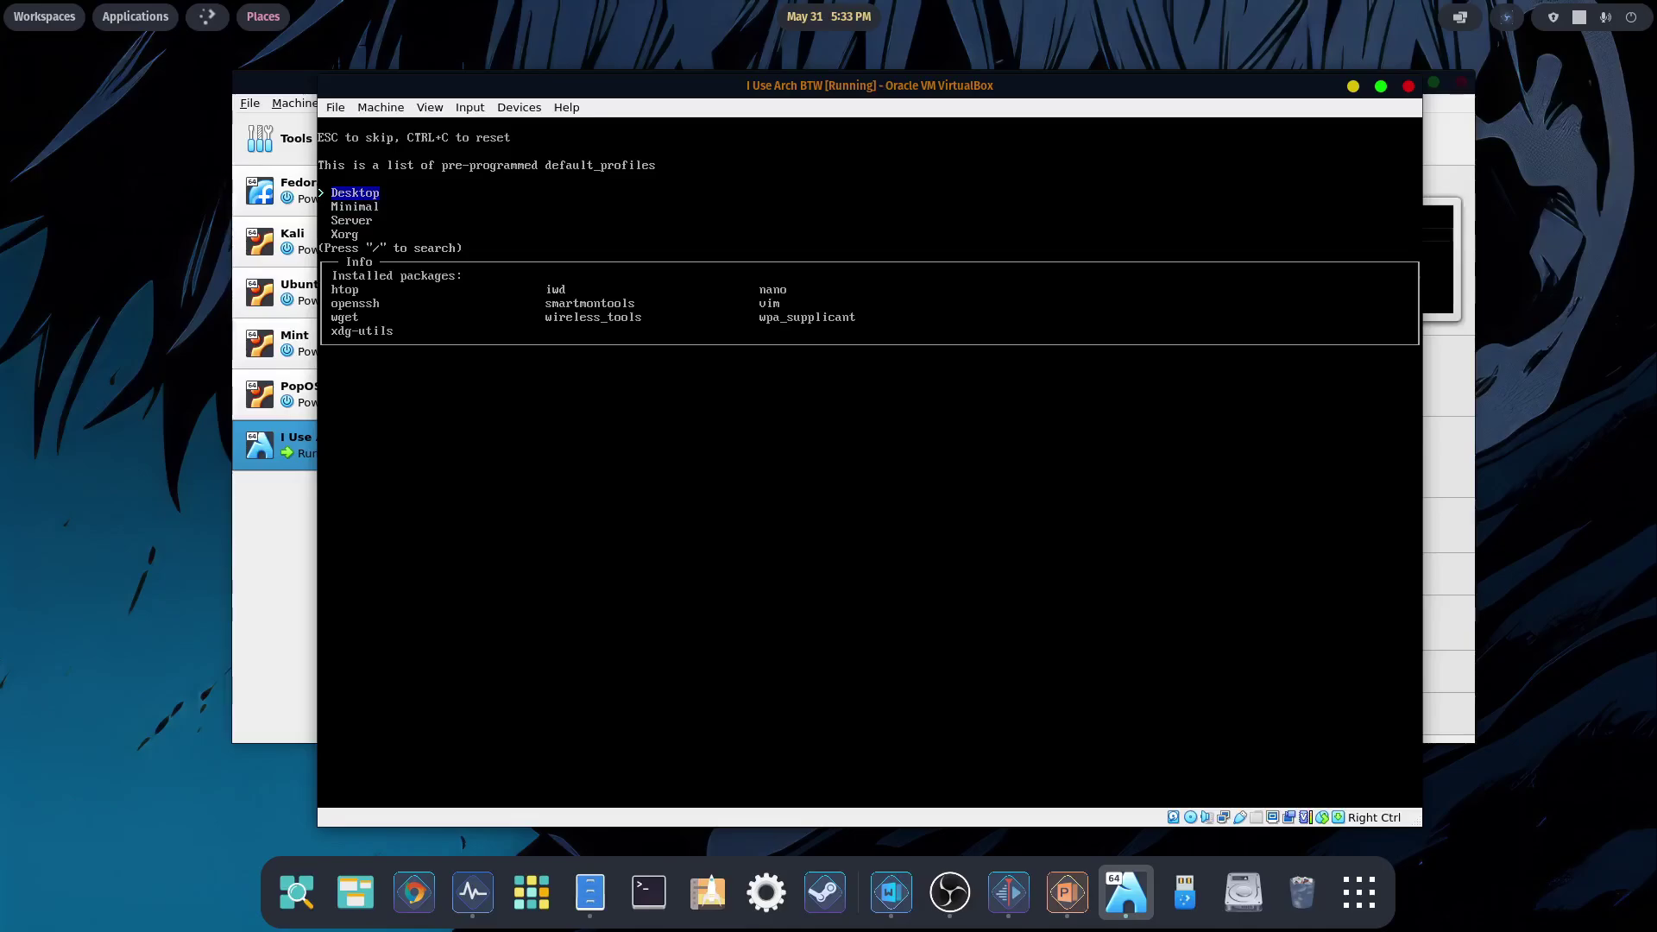
pyautogui.press('Return')
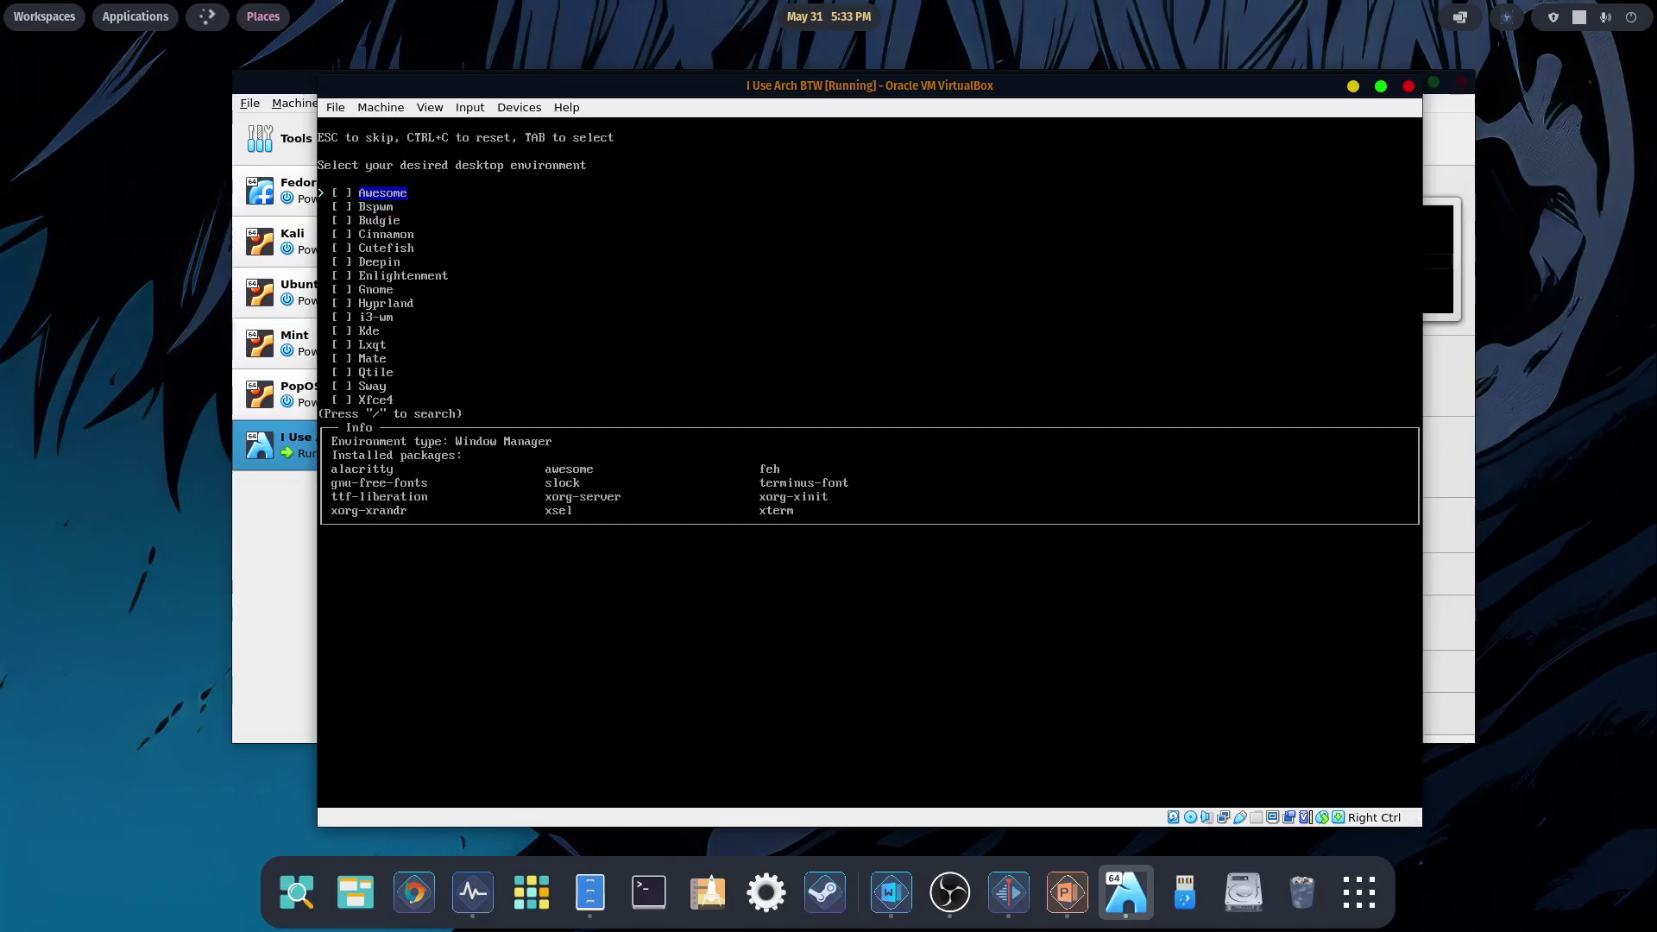
# - Select Gnome as the desktop environment and return to the main options
pyautogui.press('Down')
pyautogui.press('Down')
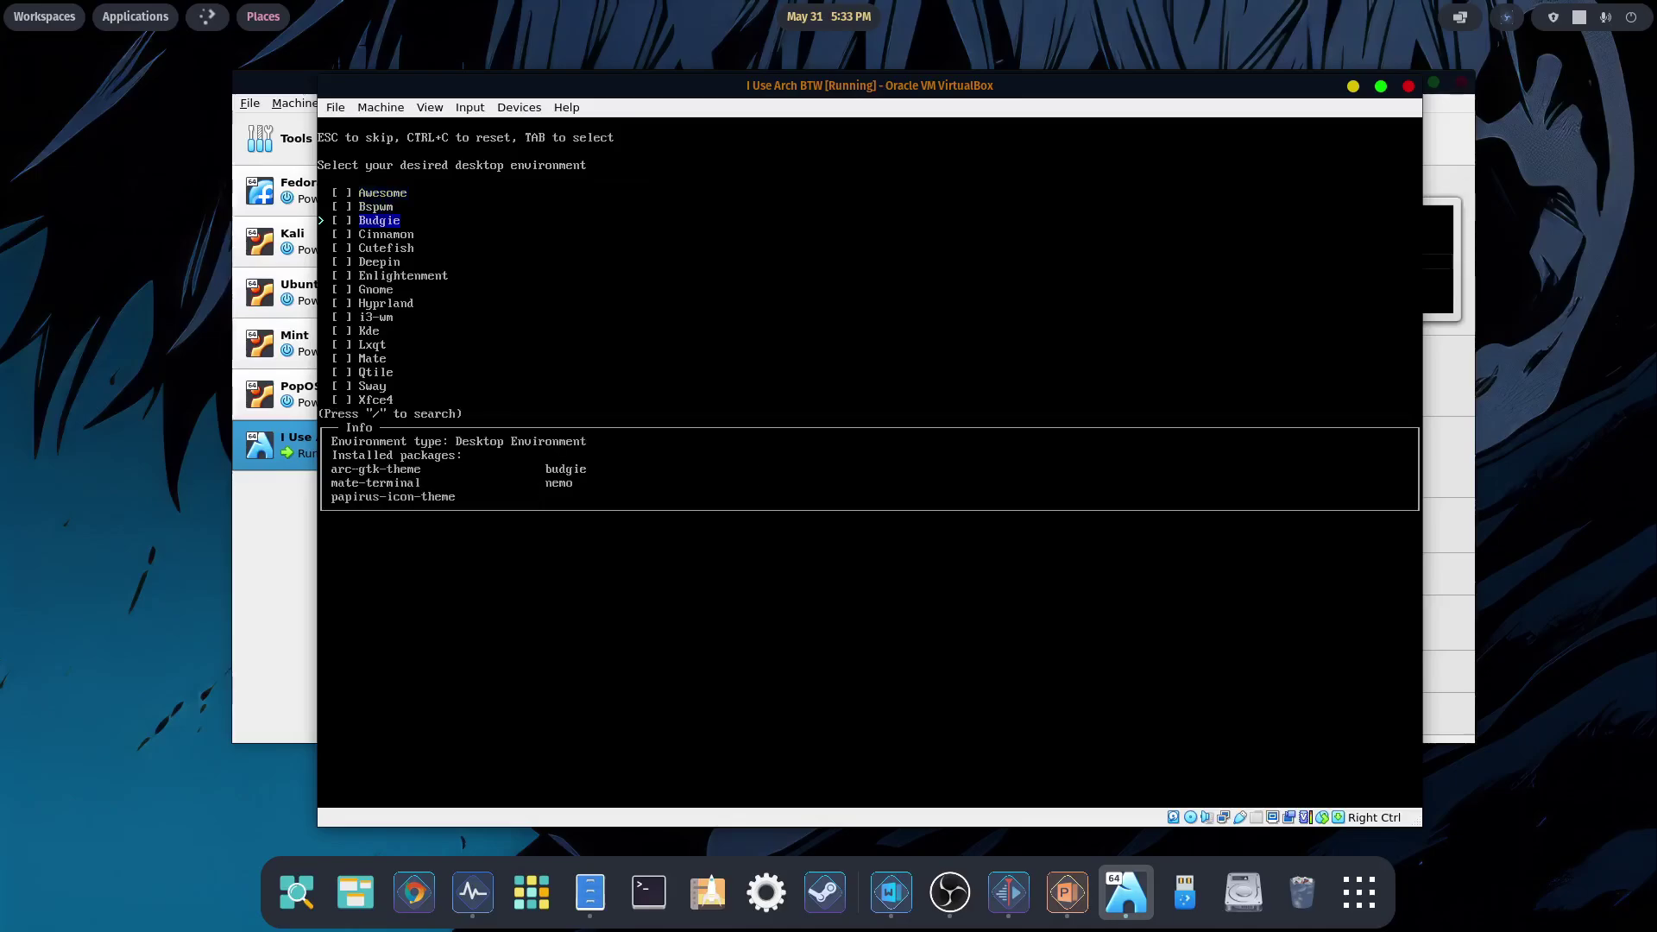
pyautogui.press('Down')
pyautogui.press('Down')
pyautogui.press('Up')
pyautogui.press('Down')
pyautogui.press('Down')
pyautogui.press('Down')
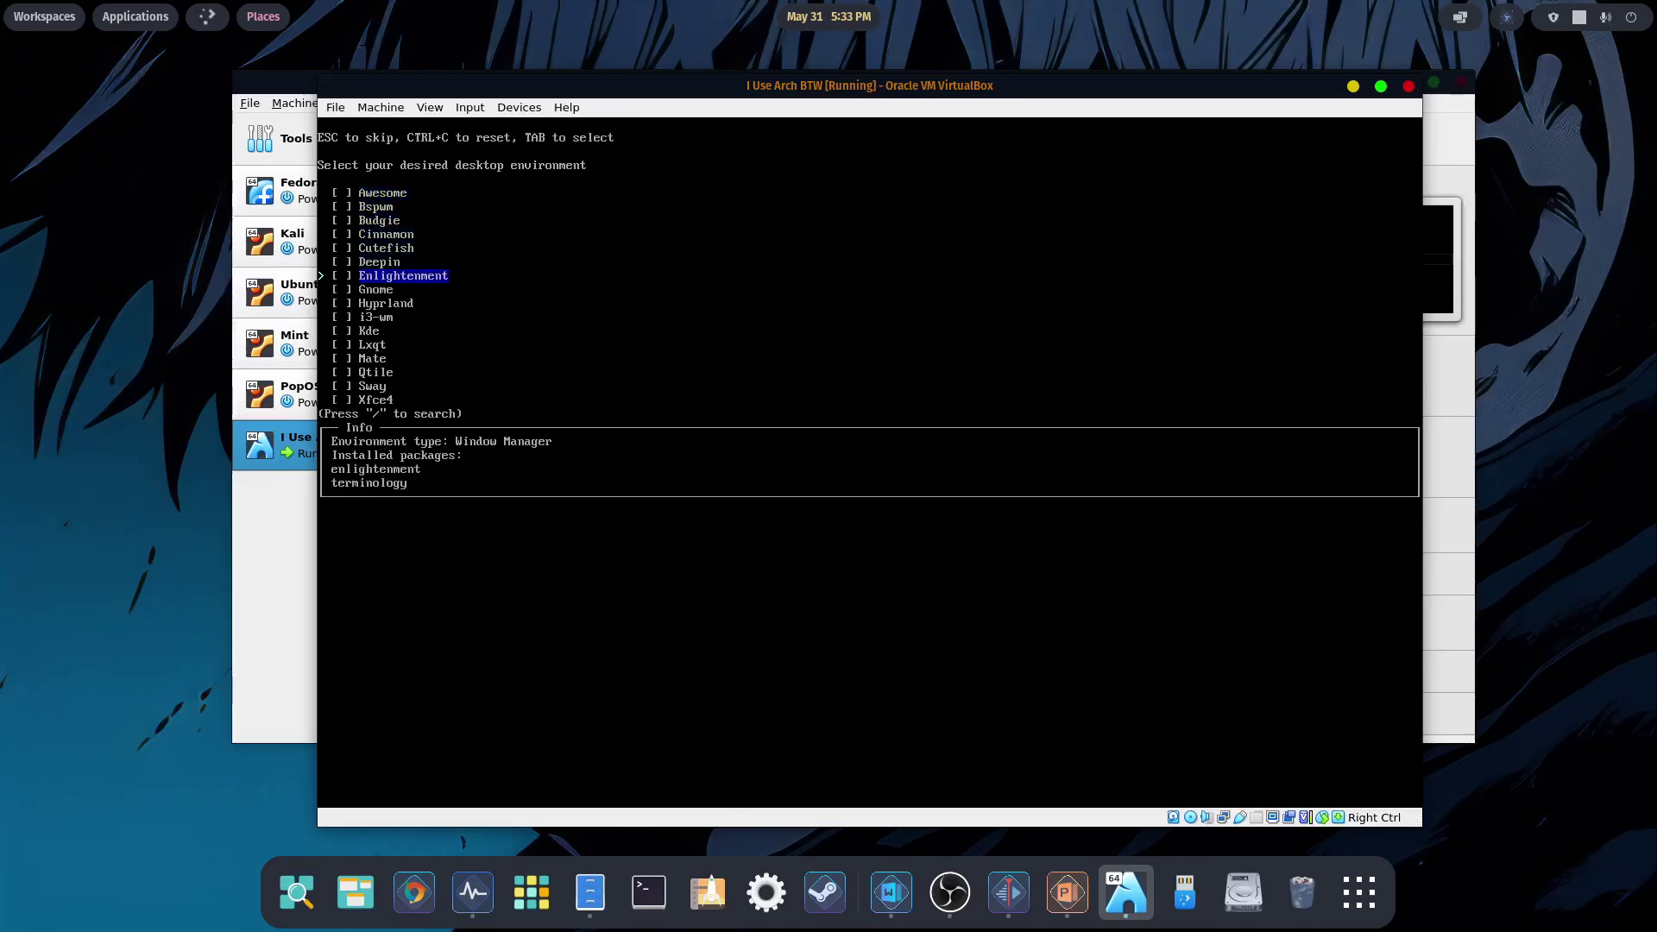
pyautogui.press('Down')
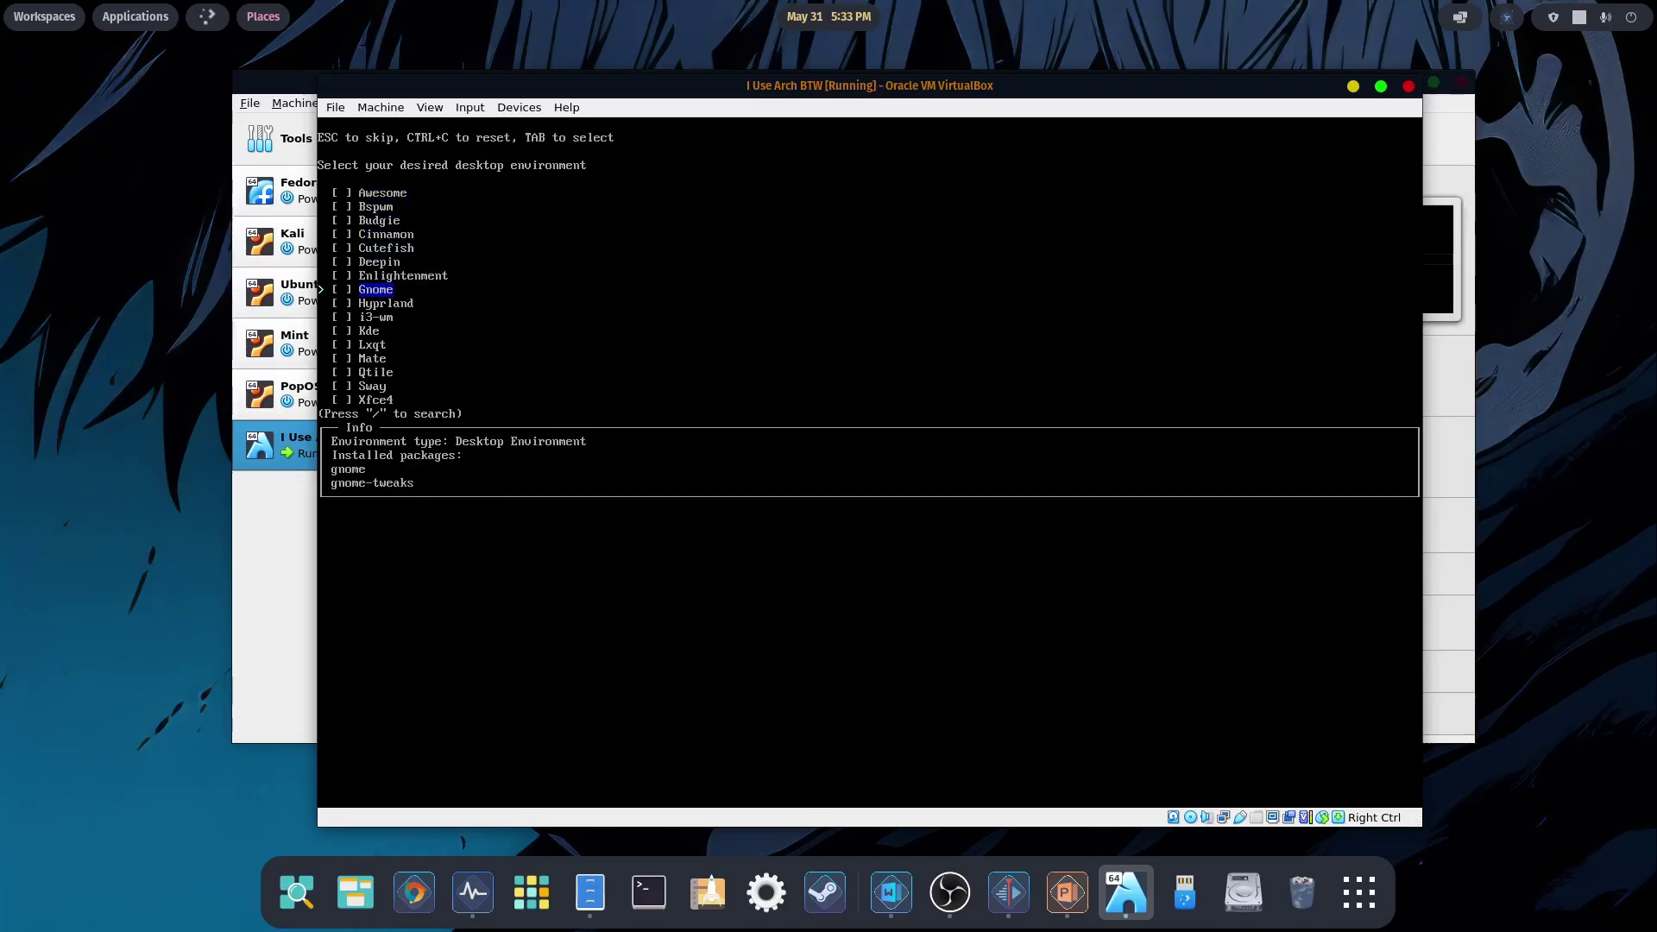
pyautogui.press('Down')
pyautogui.press('Down')
pyautogui.press('Down')
pyautogui.press('Down')
pyautogui.press('Down')
pyautogui.press('Down')
pyautogui.press('Down')
pyautogui.press('Down')
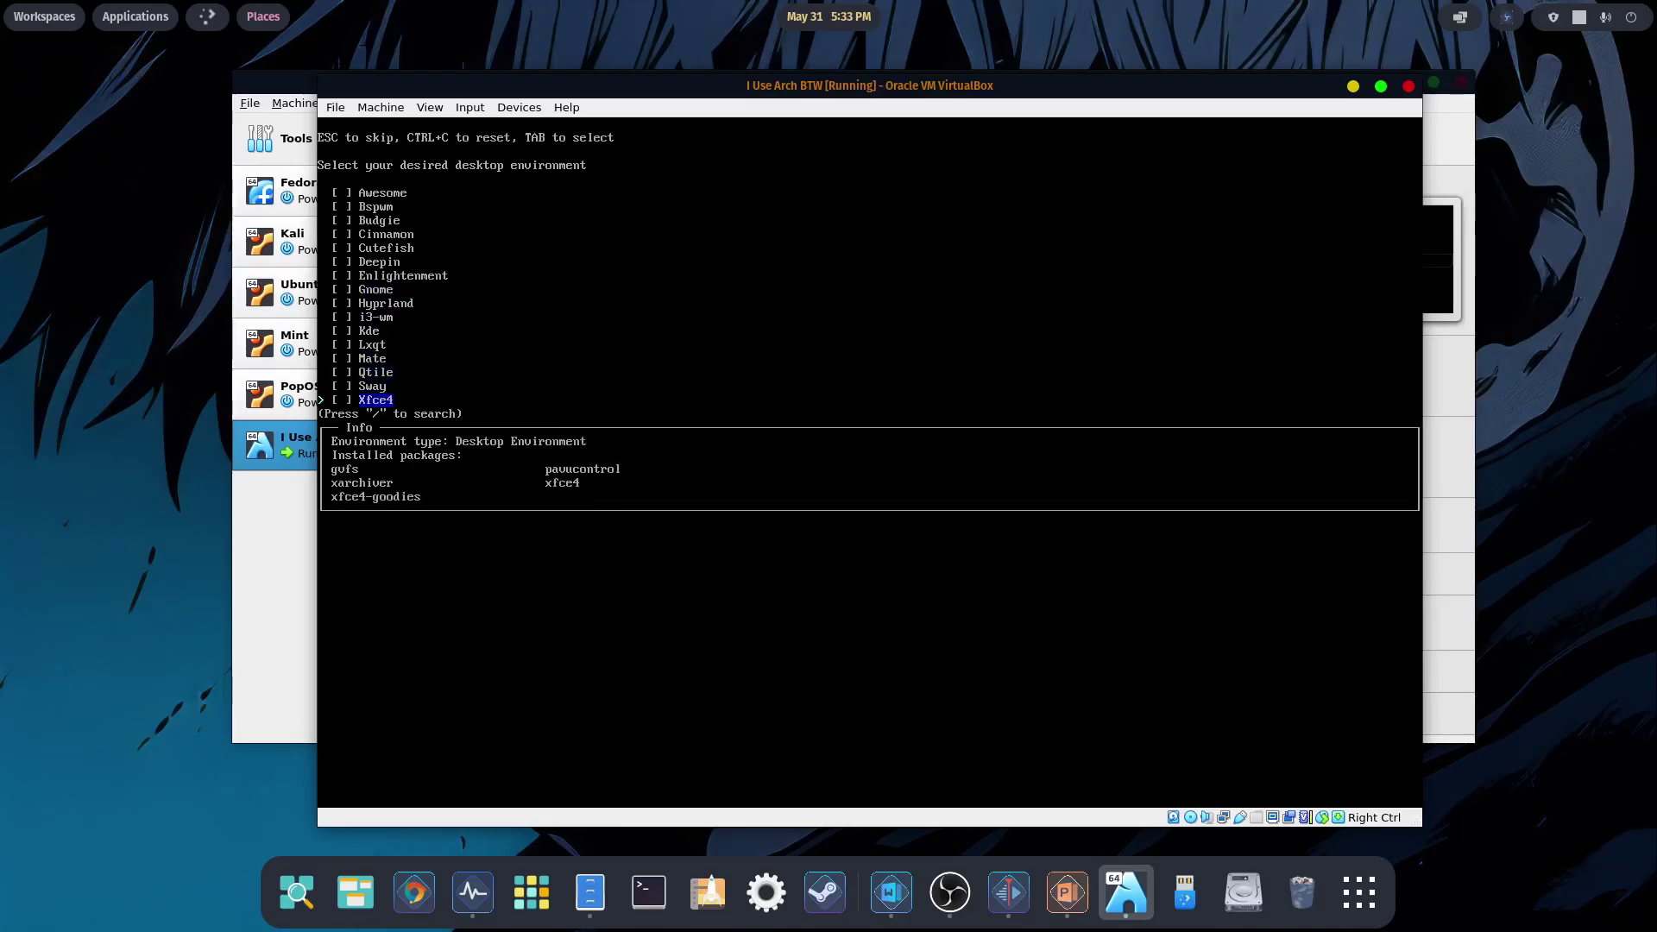
pyautogui.press('Up')
pyautogui.press('Up')
pyautogui.press('Up')
pyautogui.press('Up')
pyautogui.press('Up')
pyautogui.press('Up')
pyautogui.press('Up')
pyautogui.press('Up')
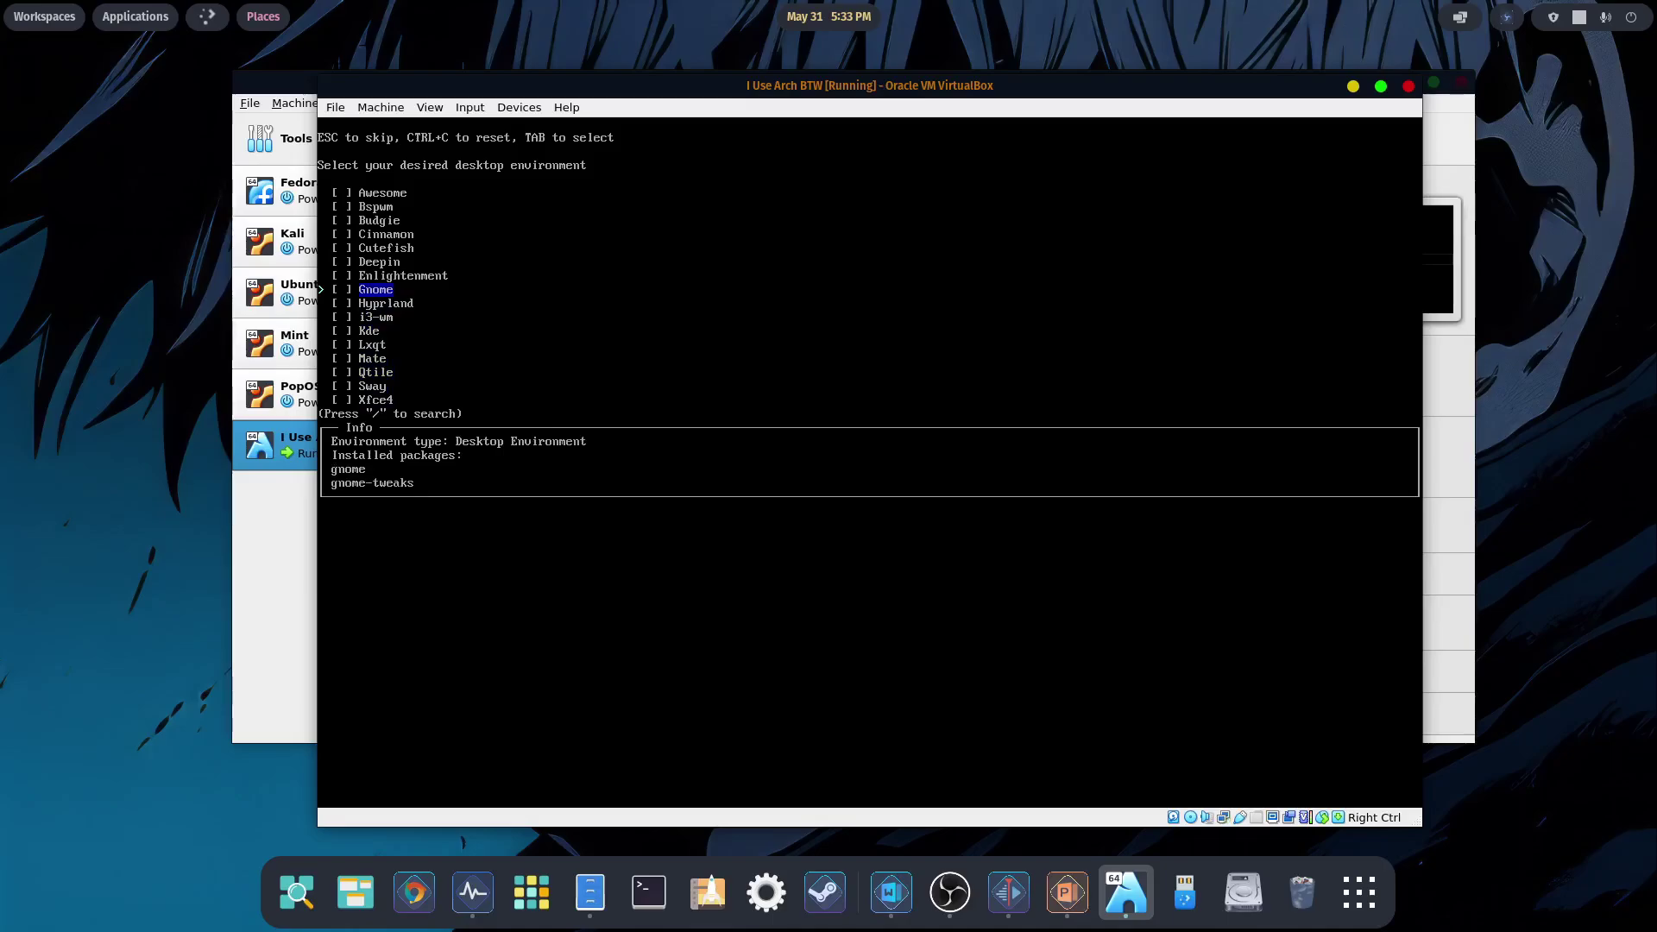
pyautogui.press('Return')
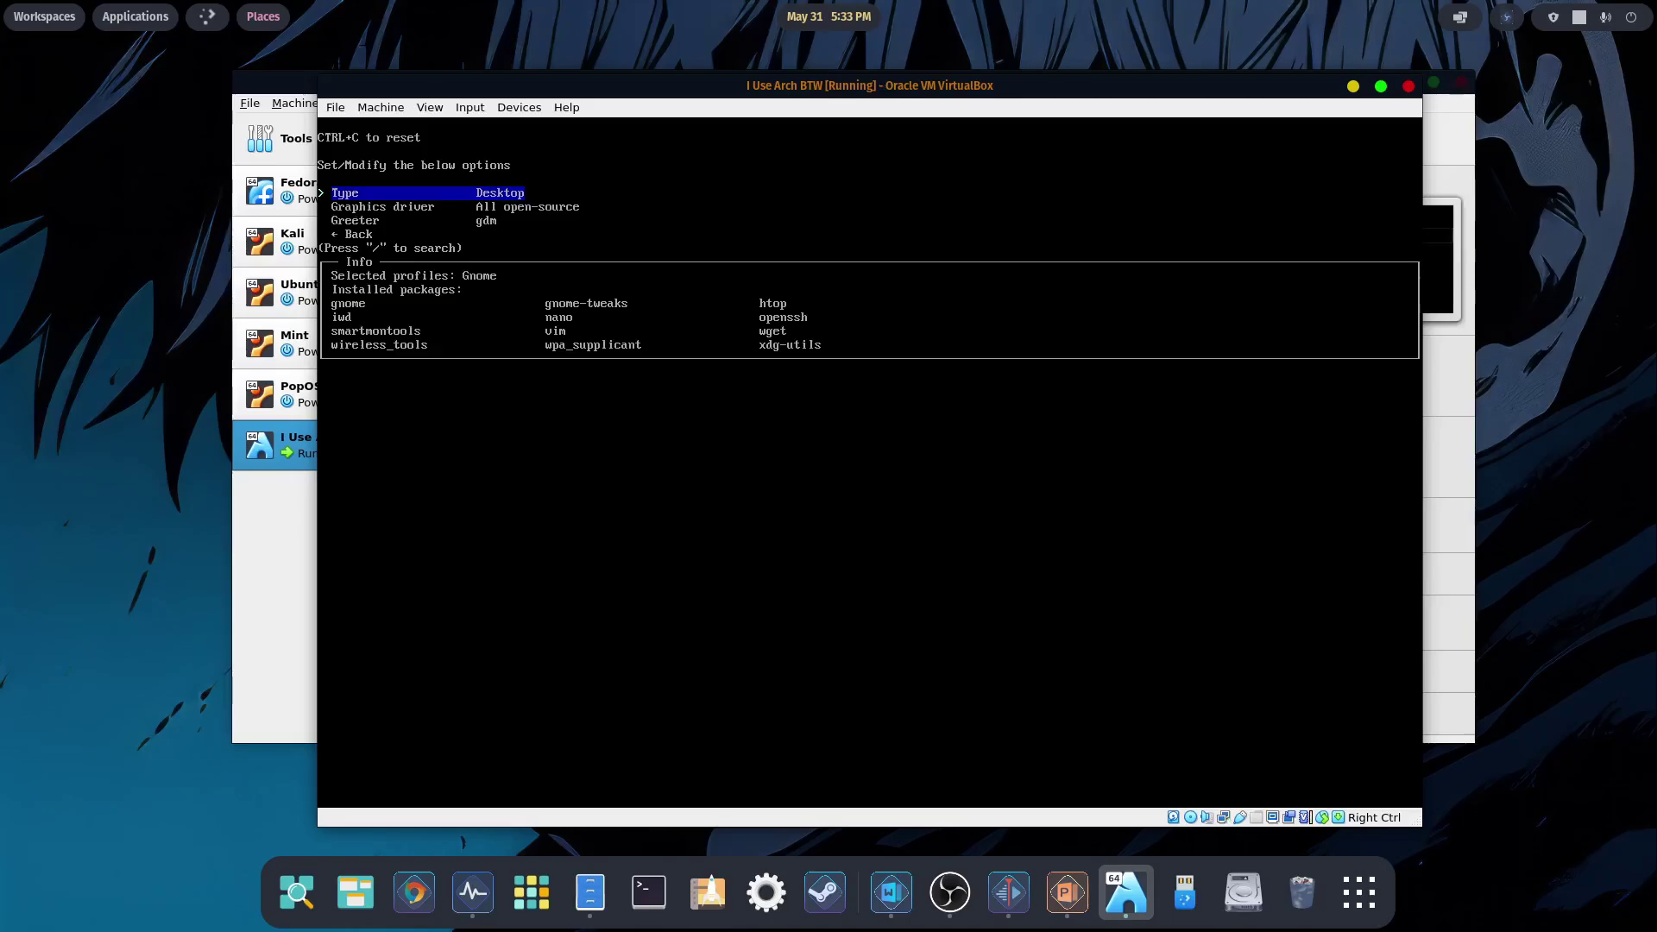
pyautogui.press('Down')
pyautogui.press('Down')
pyautogui.press('Down')
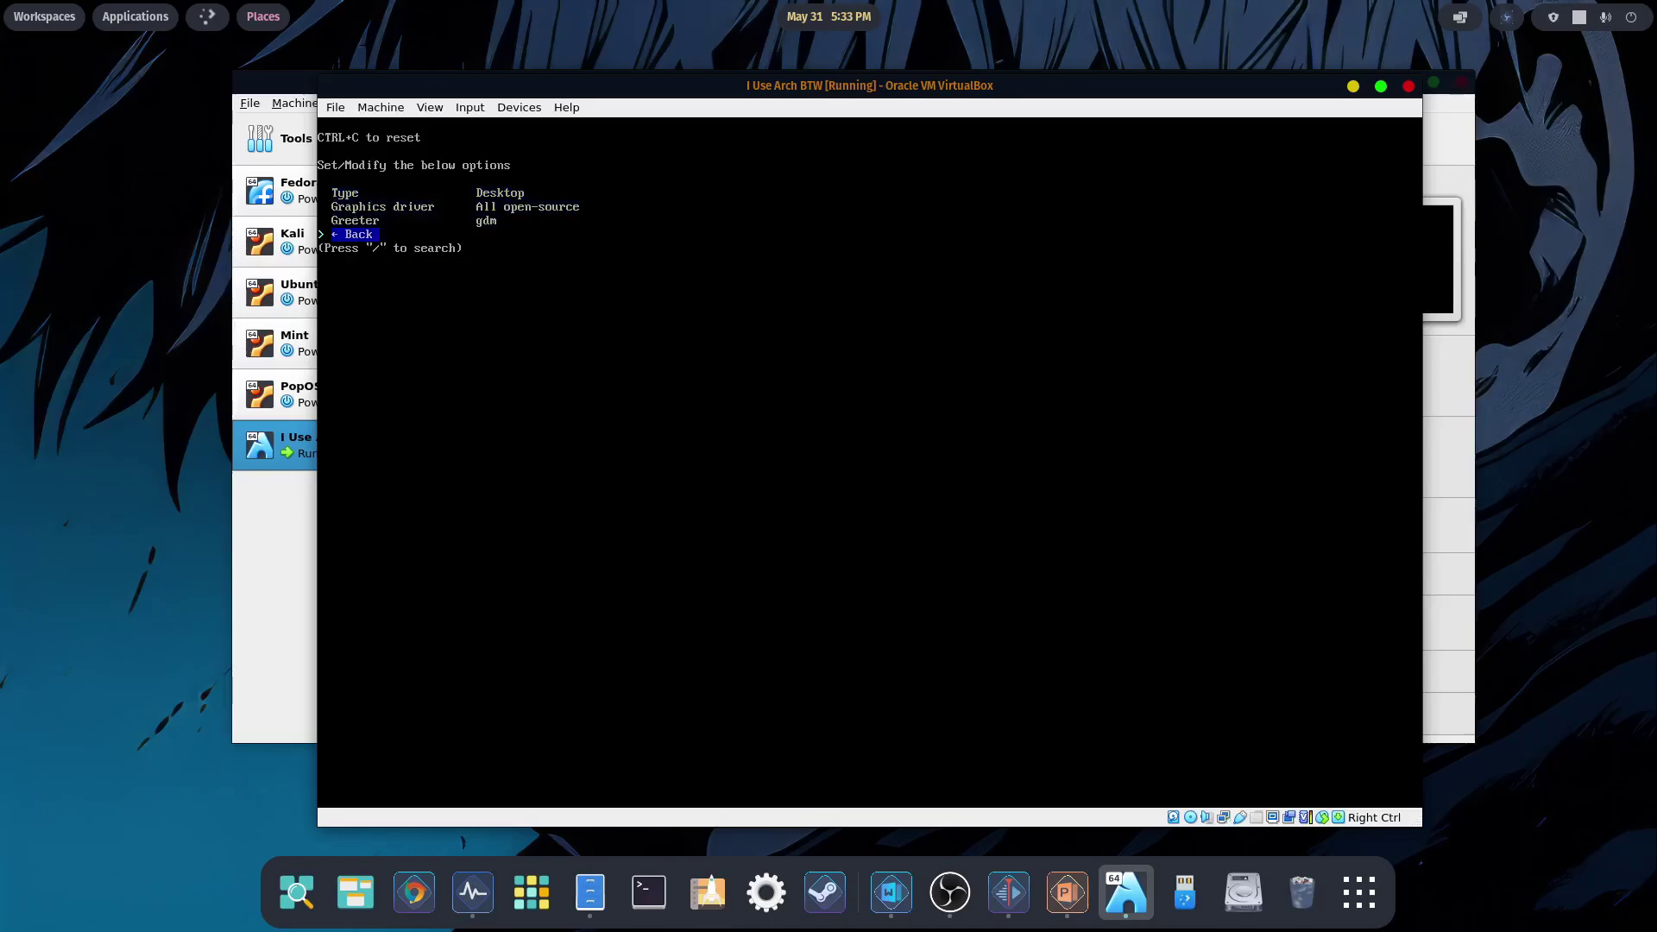
pyautogui.press('Return')
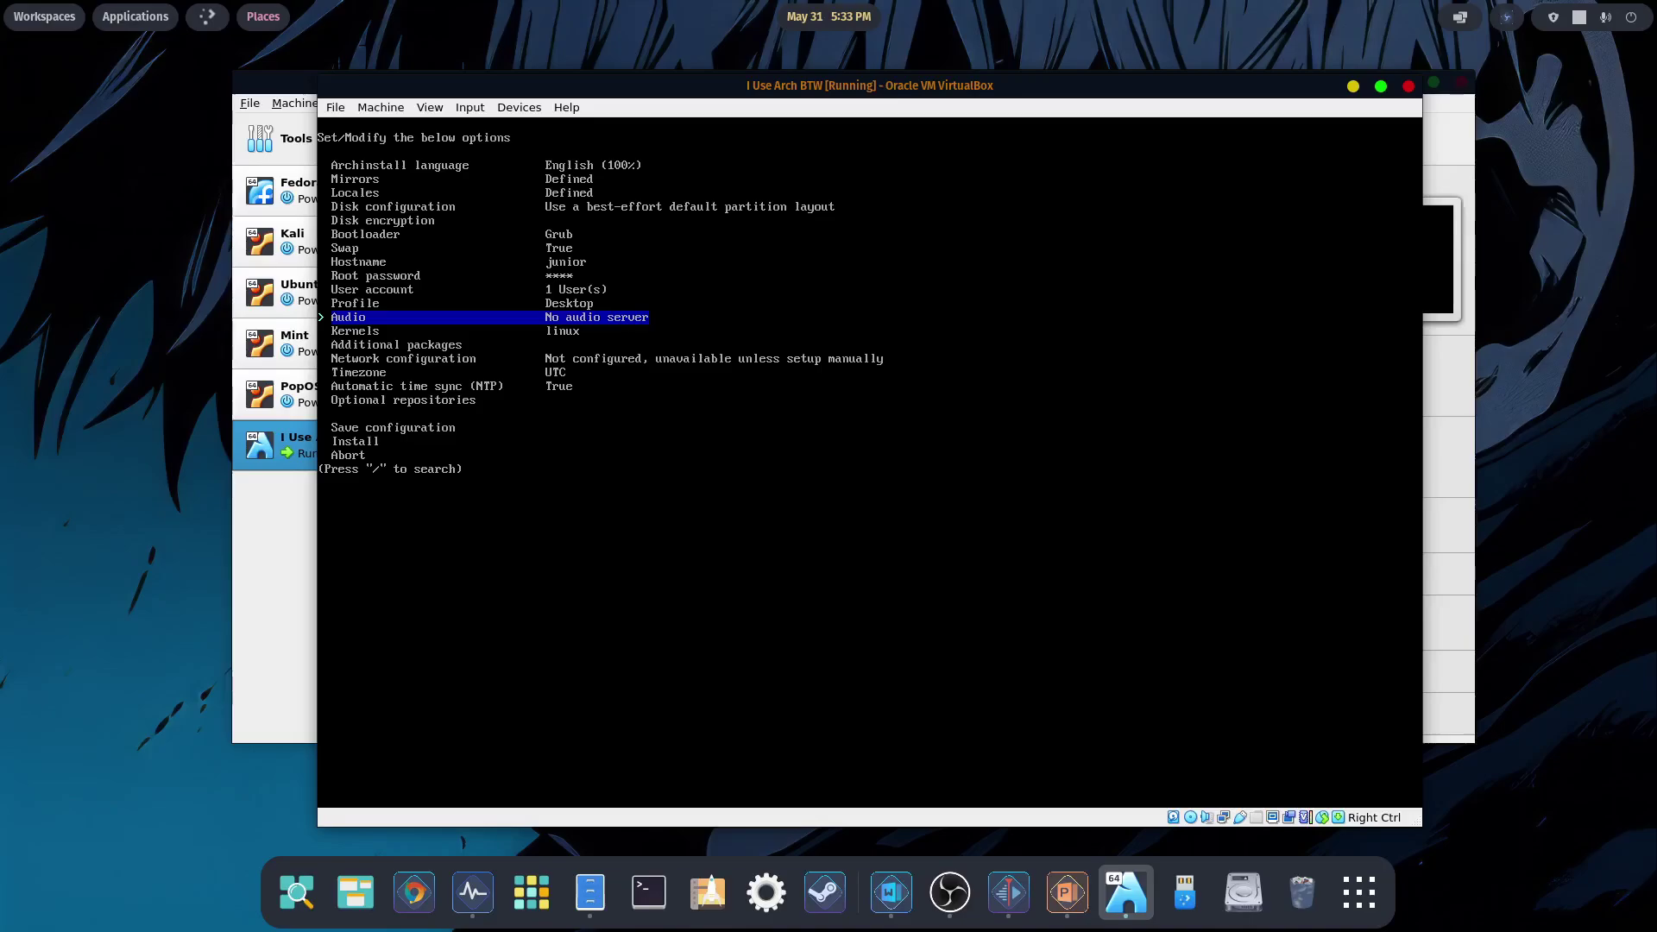
# - Enter 'gimp firefox neofetch' as the additional packages to install
pyautogui.press('Down')
pyautogui.press('Down')
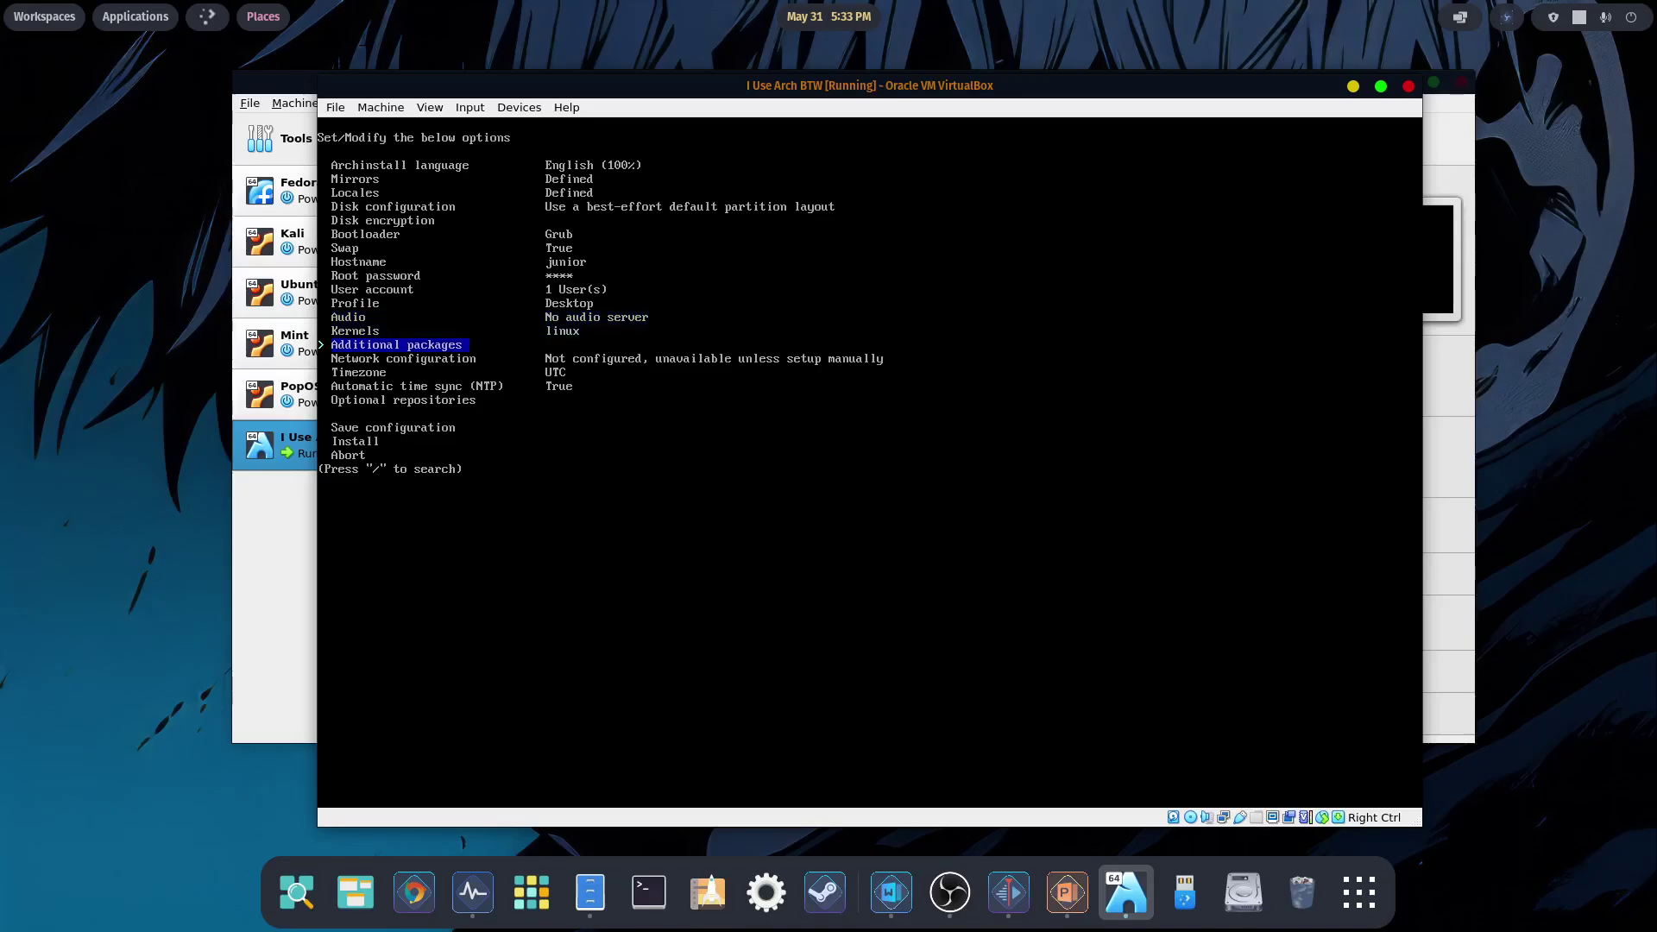
pyautogui.press('Return')
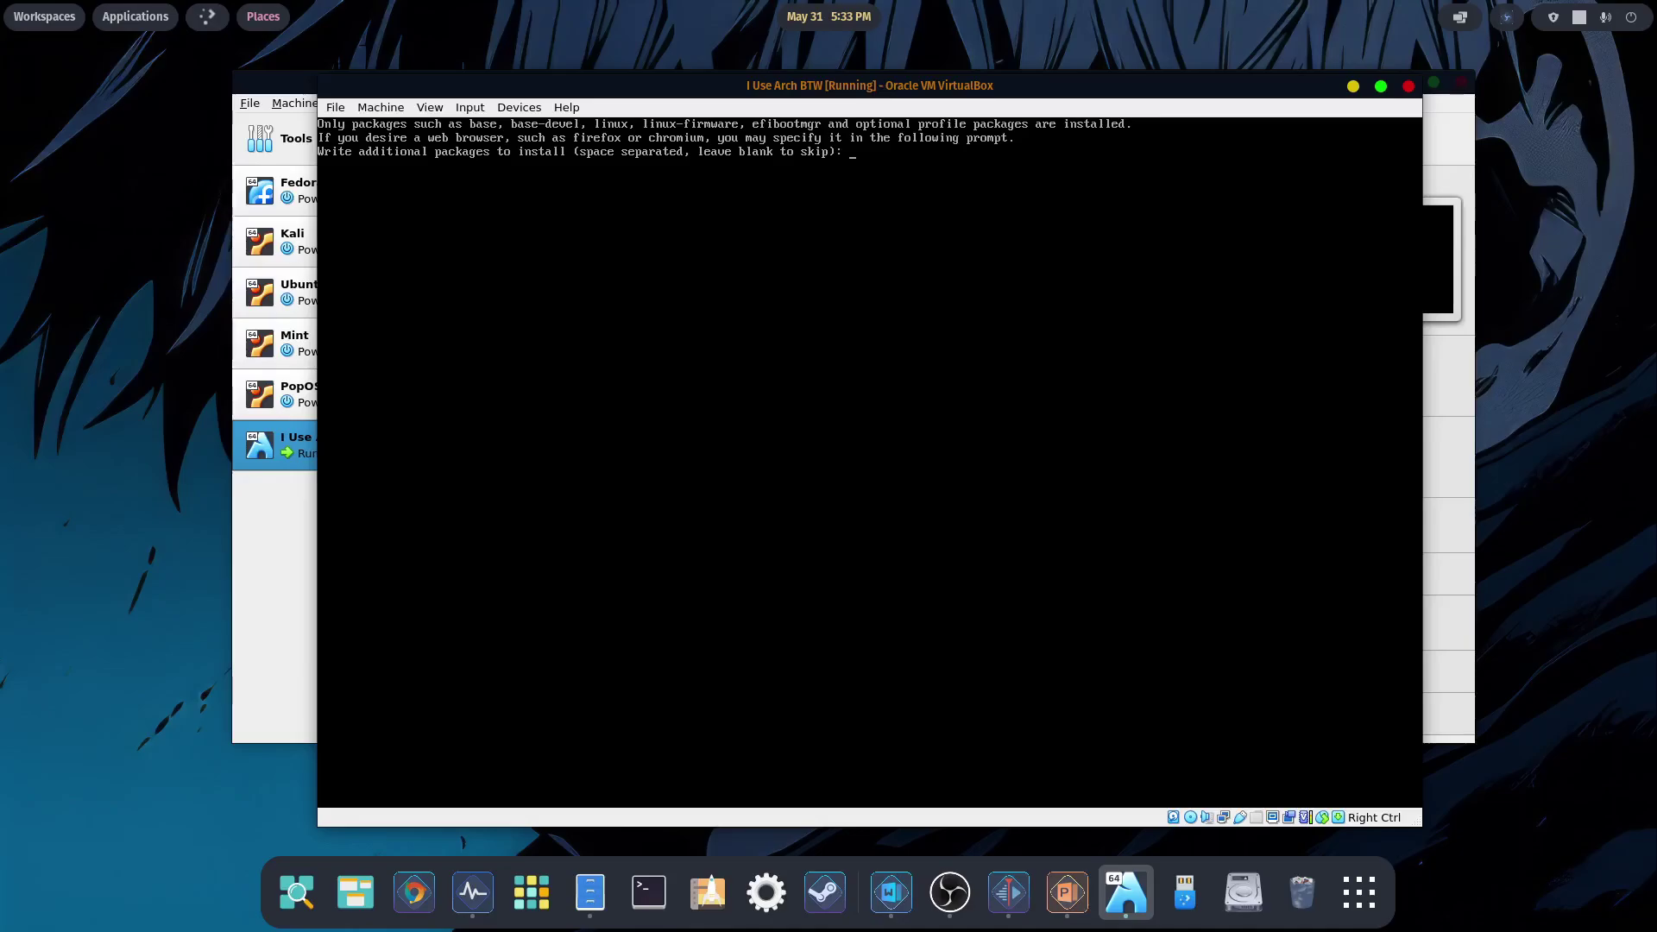
pyautogui.write('gimp firefox neofetch')
pyautogui.press('Return')
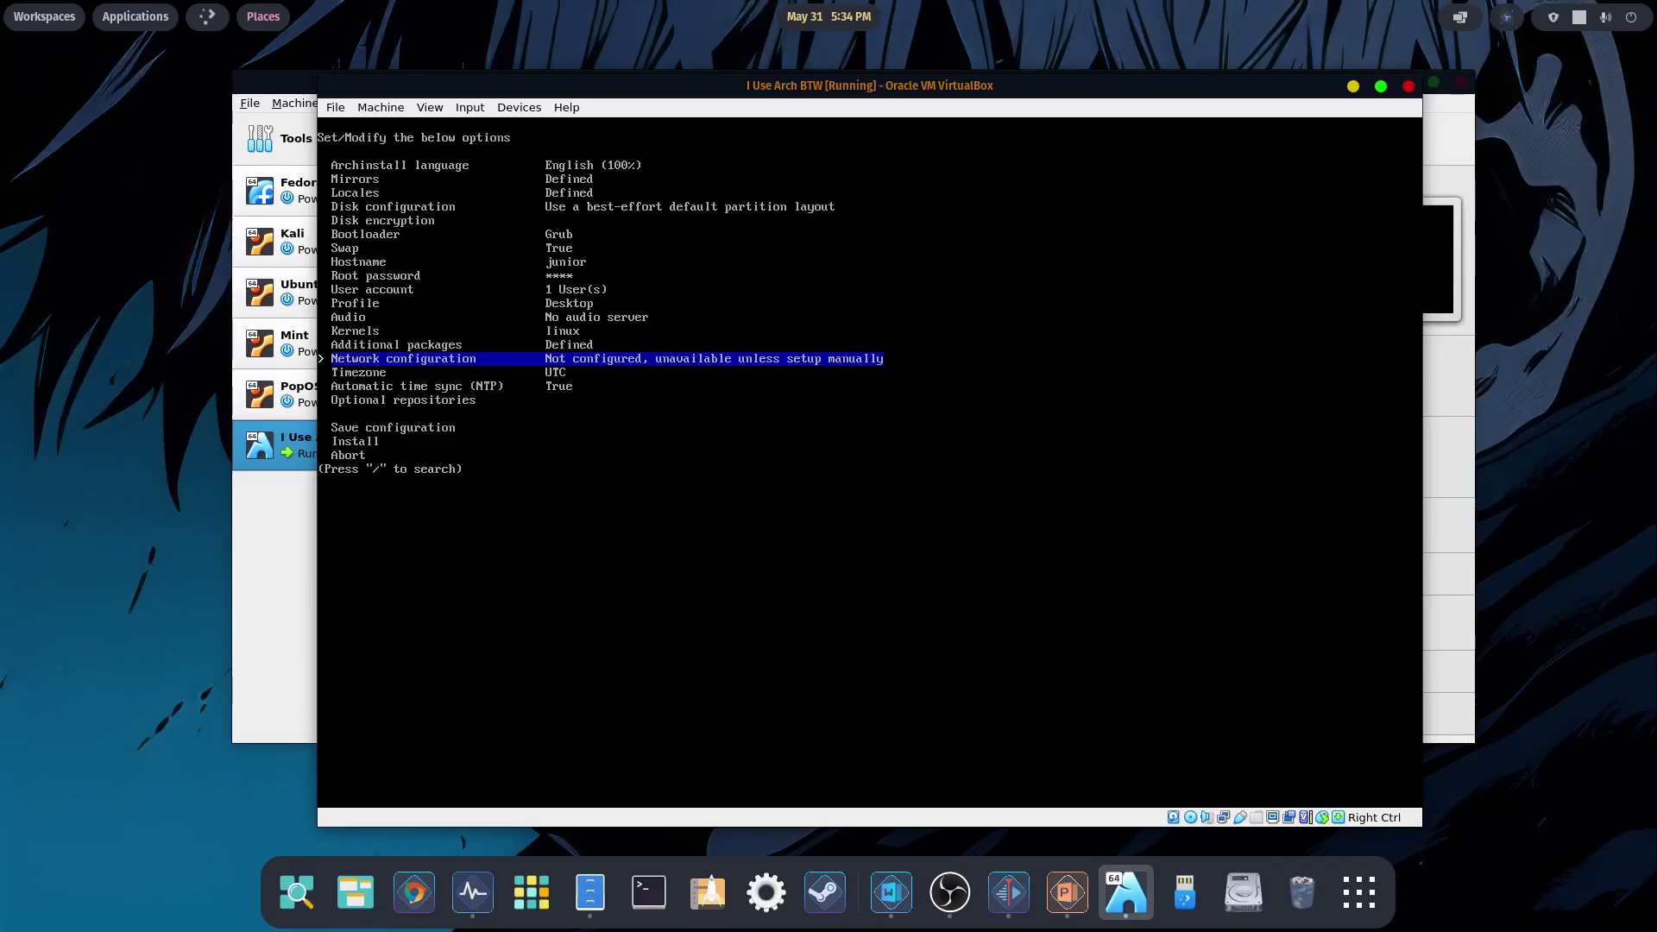
# - Configure the network manually, adding interface enp0s3 with DHCP
pyautogui.press('Return')
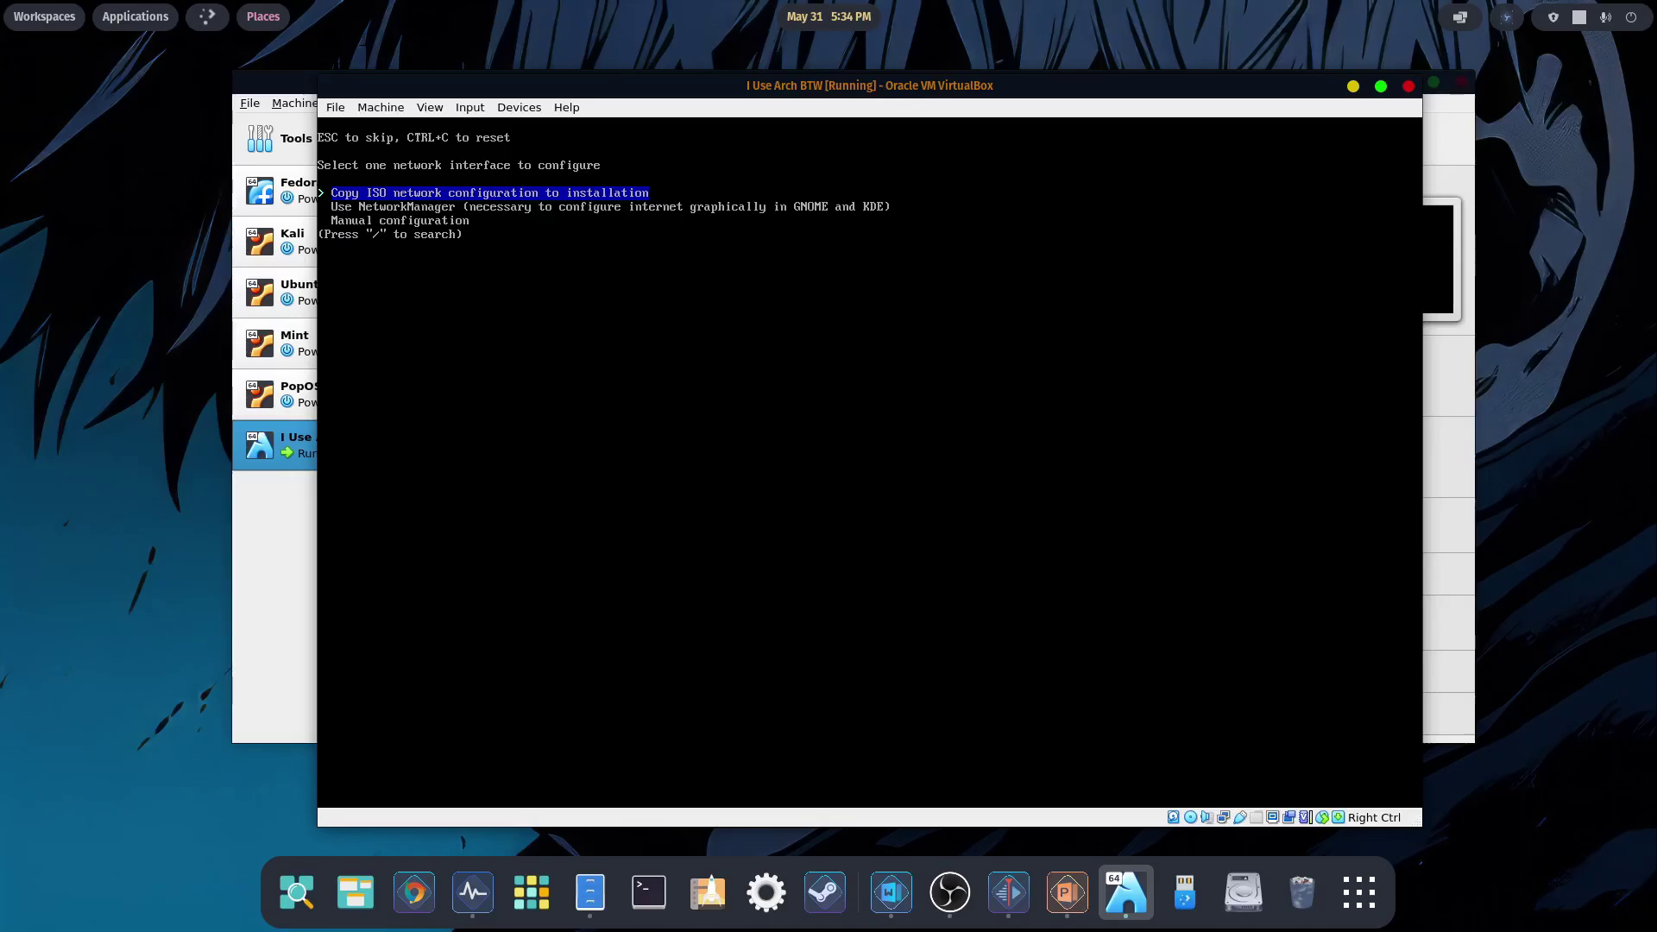
pyautogui.press('Down')
pyautogui.press('Down')
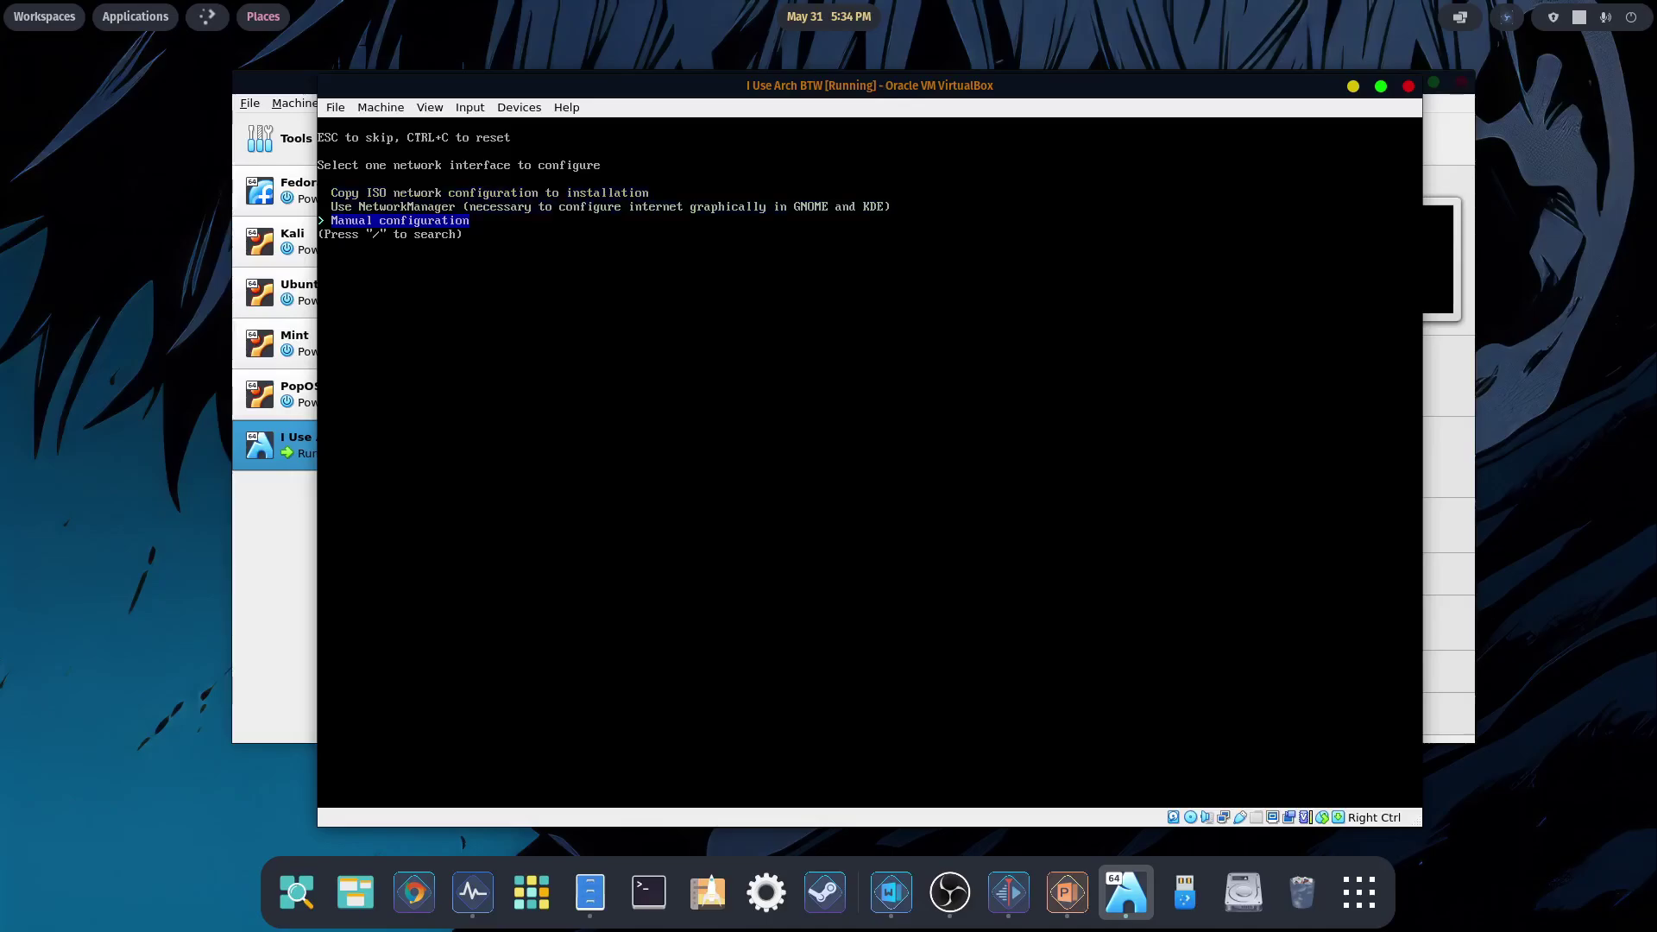
pyautogui.press('Return')
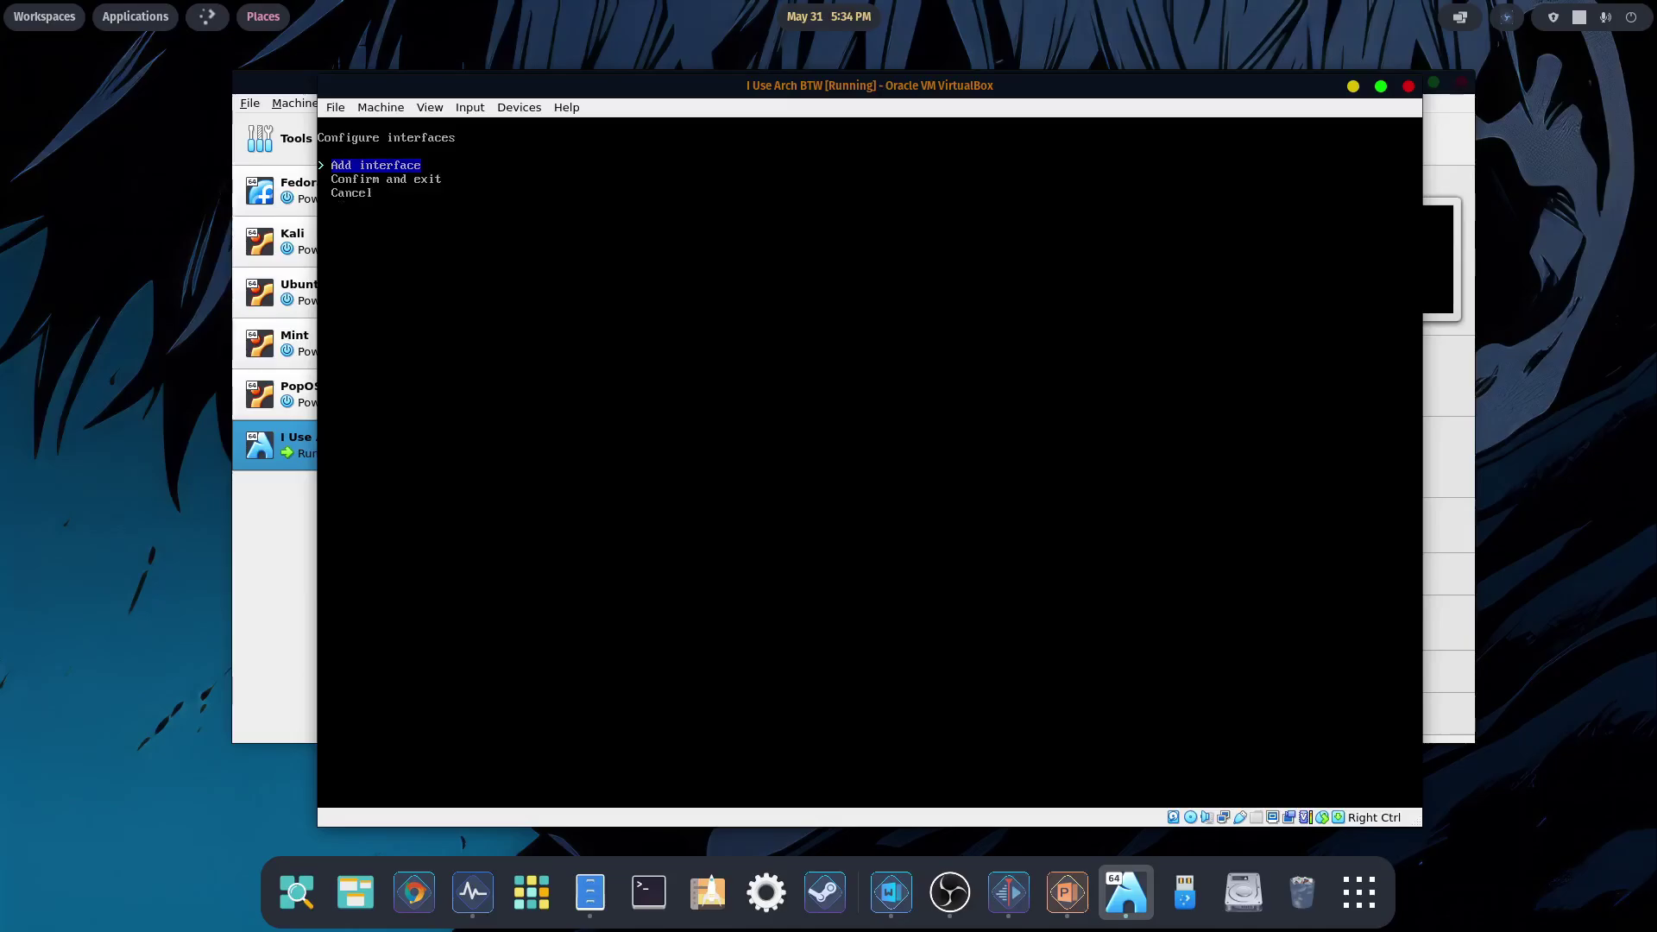
pyautogui.press('Return')
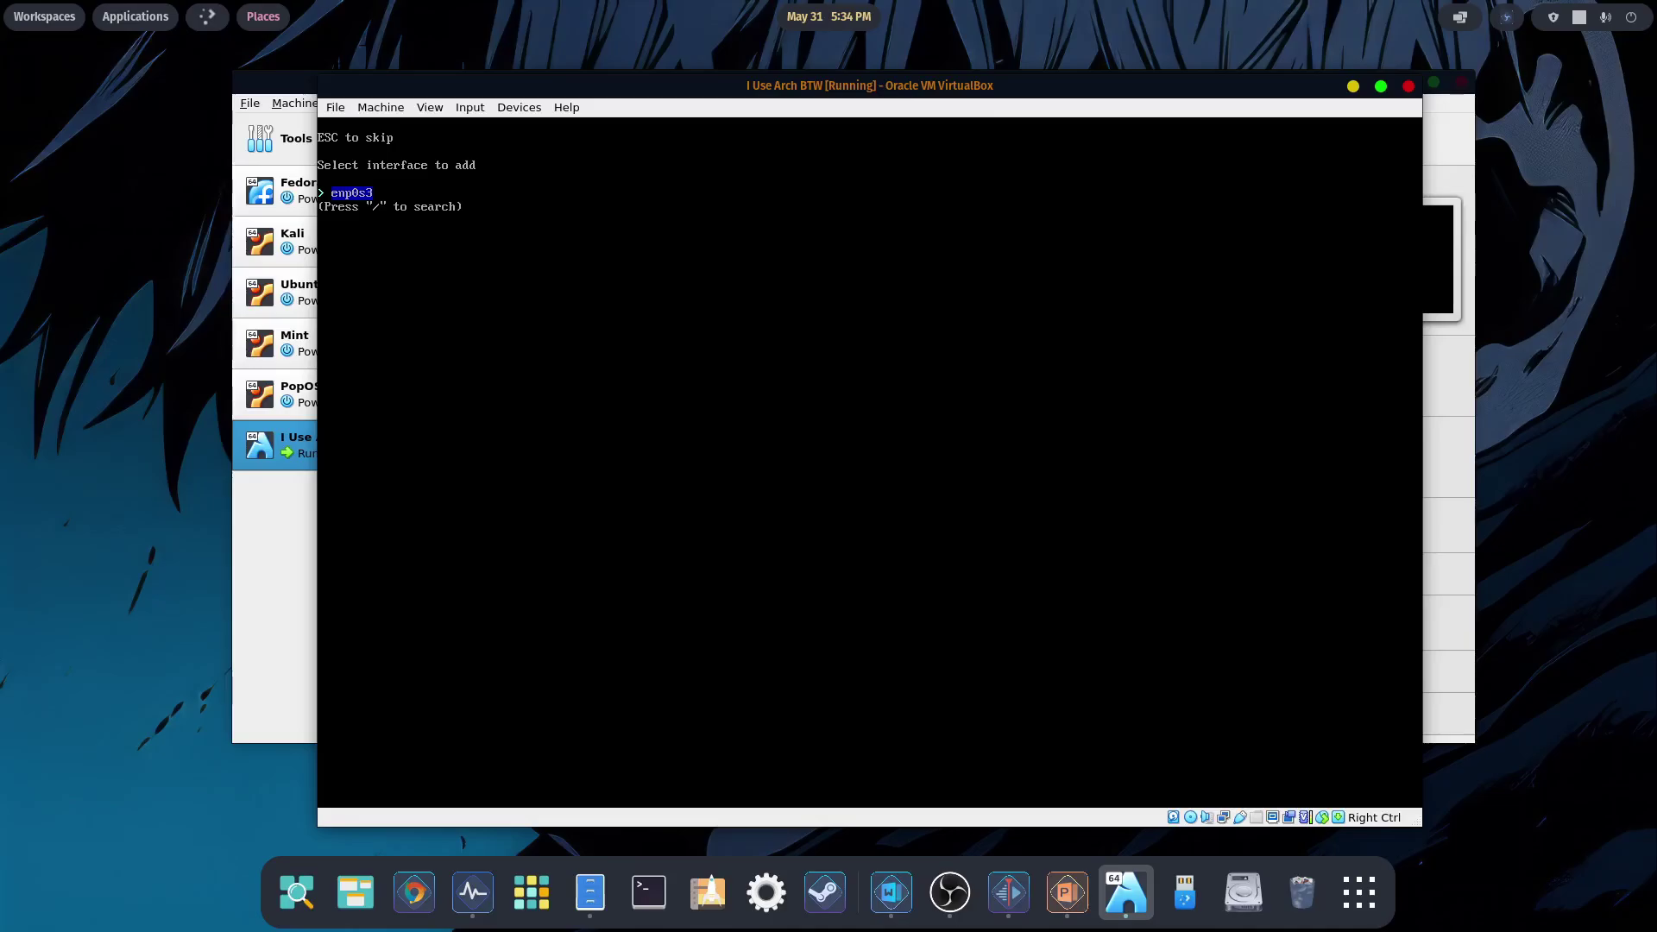
pyautogui.press('Return')
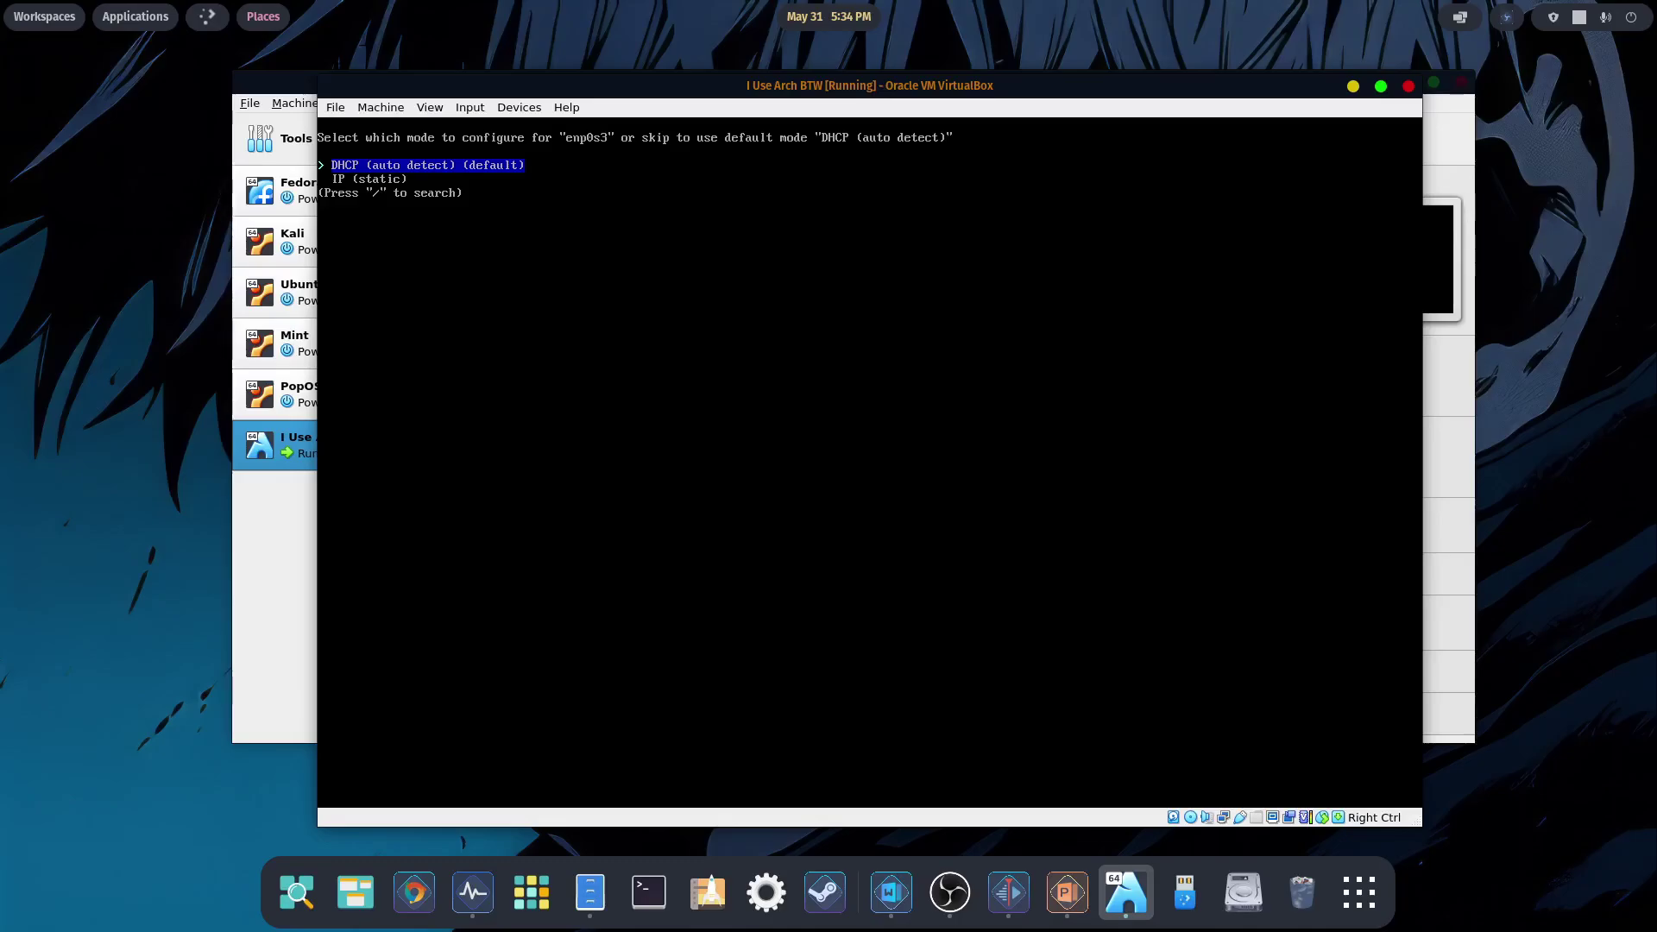
pyautogui.press('Return')
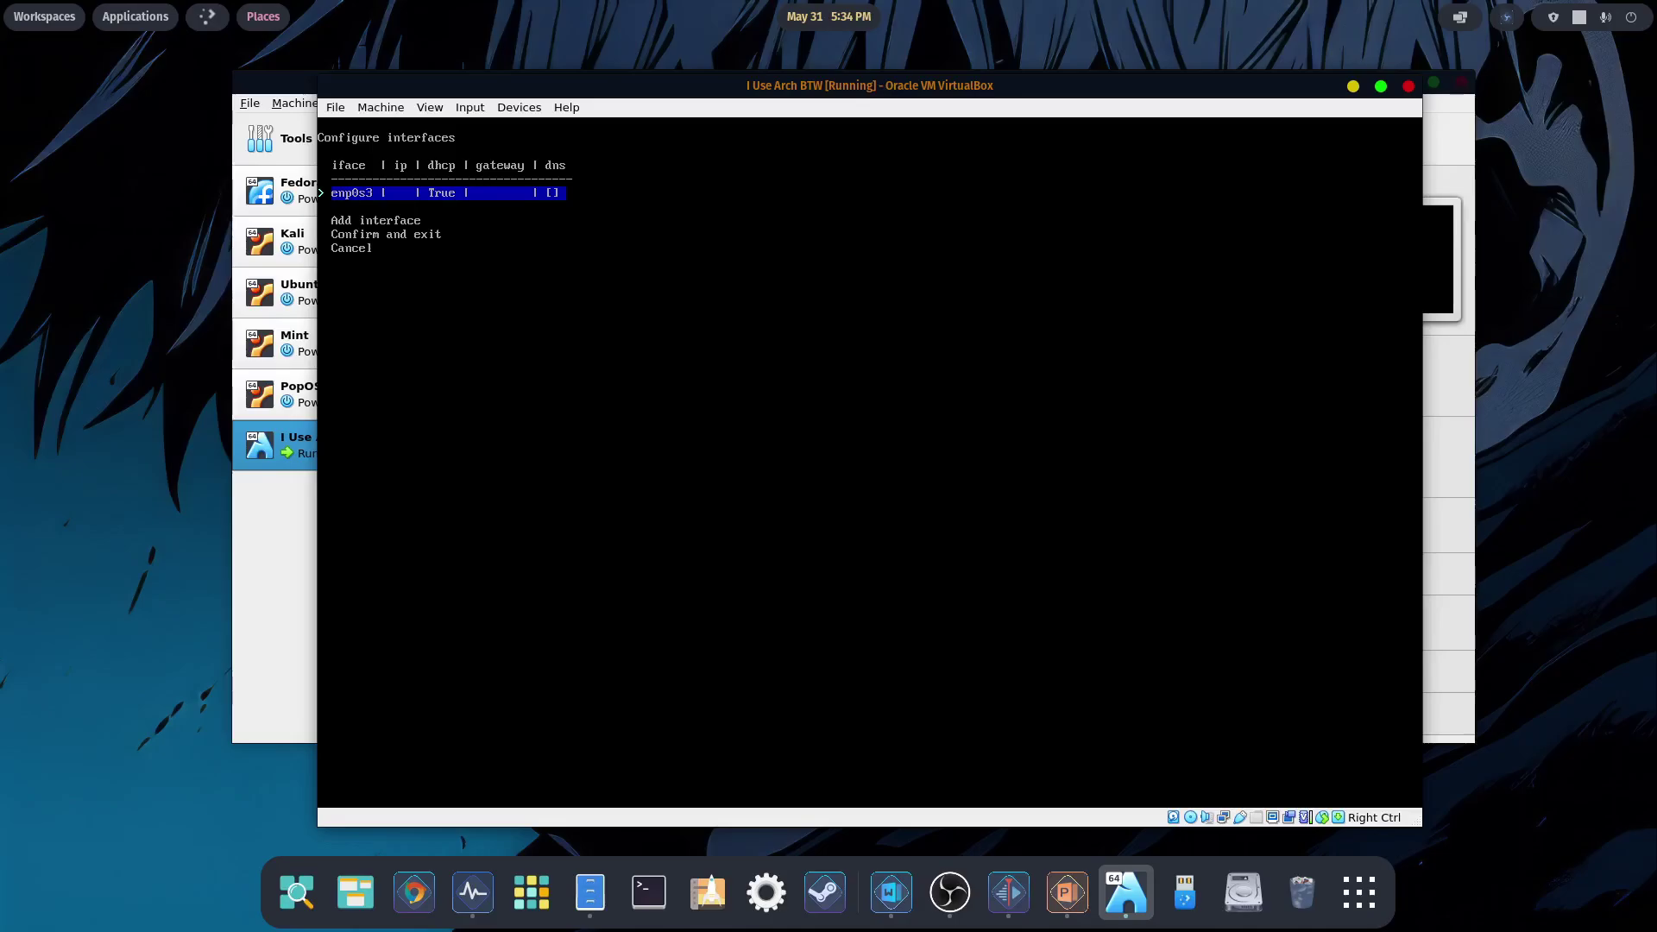
pyautogui.press('Down')
pyautogui.press('Down')
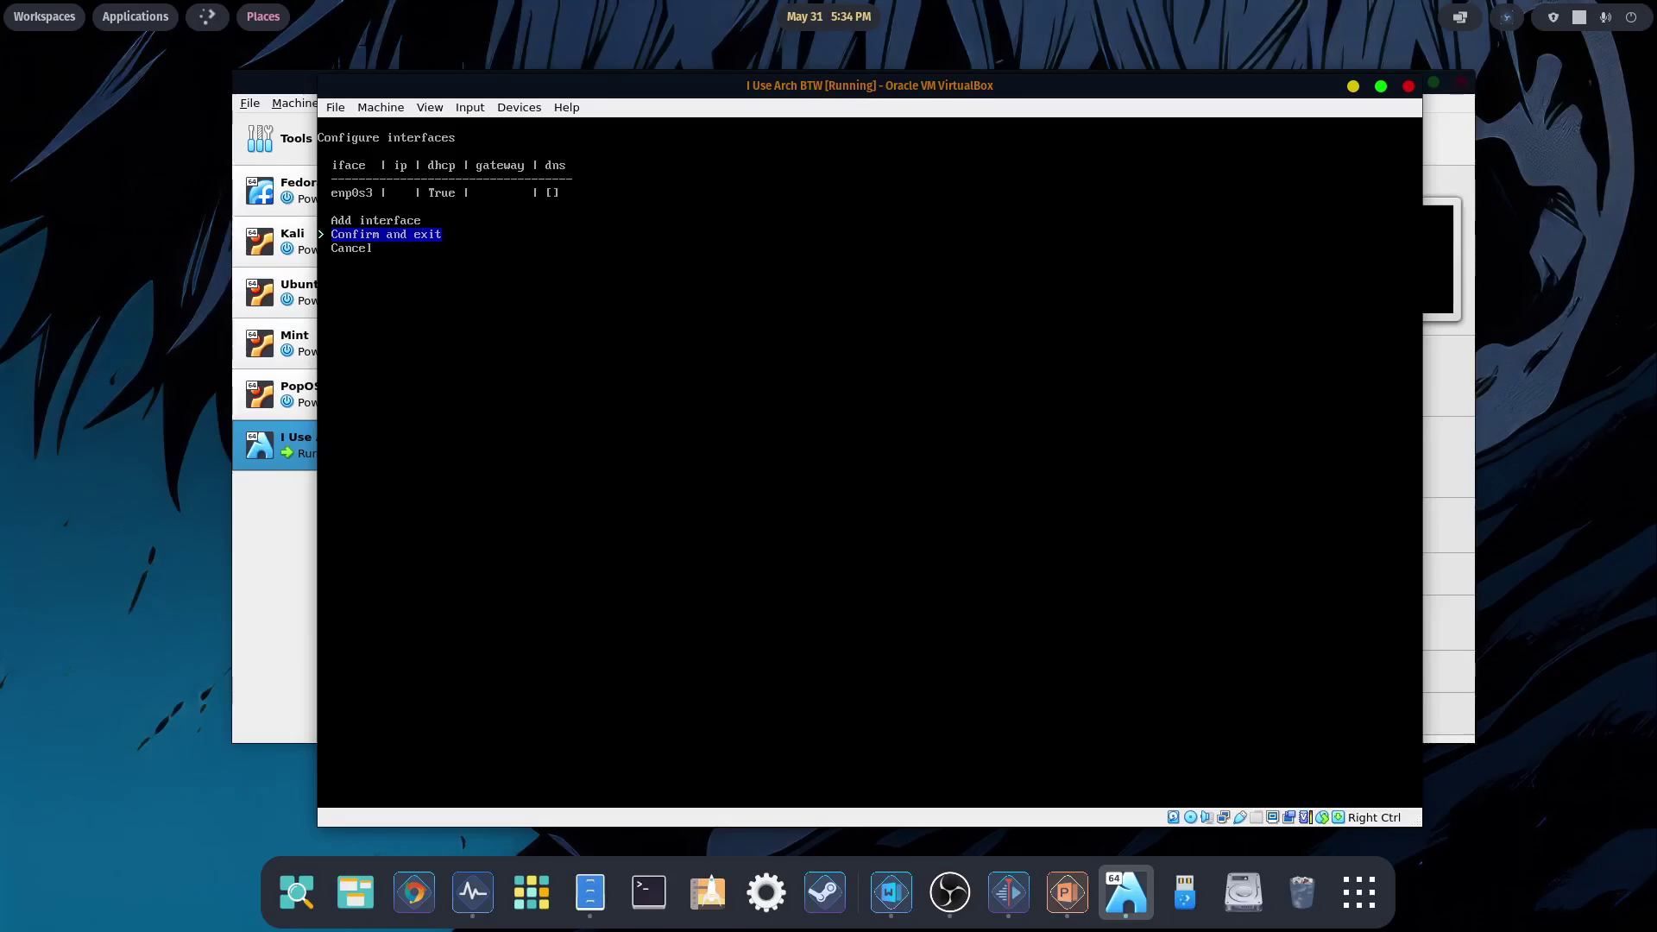
pyautogui.press('Return')
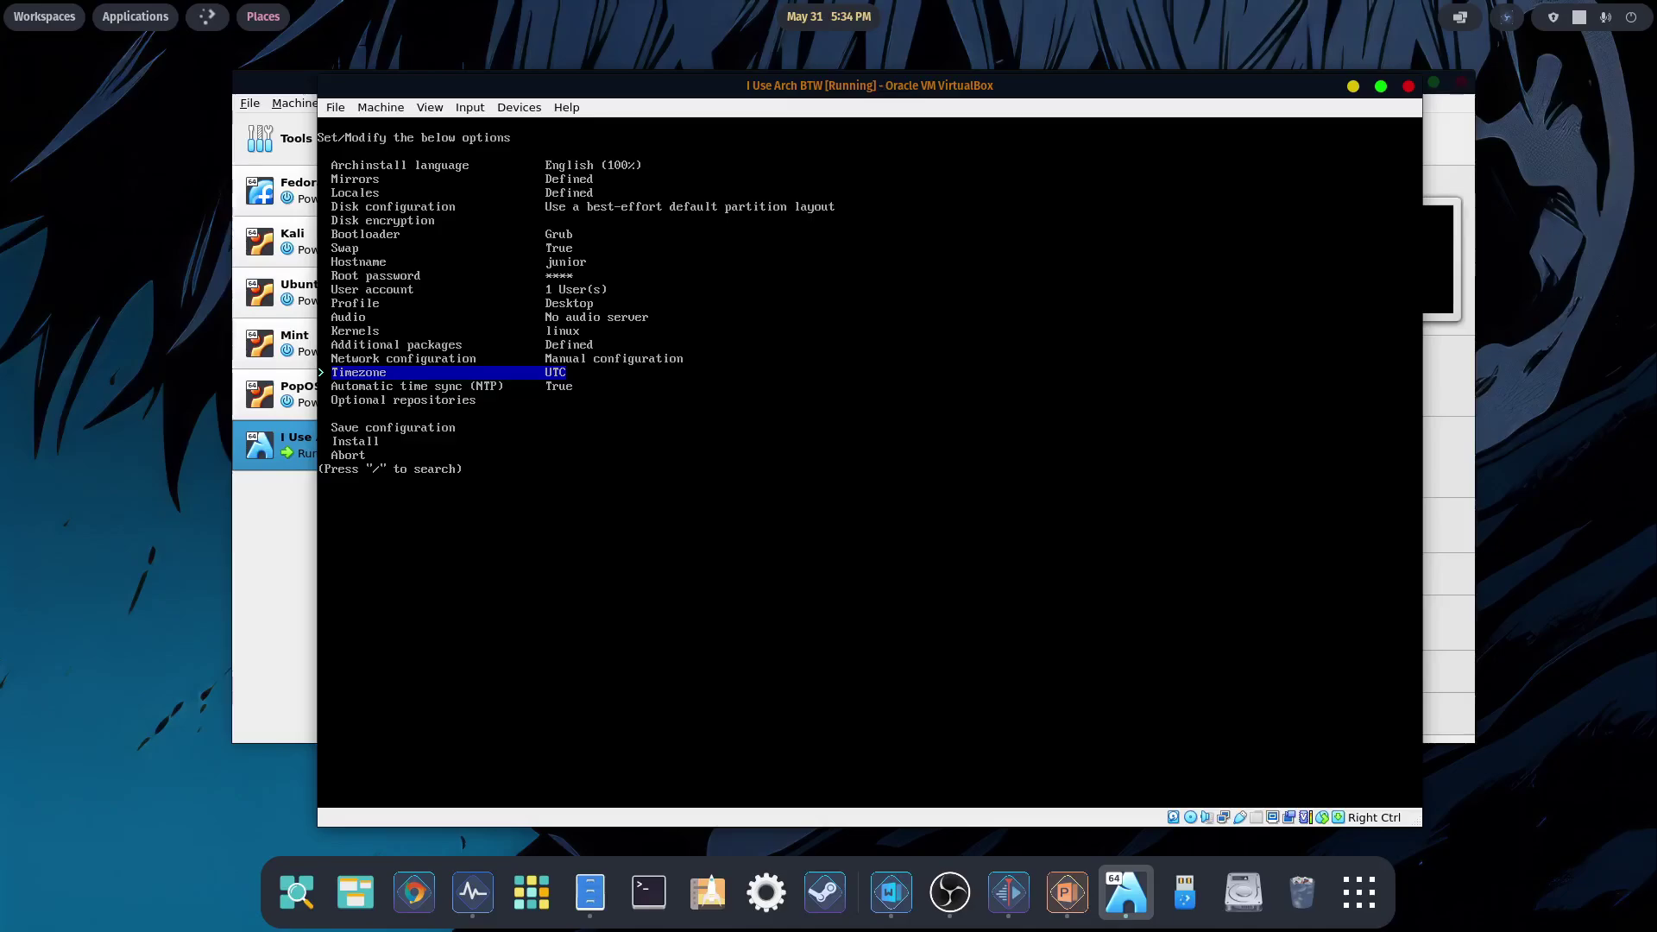
# - Set the timezone to US/Eastern
pyautogui.press('Return')
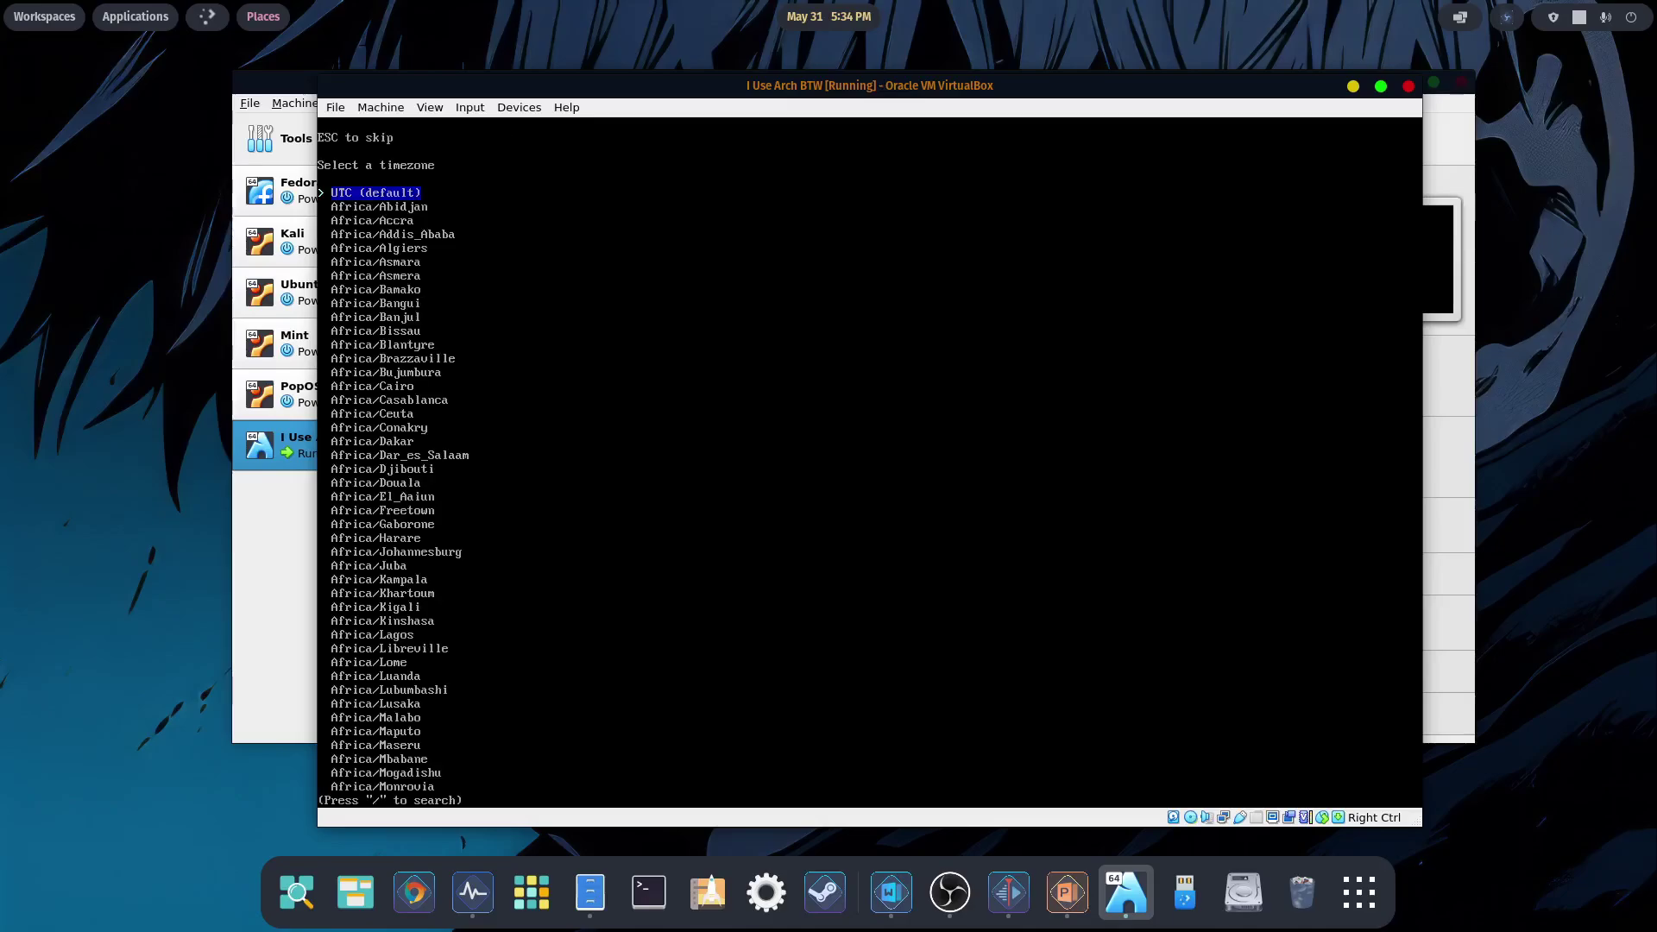
pyautogui.press('Up')
pyautogui.press('Up')
pyautogui.press('Up')
pyautogui.press('Up')
pyautogui.press('Up')
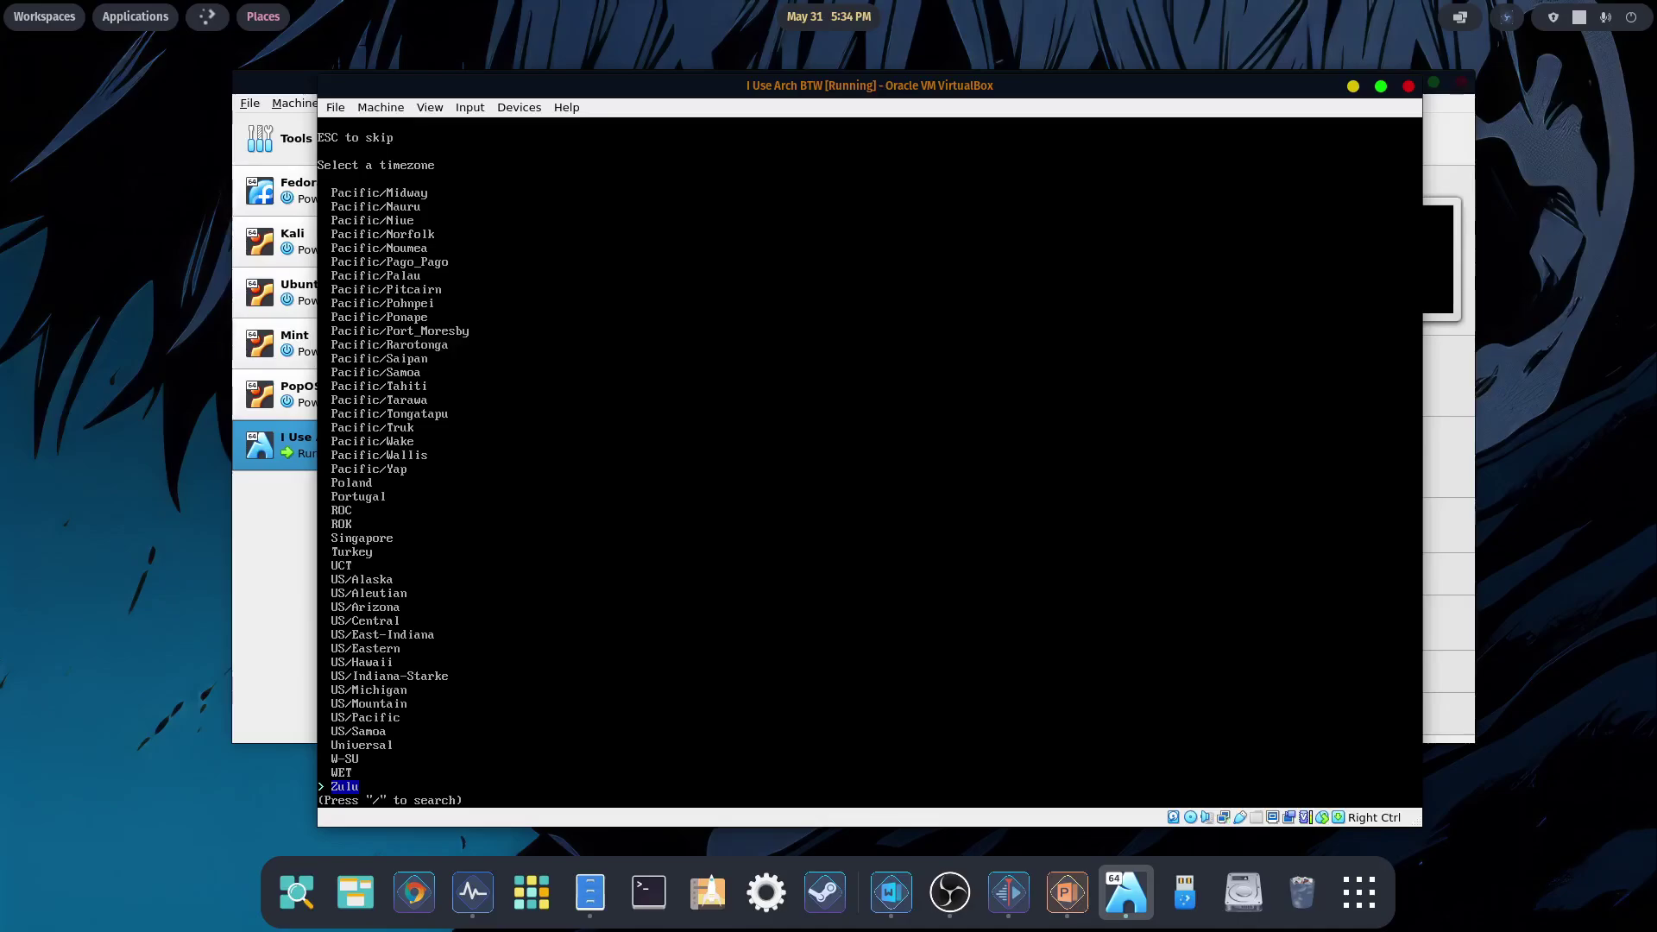
pyautogui.press('Up')
pyautogui.press('Up')
pyautogui.press('Up')
pyautogui.press('Up')
pyautogui.press('Up')
pyautogui.press('Up')
pyautogui.press('Return')
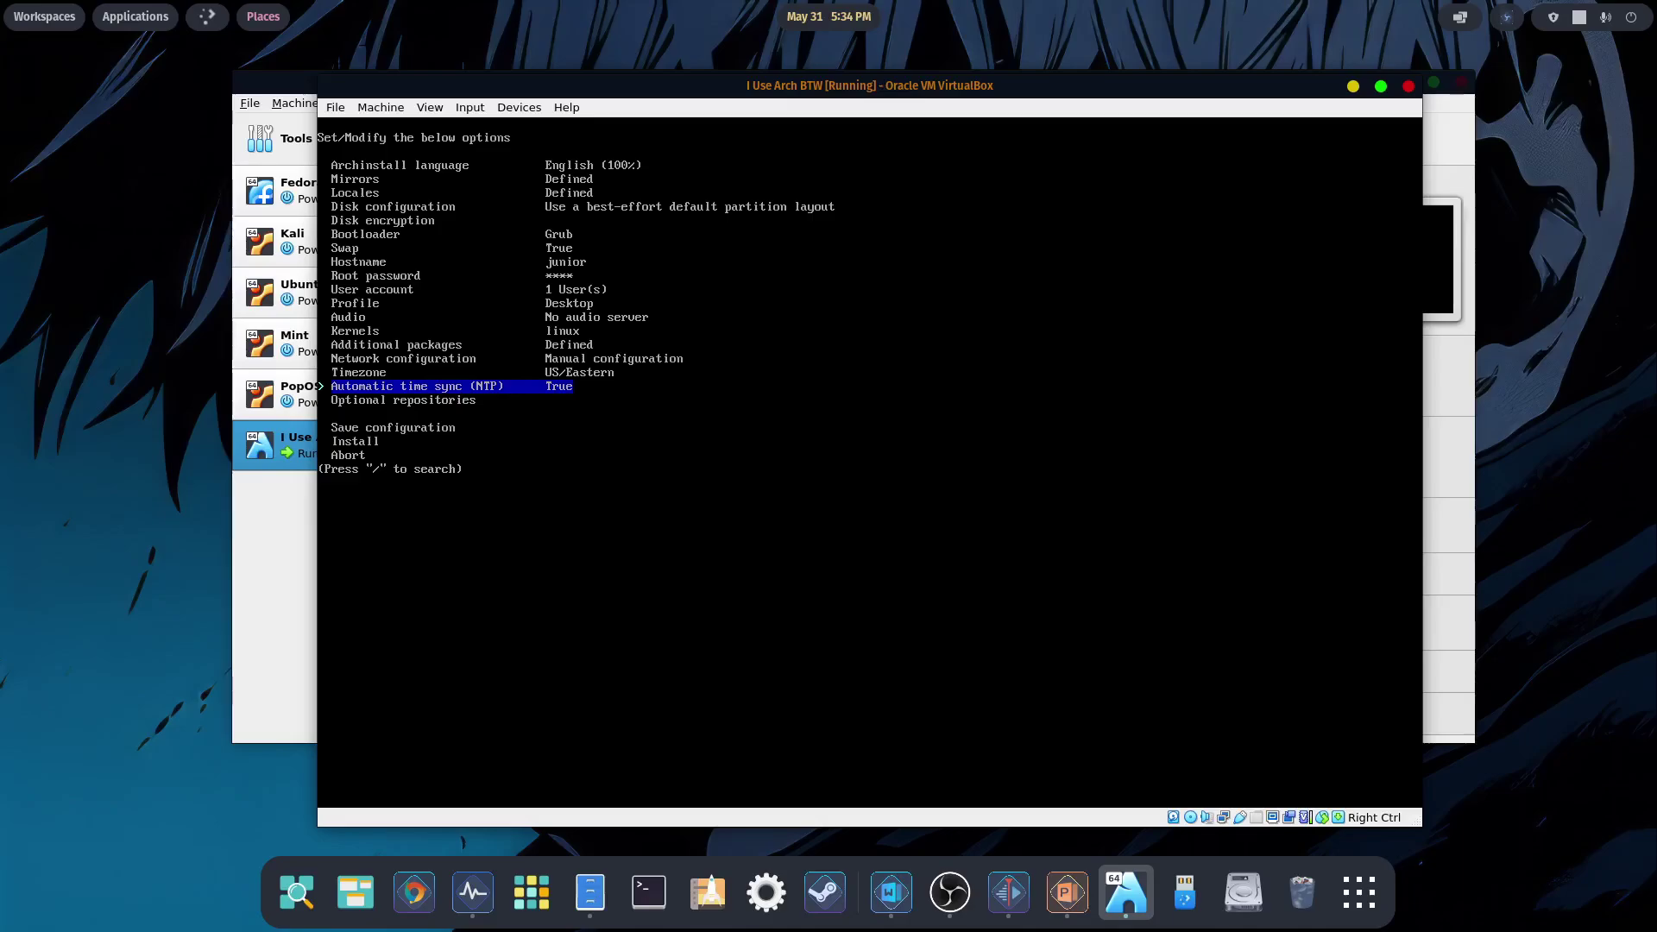
# - Enable the multilib optional repository
pyautogui.press('Down')
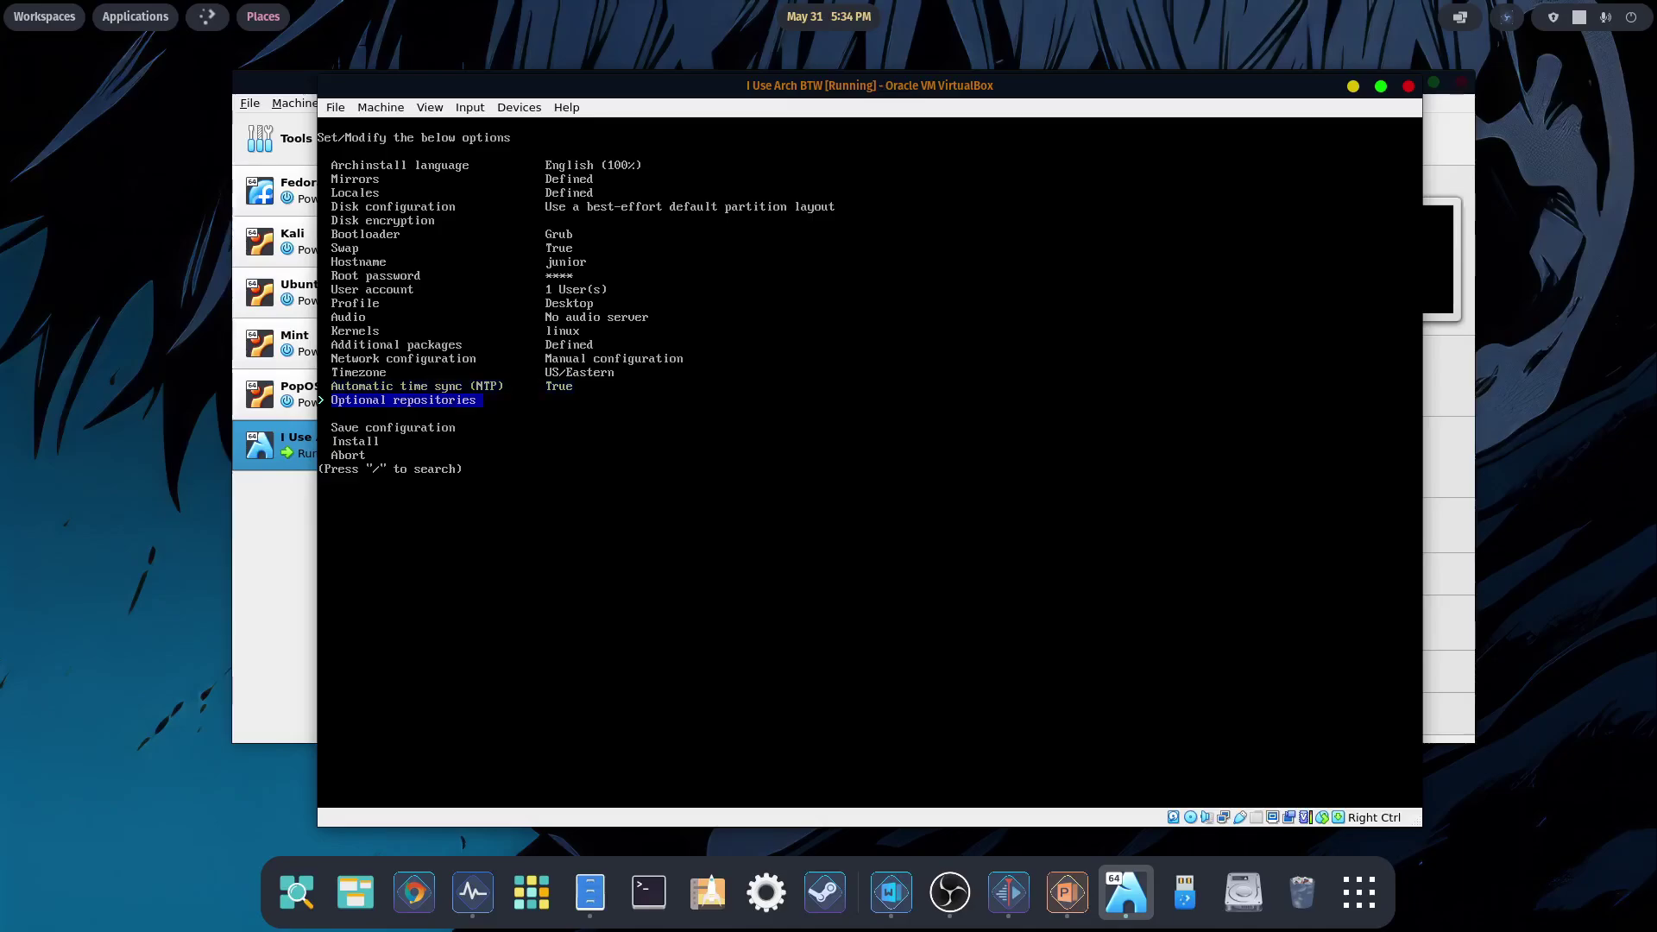
pyautogui.press('Return')
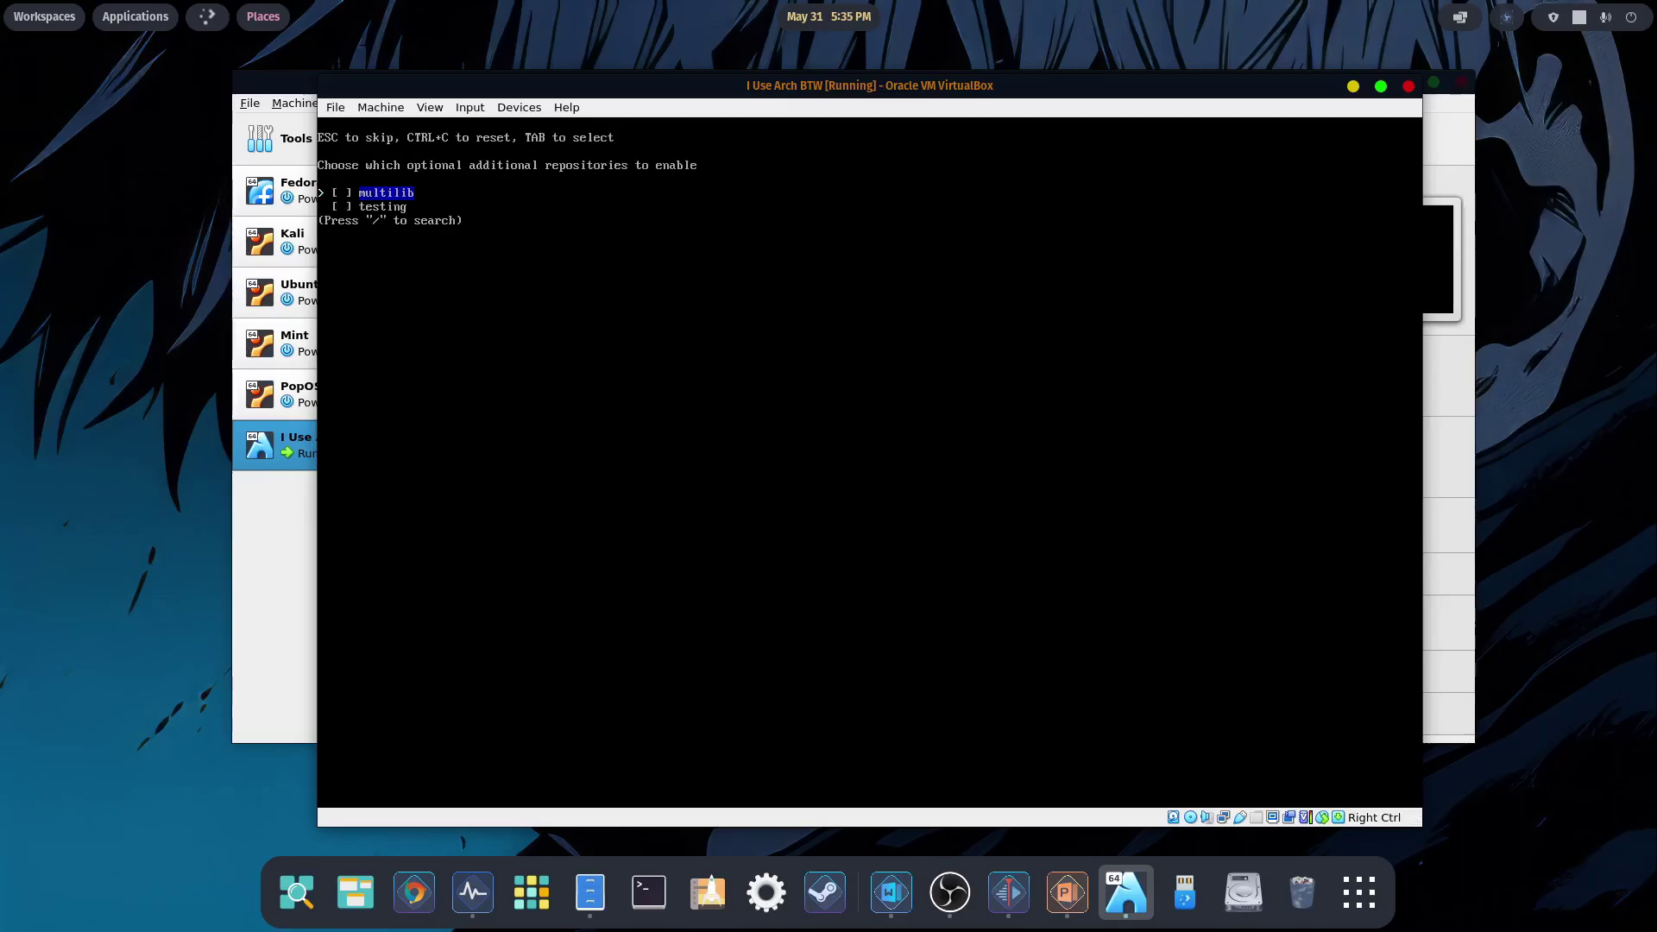
pyautogui.press('Tab')
pyautogui.press('Return')
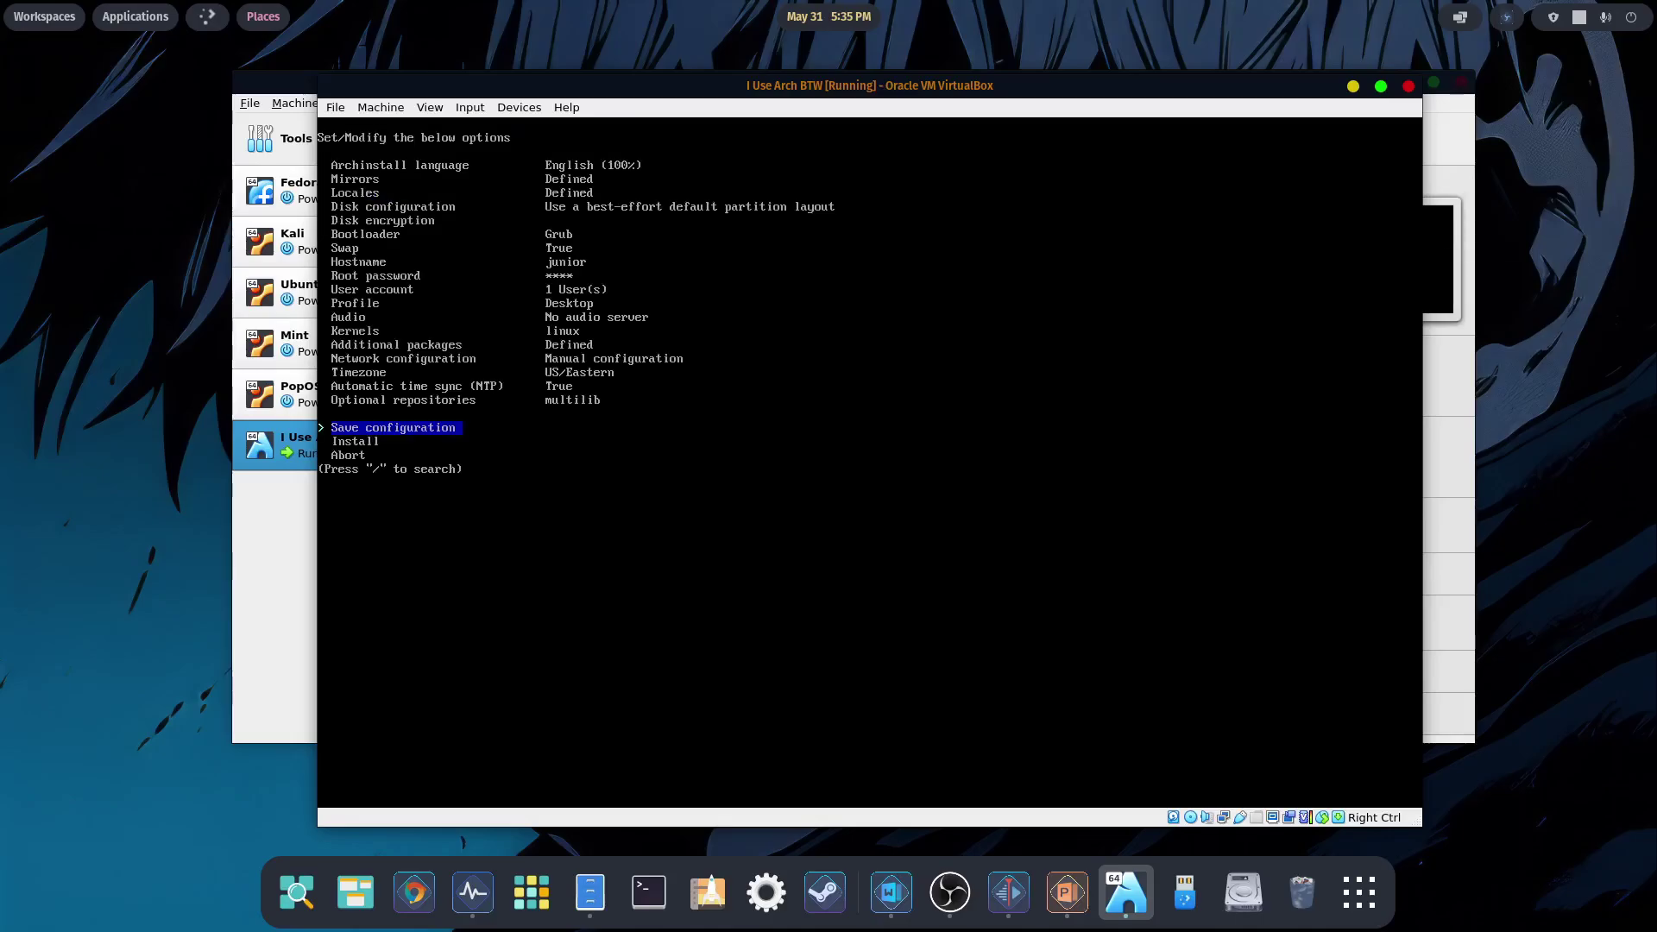
pyautogui.press('Down')
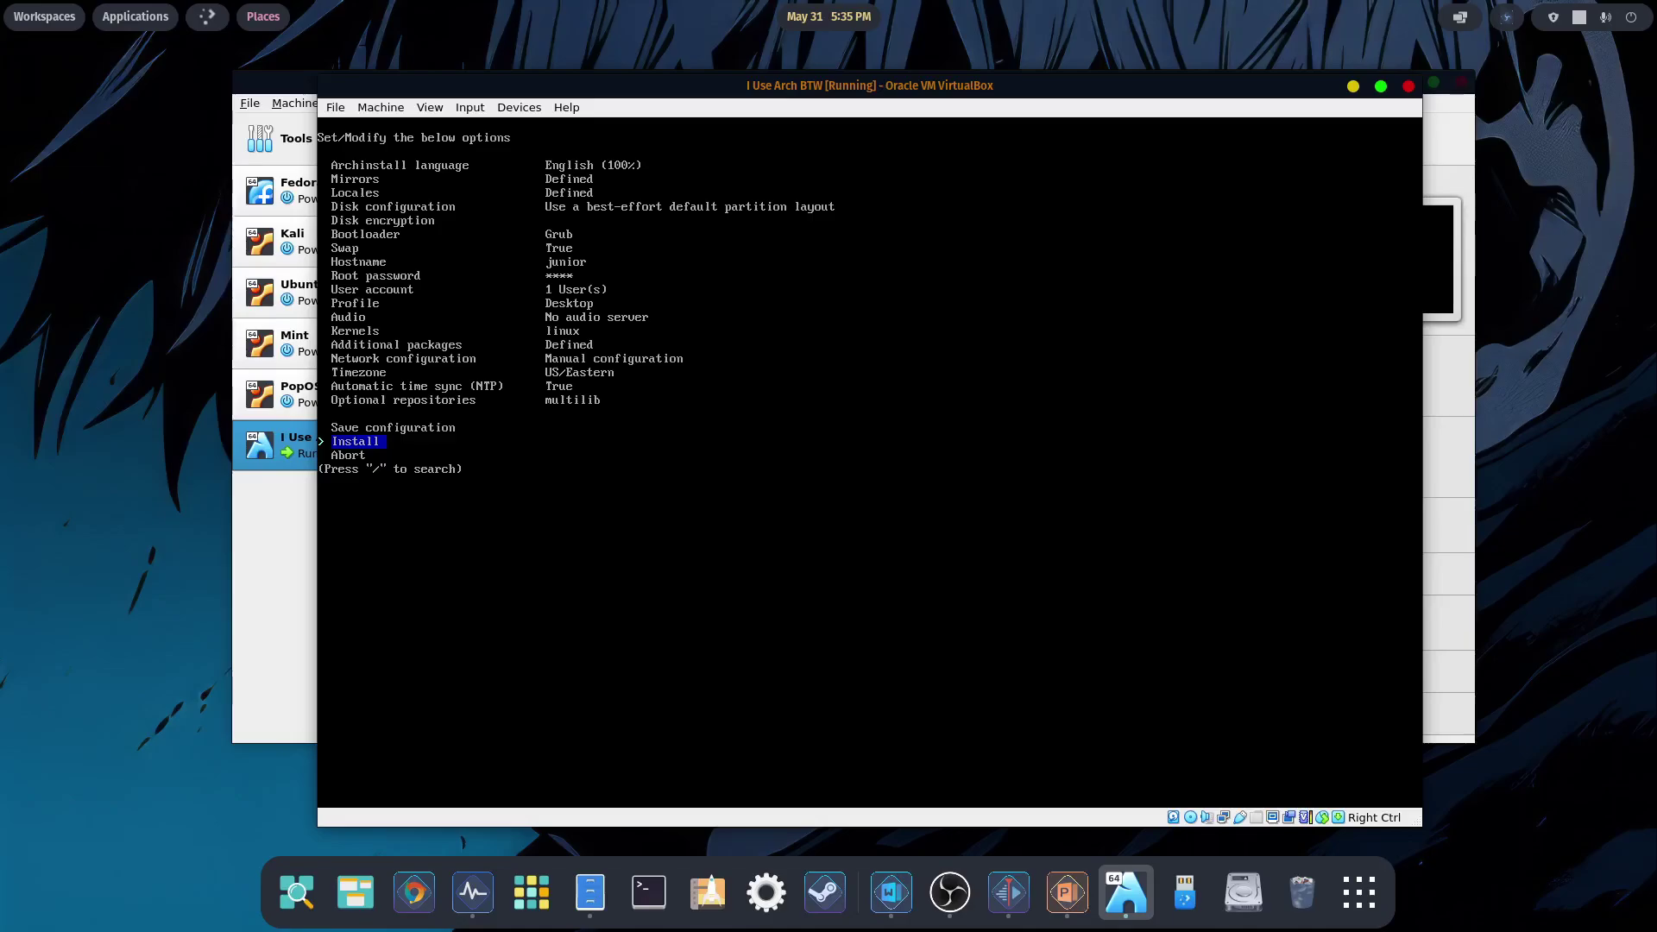
# - Start the installation, accept the configuration summary, and let it finish
pyautogui.press('Return')
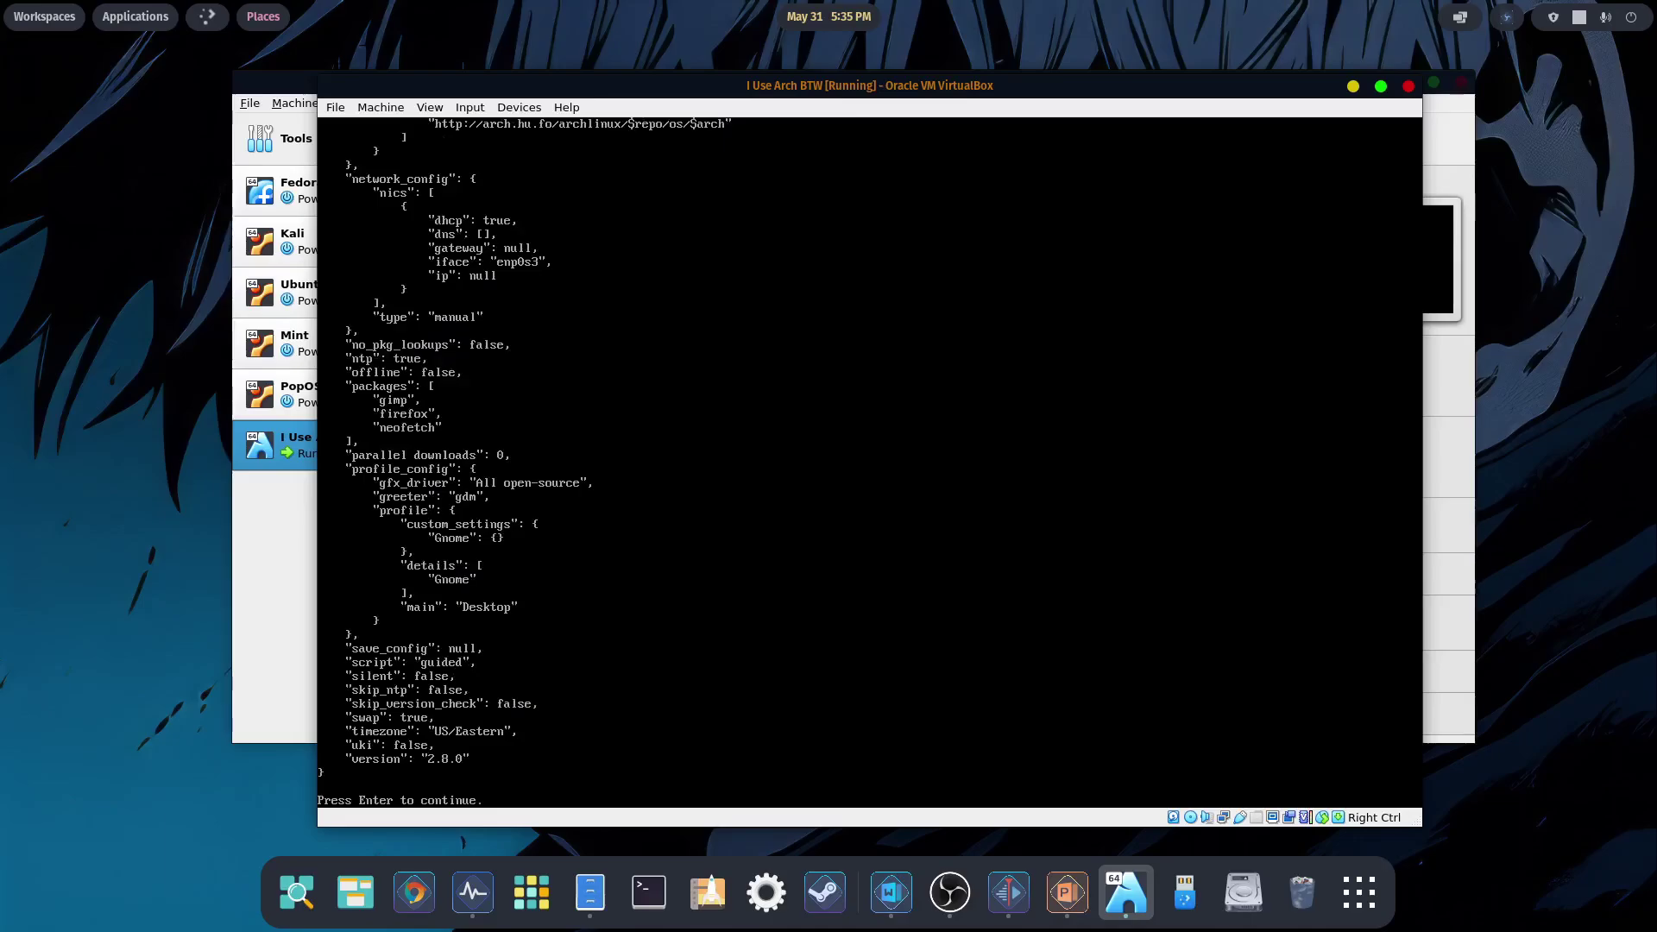
pyautogui.press('Return')
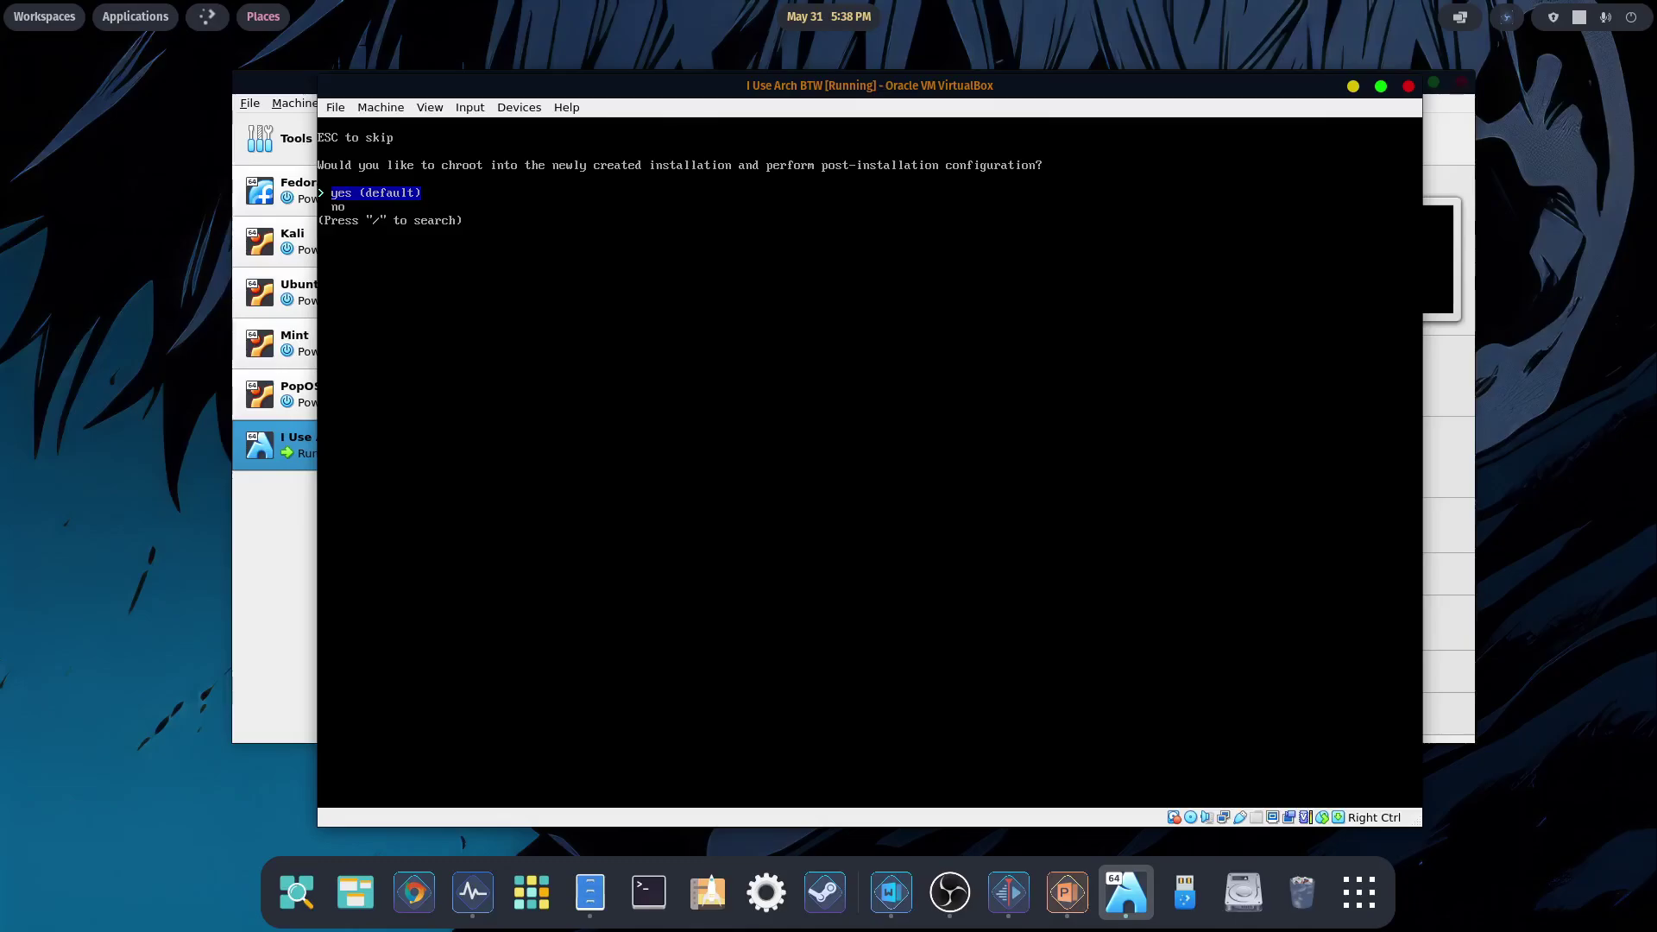
# - Decline the chroot prompt and power off the VM with 'shutdown now'
pyautogui.press('Down')
pyautogui.press('Return')
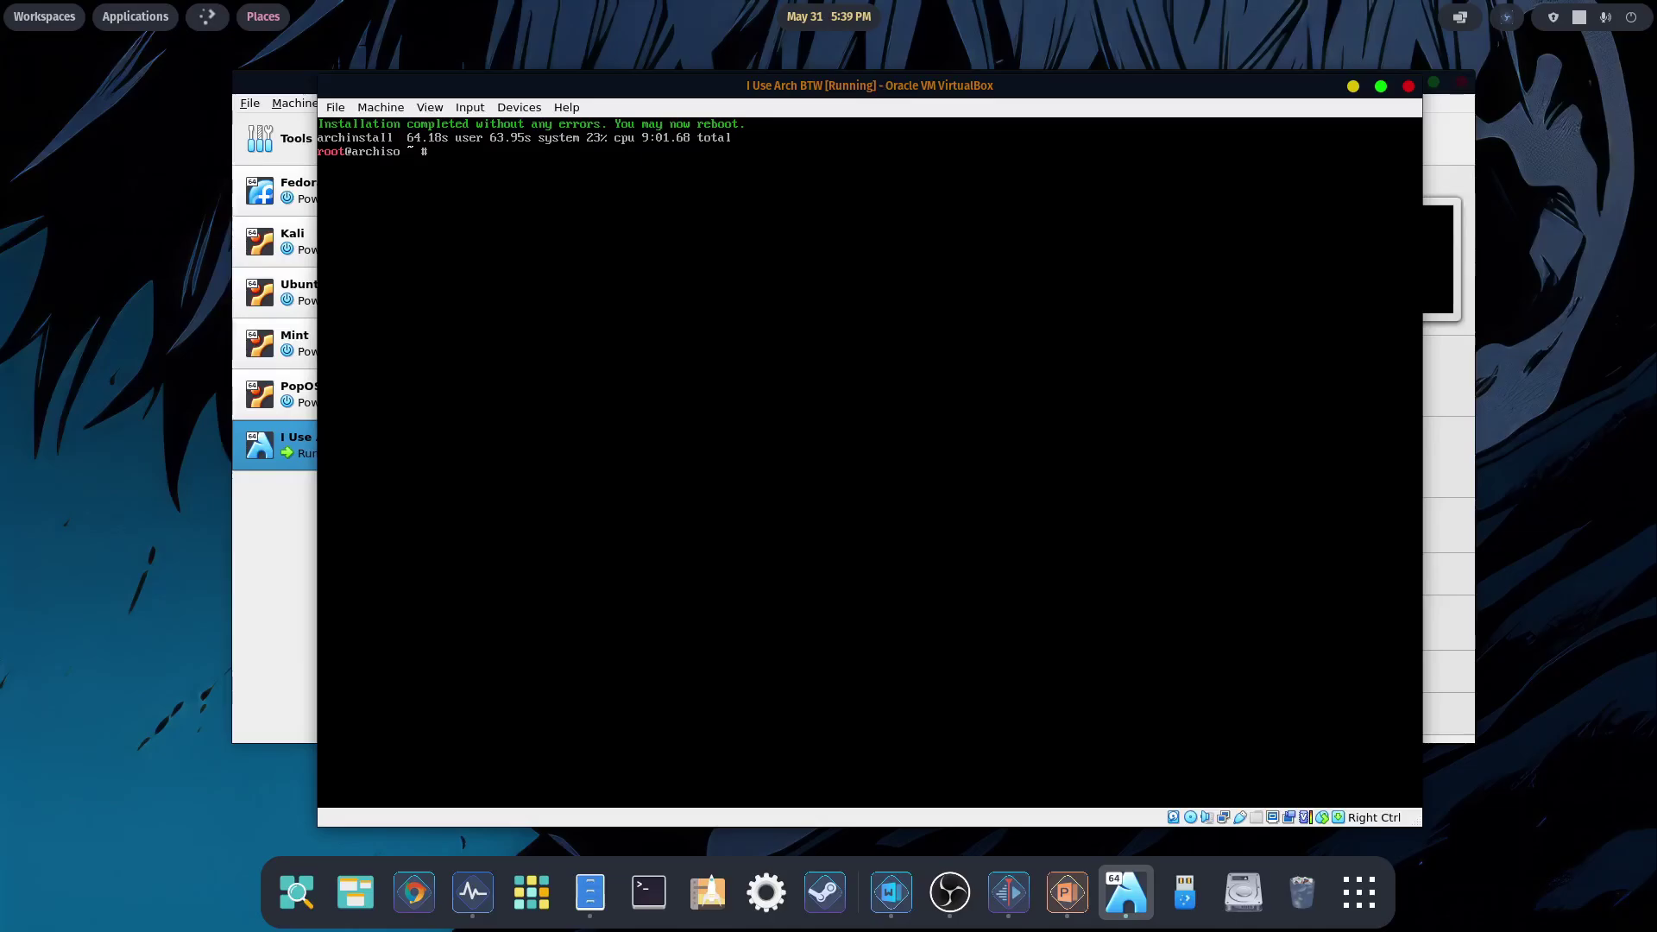
pyautogui.write('shutdown now')
pyautogui.press('Return')
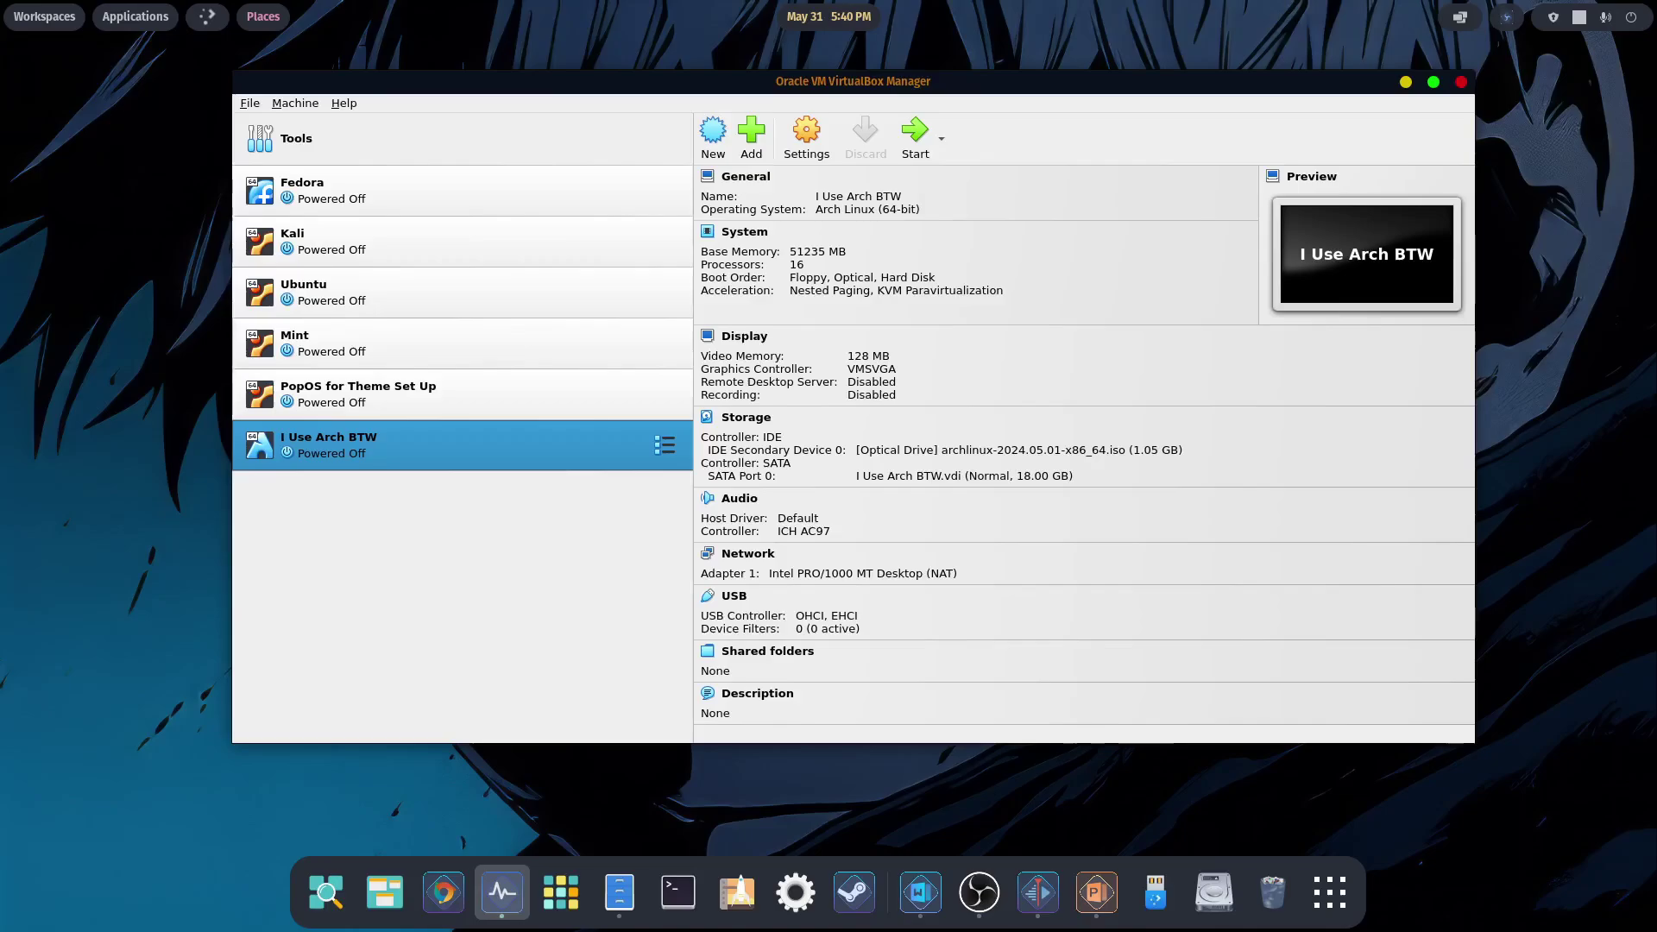
# - Remove the archlinux ISO attachment from the IDE controller in Storage settings and save
pyautogui.click(806, 136)
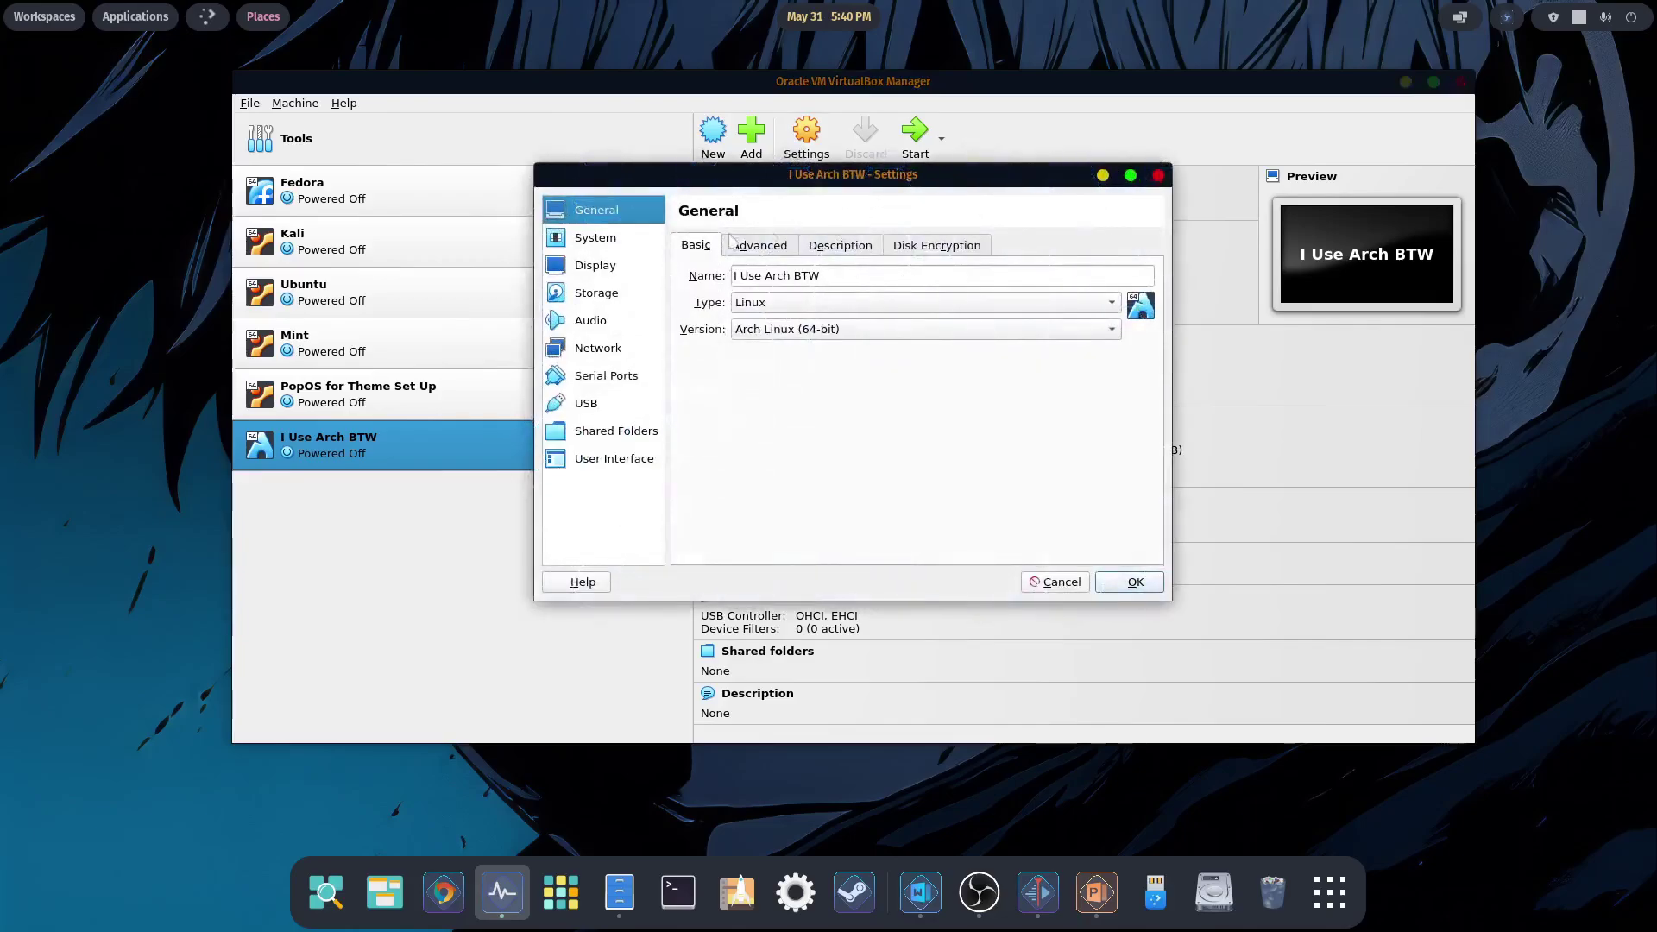
pyautogui.click(594, 299)
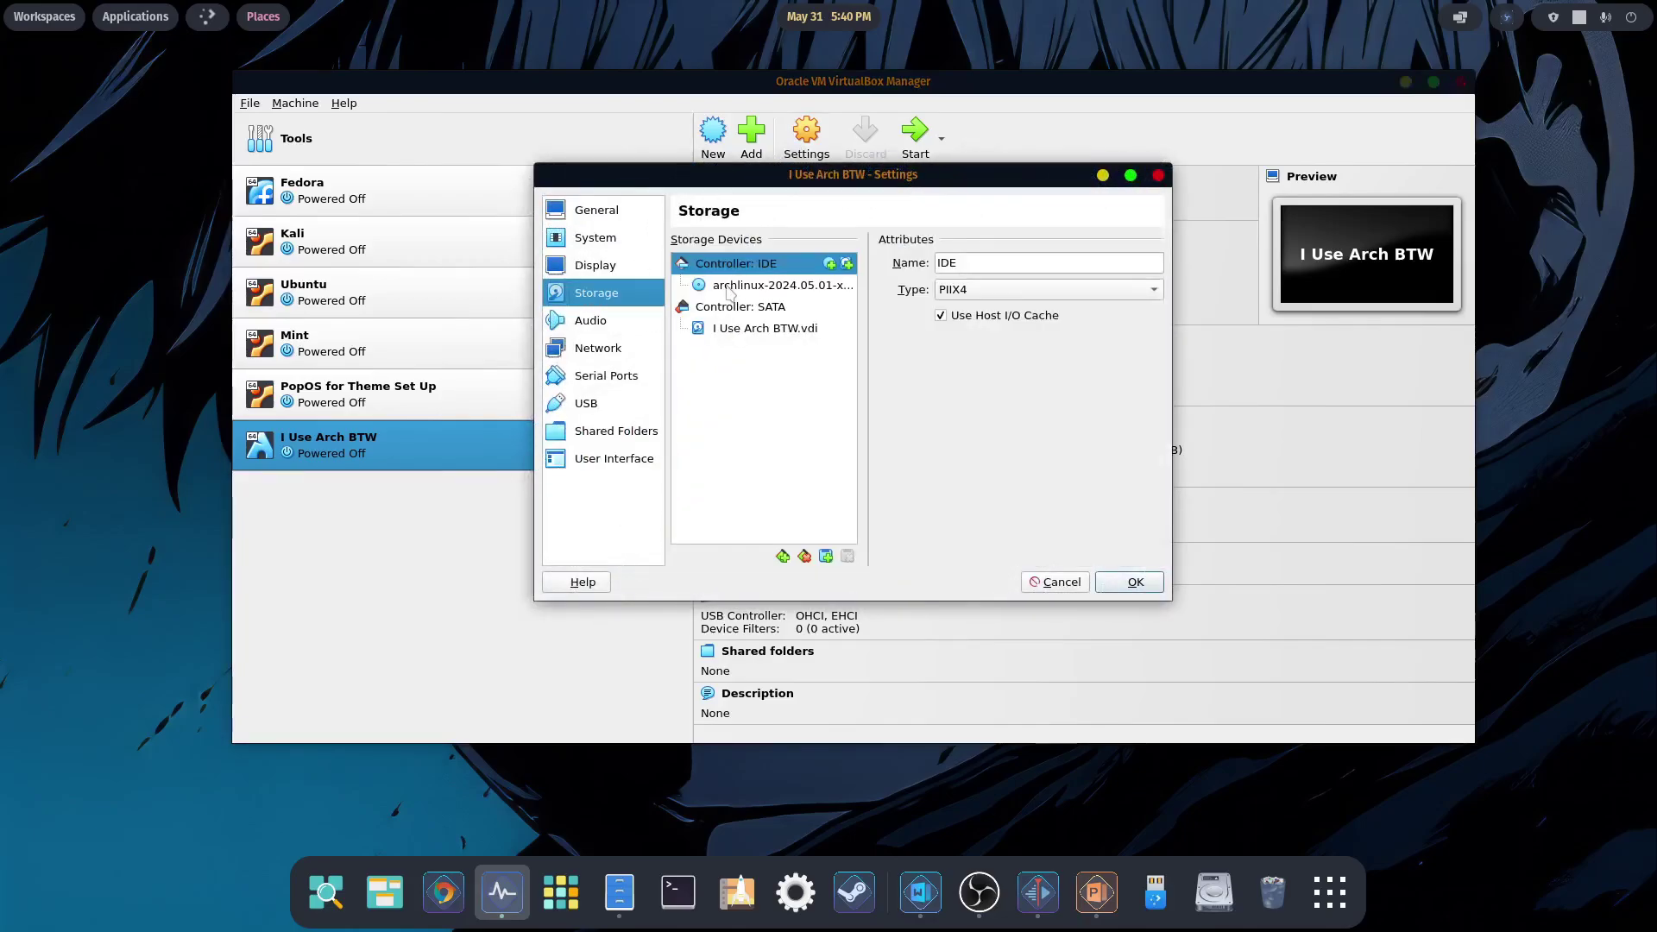
pyautogui.click(787, 289)
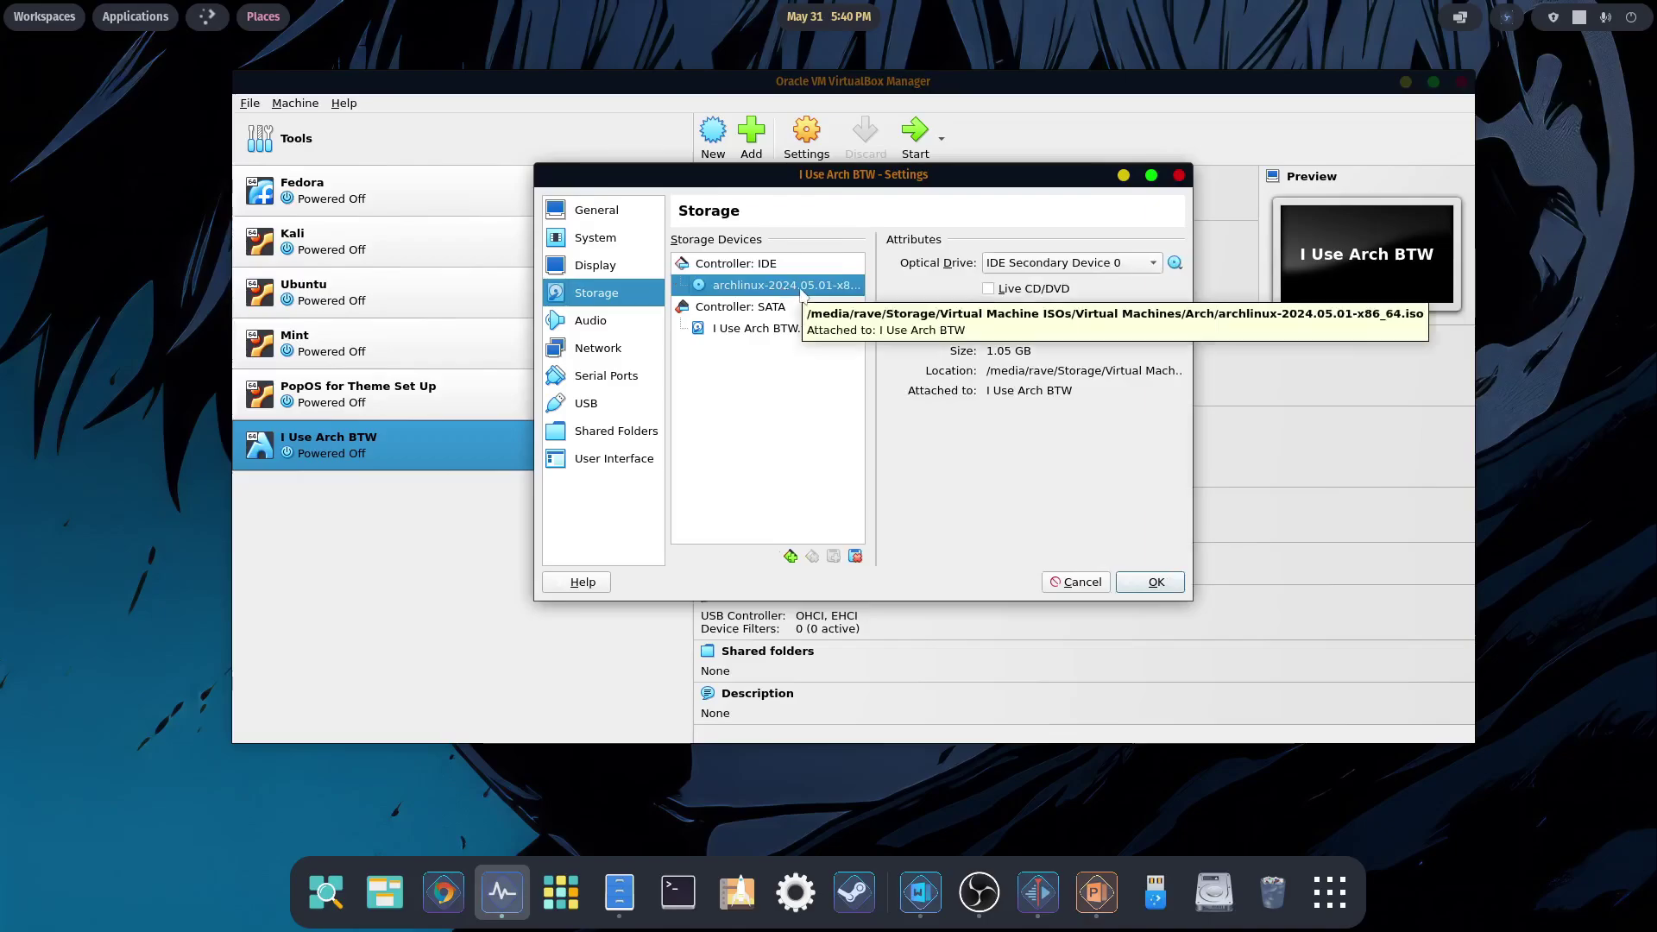
pyautogui.rightClick(799, 295)
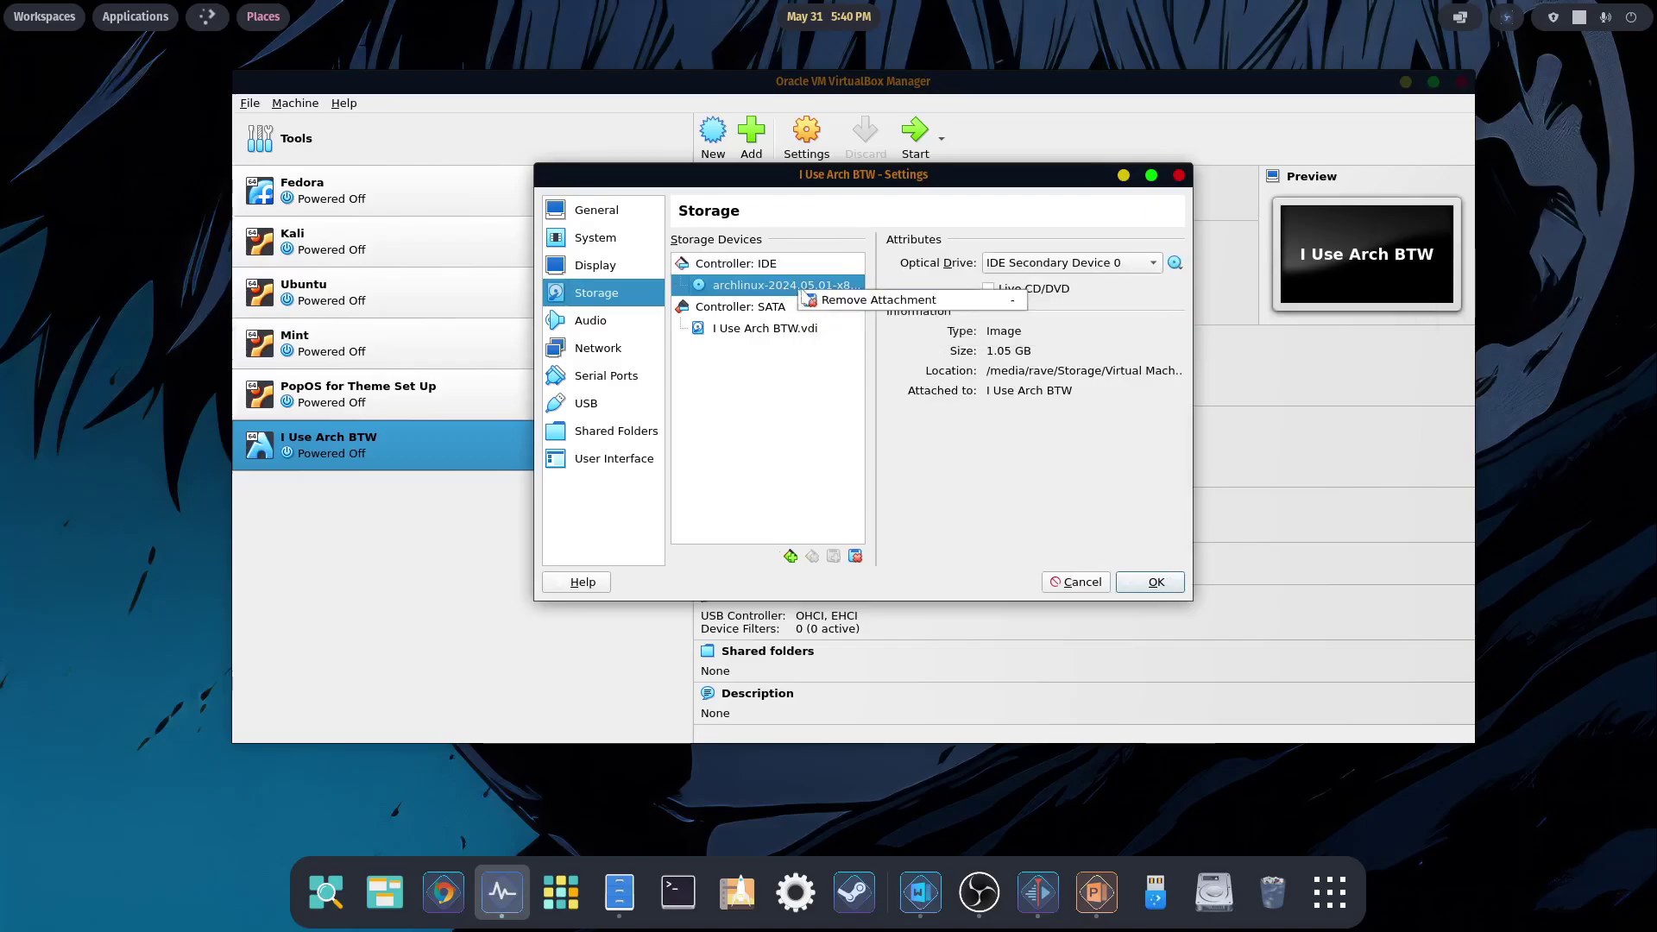
pyautogui.click(839, 302)
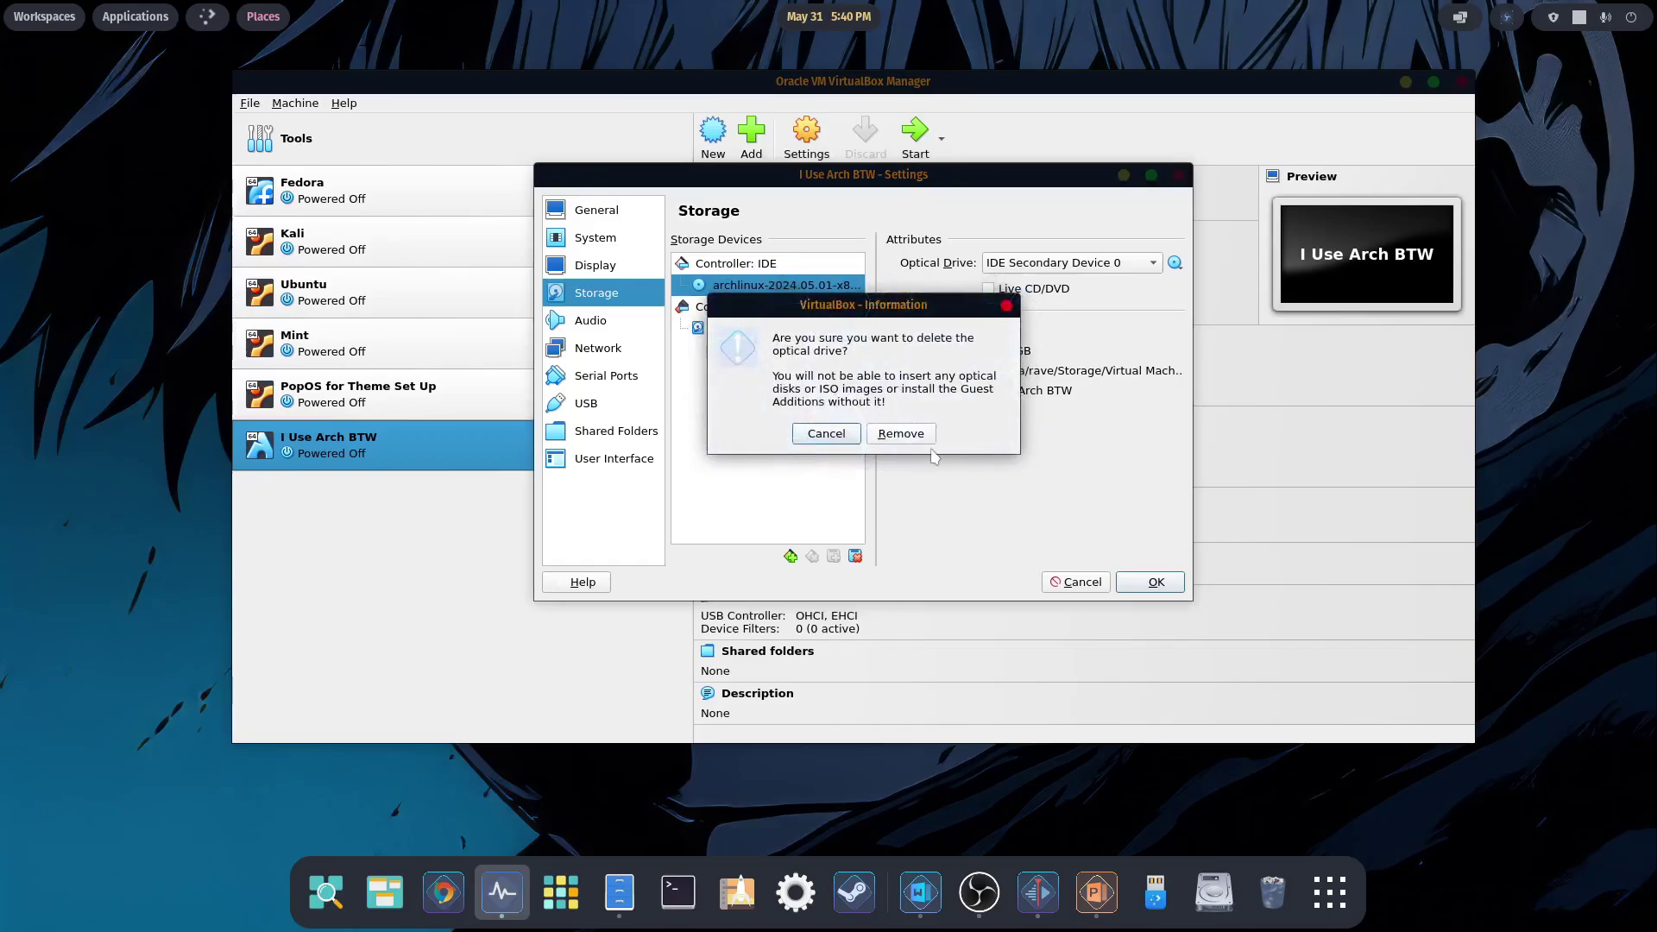
pyautogui.click(922, 435)
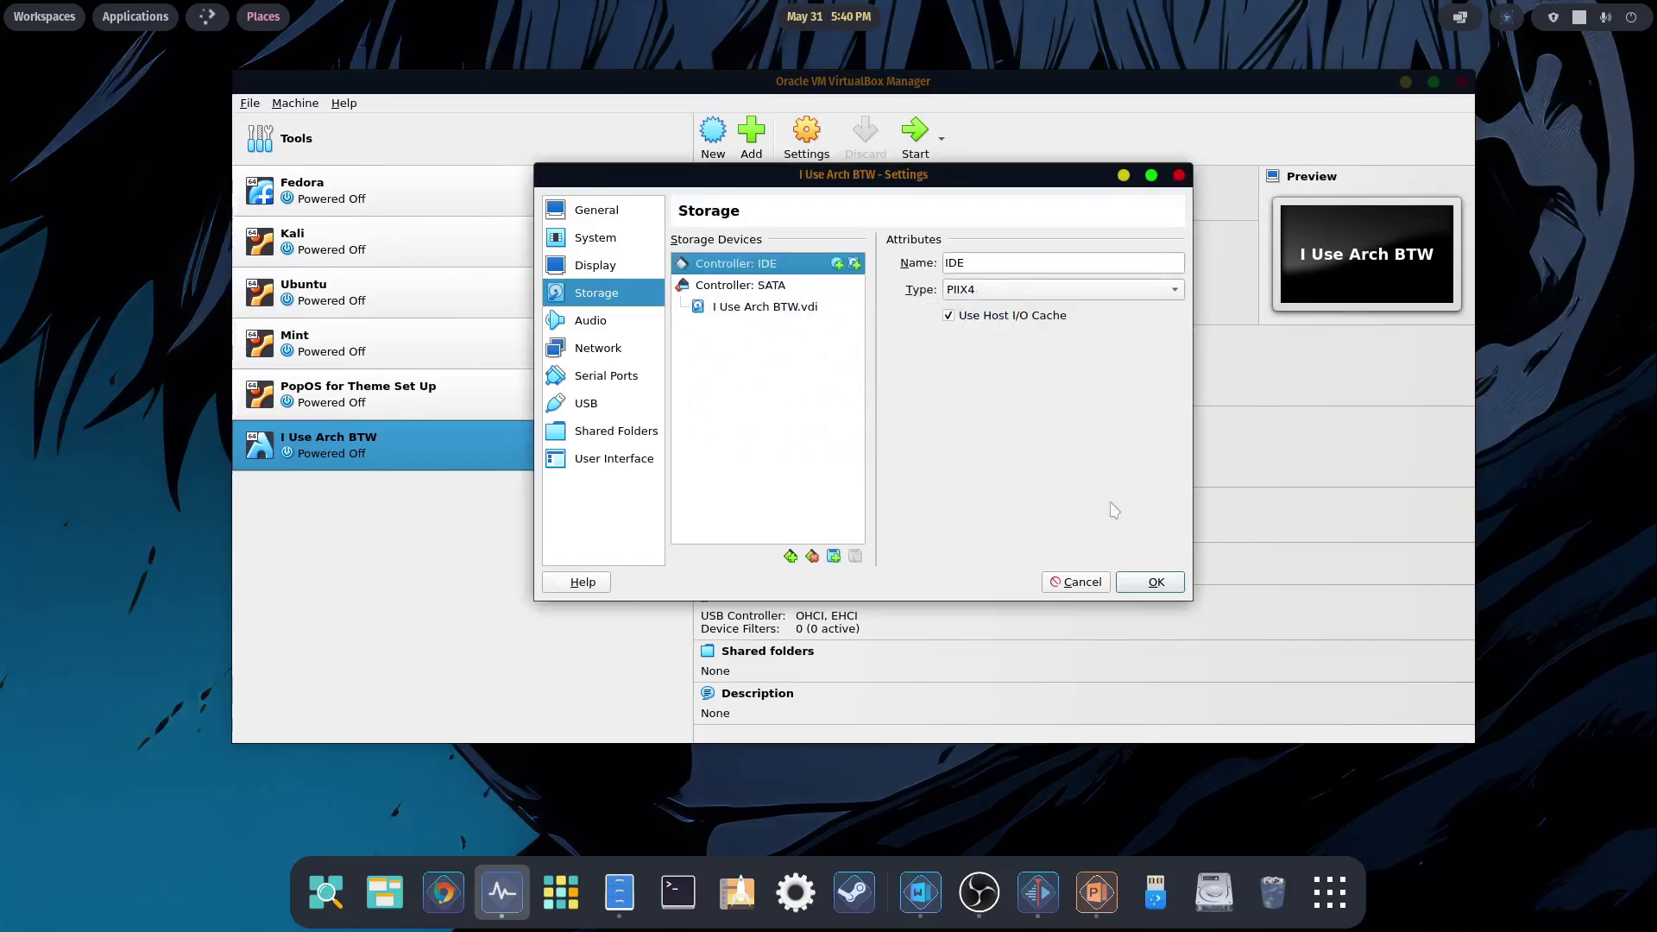
pyautogui.click(1156, 581)
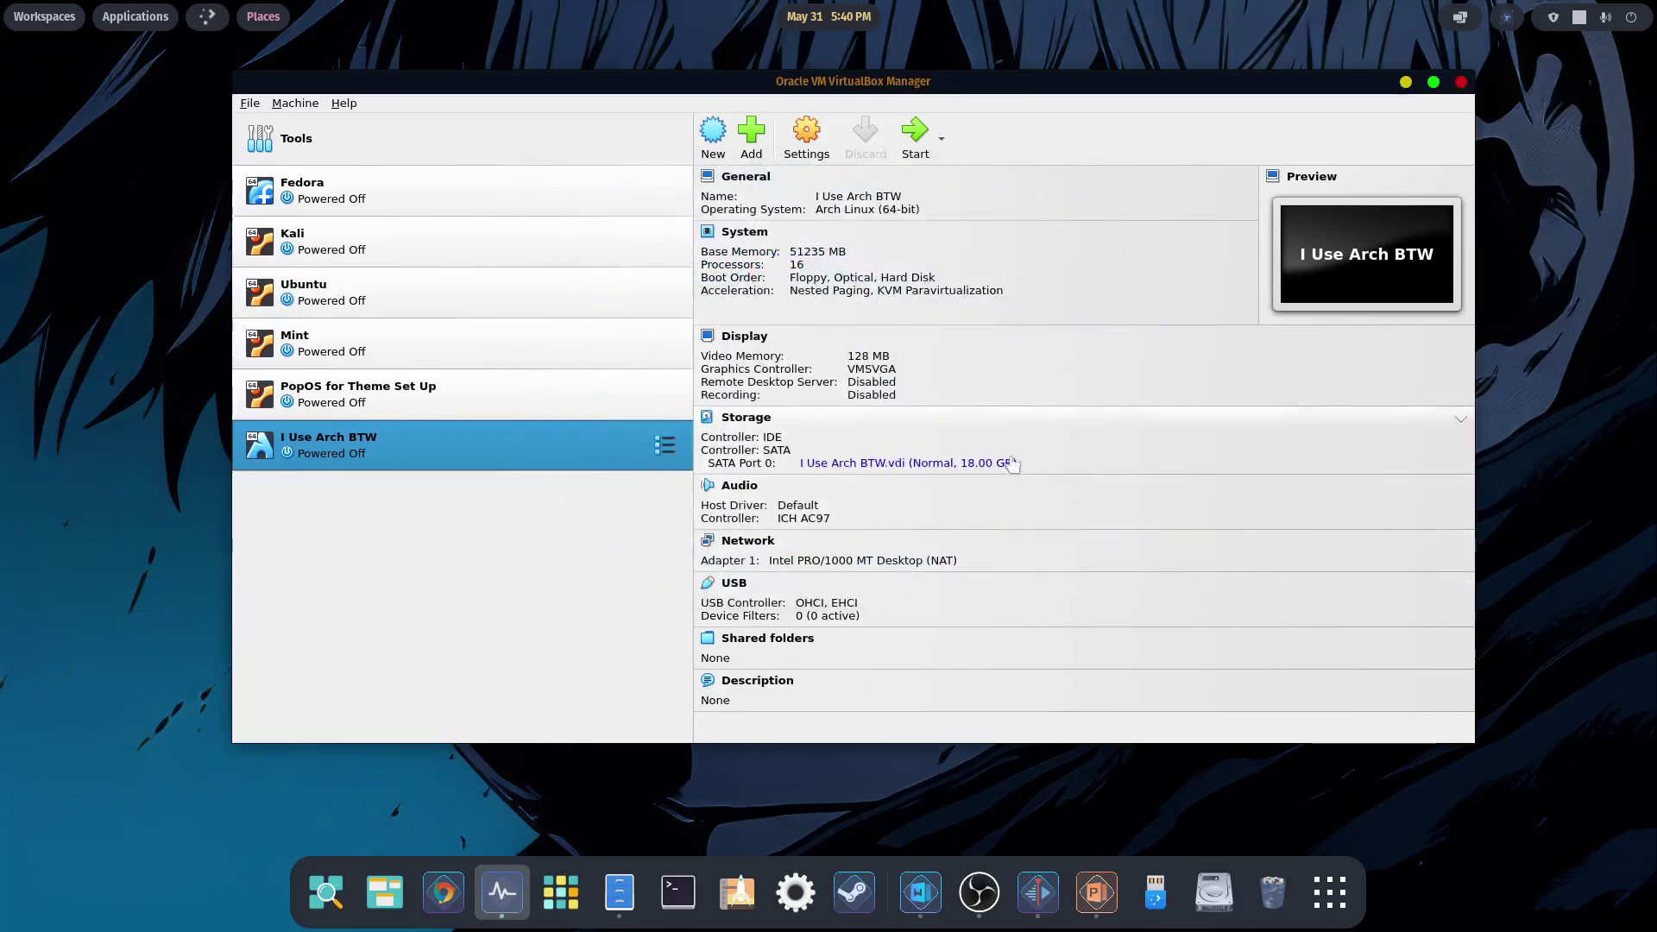
# - Boot the I Use Arch BTW VM through GRUB to the Arch login screen and reposition its window
pyautogui.click(913, 139)
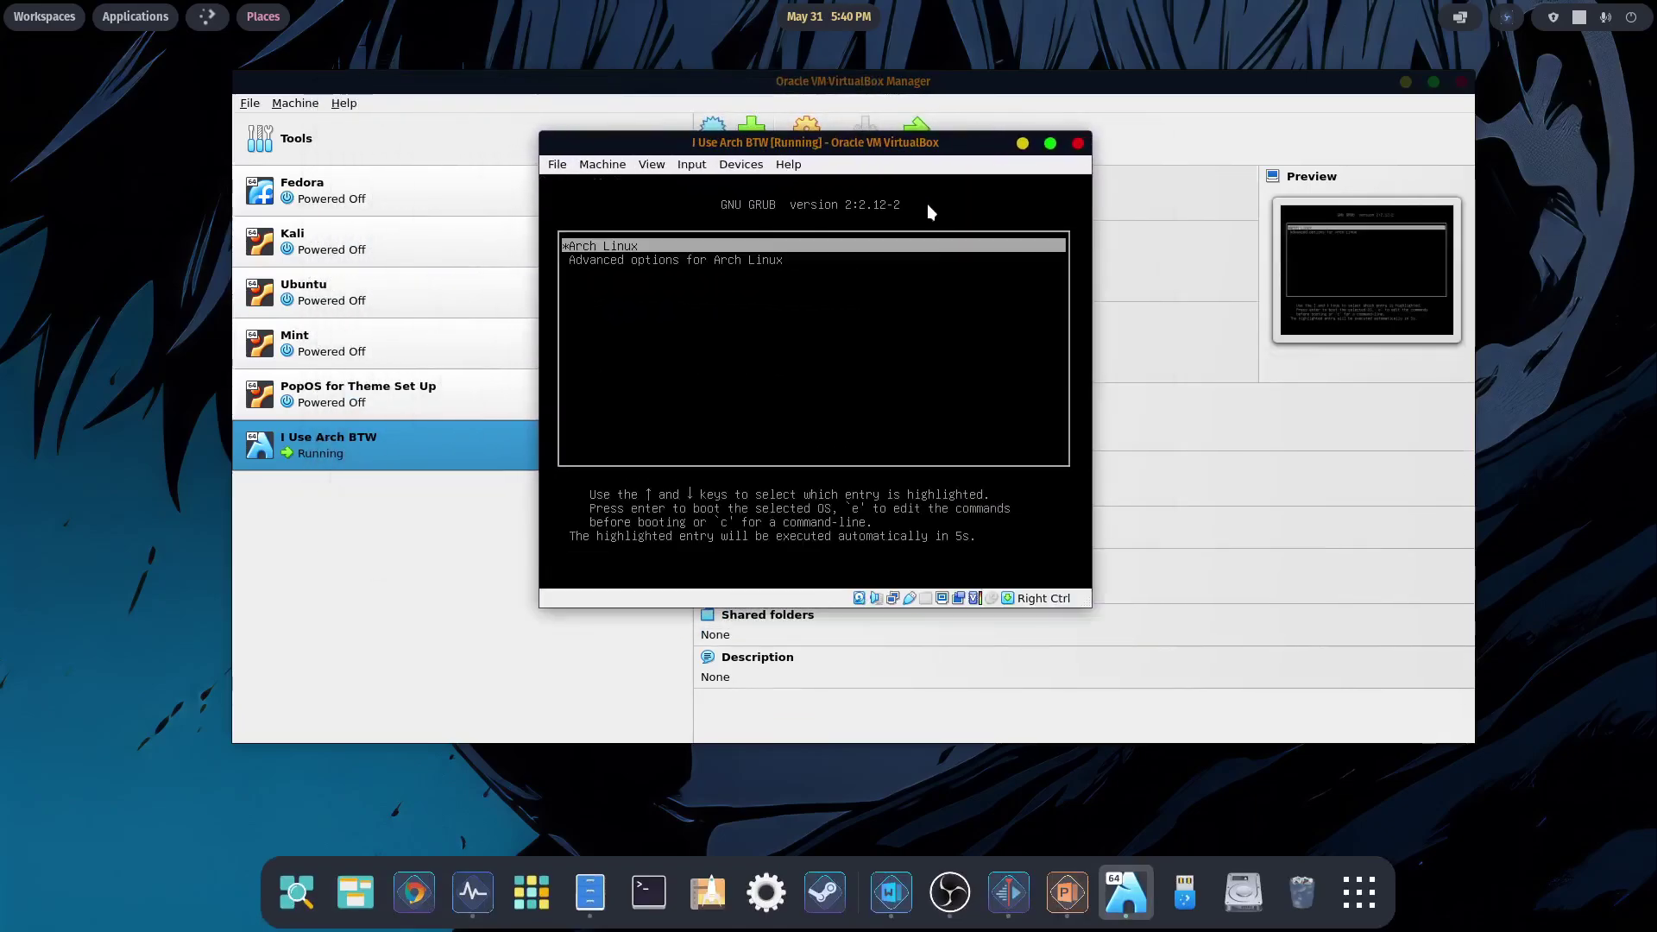
pyautogui.press('Return')
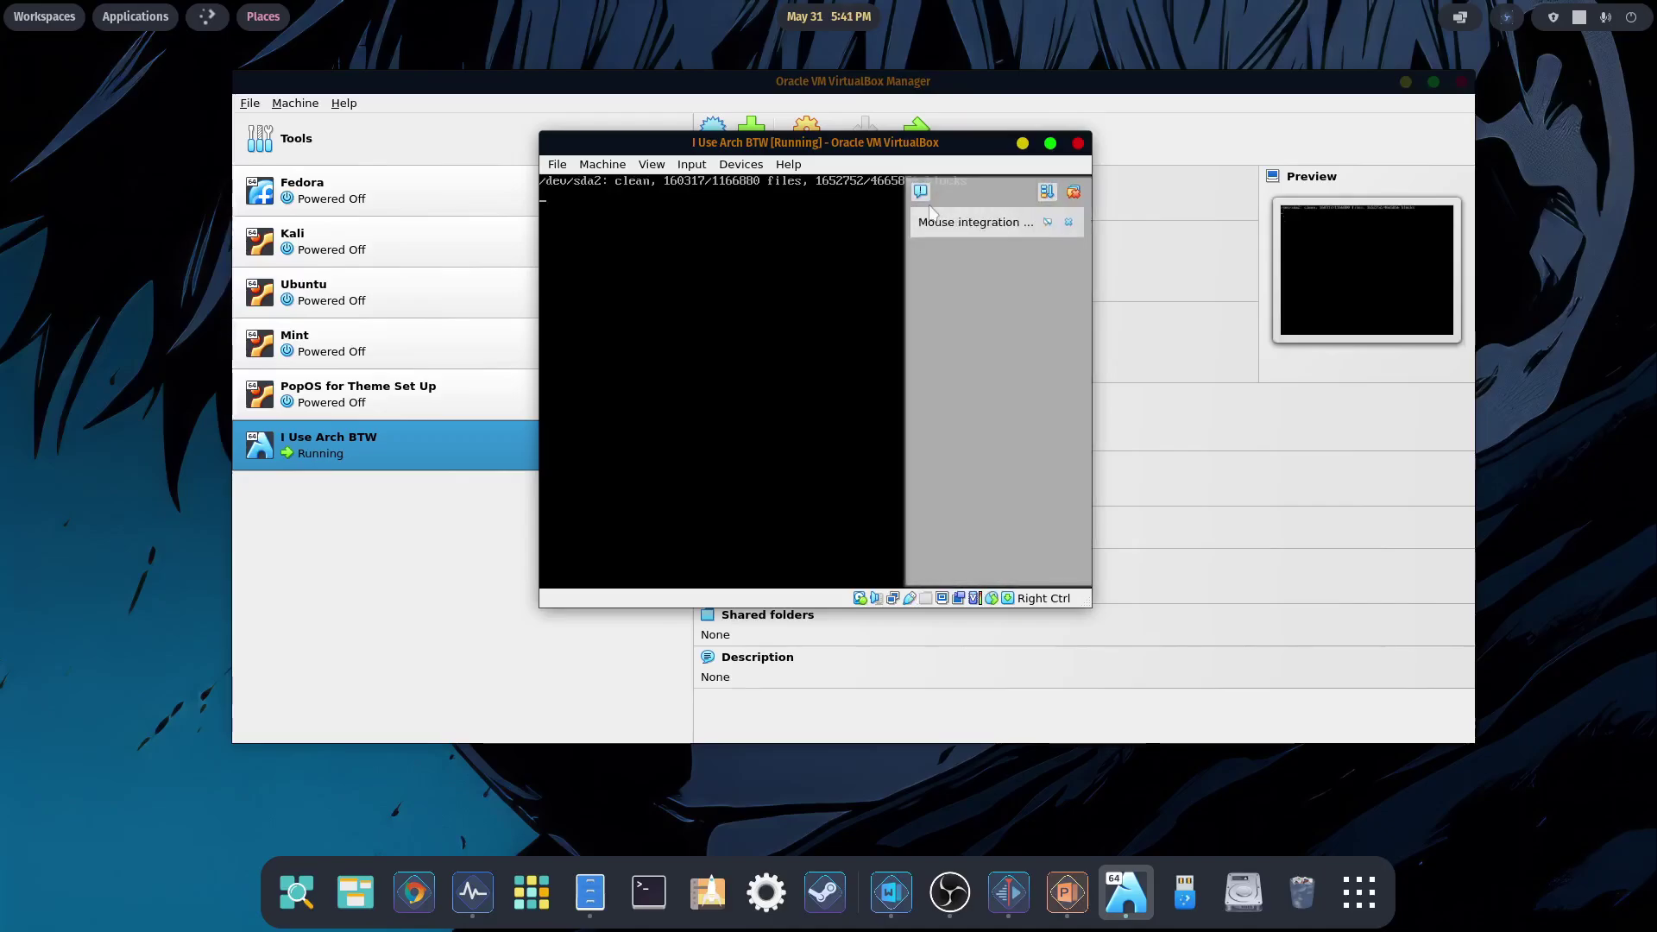
pyautogui.click(1073, 191)
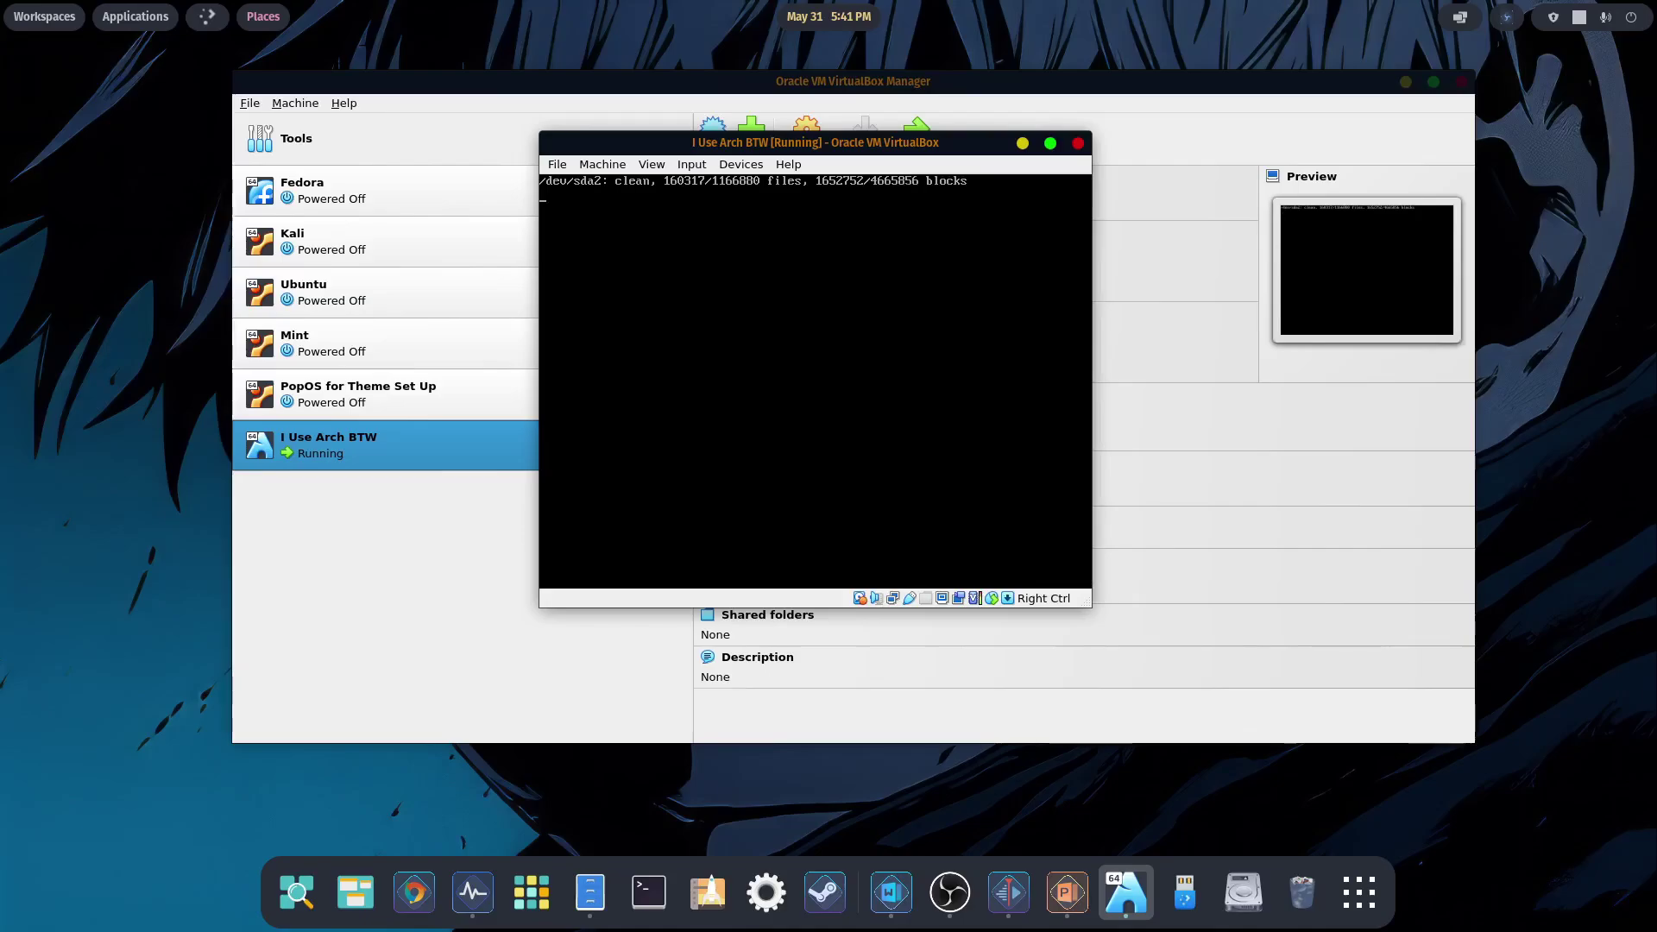
pyautogui.moveTo(1165, 144); pyautogui.dragTo(875, 76)
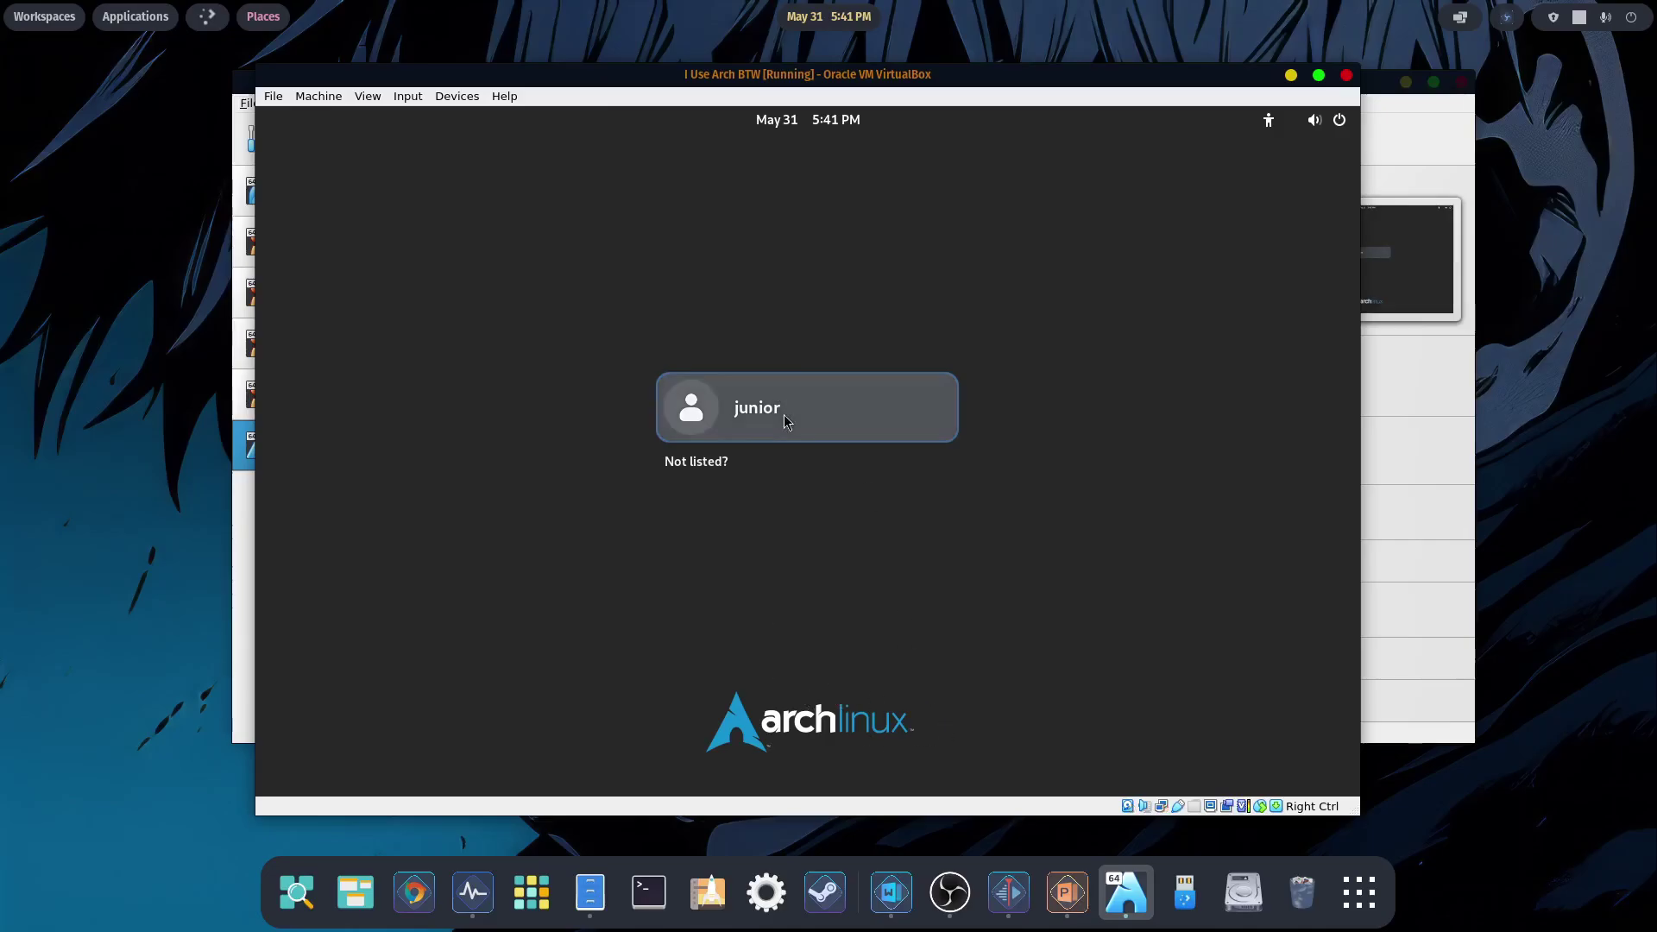
# - Log in with the user account password and skip the Welcome to Arch Linux tour
pyautogui.click(783, 417)
pyautogui.write('****')
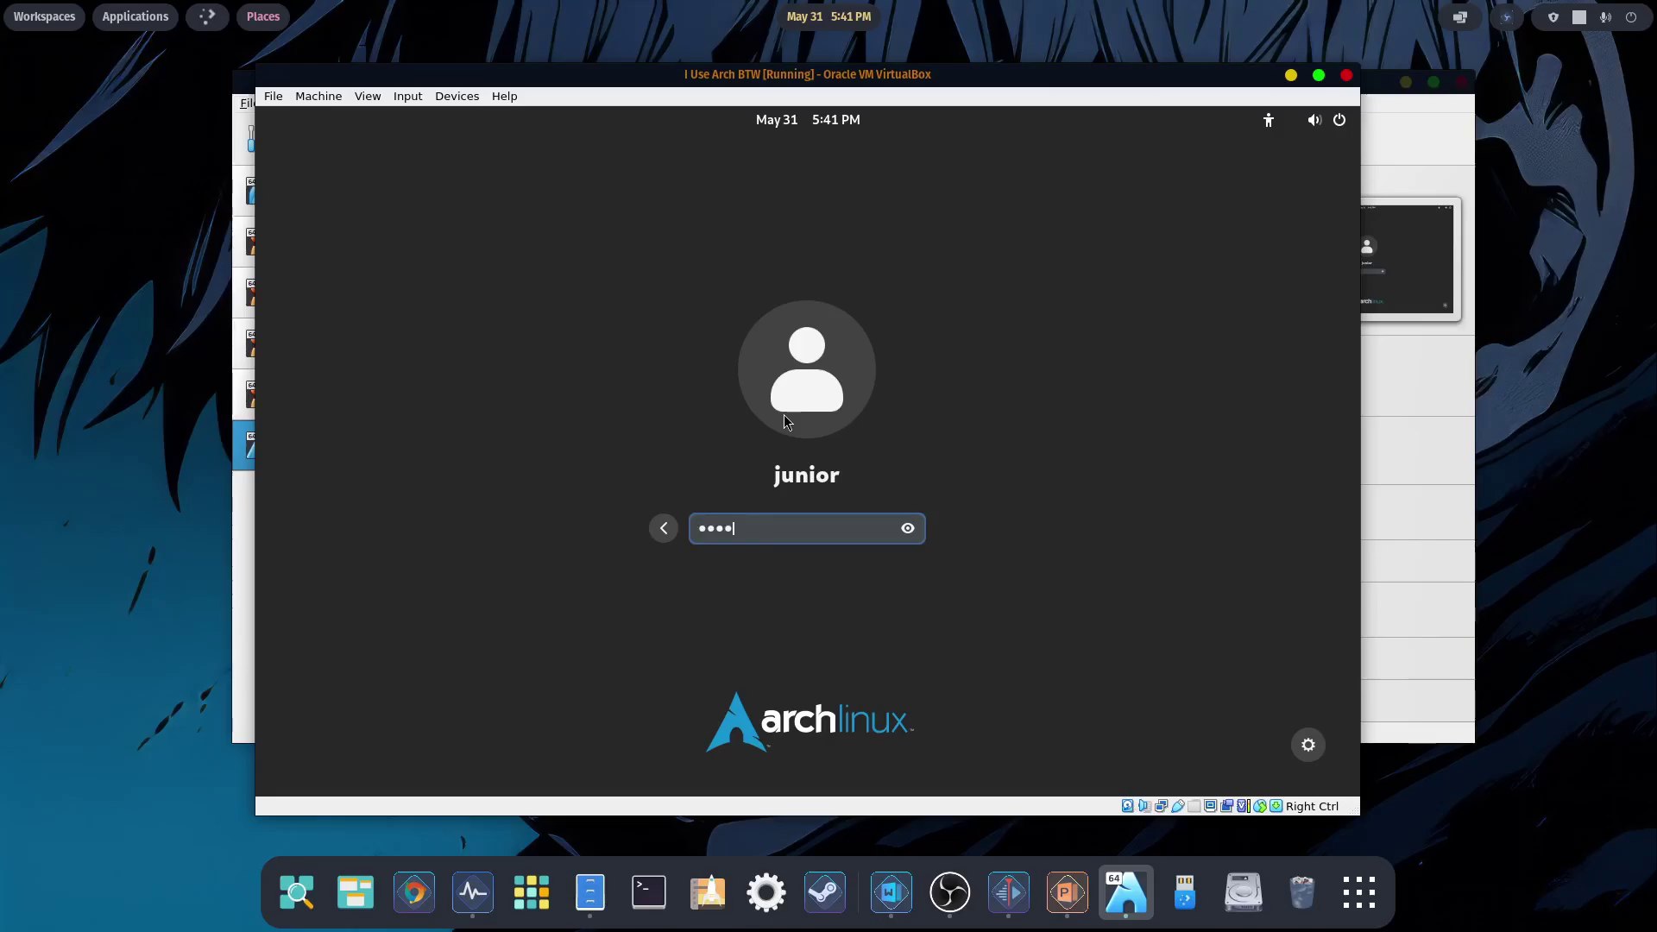
pyautogui.press('Return')
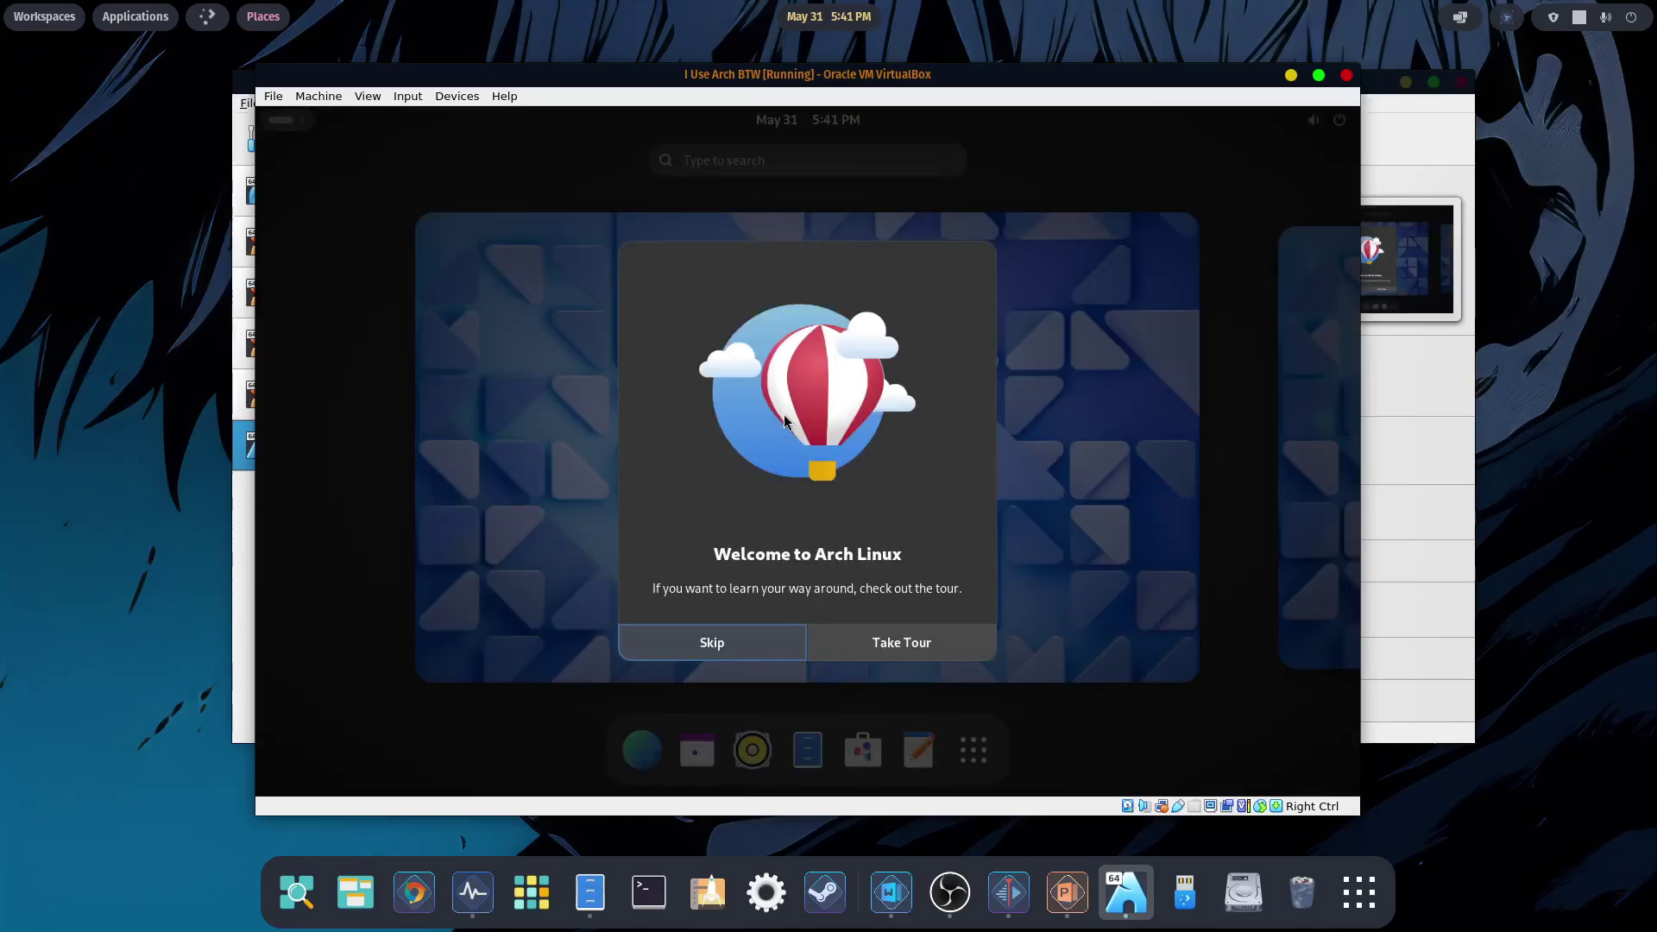
pyautogui.click(713, 638)
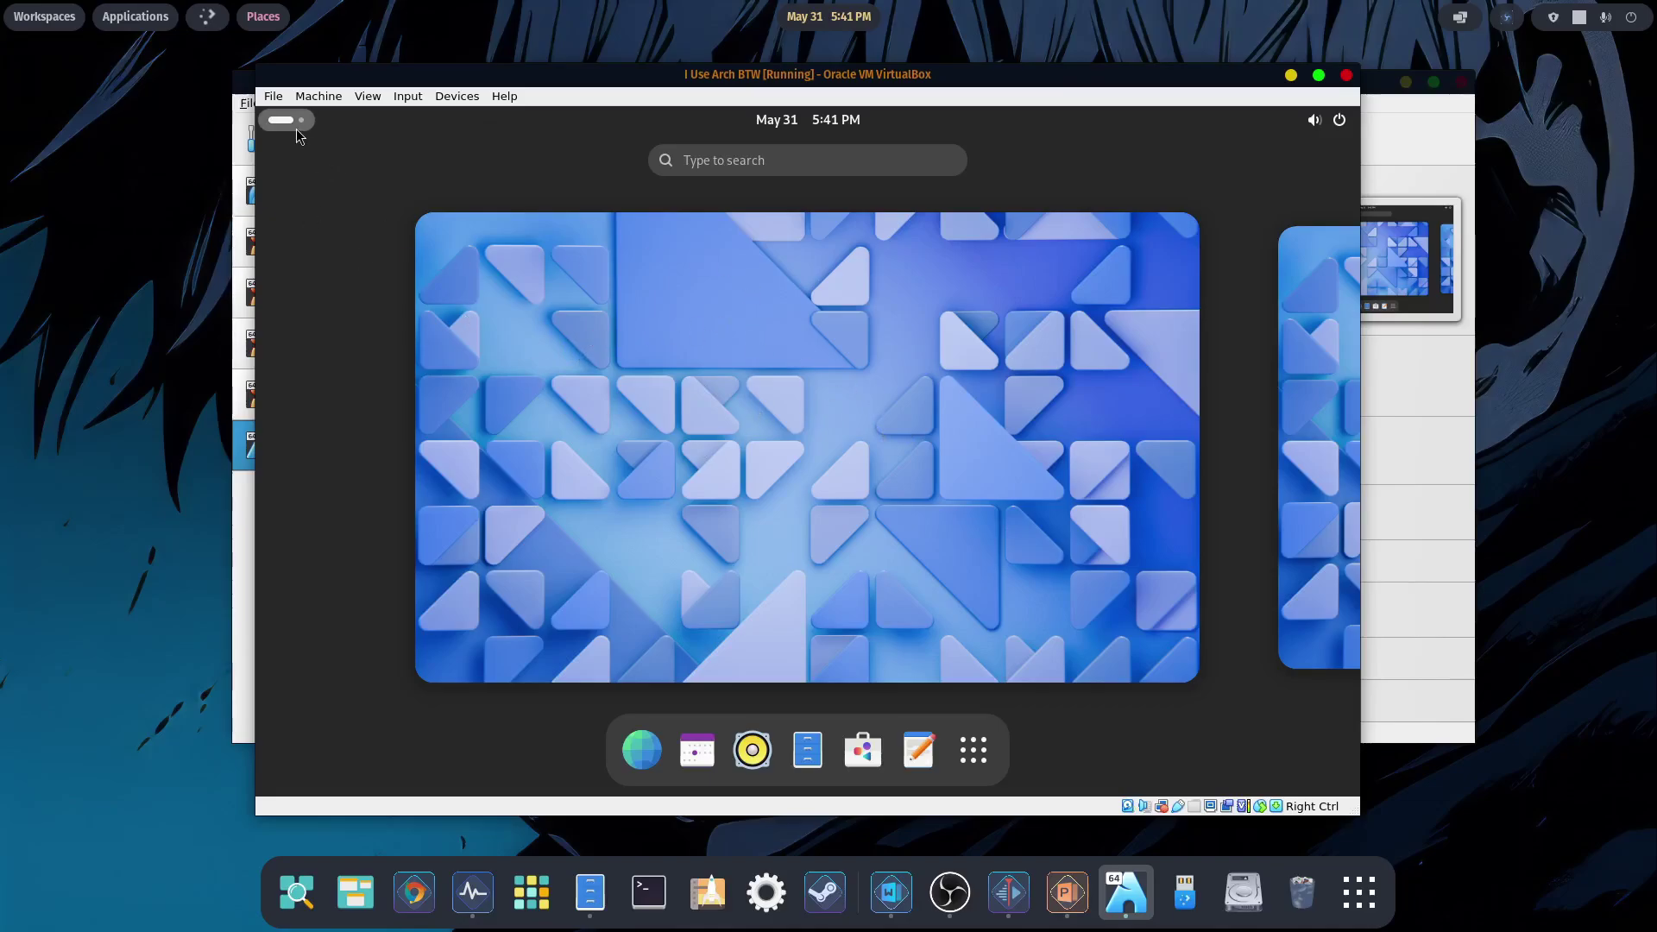
# - Launch the Console terminal from the guest's Utilities app folder
pyautogui.click(973, 750)
pyautogui.click(1175, 494)
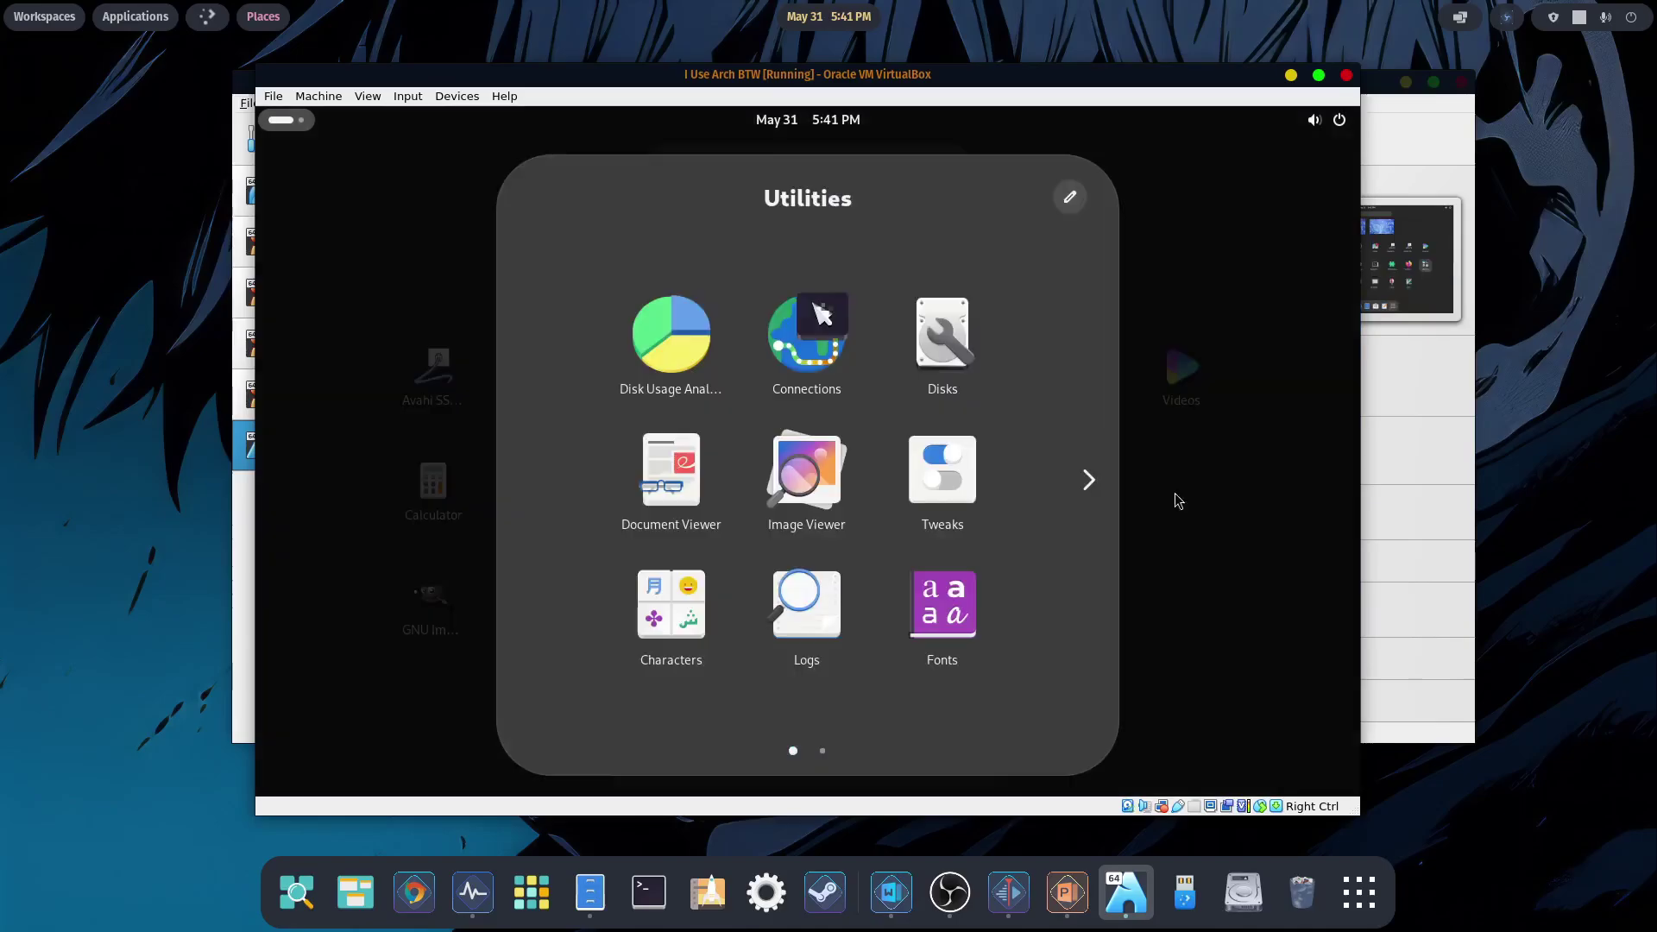
pyautogui.click(1089, 480)
pyautogui.click(690, 362)
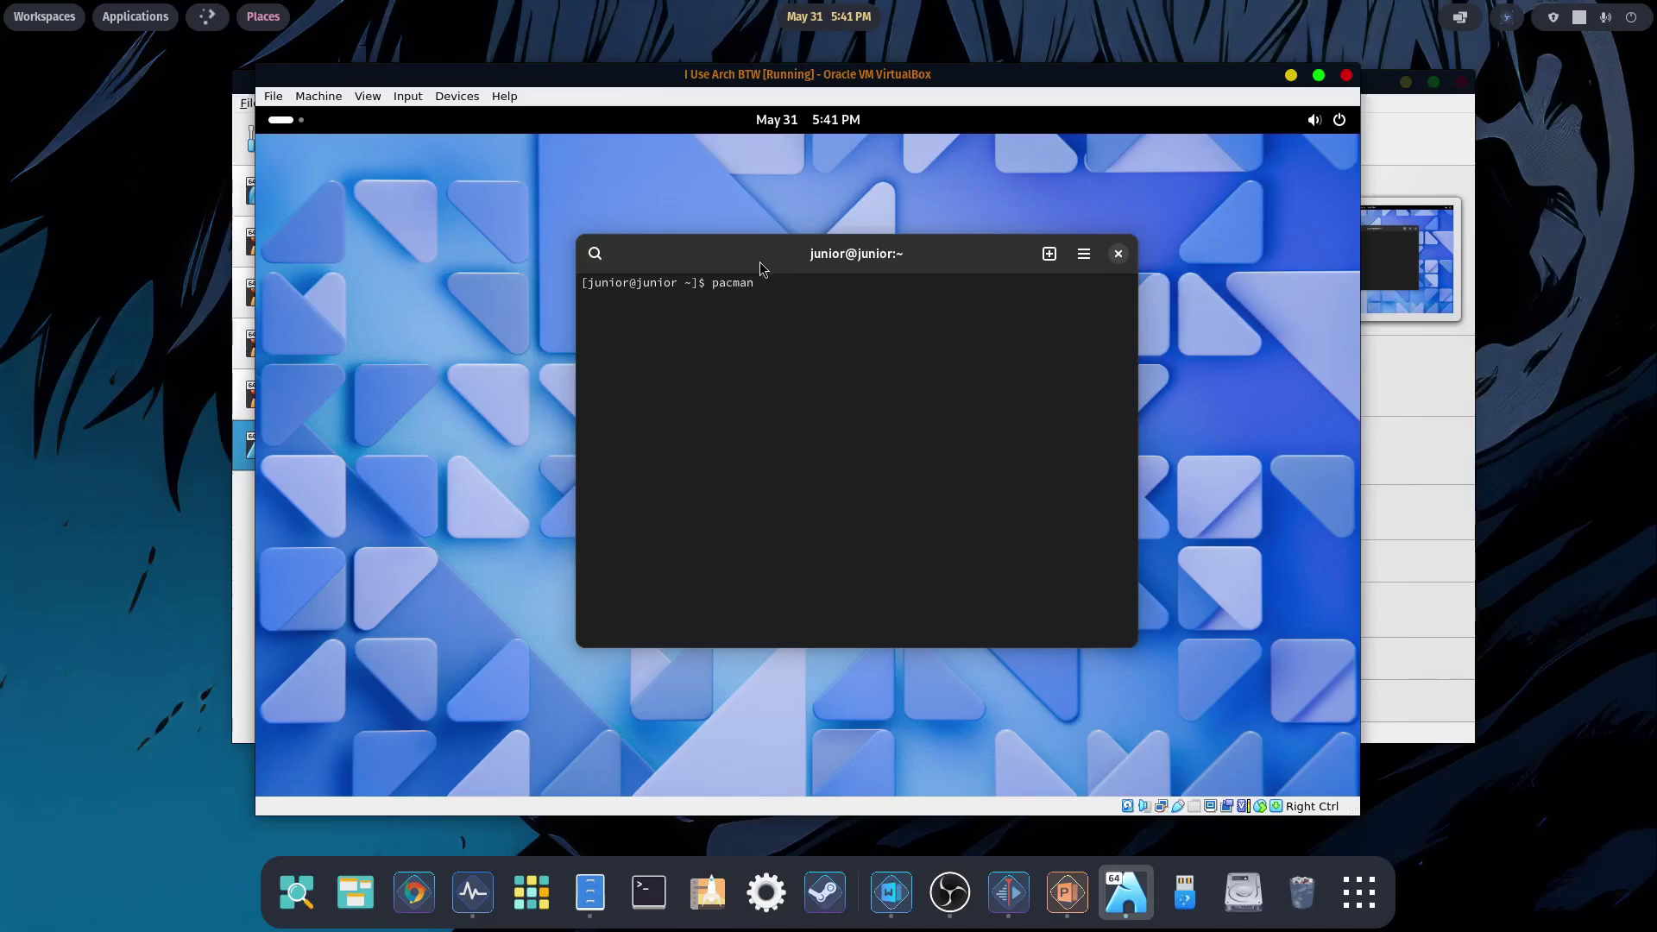
# - Run sudo pacman -Syu, which reports nothing to do, then exit the terminal
pyautogui.write('yu')
pyautogui.press('Return')
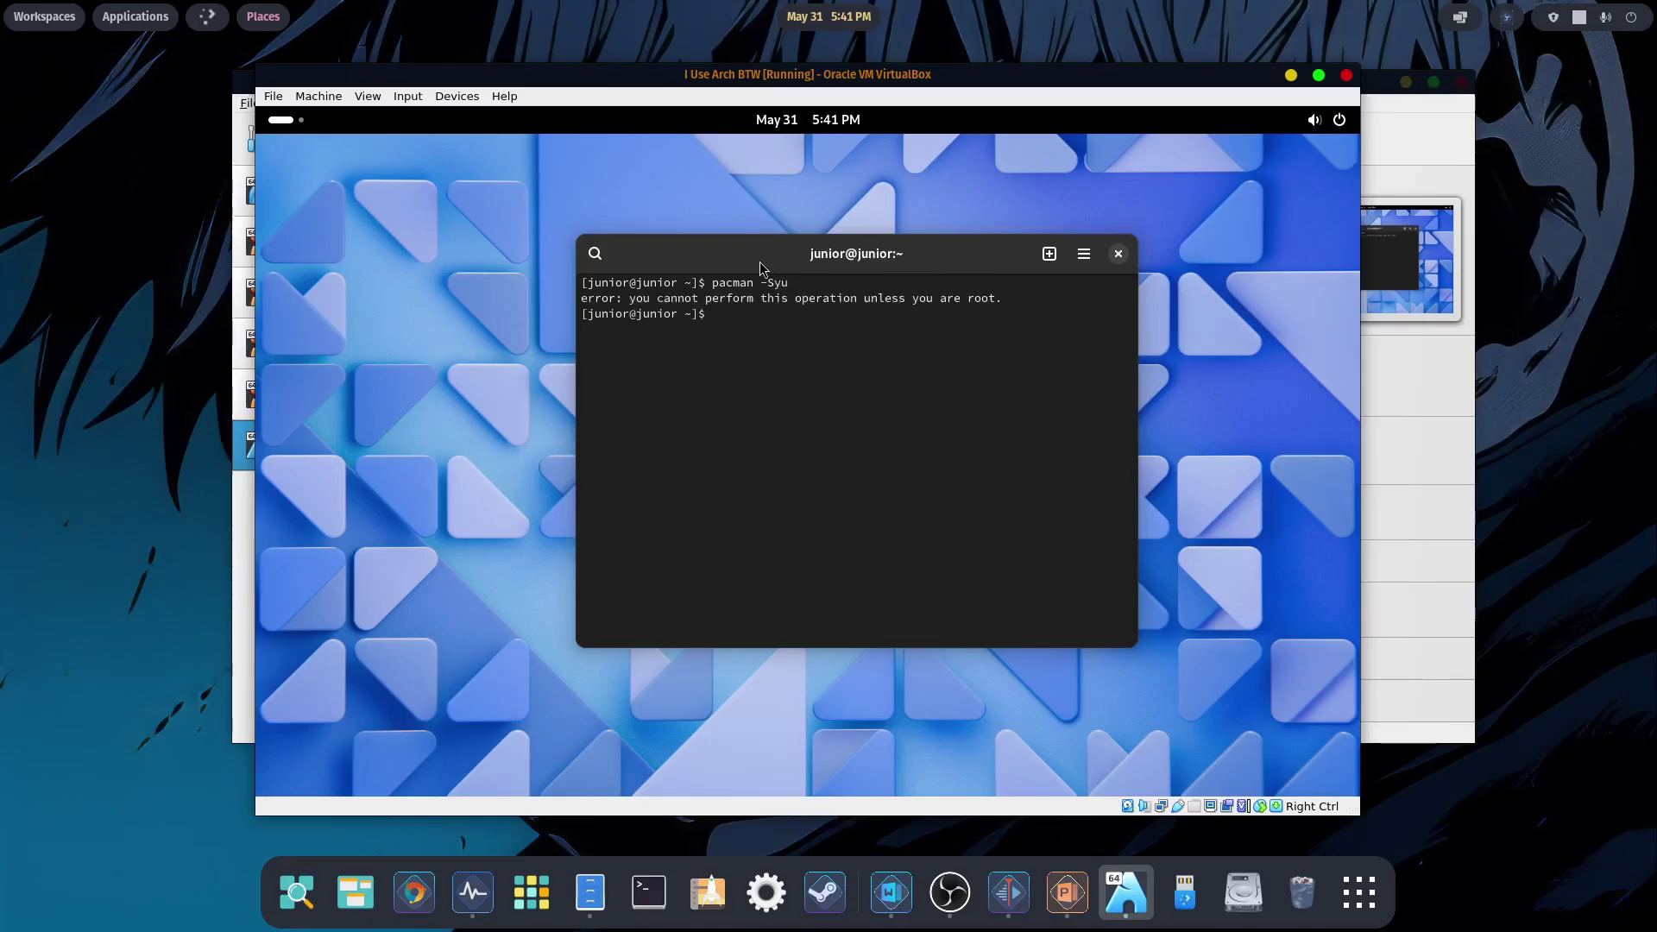
pyautogui.write('sudo pacman -Syu')
pyautogui.press('Return')
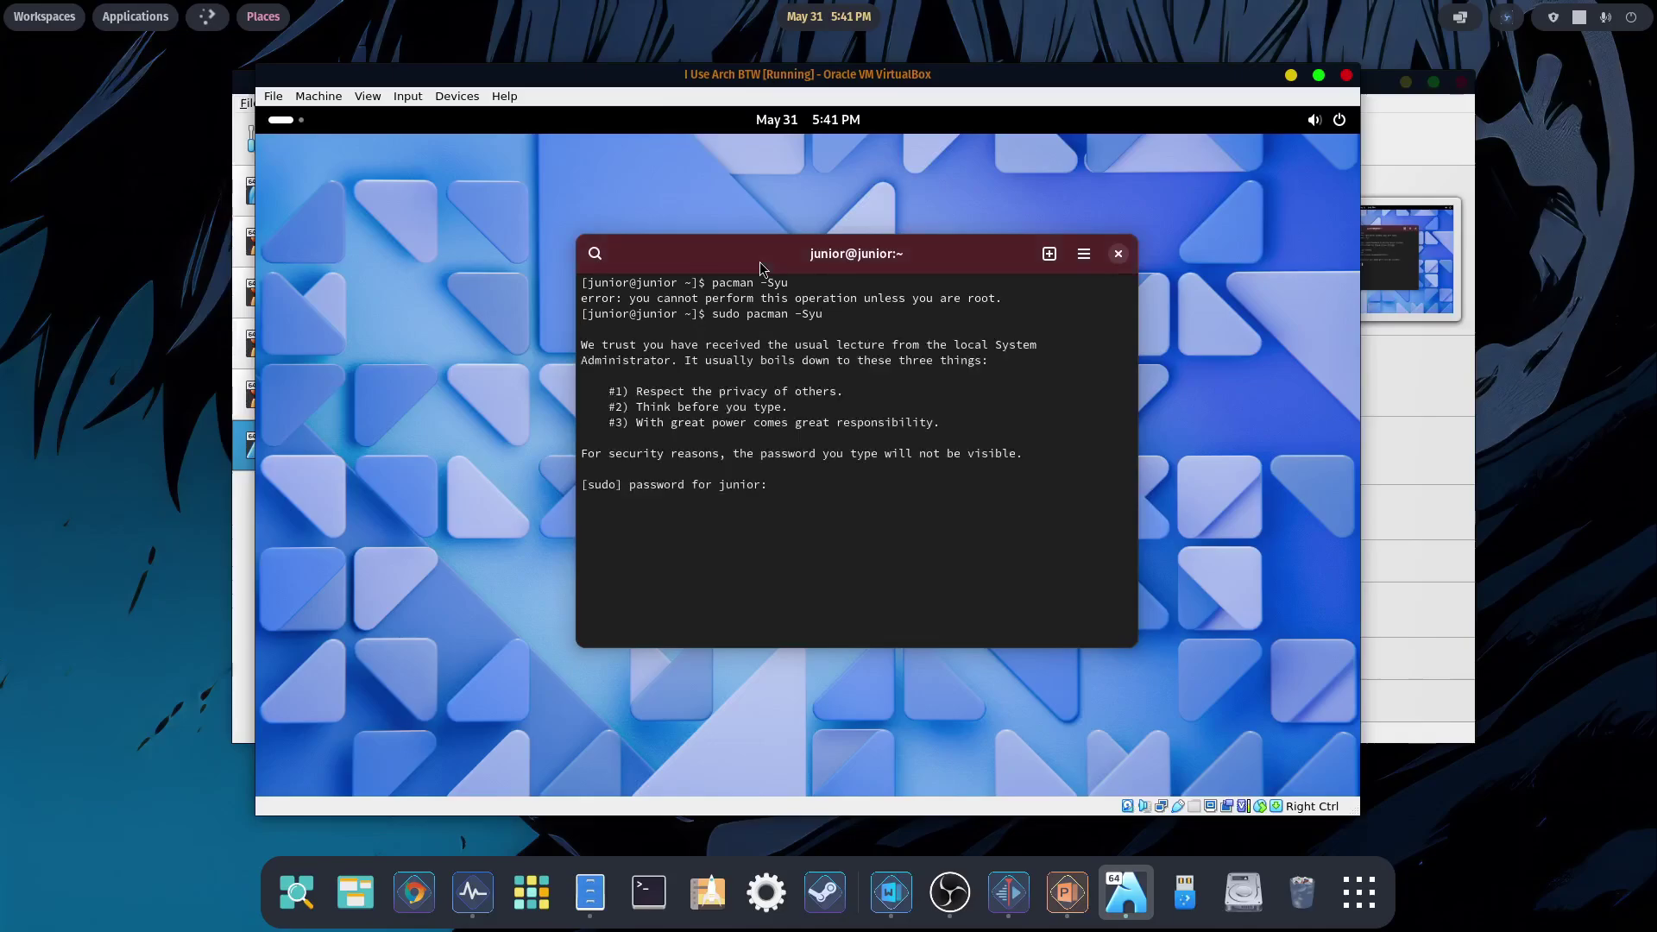
pyautogui.press('Return')
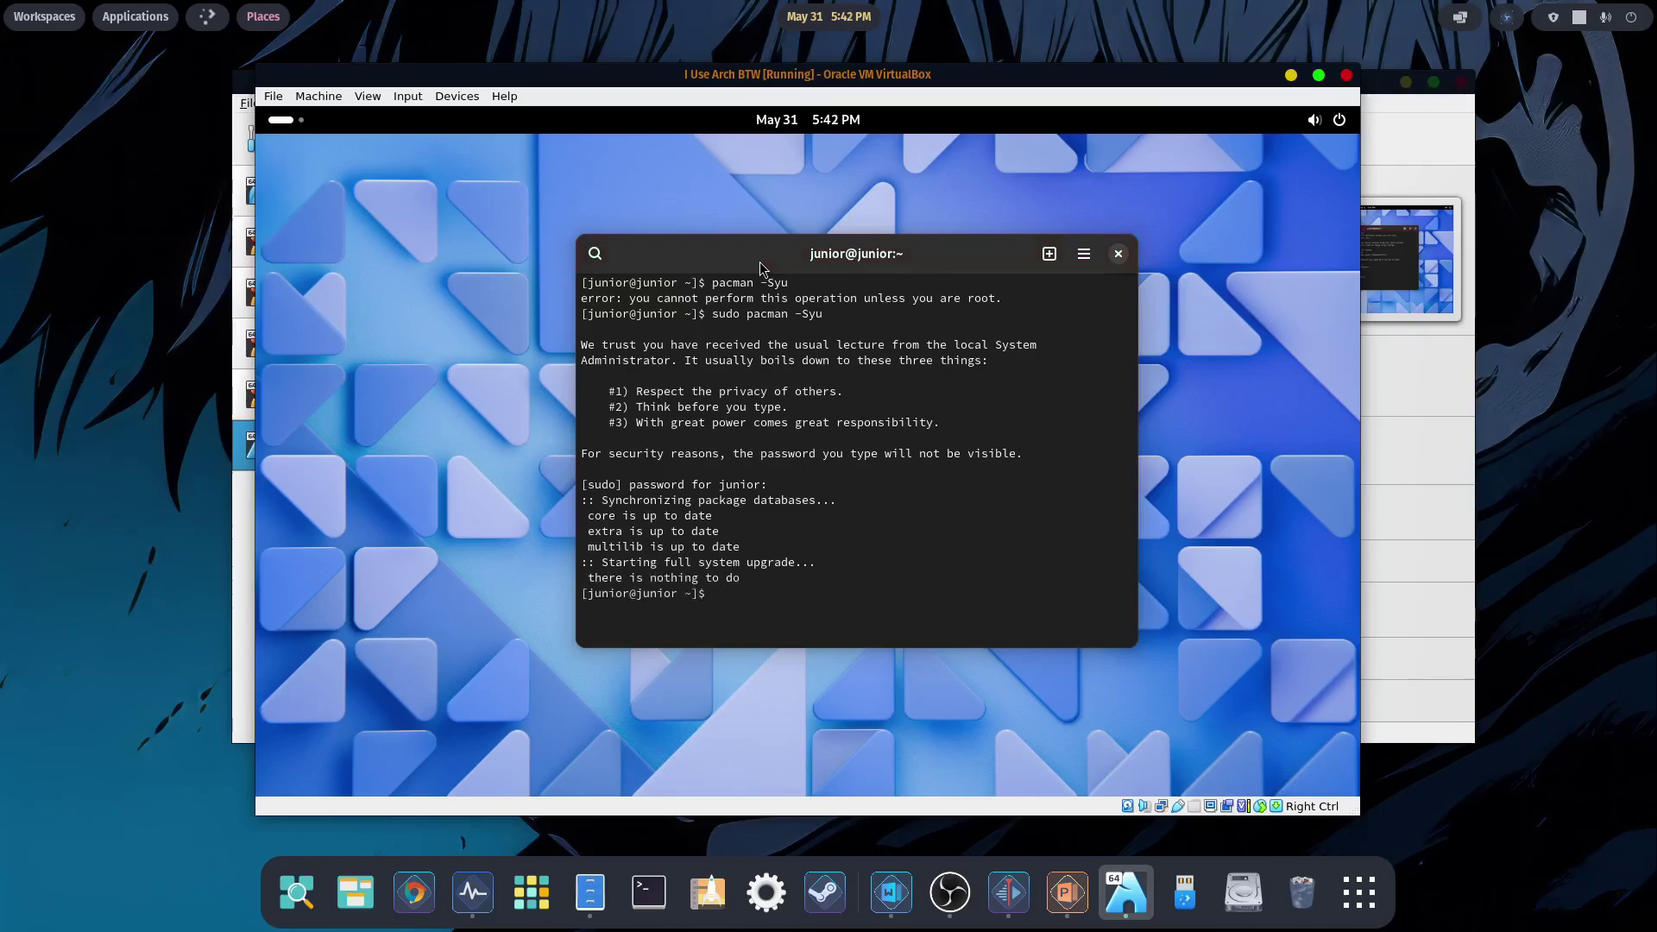
pyautogui.write('exit')
pyautogui.press('Return')
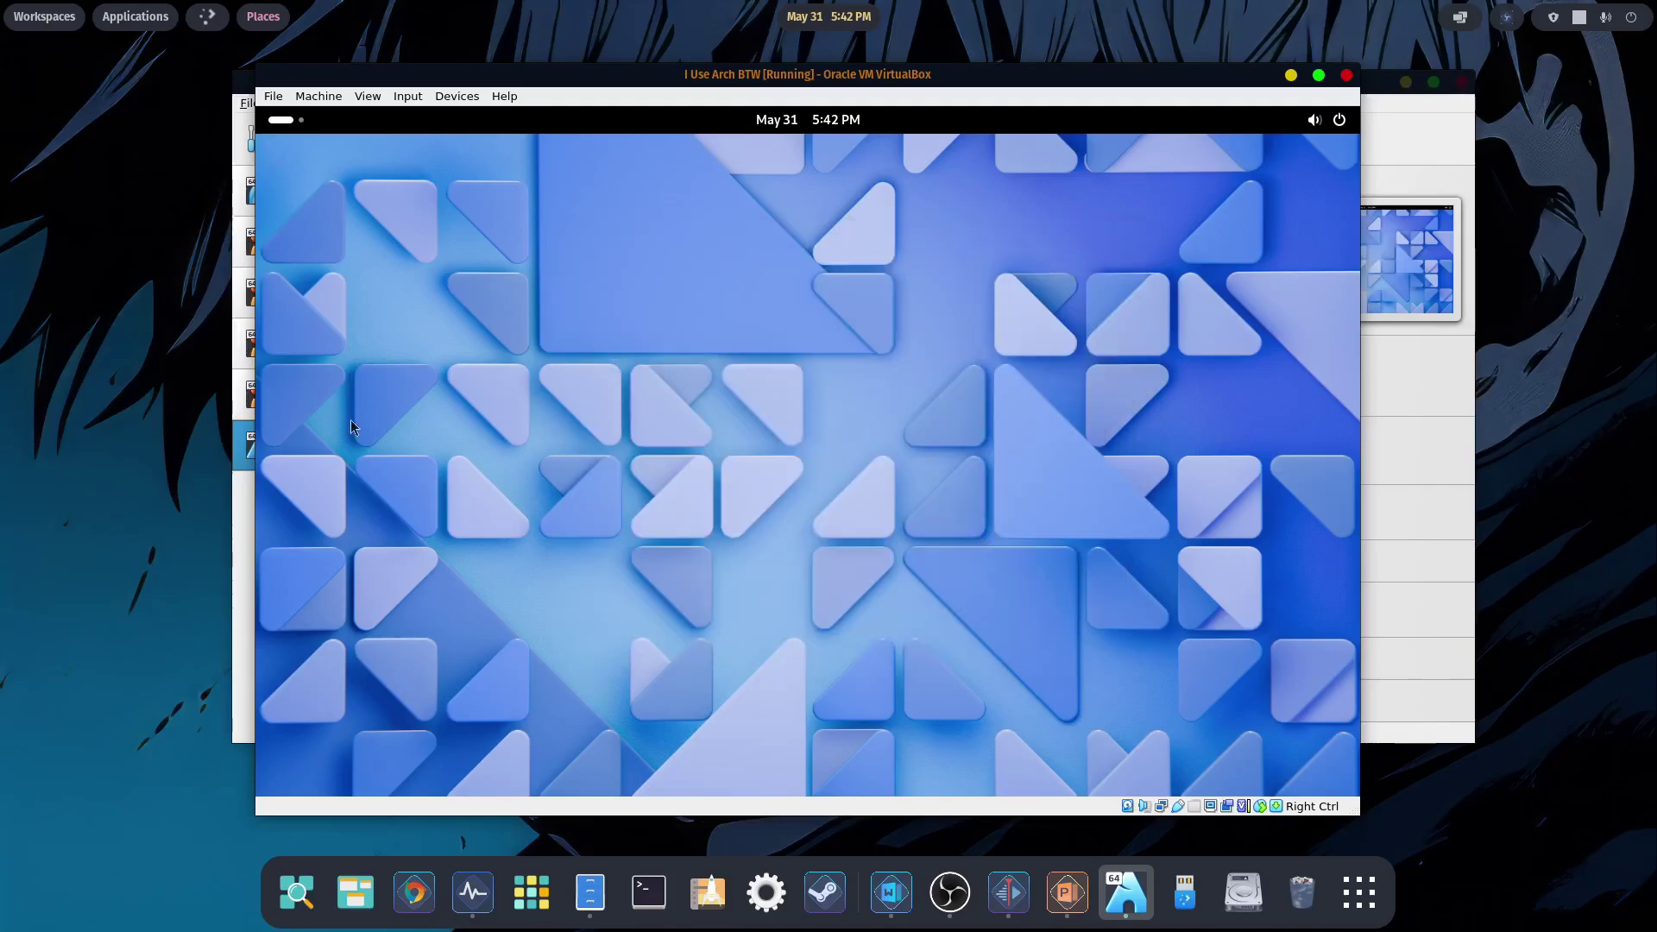
# - Open the Console from Utilities and run neofetch to display the Arch system details
pyautogui.click(299, 129)
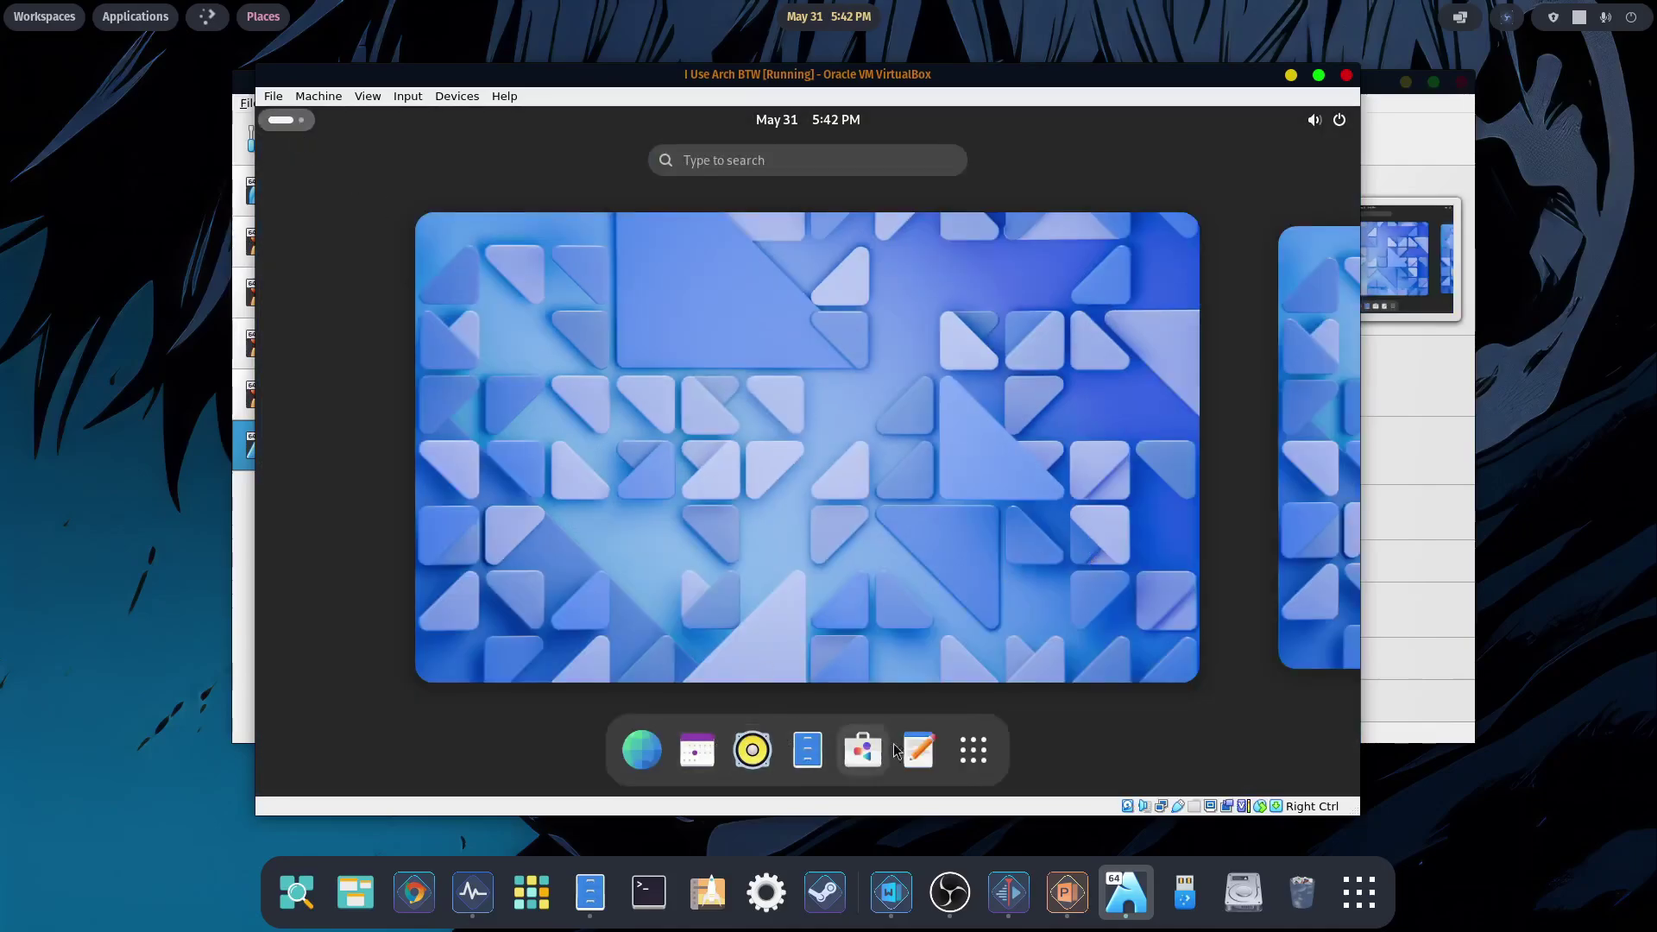
pyautogui.click(970, 747)
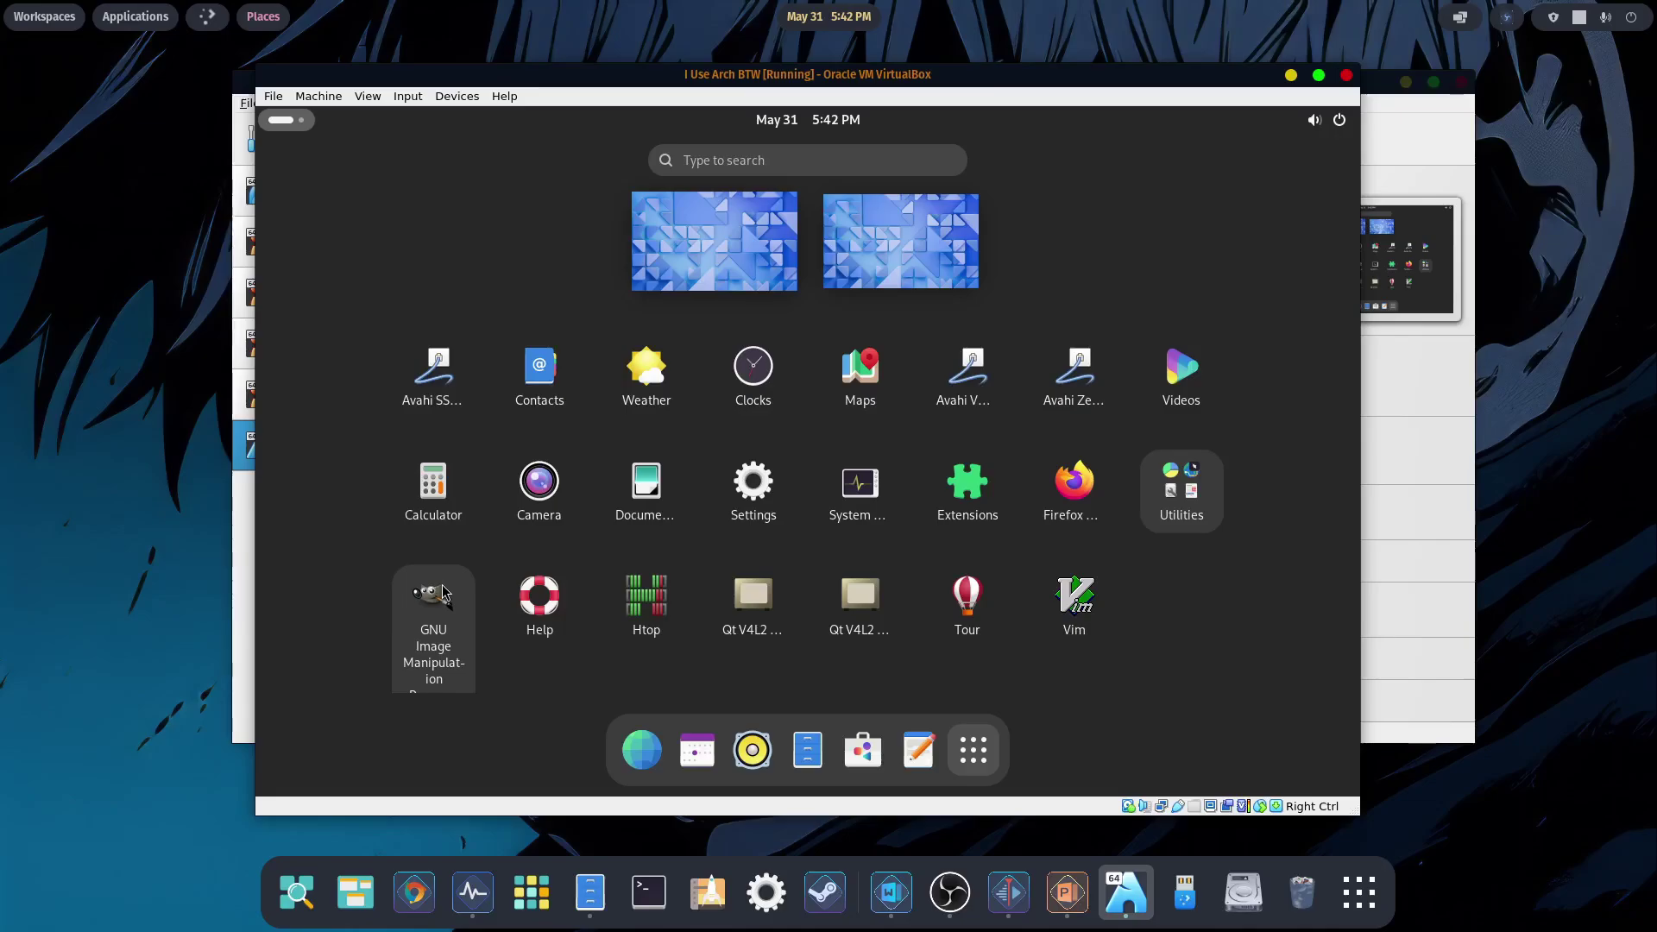
pyautogui.click(1178, 528)
pyautogui.click(670, 335)
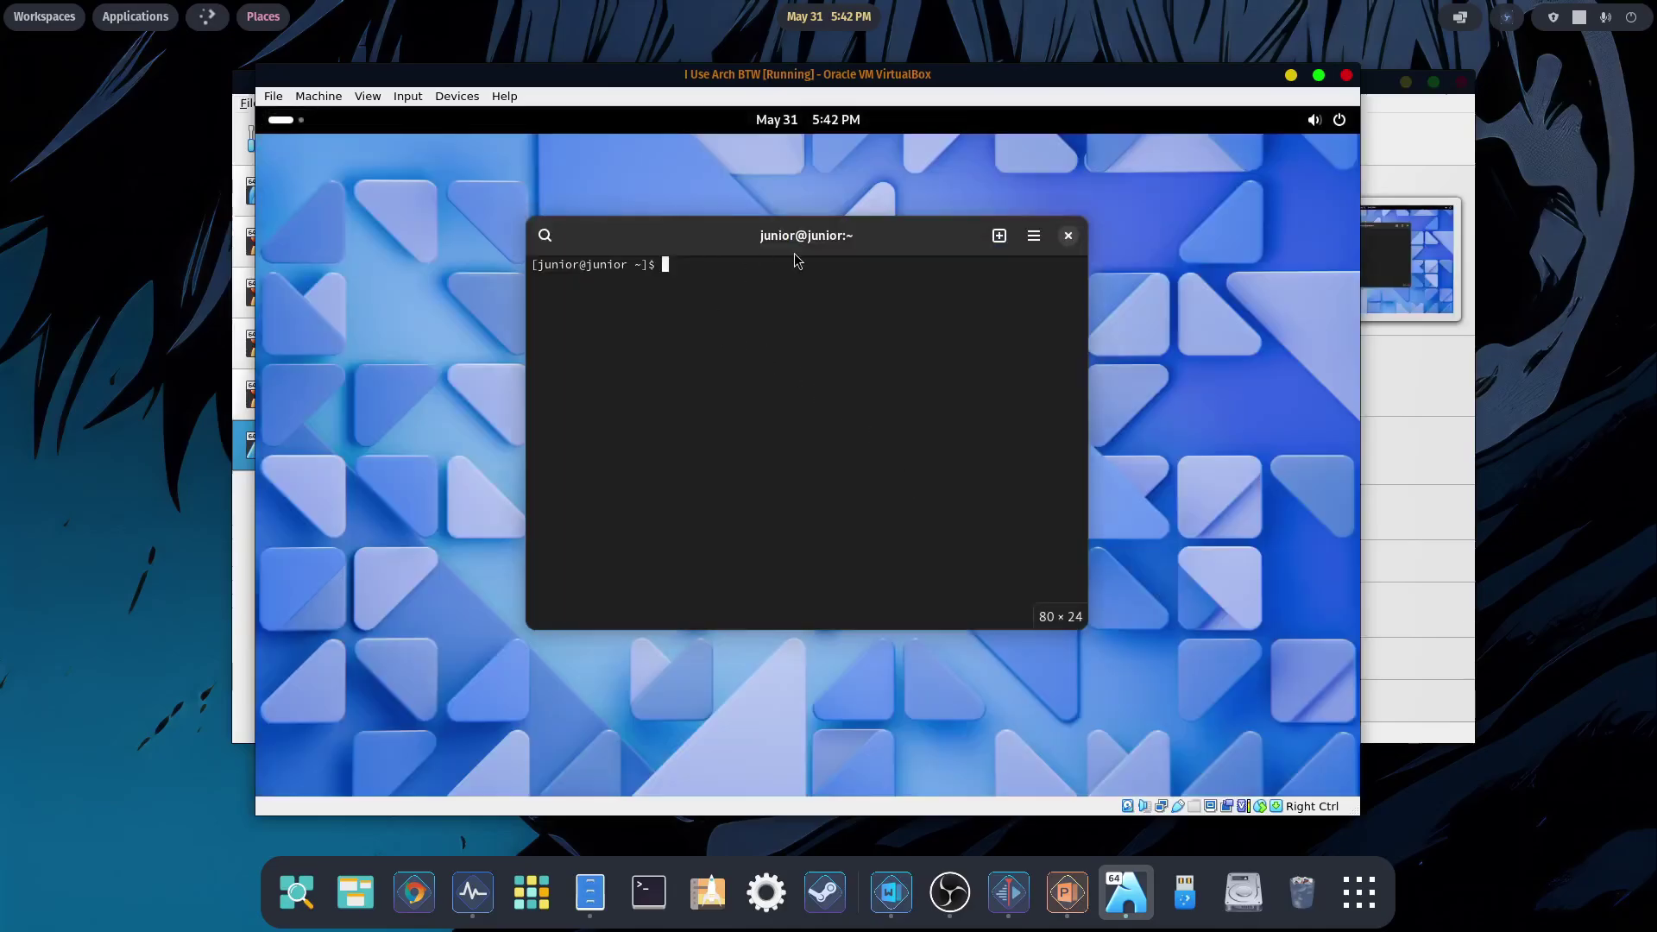
pyautogui.write('neofetch')
pyautogui.press('Return')
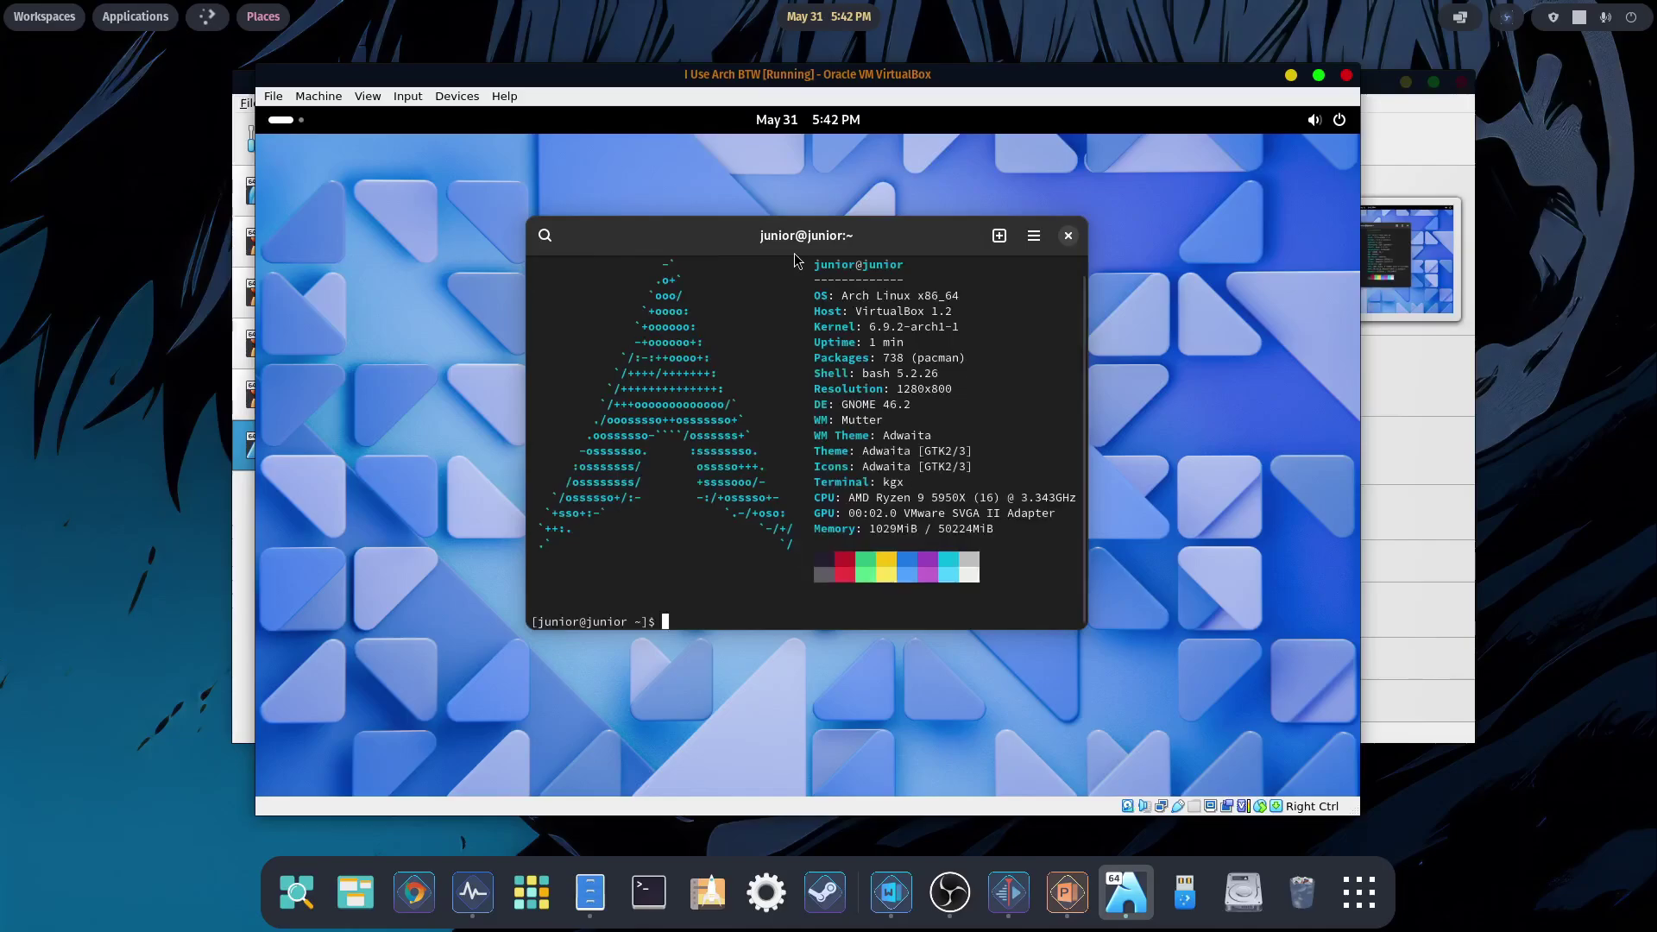
# - Close the terminal and expand the power options in the guest's system menu
pyautogui.click(1068, 237)
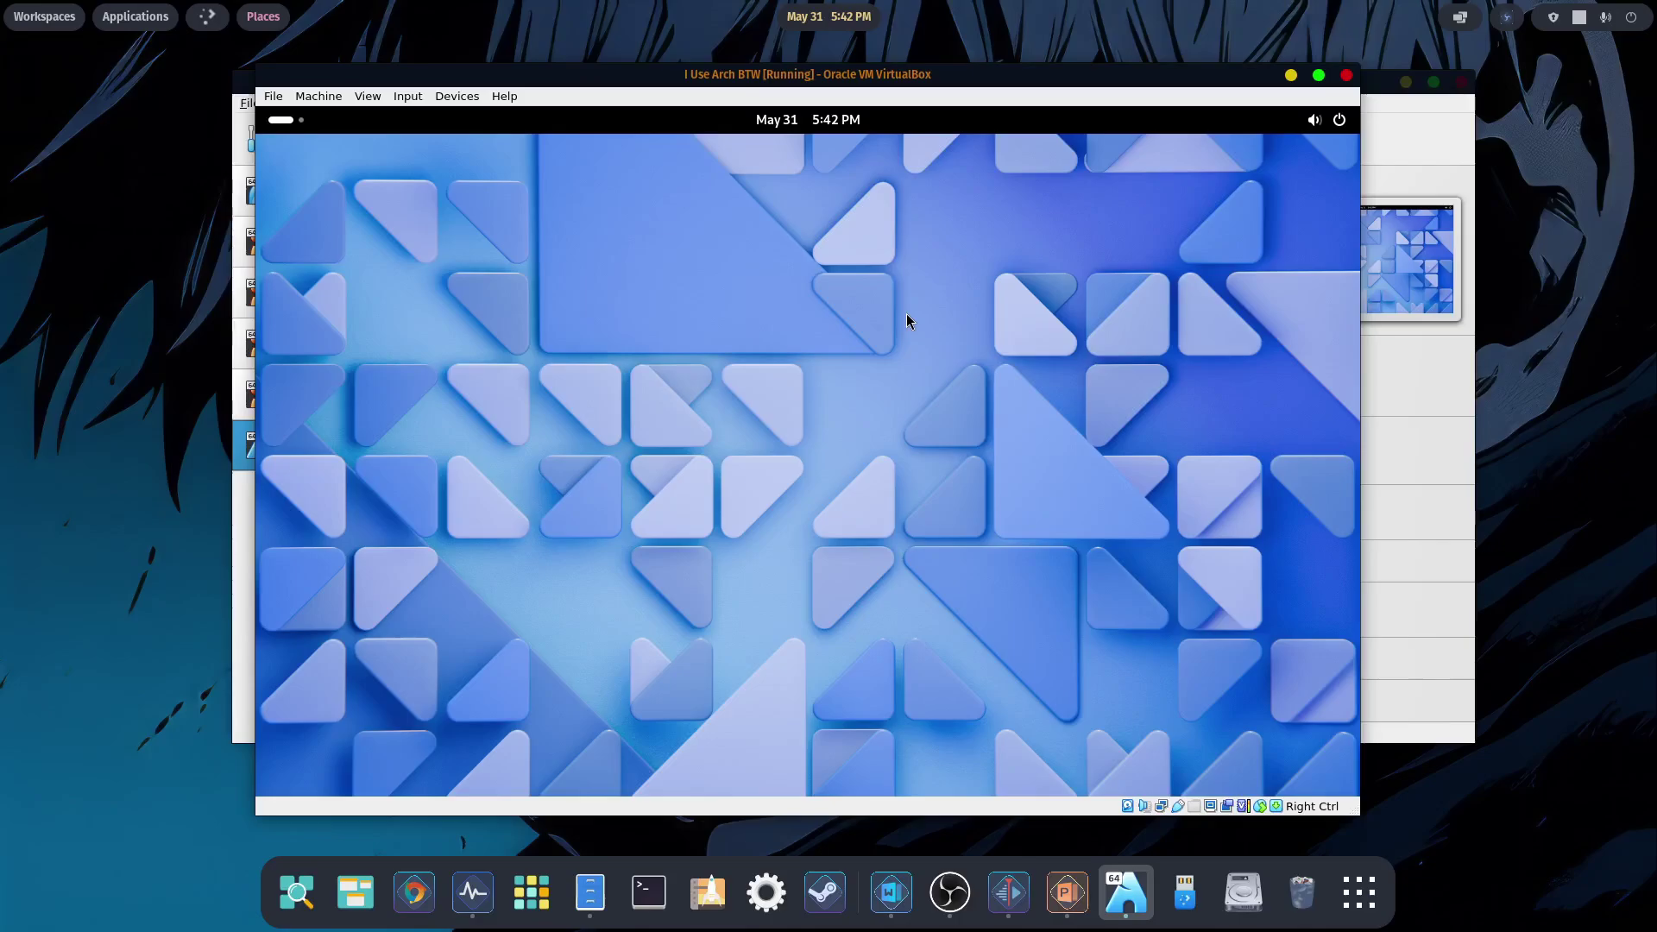
pyautogui.click(1338, 126)
pyautogui.click(1324, 172)
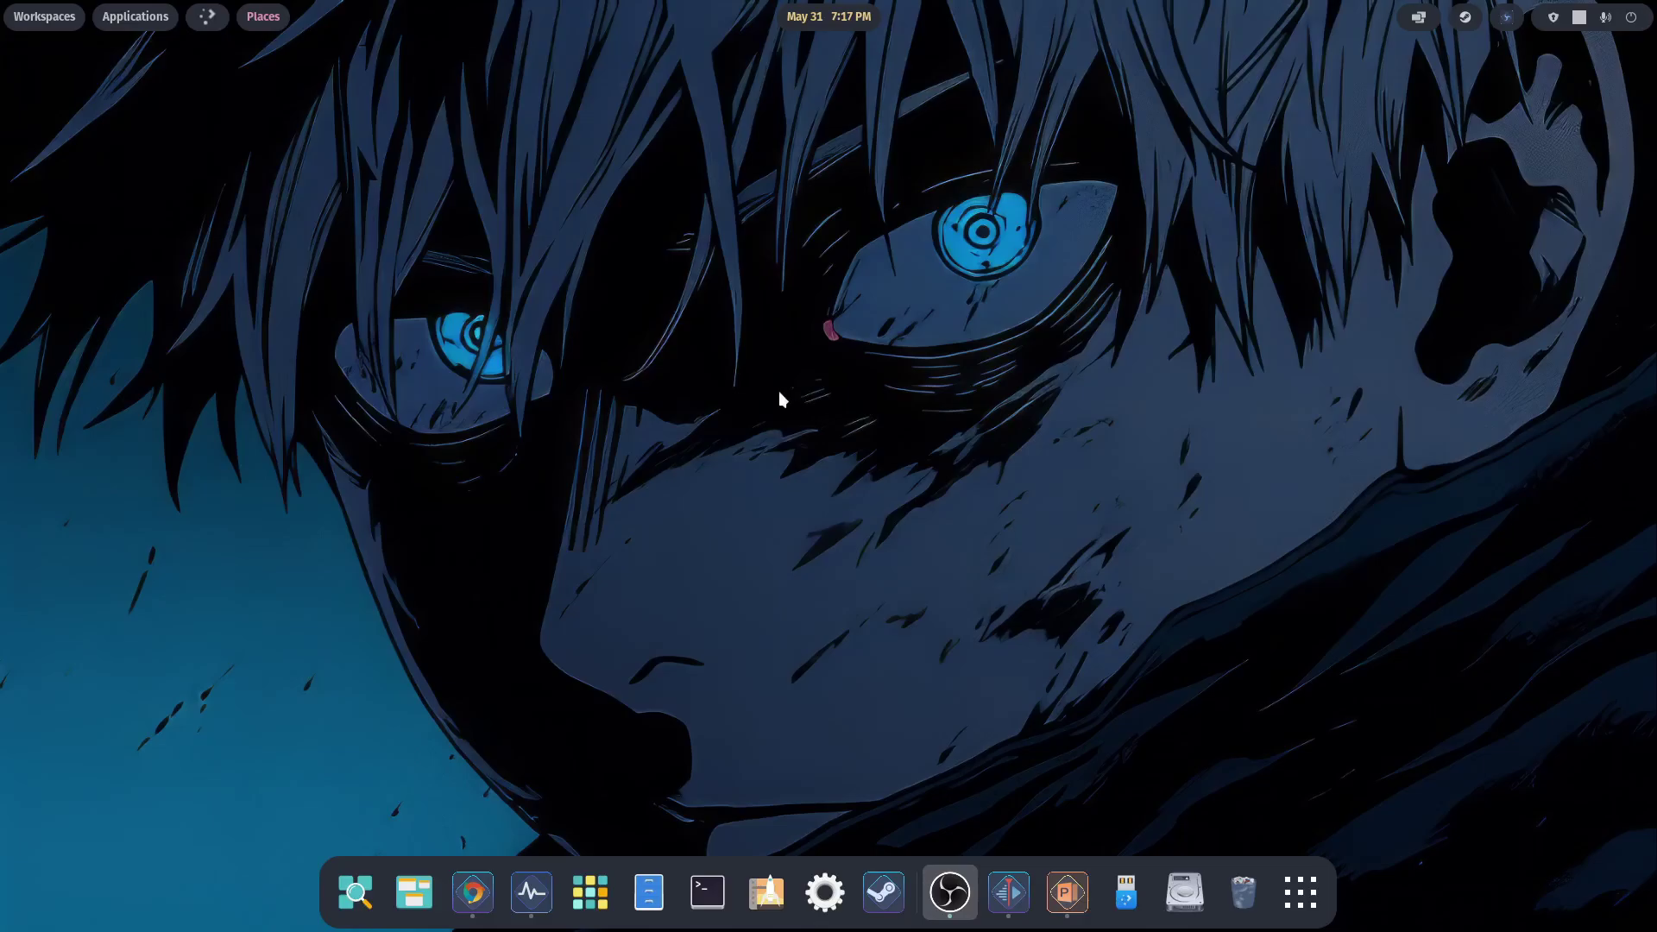
# - In Chrome, open Microsoft's Windows 10 ISO download page from the search results
pyautogui.click(473, 892)
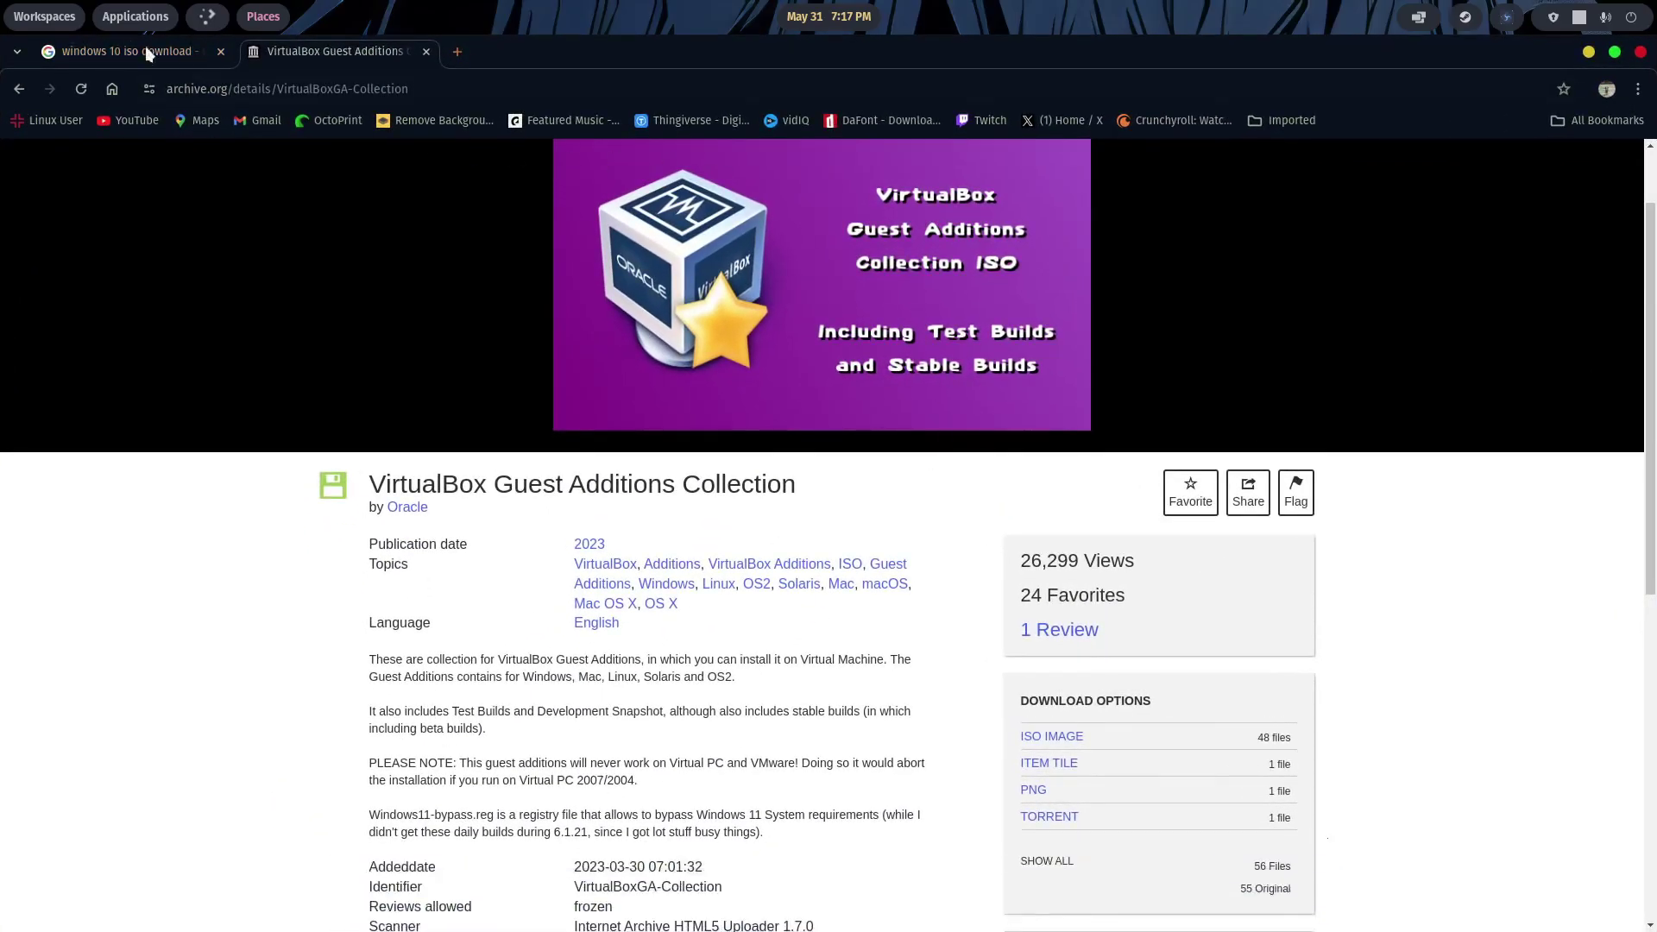
pyautogui.click(133, 52)
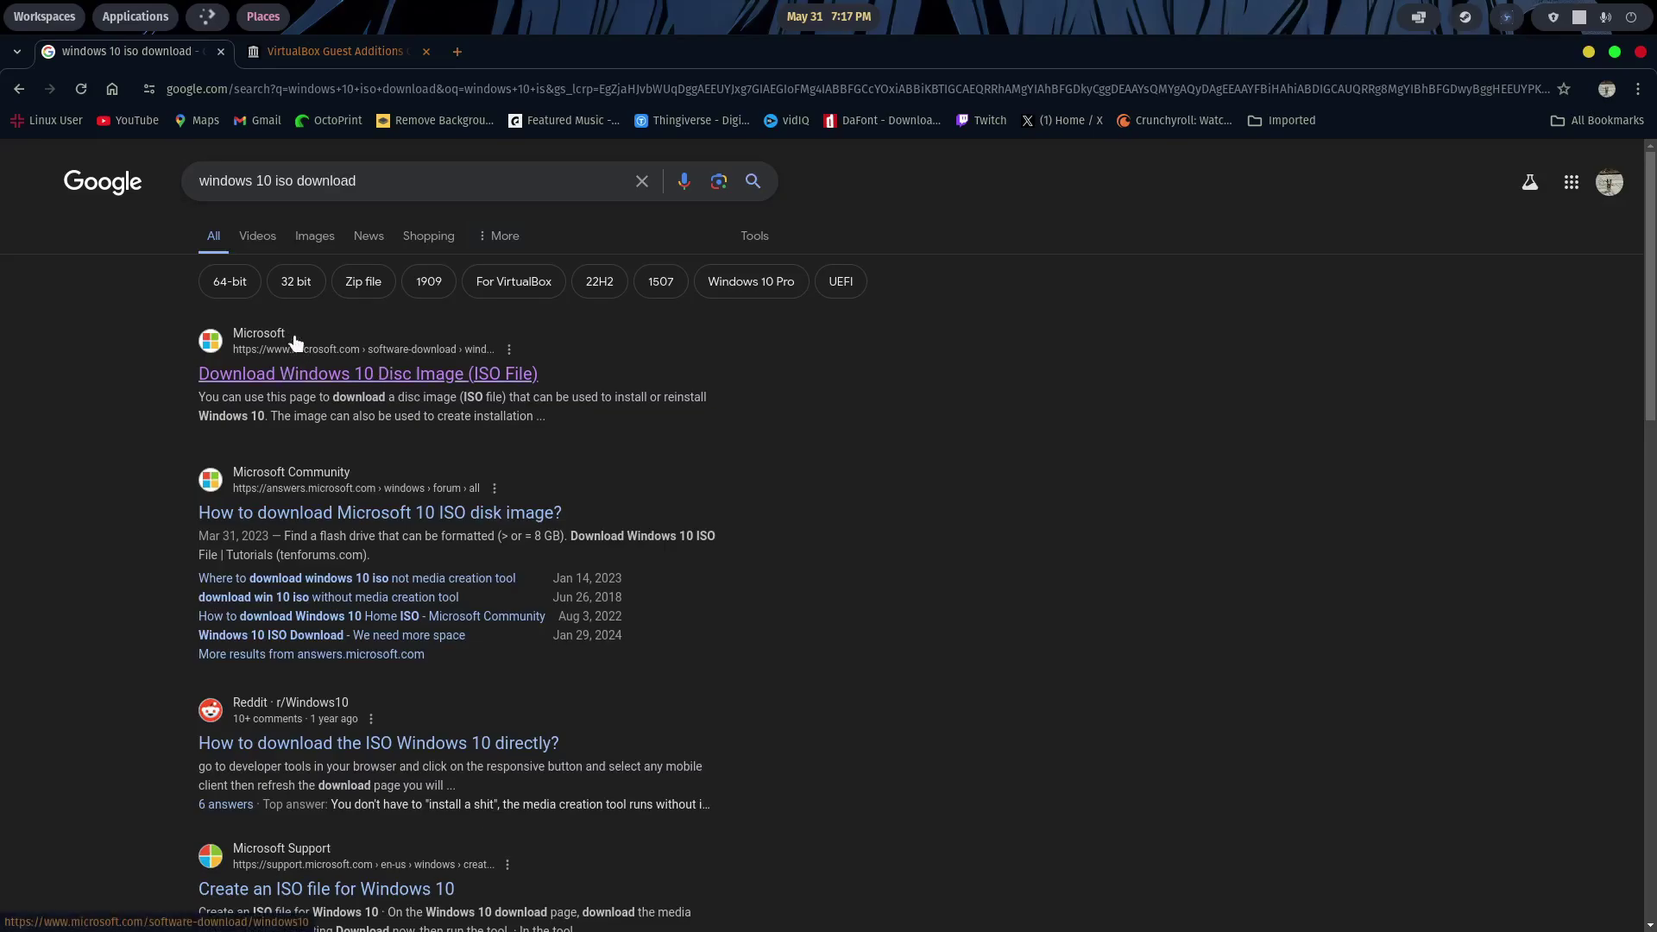
pyautogui.click(284, 377)
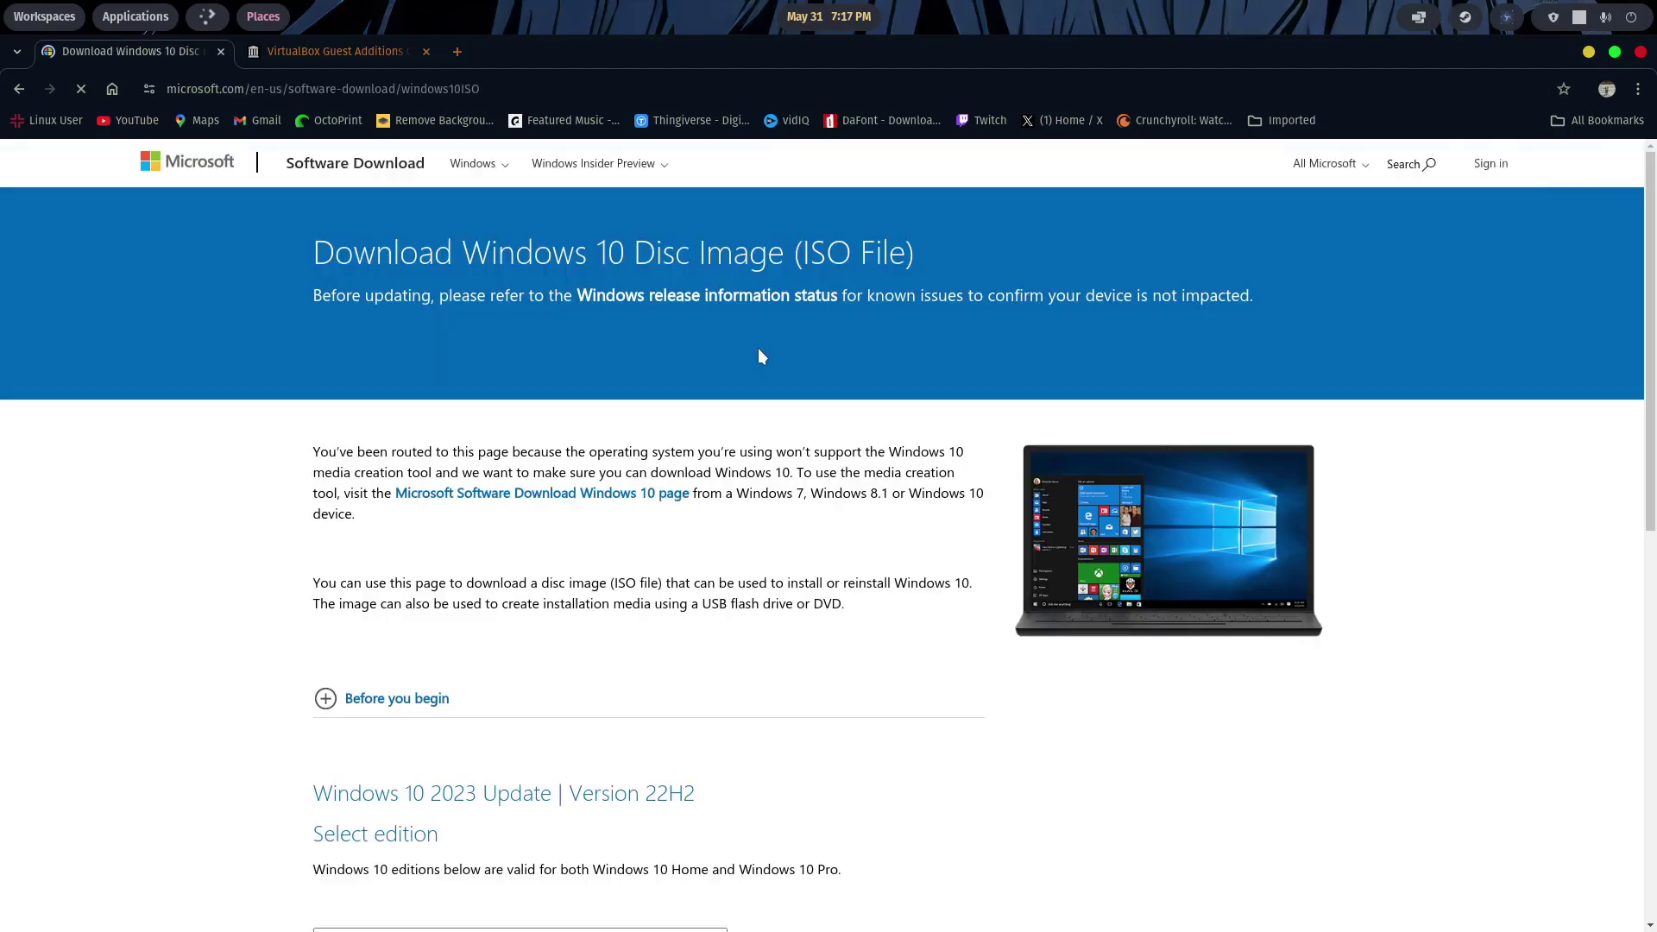
pyautogui.scroll(-6, 760, 355)
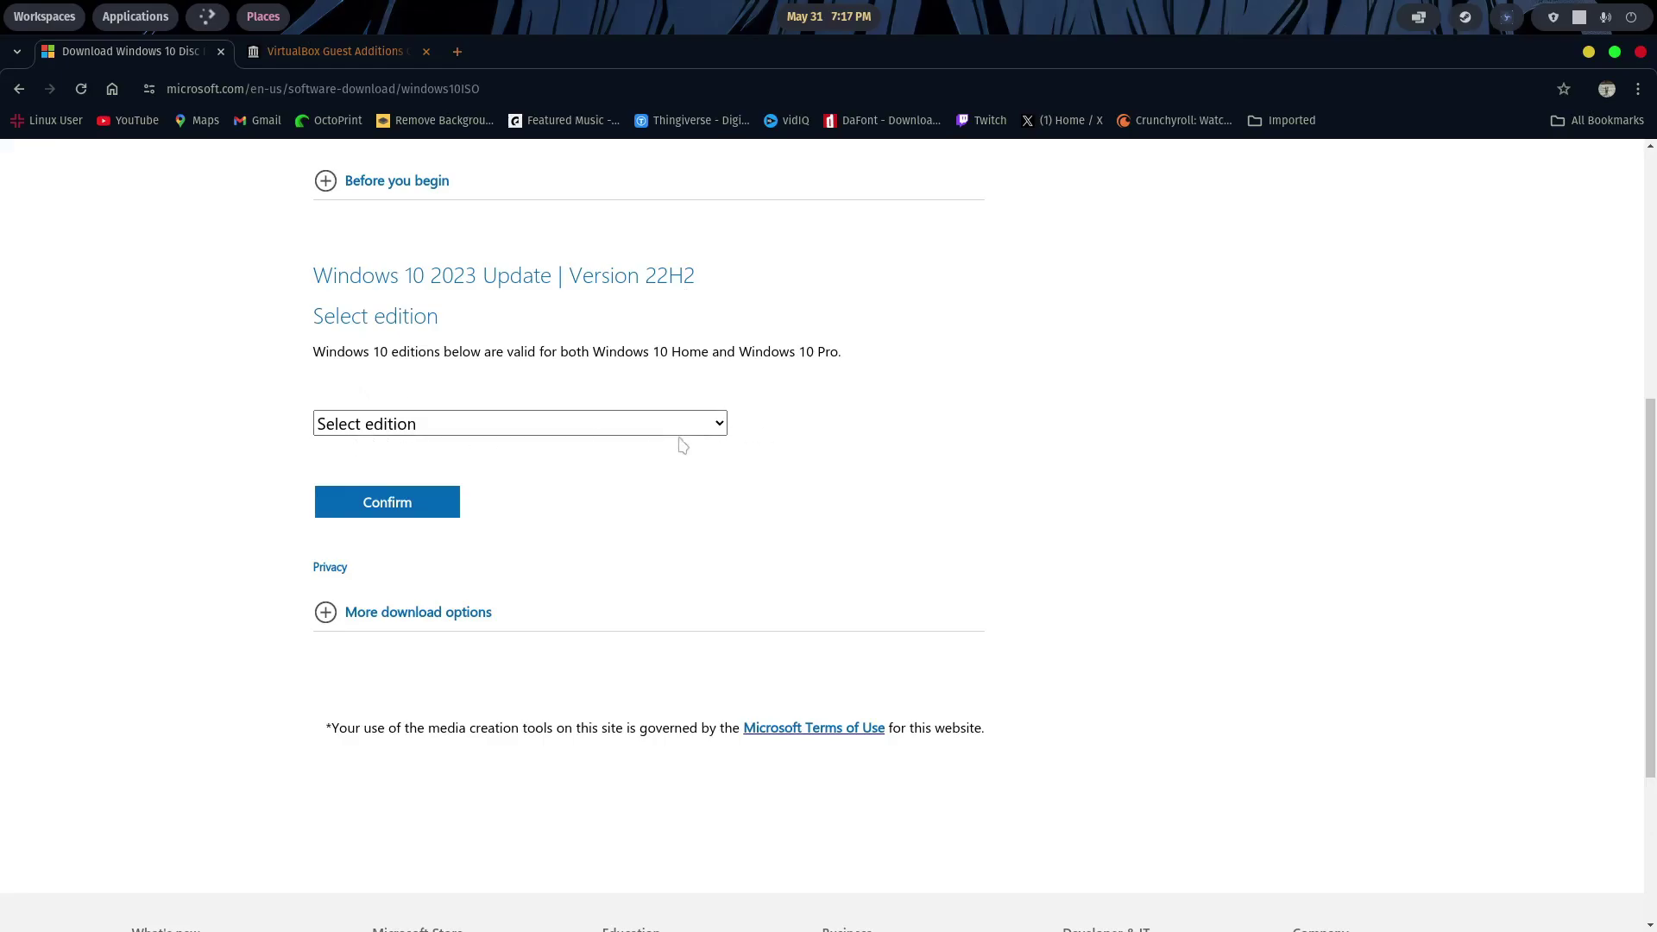
# - Select the Windows 10 (multi-edition ISO) edition and English (United States) language
pyautogui.click(720, 426)
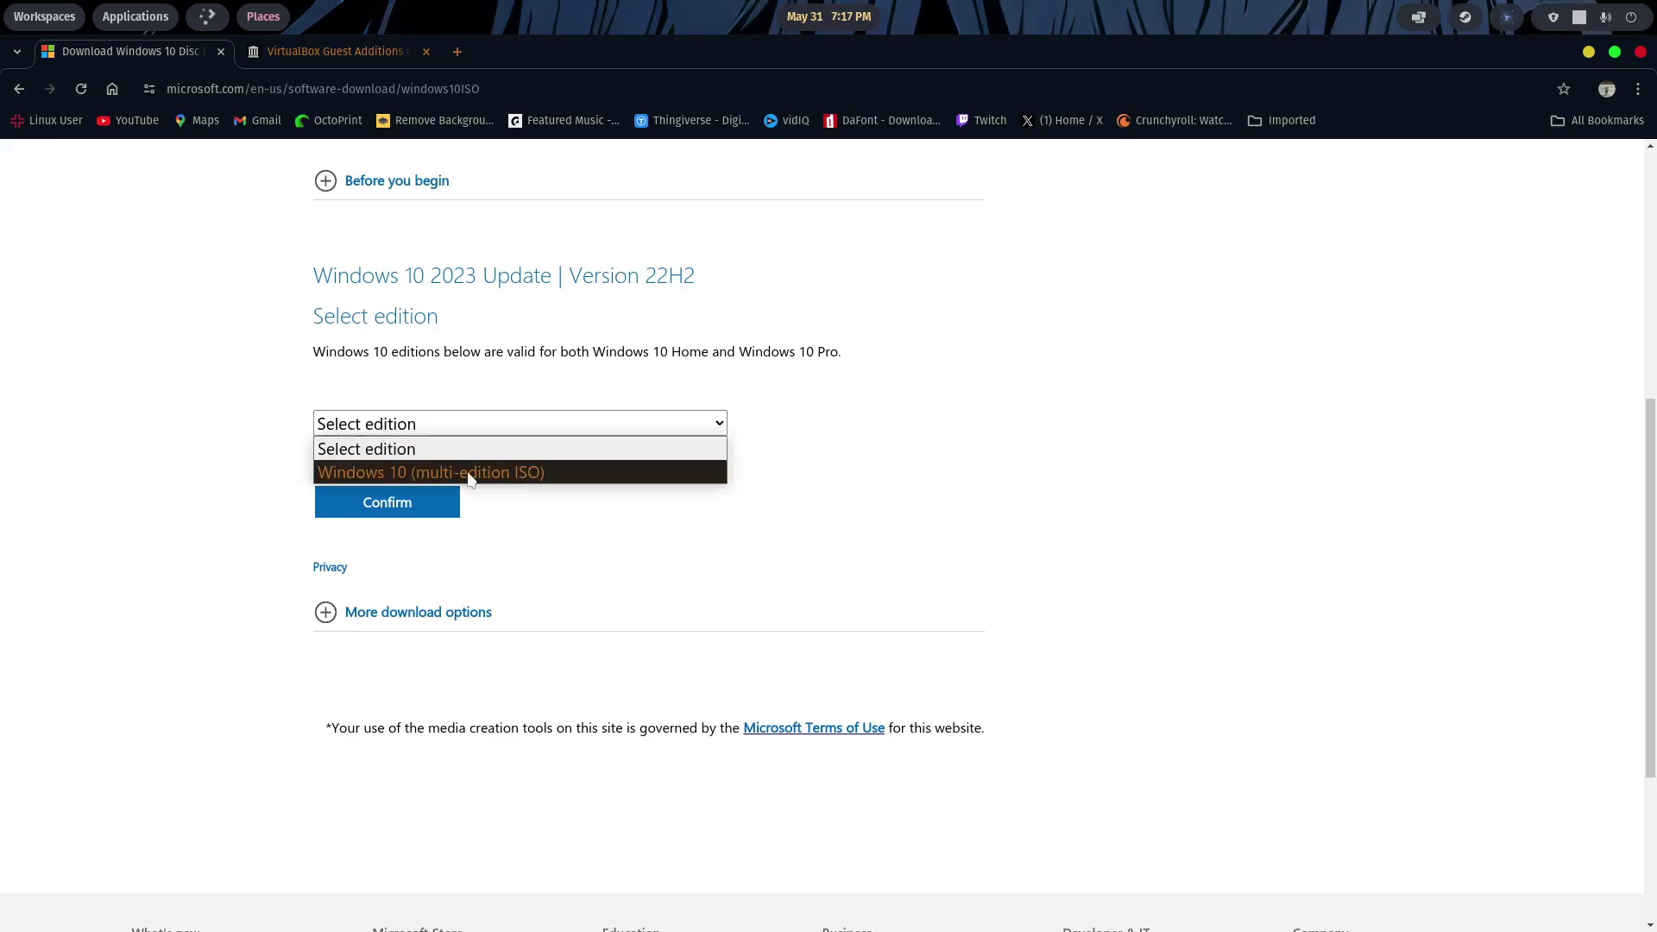
pyautogui.click(578, 477)
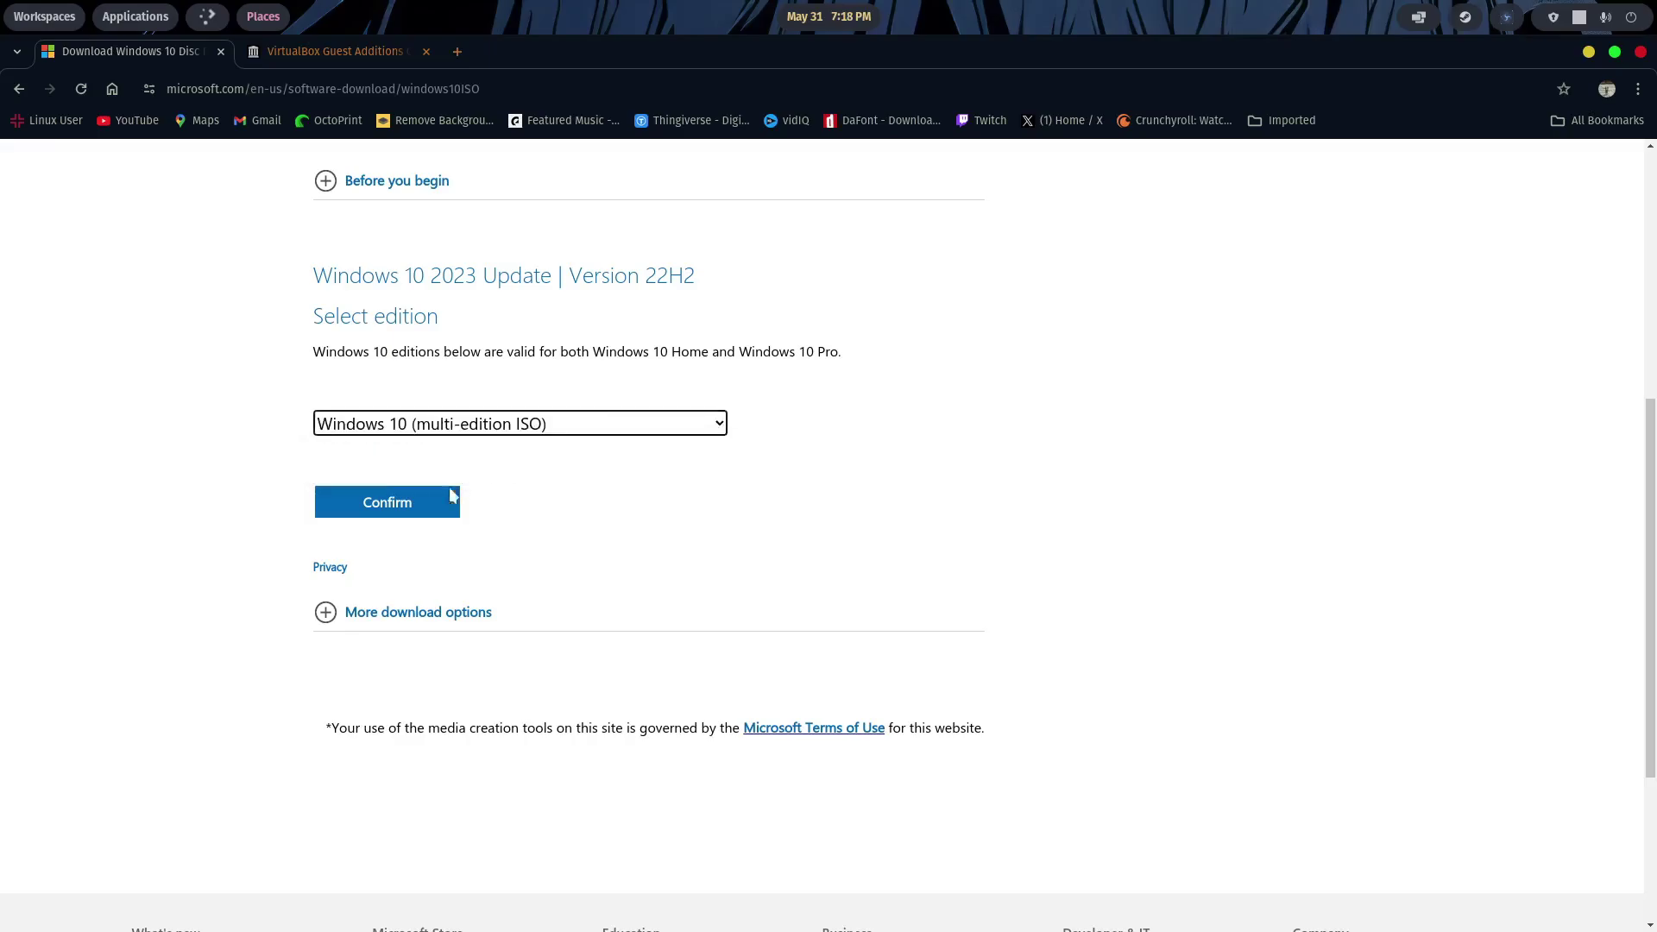
pyautogui.click(413, 501)
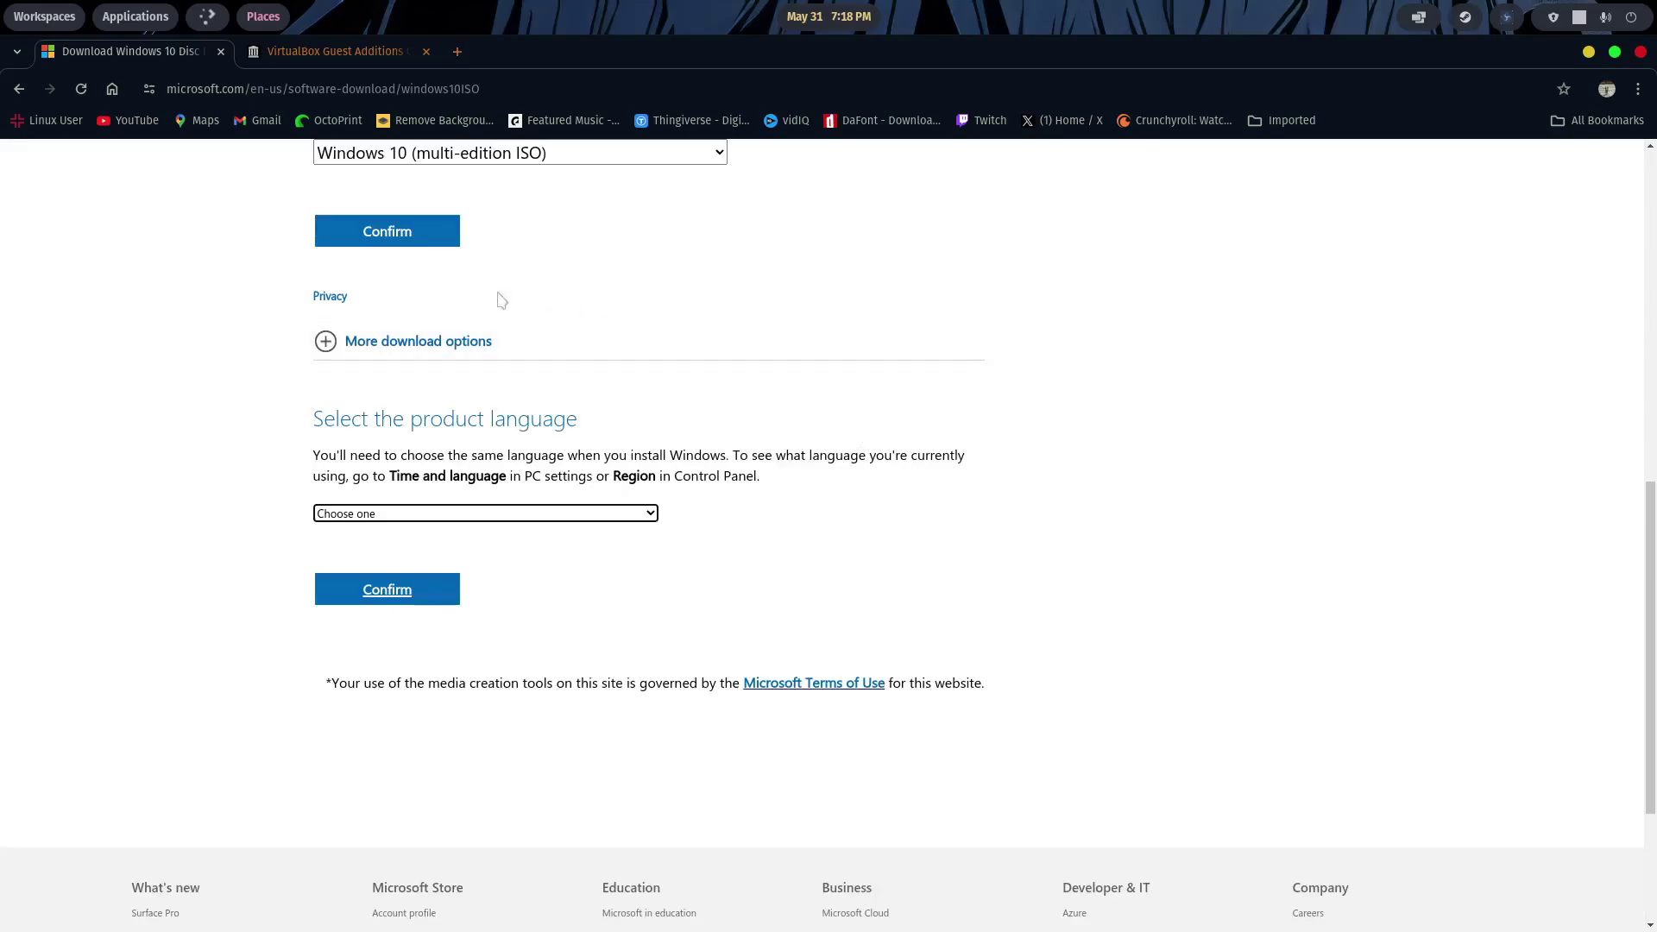
pyautogui.click(651, 516)
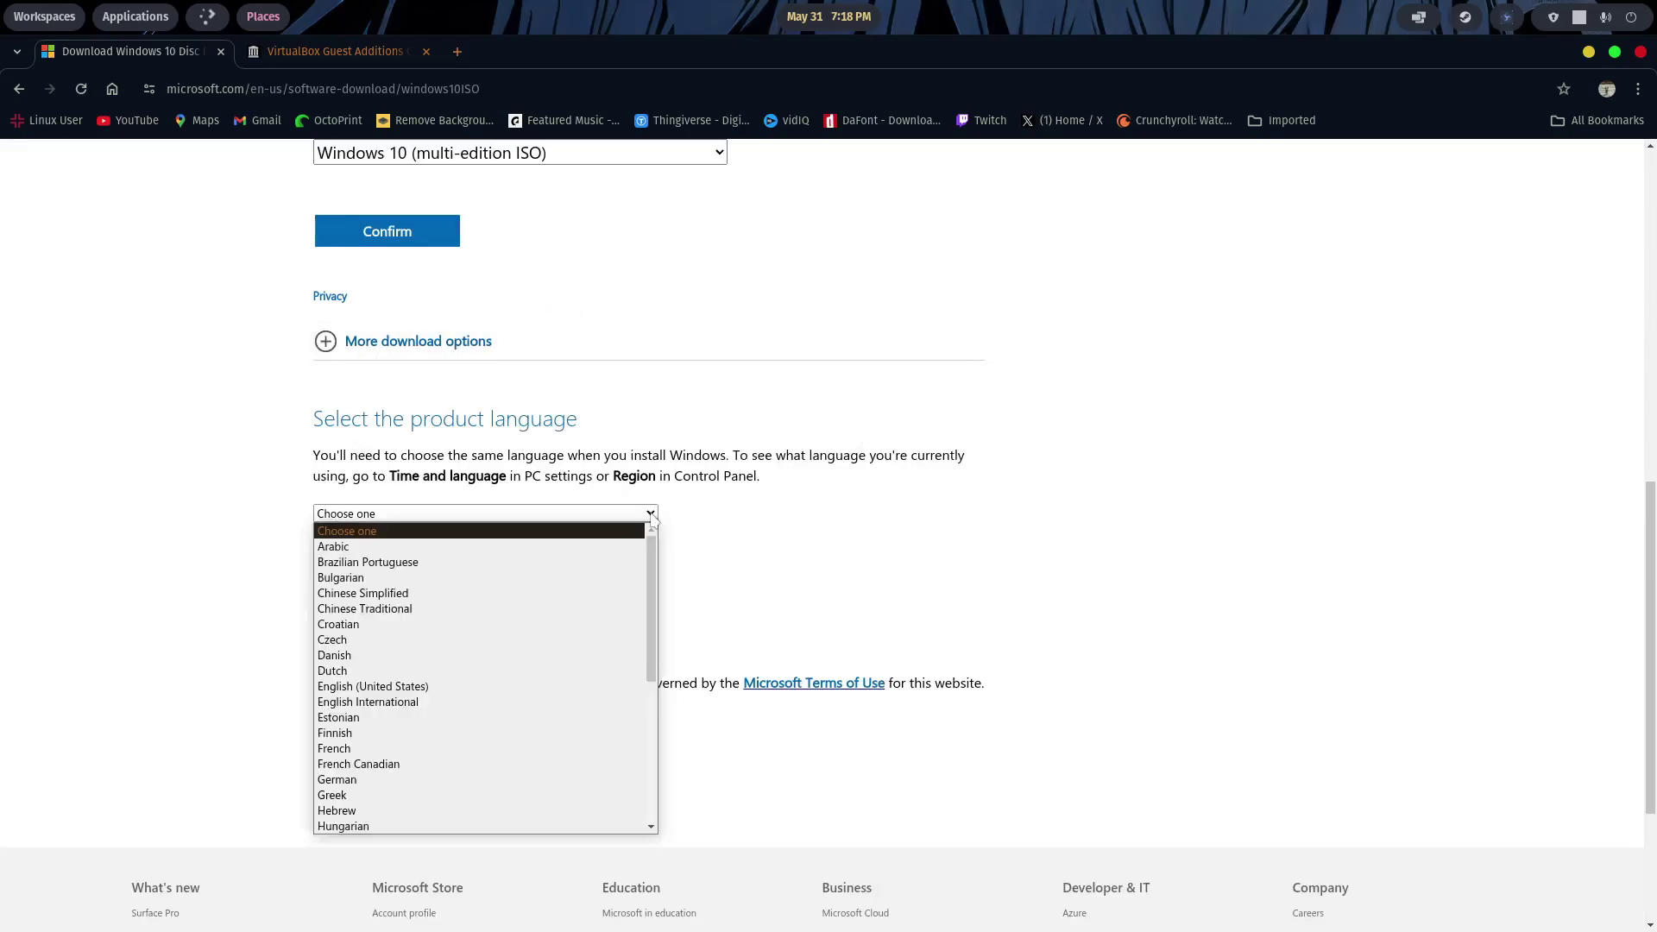
pyautogui.click(431, 688)
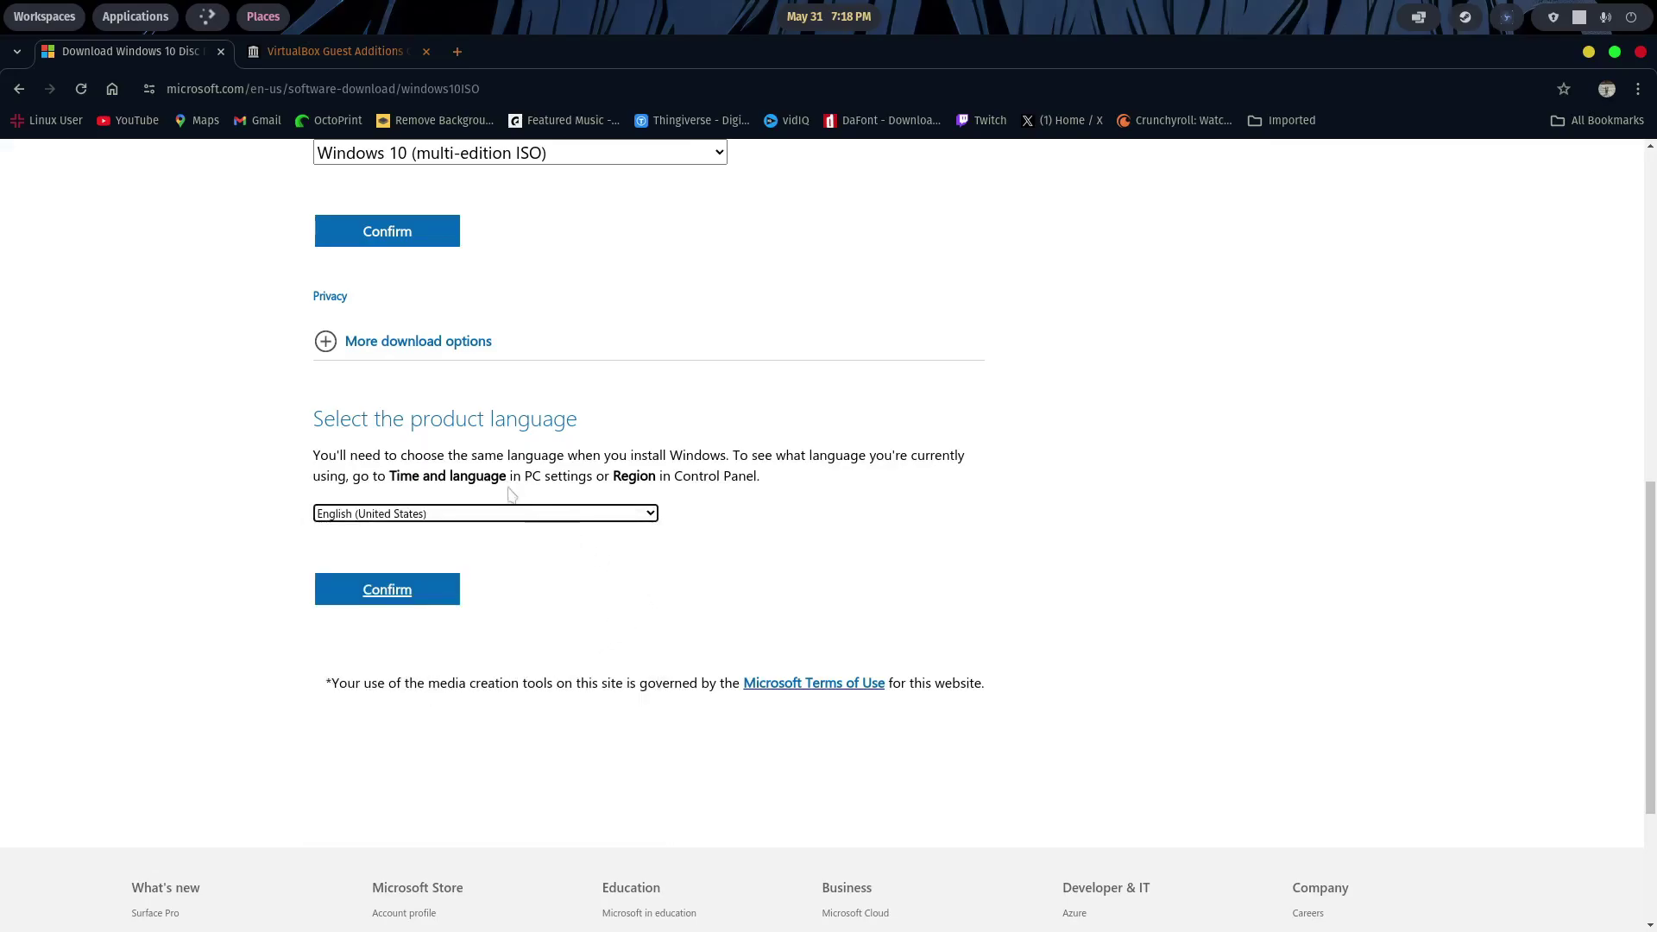
pyautogui.click(385, 590)
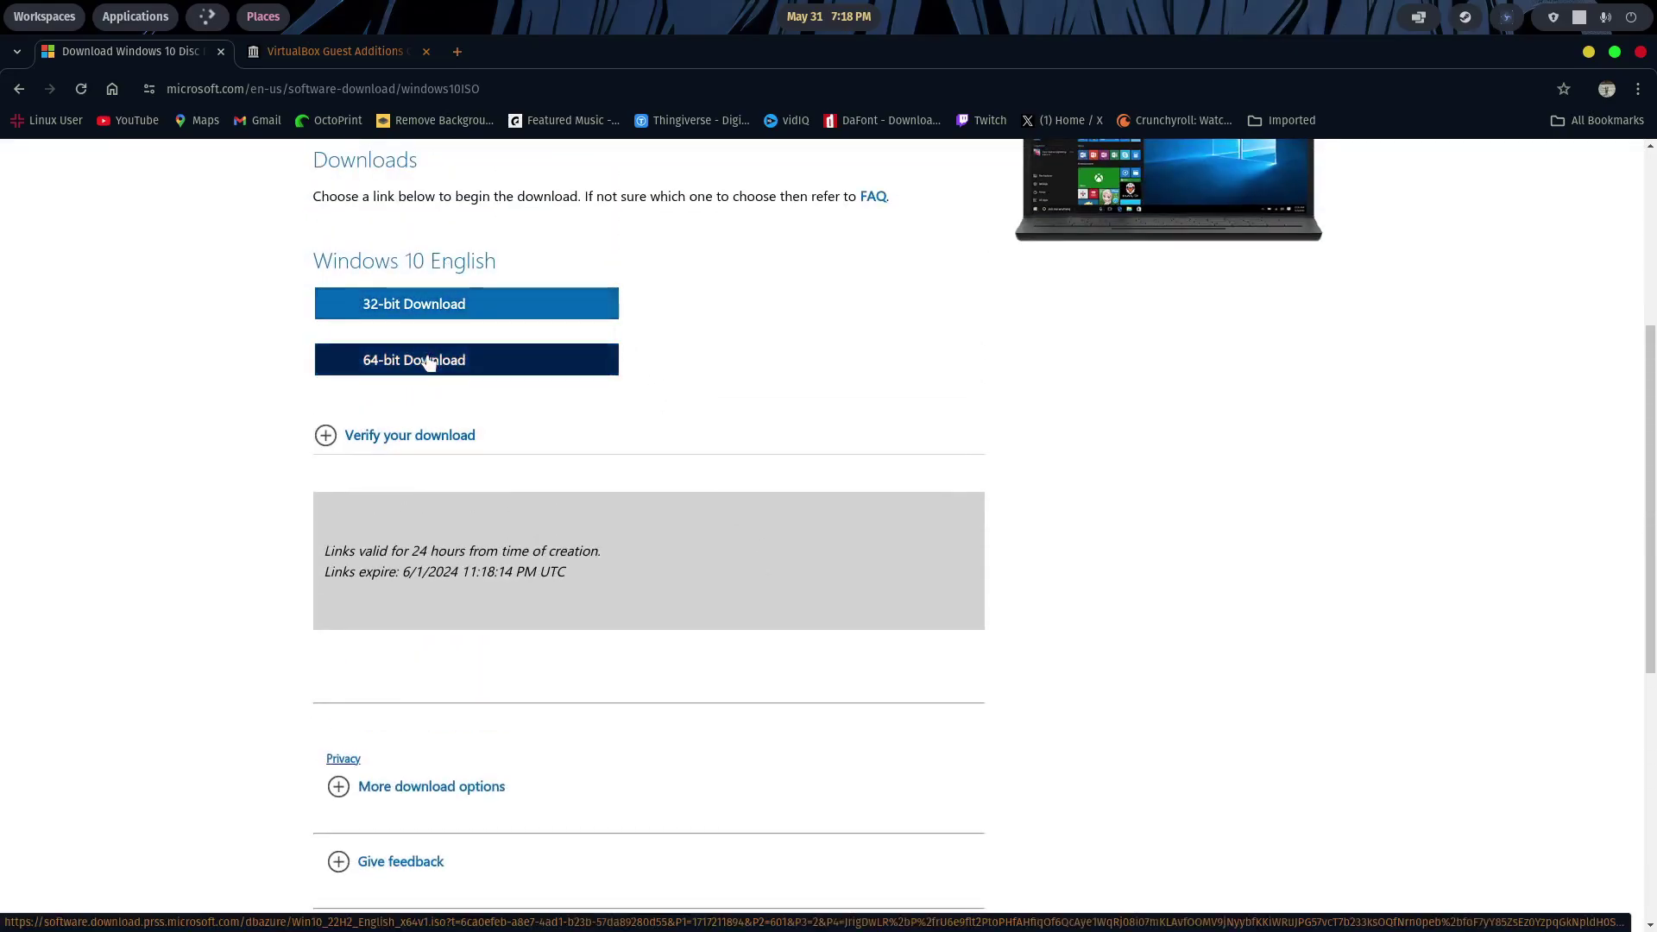
# - Start the 64-bit Win10_22H2 ISO download, cancel it, and move to the Guest Additions tab
pyautogui.click(429, 363)
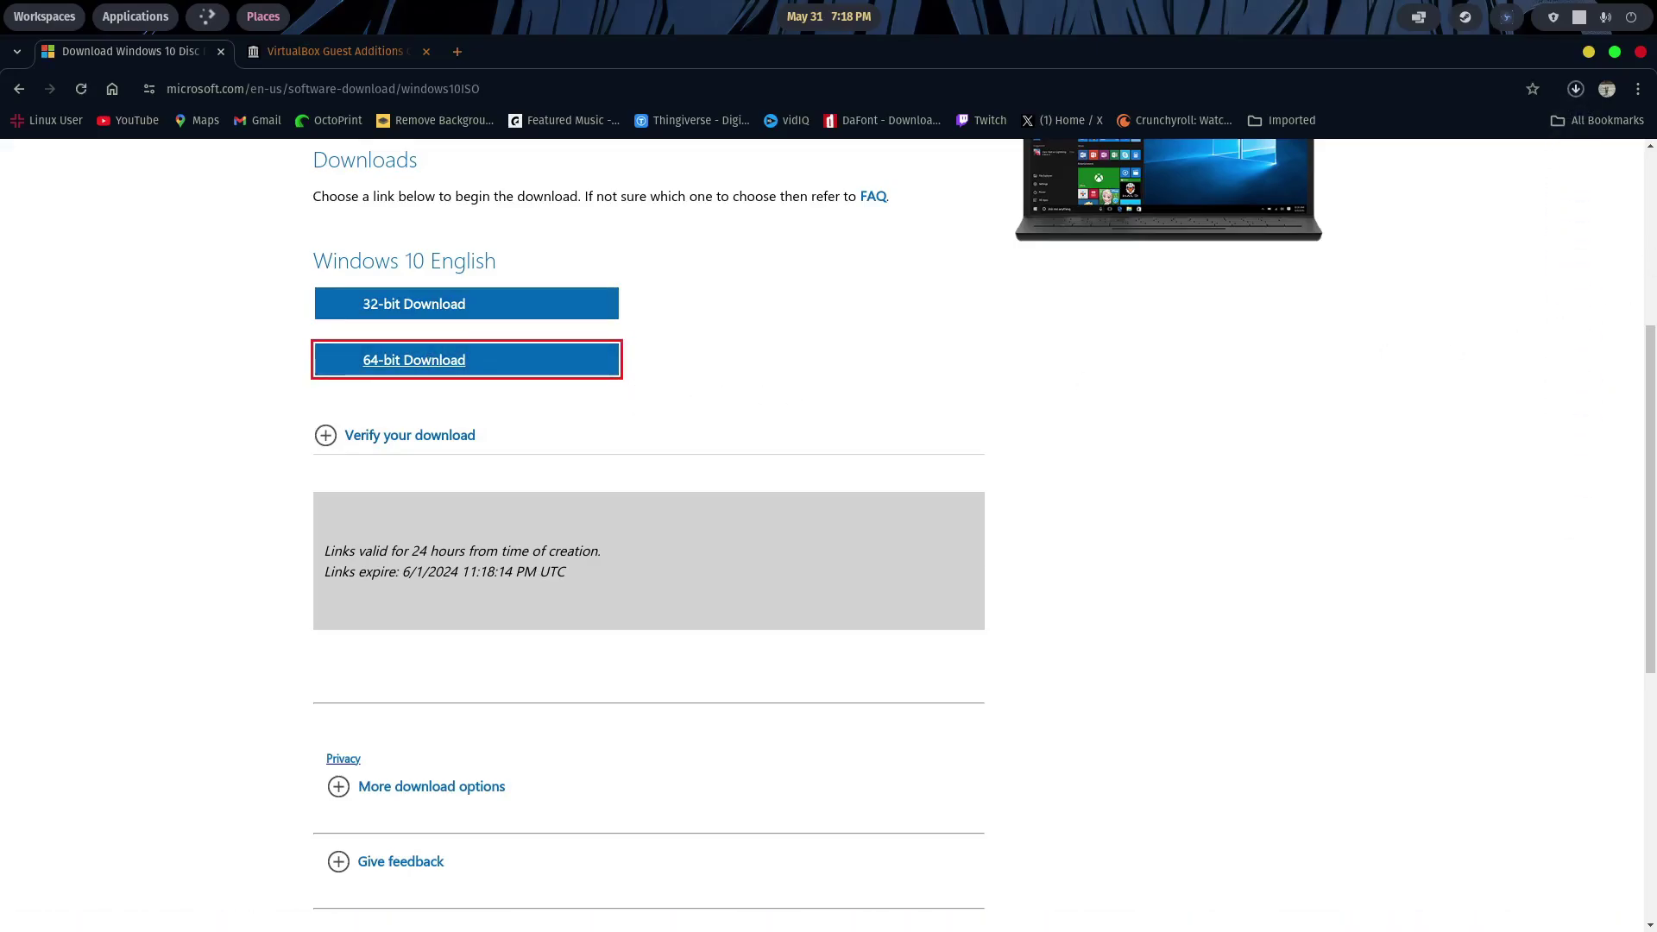
pyautogui.click(1582, 90)
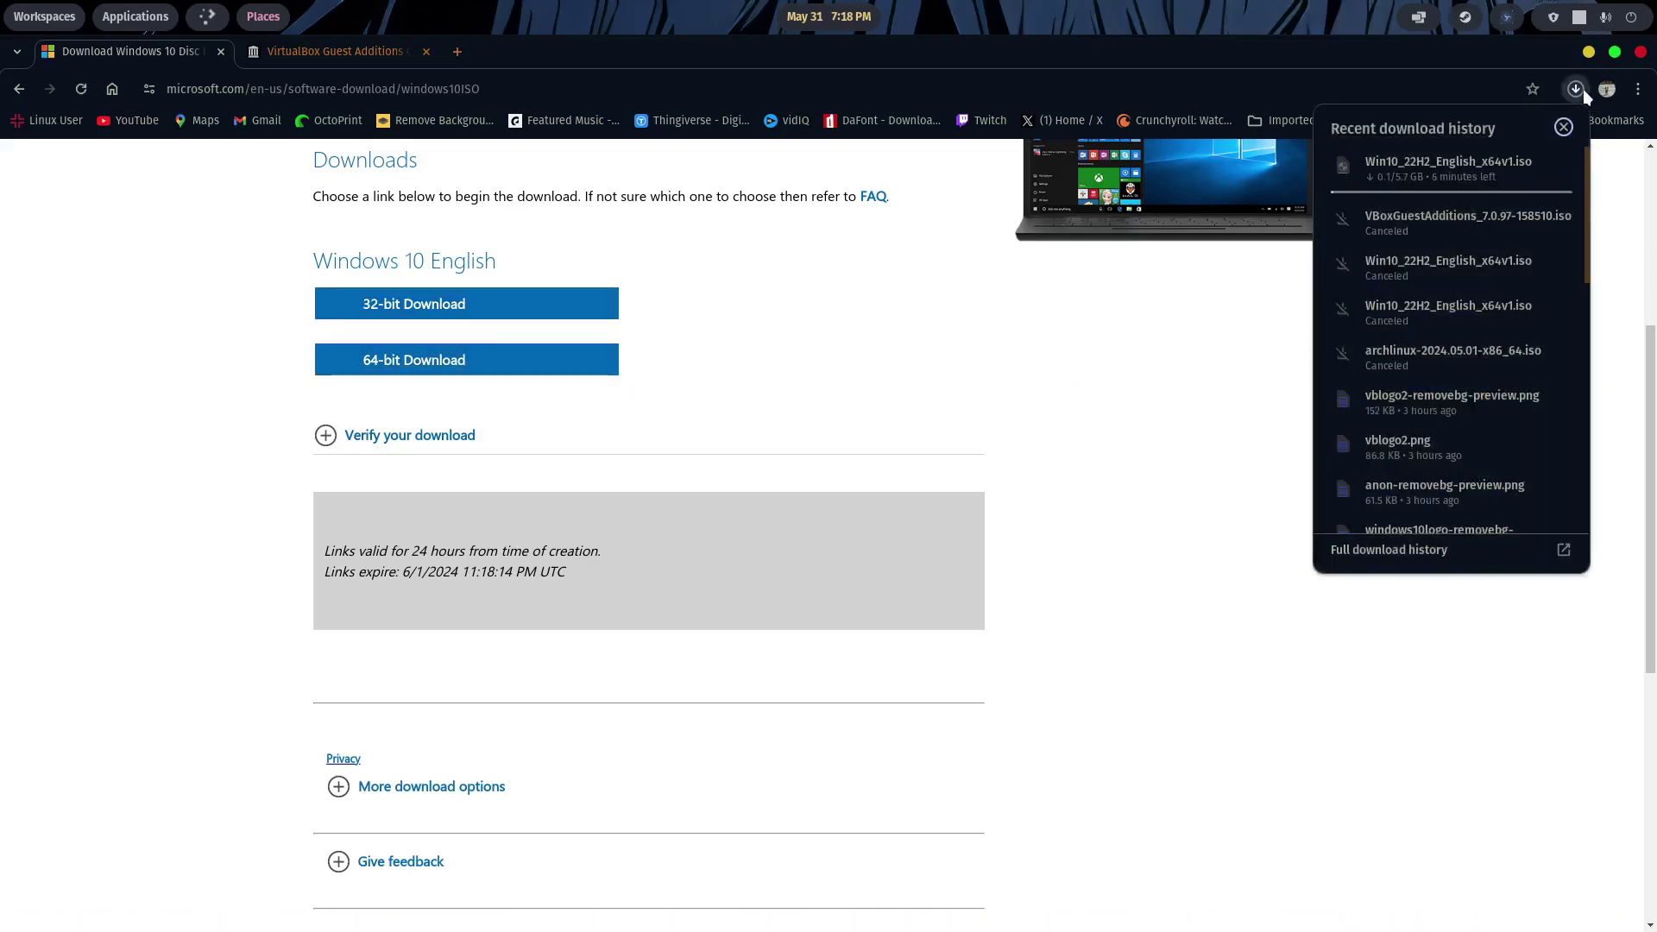
pyautogui.click(1557, 163)
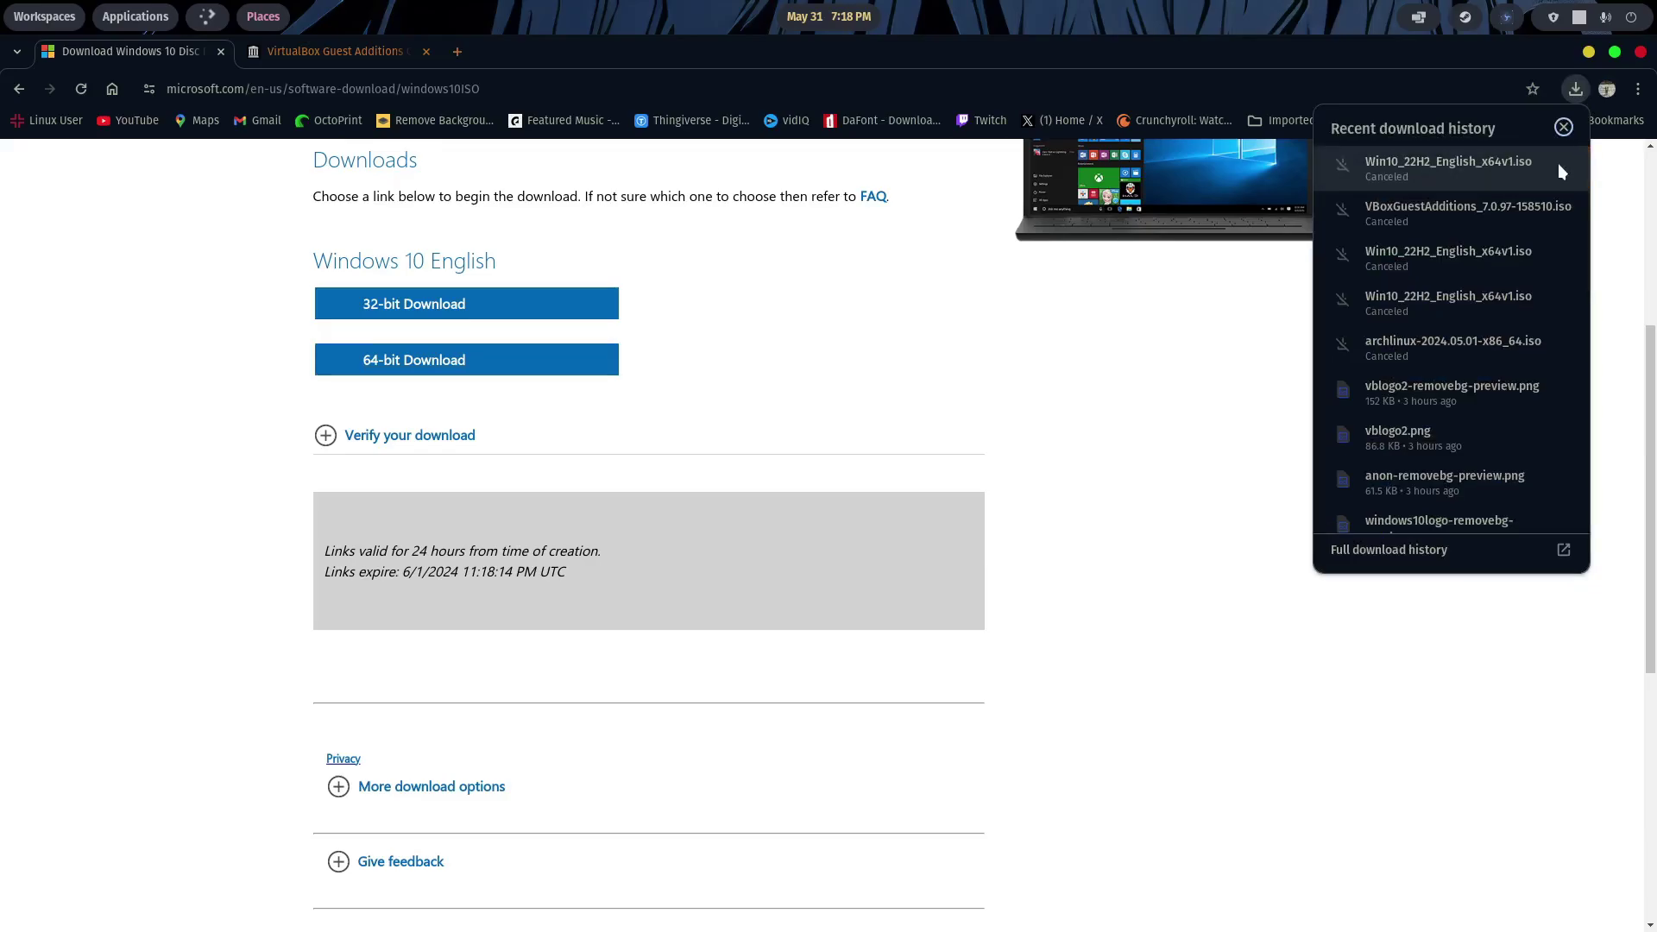
pyautogui.click(1153, 302)
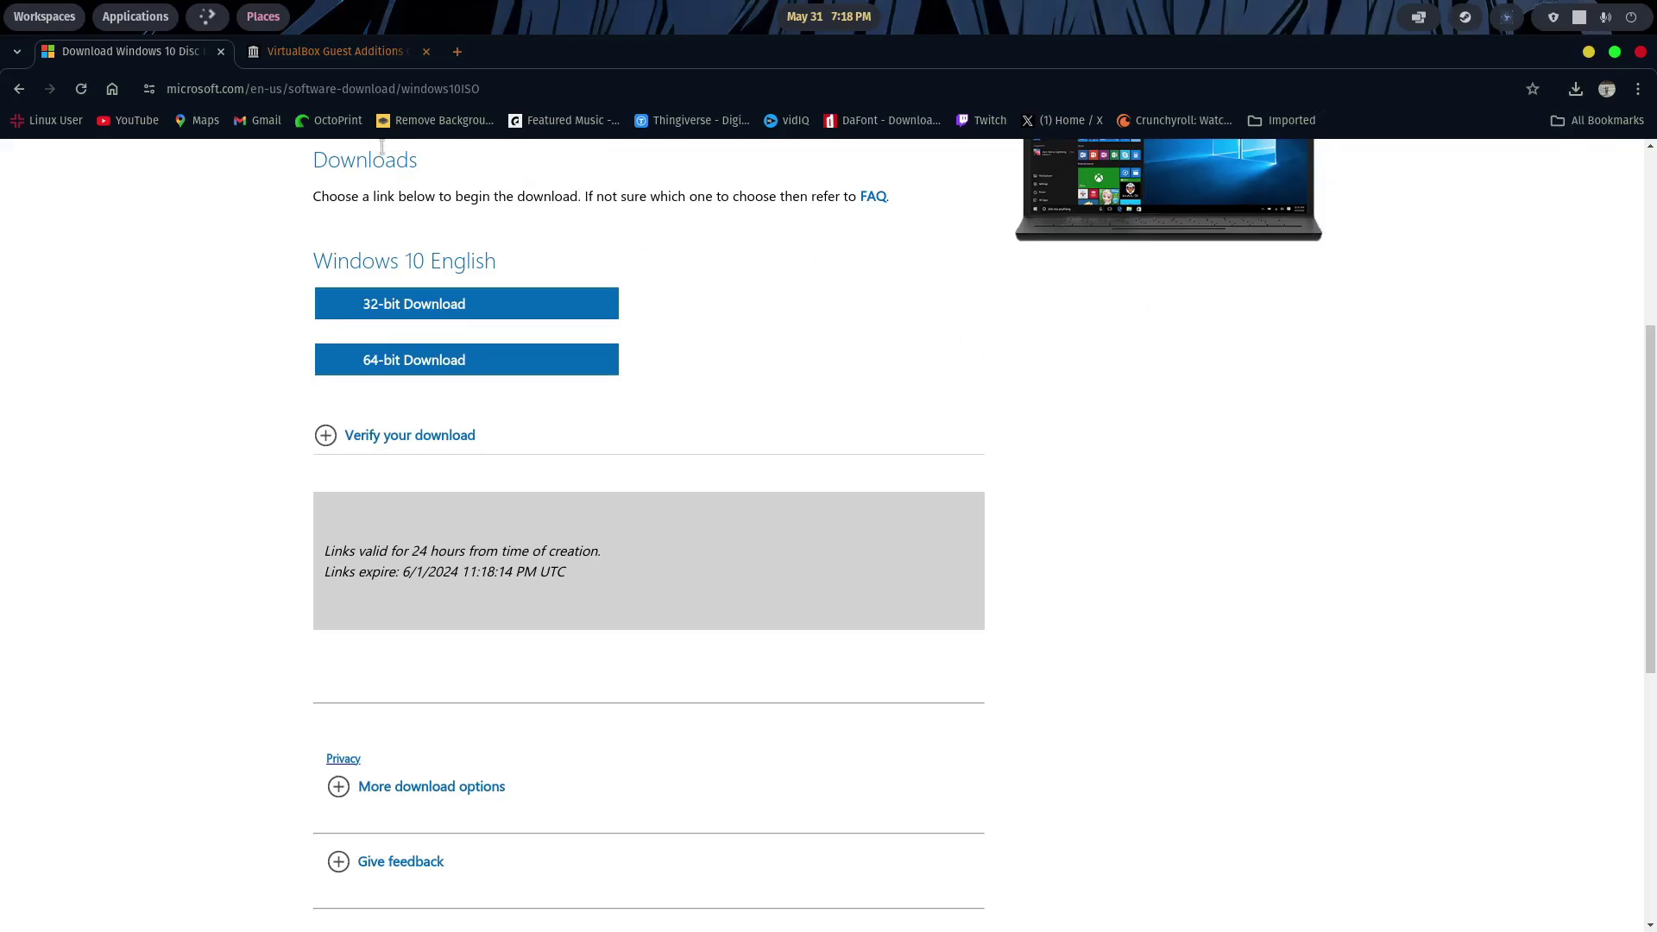
pyautogui.click(328, 61)
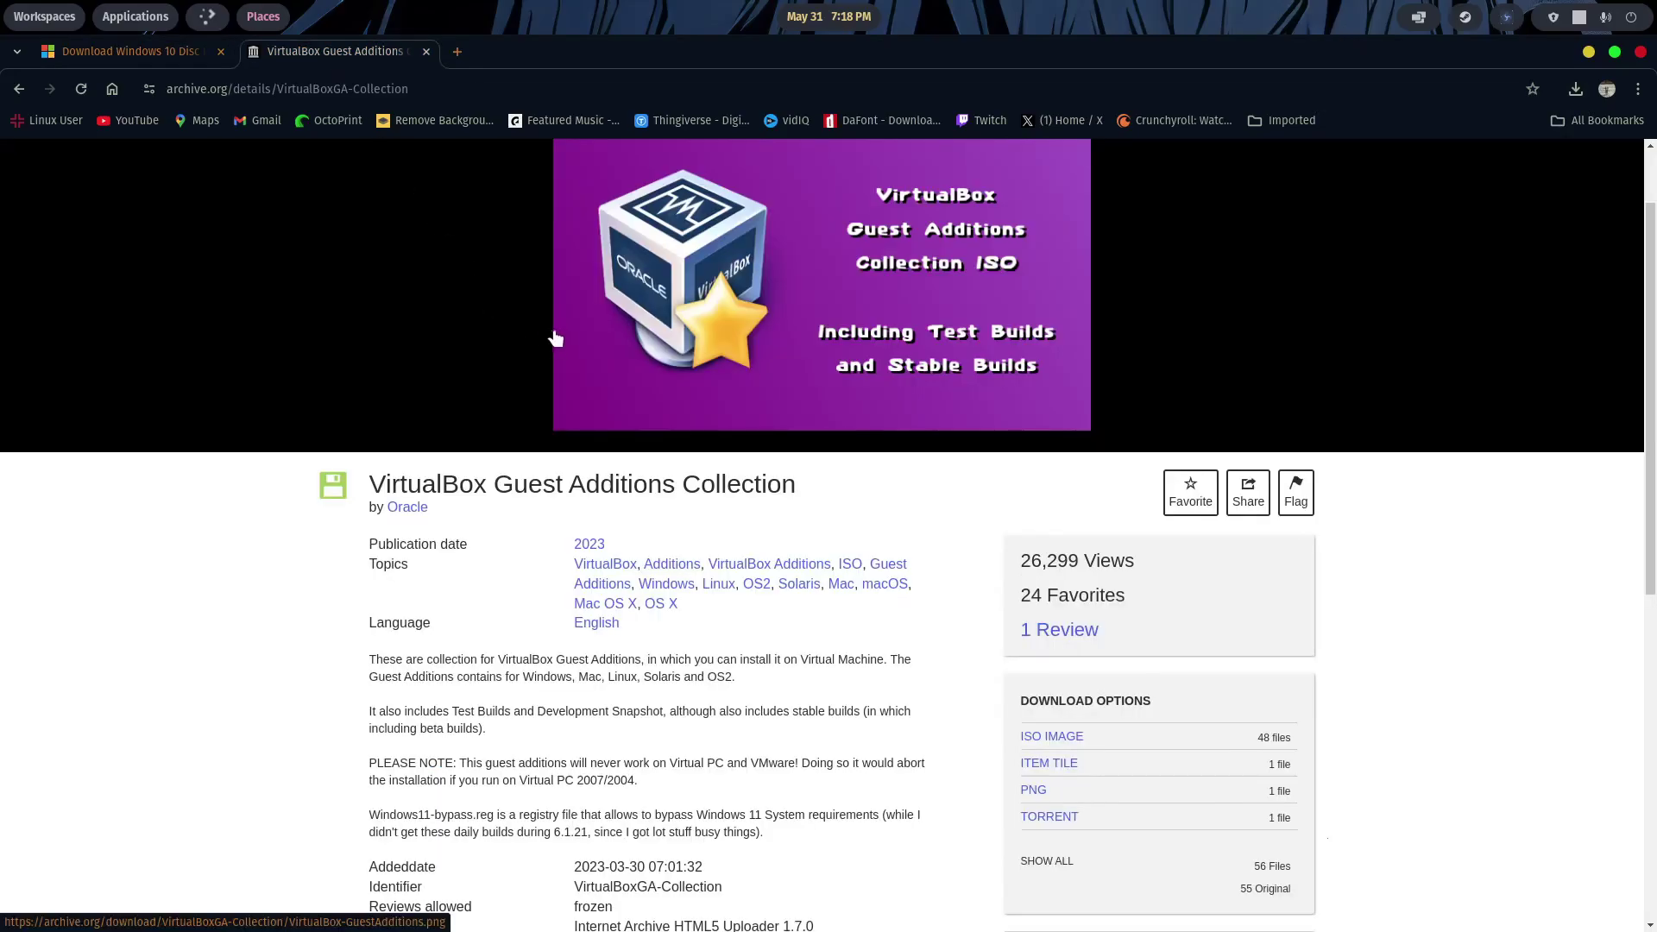
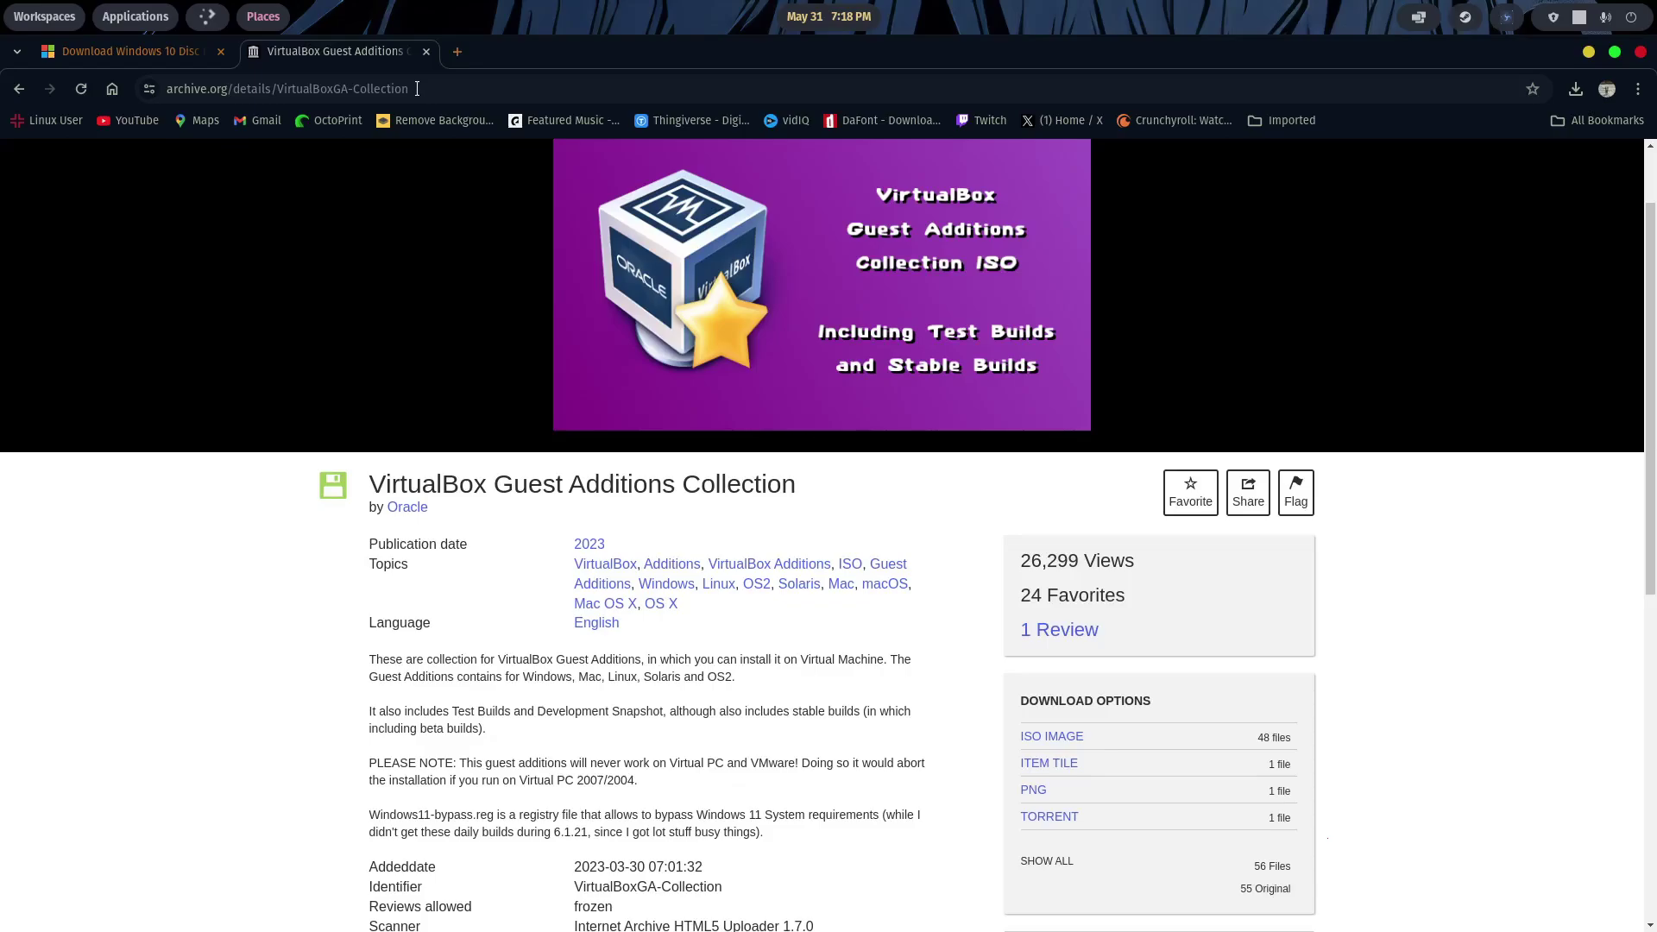
# - Open the Guest Additions ISO IMAGE file list, scroll to its end, and minimize Chrome
pyautogui.scroll(-3, 1407, 587)
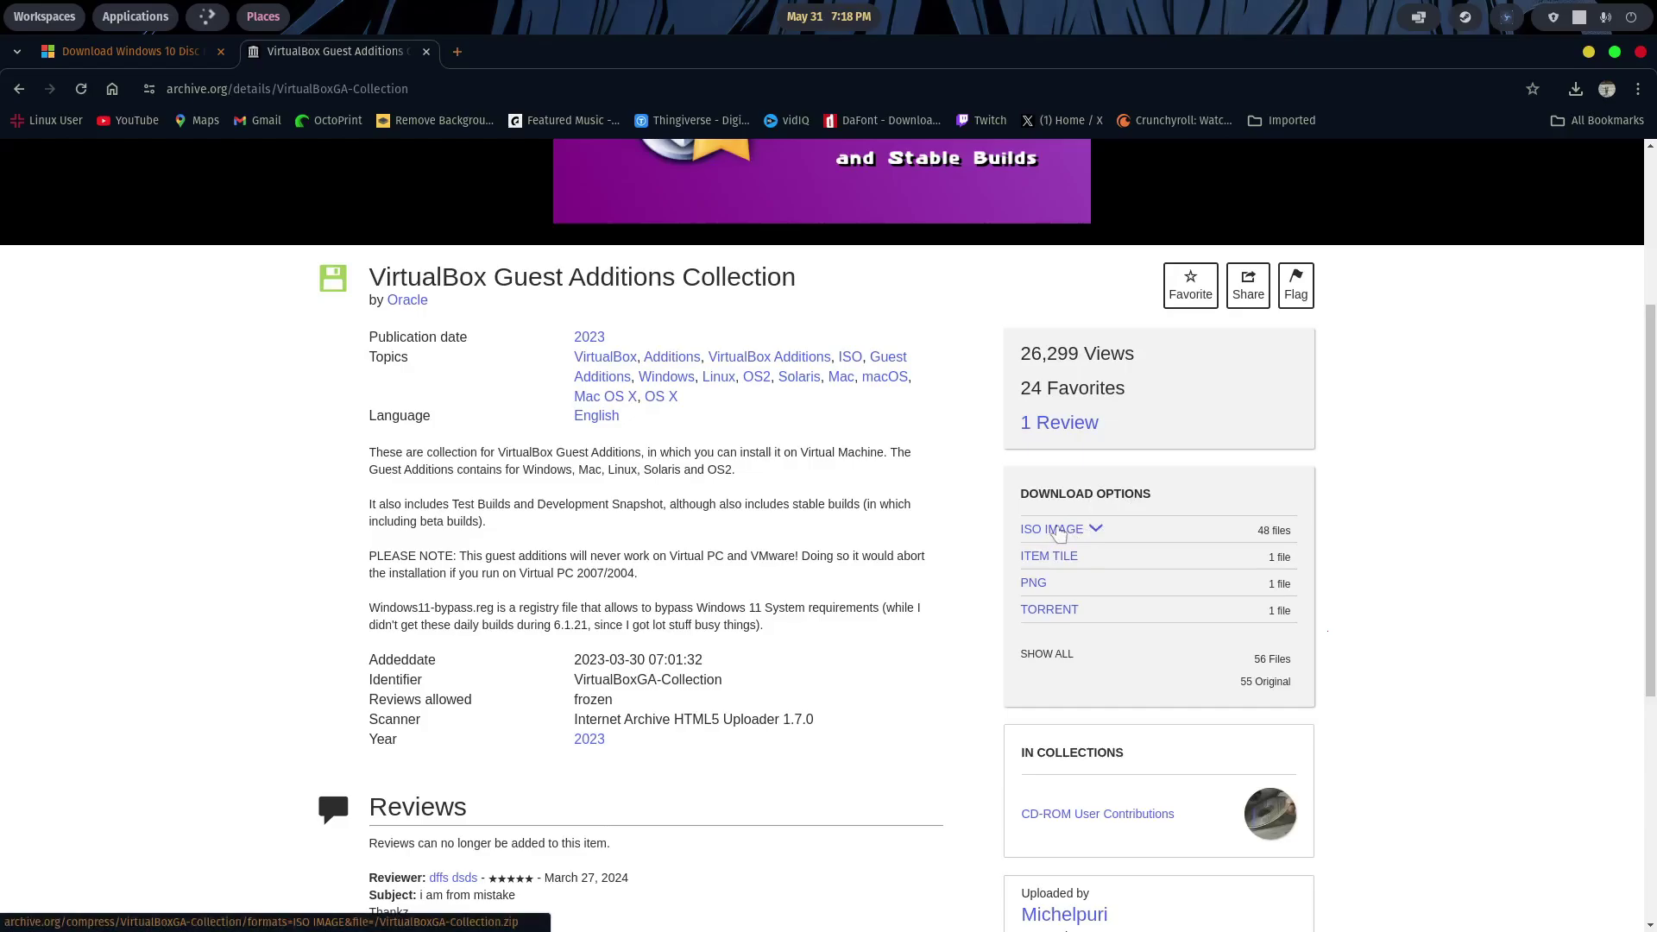
pyautogui.click(1057, 530)
pyautogui.scroll(-1, 1359, 531)
pyautogui.scroll(-15, 1243, 432)
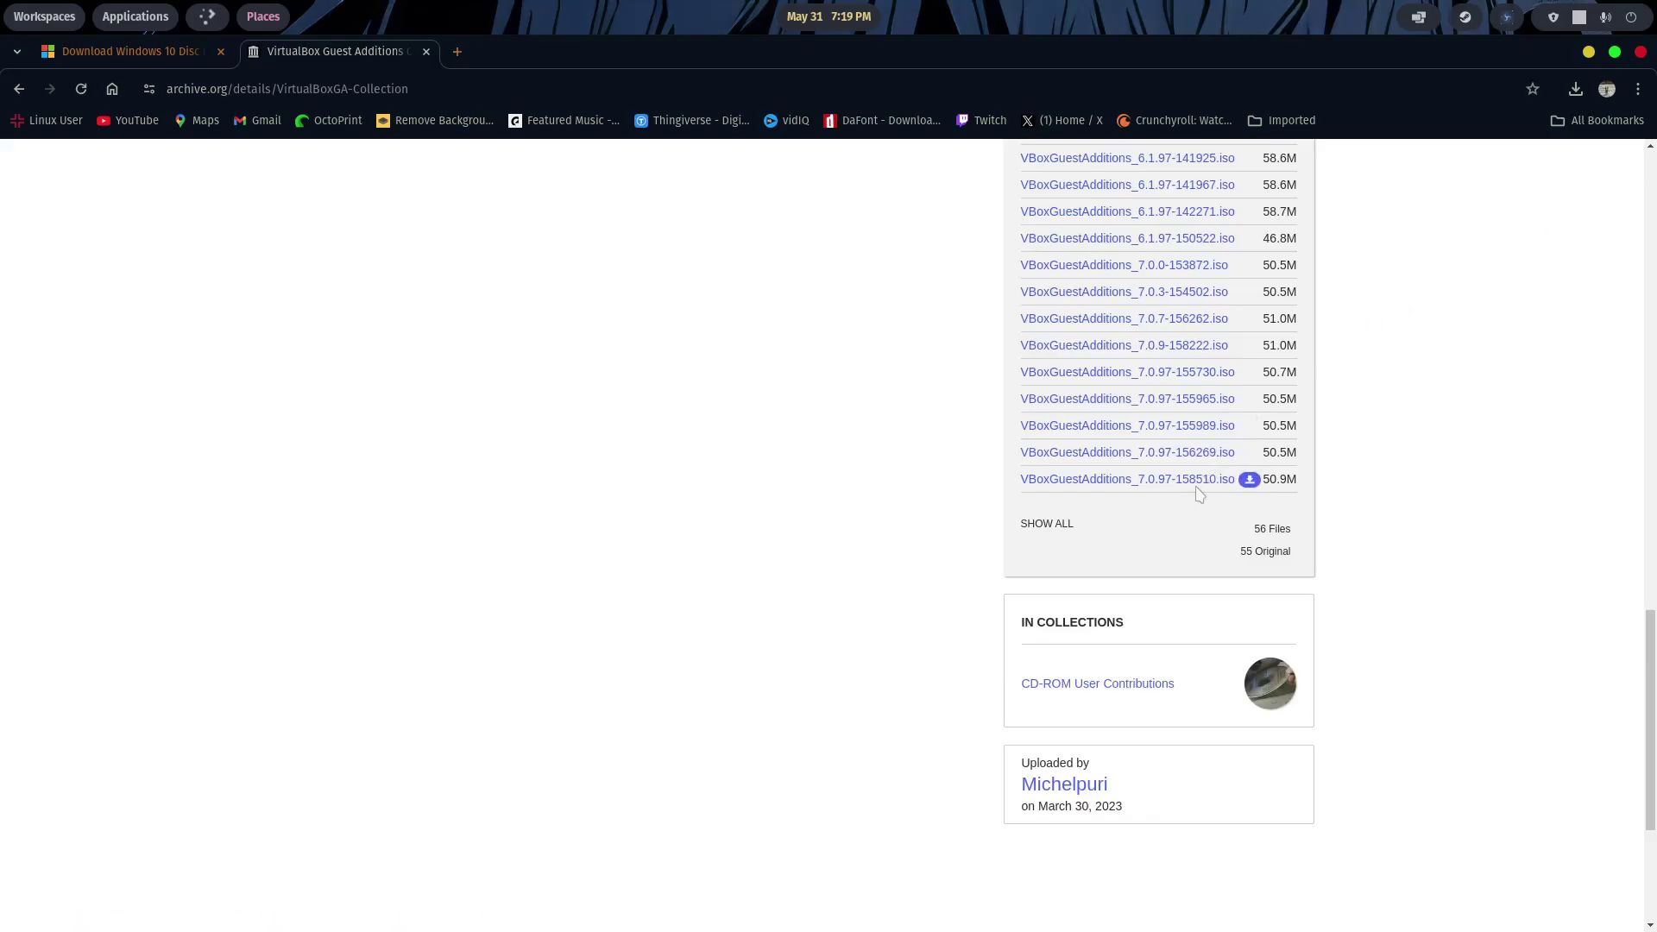
pyautogui.click(1588, 53)
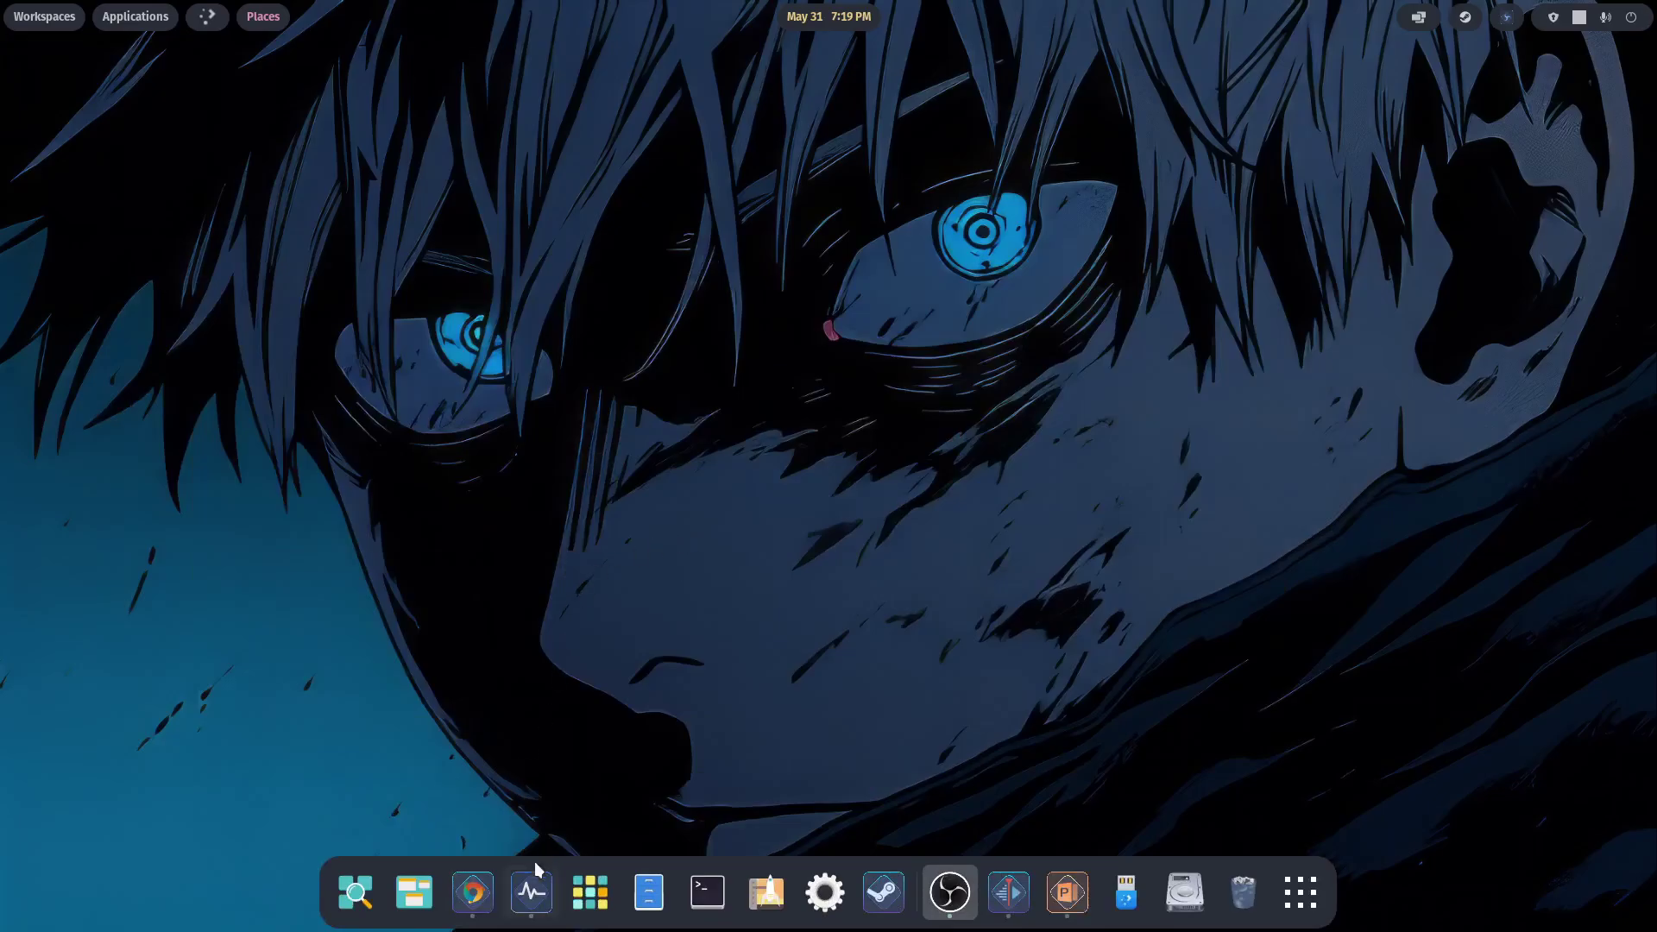
# - Create a new VM named Windows using the Win10_22H2_English_x64v1.iso installation image
pyautogui.click(531, 891)
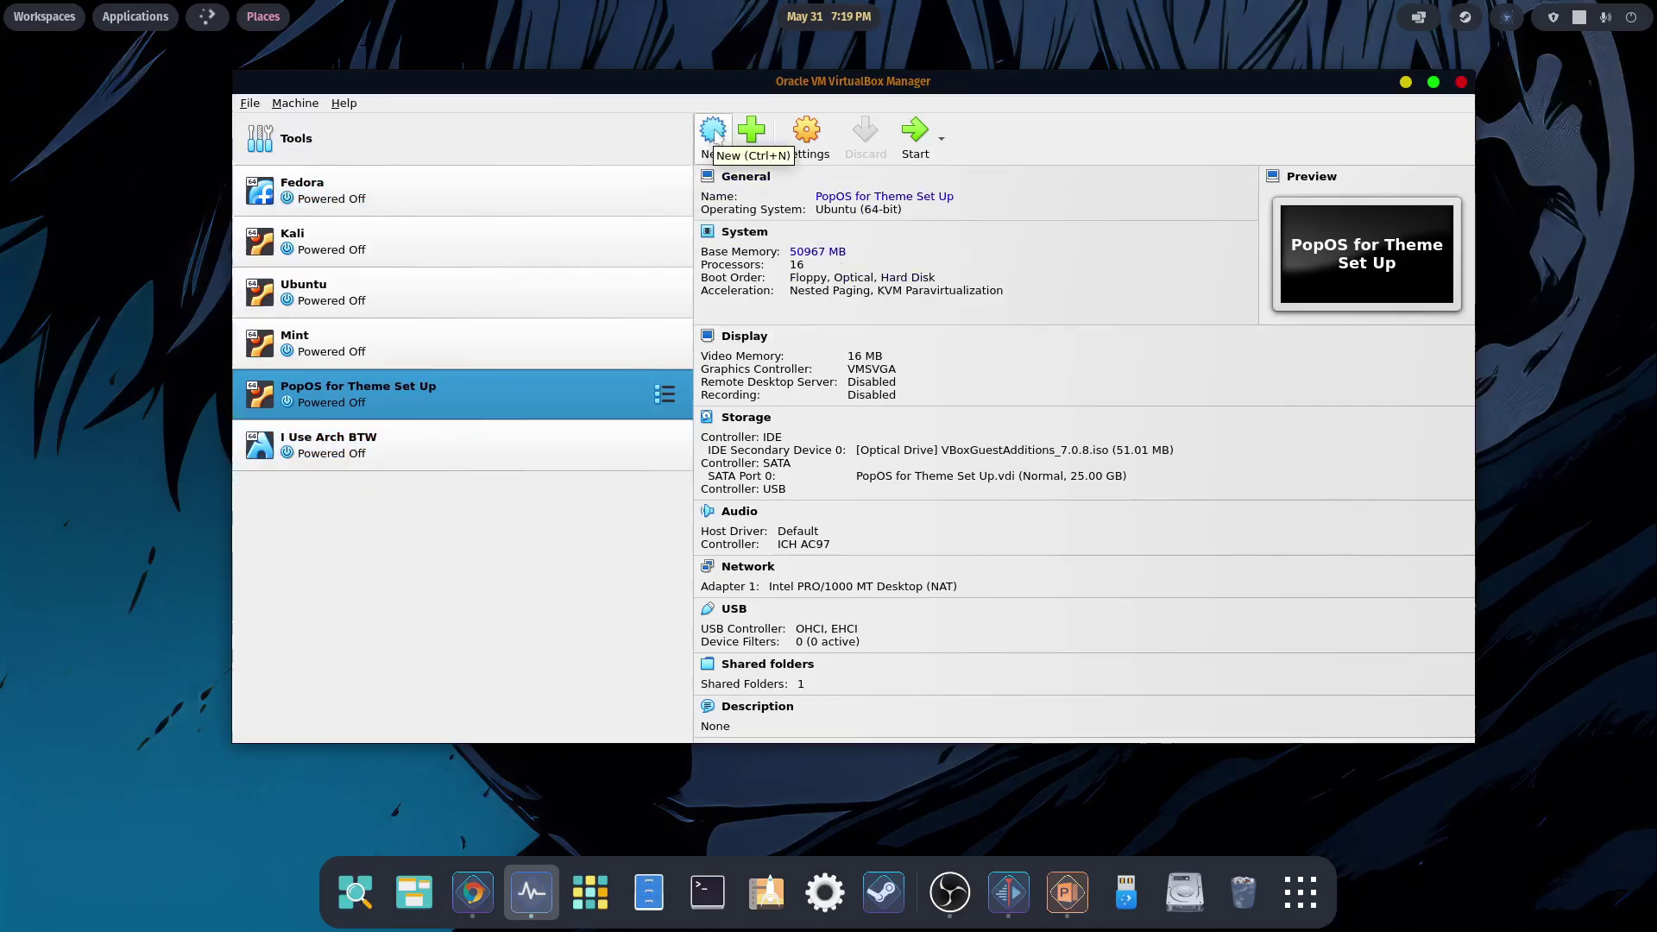
pyautogui.click(714, 134)
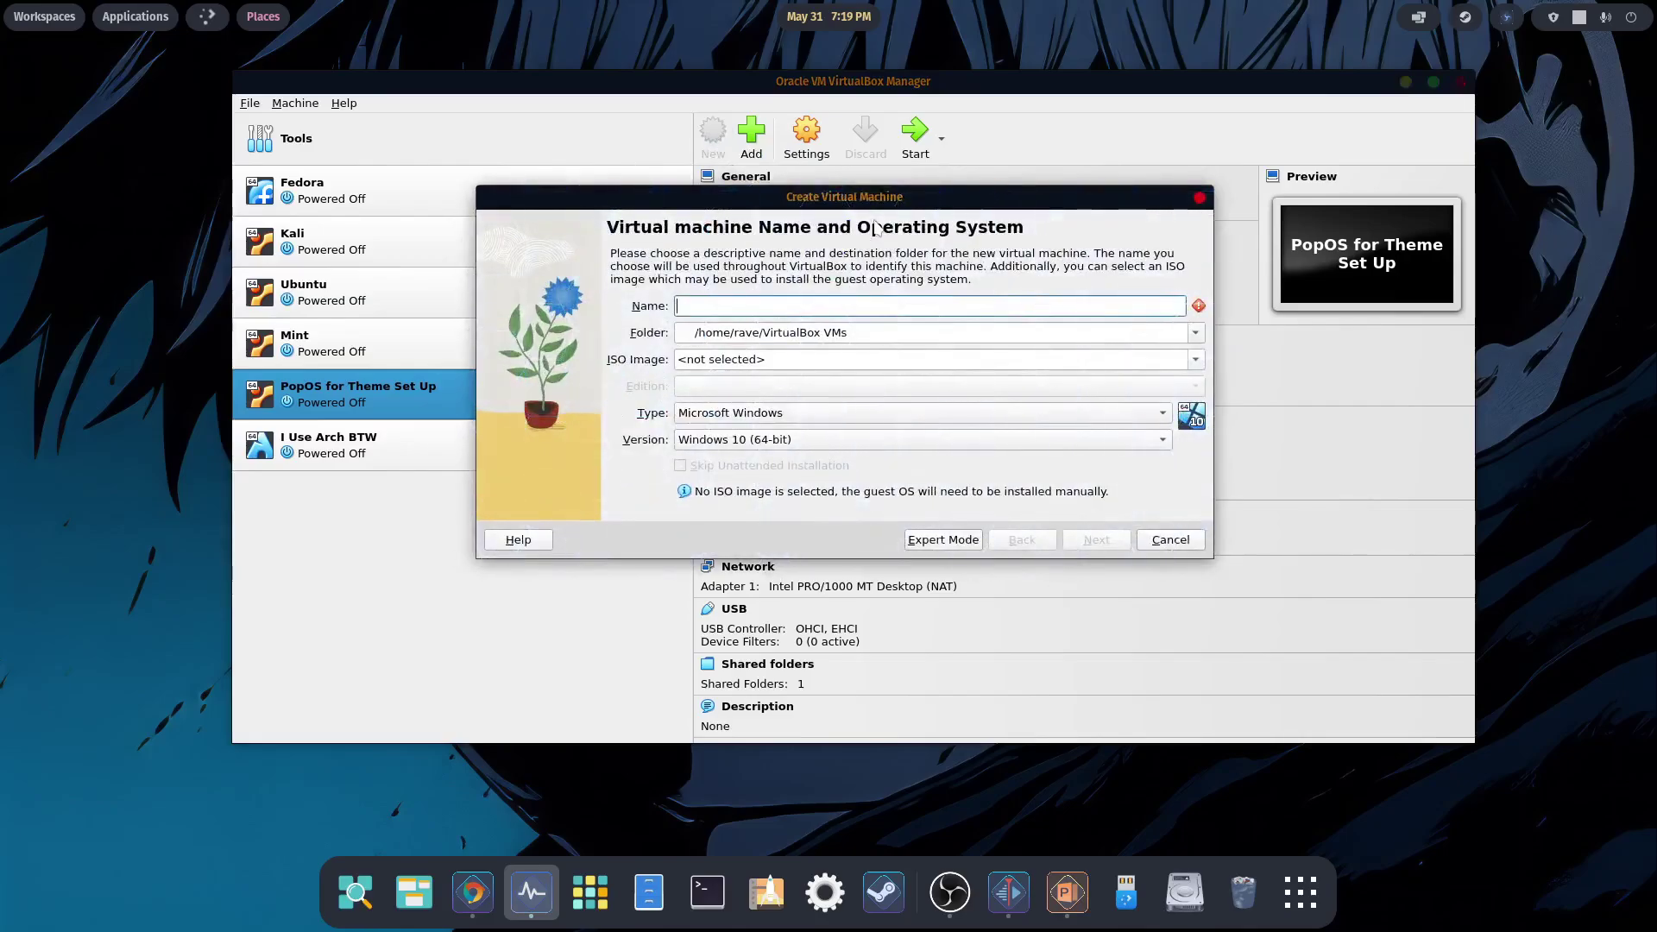
pyautogui.write('Windows')
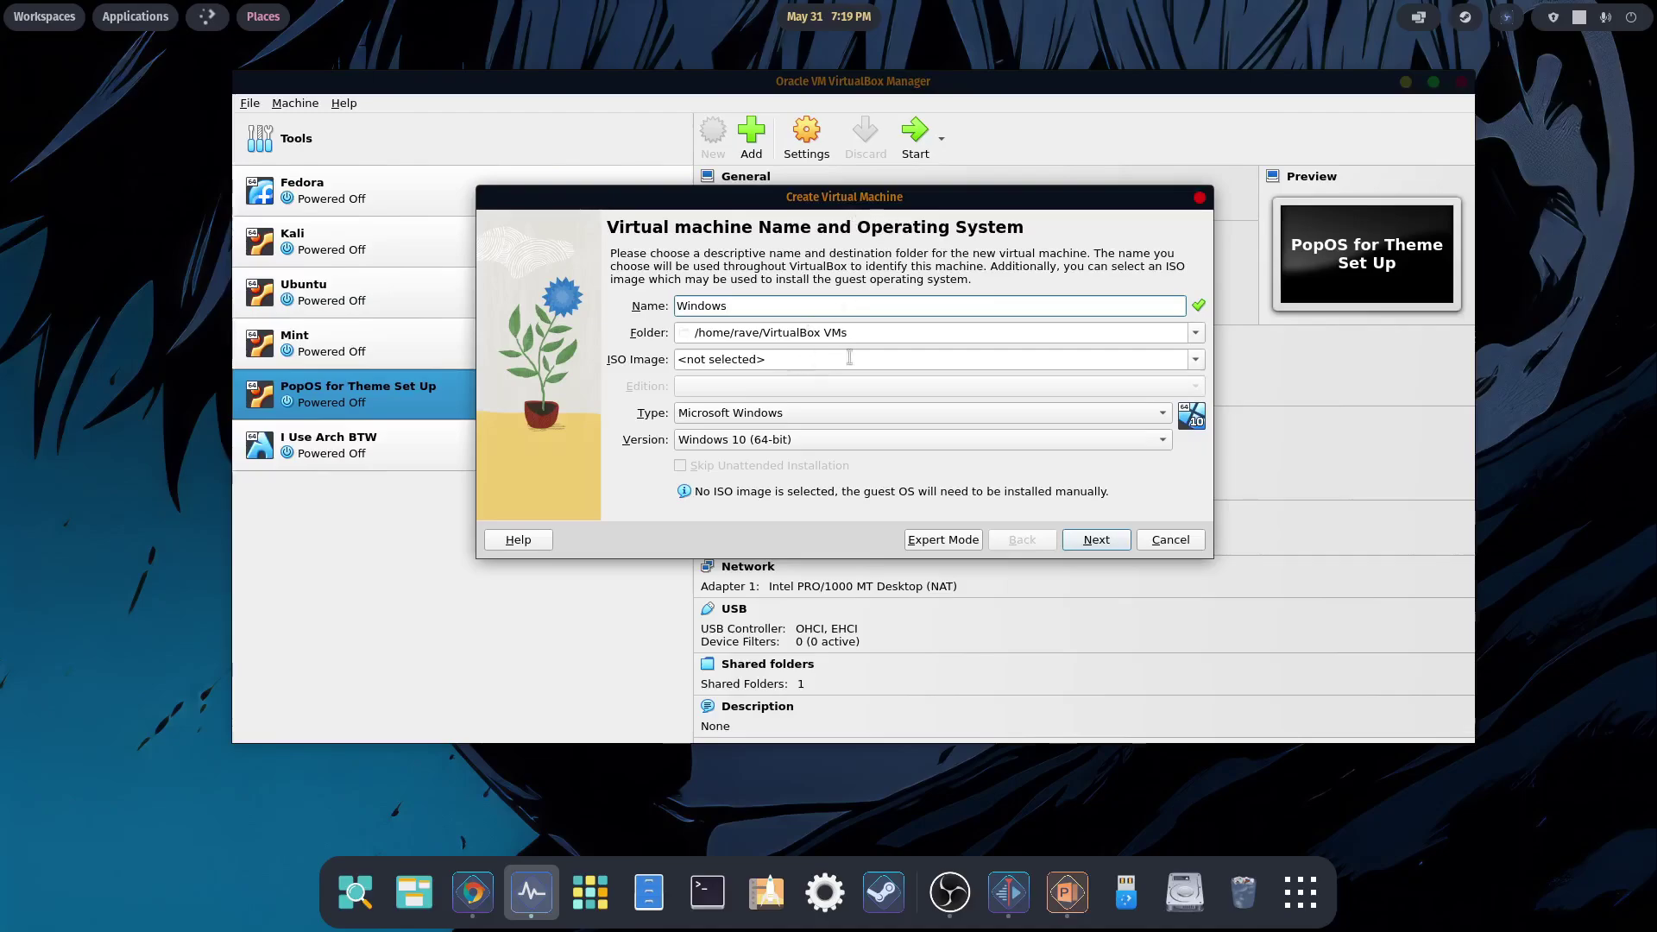
pyautogui.click(1195, 359)
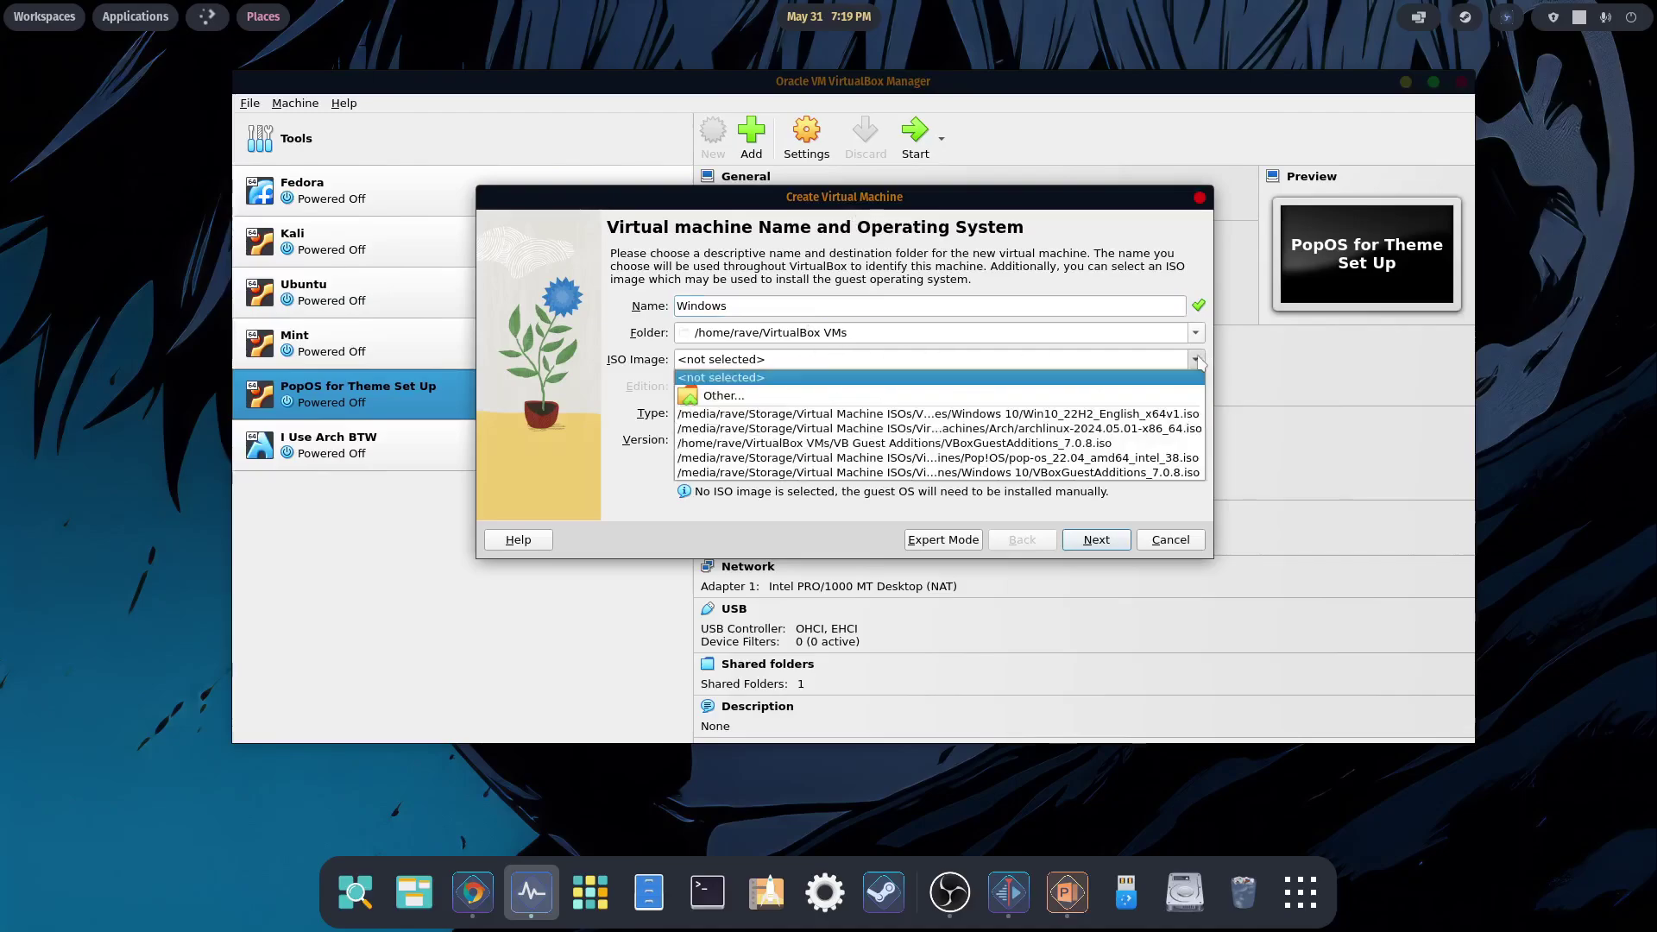
pyautogui.click(728, 397)
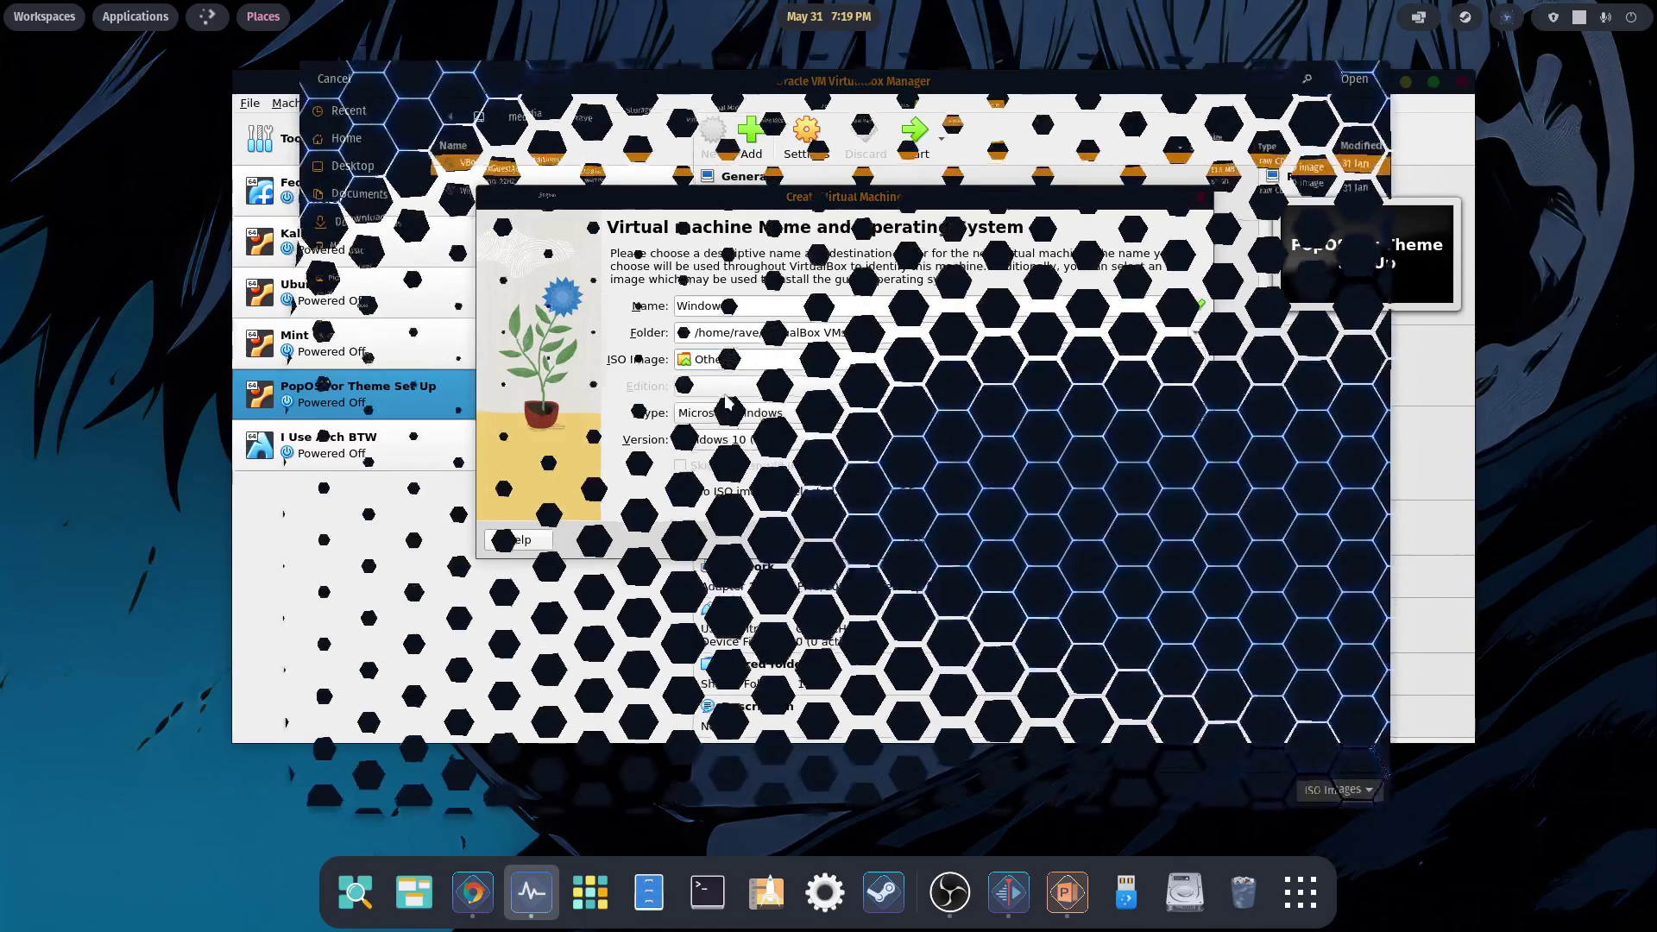
pyautogui.click(538, 190)
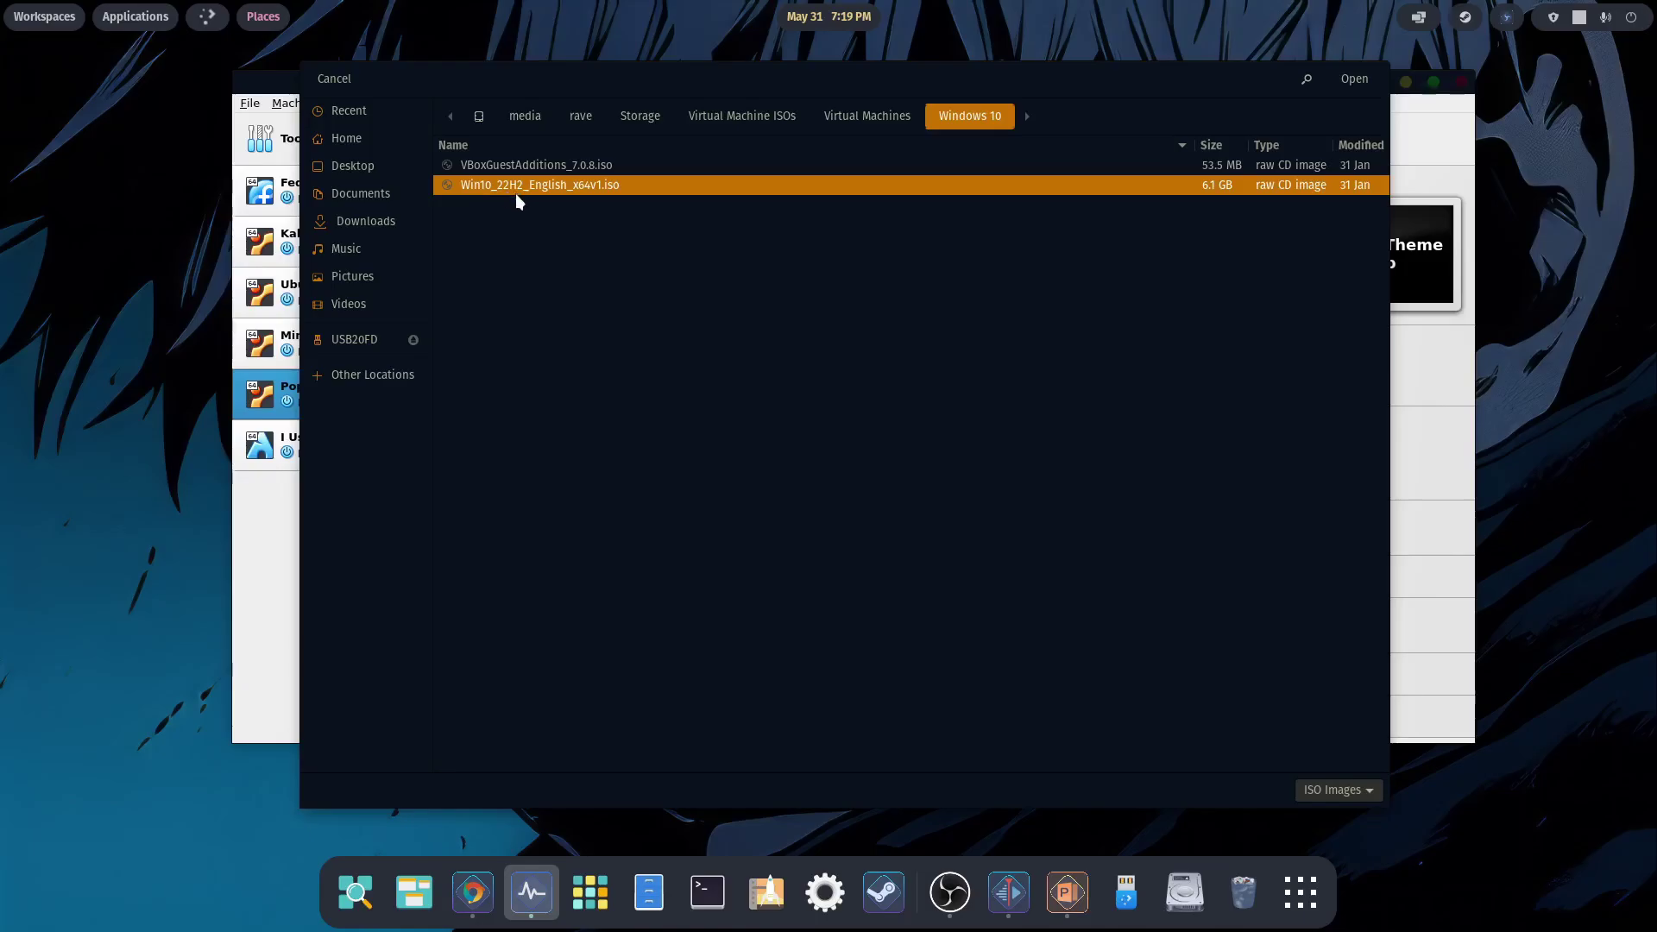
pyautogui.click(1355, 80)
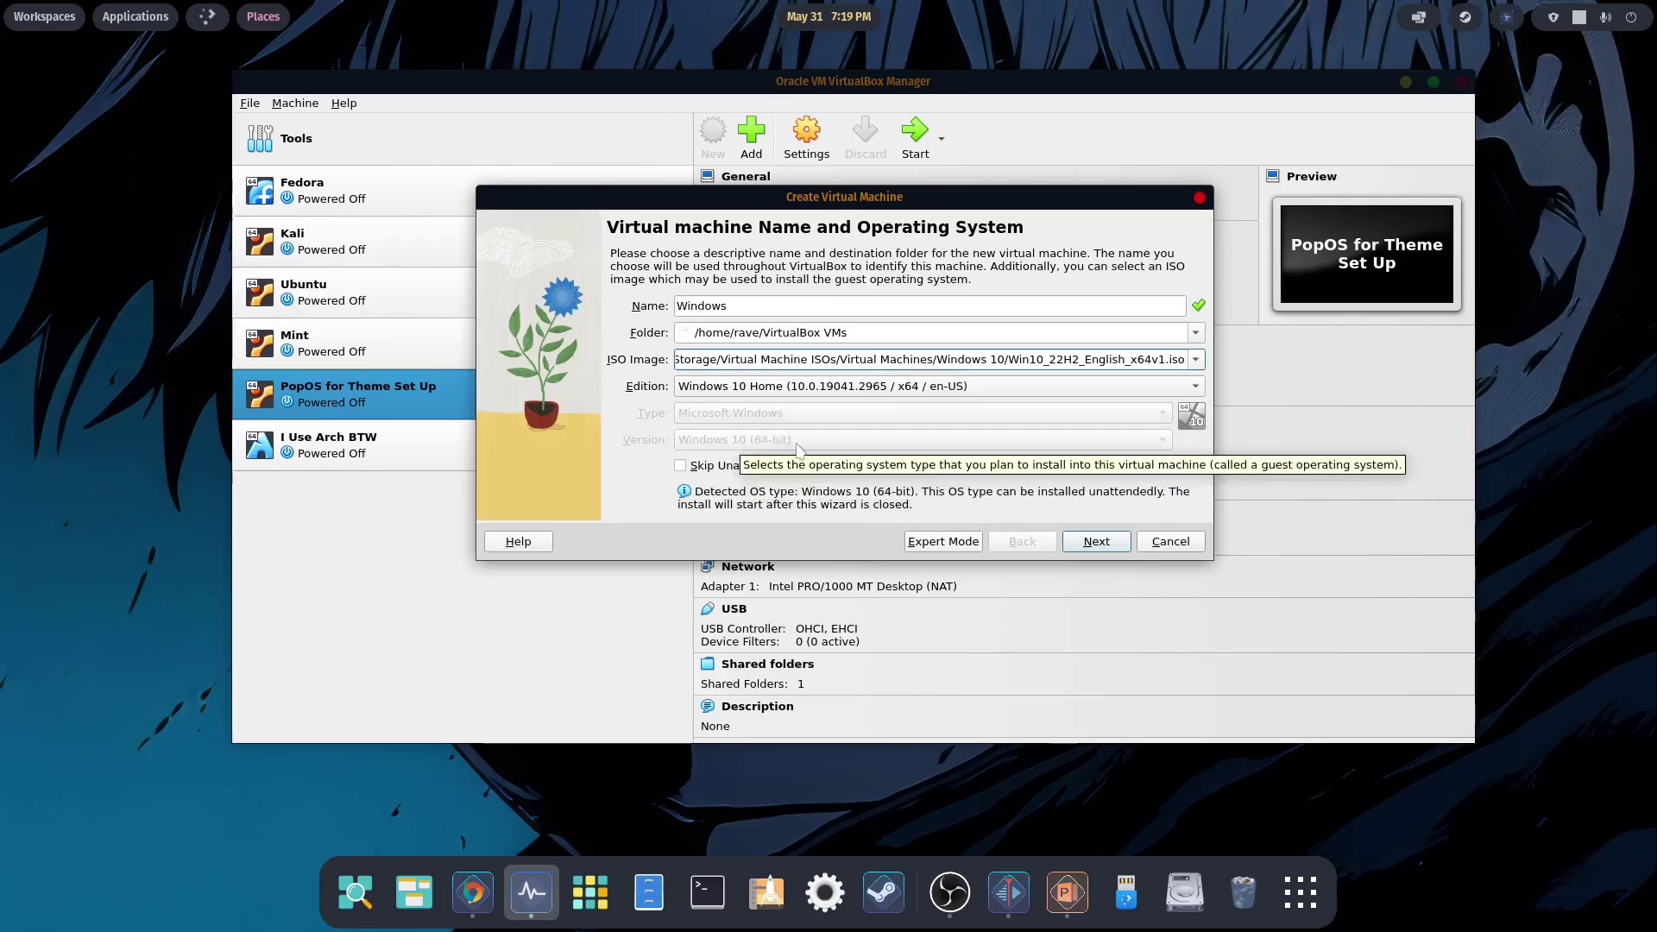
pyautogui.click(1080, 538)
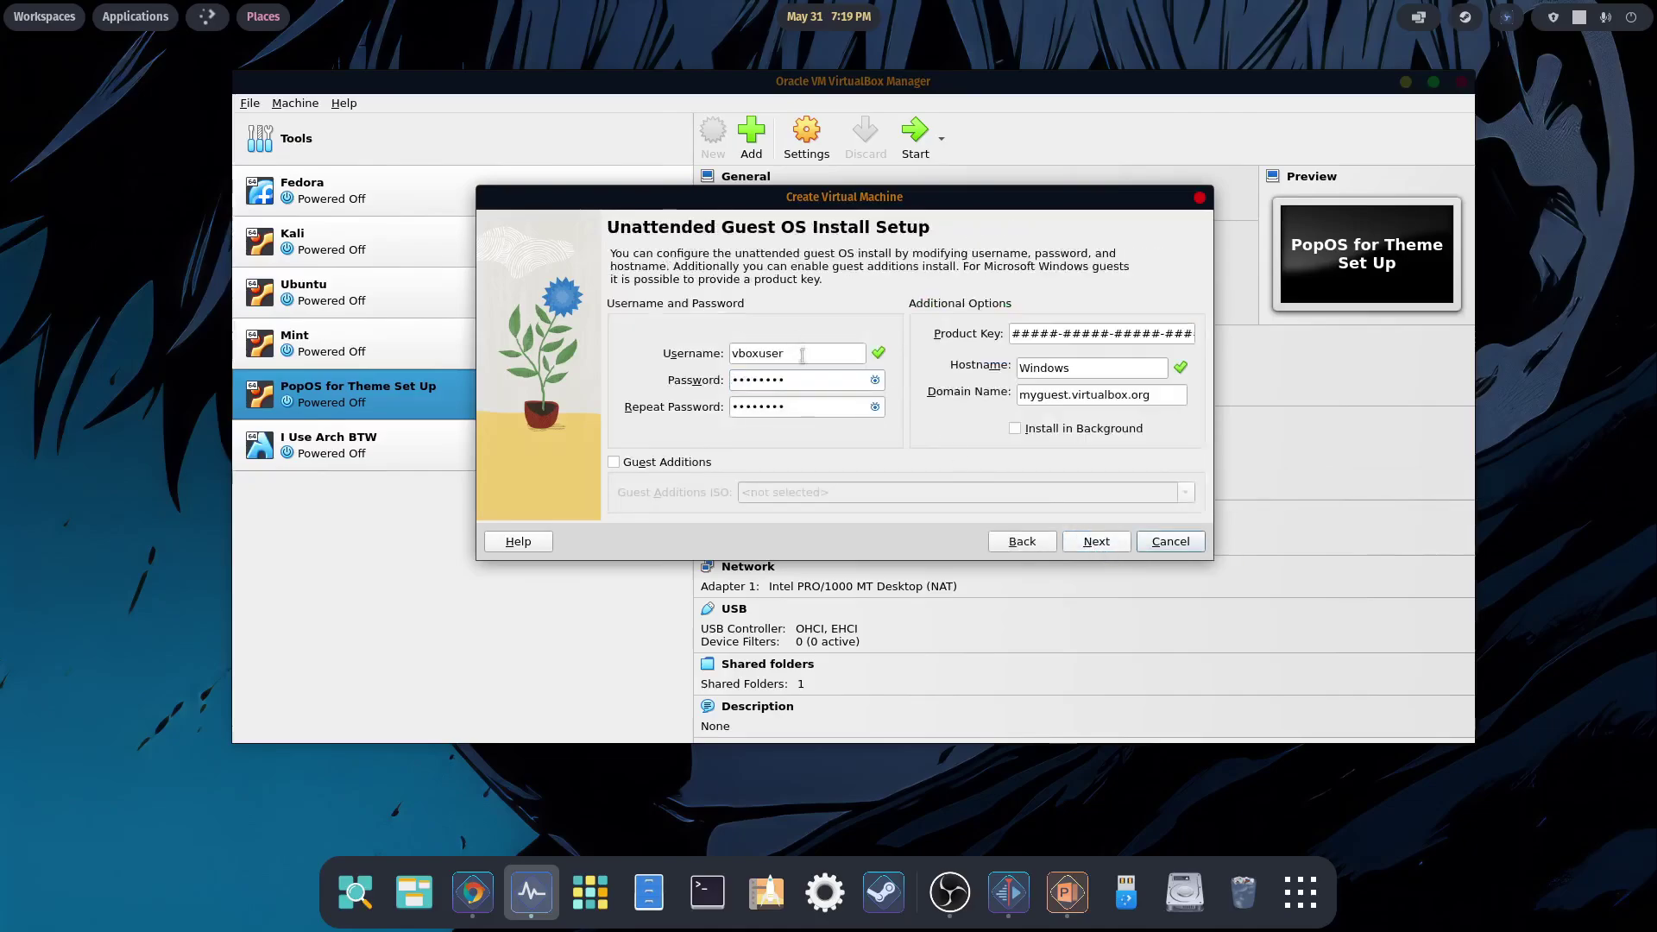
# - Set a custom unattended-install username and enter a matching account password twice
pyautogui.doubleClick(738, 355)
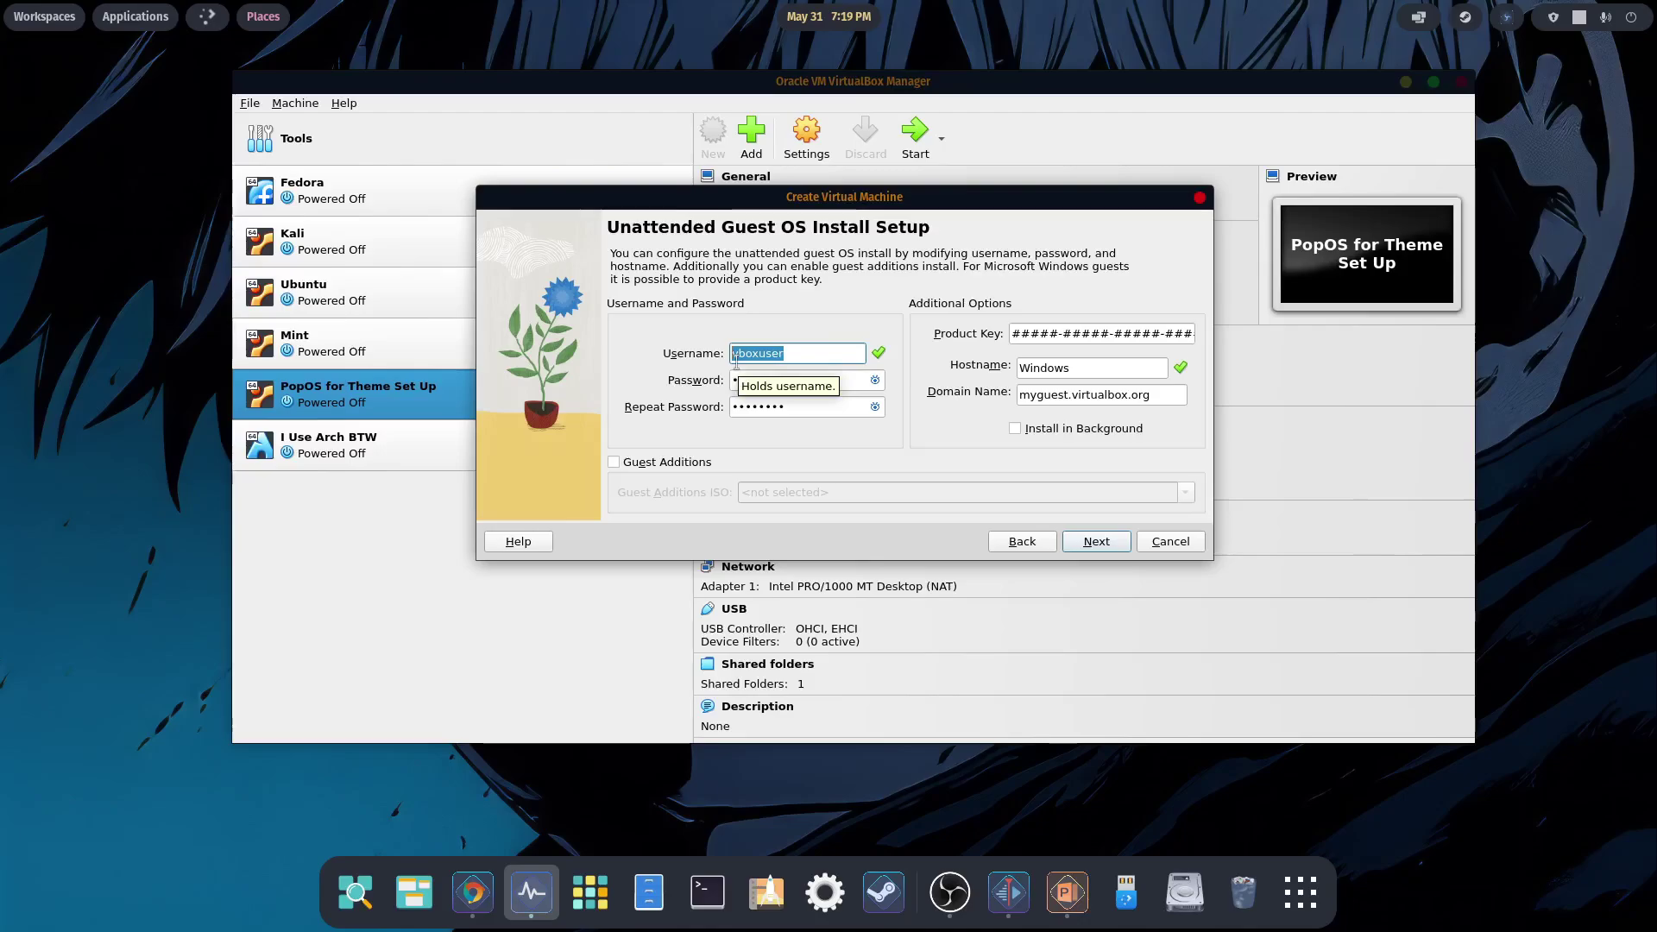
pyautogui.write('Rave')
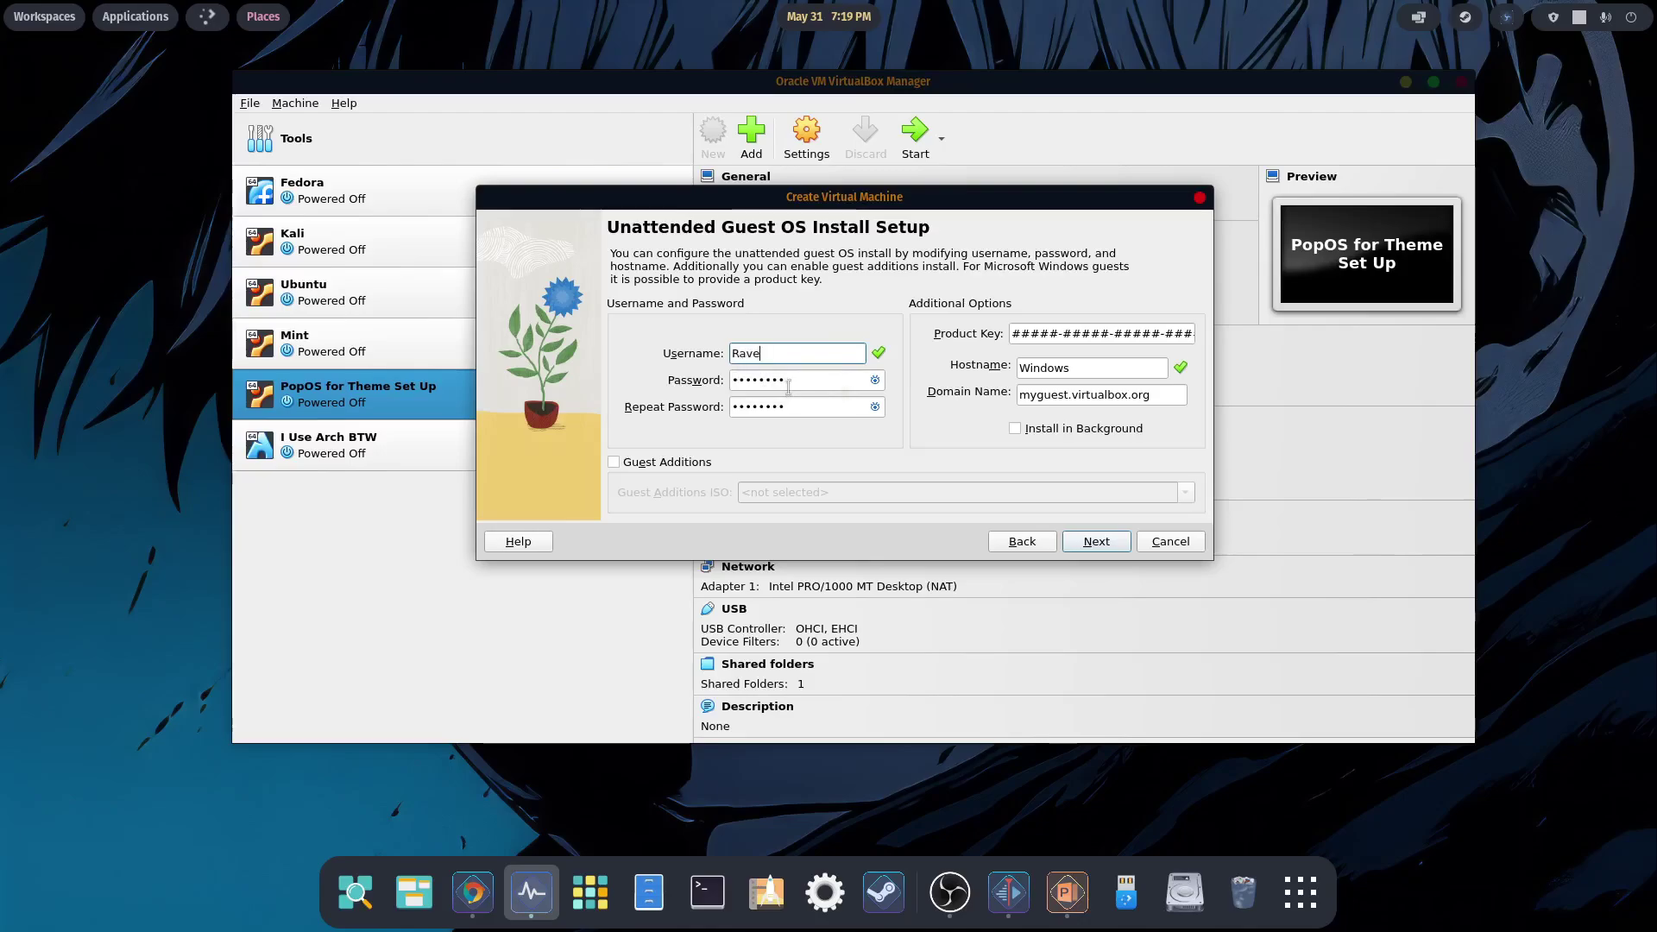
pyautogui.press('Tab')
pyautogui.write('1234')
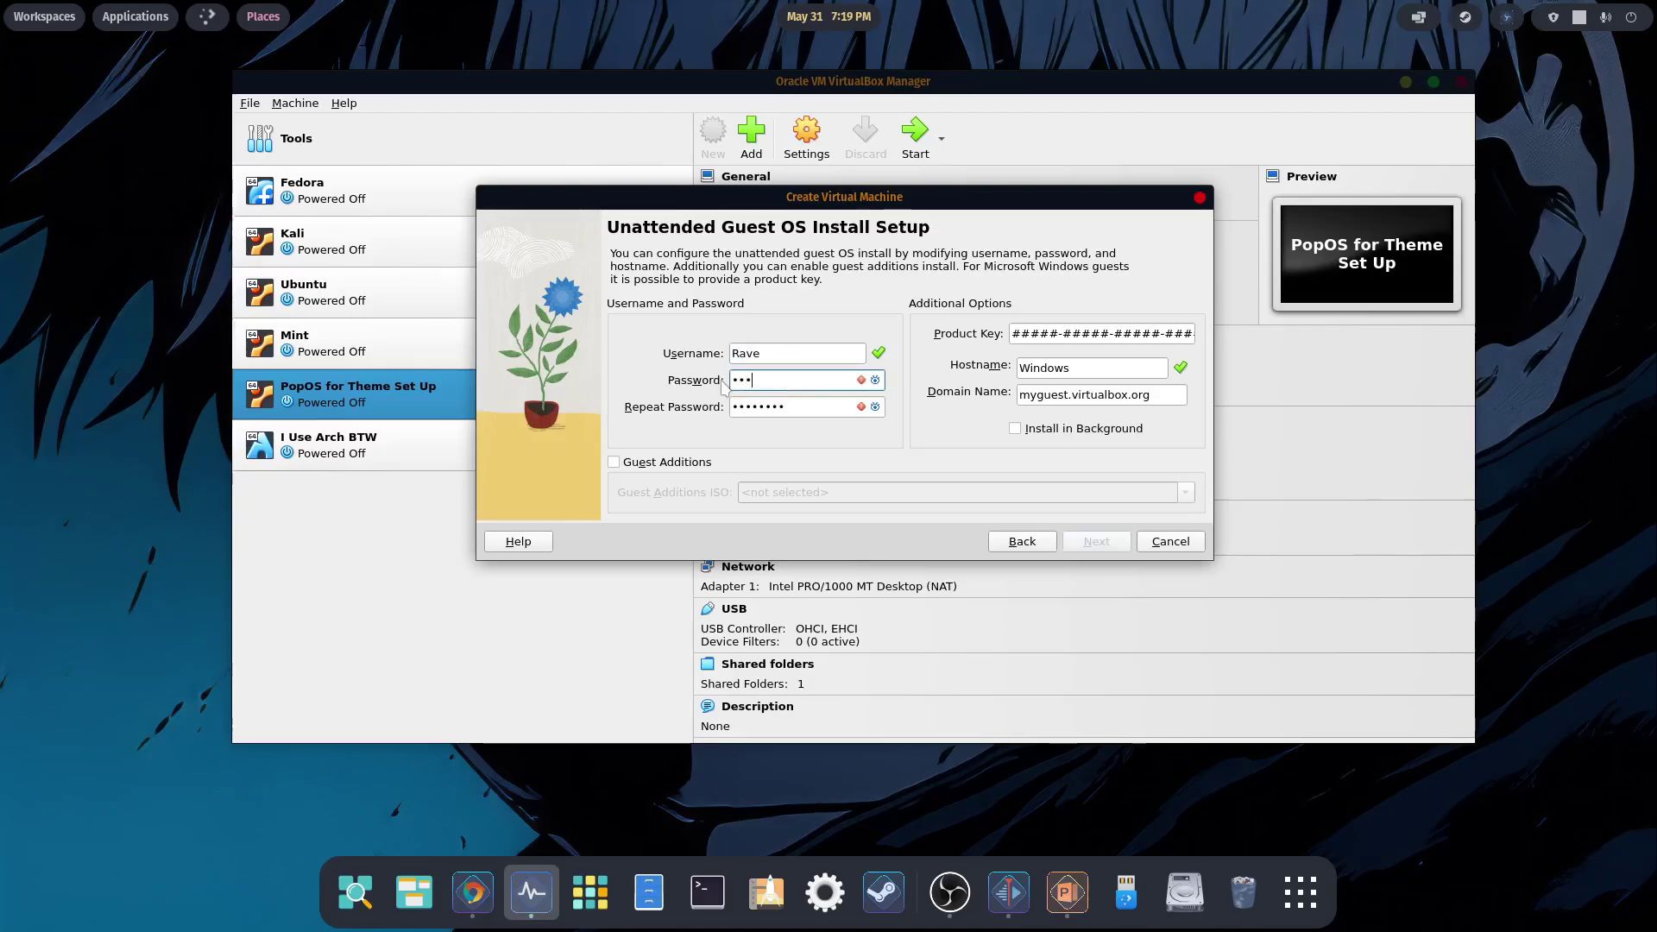
pyautogui.press('Tab')
pyautogui.write('1234')
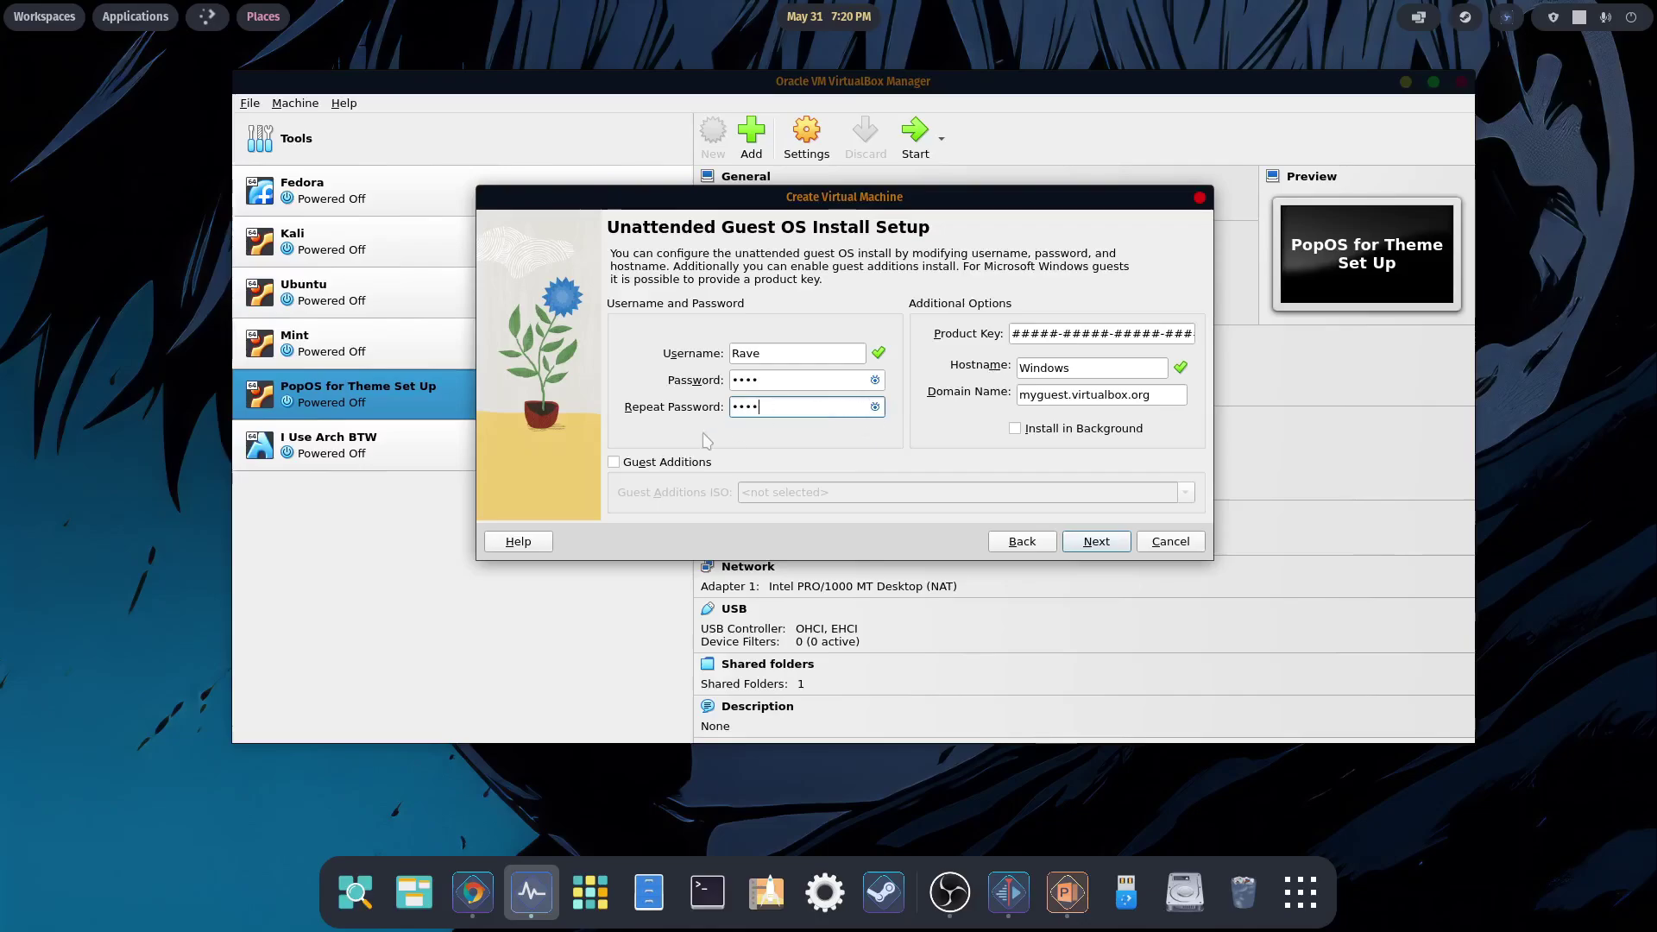
# - Enable Guest Additions installation from VBoxGuestAdditions_7.0.8.iso
pyautogui.click(615, 463)
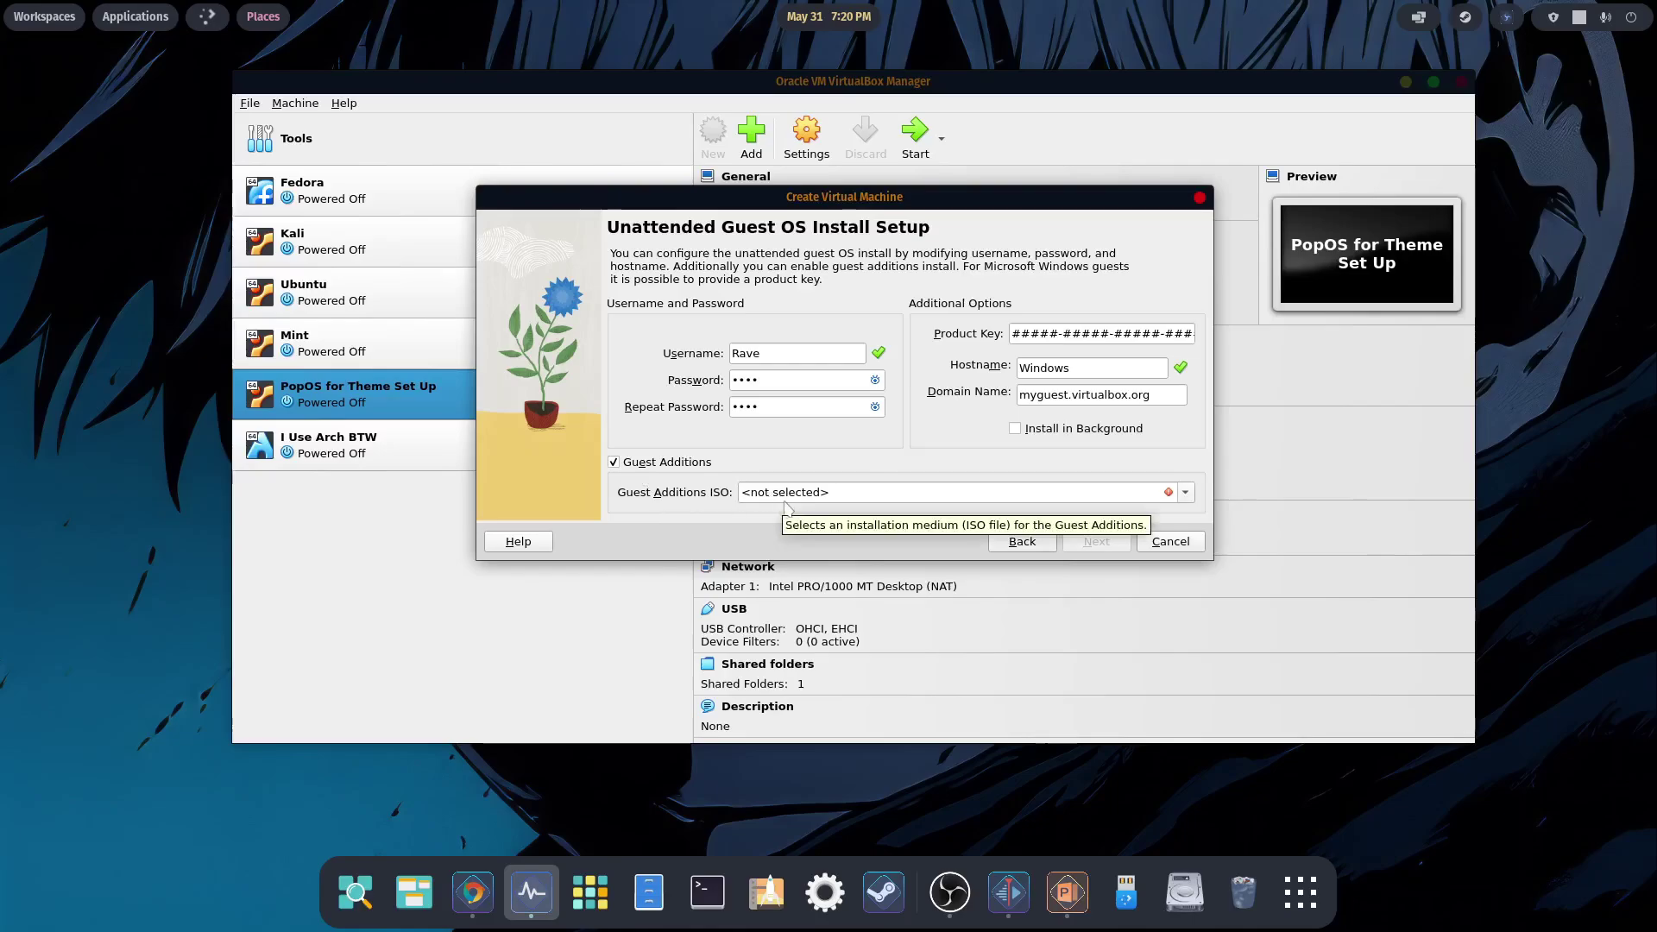
pyautogui.click(1187, 493)
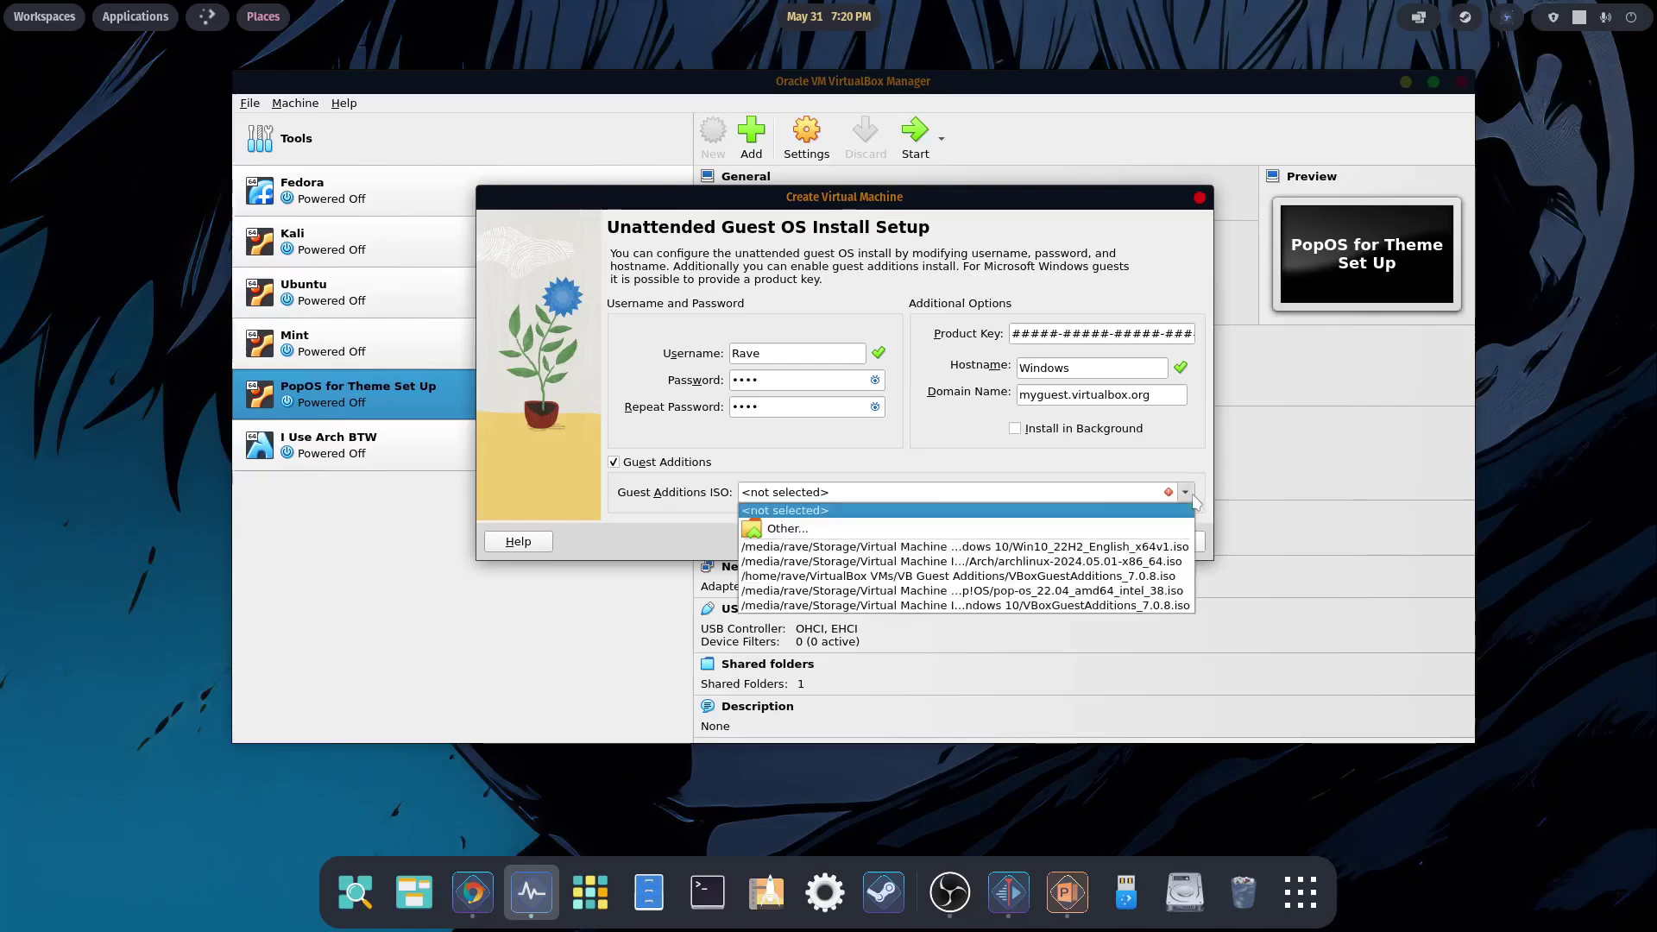
pyautogui.click(824, 527)
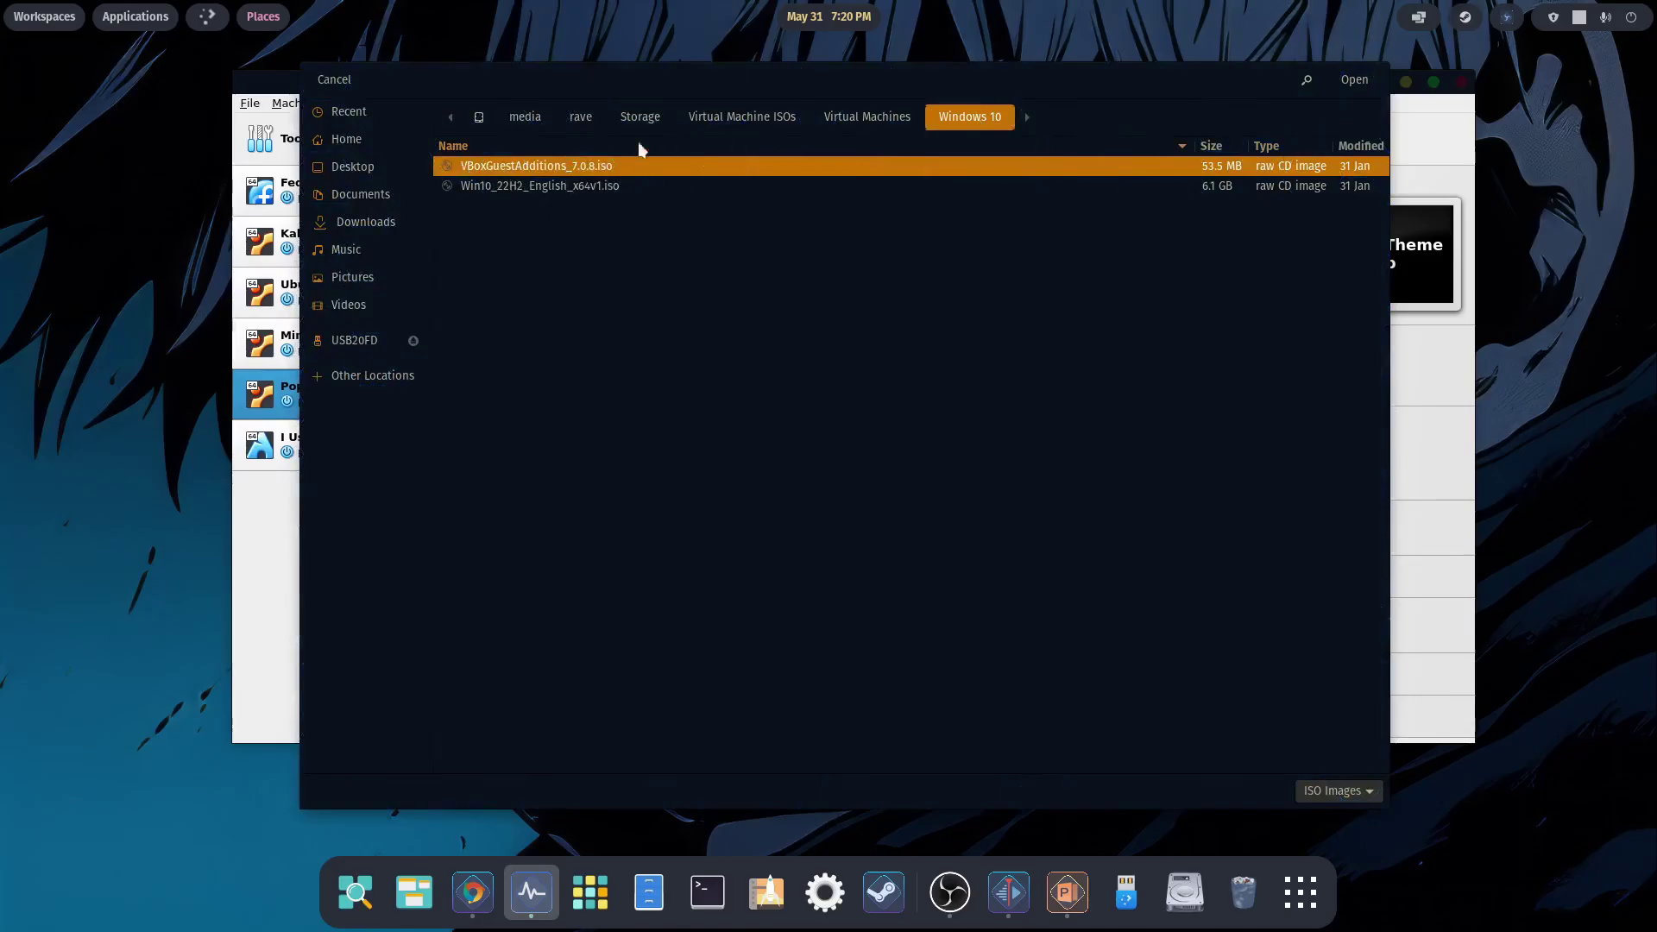
pyautogui.click(1338, 82)
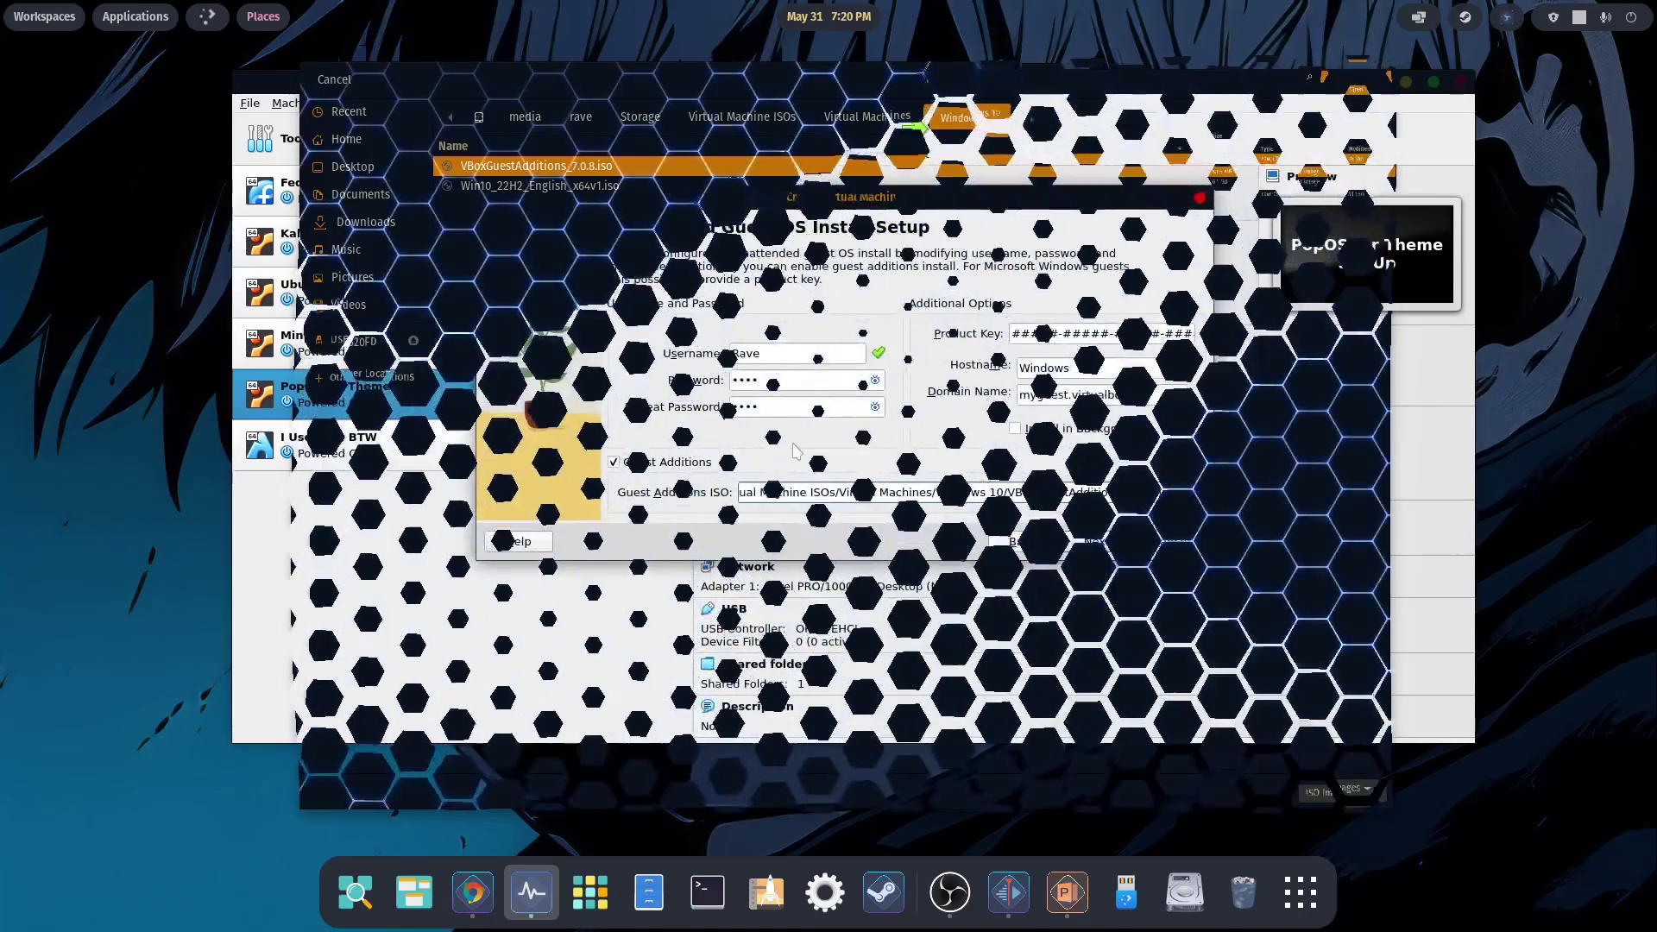
pyautogui.click(1096, 541)
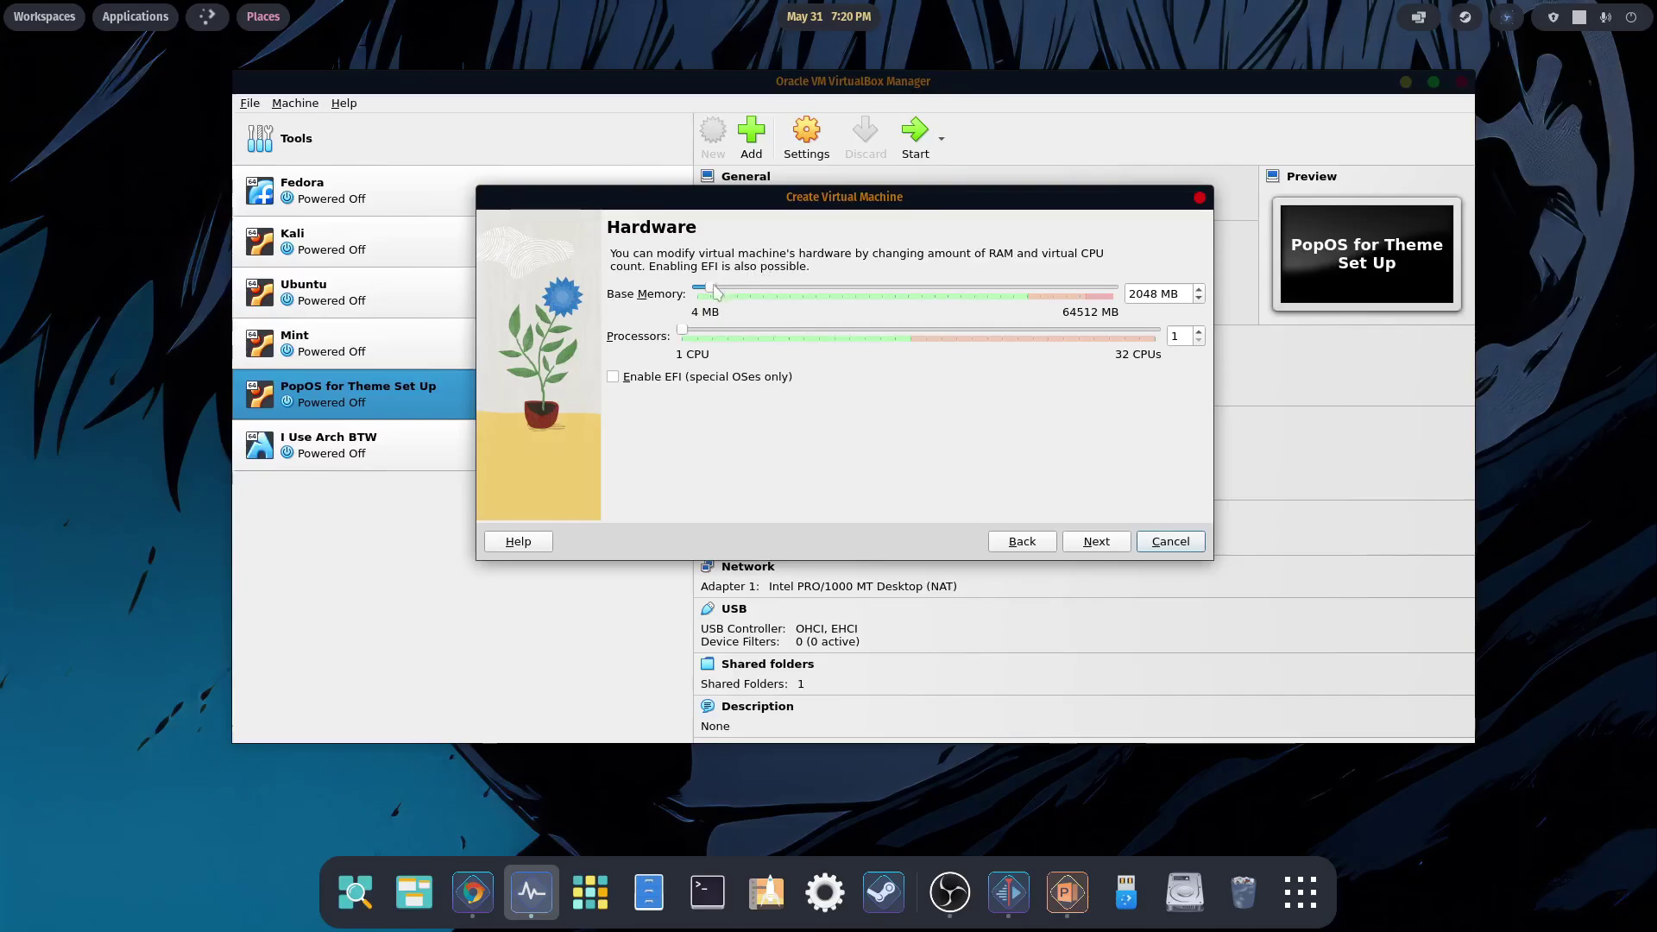
# - Give the VM about 50 GB memory and 16 CPUs, keep the 50 GB disk, and finish
pyautogui.moveTo(717, 293); pyautogui.dragTo(1024, 292)
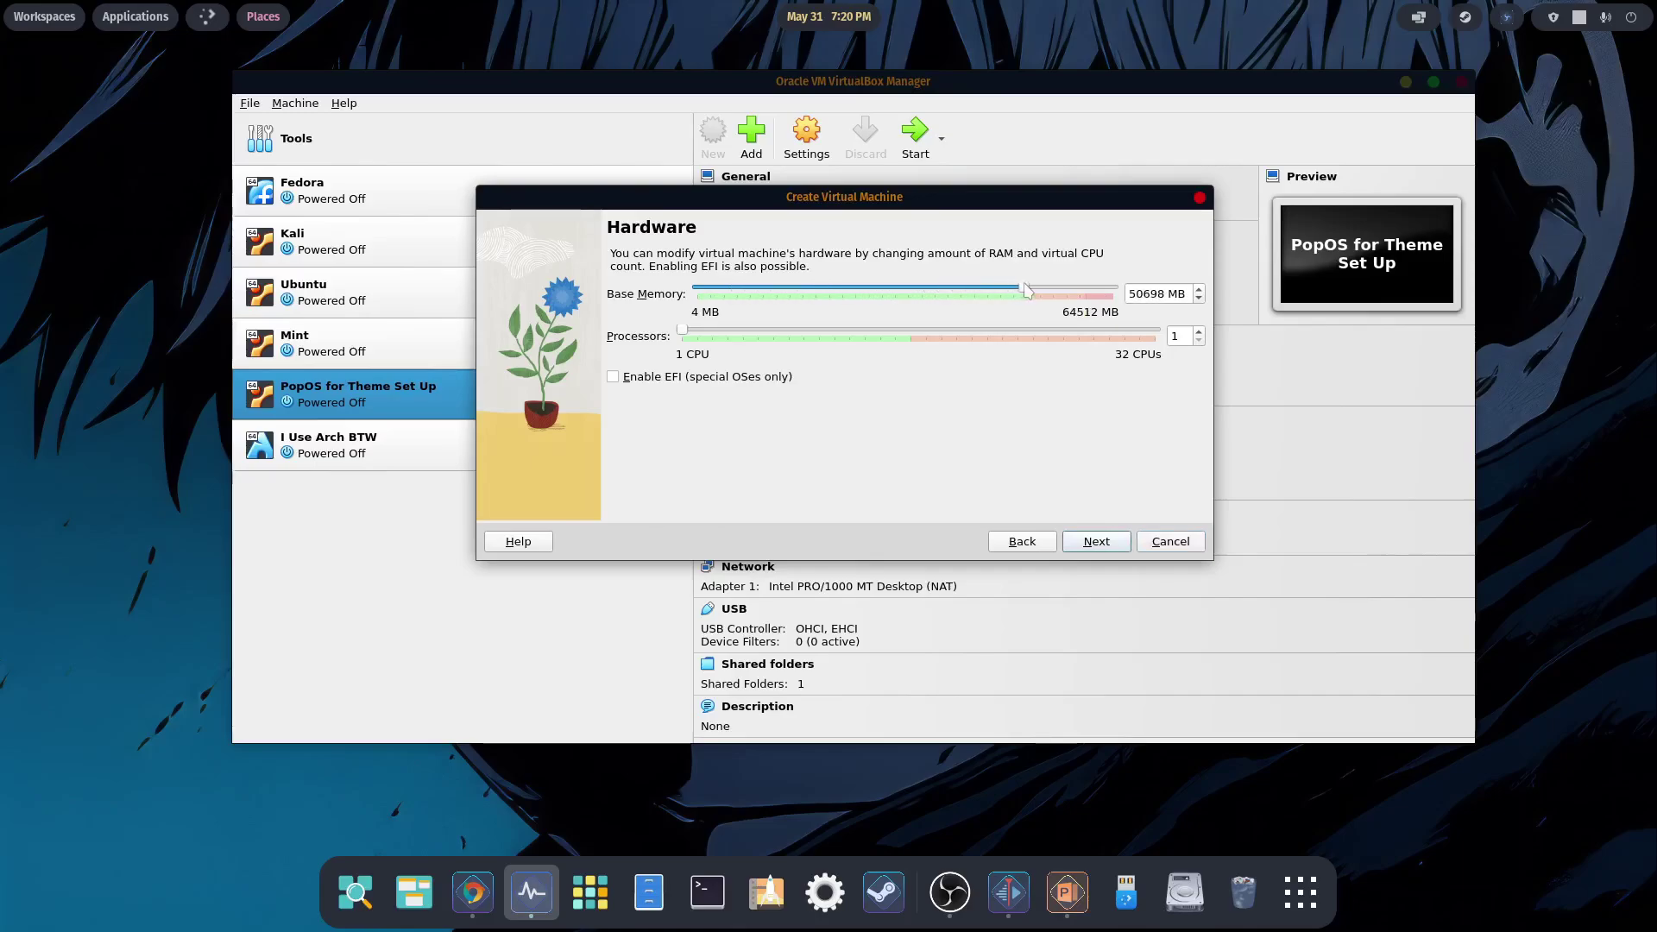
pyautogui.moveTo(682, 335); pyautogui.dragTo(910, 338)
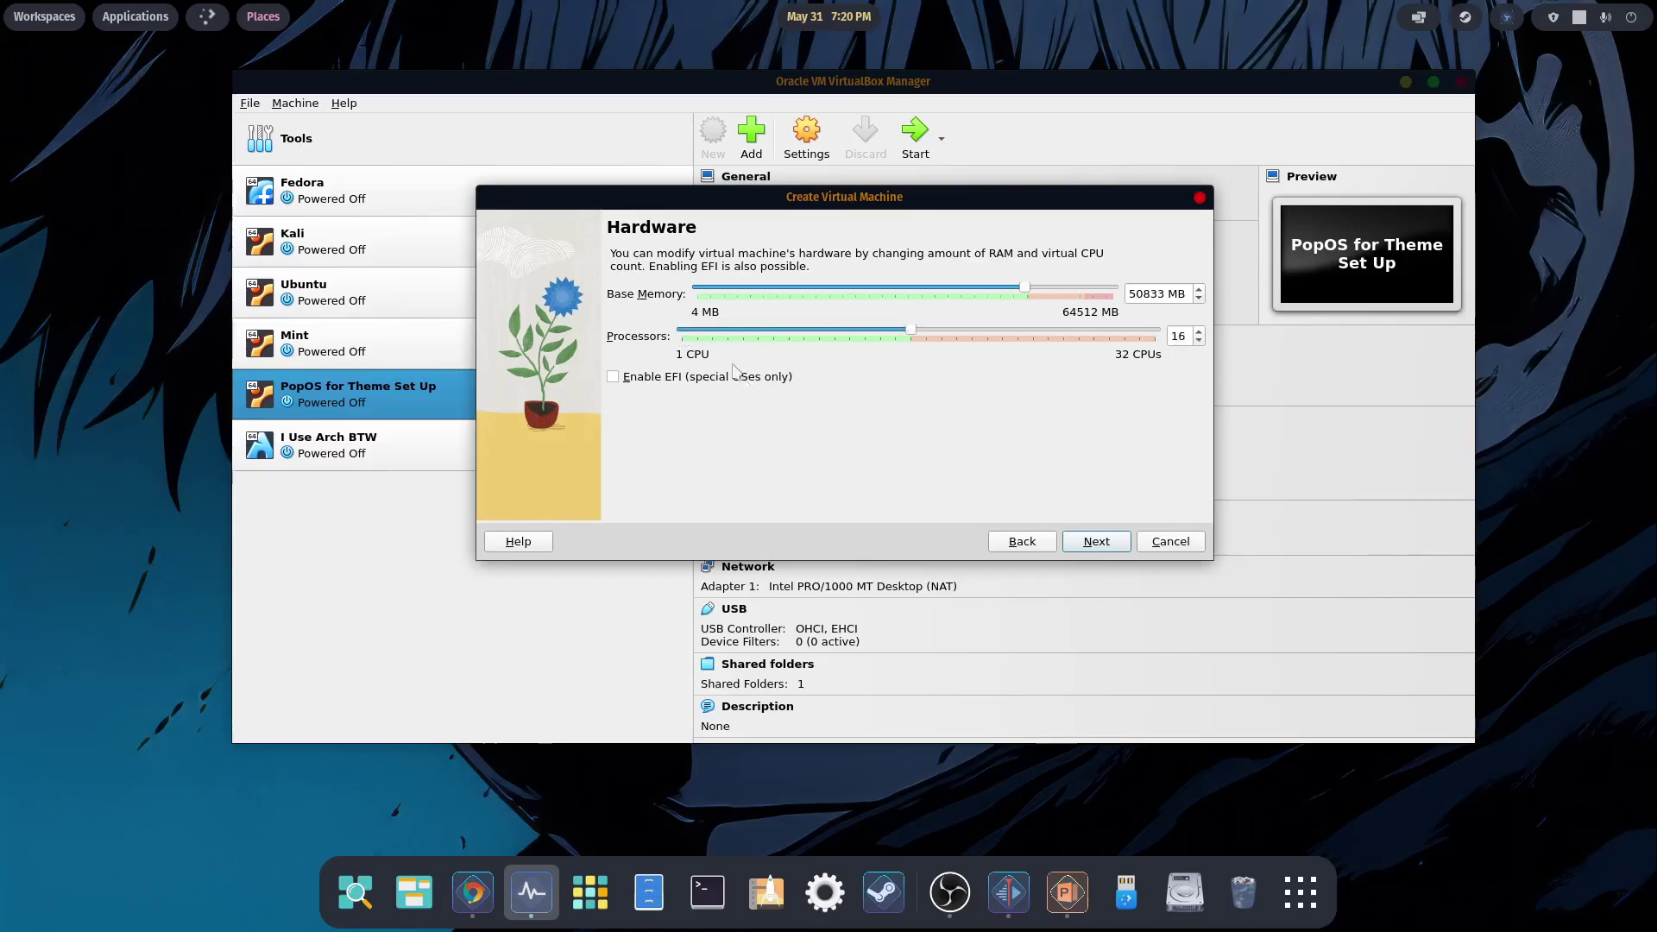
pyautogui.click(1097, 541)
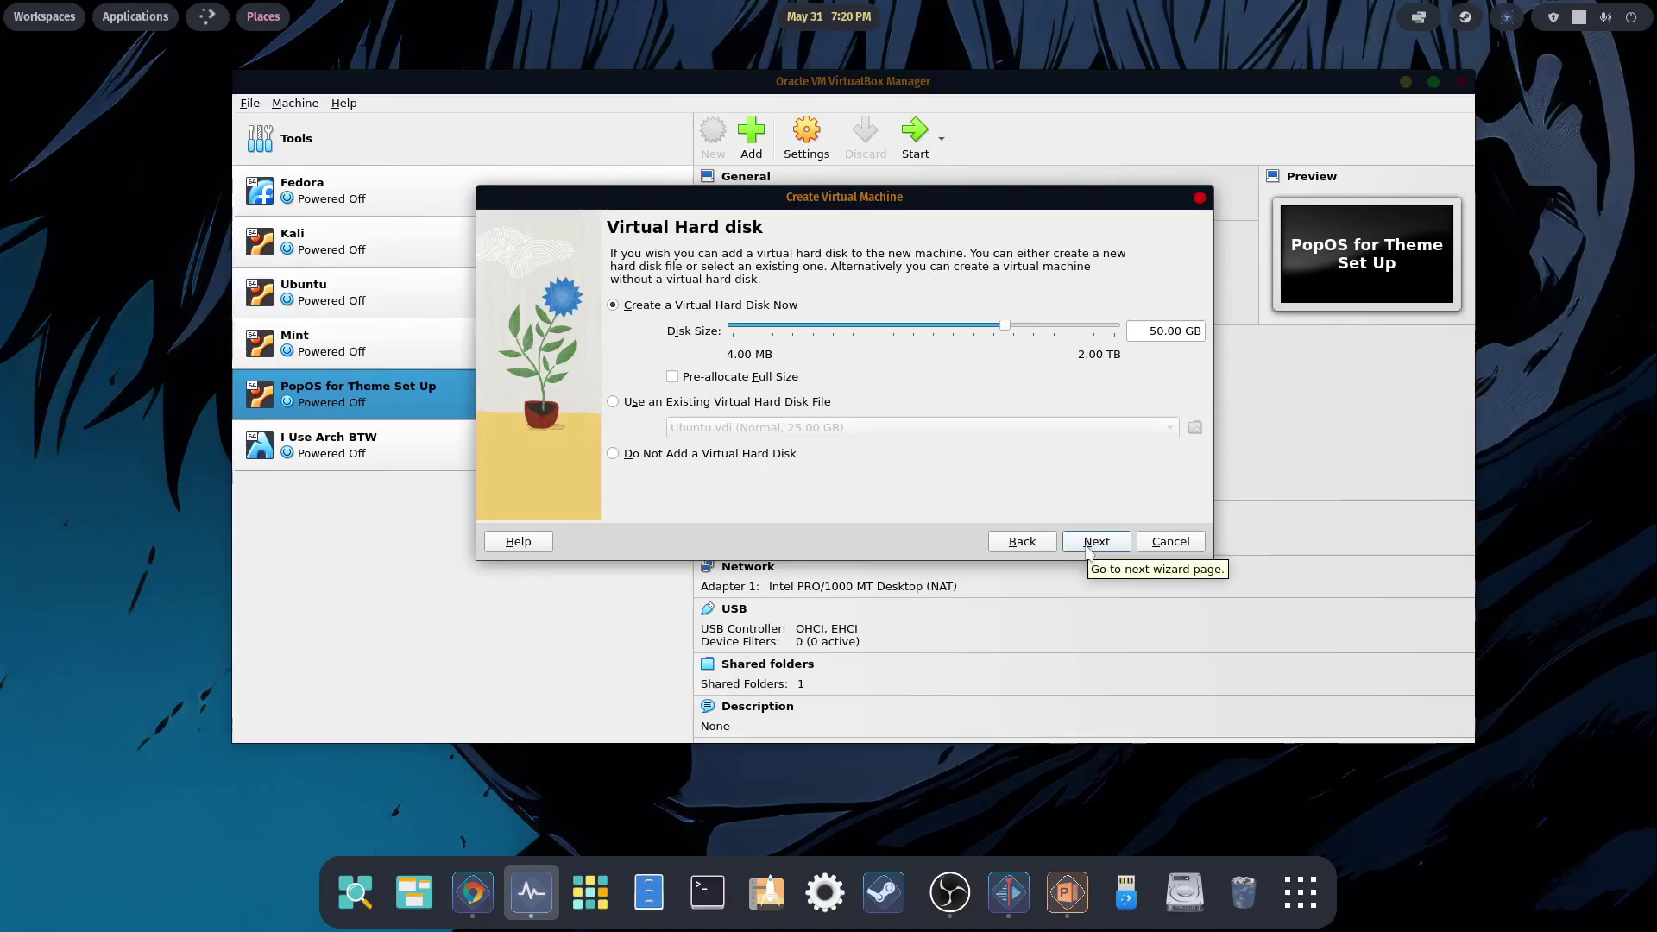
pyautogui.click(1094, 541)
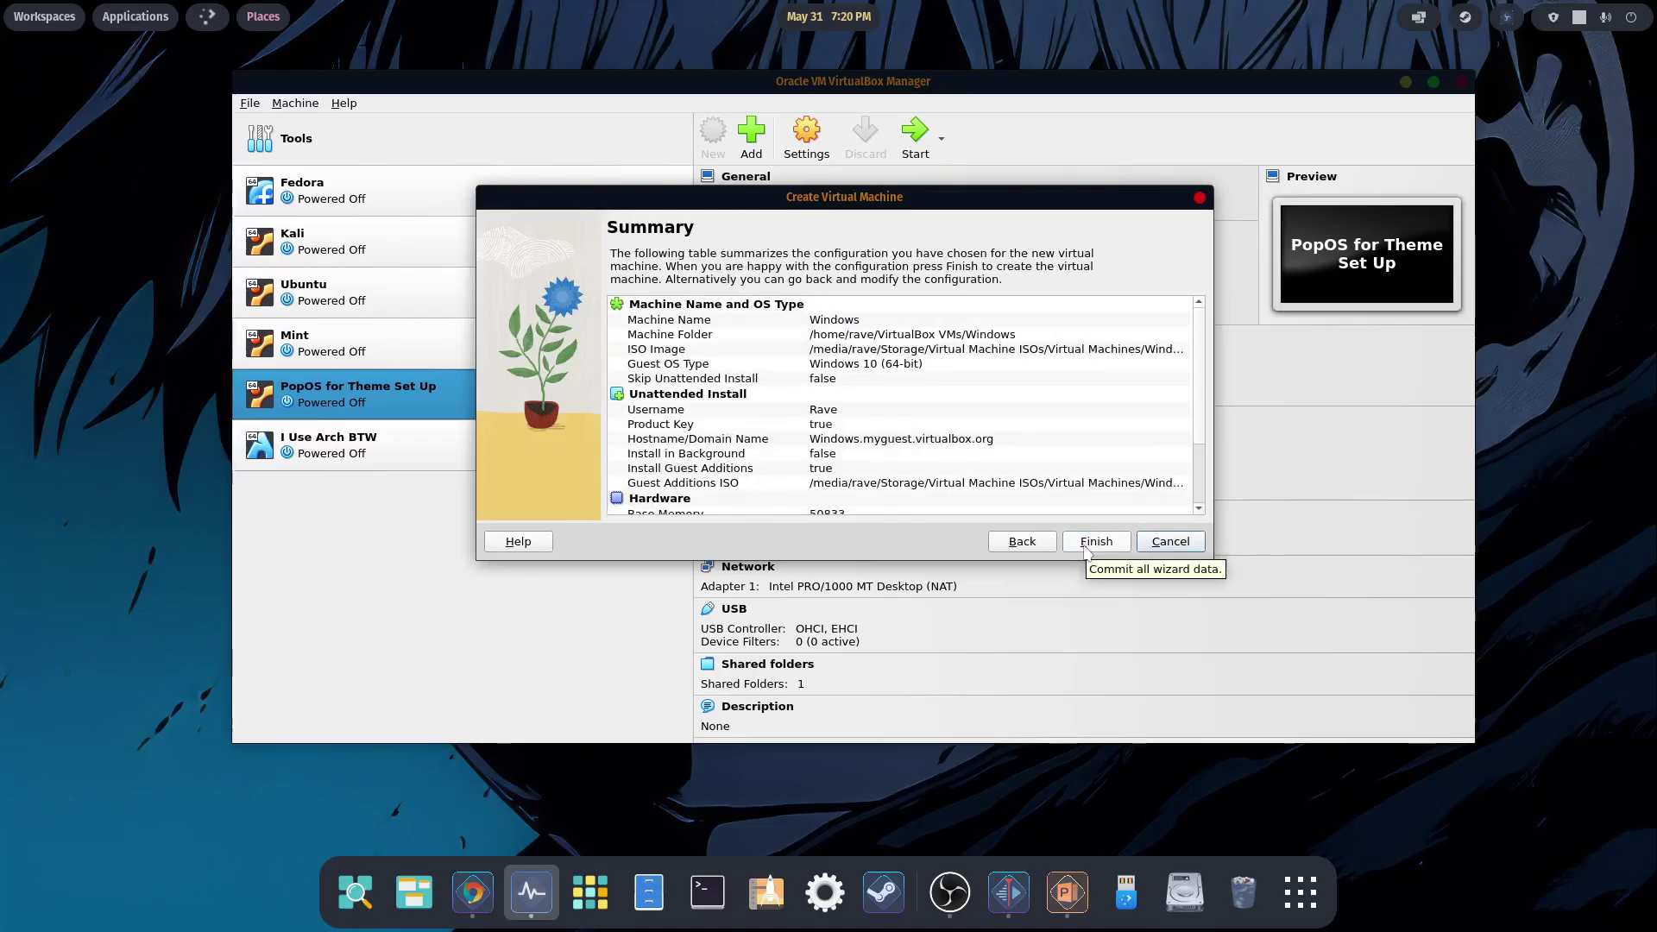
pyautogui.click(1087, 544)
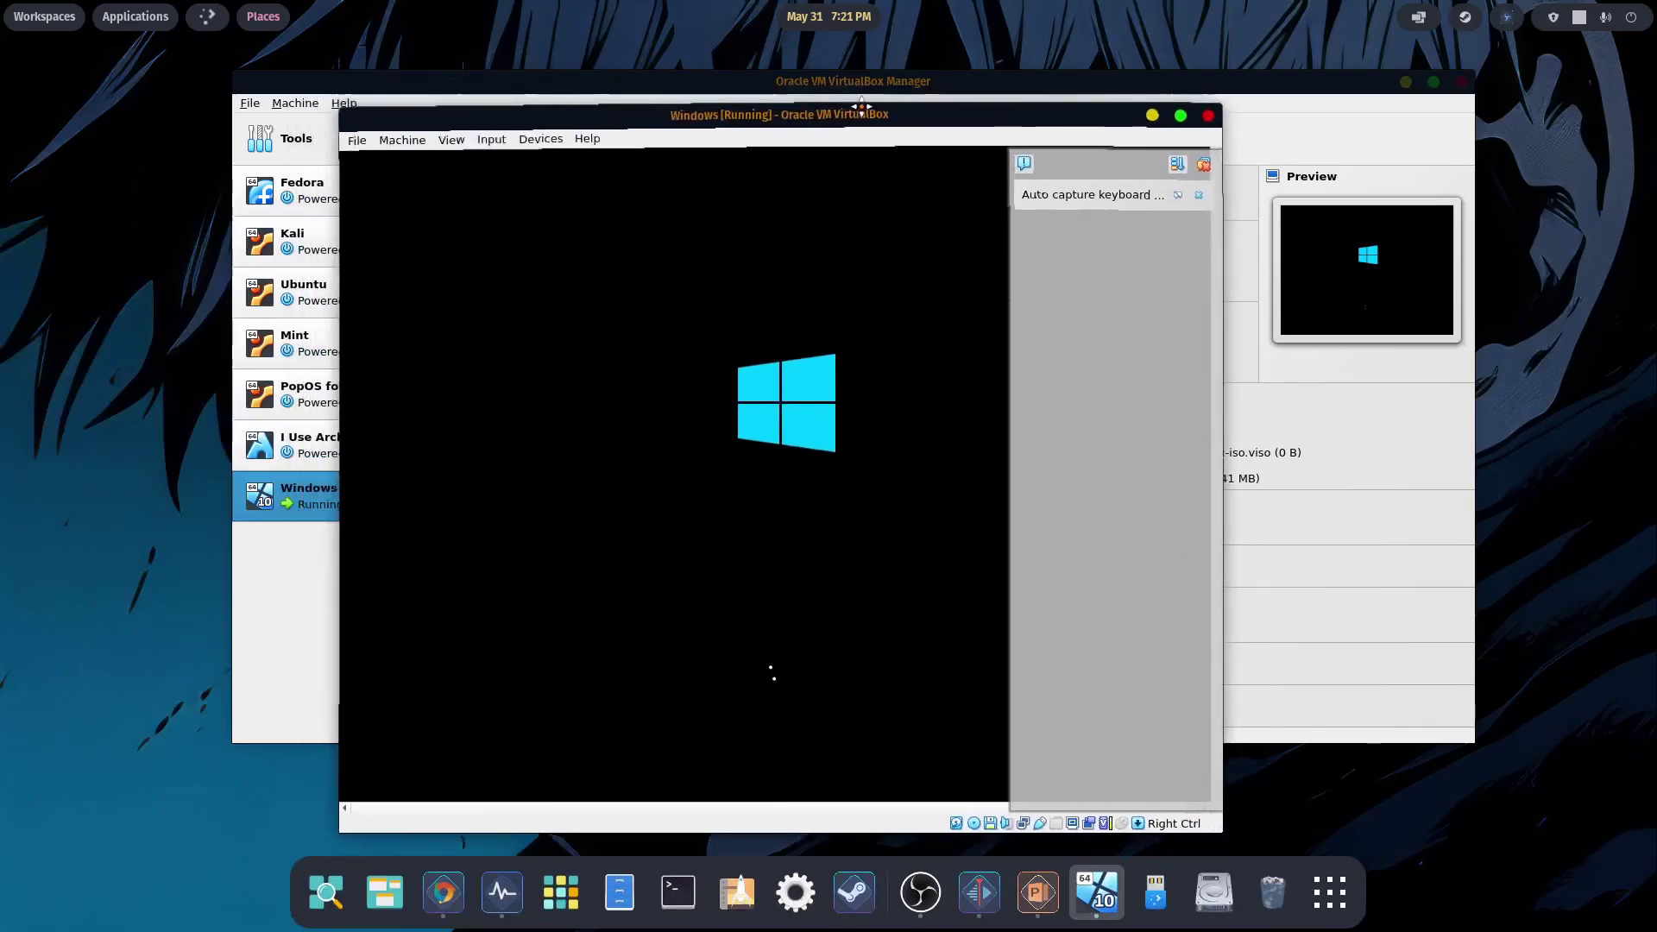
# - Close the running Windows VM window and power off the machine
pyautogui.moveTo(861, 107); pyautogui.dragTo(881, 102)
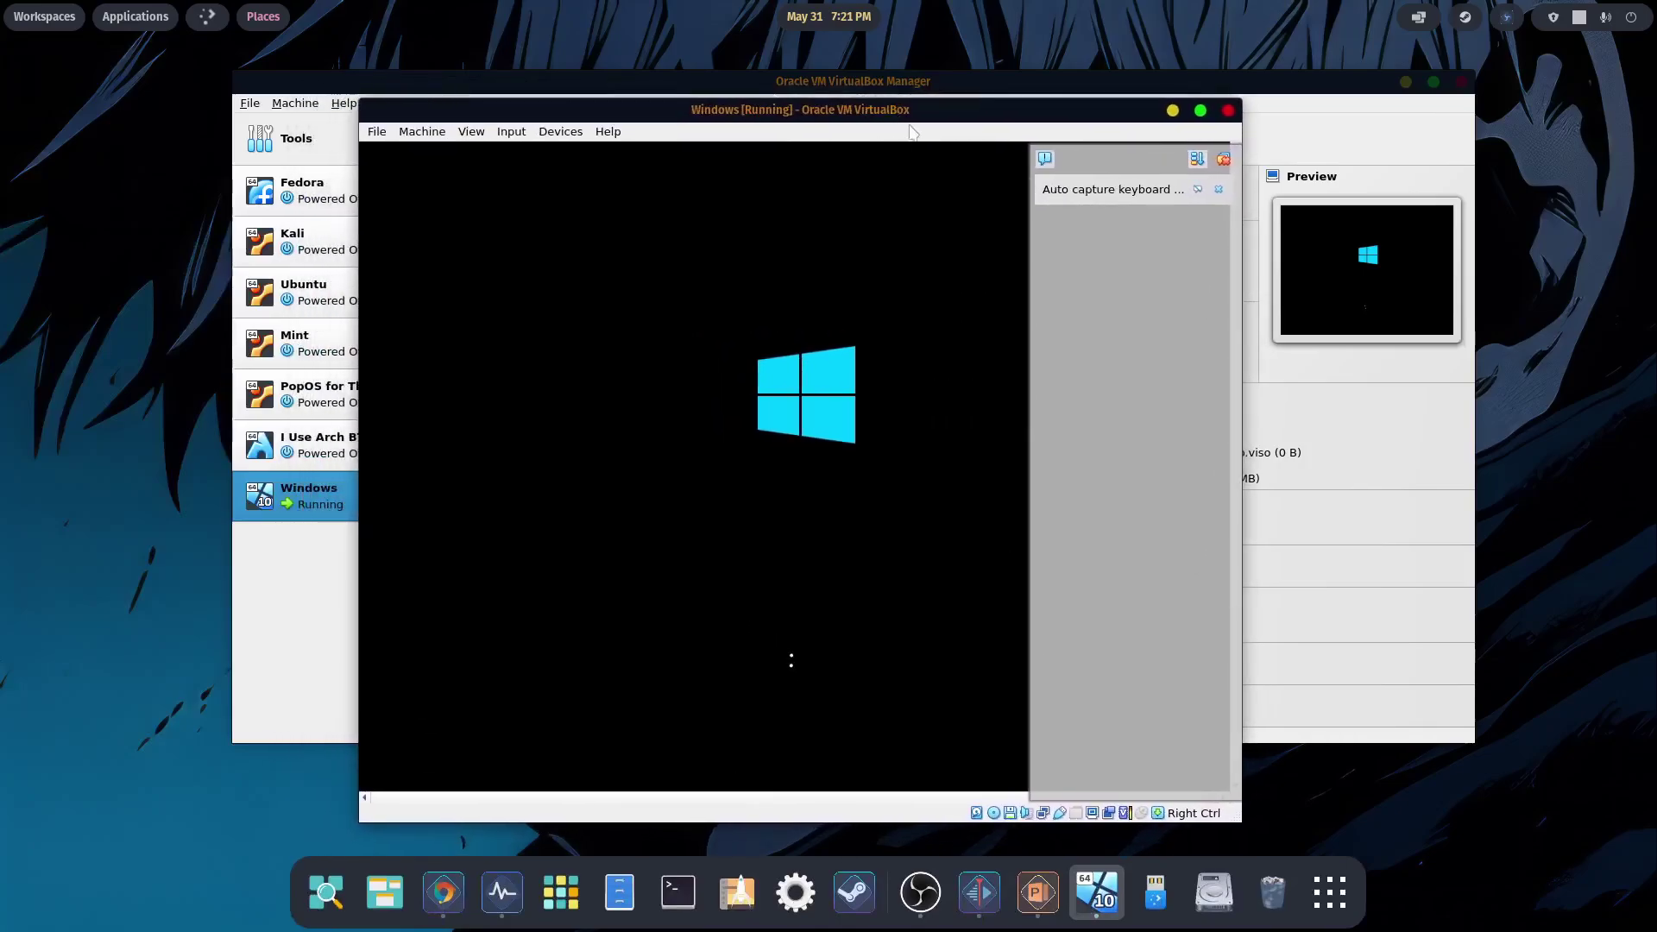
pyautogui.click(1228, 111)
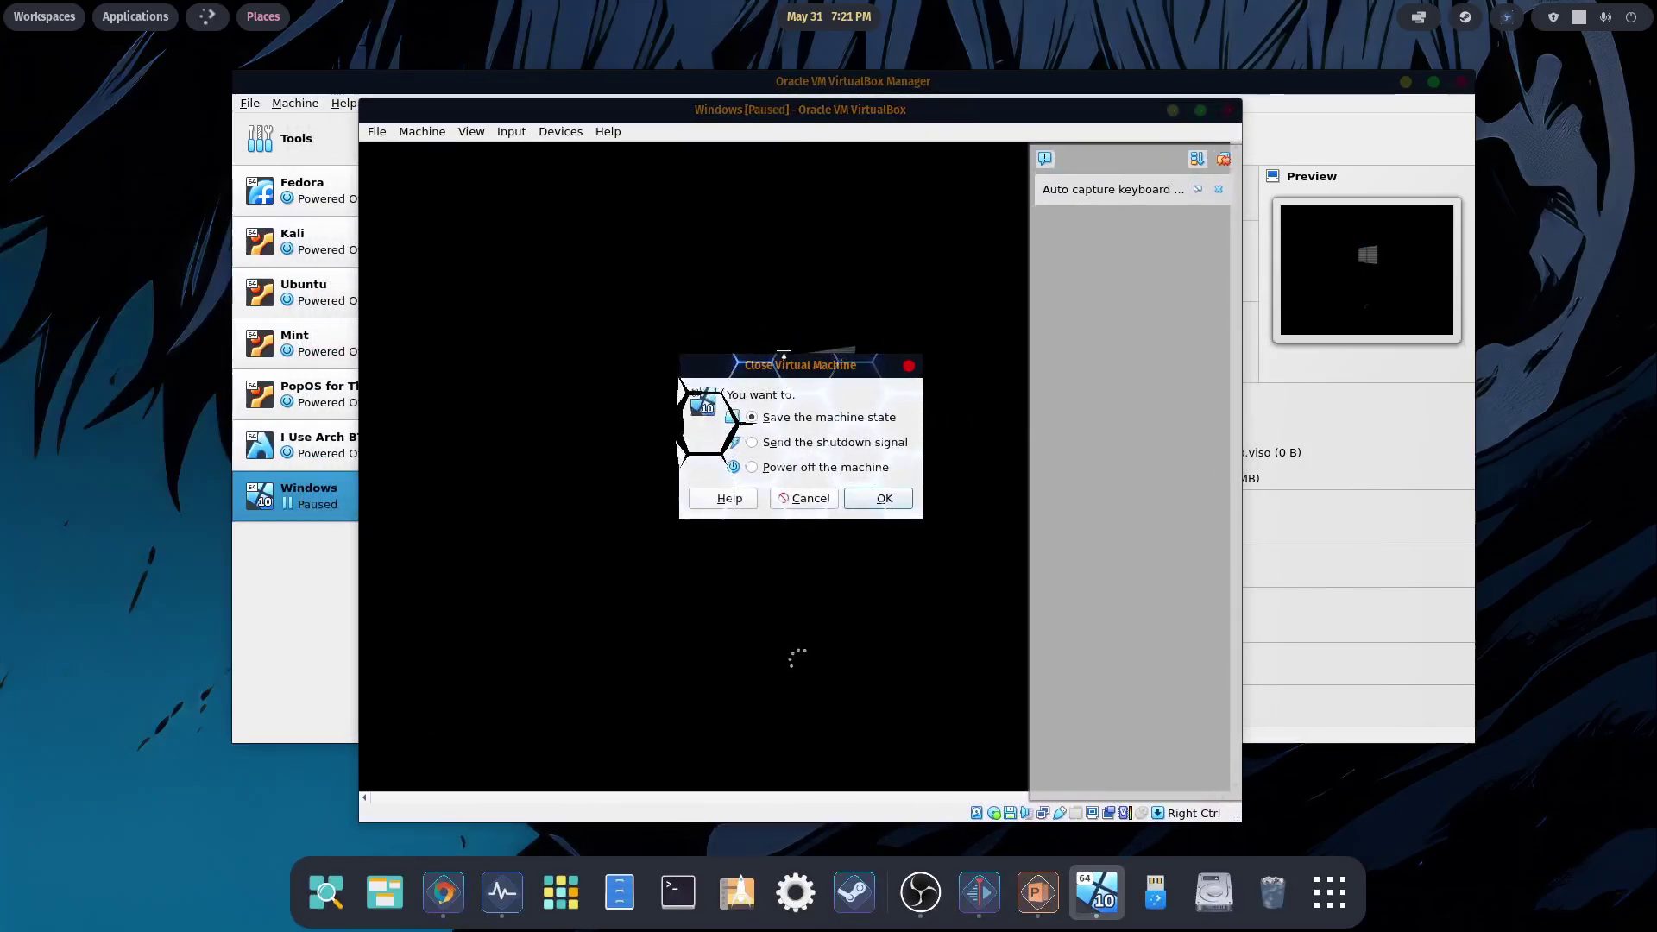
pyautogui.click(860, 497)
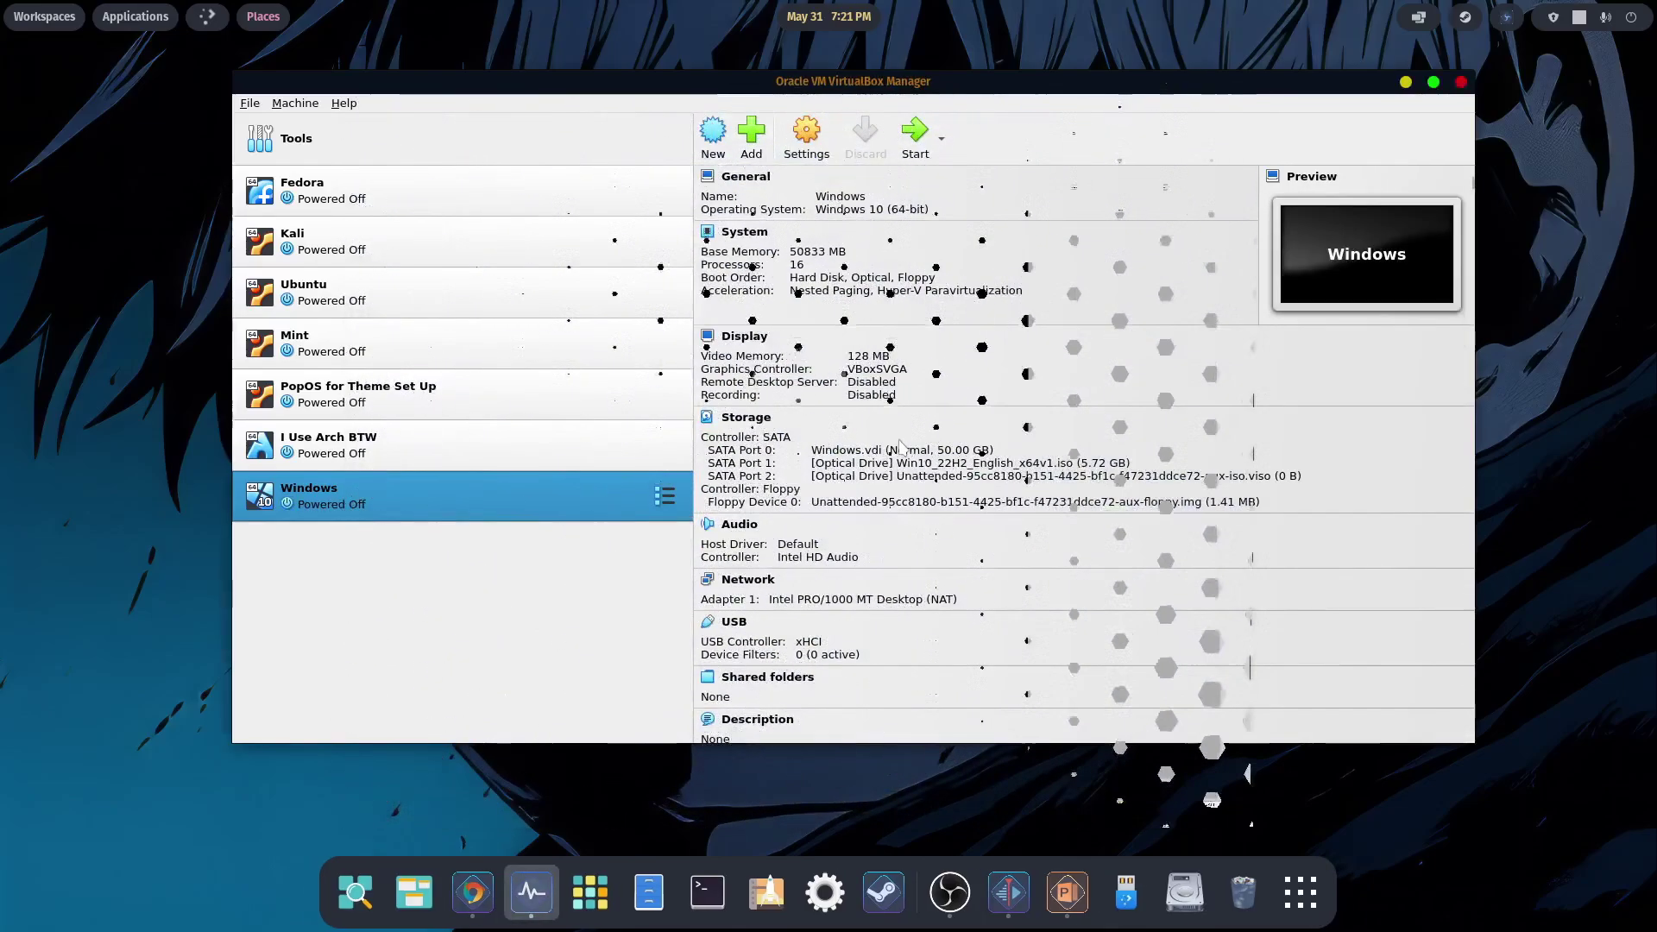
# - Check the Windows VM's Display settings, keeping 128 MB video memory, then start it again
pyautogui.rightClick(336, 498)
pyautogui.click(366, 504)
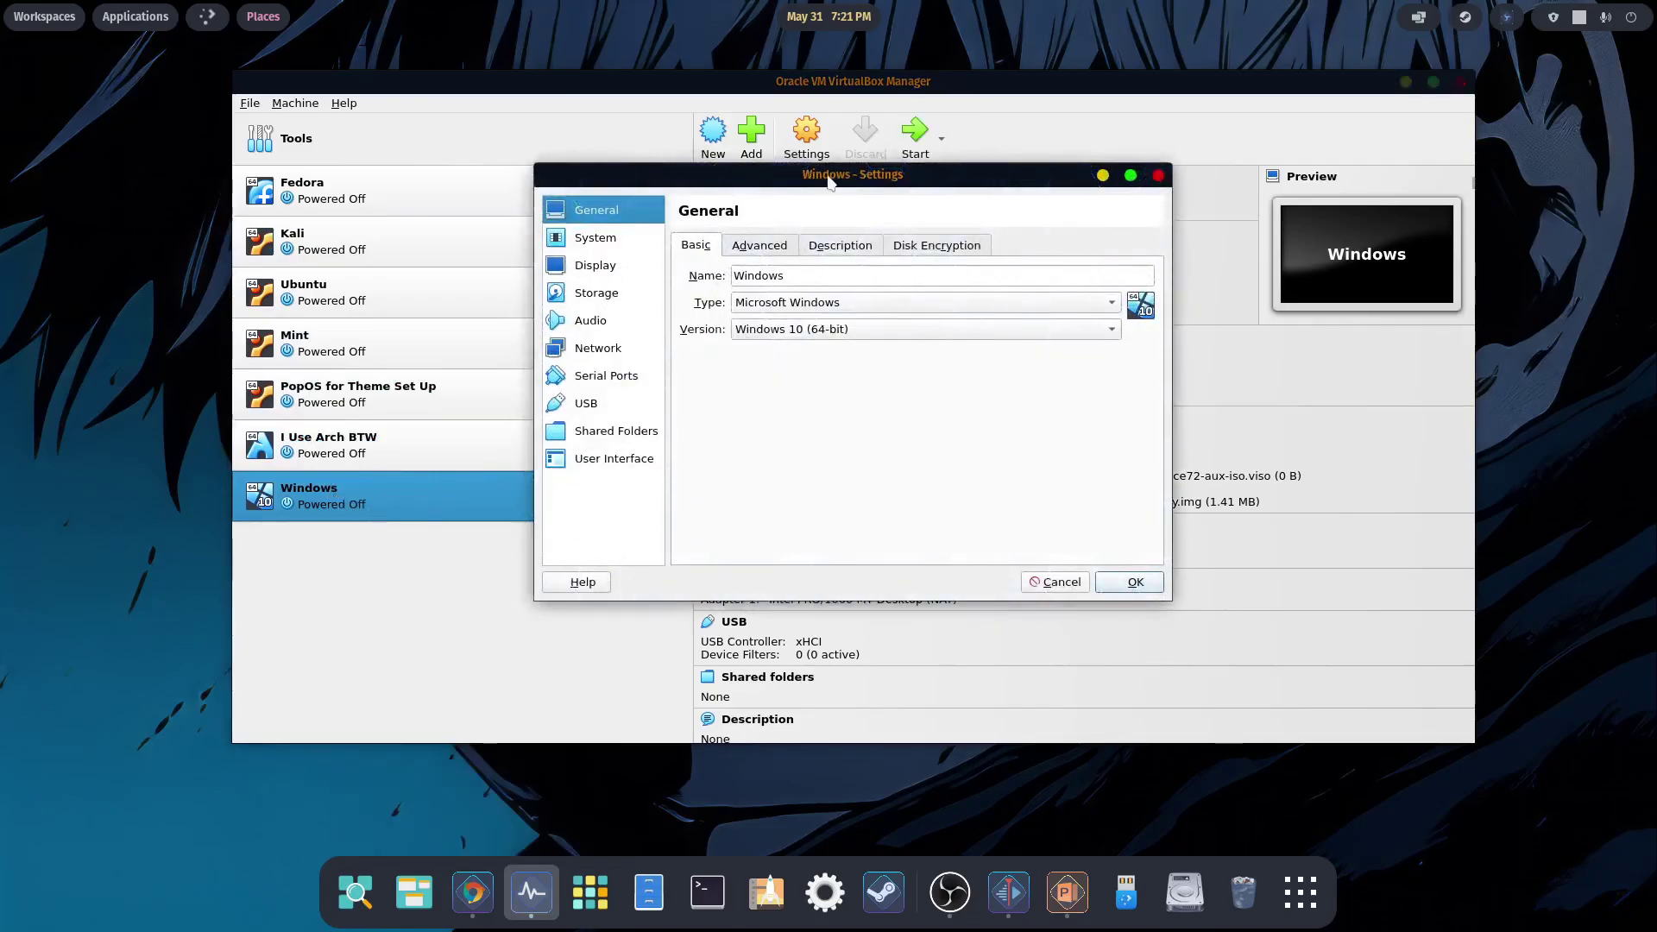
pyautogui.click(584, 241)
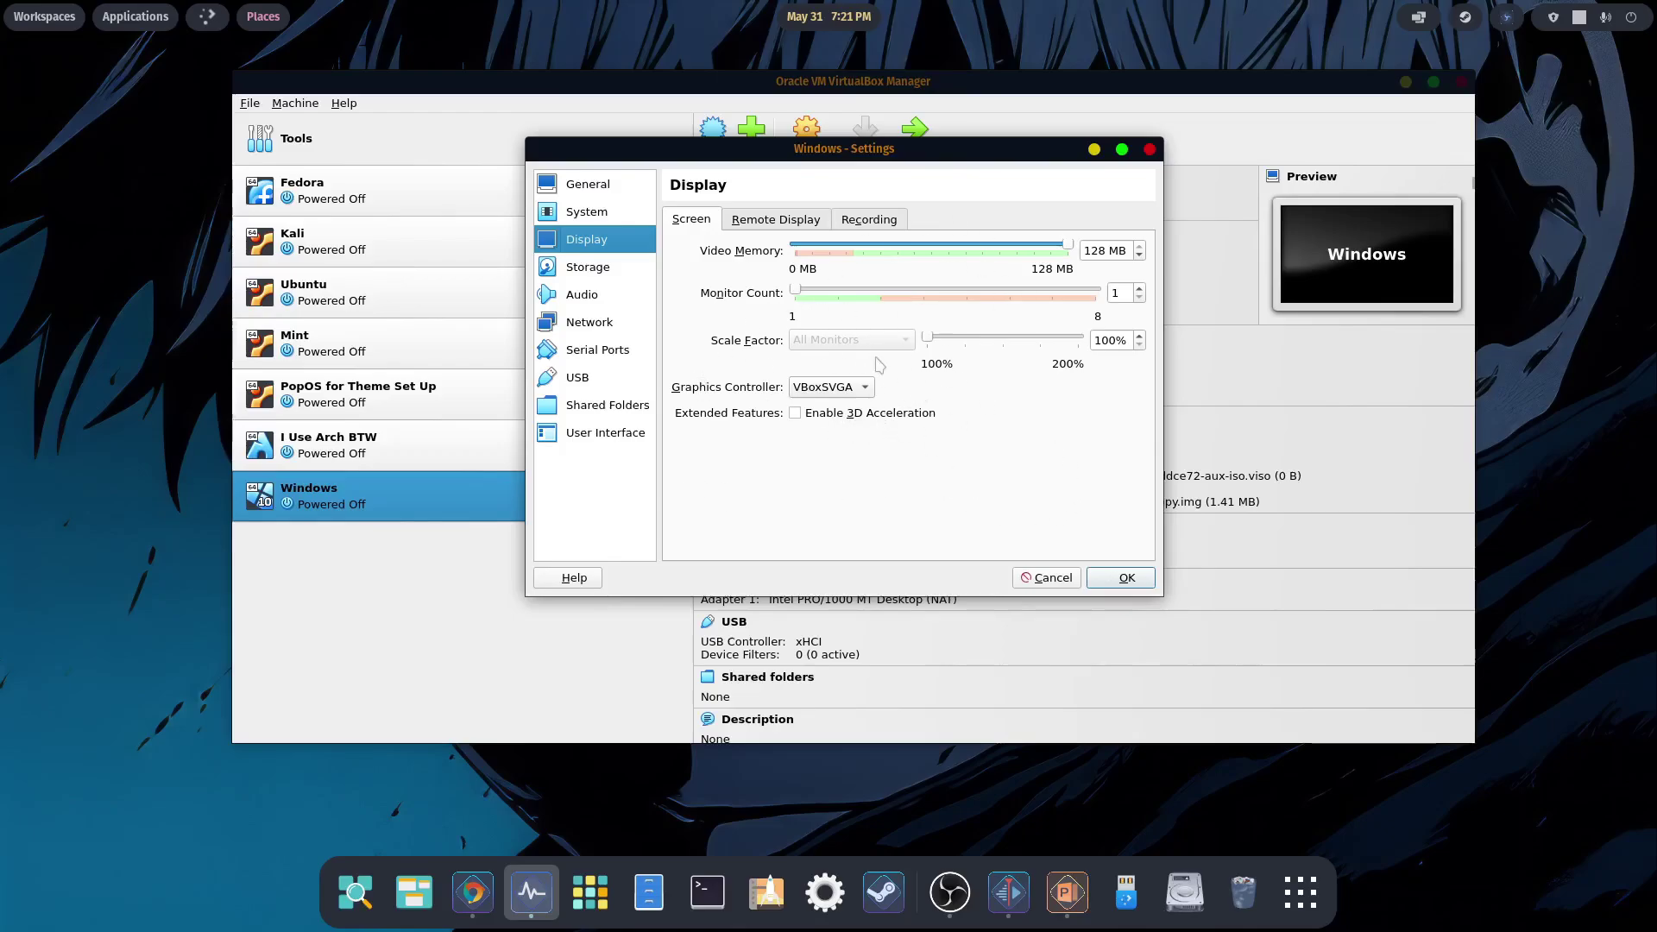
pyautogui.click(1107, 580)
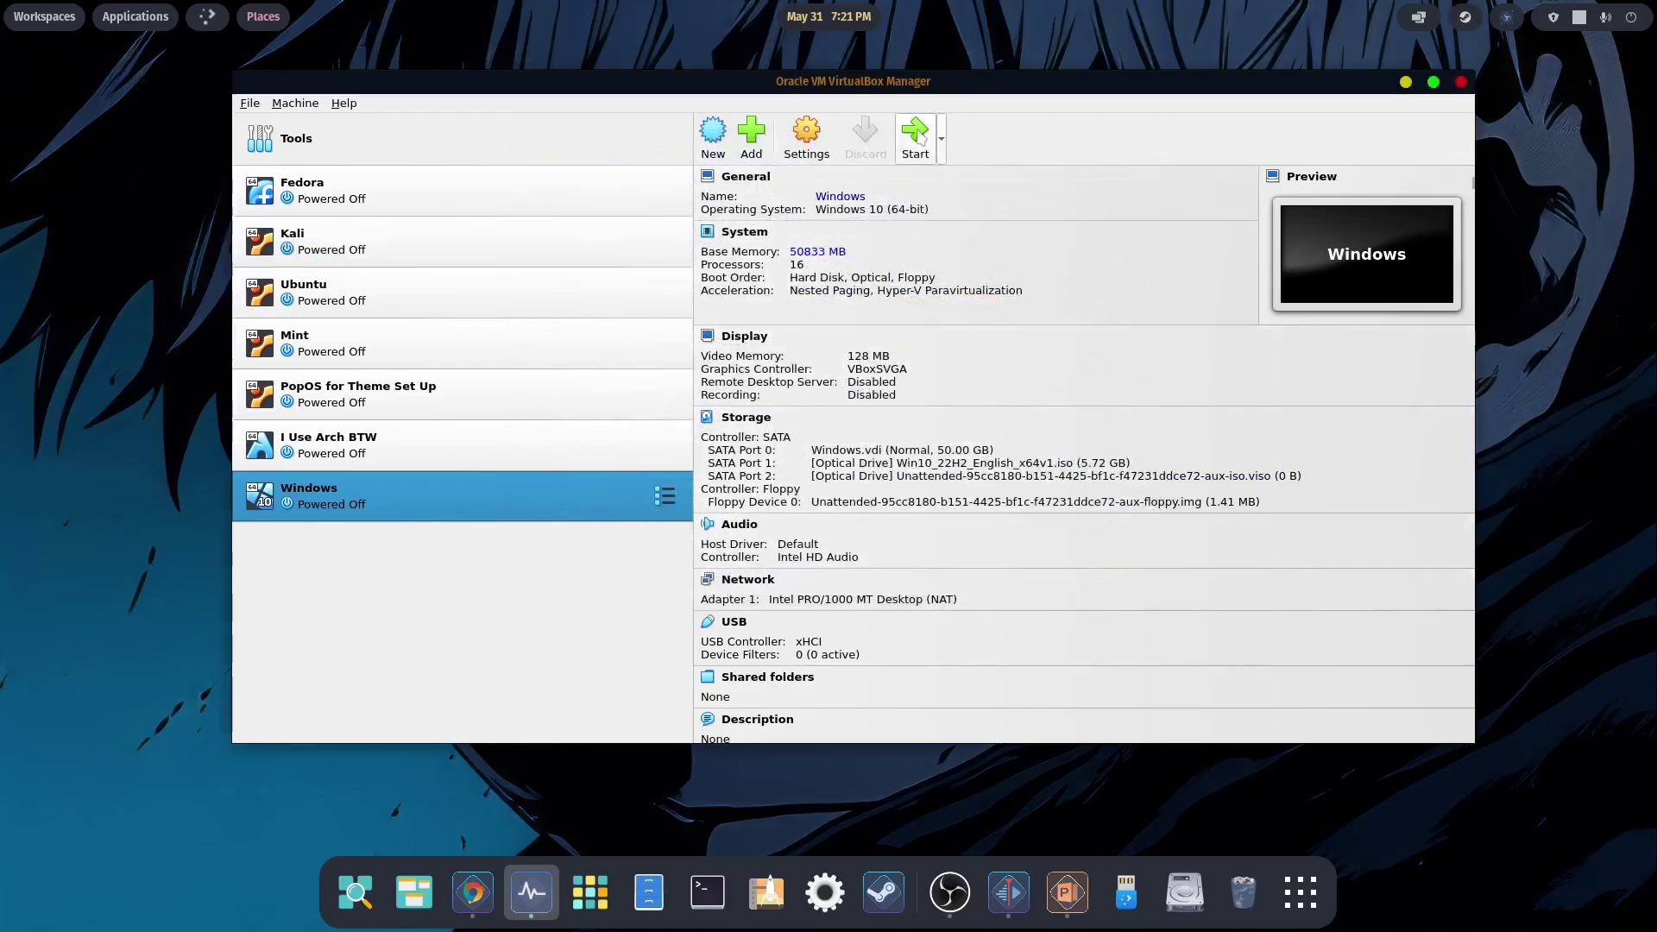
pyautogui.click(915, 133)
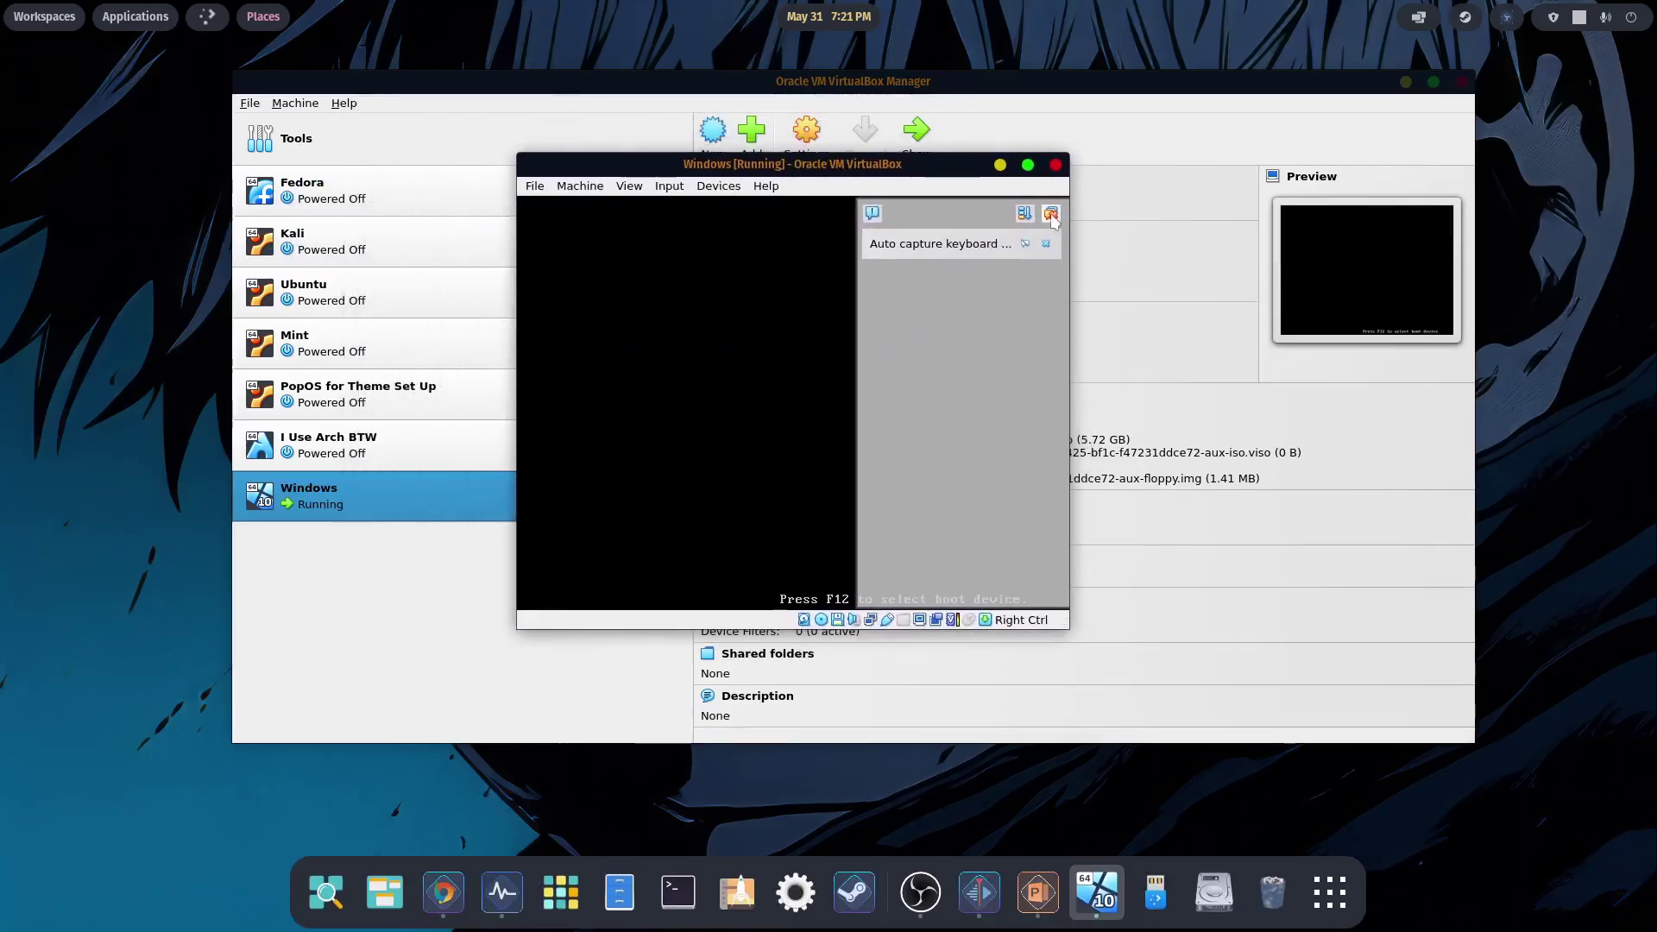
# - Dismiss the VM notification, reposition its window, and restart Windows Setup to reach the desktop
pyautogui.click(1050, 214)
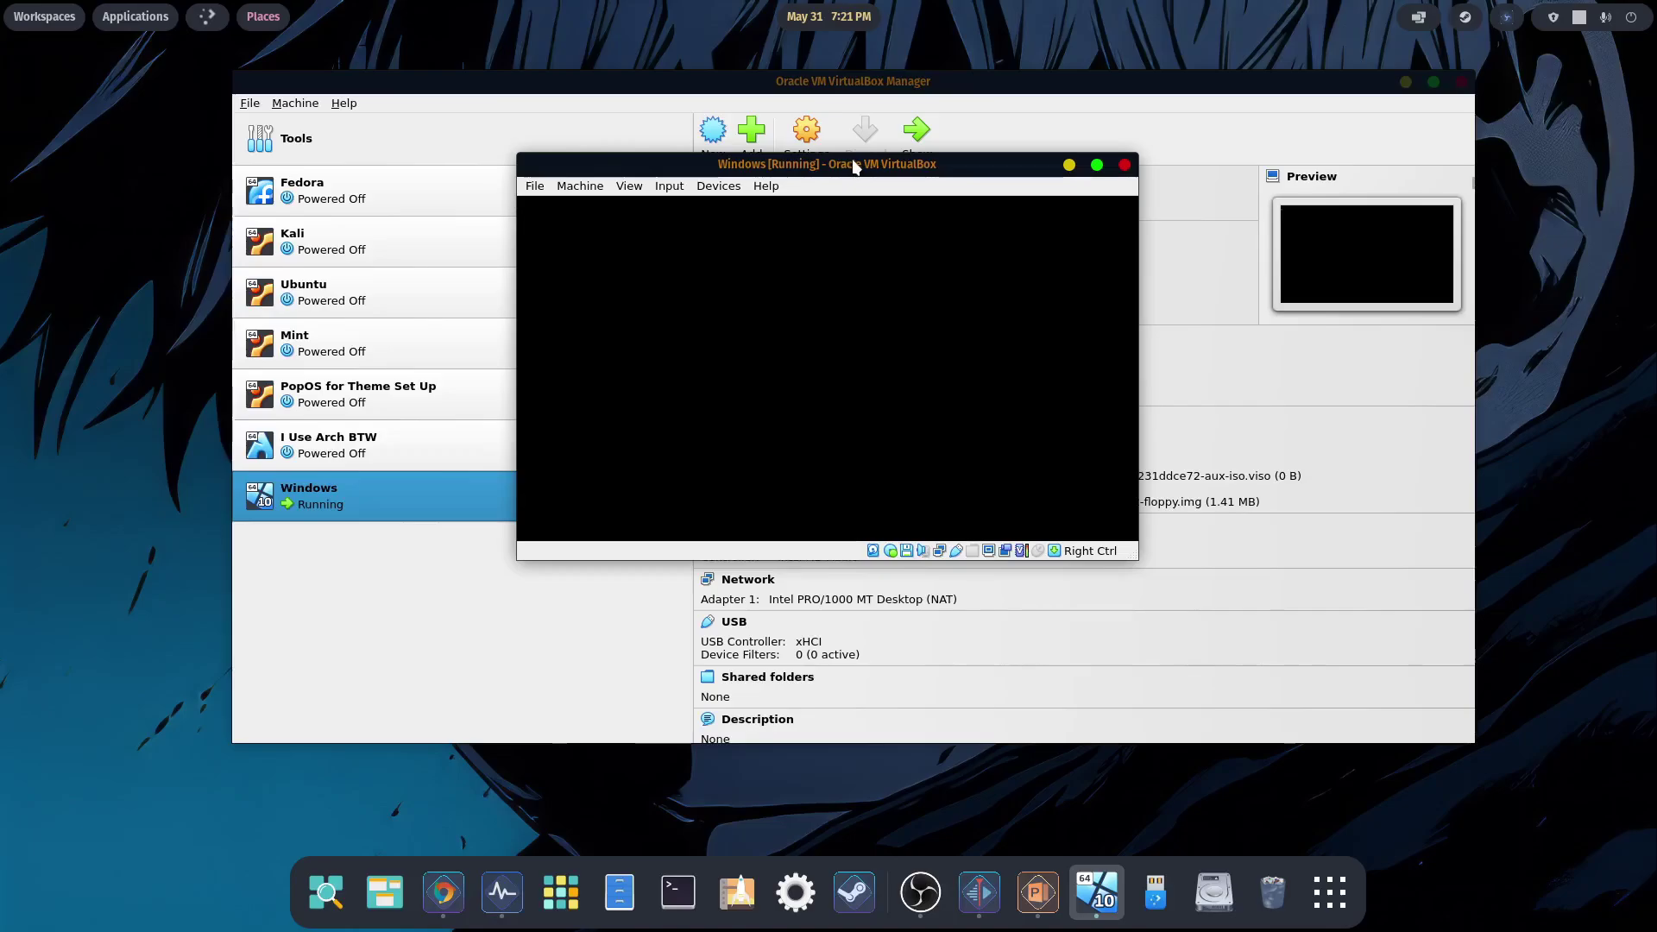
pyautogui.moveTo(882, 166); pyautogui.dragTo(803, 77)
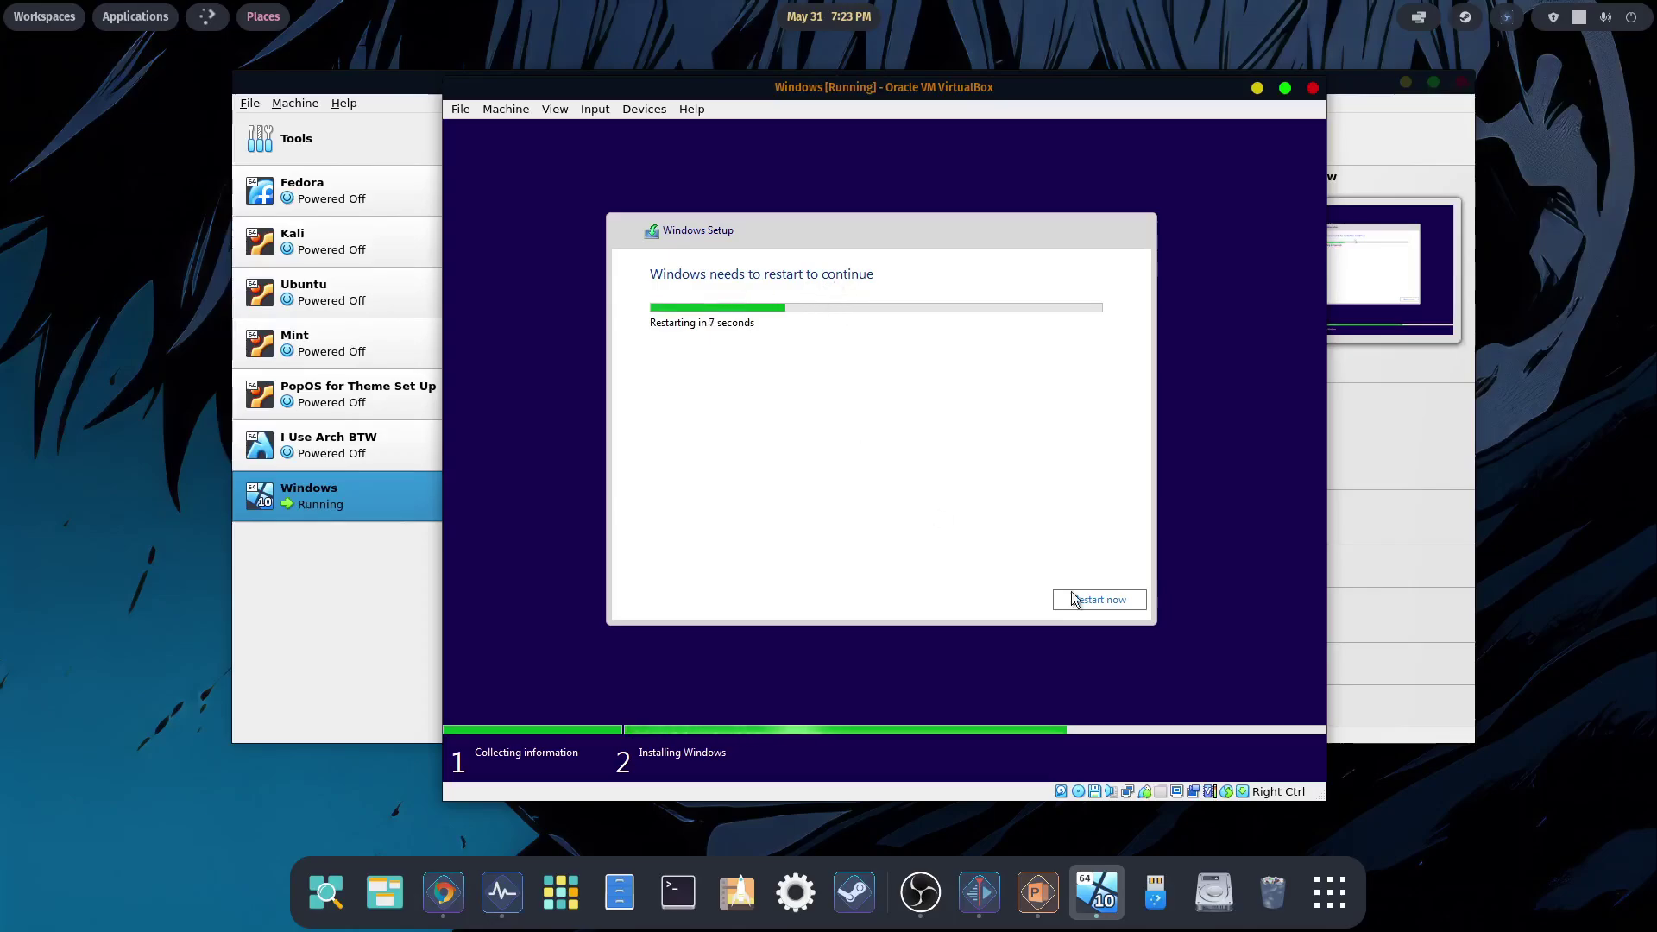
pyautogui.click(1100, 602)
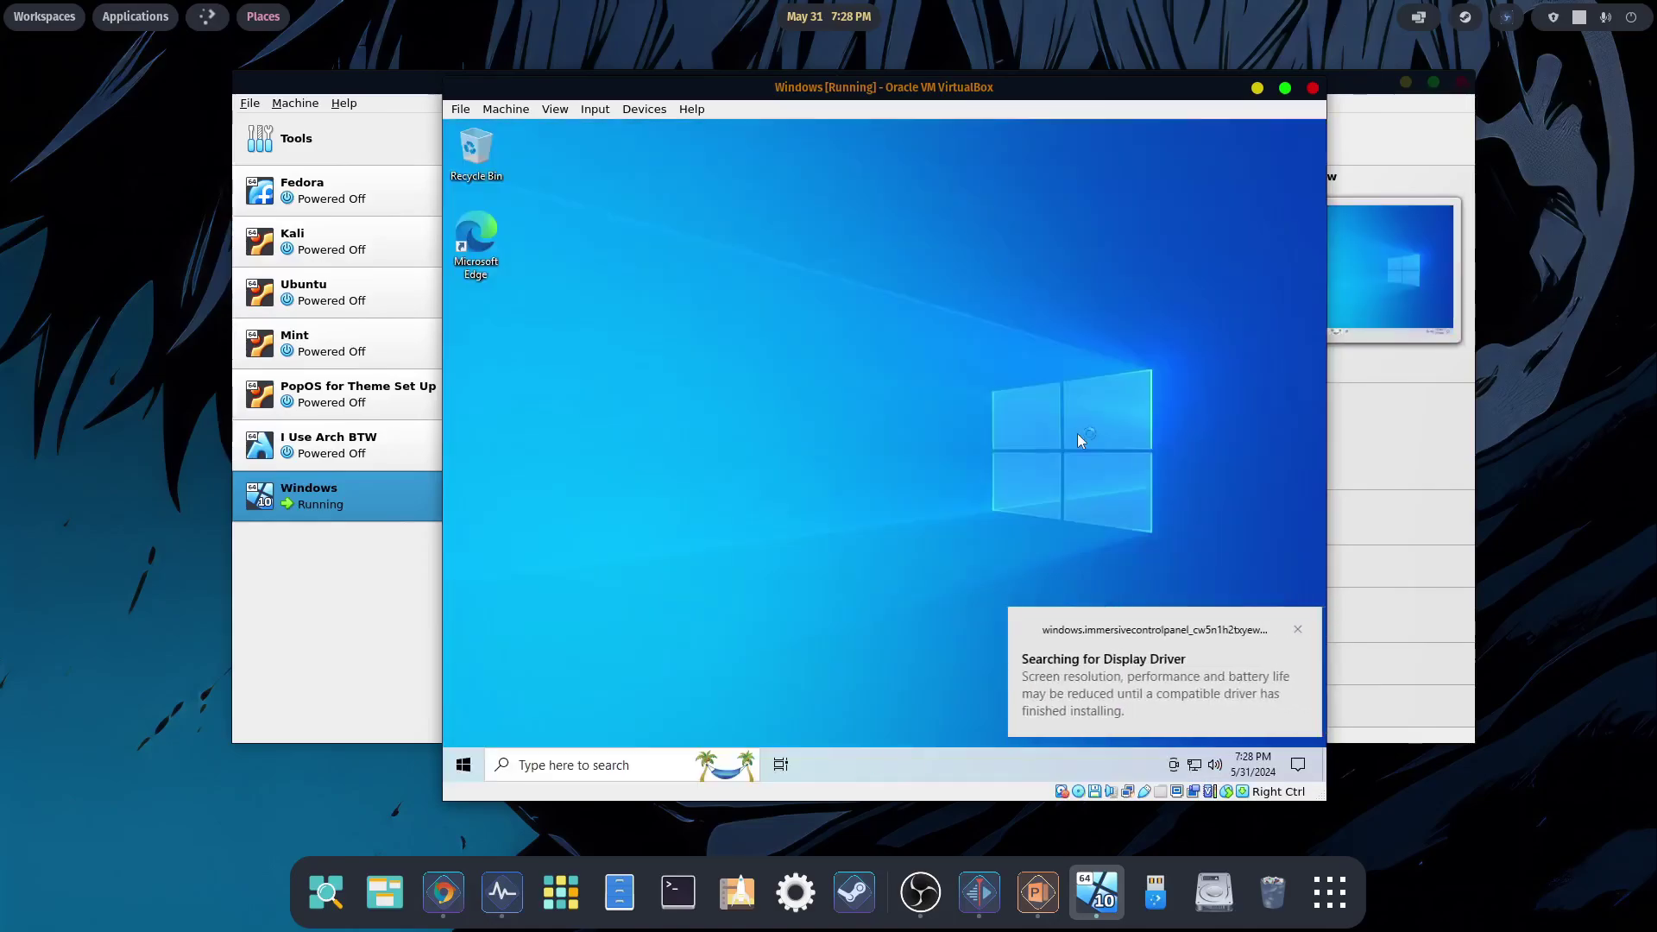
# - Insert the Guest Additions CD image, dismiss the notices, and maximize the VM window
pyautogui.click(1289, 631)
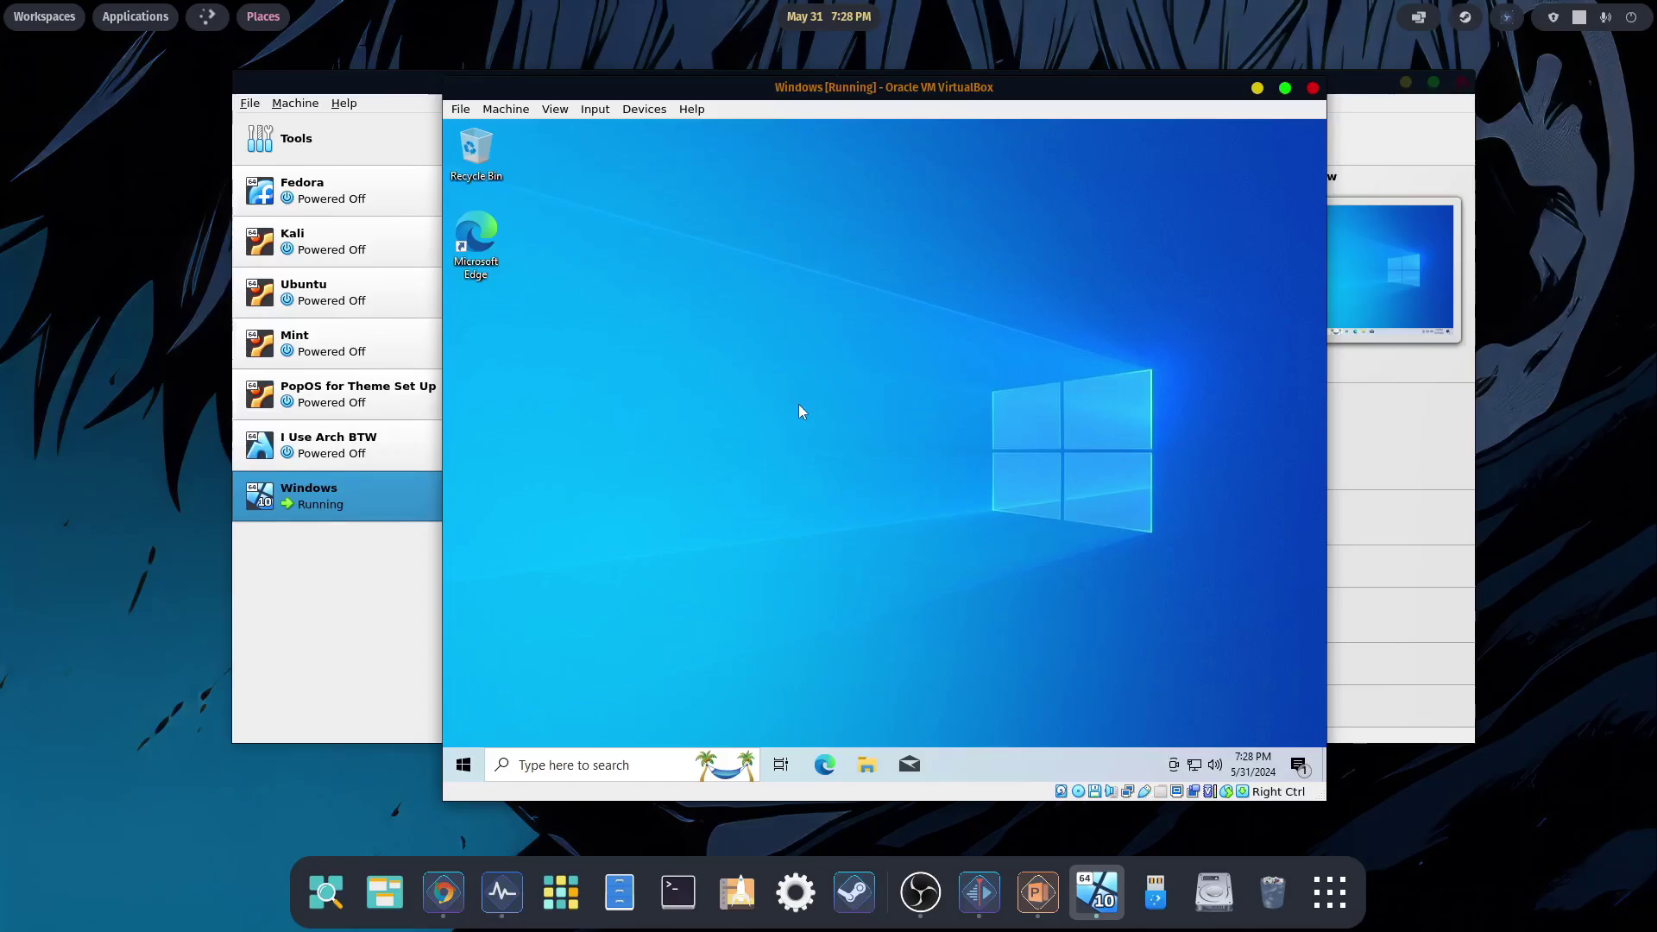
pyautogui.click(1285, 88)
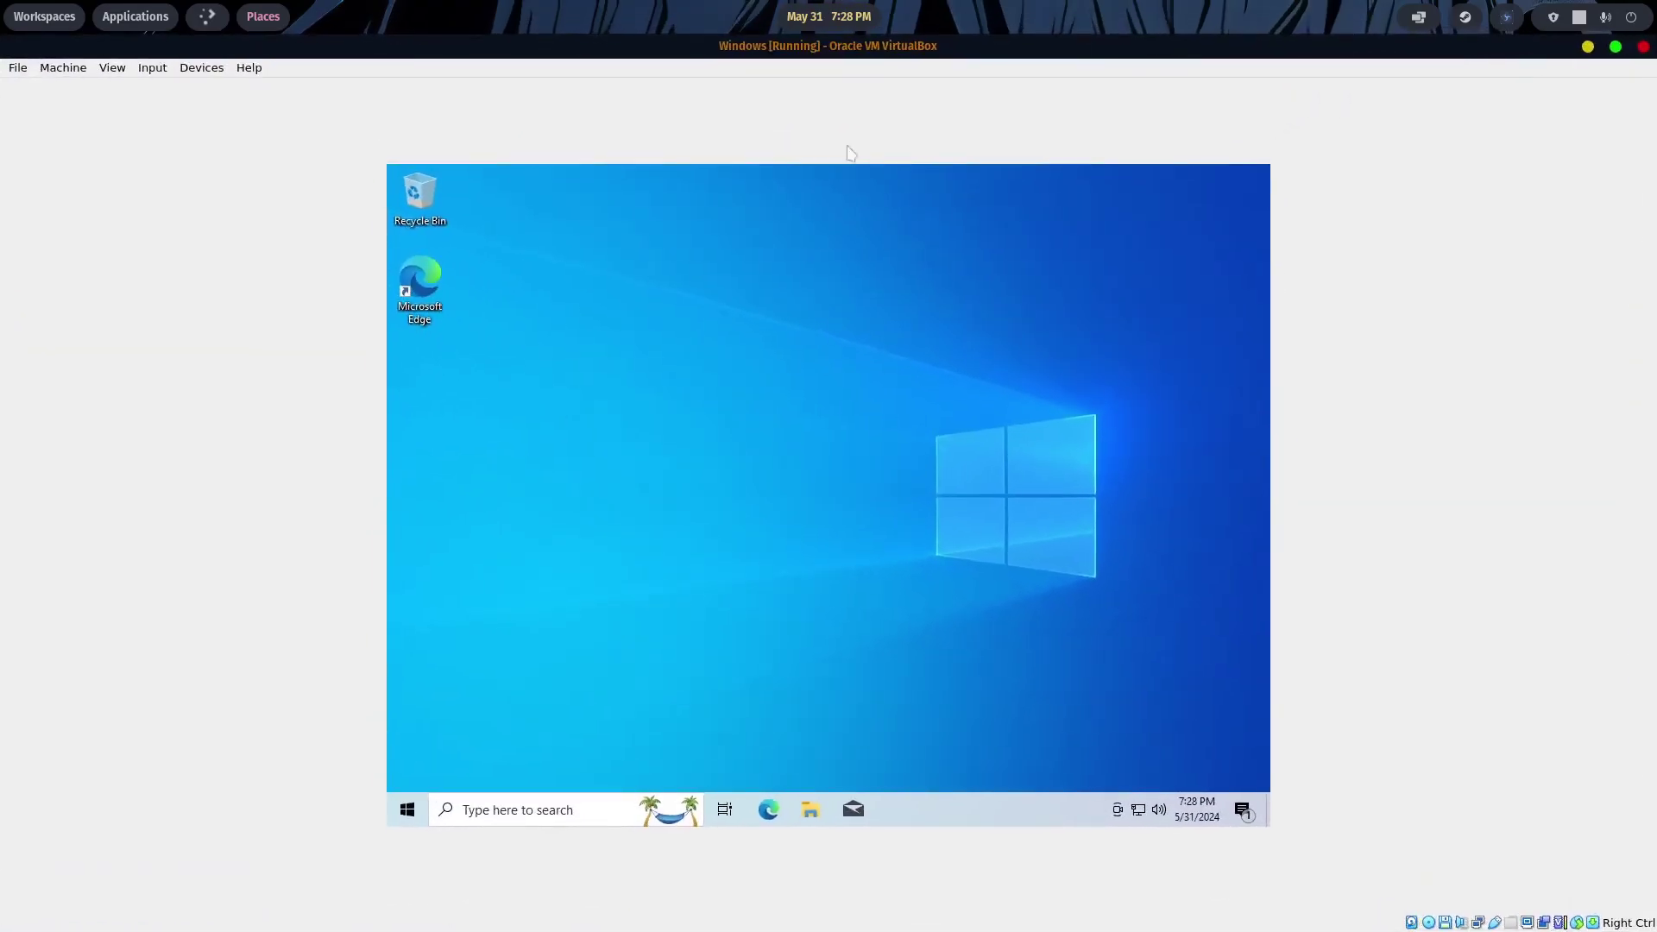
pyautogui.click(1614, 47)
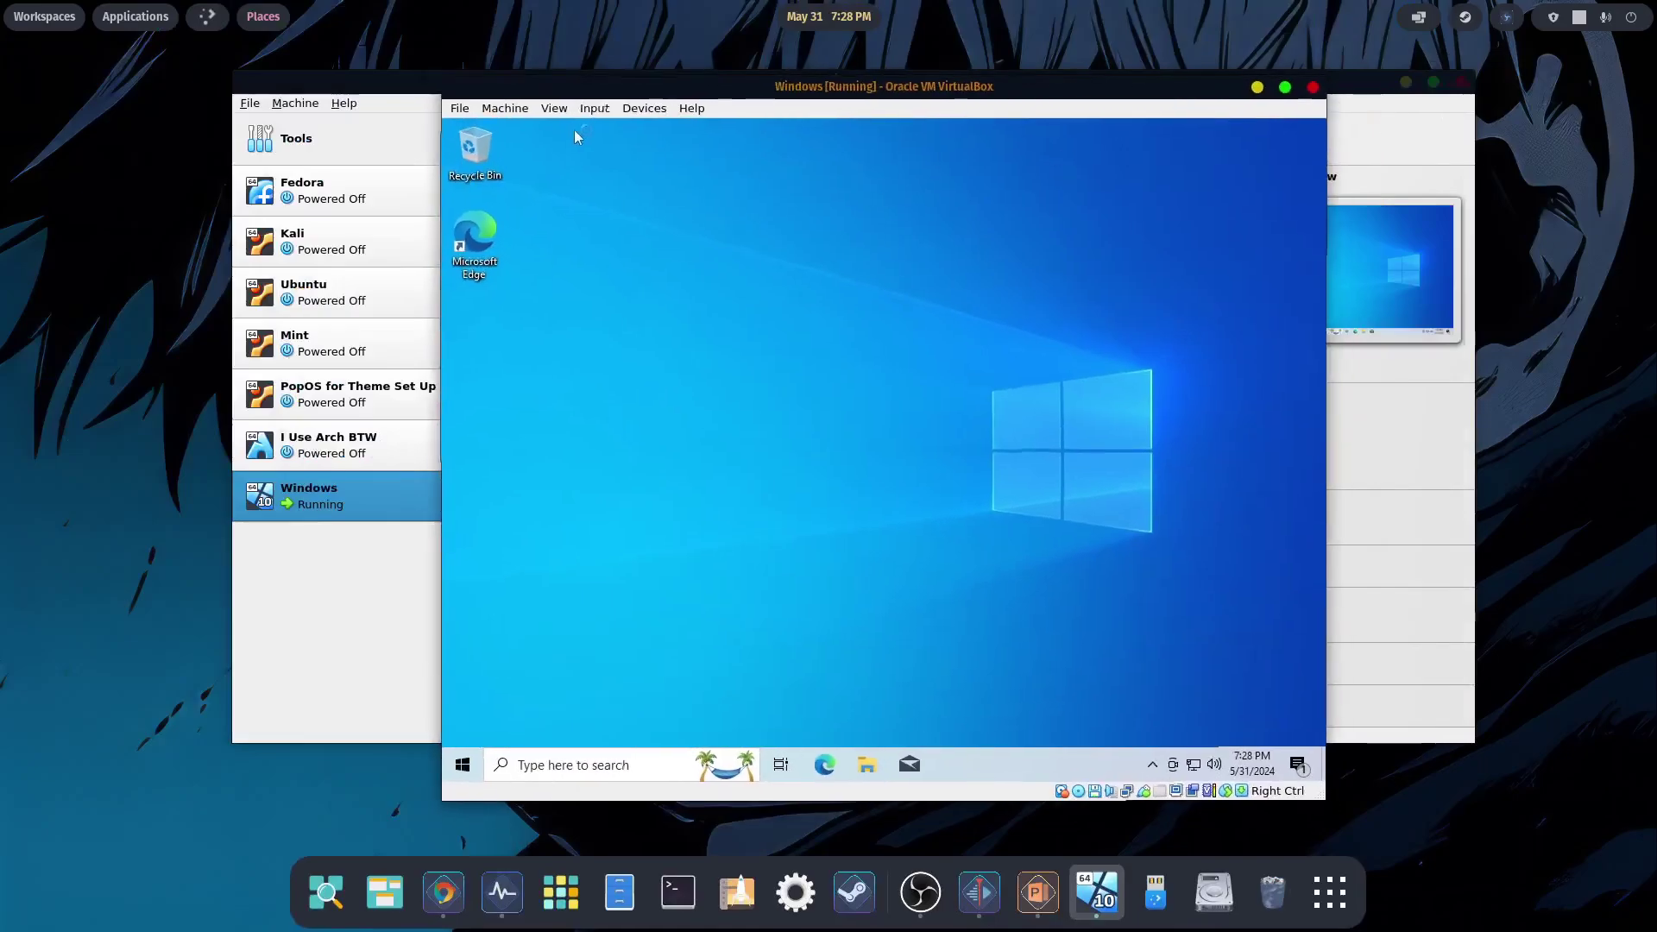
pyautogui.click(645, 113)
pyautogui.click(660, 327)
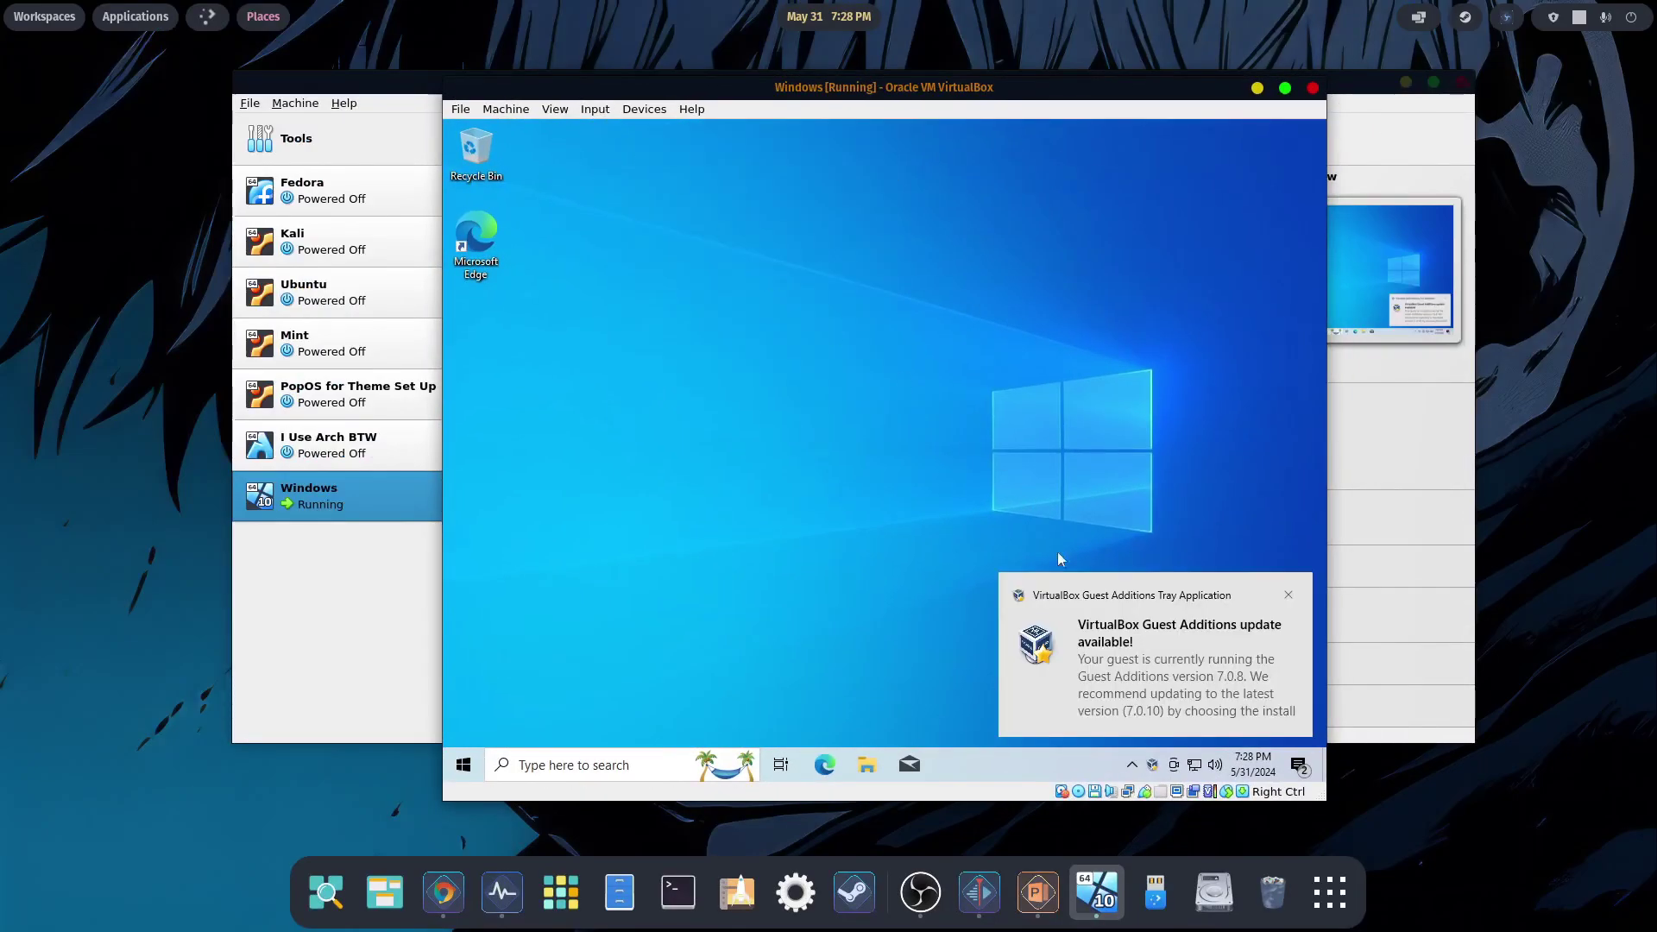
pyautogui.click(1120, 658)
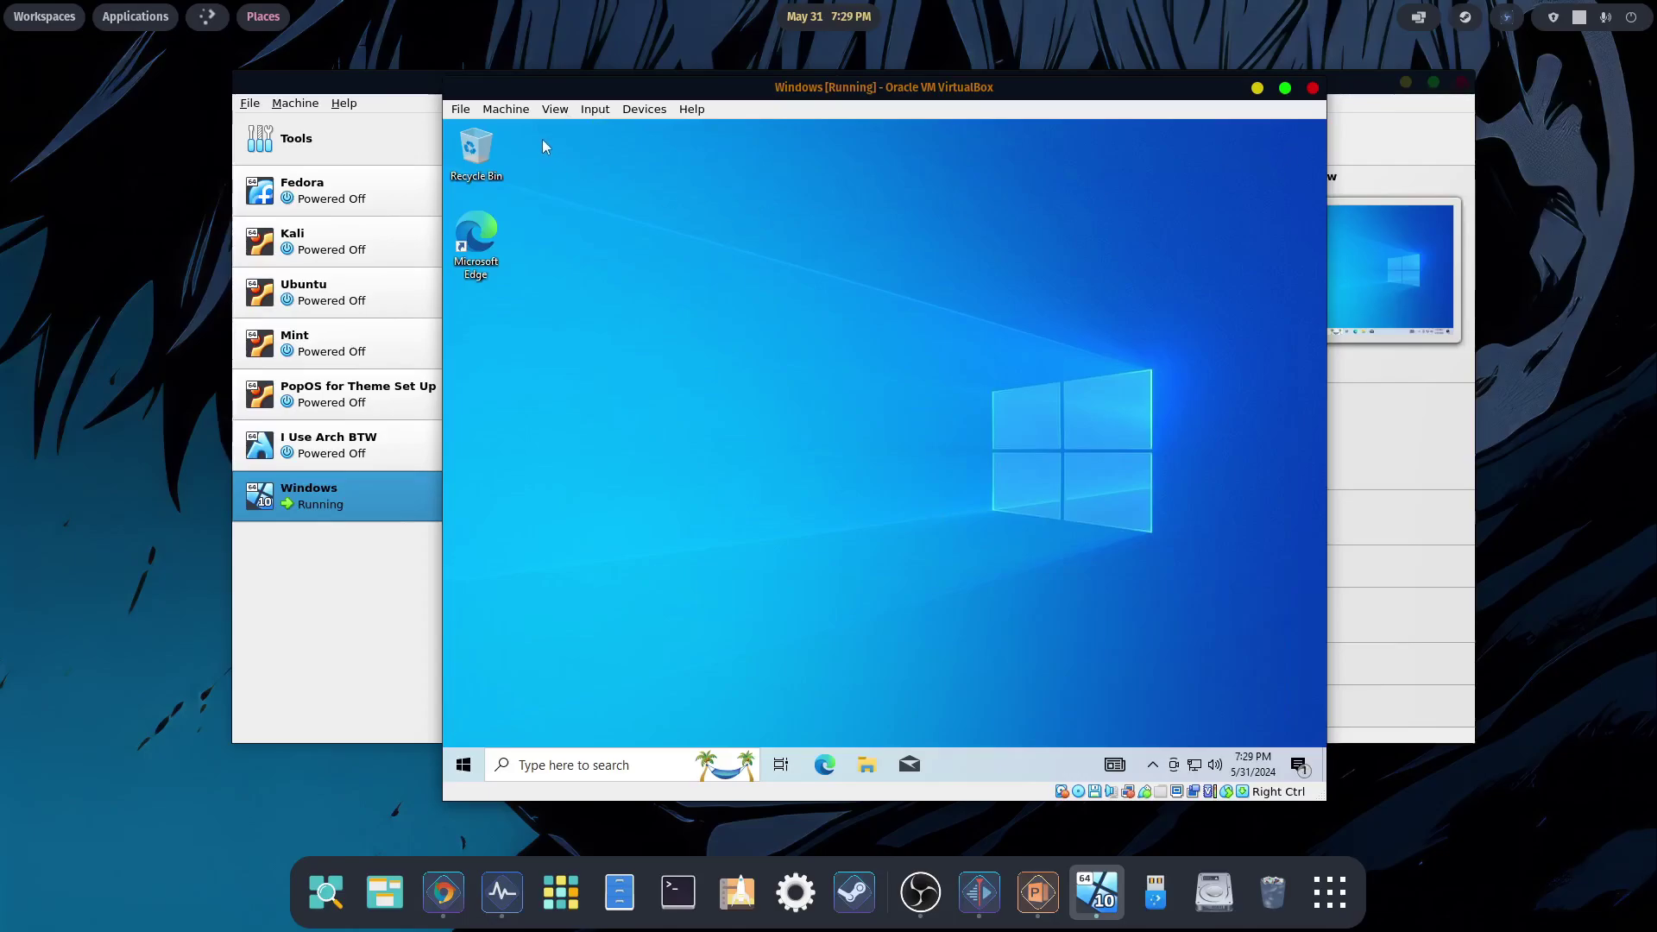
pyautogui.click(1285, 88)
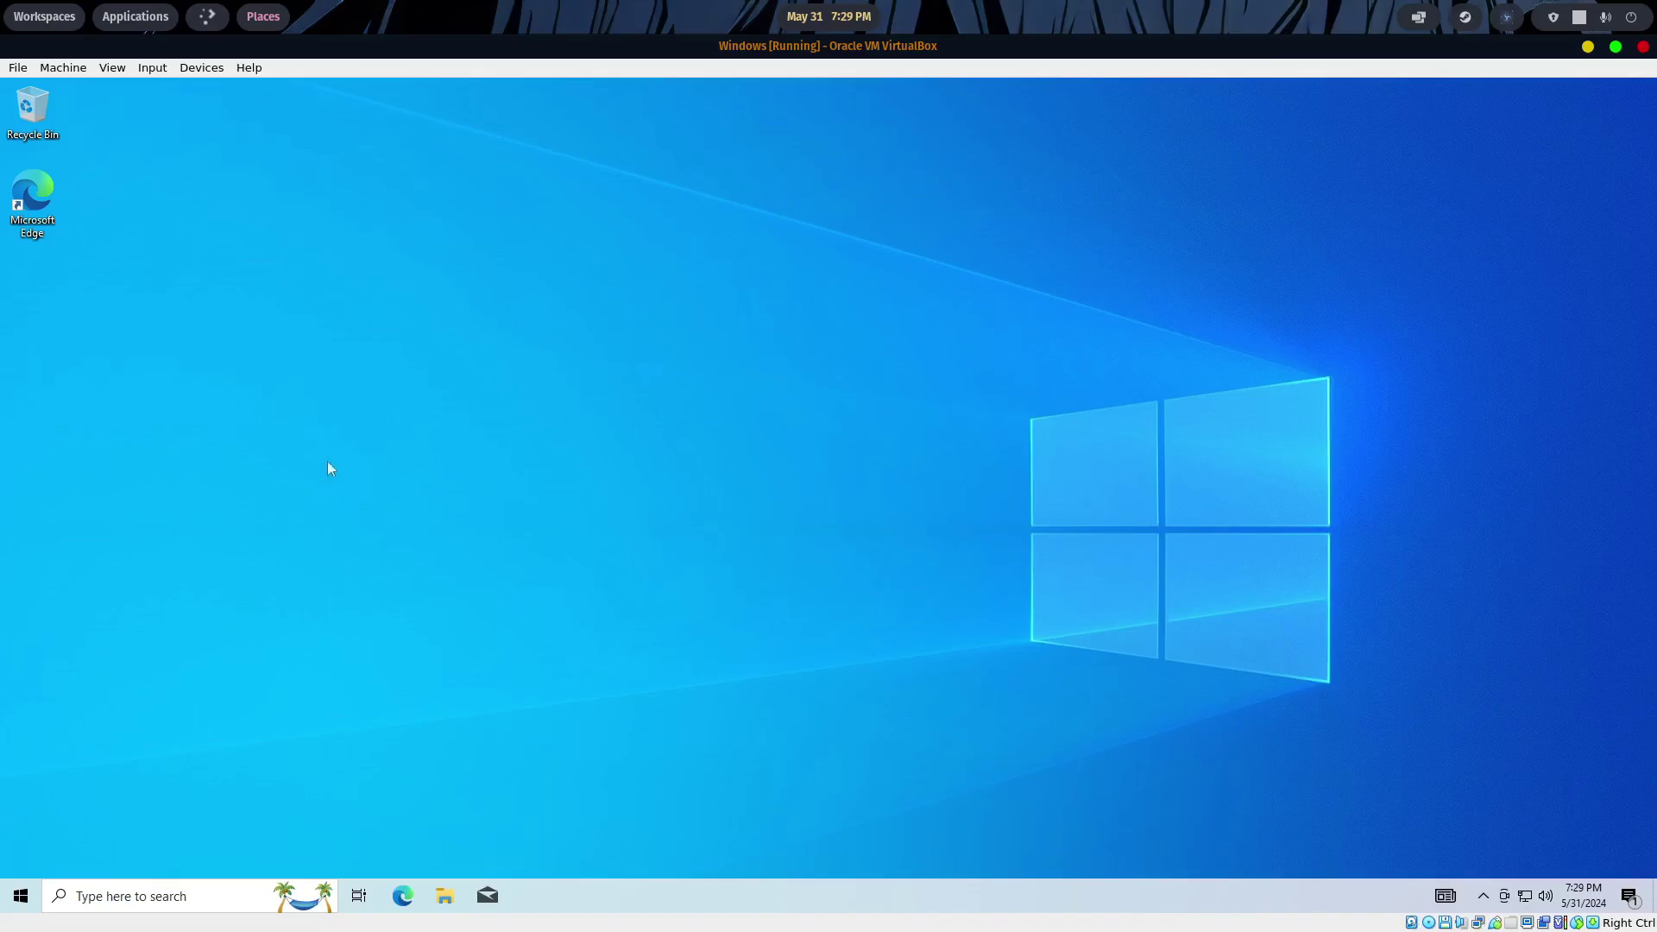
# - Browse the guest's Start menu app list, then launch Microsoft Edge from the taskbar
pyautogui.click(19, 897)
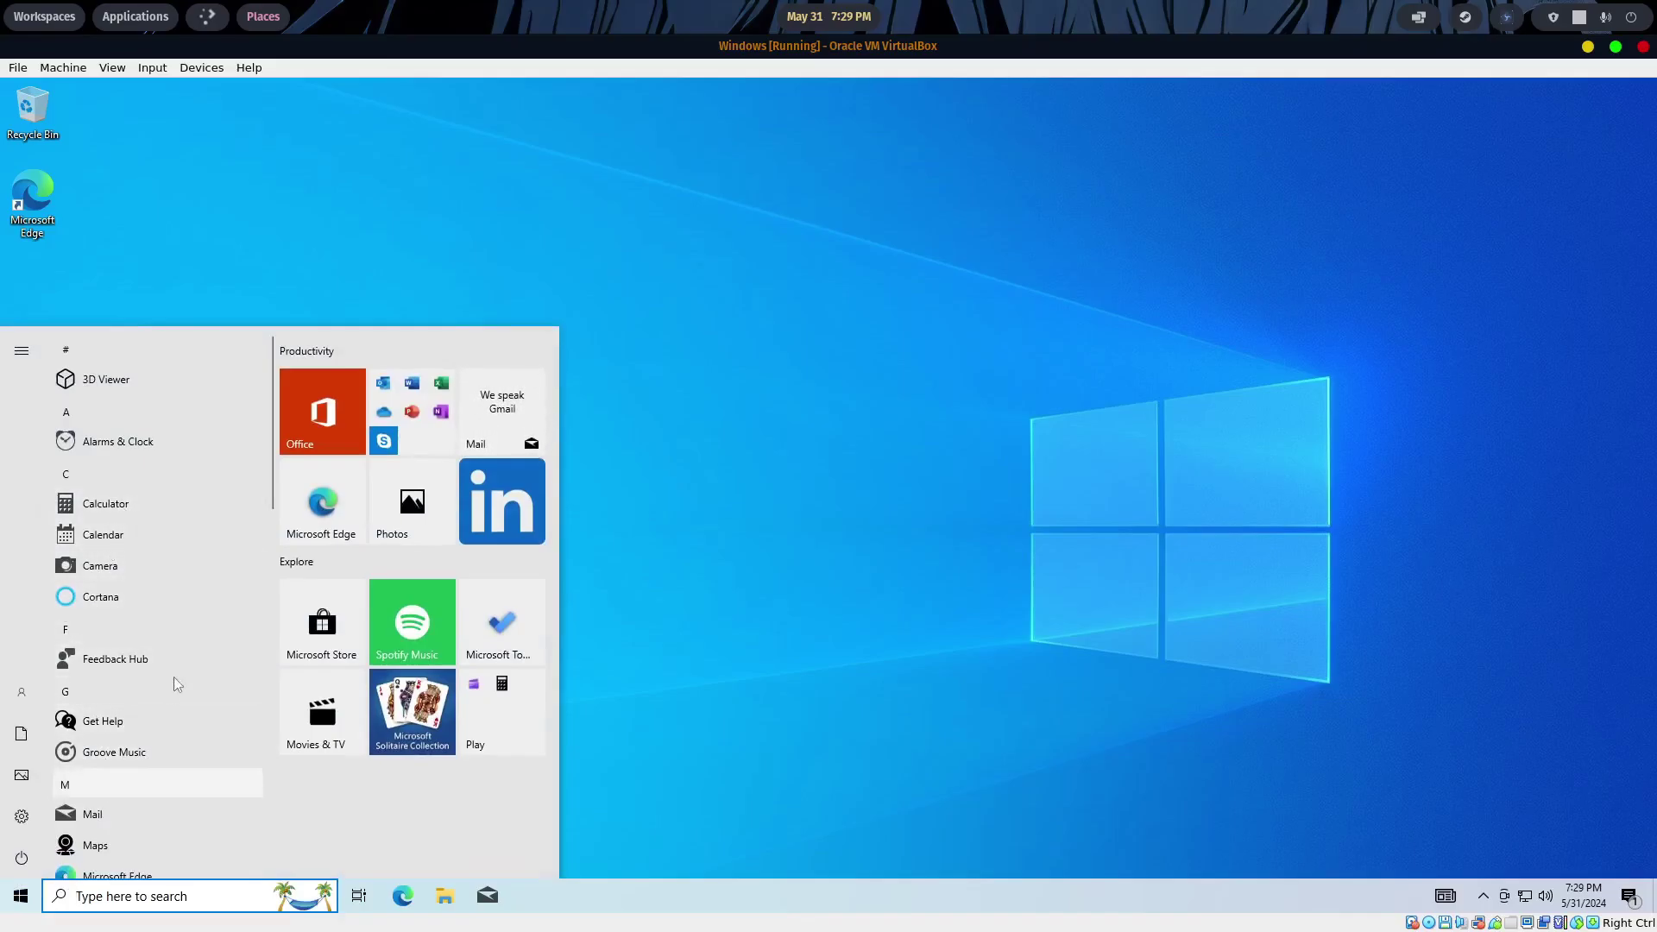
pyautogui.scroll(-3, 136, 807)
pyautogui.scroll(-3, 134, 802)
pyautogui.scroll(6, 138, 785)
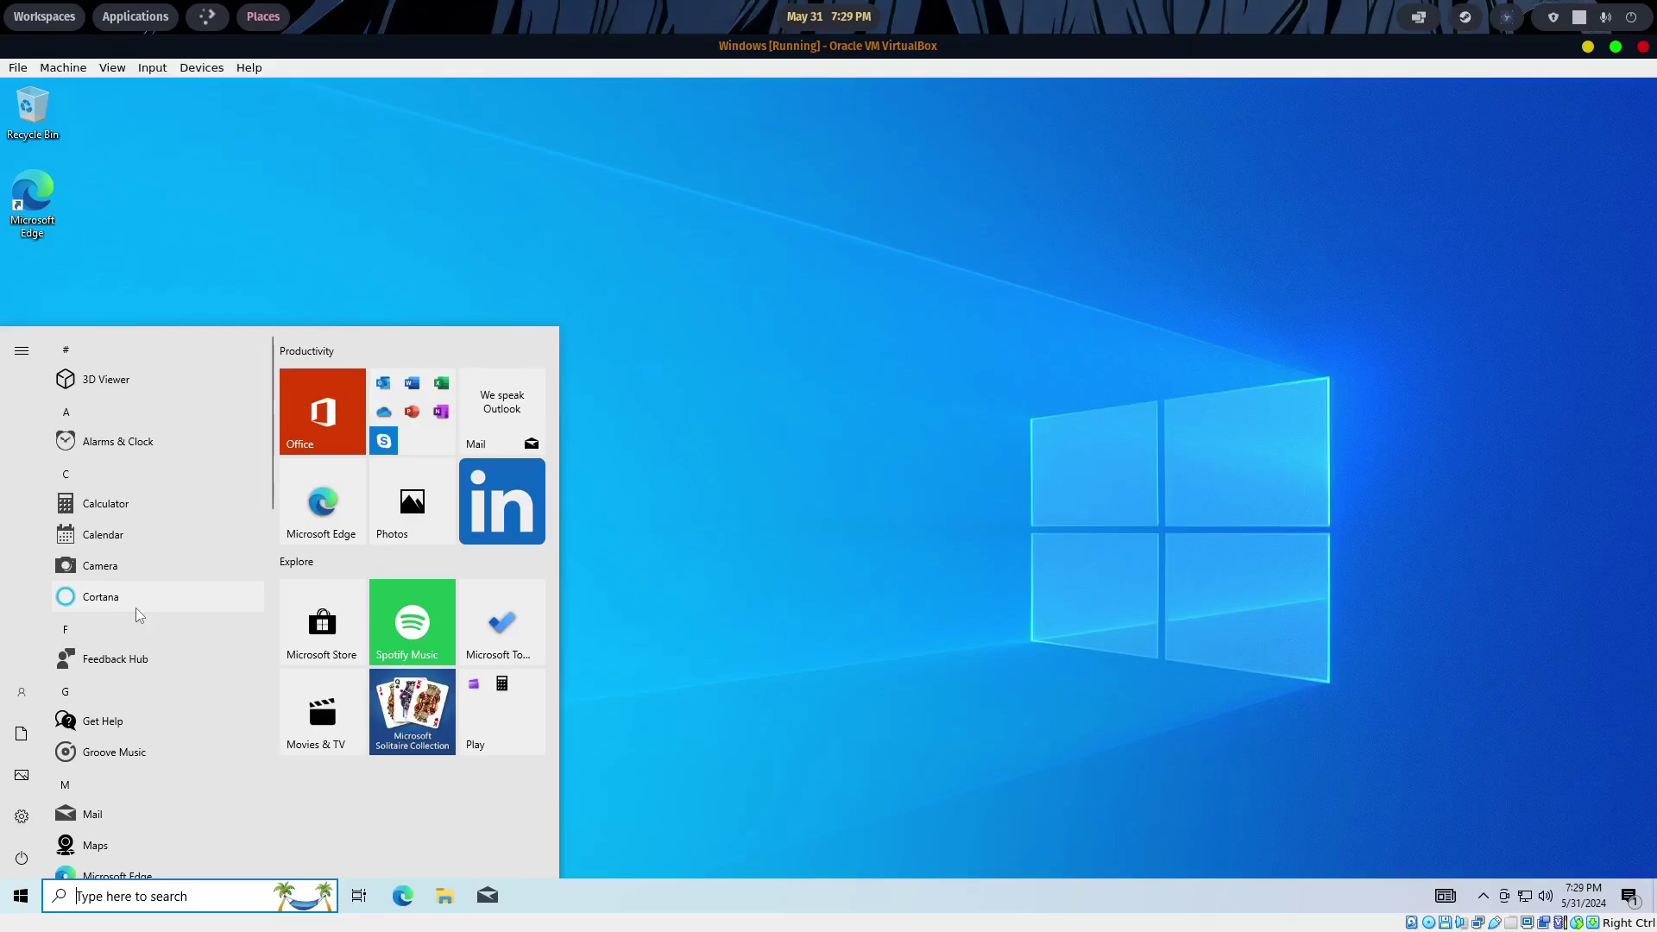
pyautogui.click(620, 625)
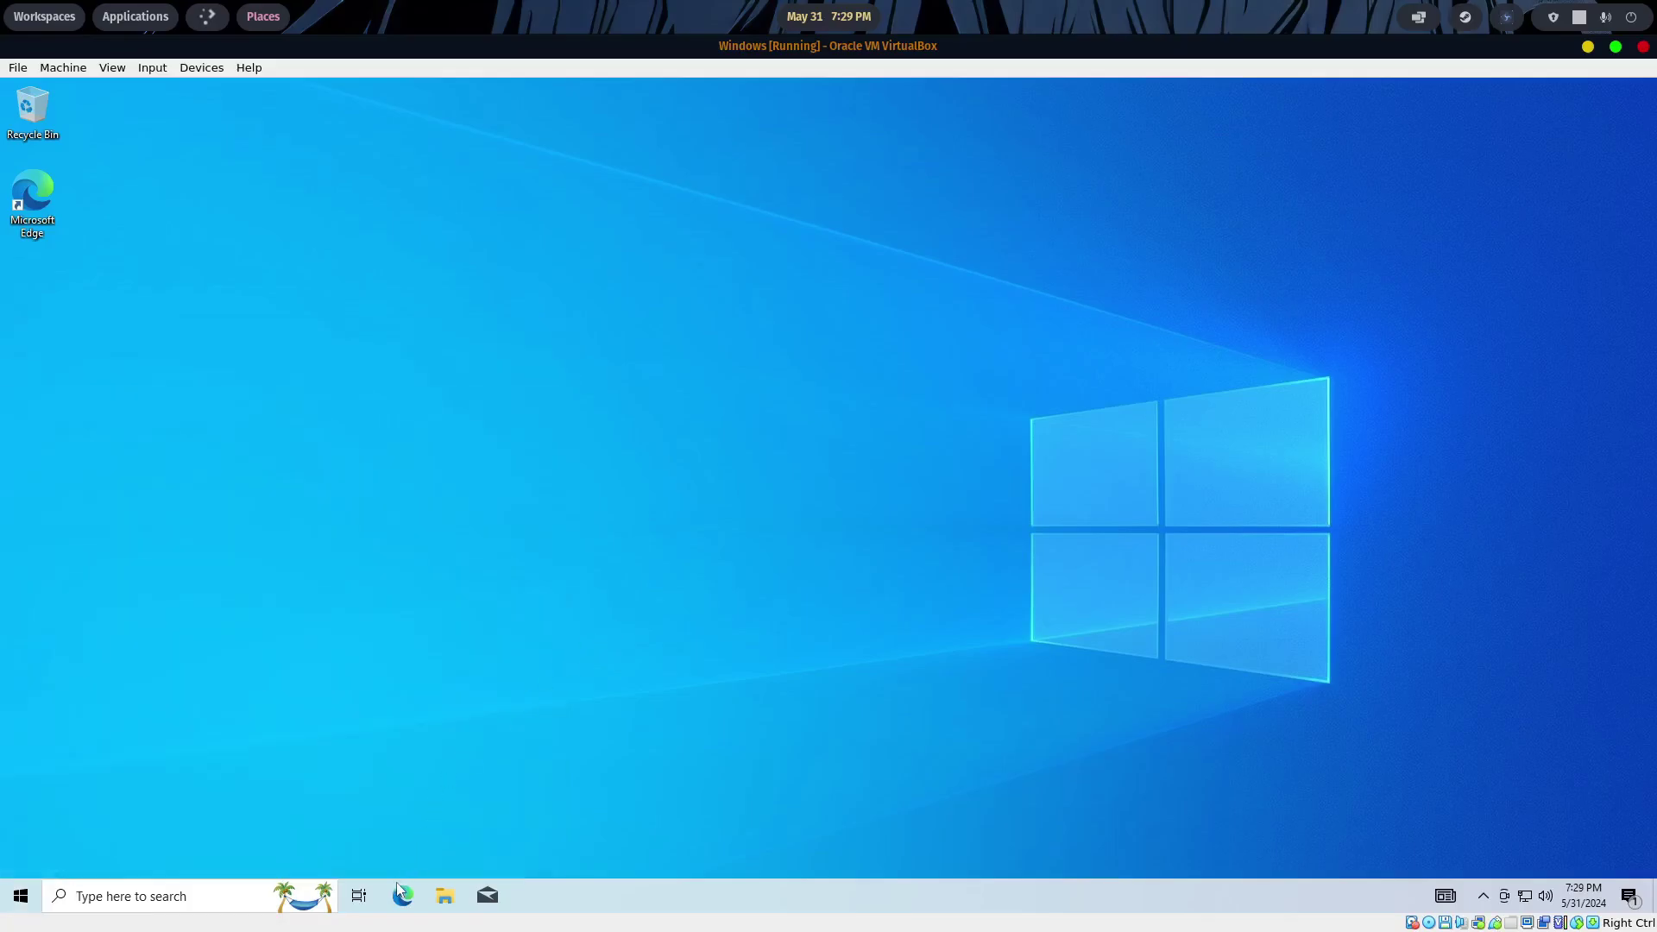
pyautogui.click(397, 884)
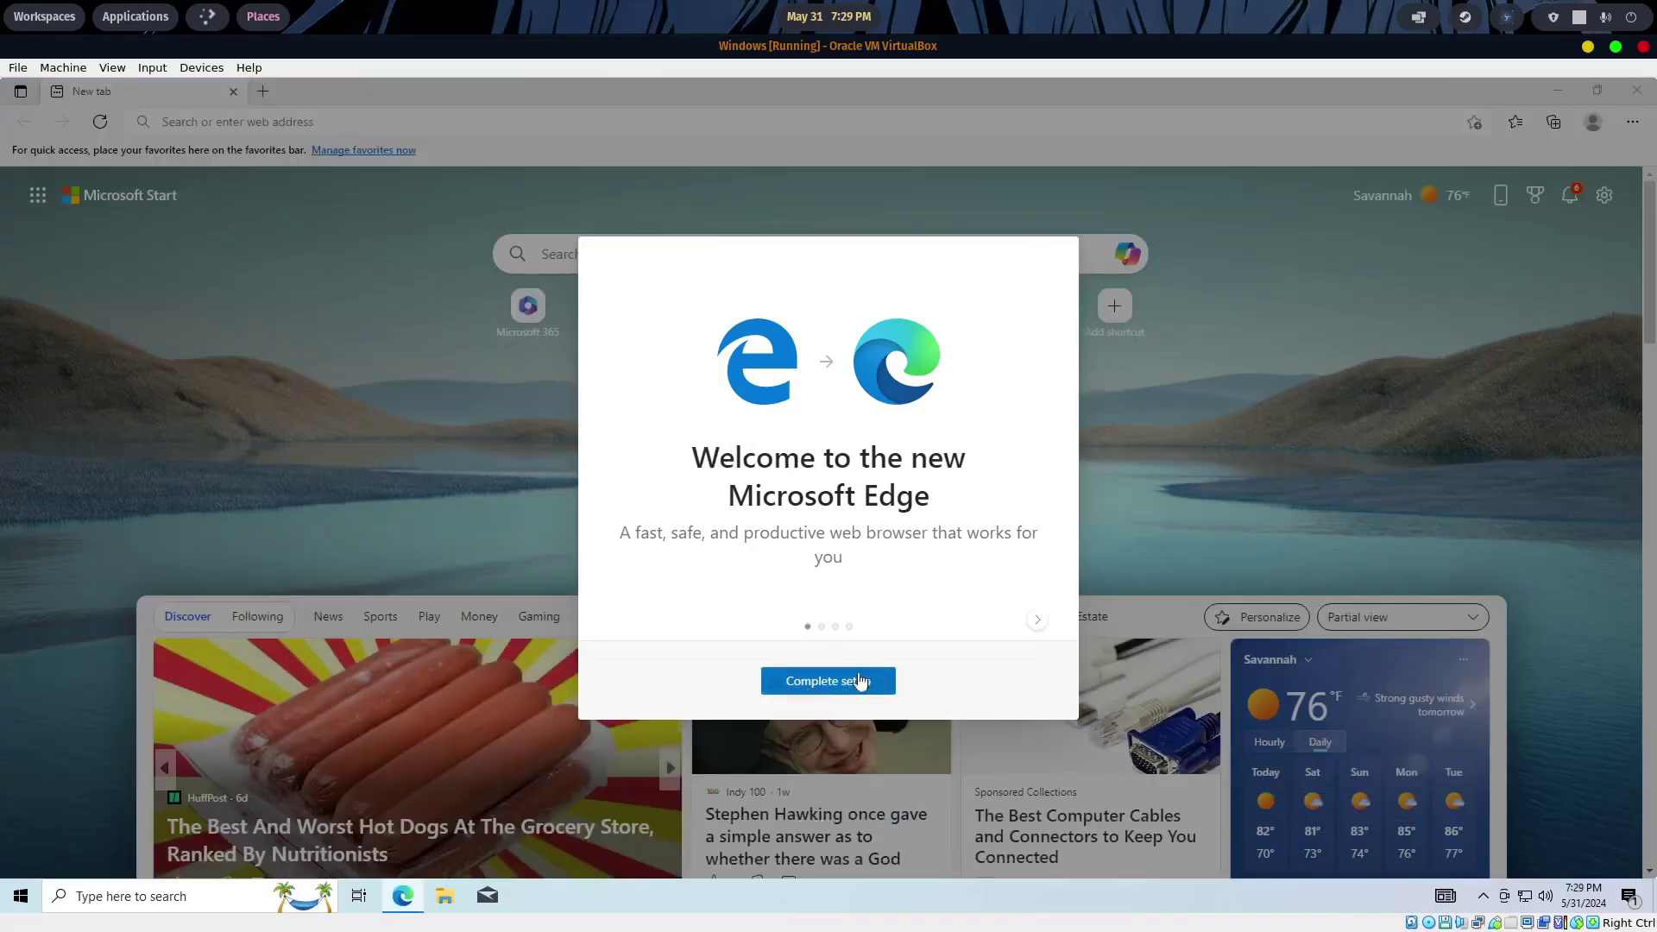
# - Complete Edge's first-run welcome setup and close the new tab setup dialog
pyautogui.click(865, 681)
pyautogui.click(971, 693)
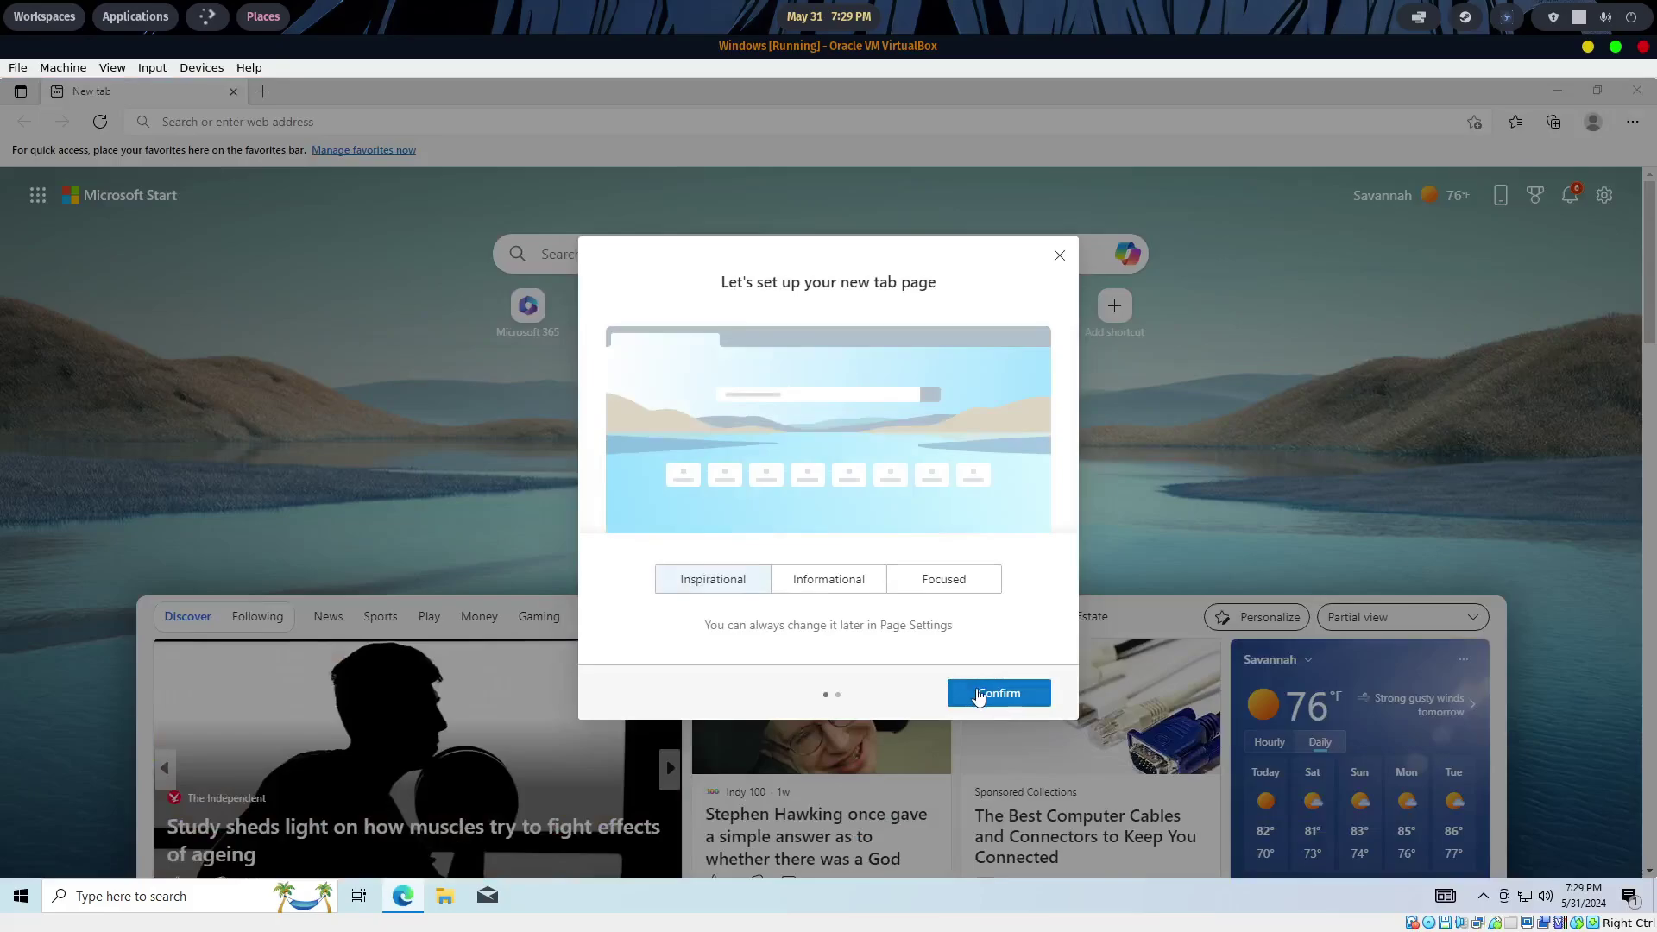
pyautogui.click(669, 694)
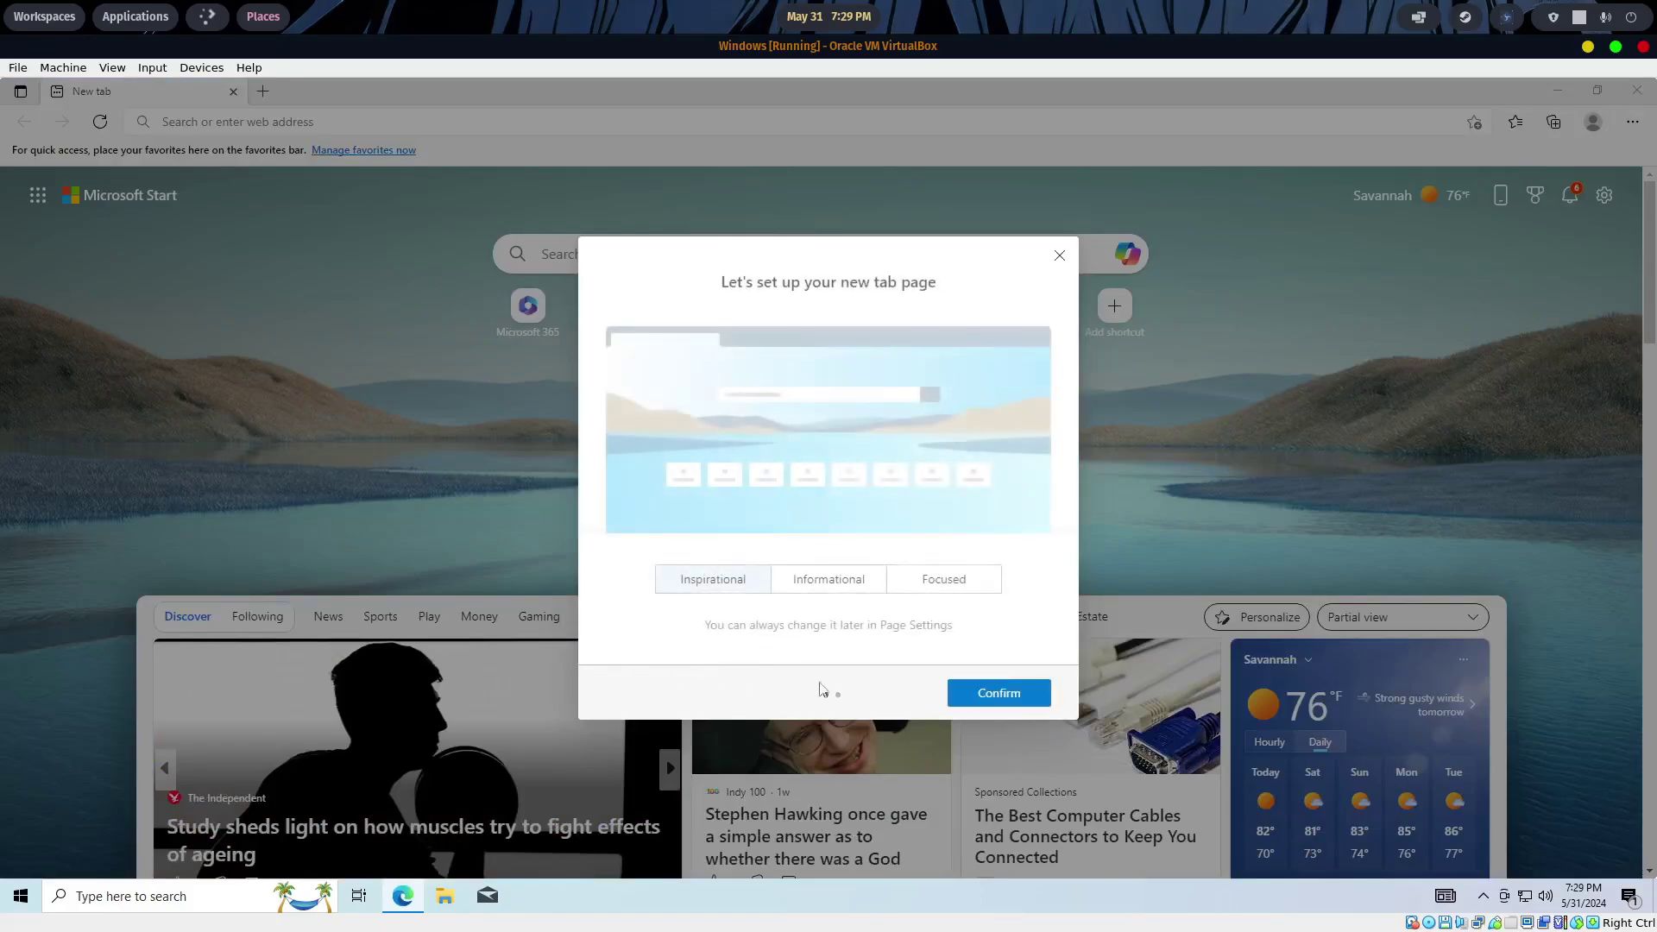
pyautogui.click(1059, 256)
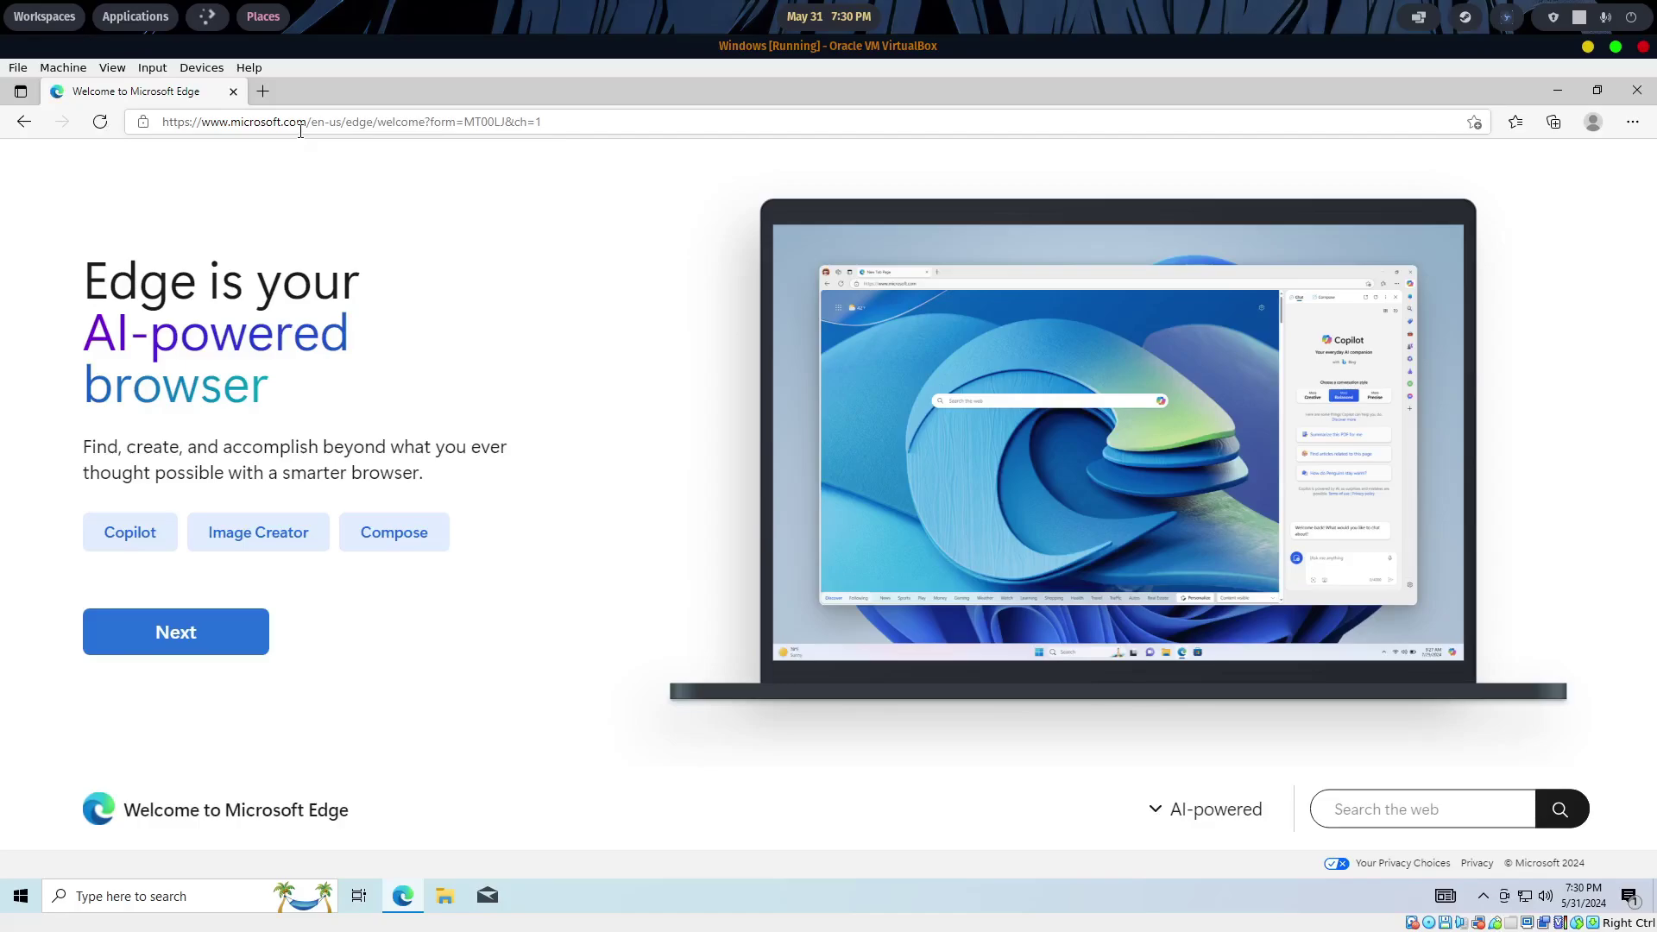
# - Search Bing for youtube, open YouTube, and search it for cat
pyautogui.click(300, 128)
pyautogui.write('youtub')
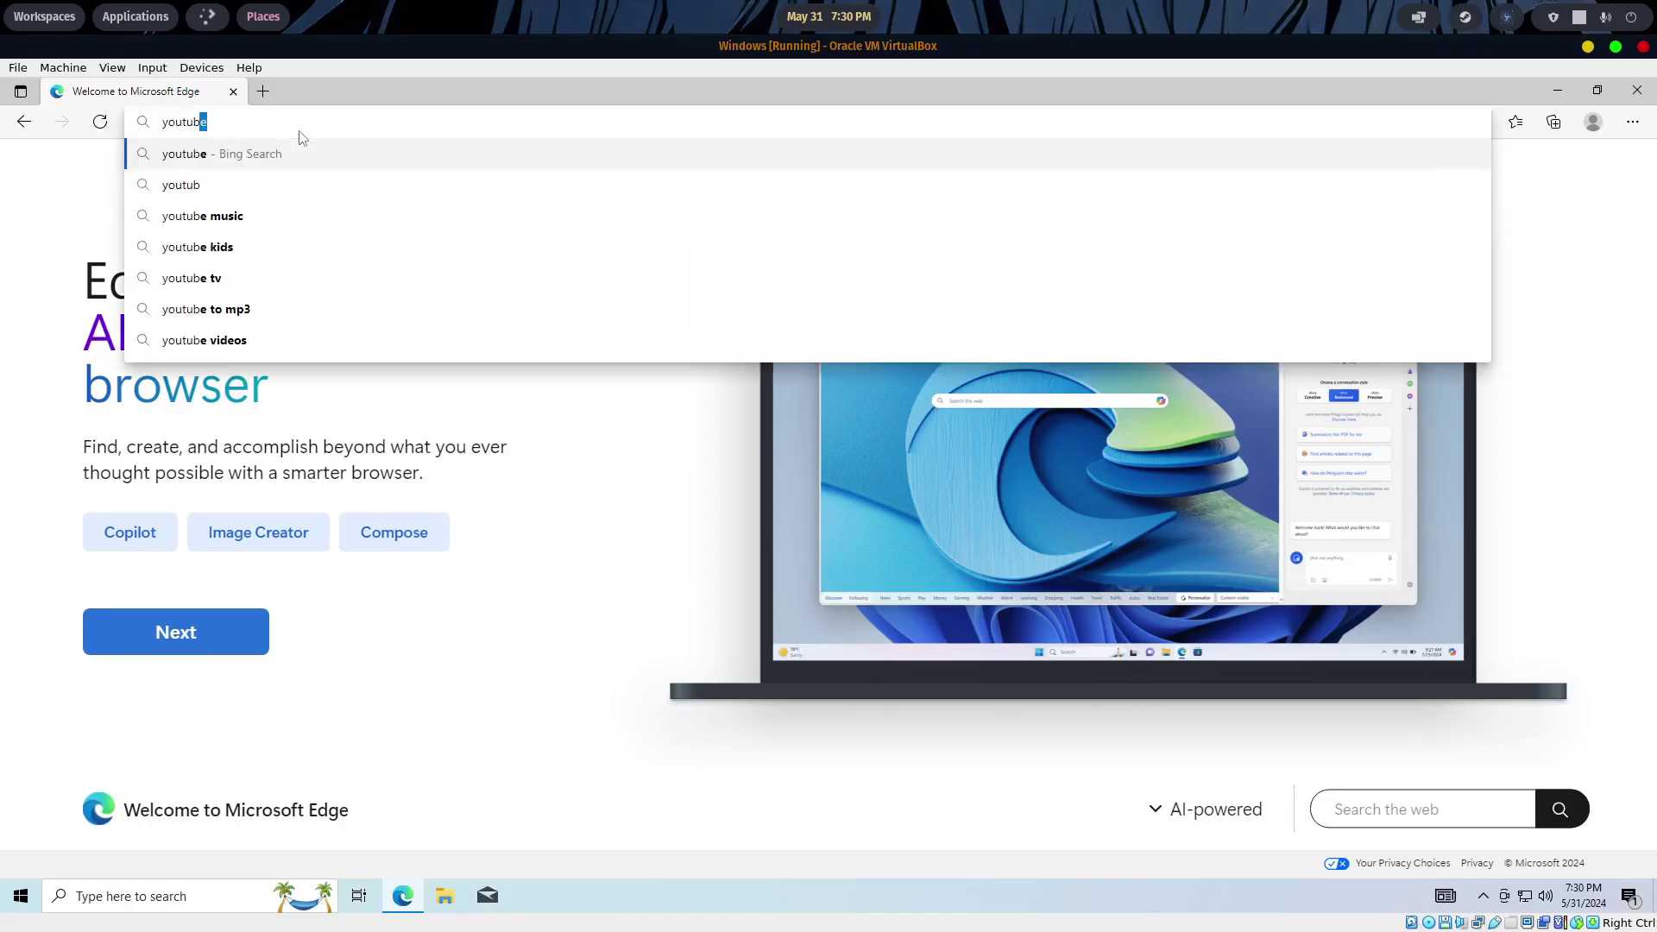
pyautogui.press('Return')
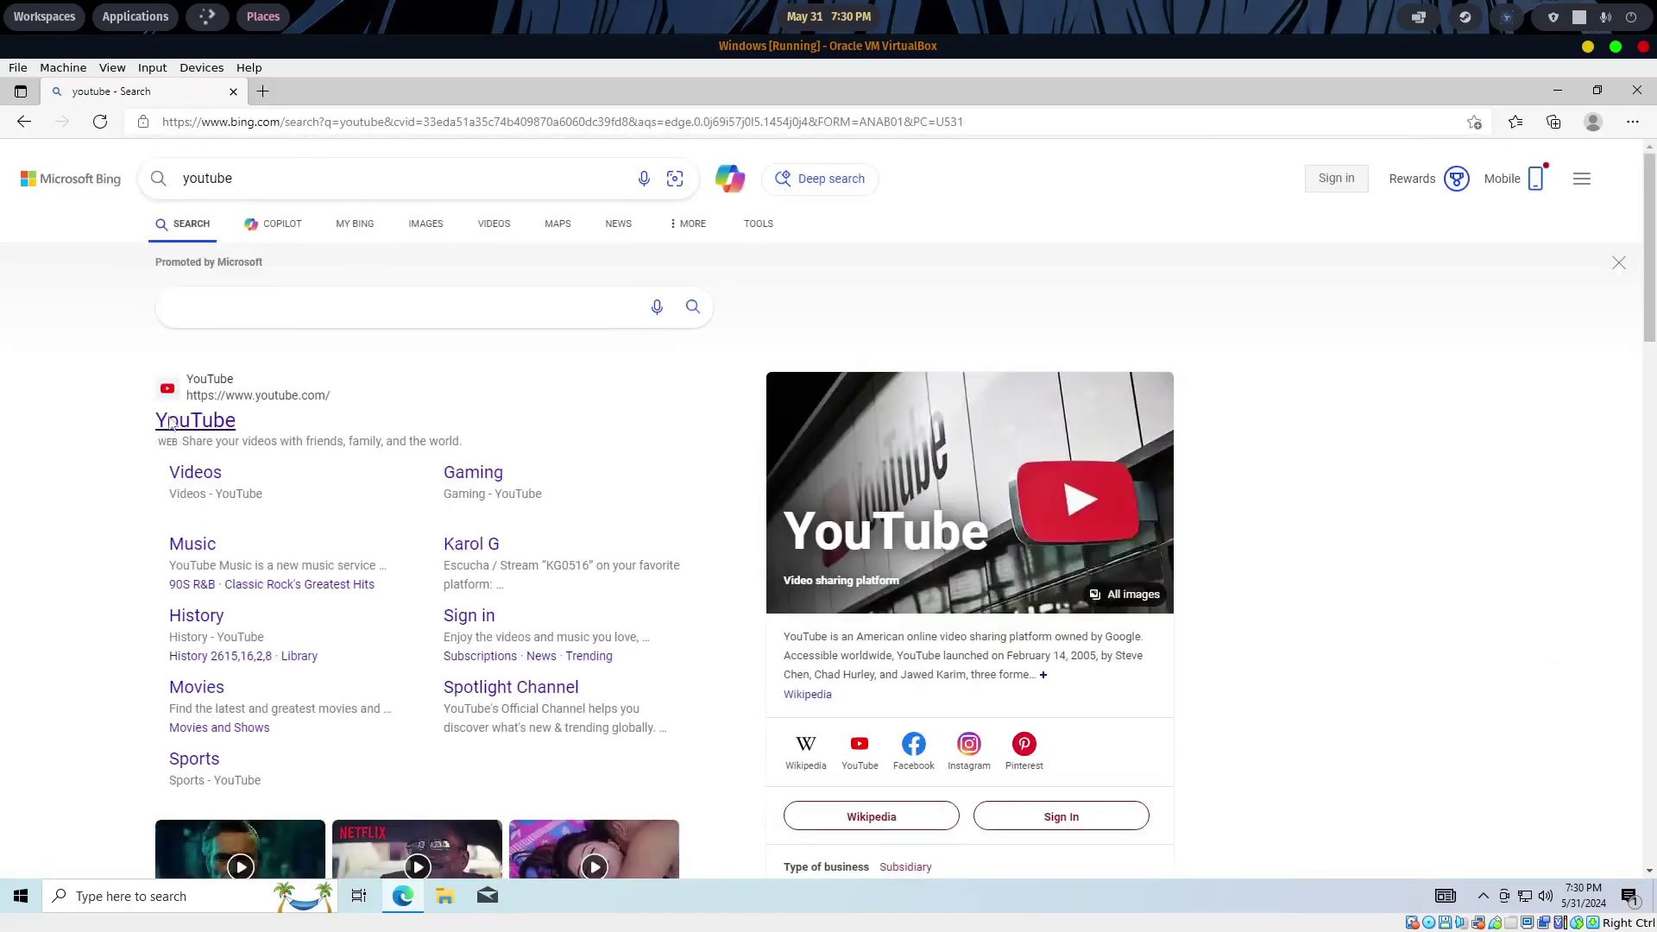
pyautogui.click(175, 420)
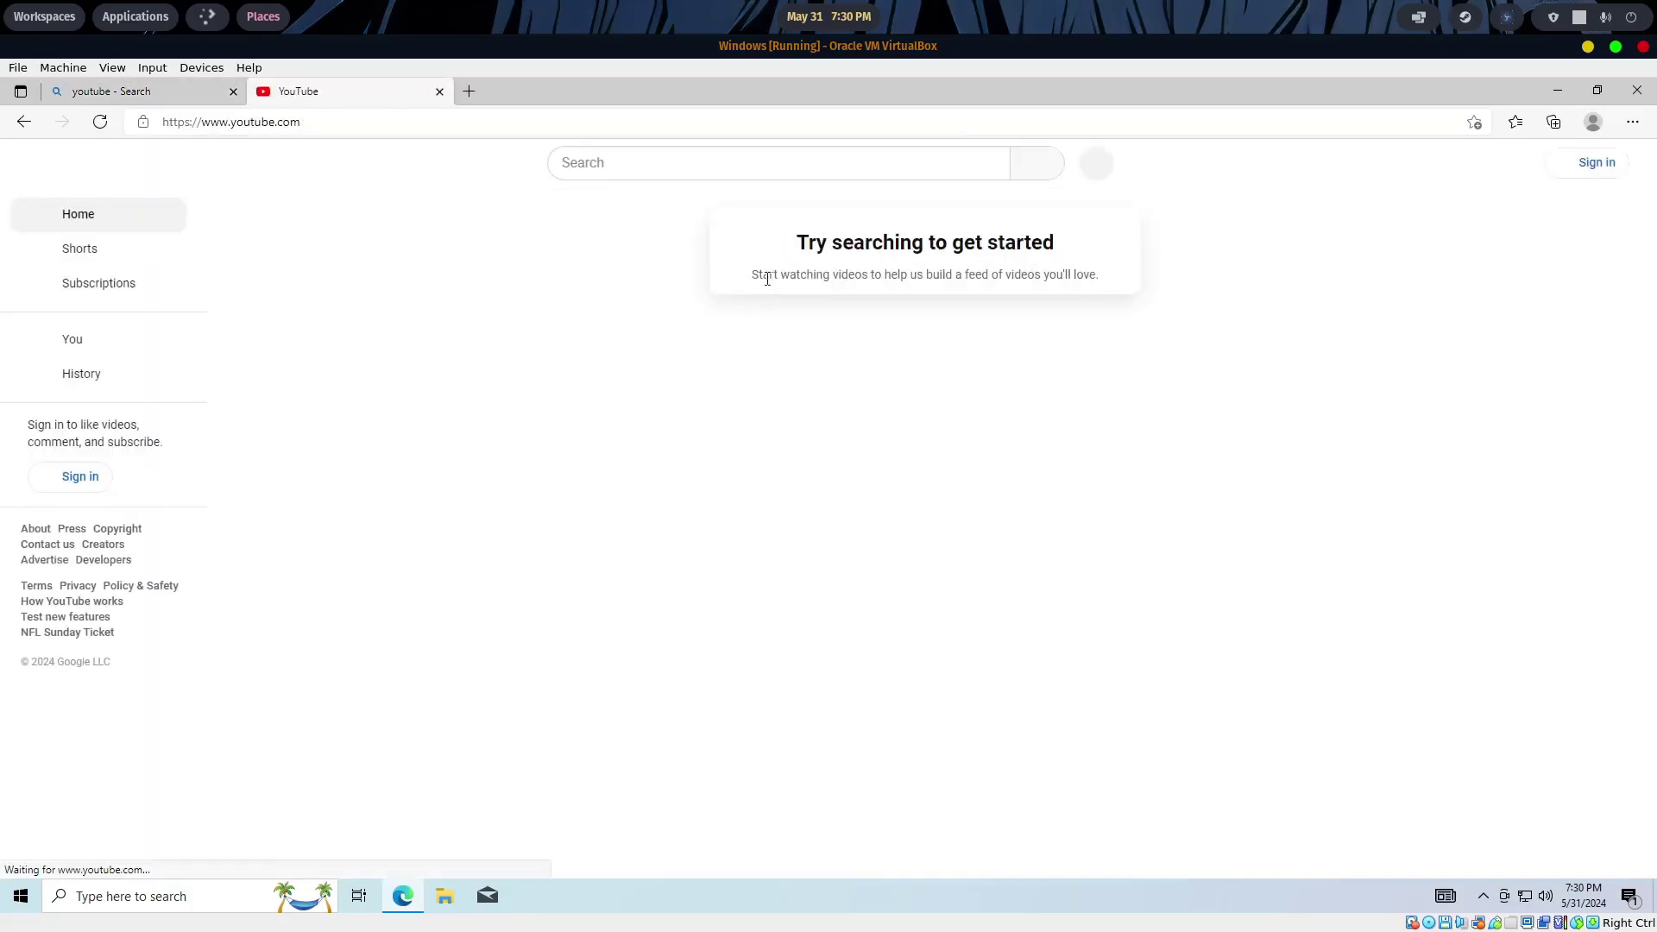
pyautogui.click(616, 162)
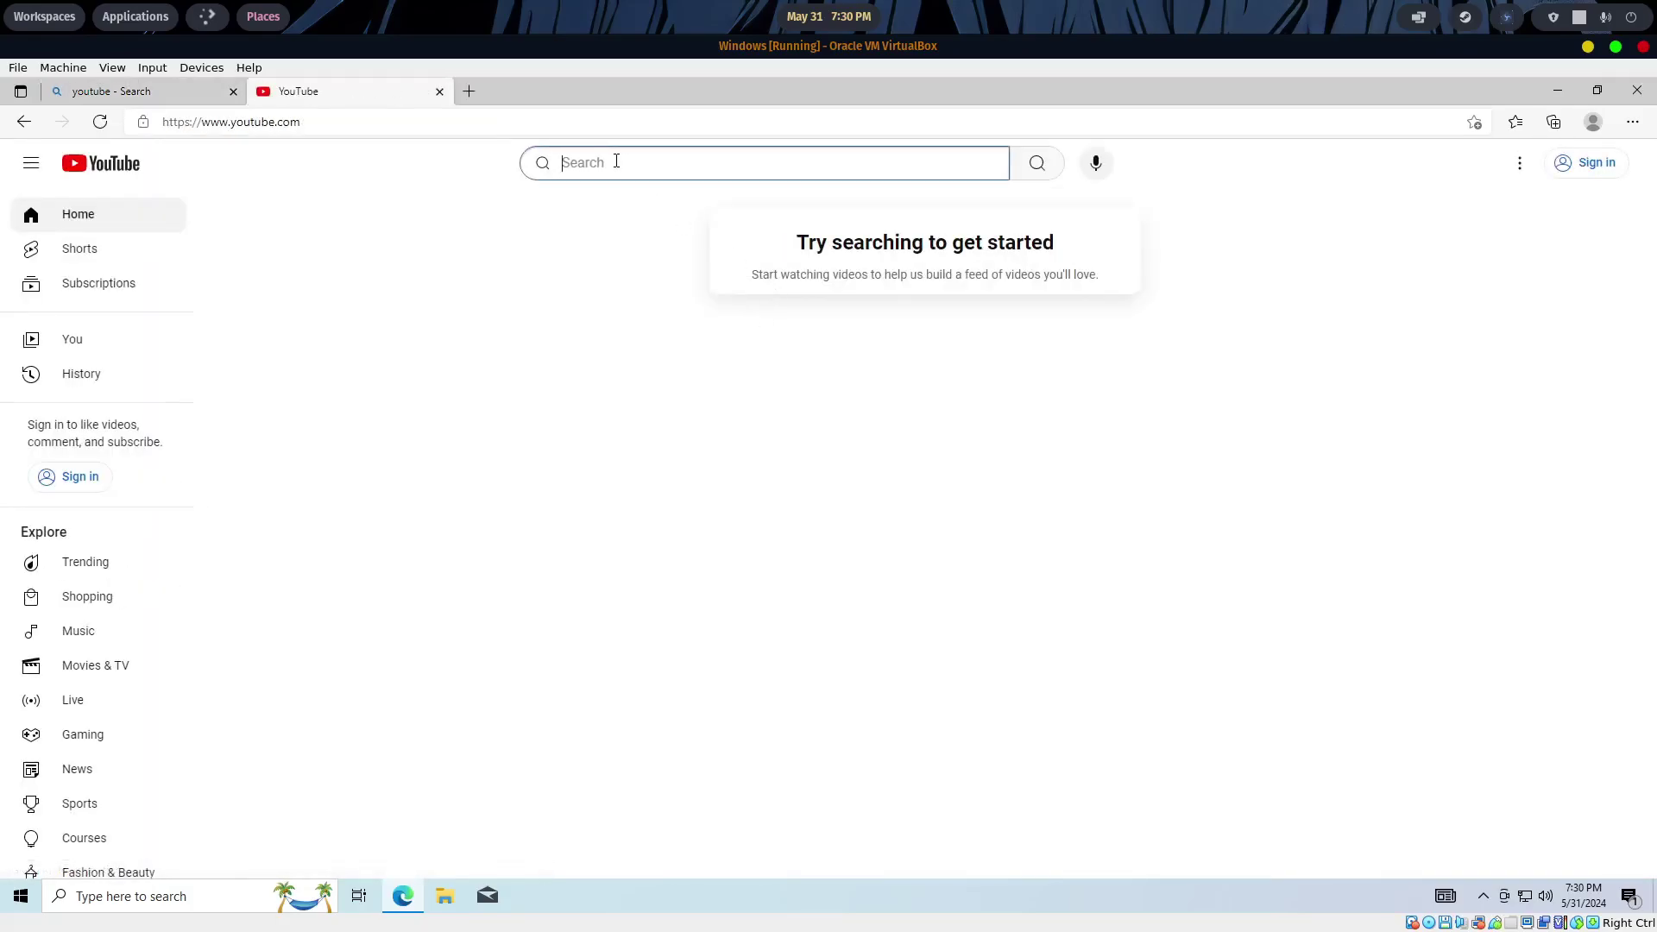
pyautogui.write('cat')
pyautogui.click(722, 268)
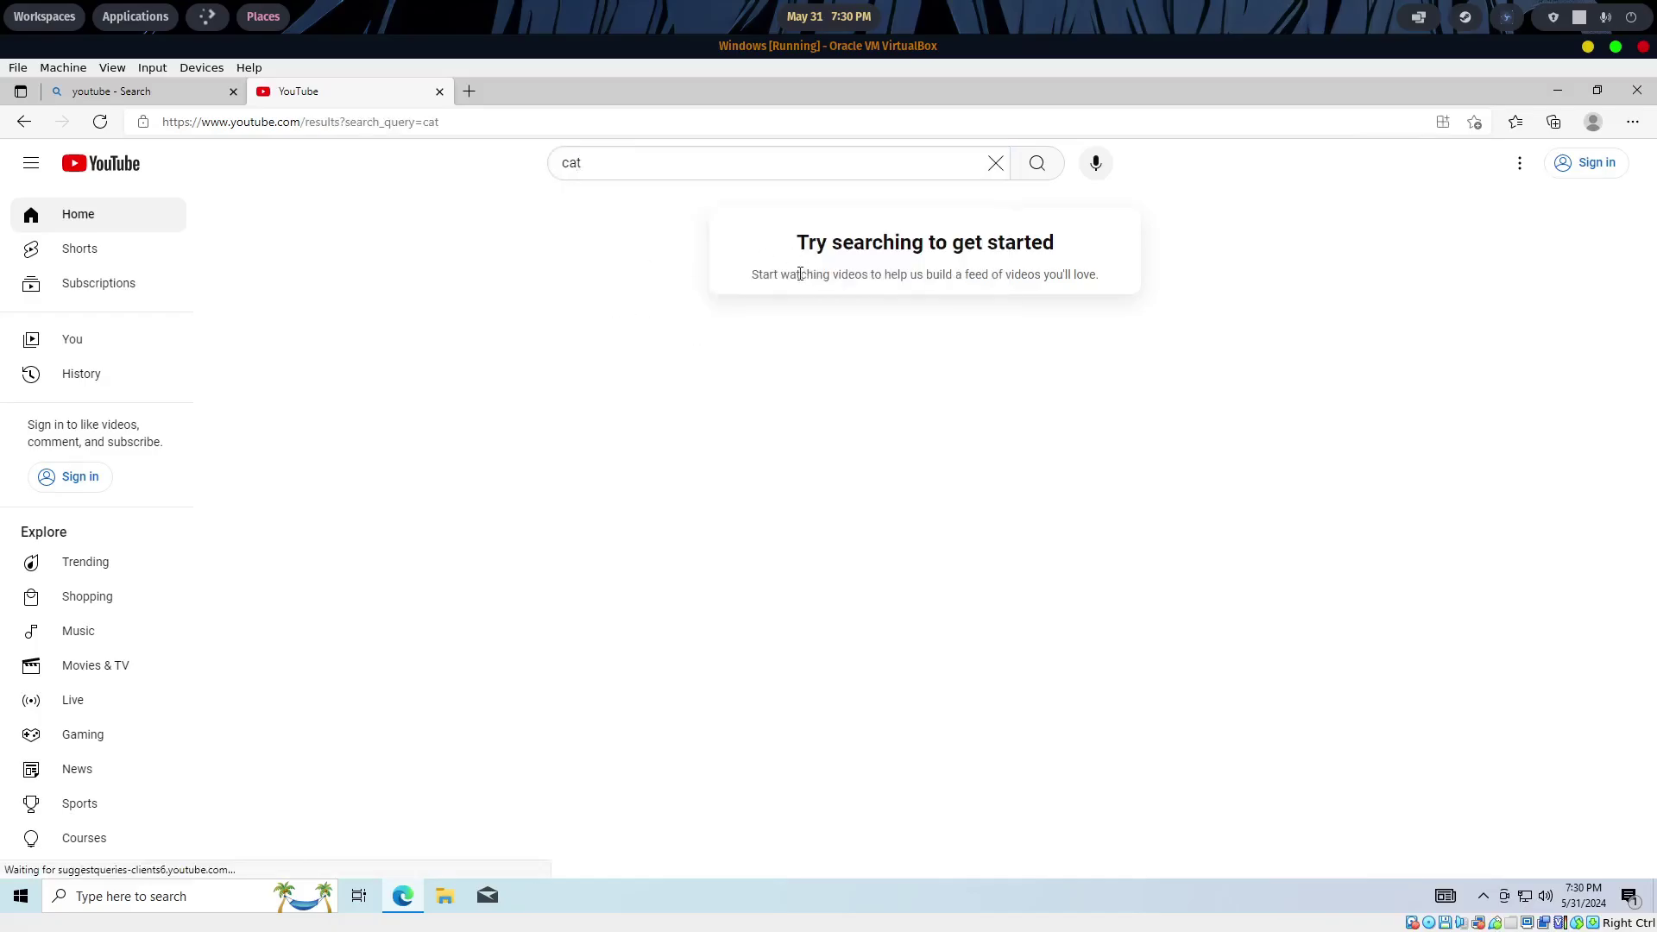
pyautogui.scroll(-4, 638, 326)
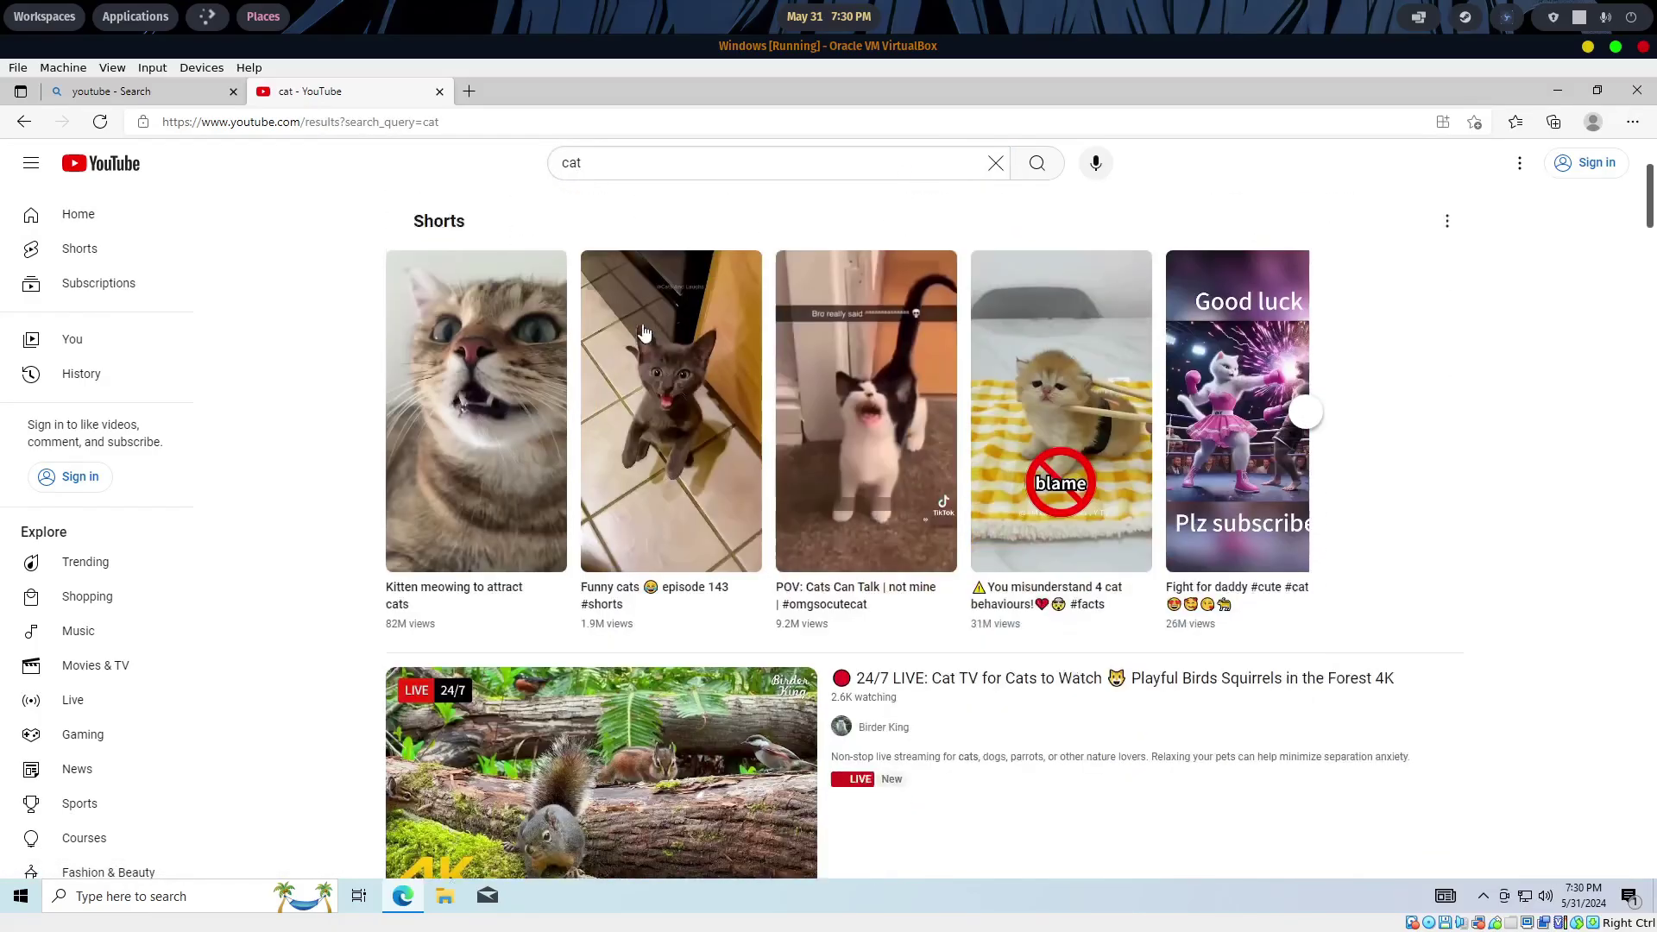
# - Watch the Funny cats episode 143 short, then return to the cat search results
pyautogui.click(667, 336)
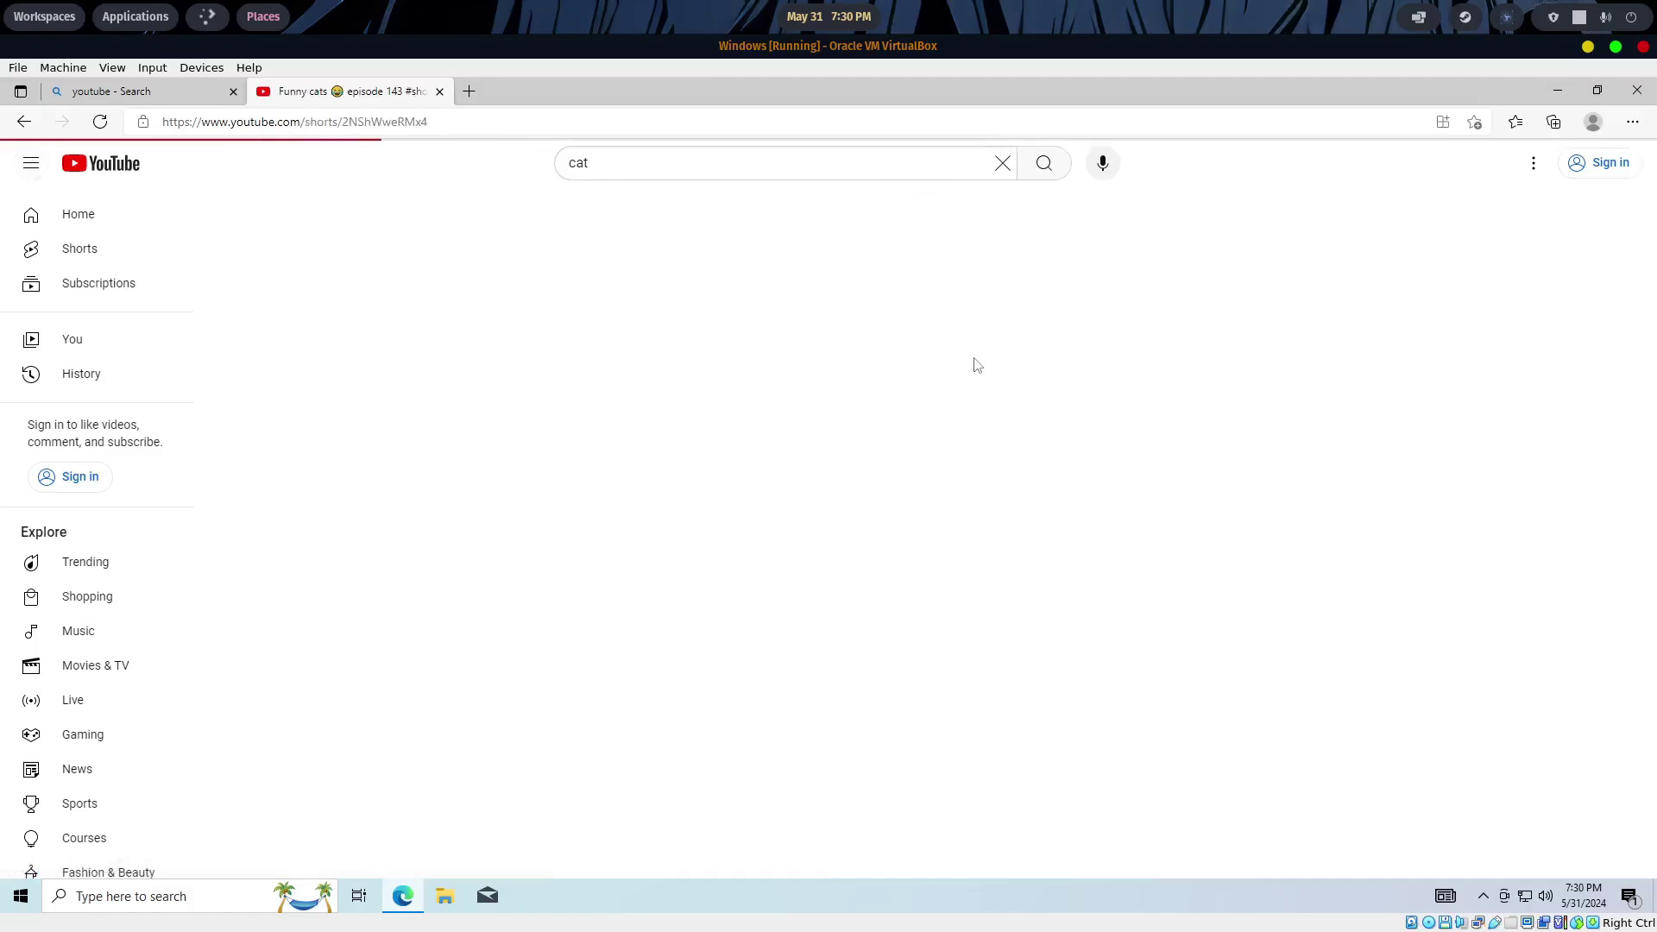
pyautogui.scroll(-1, 1187, 363)
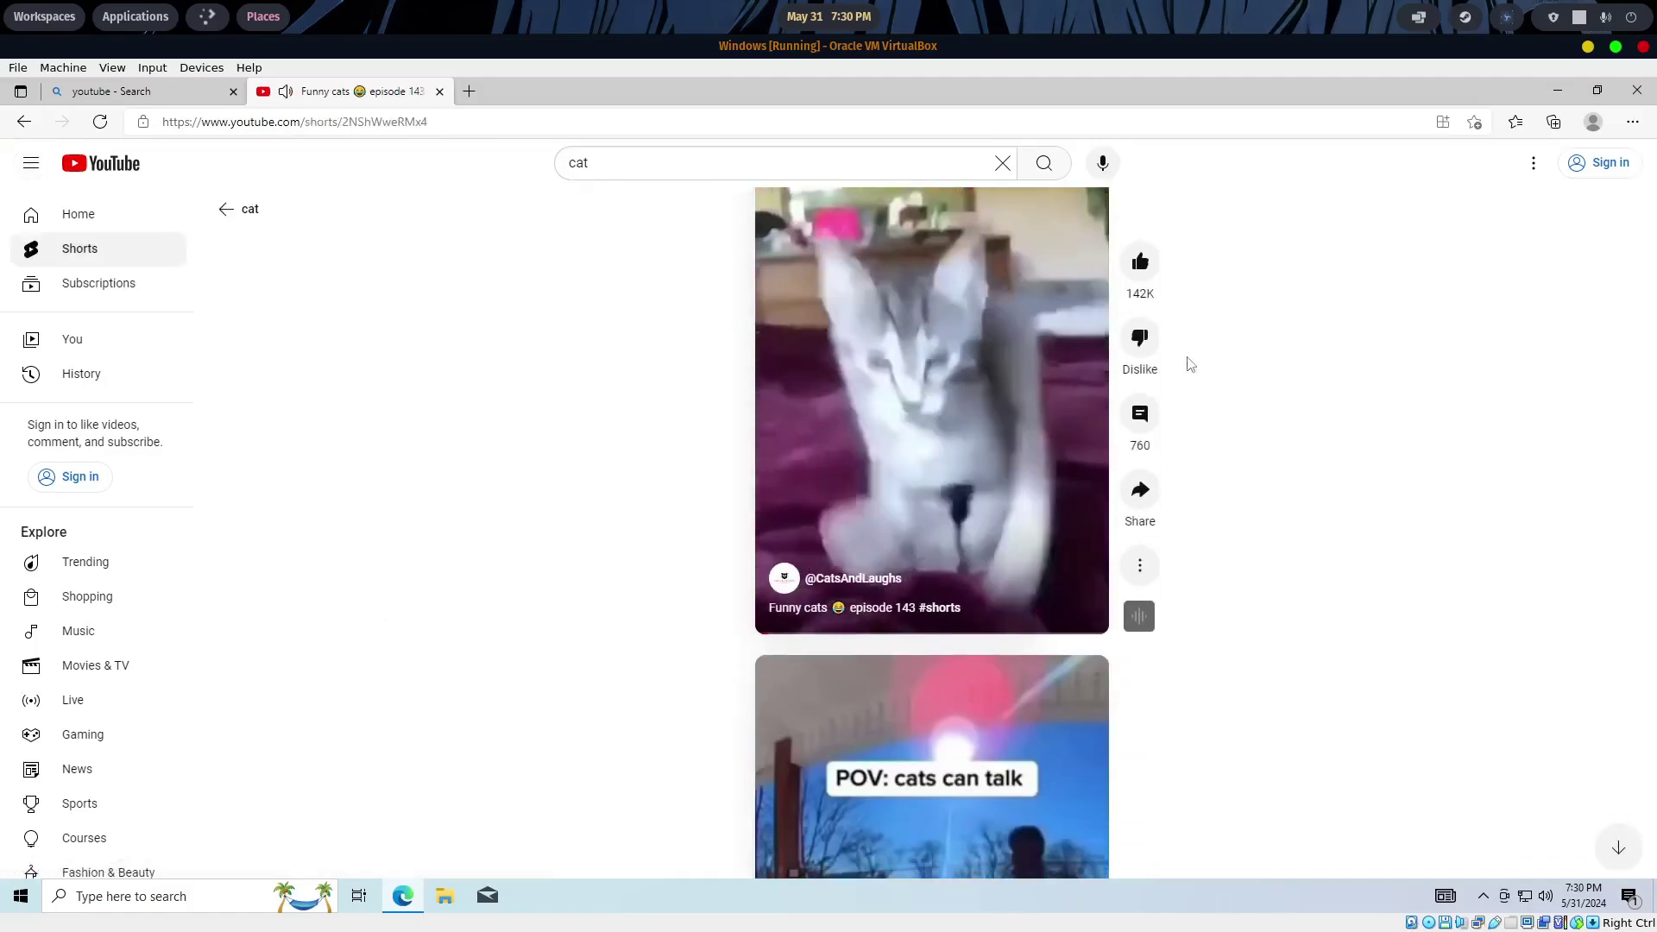
pyautogui.scroll(-1, 1189, 364)
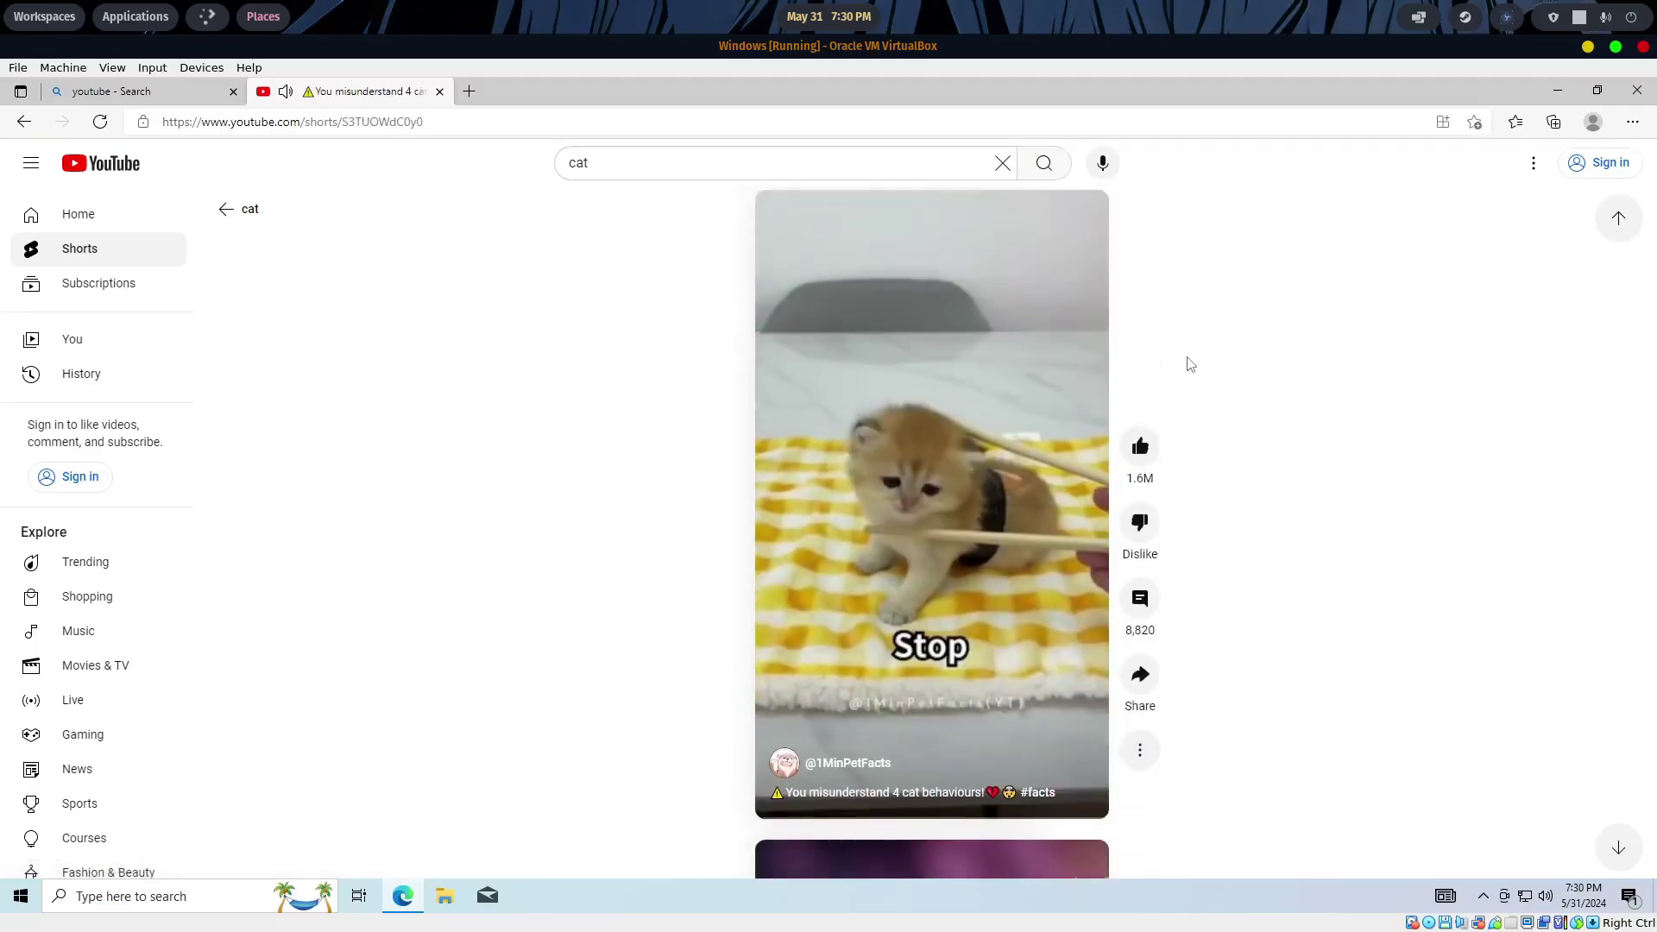
pyautogui.click(25, 122)
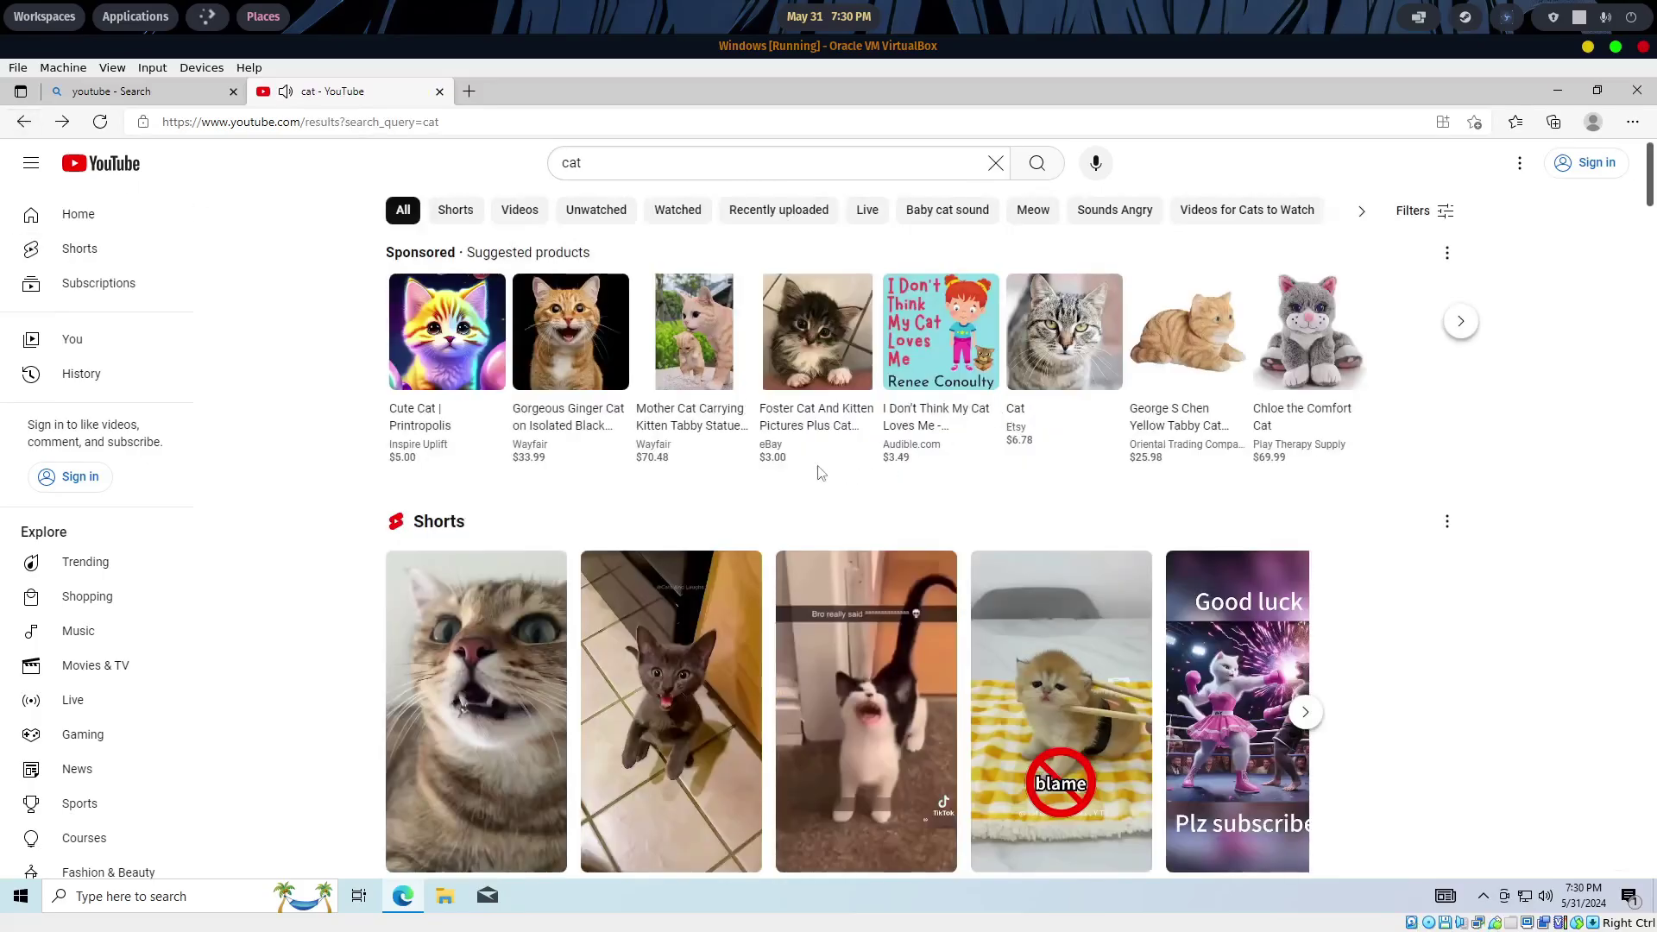
# - Open the live '24/7 LIVE: Cat TV for Cats to Watch' stream and skip the Chrome ad
pyautogui.scroll(-8, 820, 473)
pyautogui.click(809, 453)
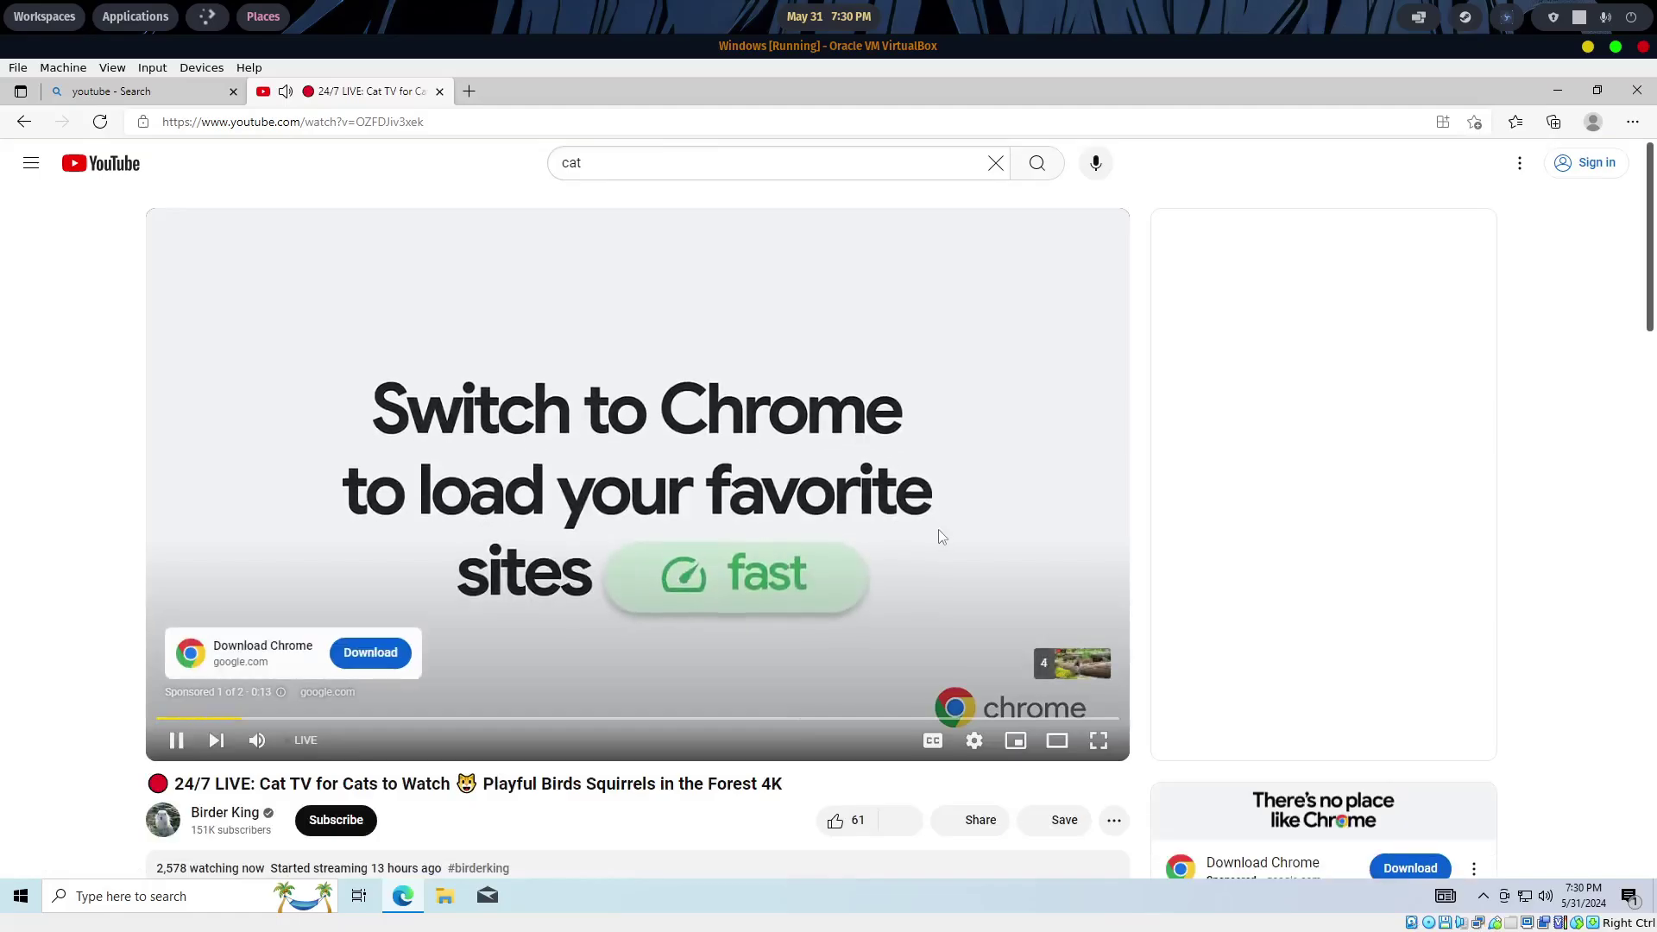
pyautogui.click(970, 735)
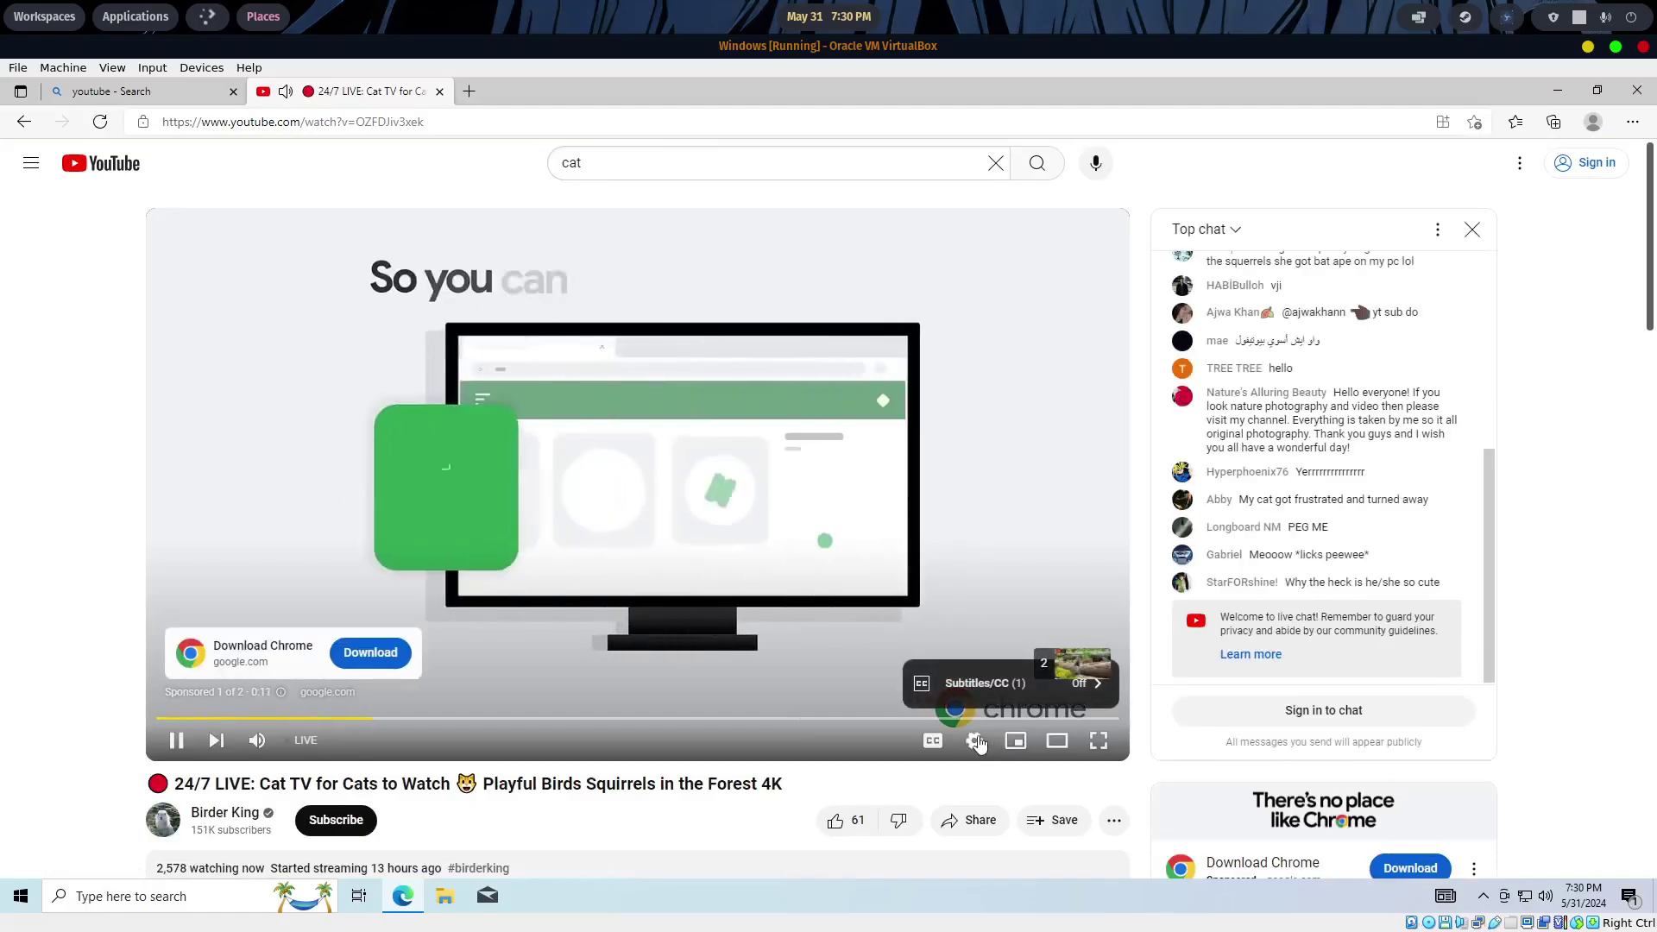
pyautogui.click(970, 735)
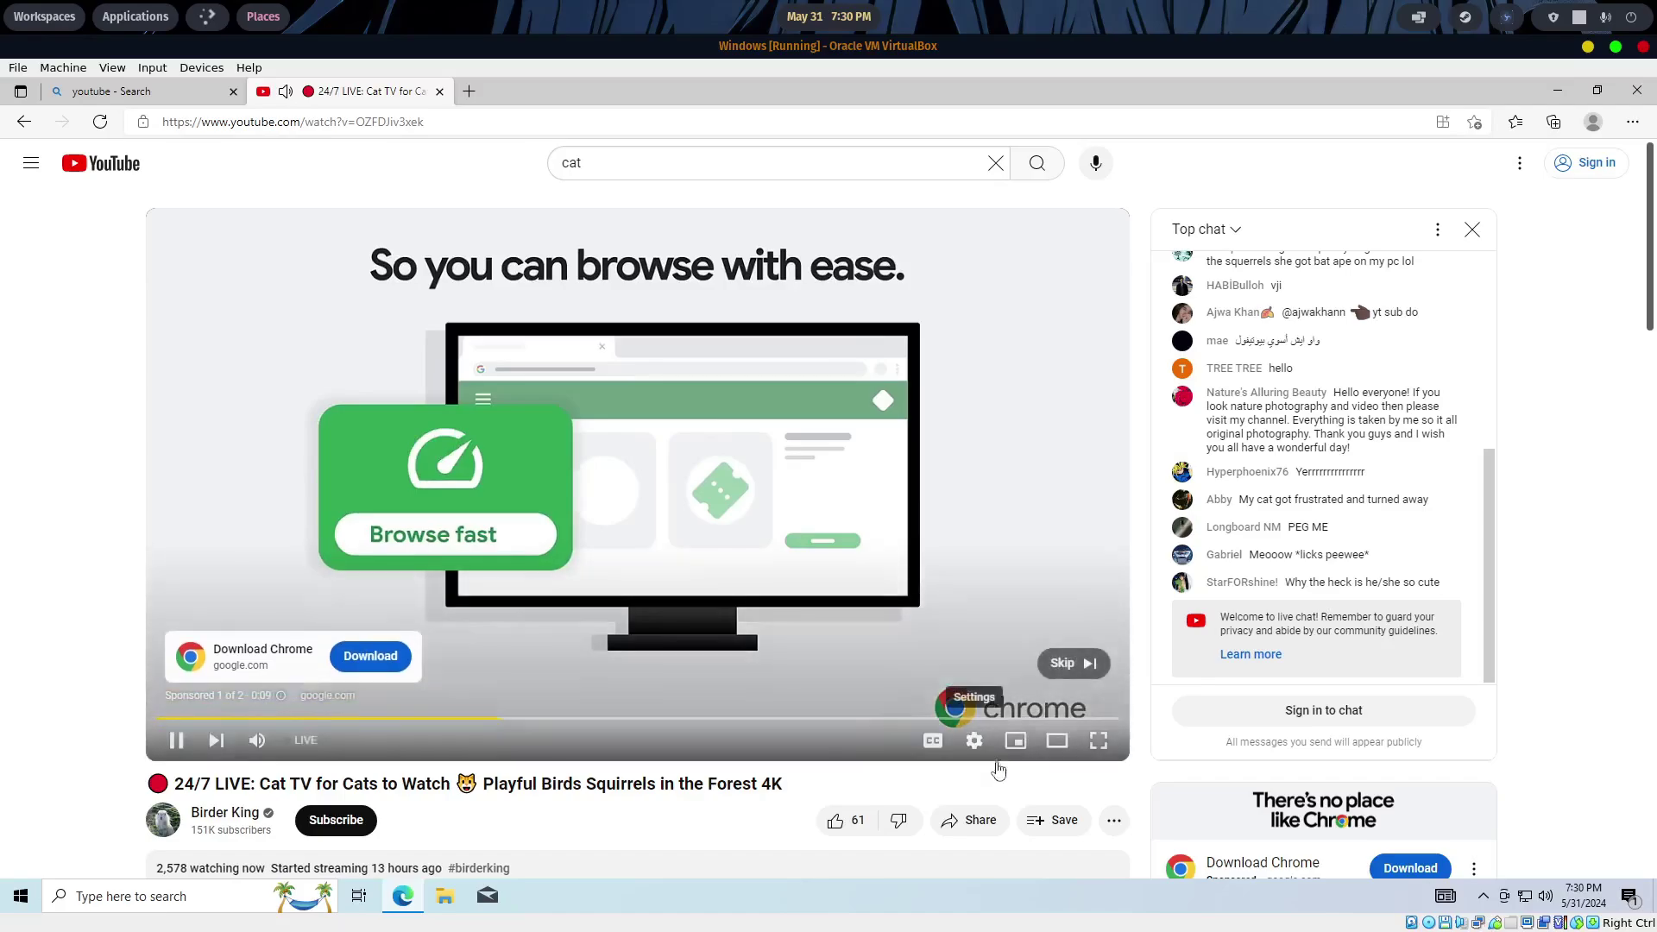
pyautogui.click(1073, 663)
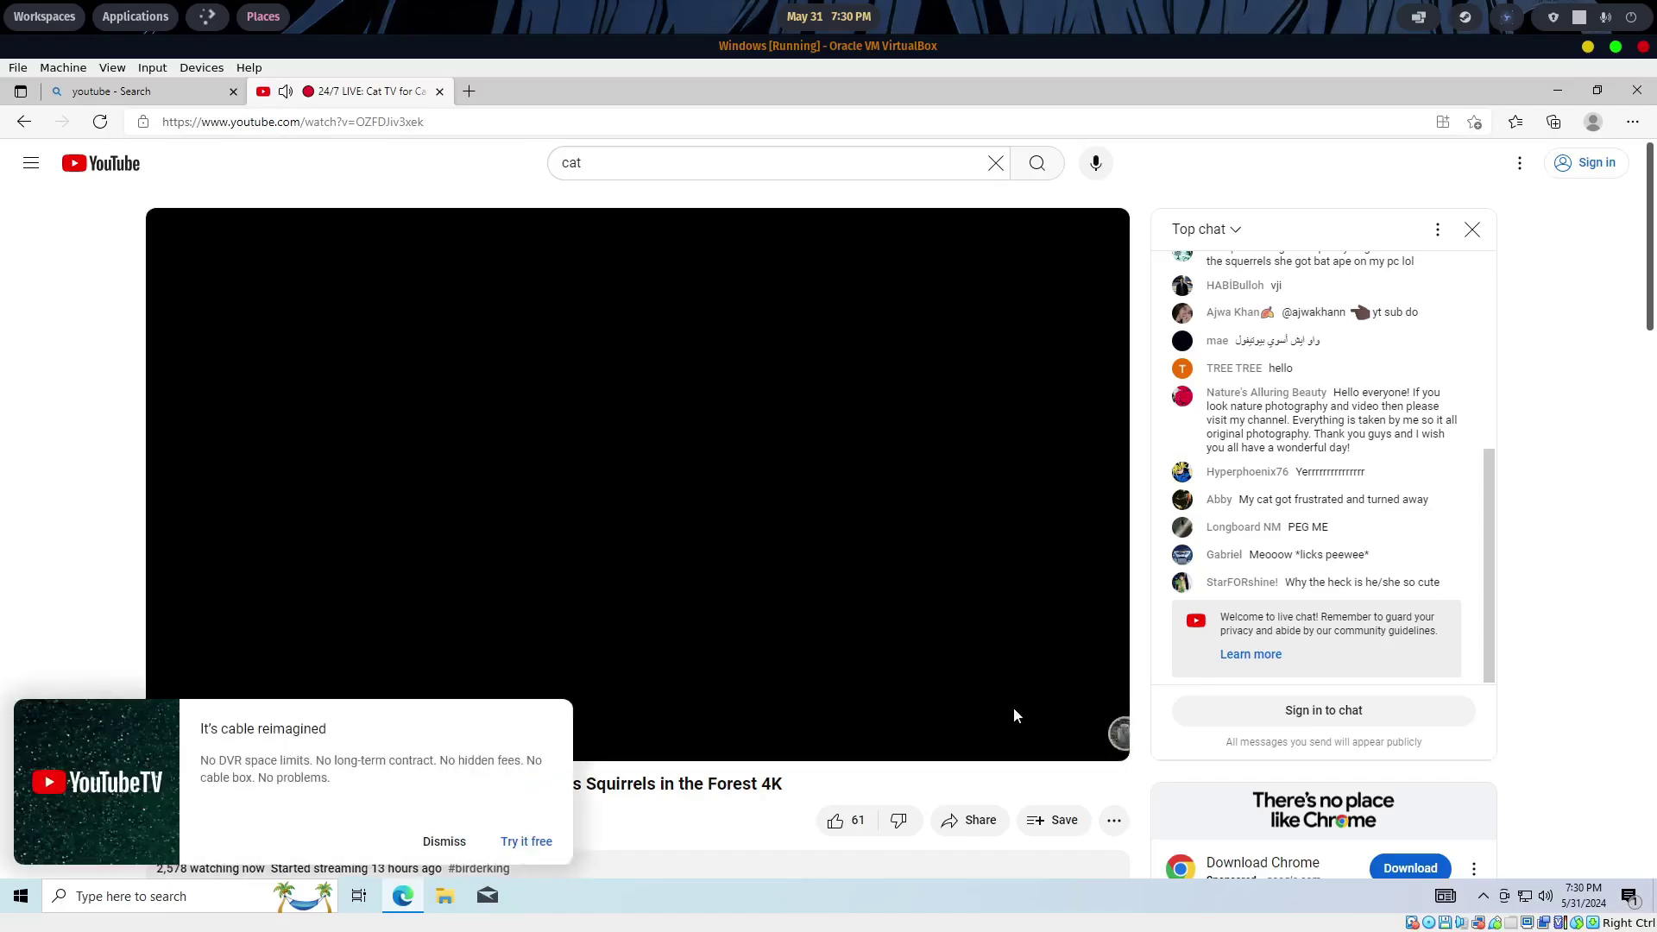
# - Set the stream quality to 1080p, dismiss the YouTube TV popup, and close Edge
pyautogui.click(974, 740)
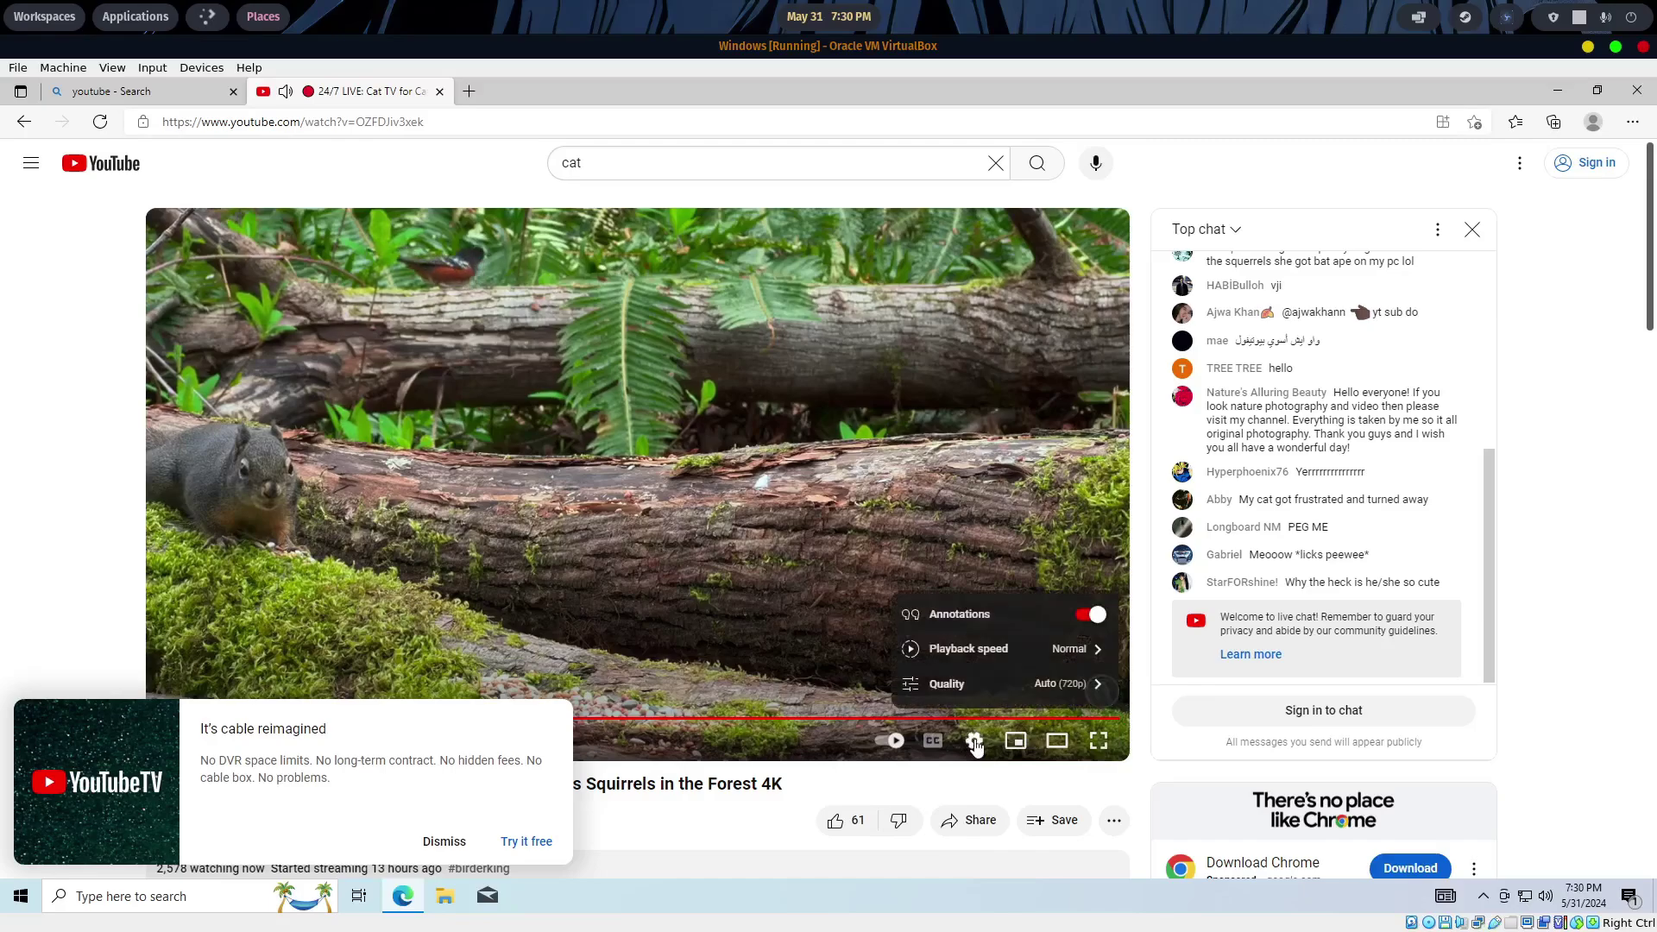
pyautogui.click(997, 684)
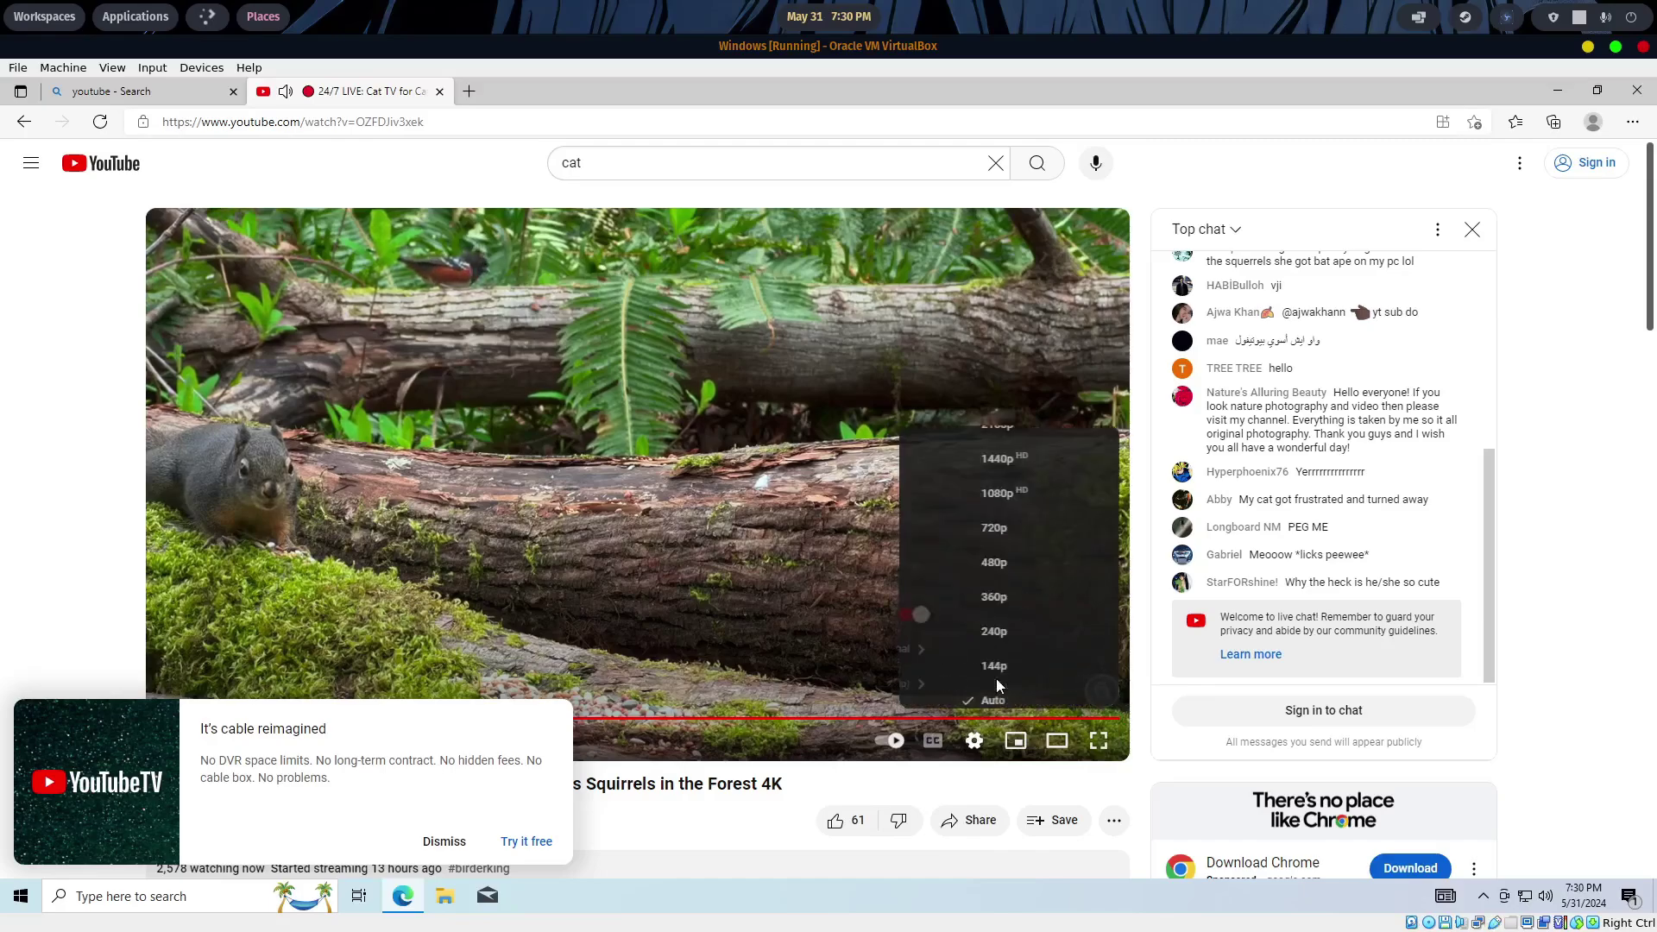
pyautogui.click(984, 491)
pyautogui.click(444, 841)
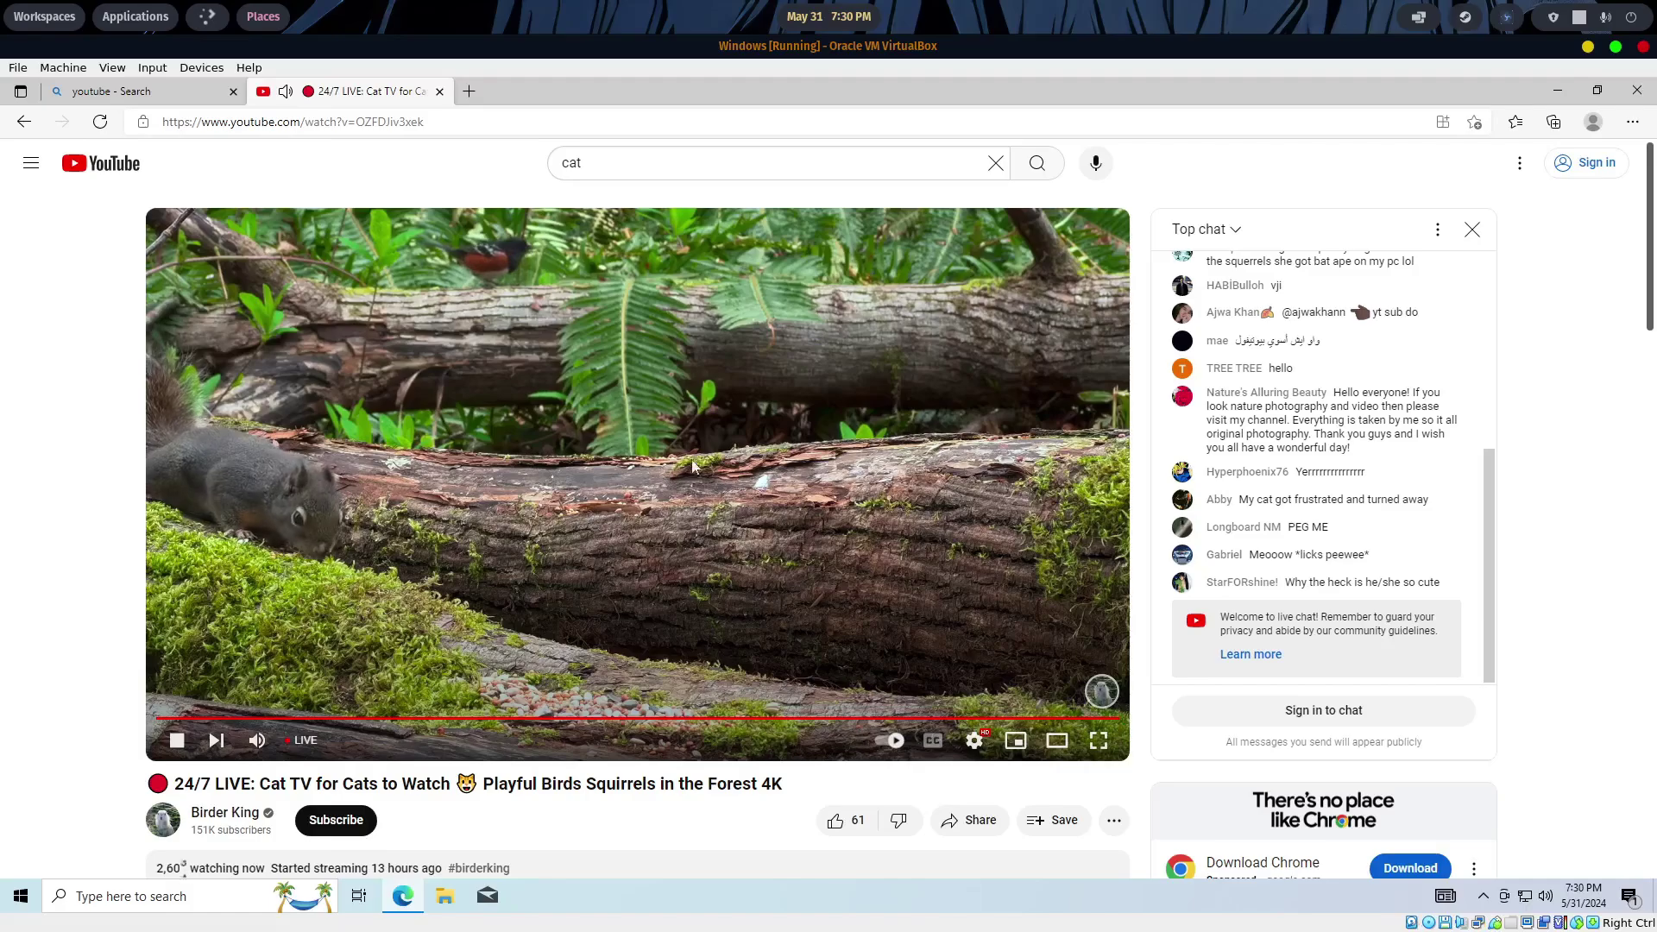
pyautogui.click(1637, 90)
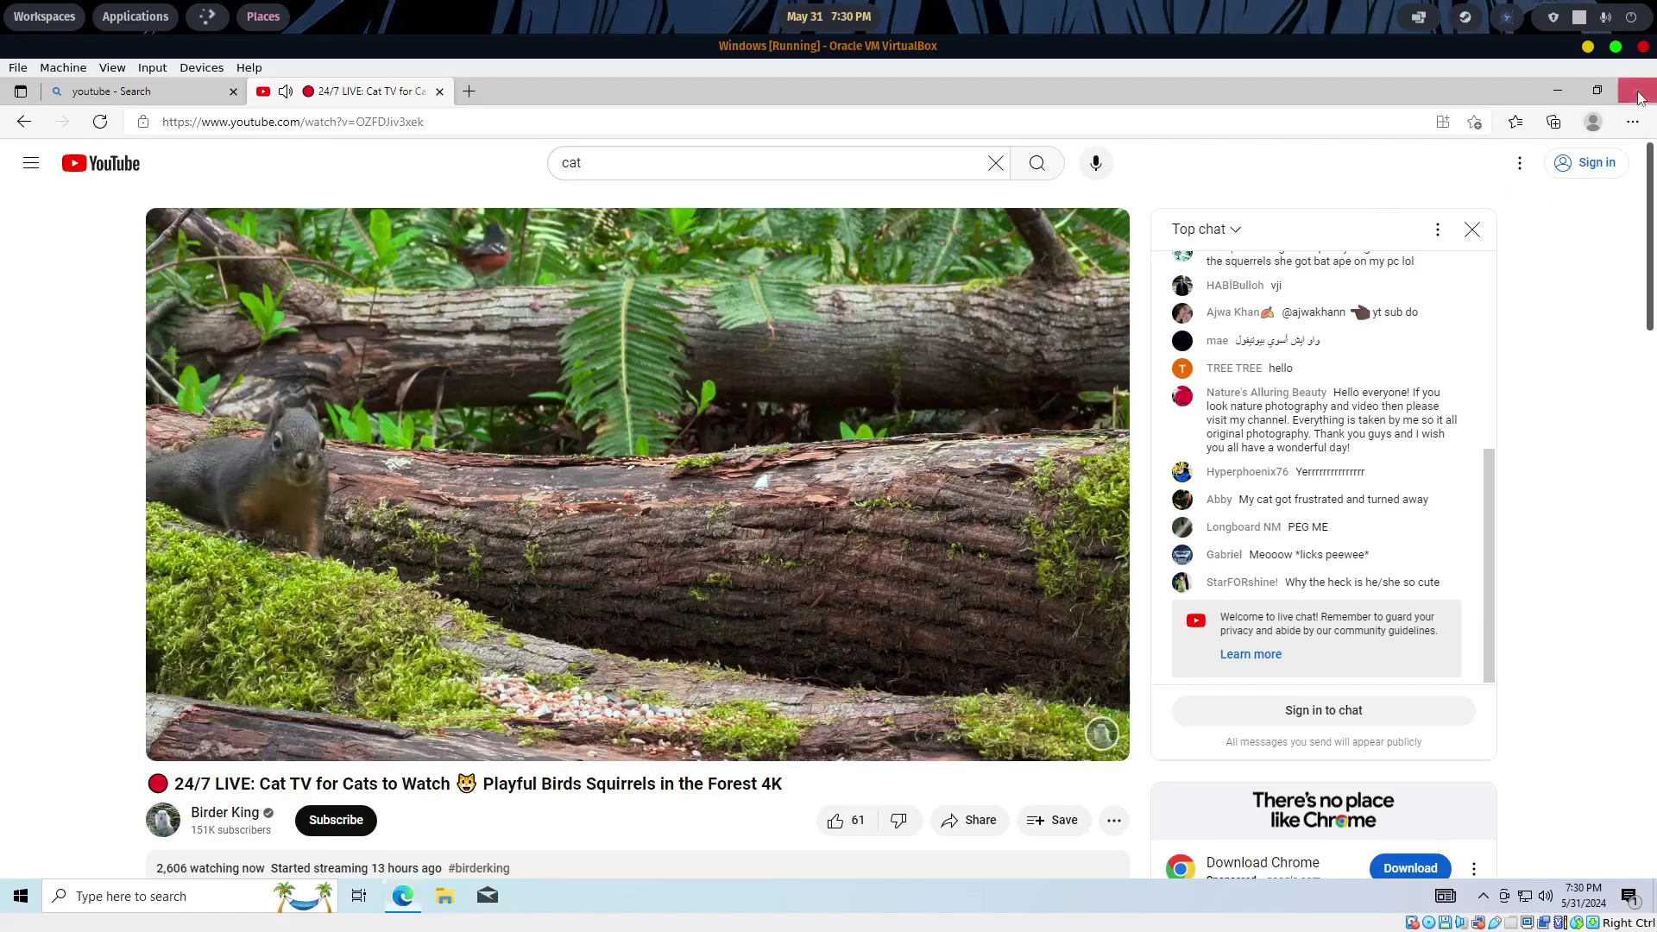